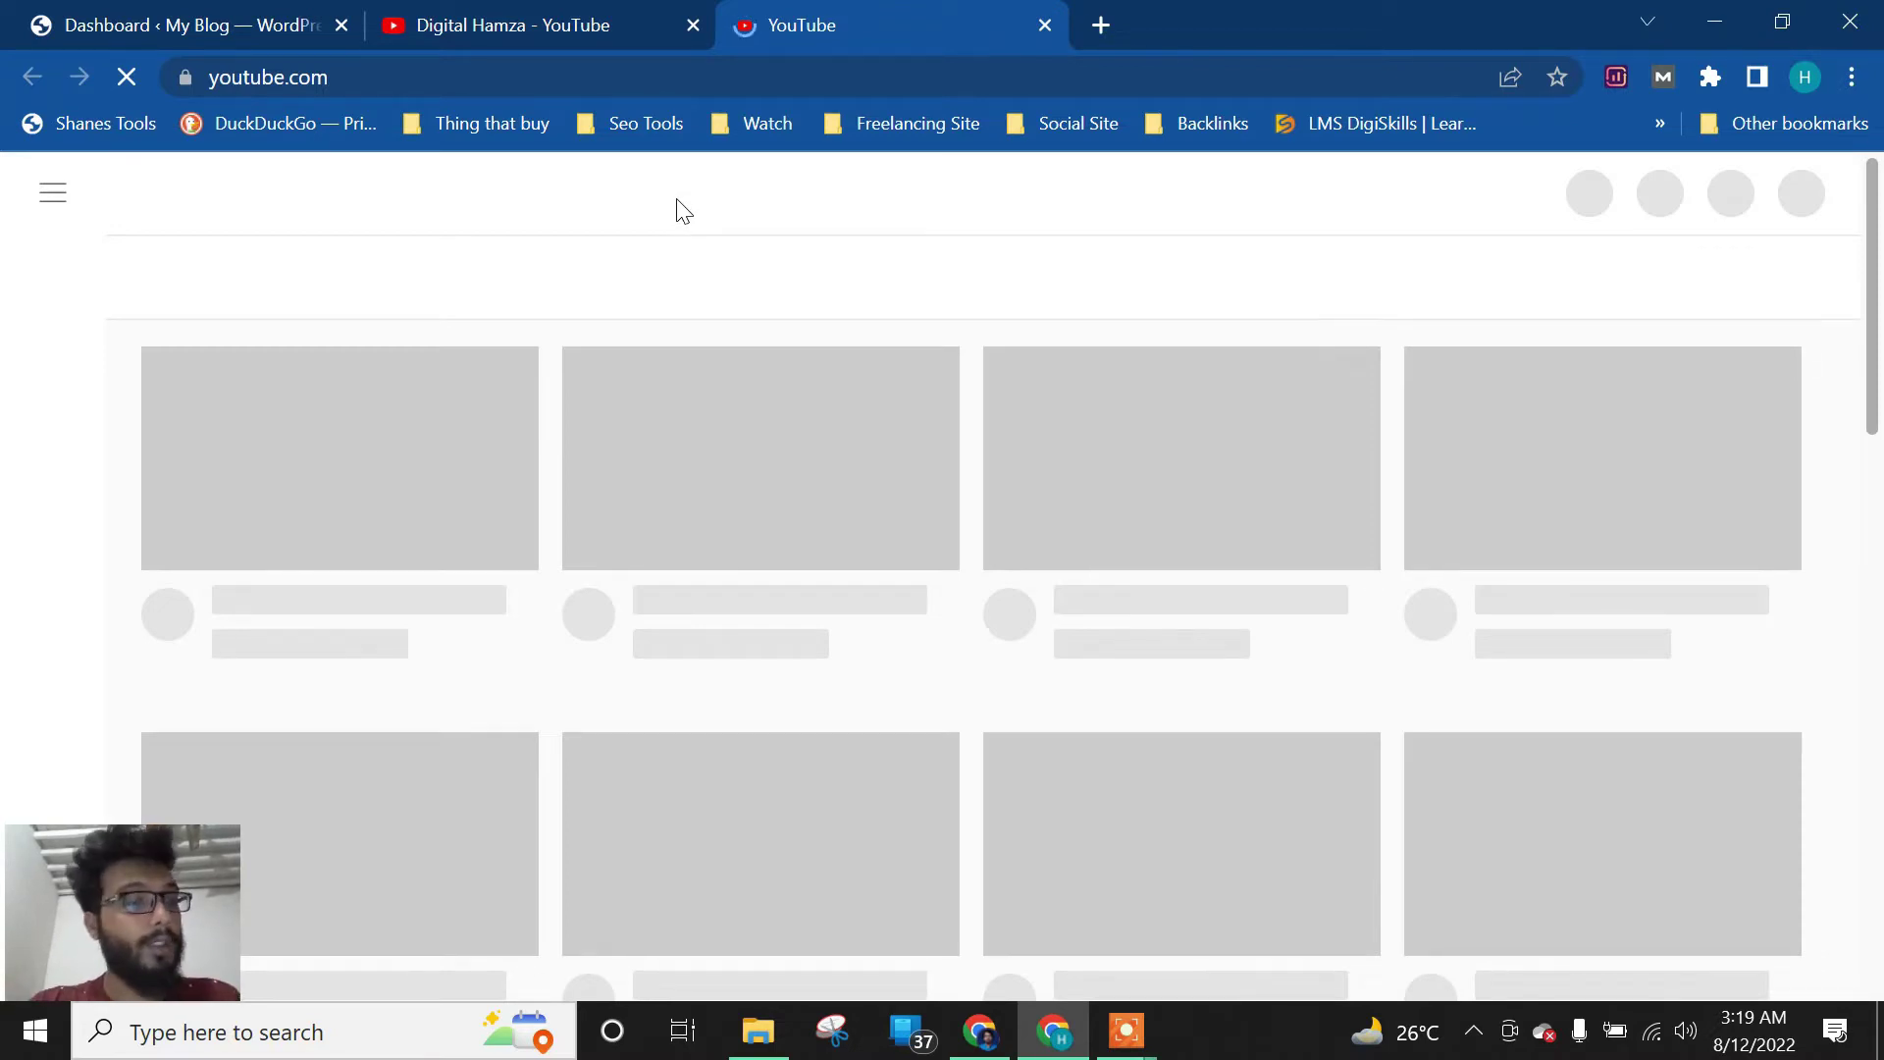
# Look through the uploaded videos on the open YouTube channel page
pyautogui.click(573, 22)
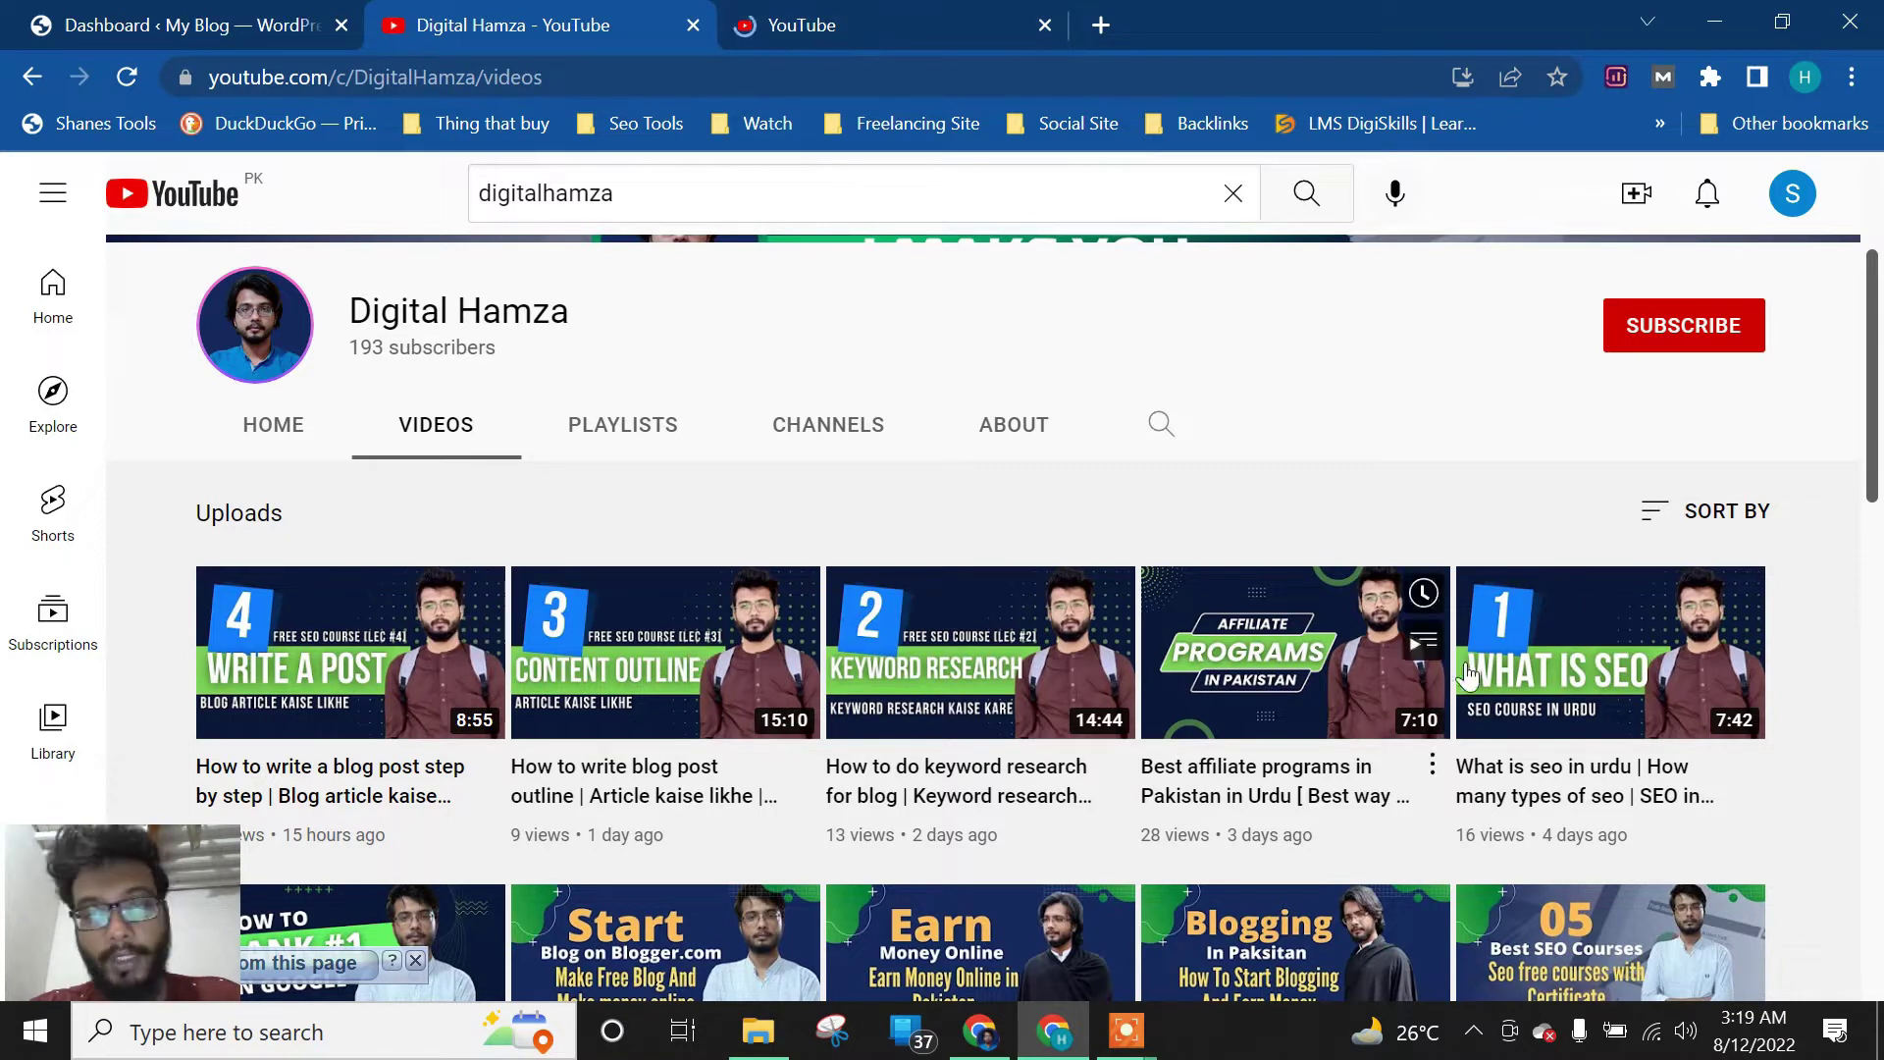
pyautogui.scroll(-3, 1065, 662)
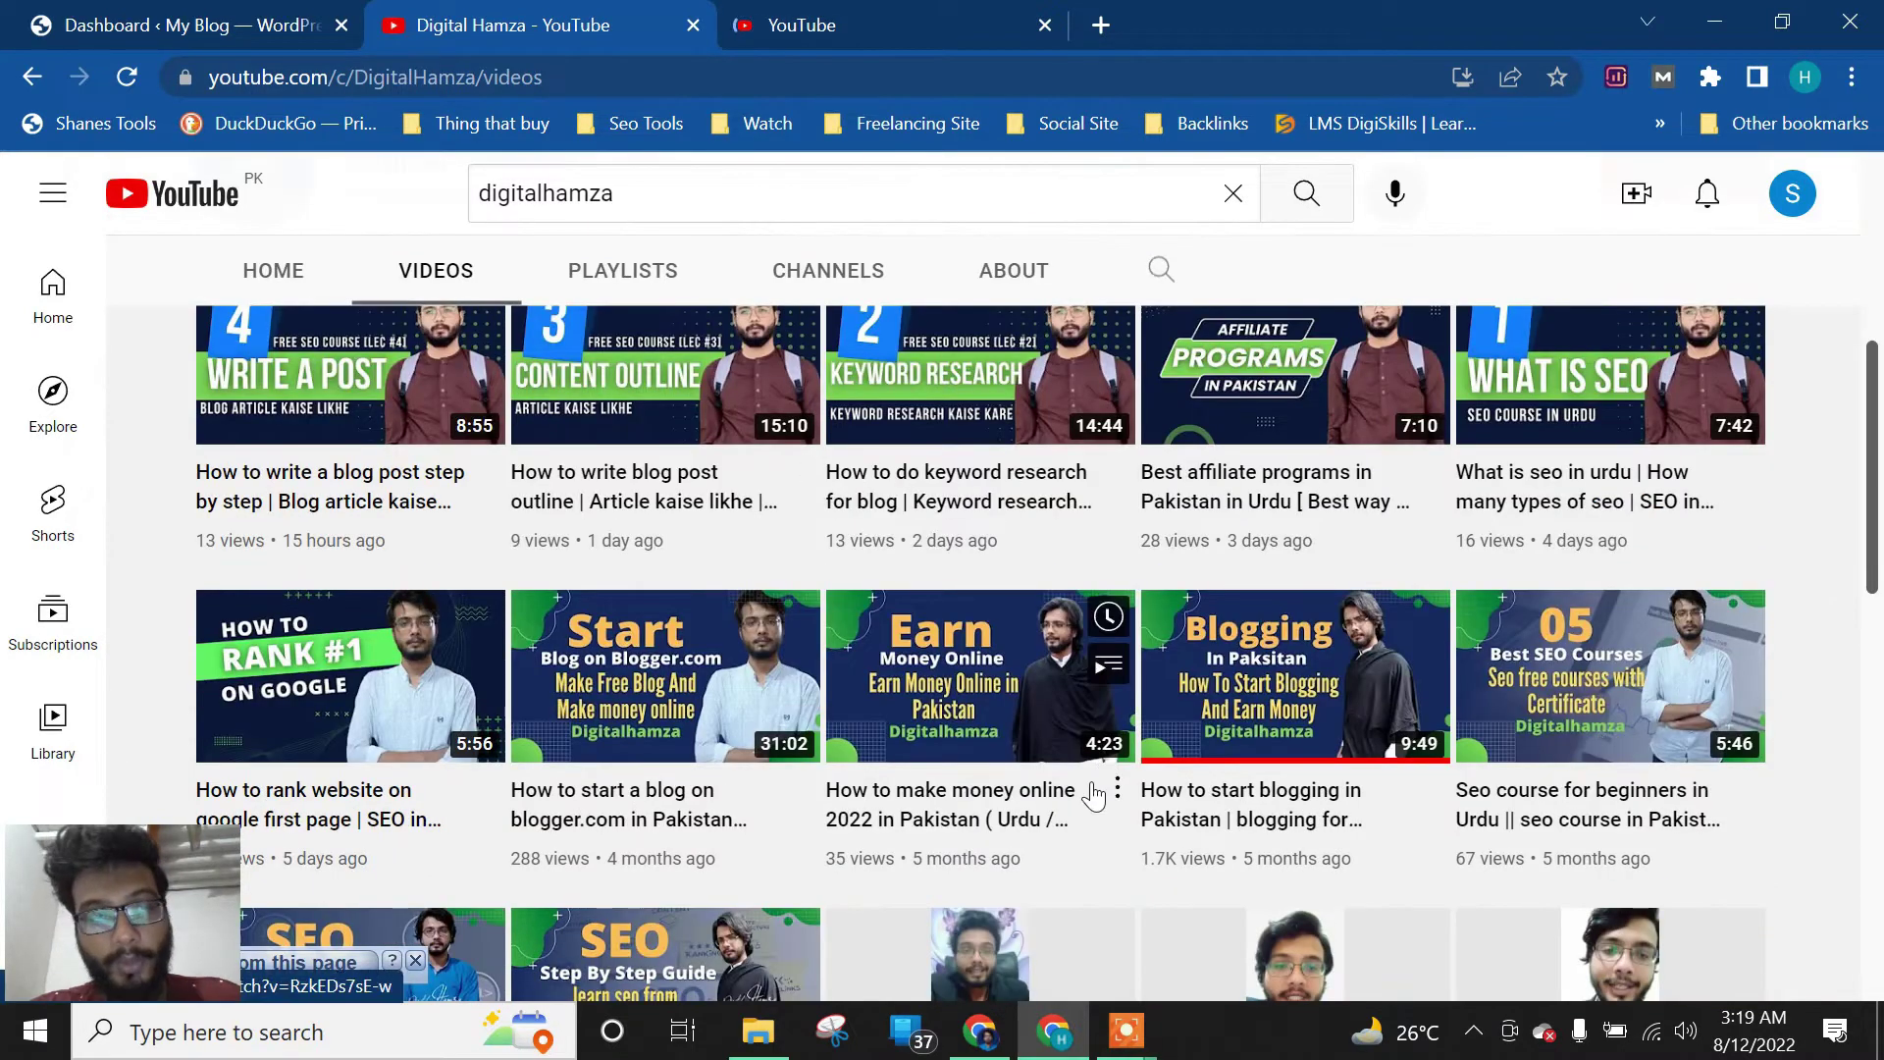
pyautogui.scroll(-10, 1093, 790)
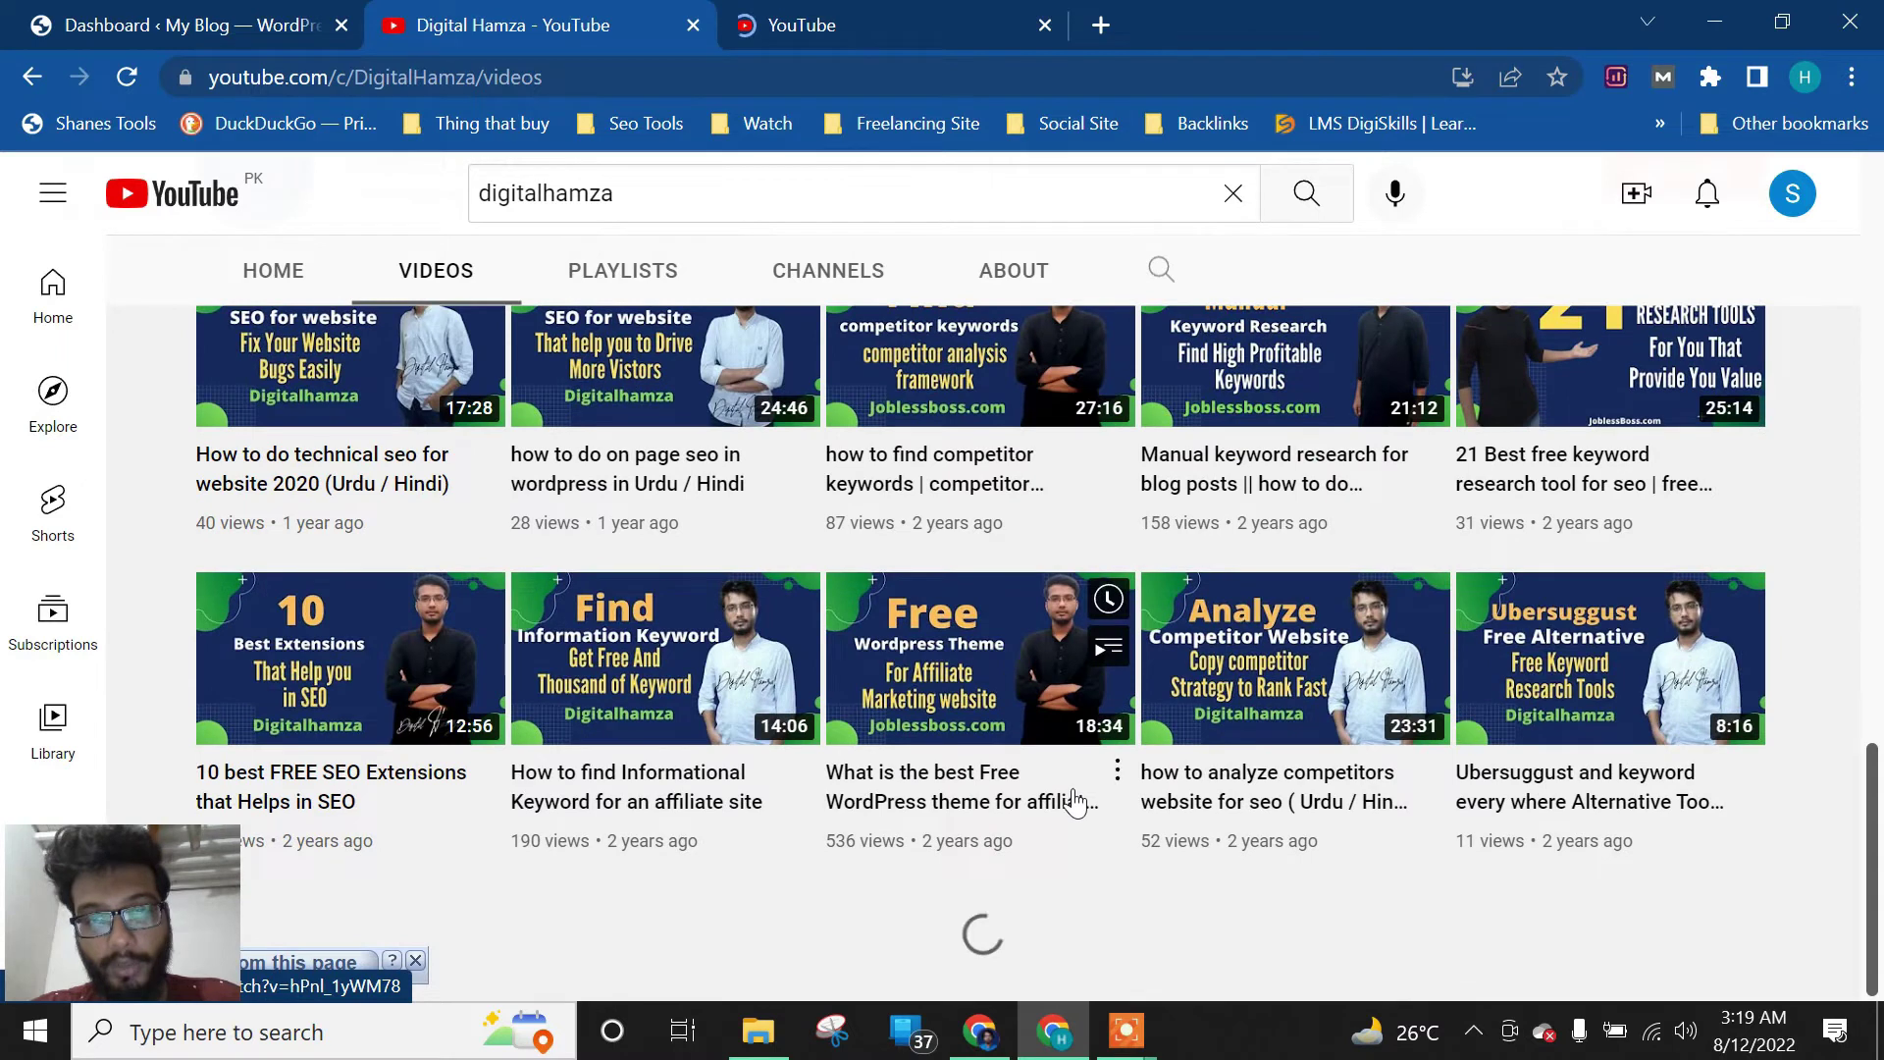
pyautogui.scroll(15, 1073, 790)
pyautogui.scroll(4, 1073, 803)
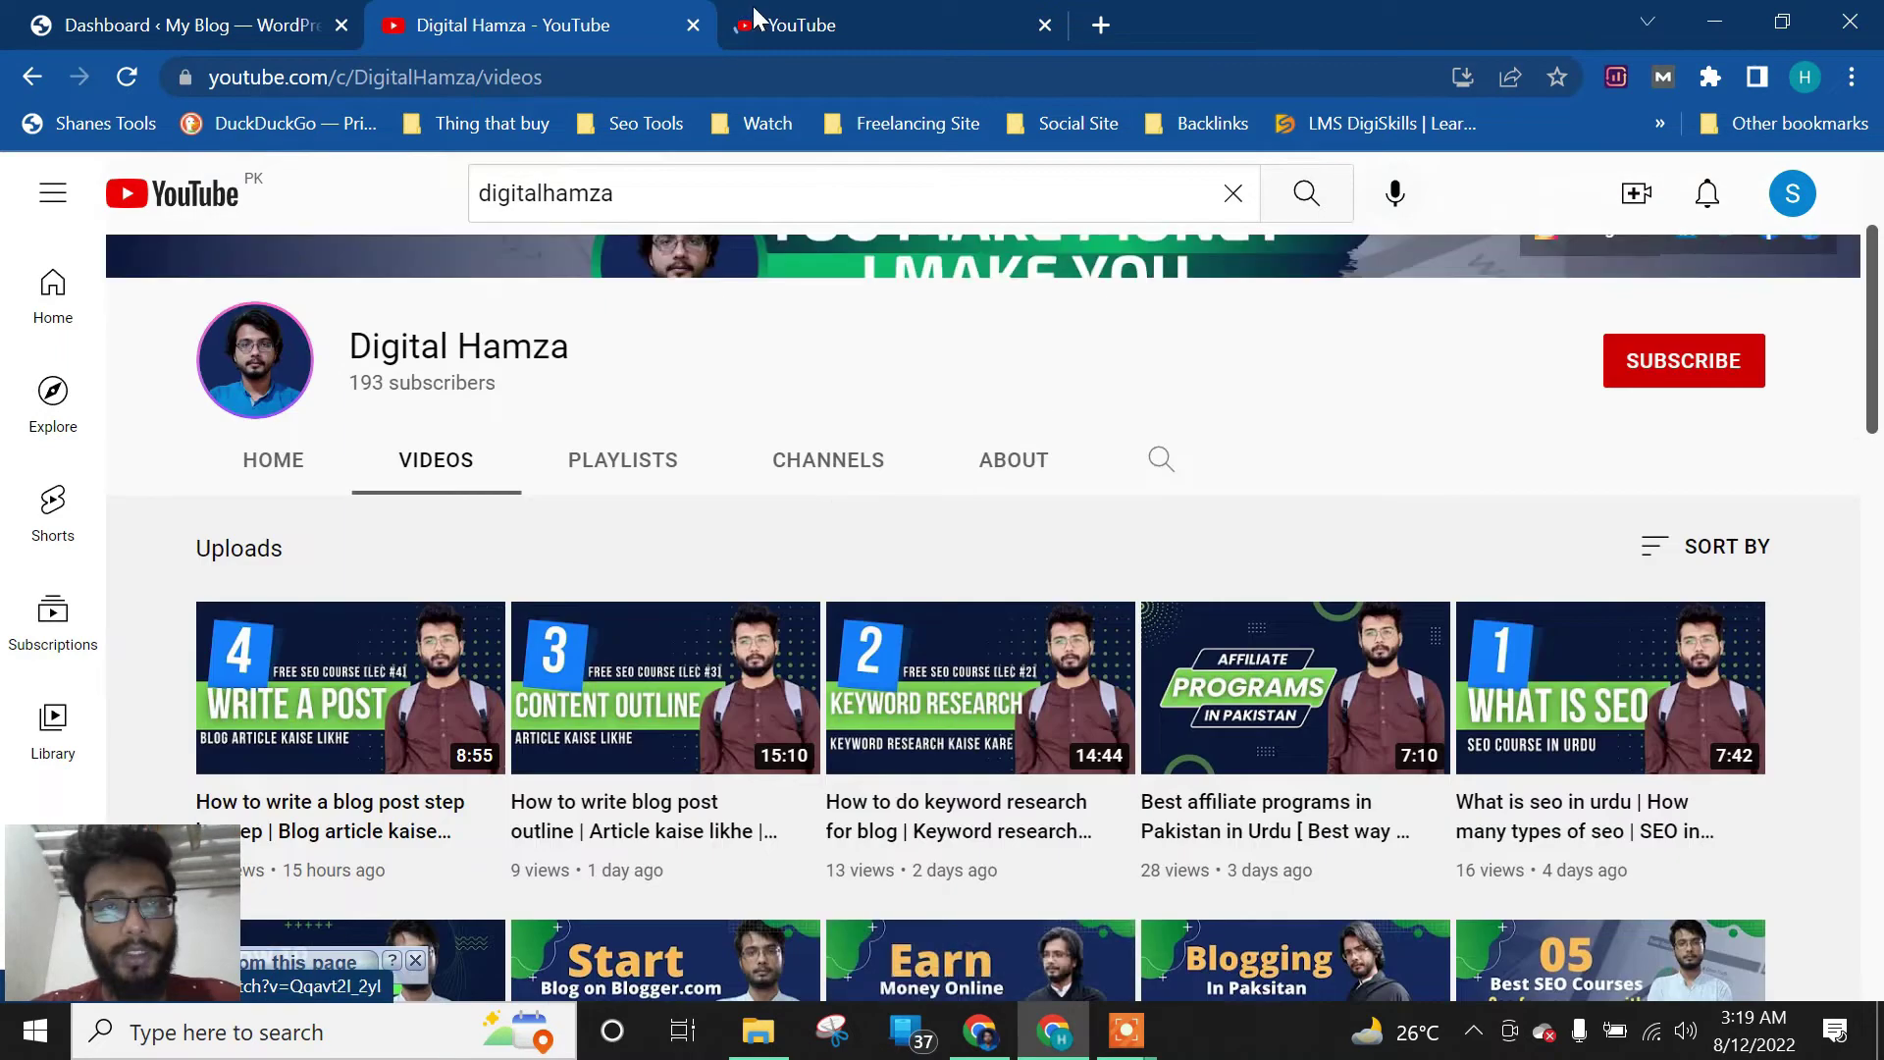
pyautogui.click(845, 20)
# Return to the WordPress dashboard and open the live site in a separate browser tab to view its homepage
pyautogui.click(286, 17)
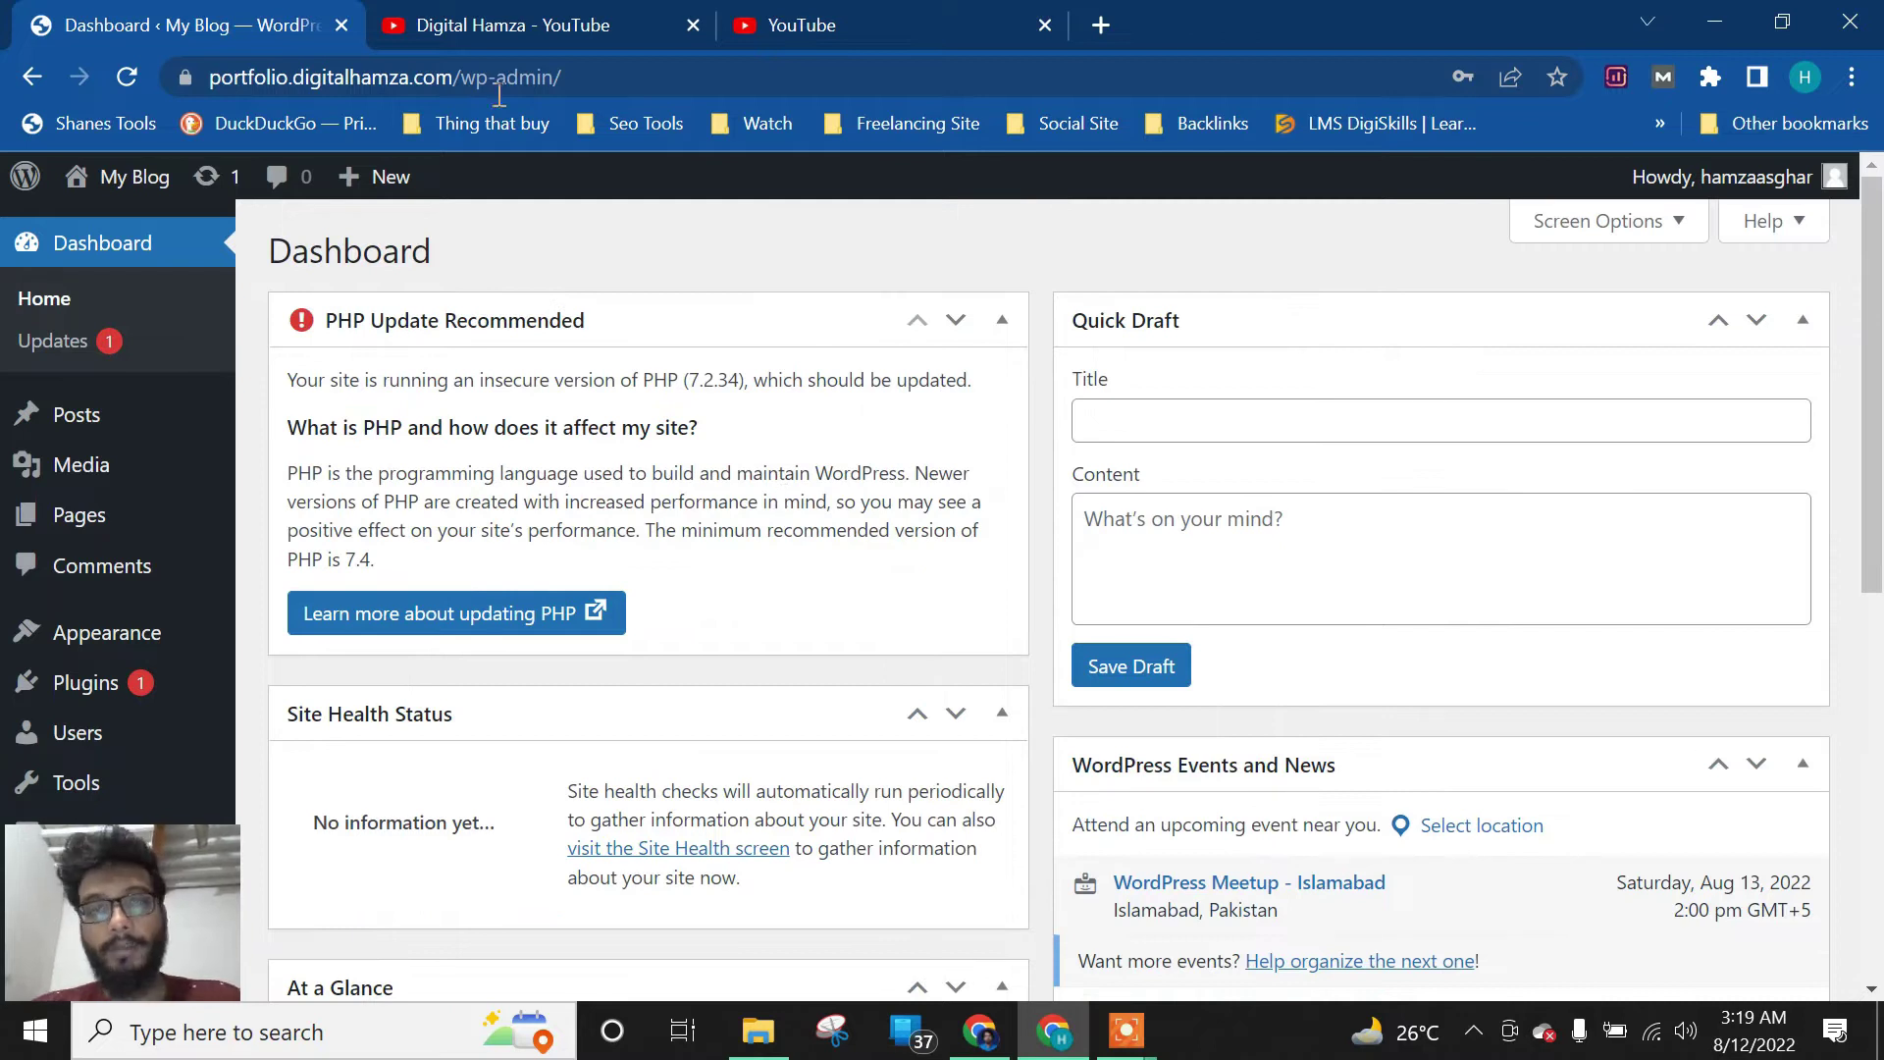
pyautogui.moveTo(302, 76); pyautogui.dragTo(520, 77)
pyautogui.click(987, 263)
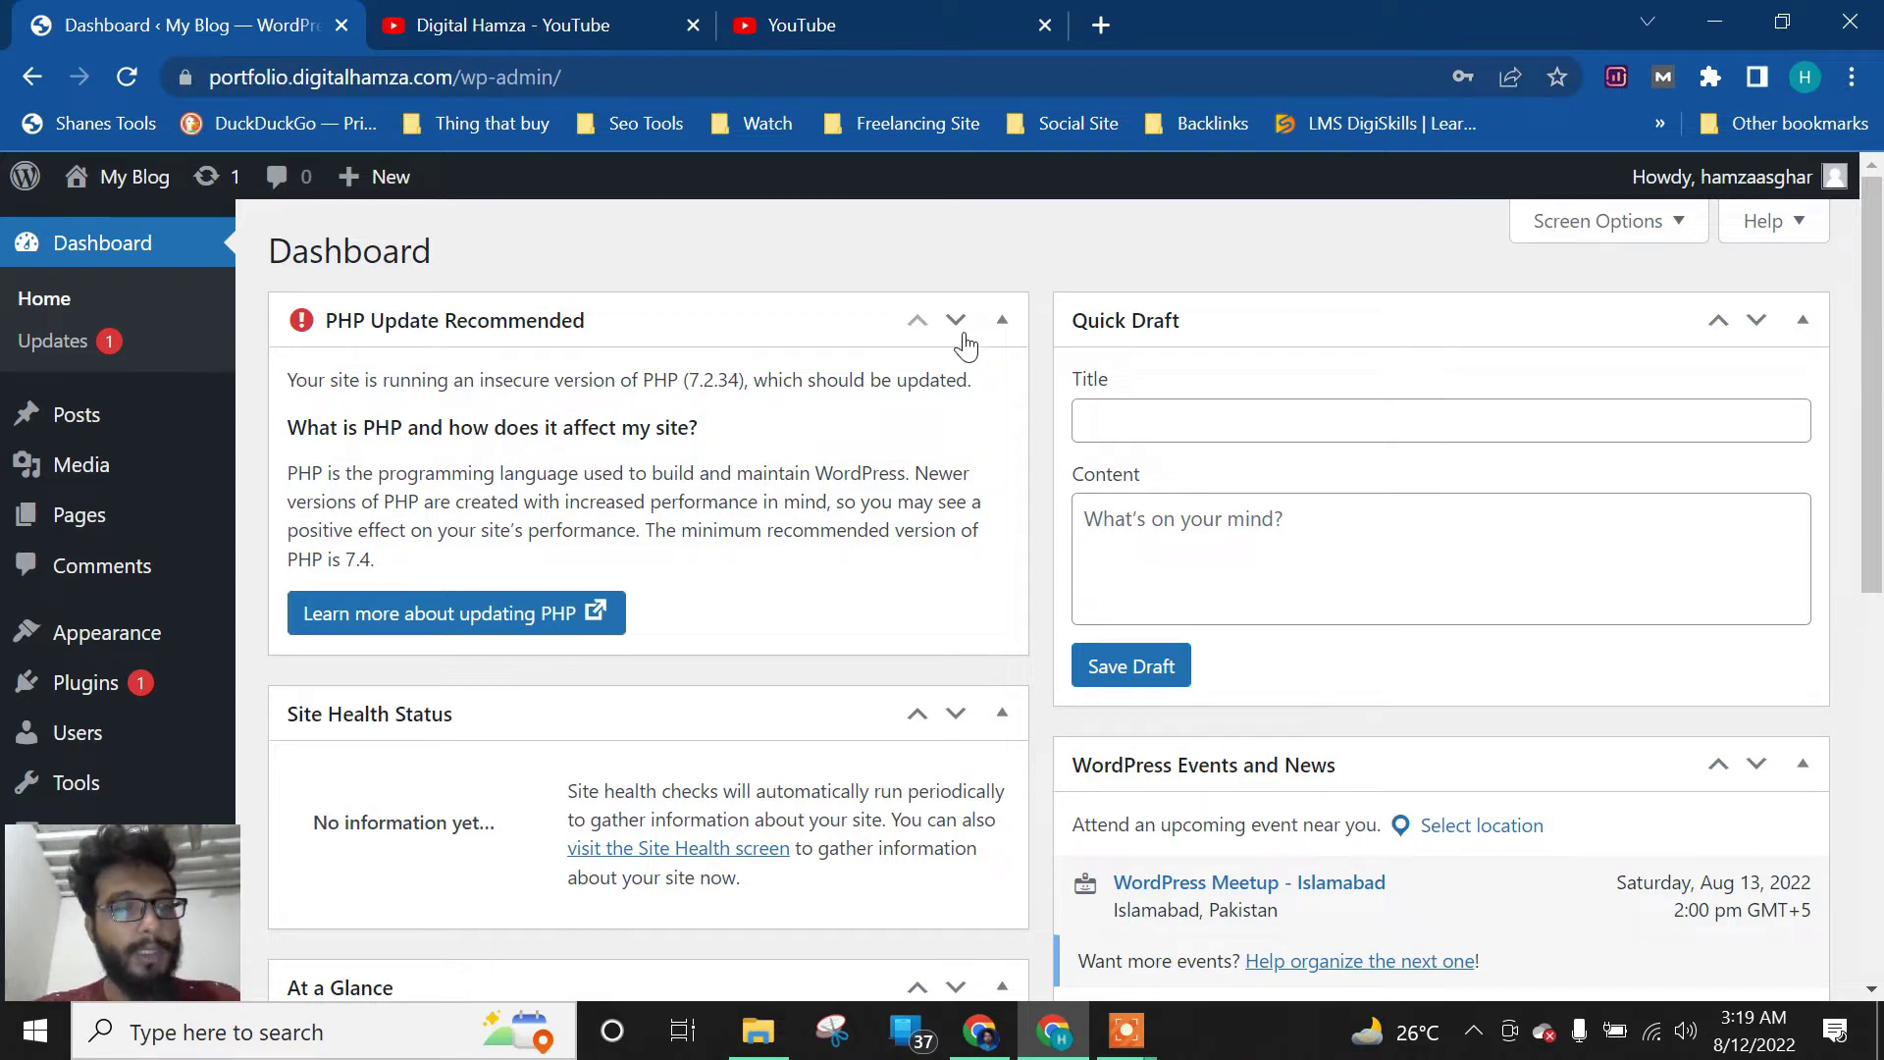
pyautogui.moveTo(128, 177)
pyautogui.rightClick(155, 230)
pyautogui.click(177, 243)
pyautogui.click(503, 13)
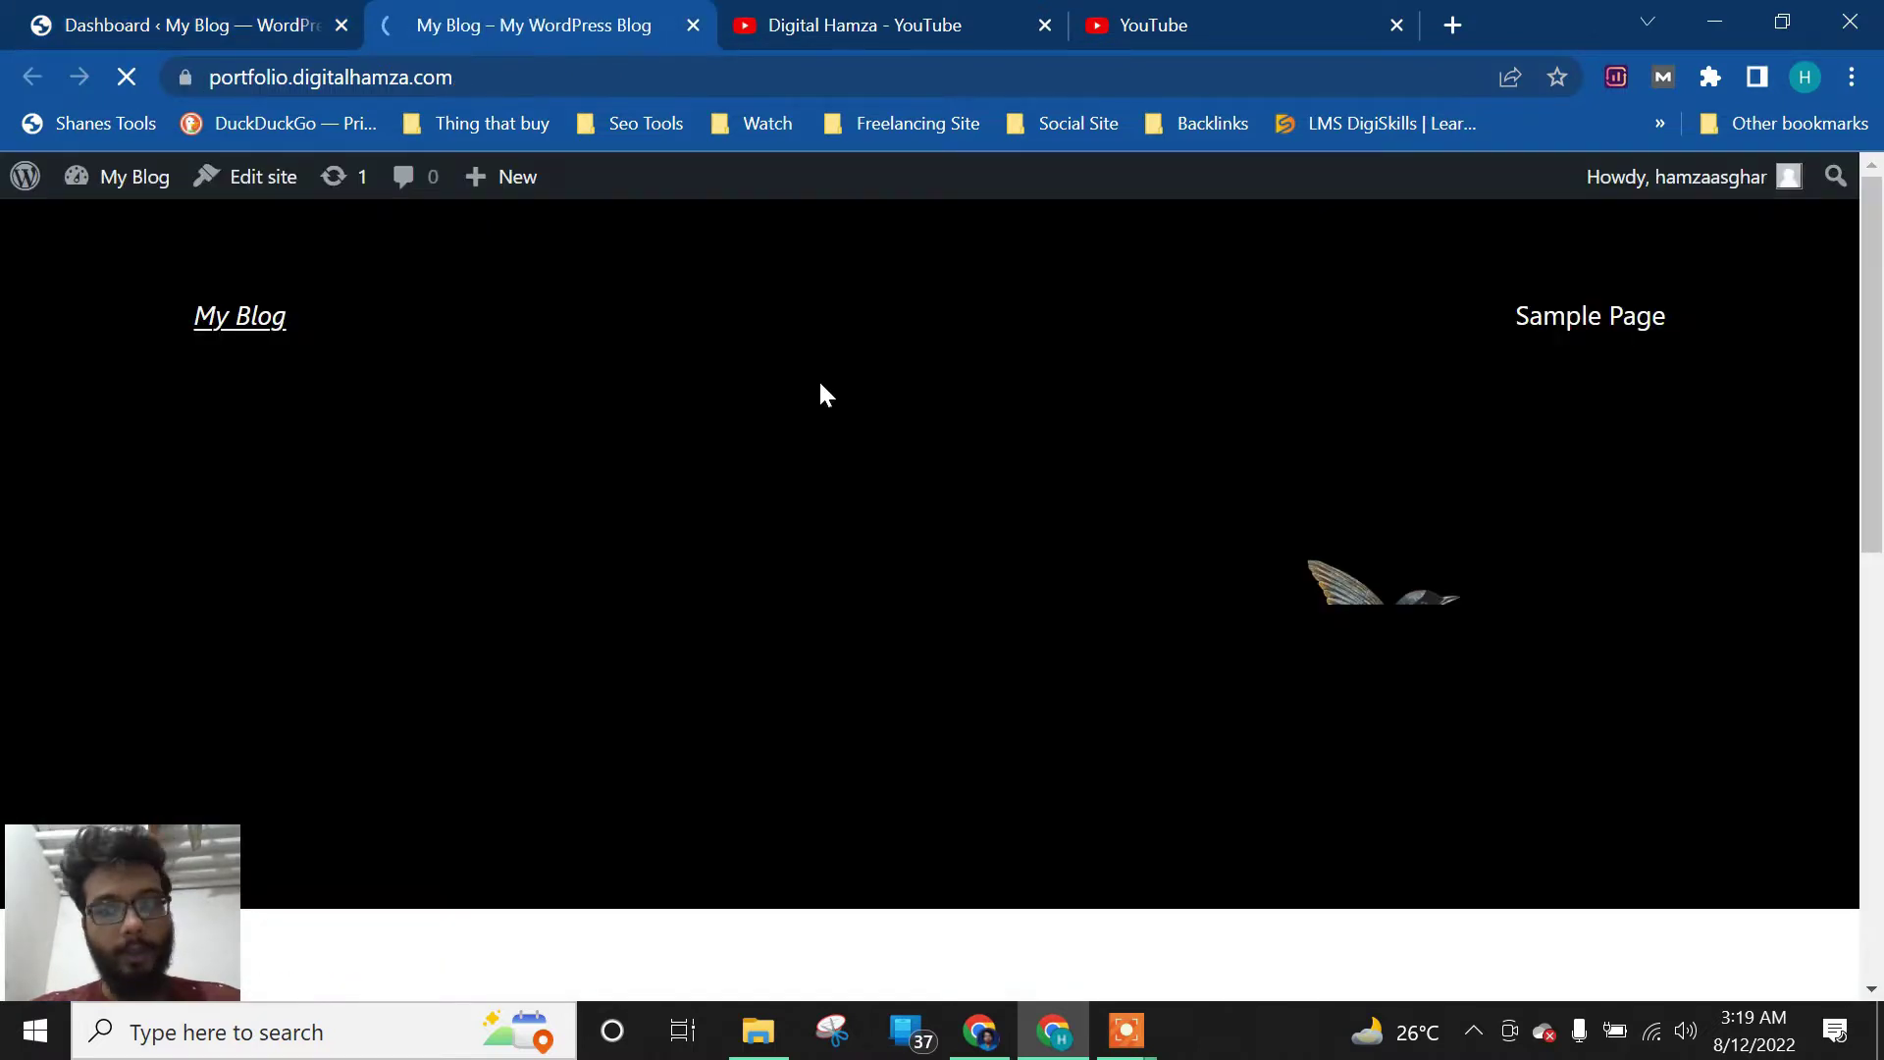
pyautogui.scroll(-5, 820, 392)
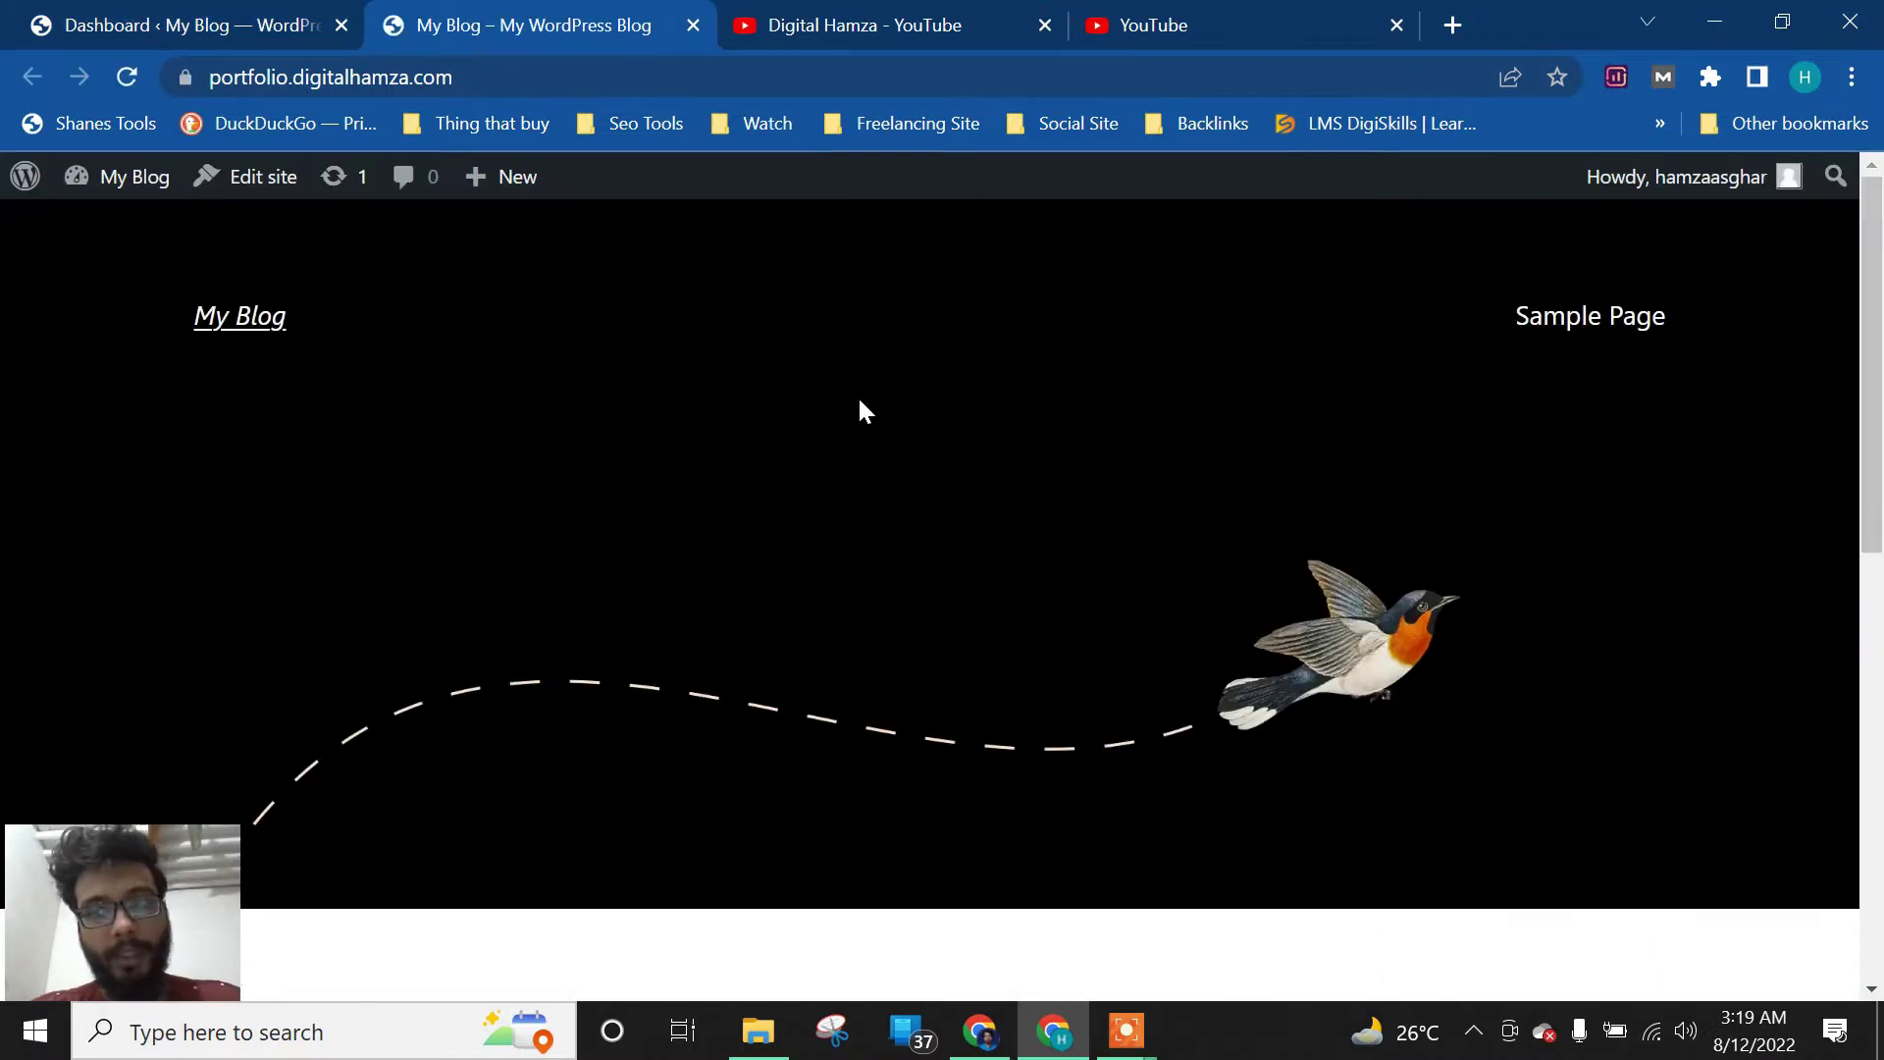
# Go back to the WordPress dashboard, review its widgets and admin sections, and open the list of pages
pyautogui.click(304, 12)
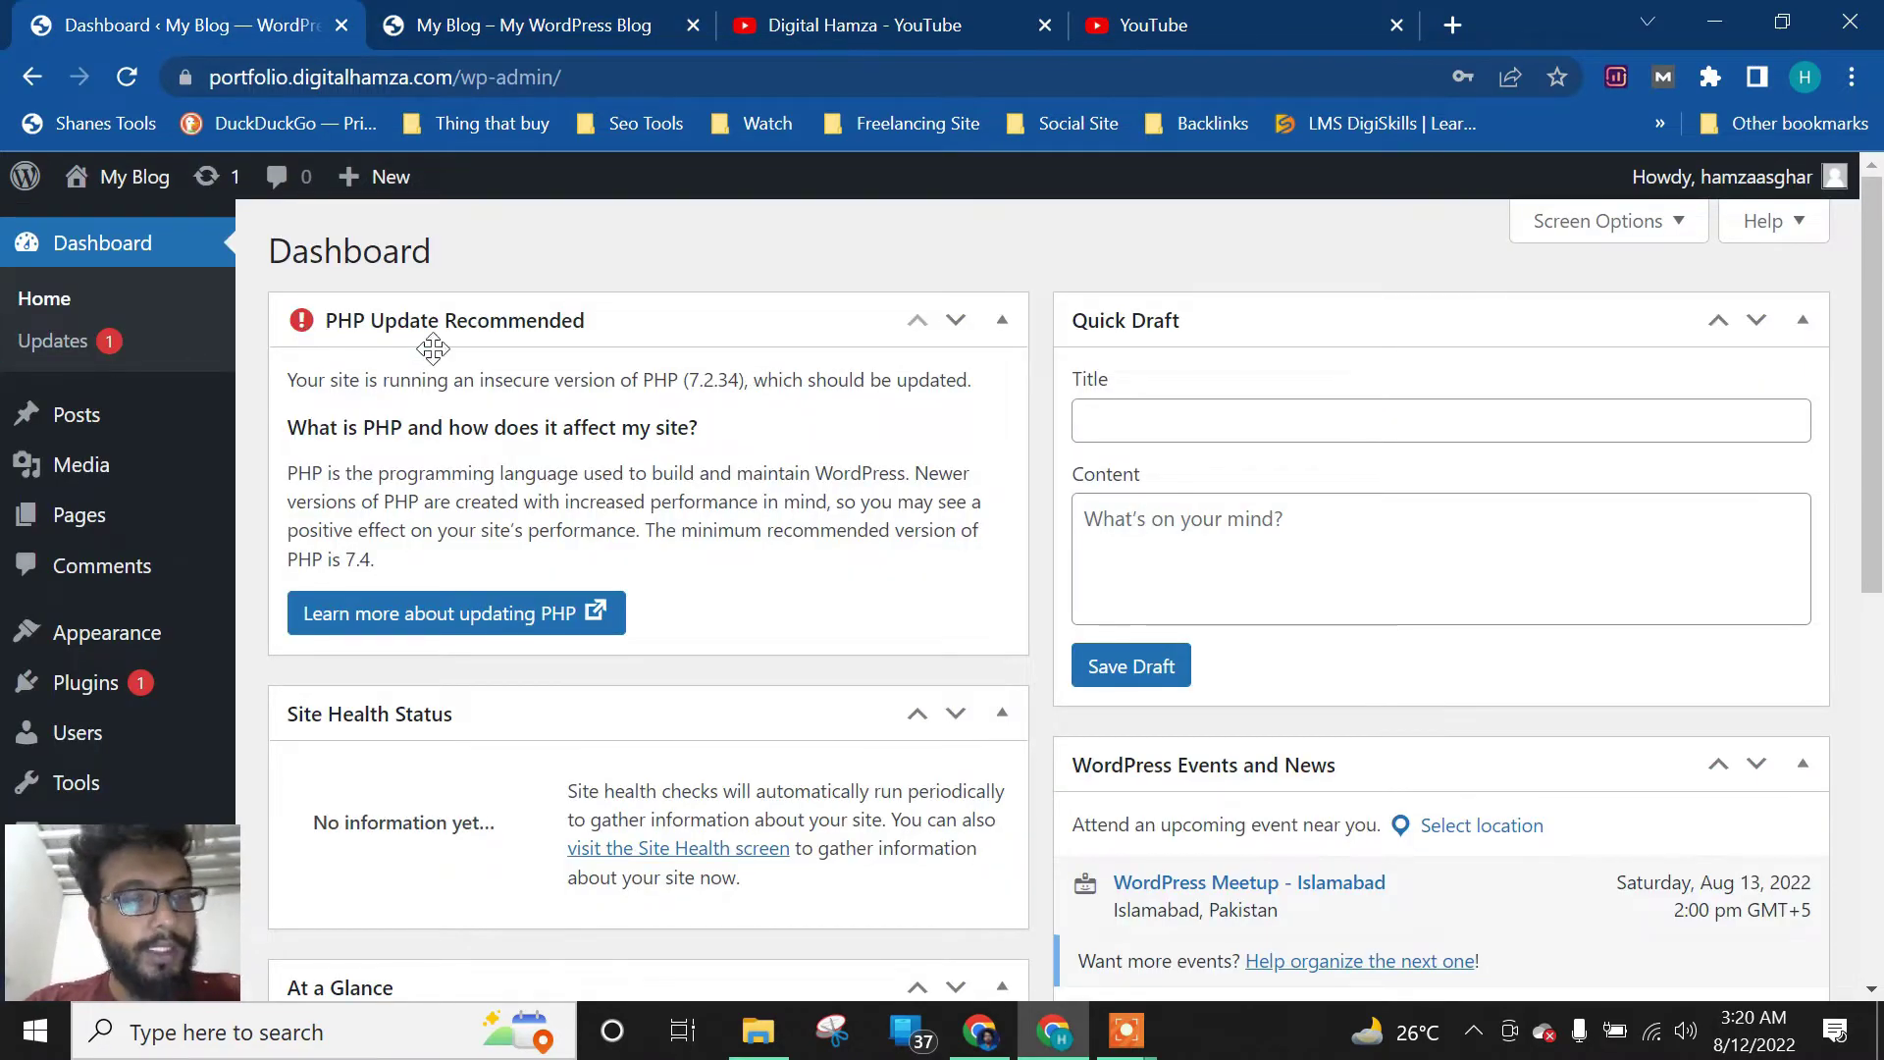
pyautogui.scroll(-3, 461, 383)
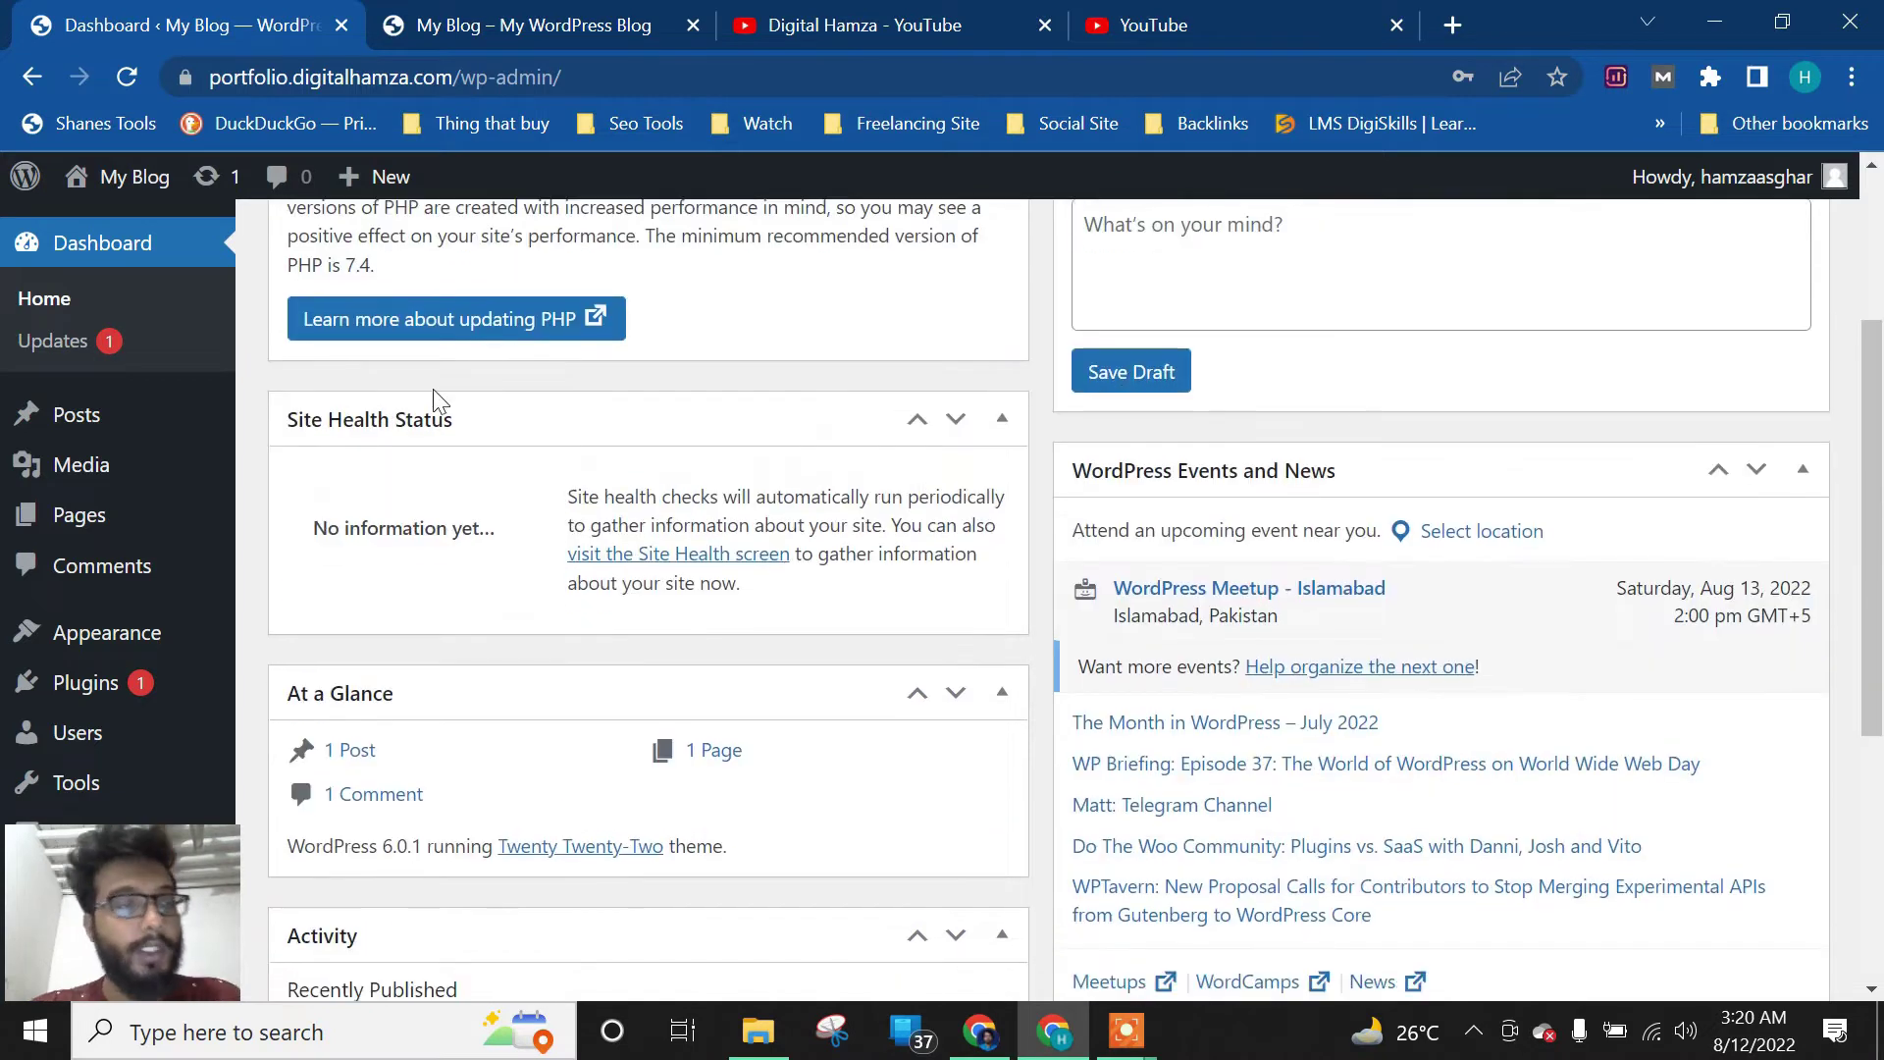
pyautogui.moveTo(139, 436)
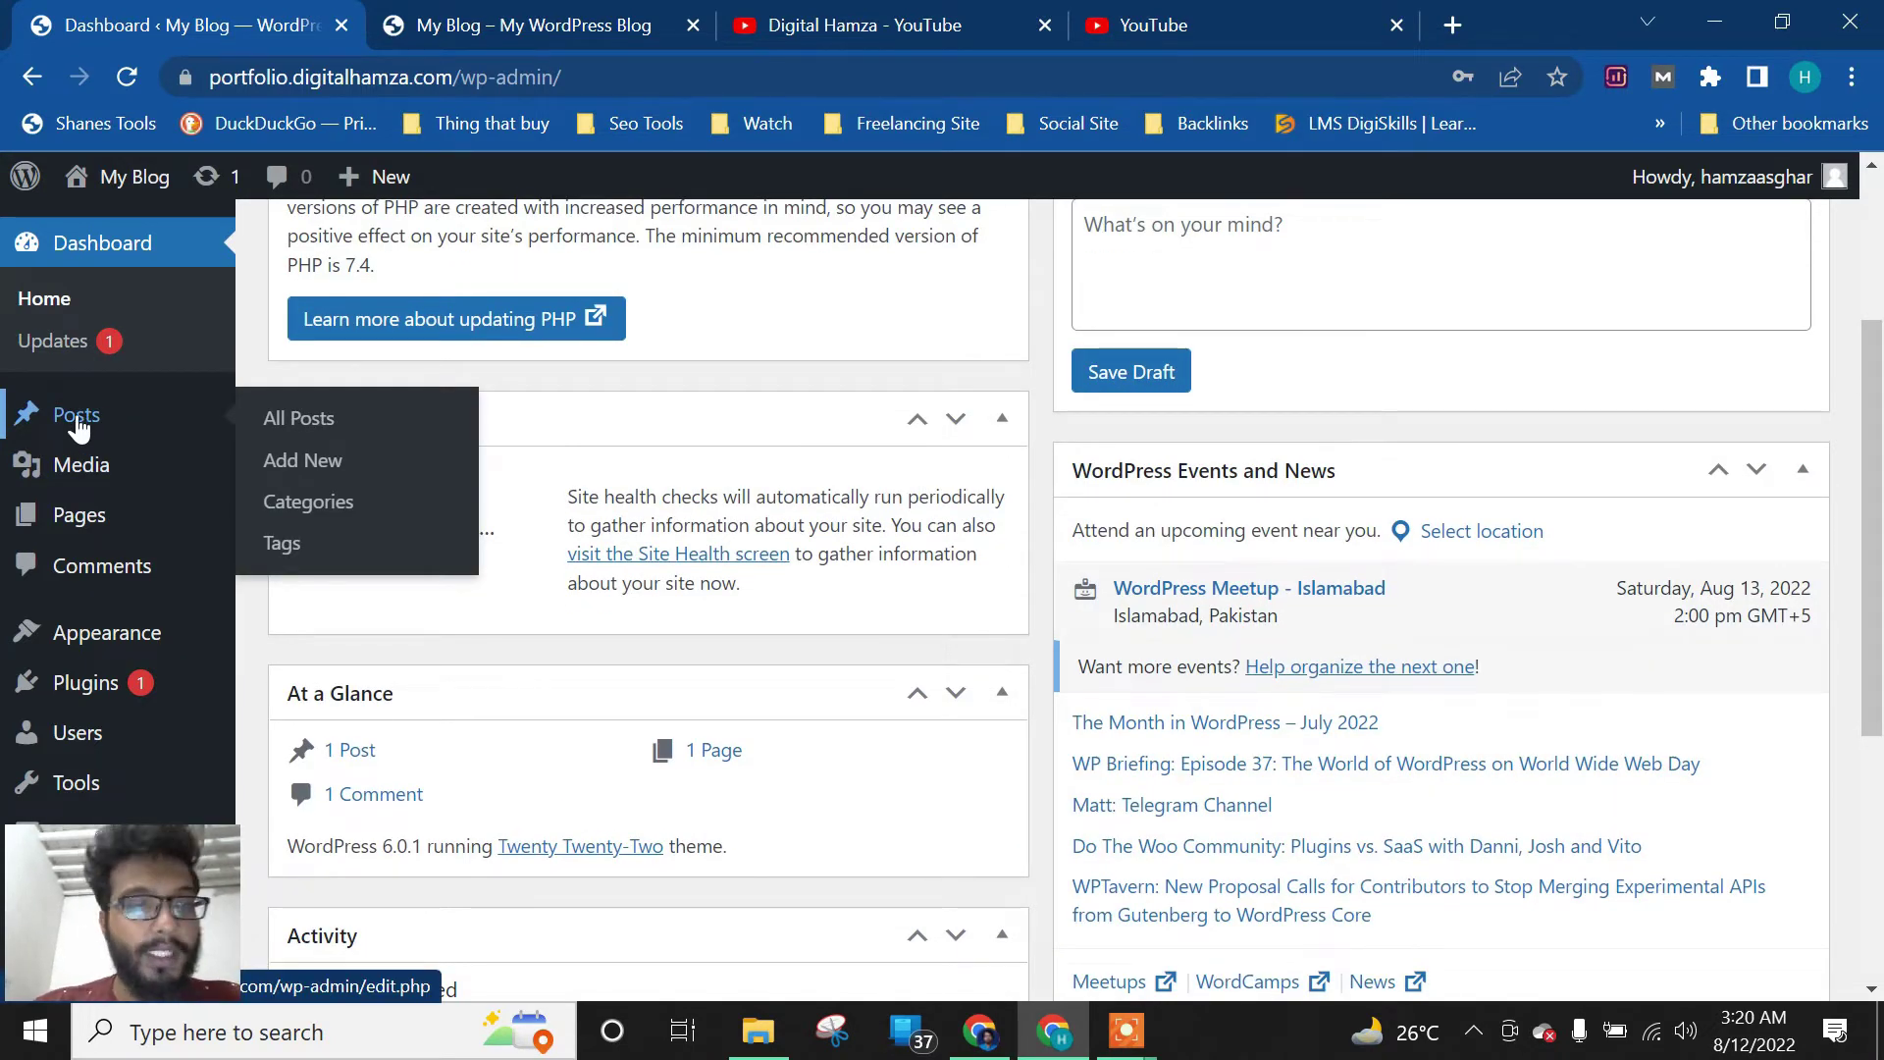
pyautogui.moveTo(86, 489)
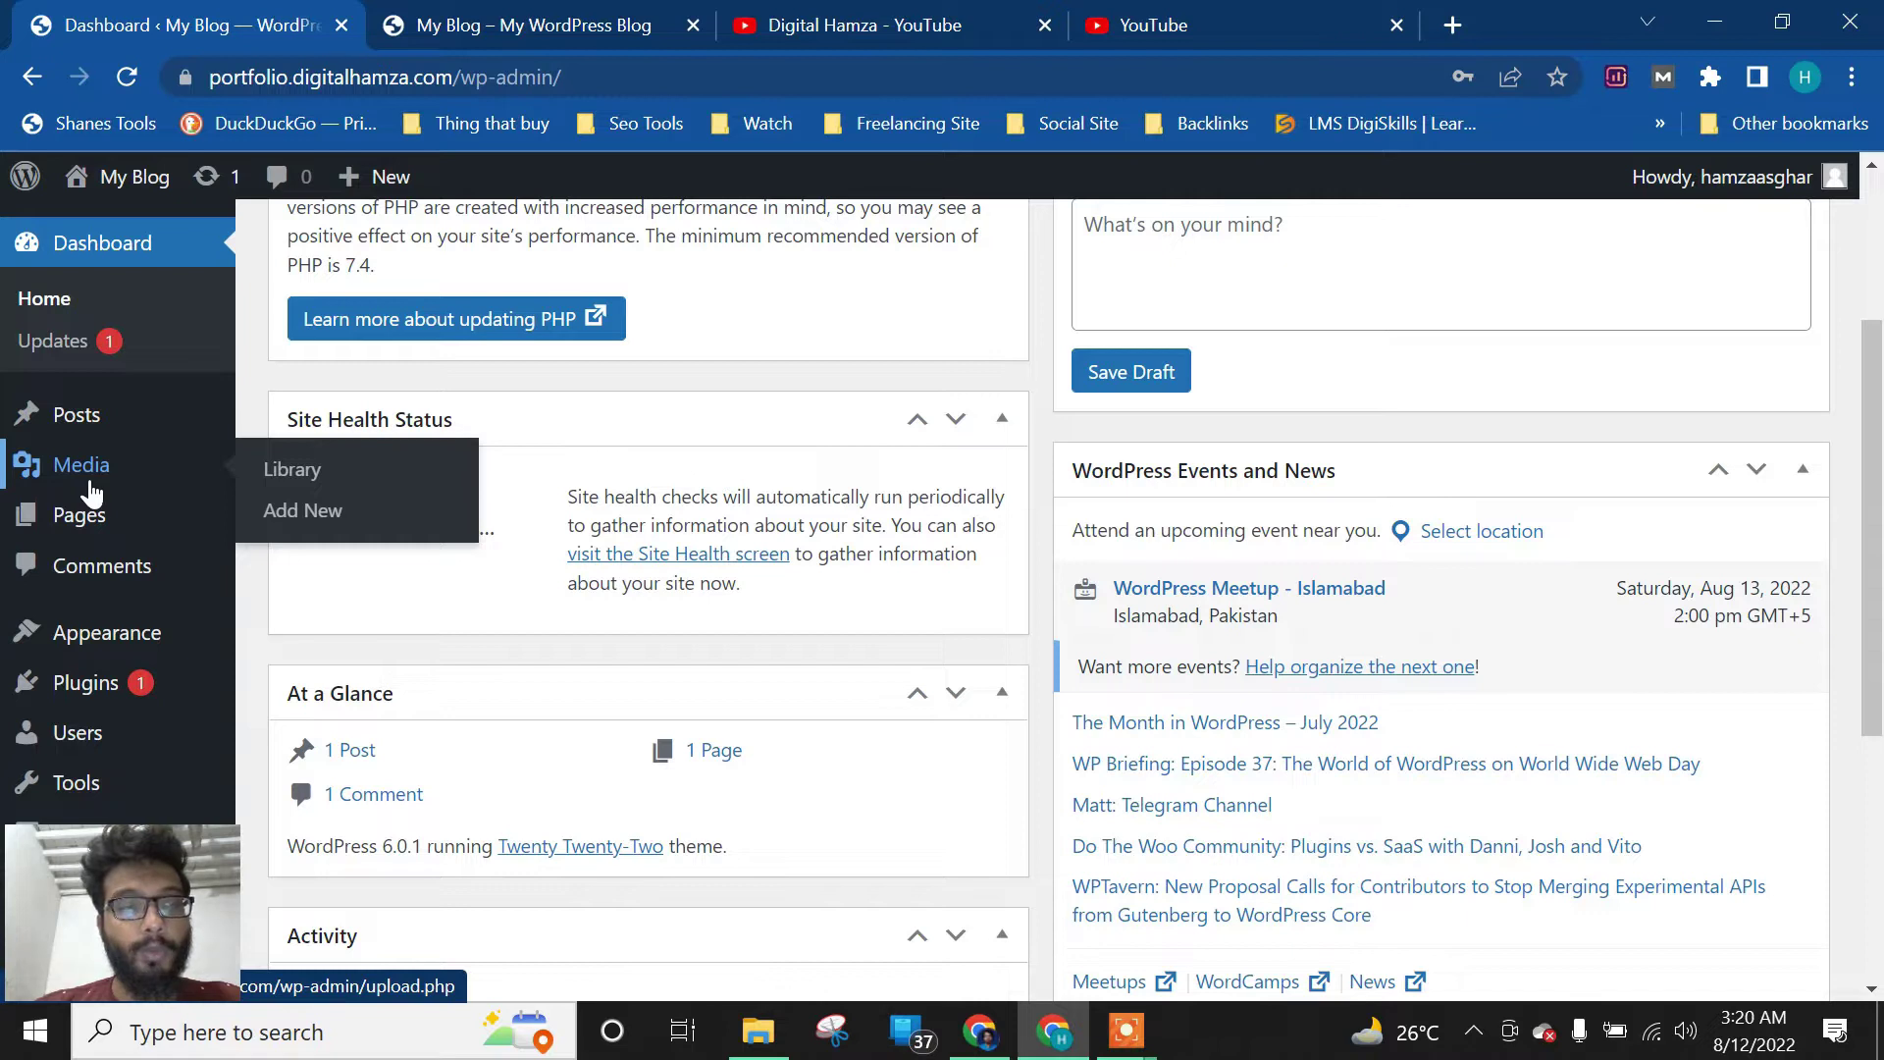
pyautogui.click(79, 515)
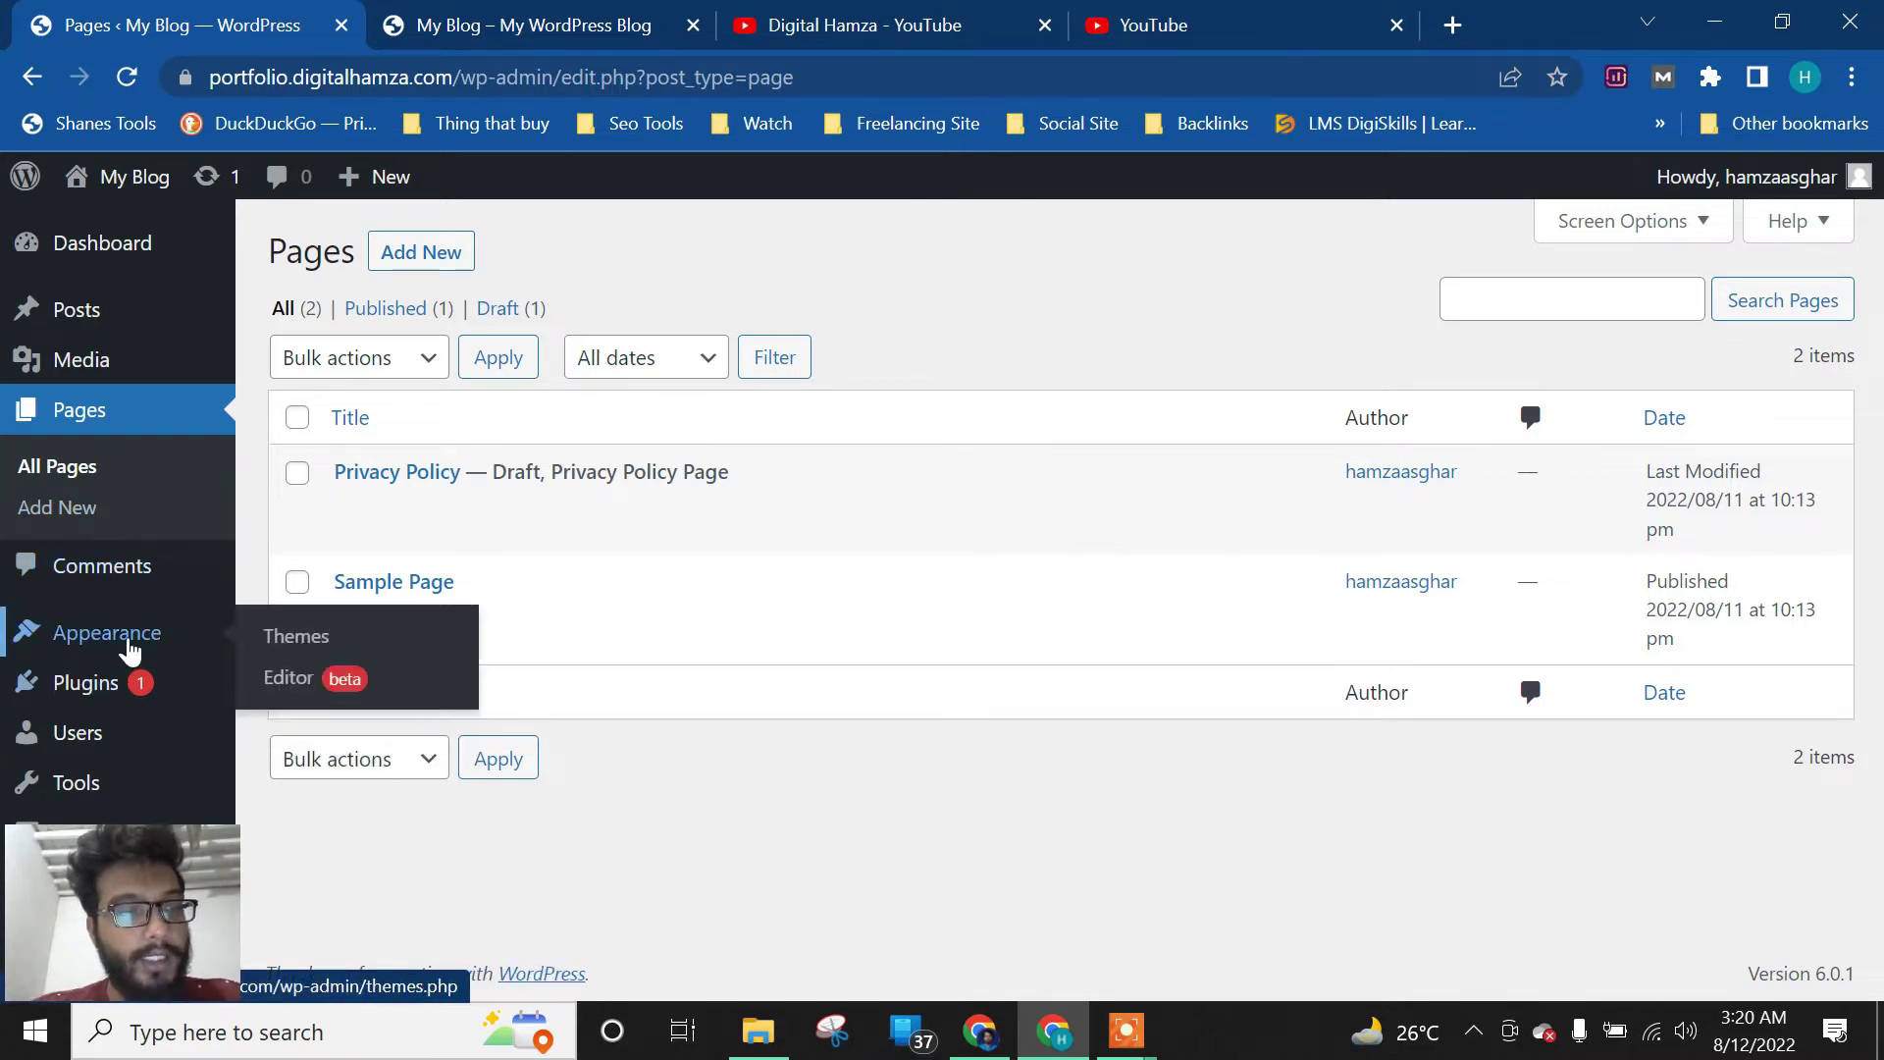
# Open the Add Themes page and browse the popular and latest themes
pyautogui.click(131, 650)
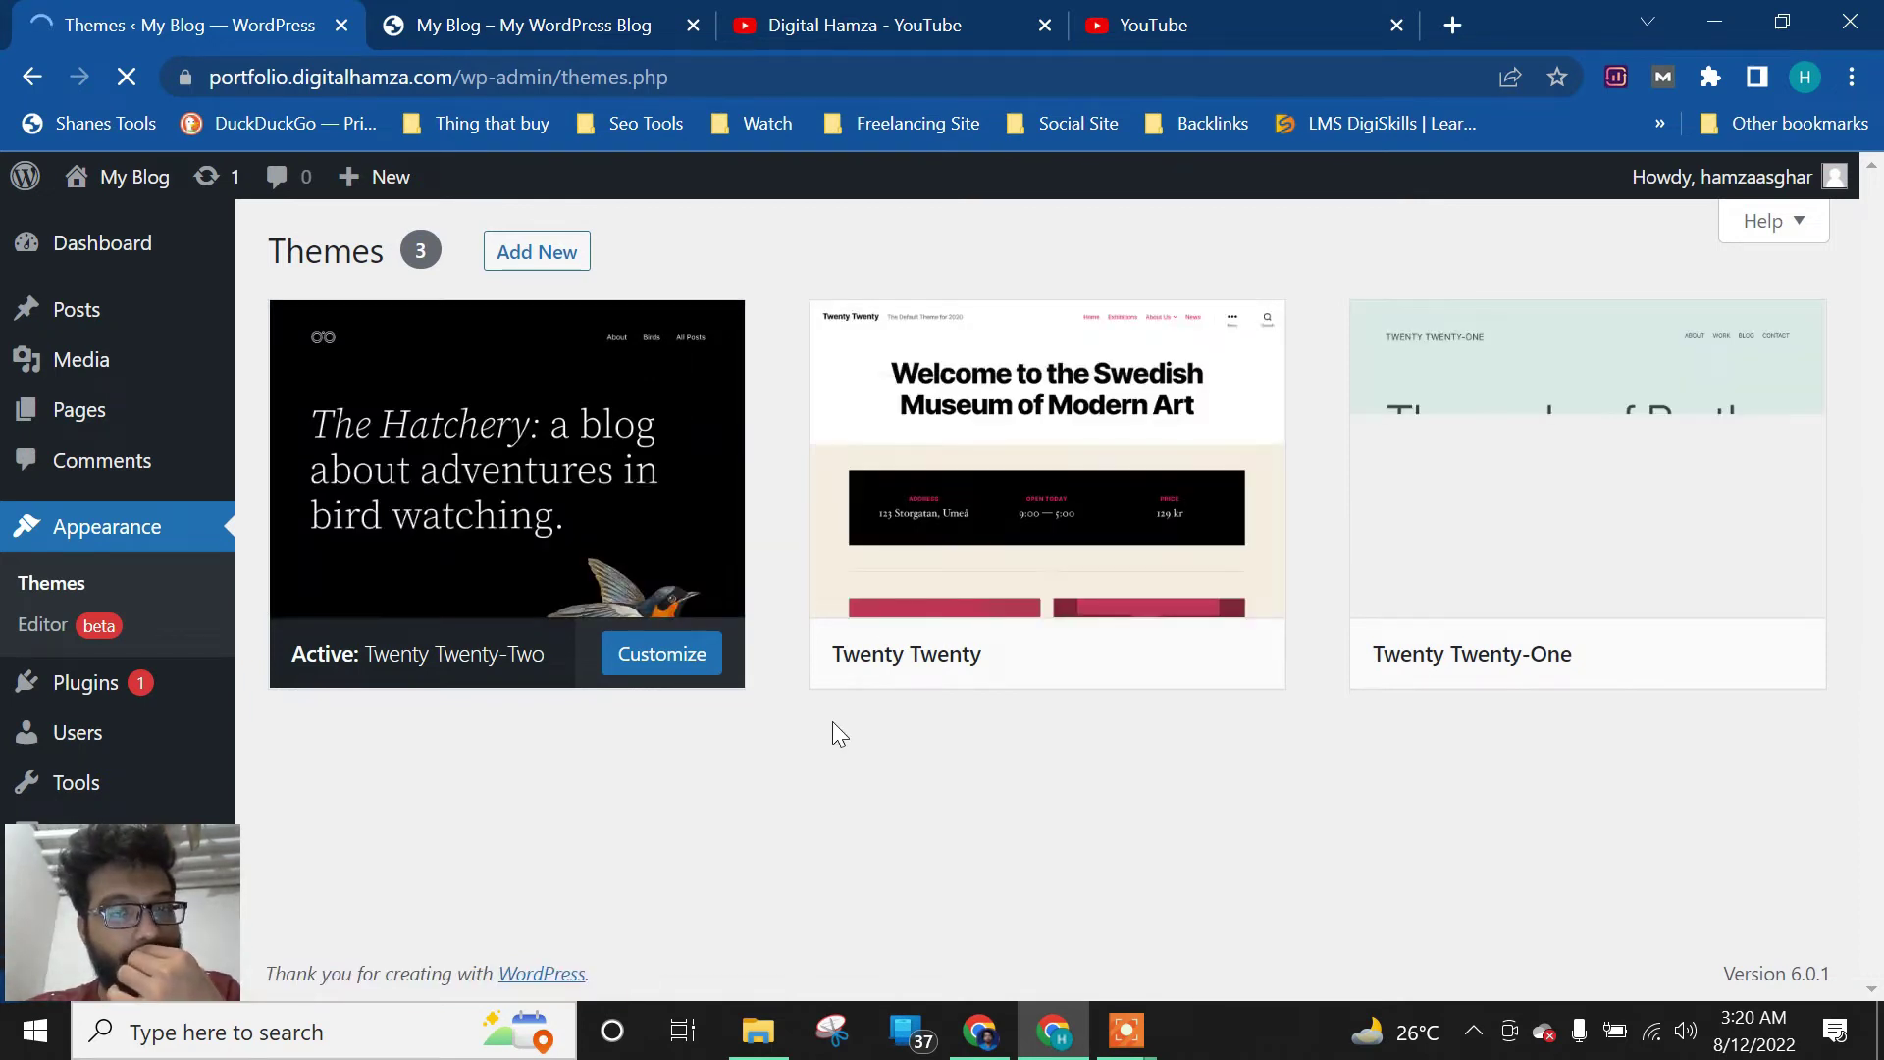
pyautogui.click(558, 258)
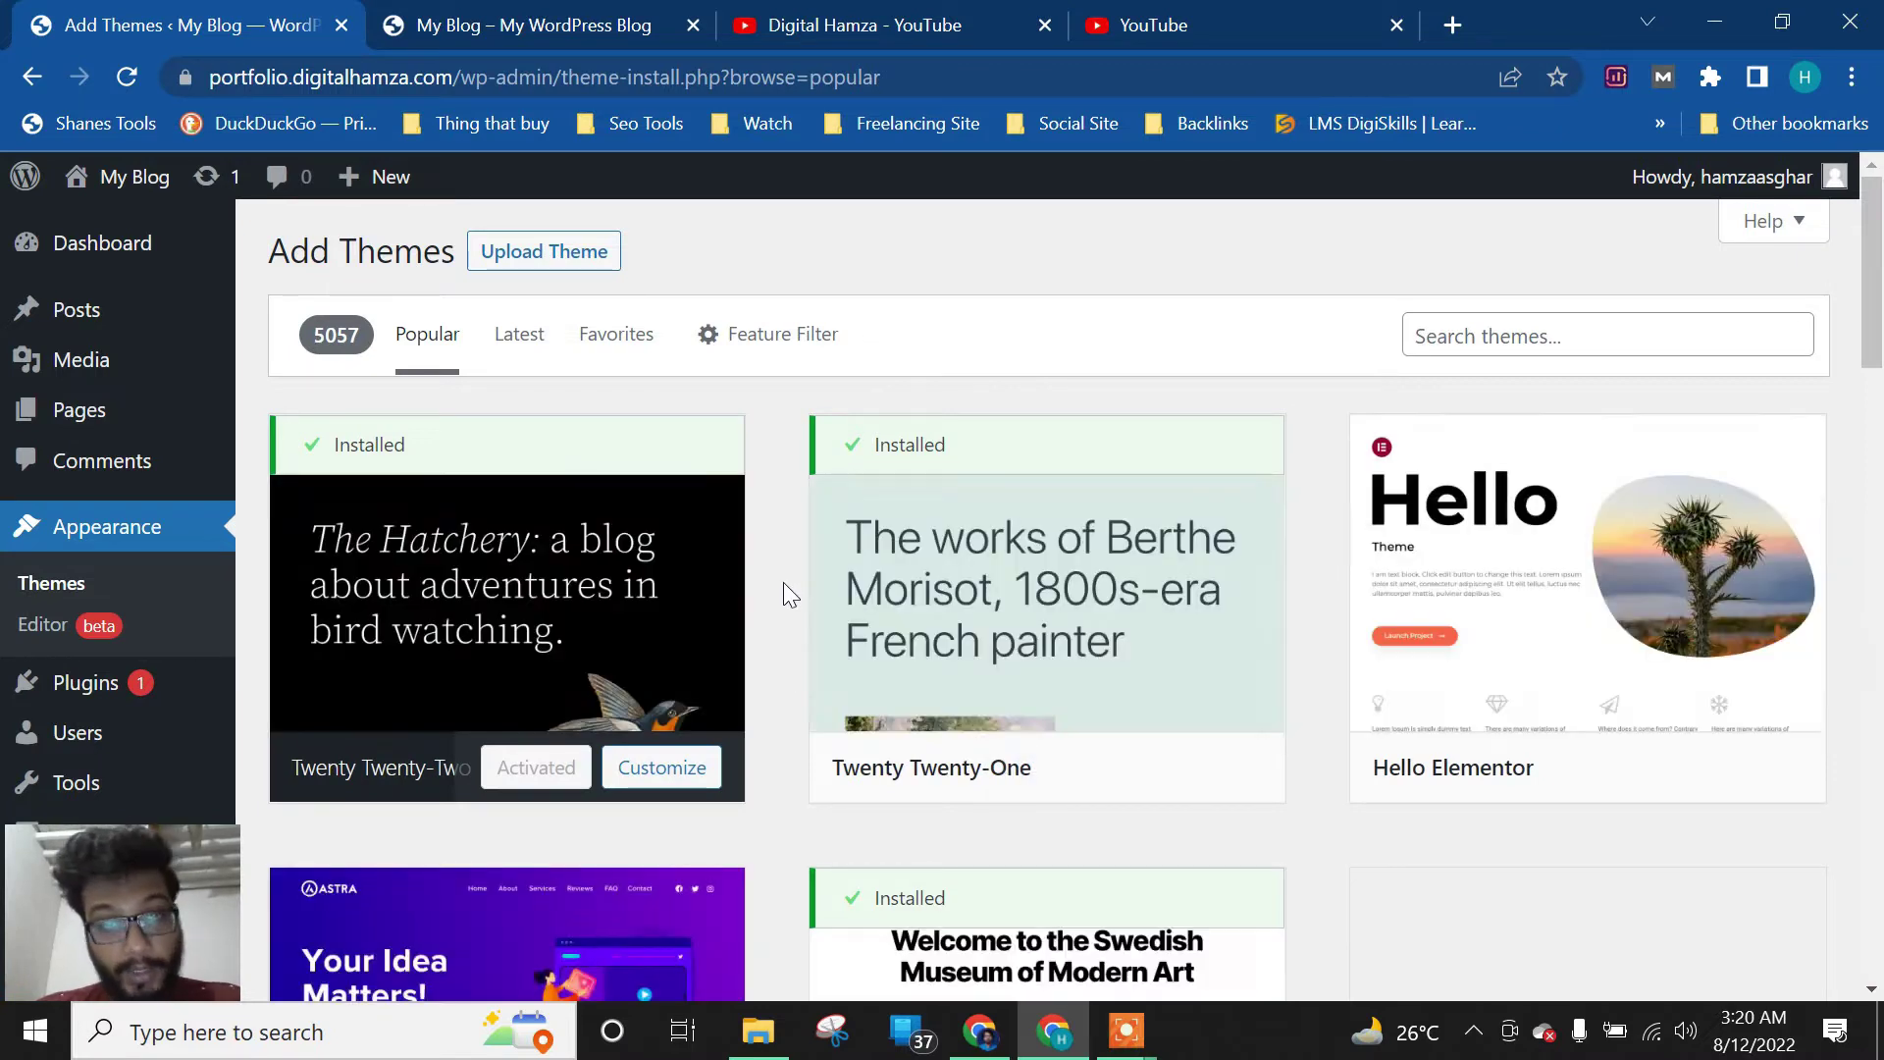
pyautogui.scroll(-4, 783, 581)
pyautogui.scroll(4, 783, 581)
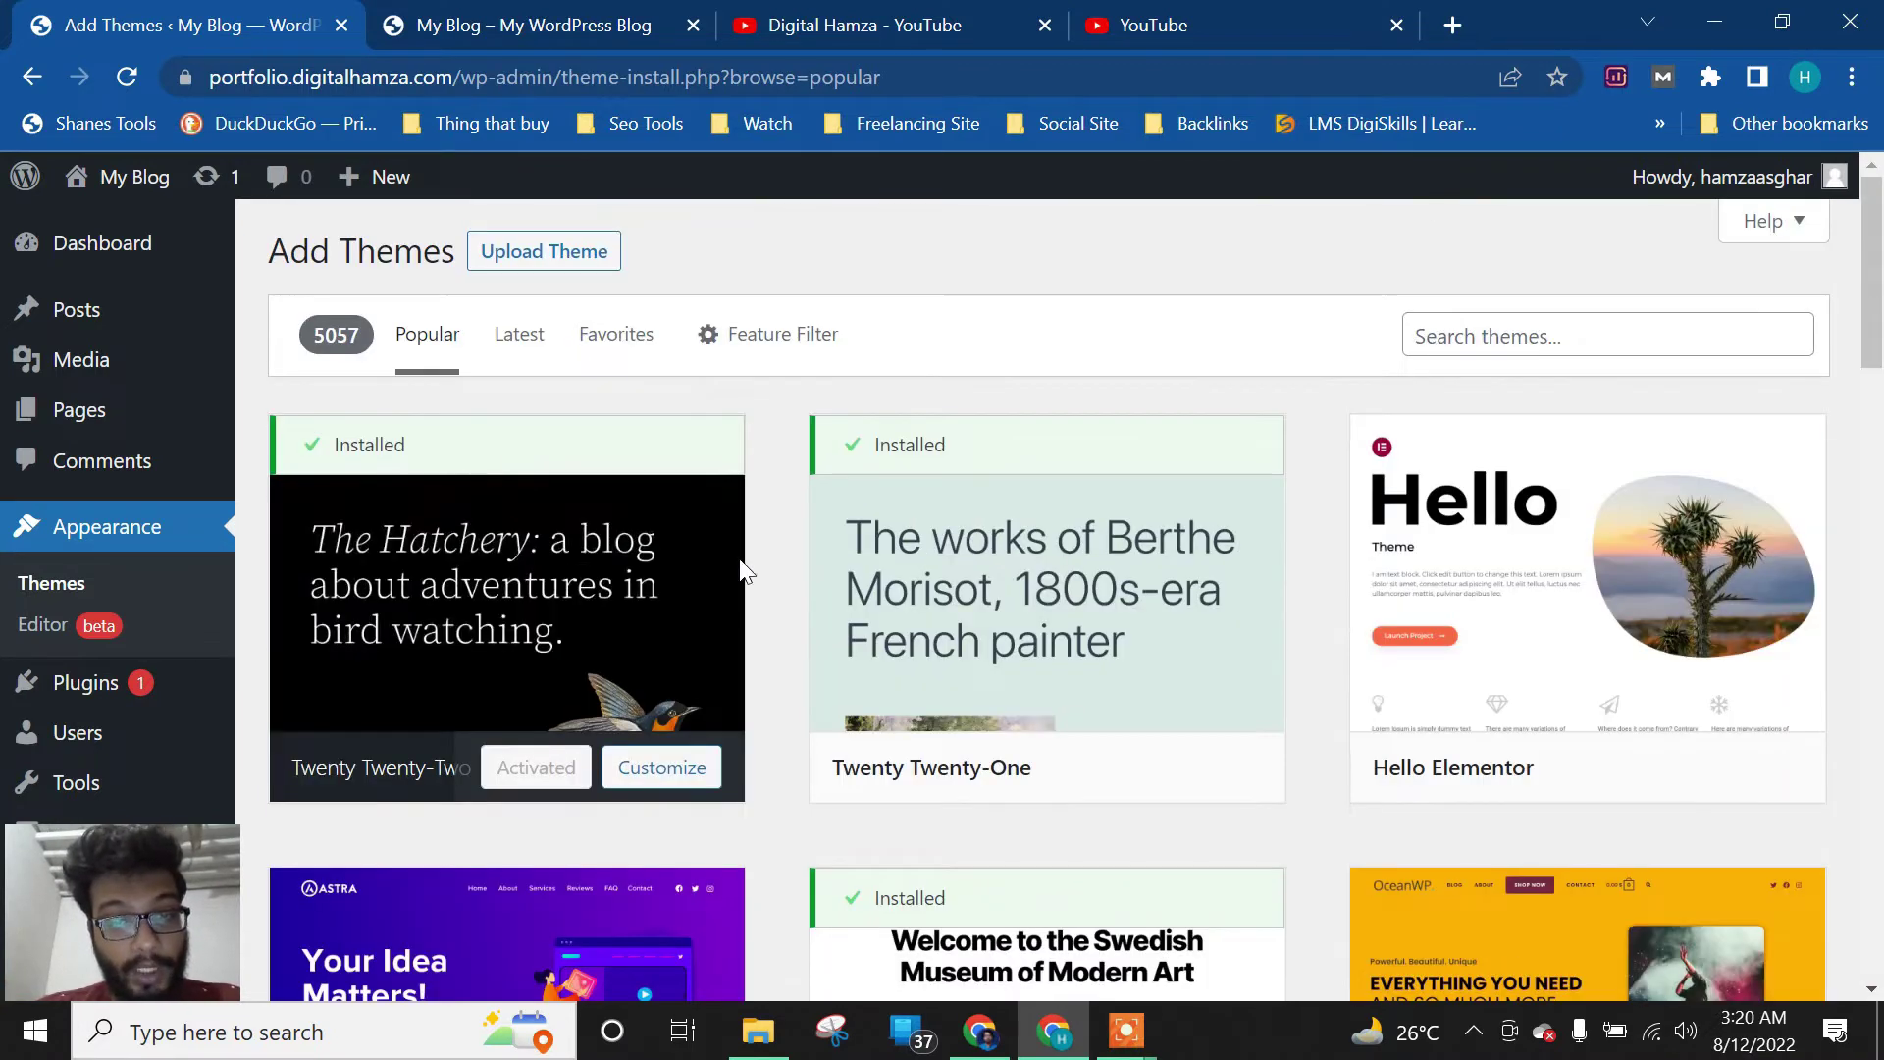
pyautogui.click(520, 336)
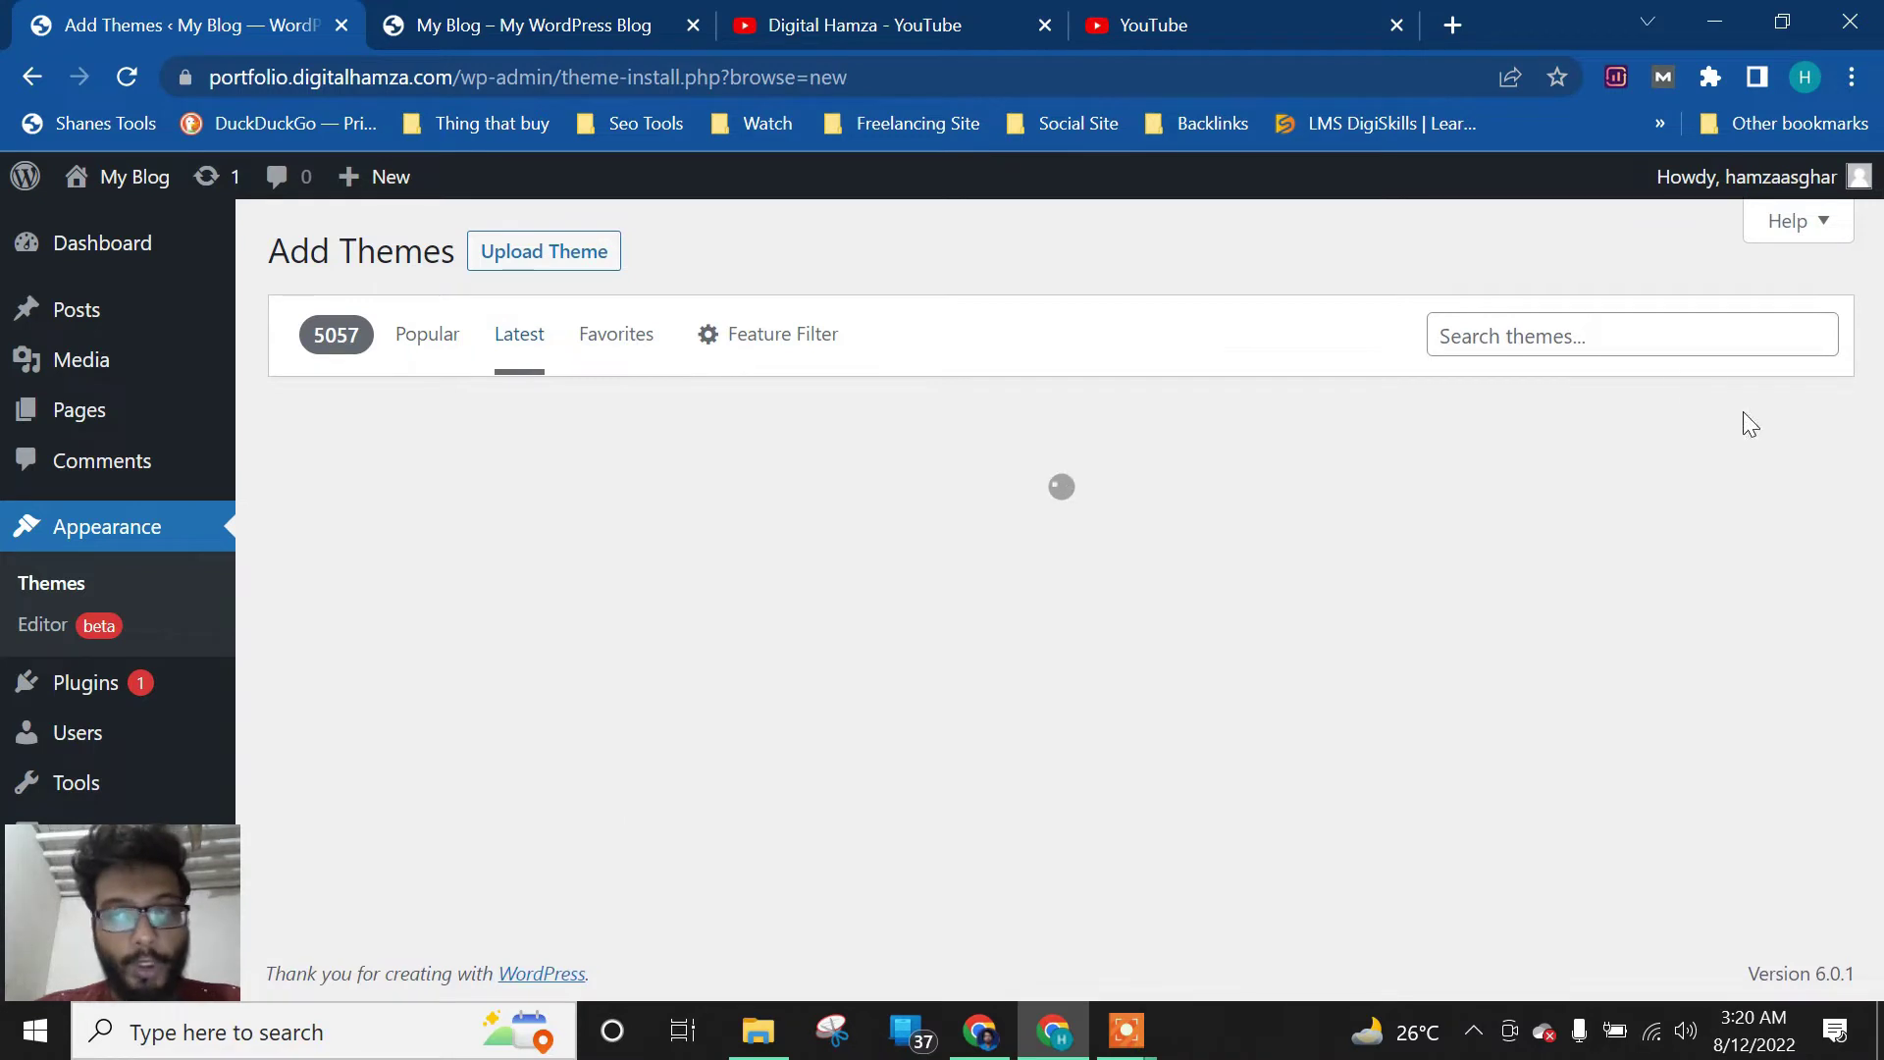
# Search the theme directory for "astra", "generatepress" and "type" to compare the available themes
pyautogui.click(1600, 343)
pyautogui.write('astra')
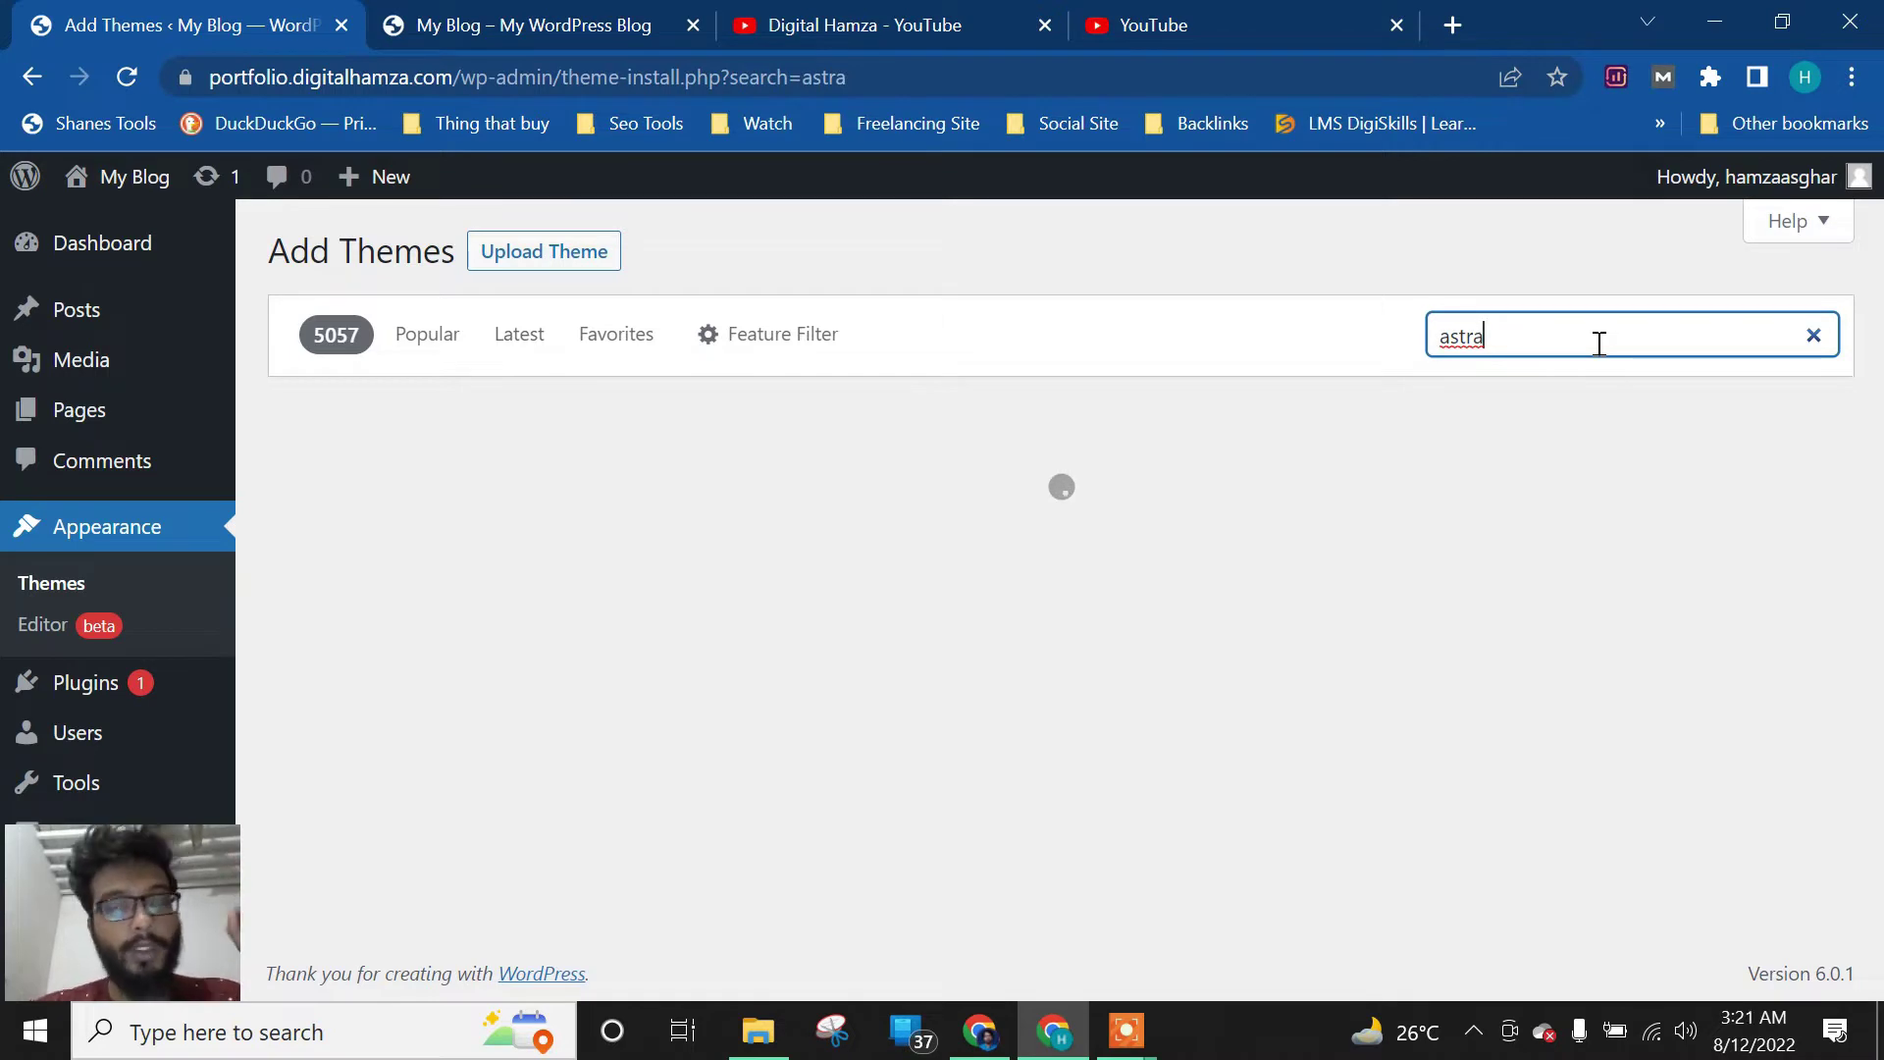
pyautogui.moveTo(716, 551)
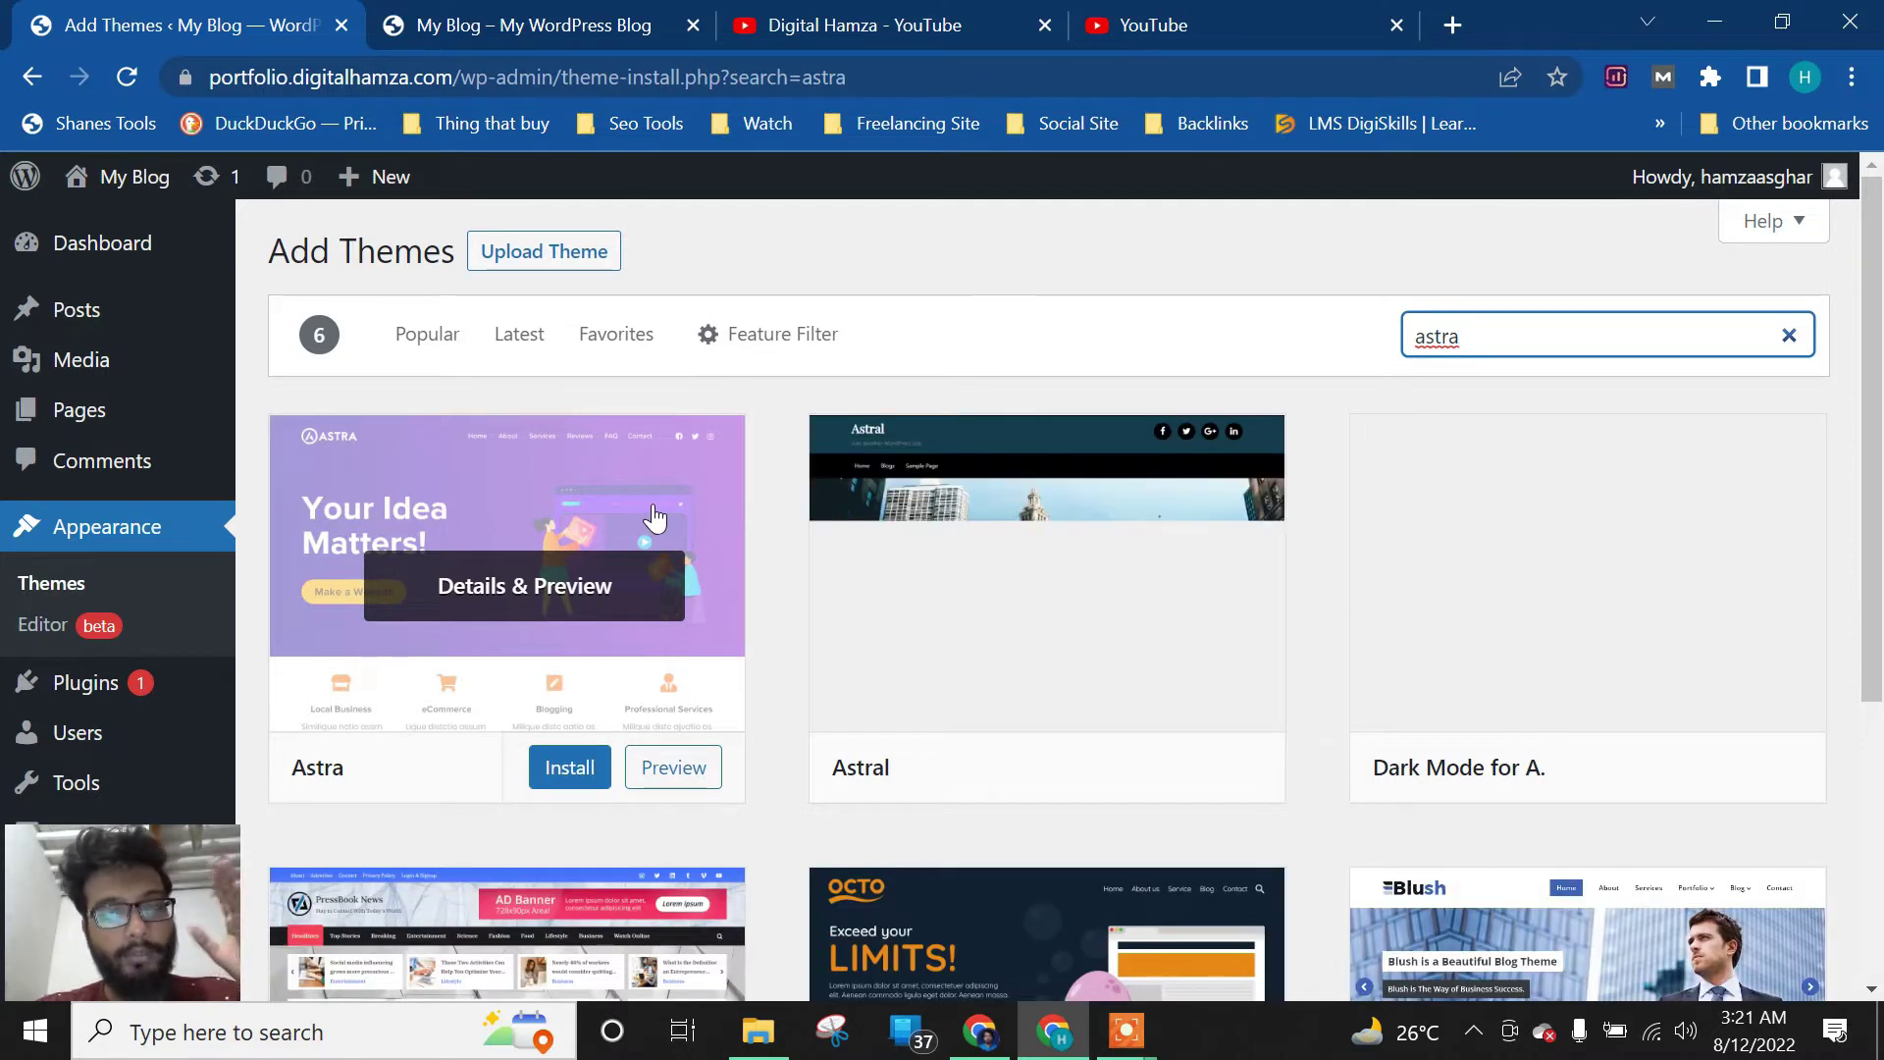
pyautogui.doubleClick(1468, 336)
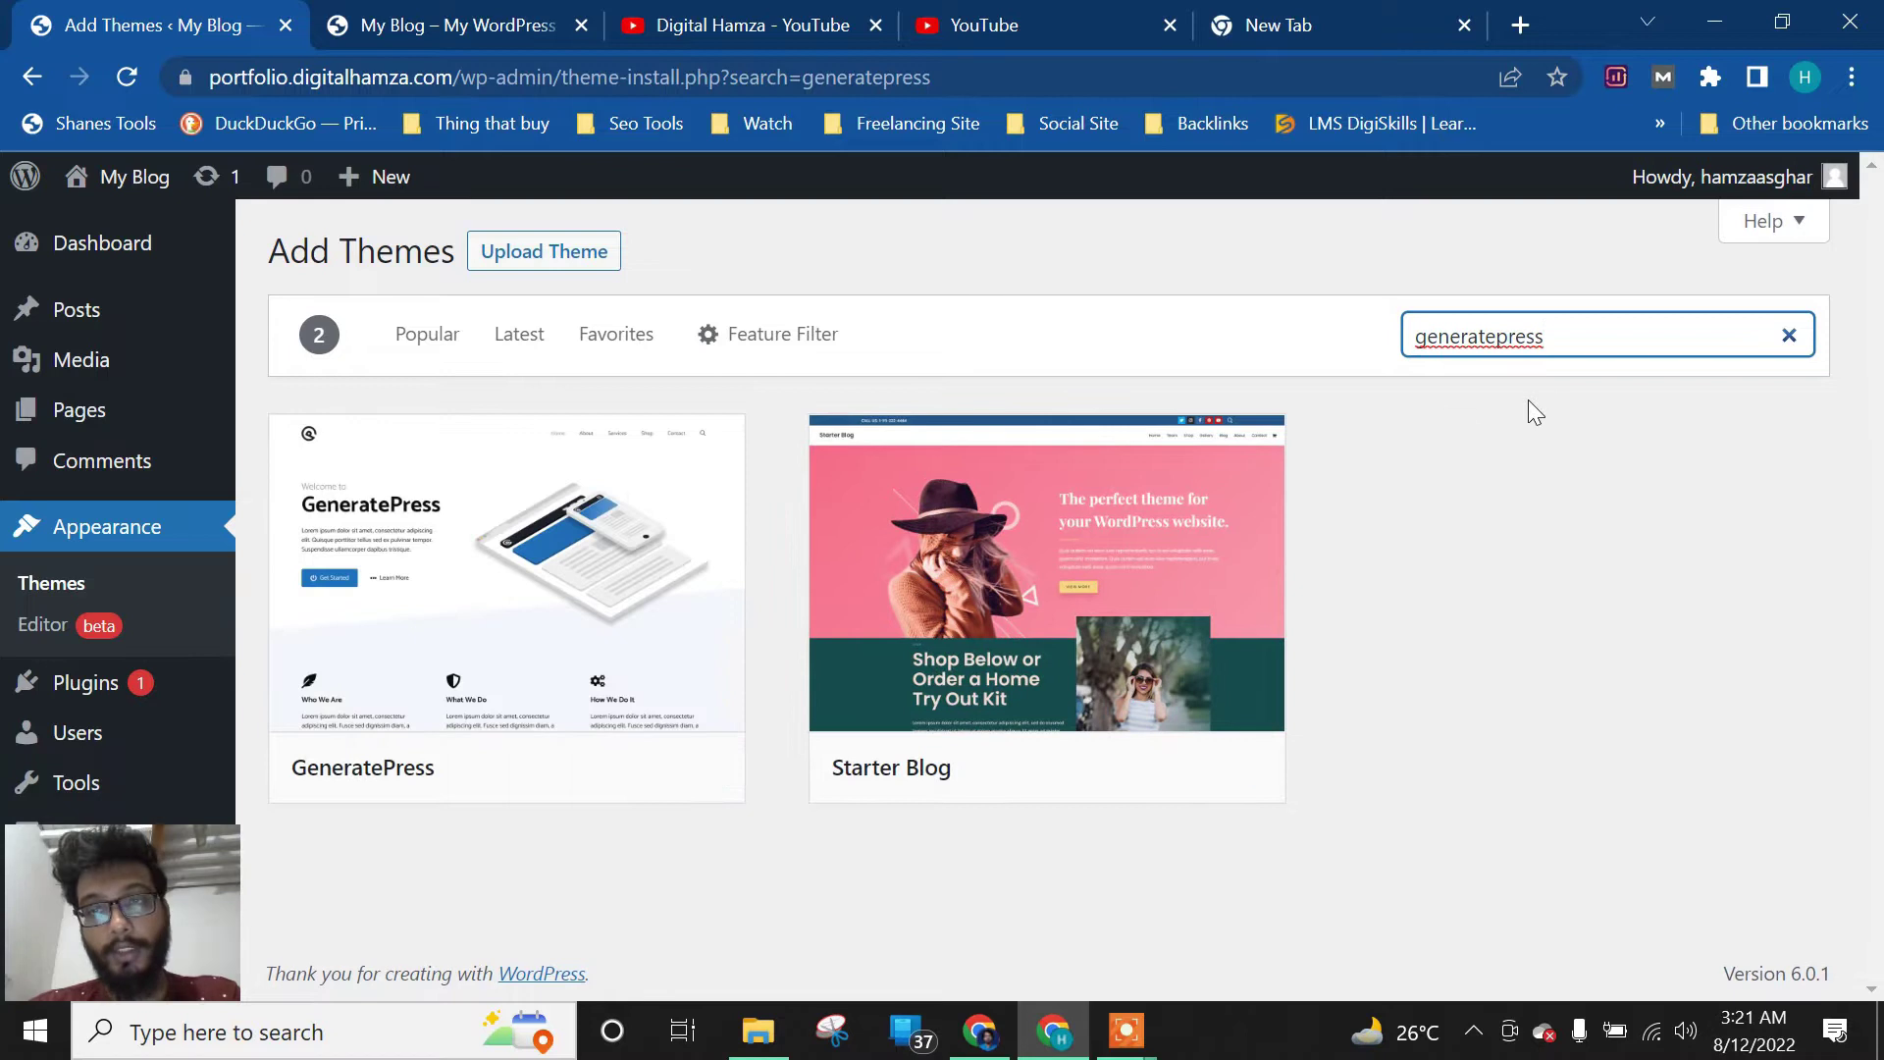
pyautogui.moveTo(1568, 342); pyautogui.dragTo(1376, 344)
pyautogui.write('type')
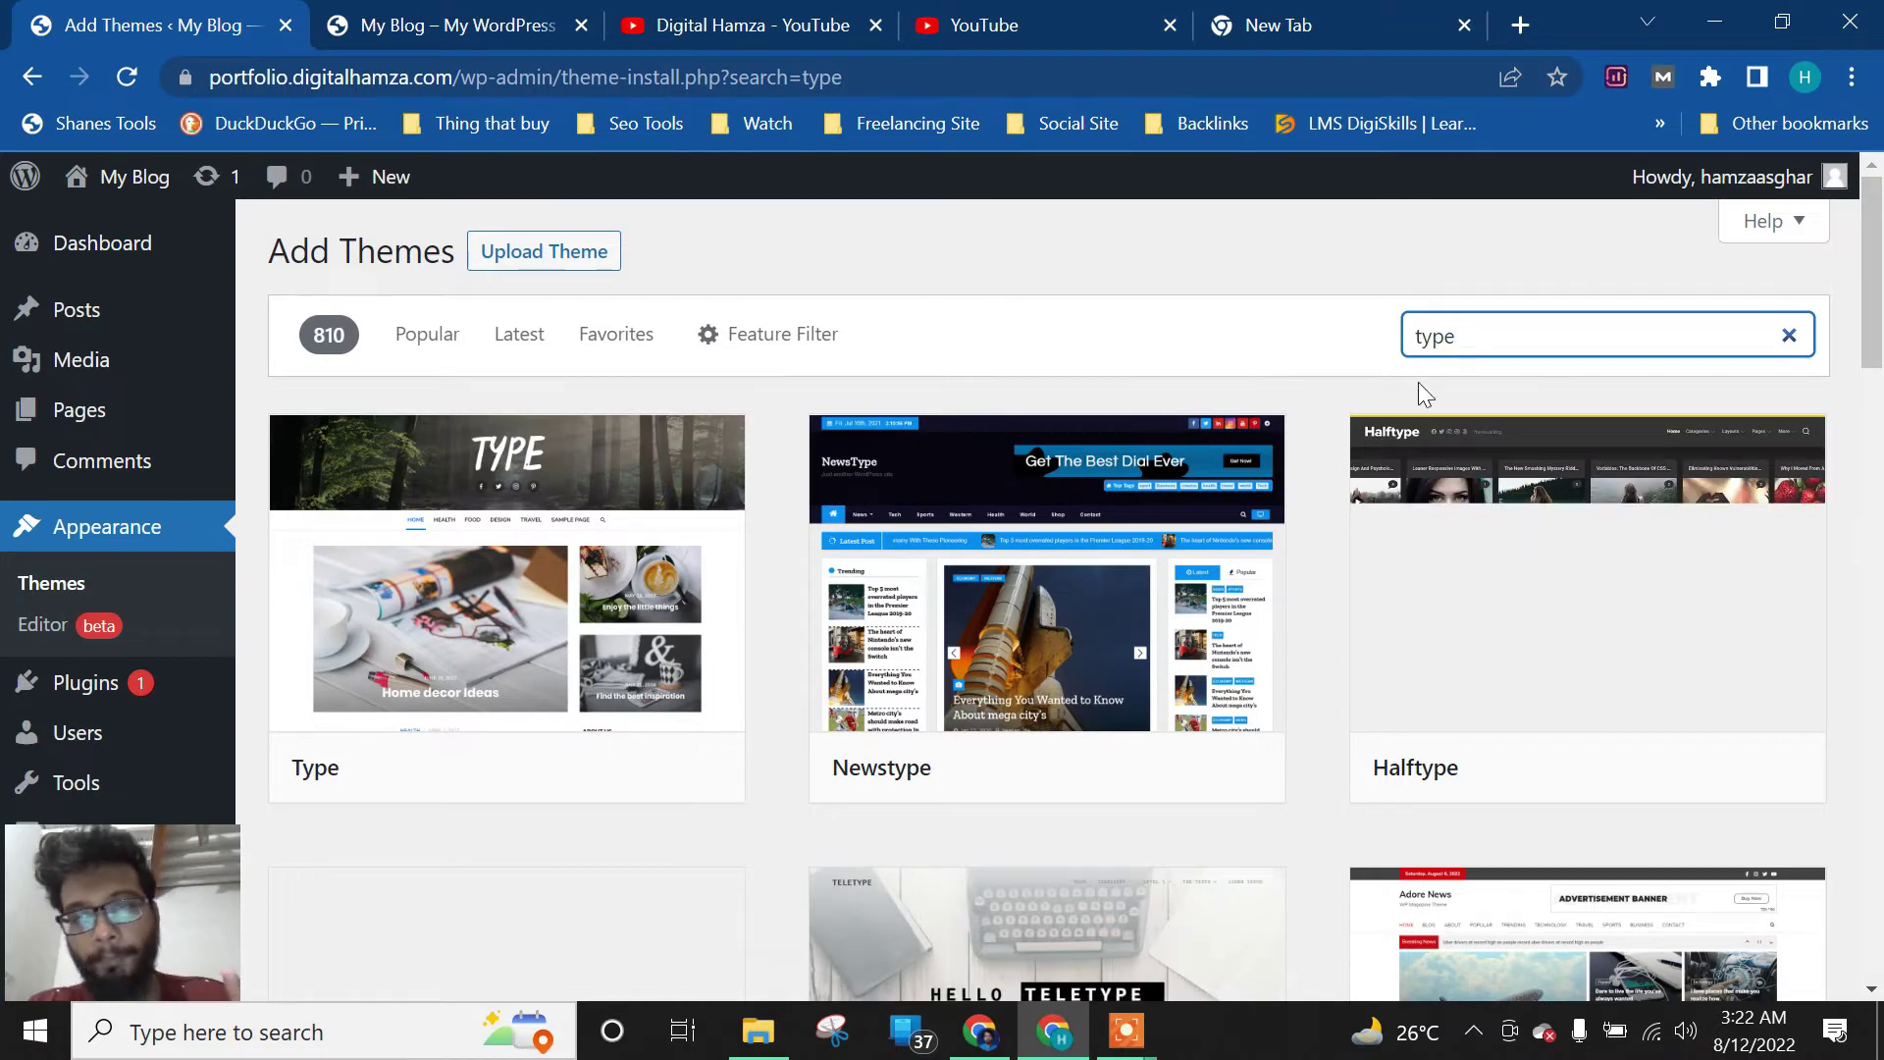
pyautogui.moveTo(472, 610)
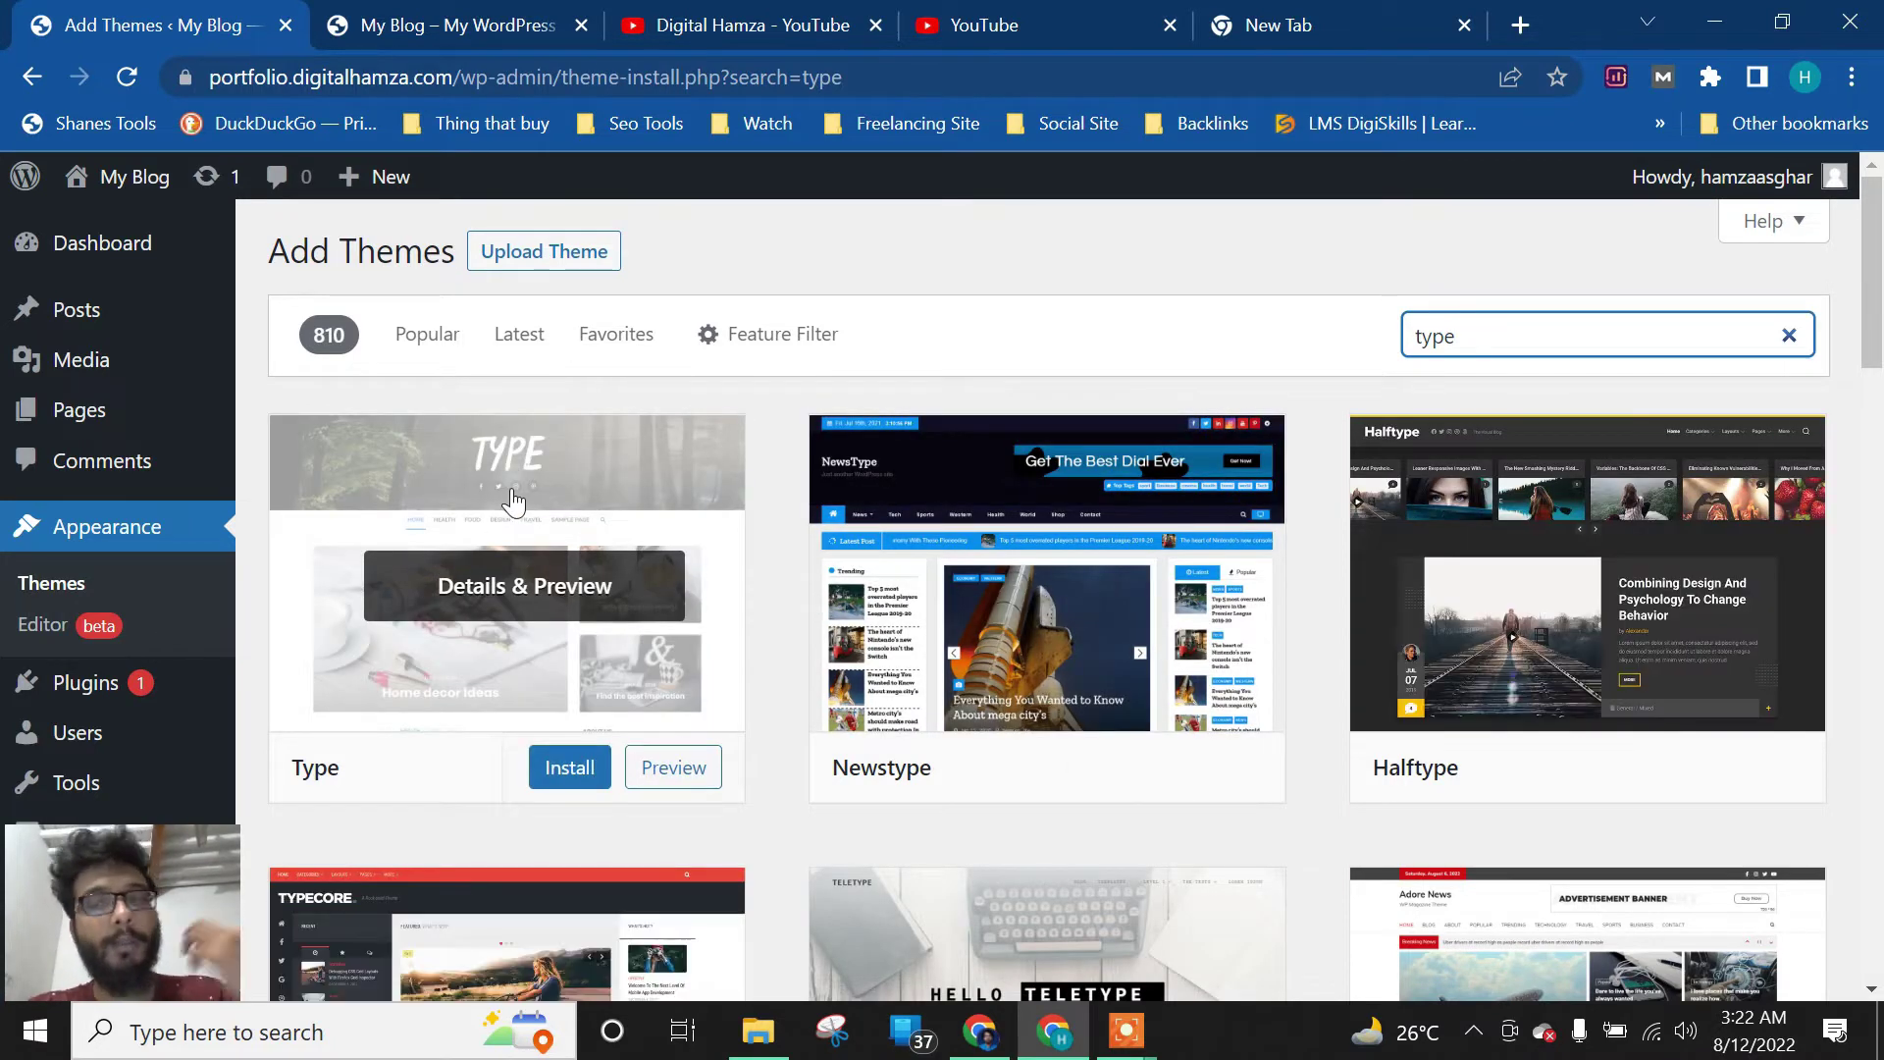
# Find the Fairy theme by searching for "fairy" and install it from its preview
pyautogui.doubleClick(1514, 345)
pyautogui.write('fairy')
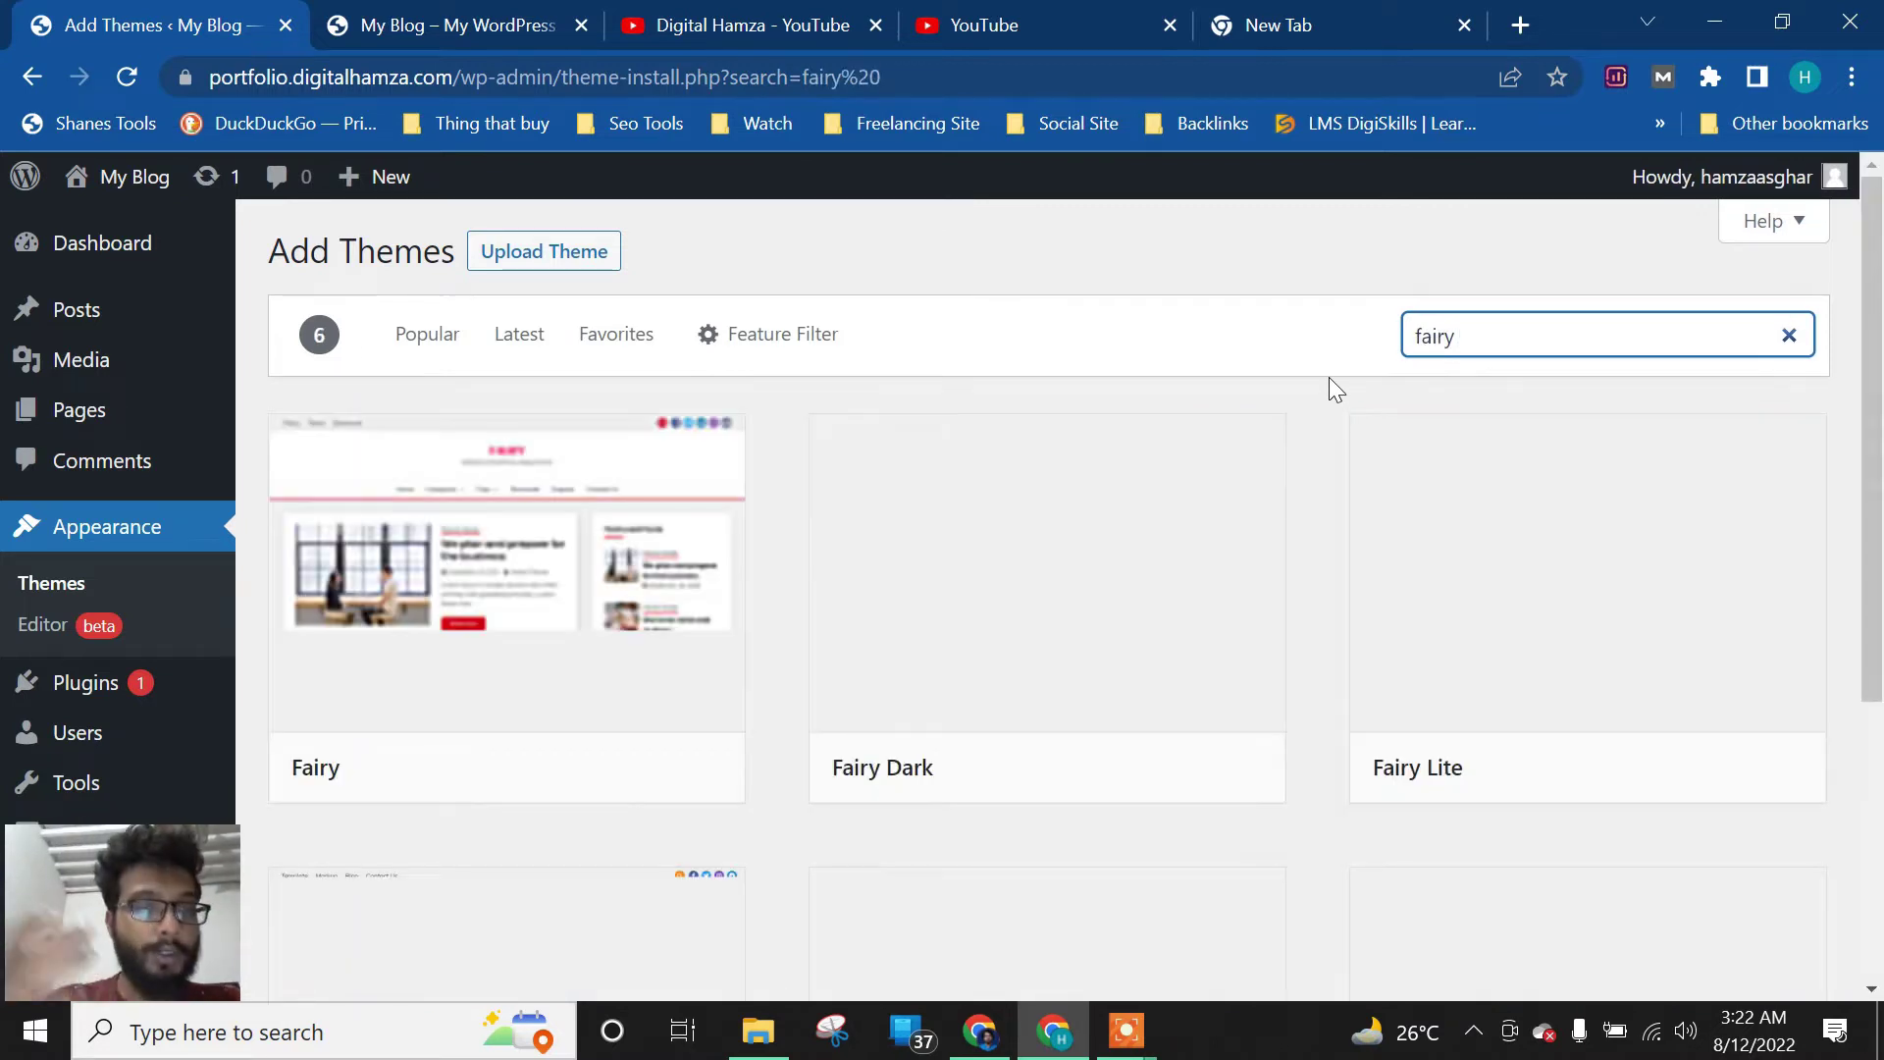
pyautogui.click(696, 491)
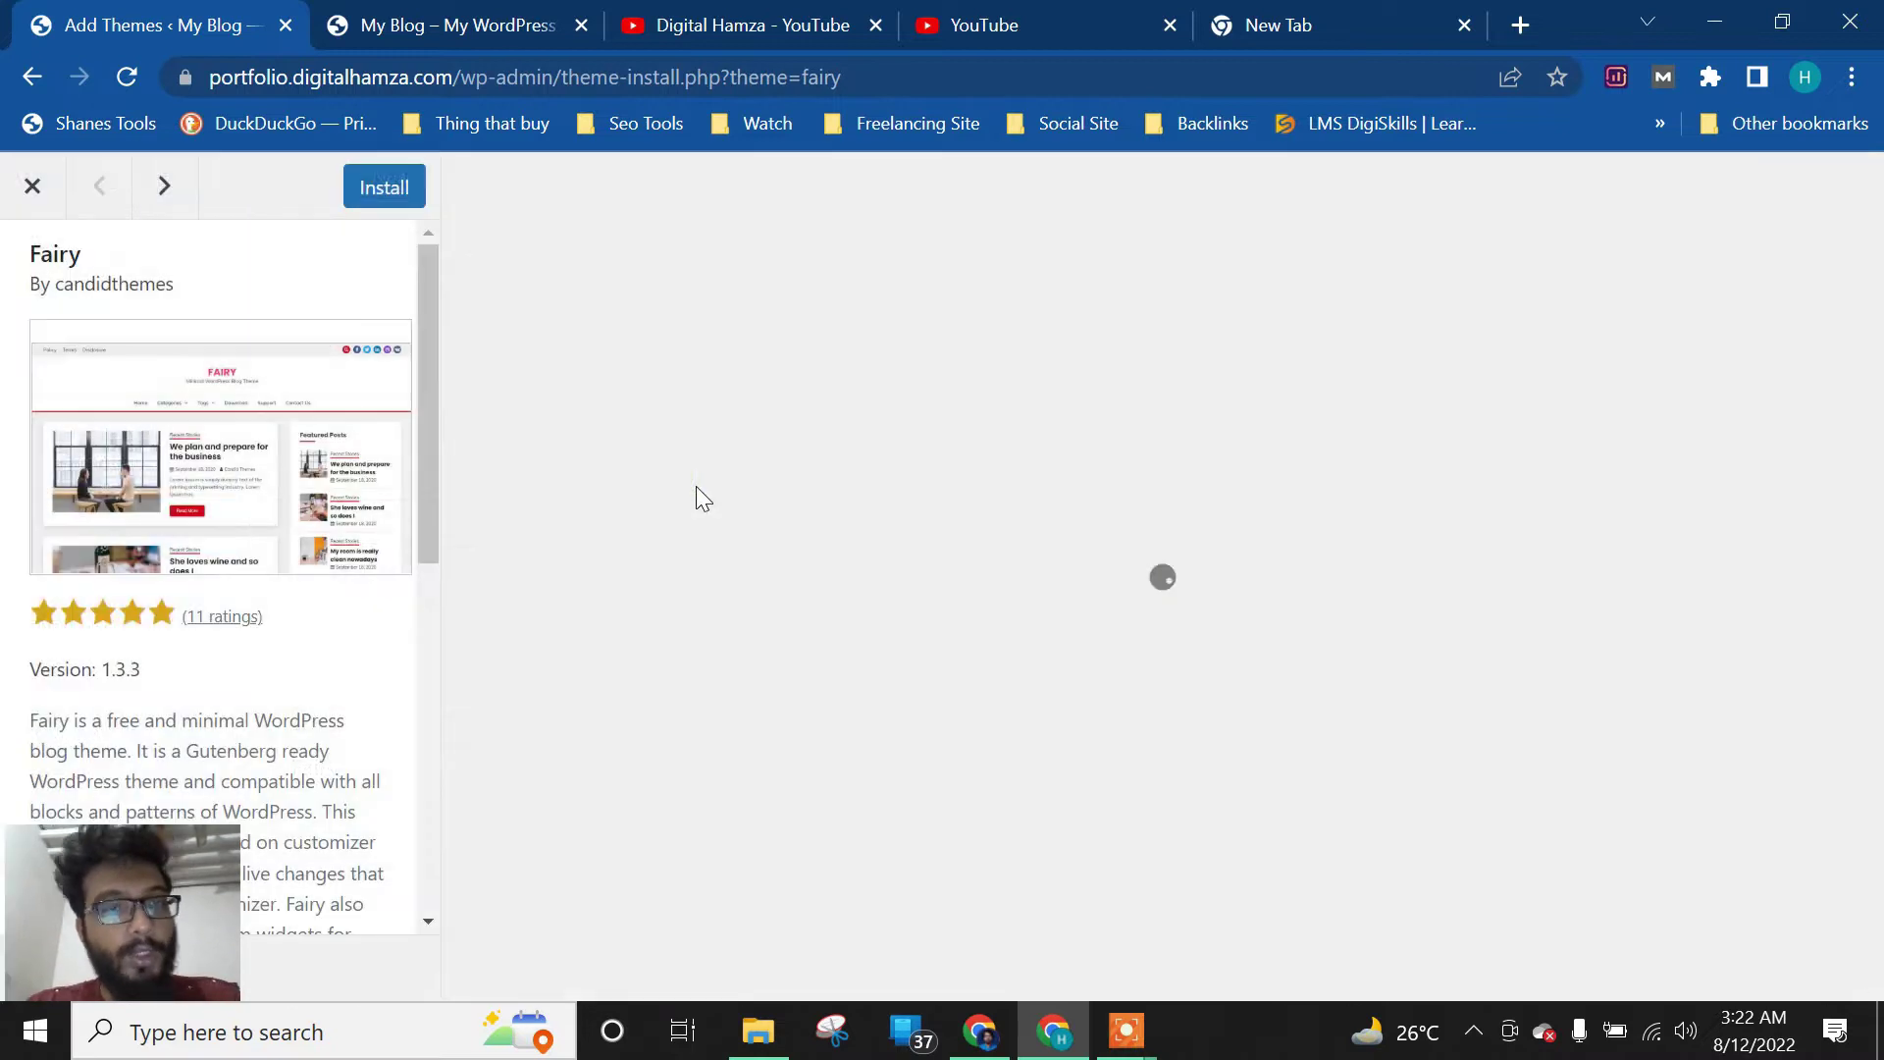
pyautogui.click(373, 194)
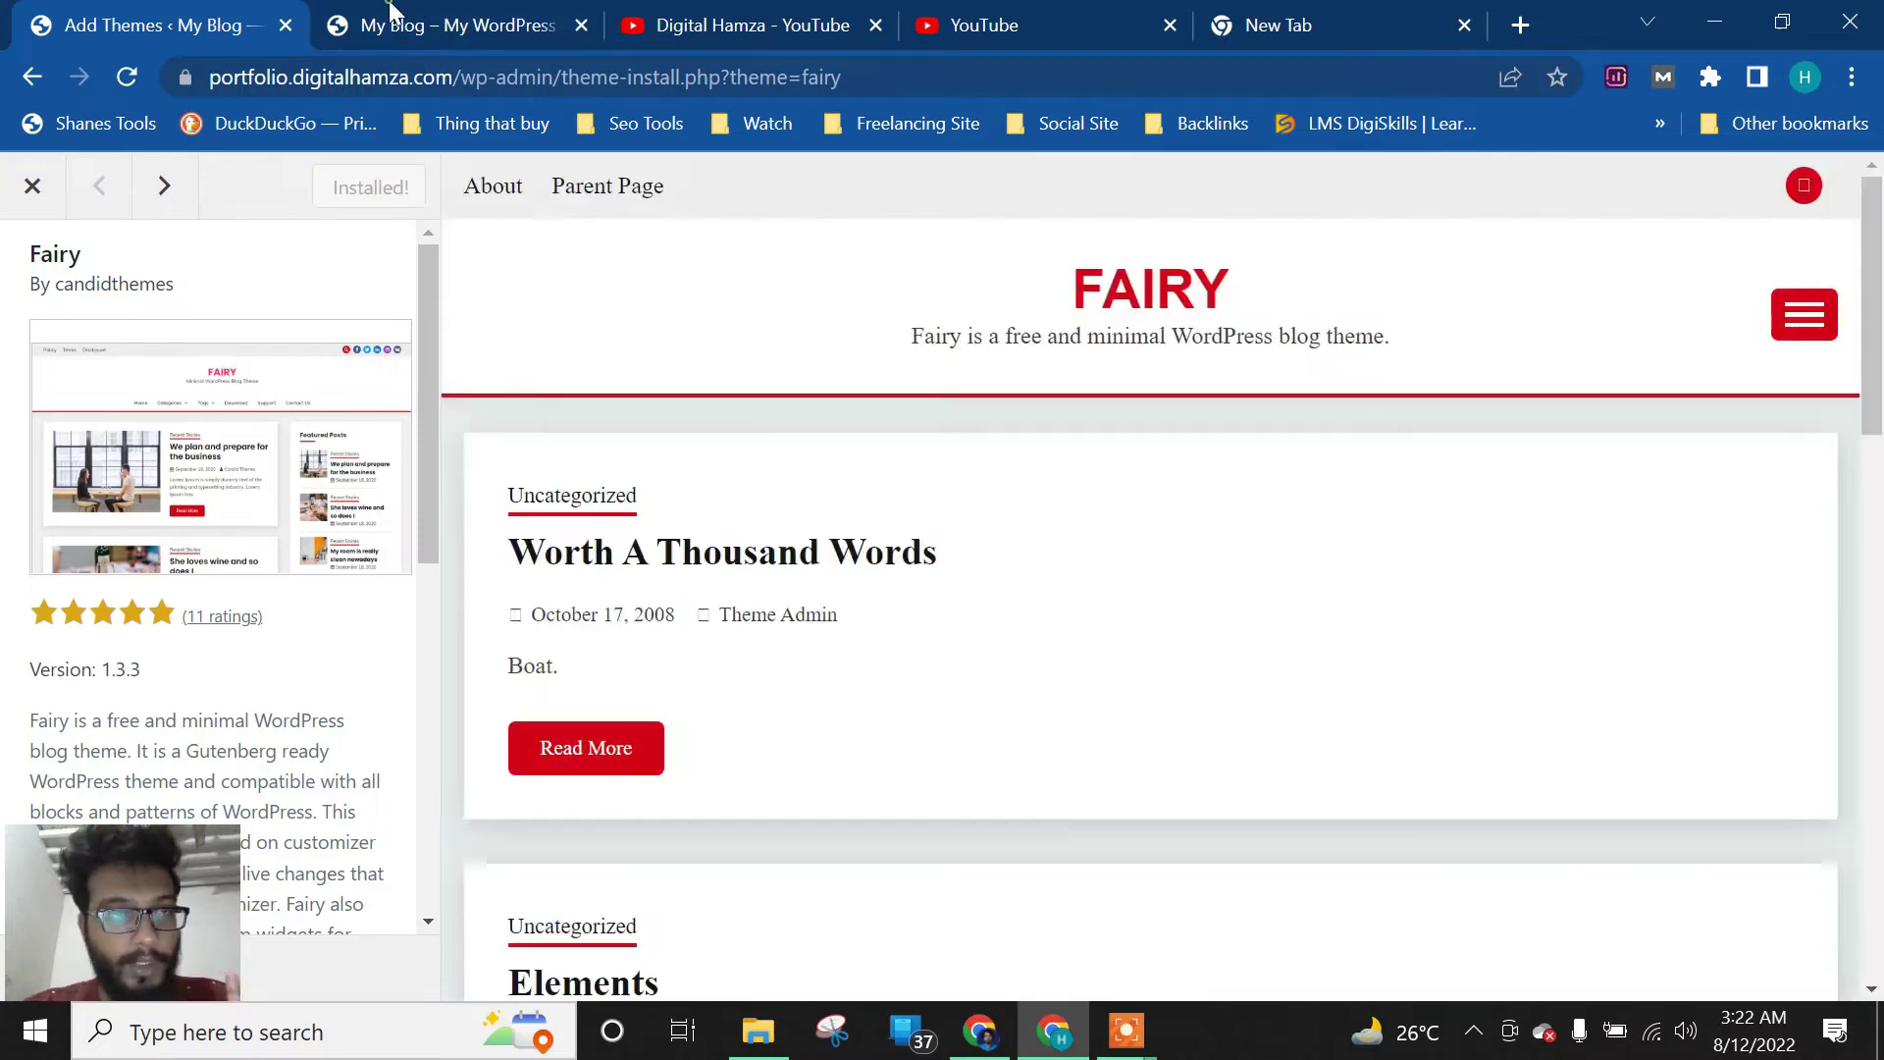
# Activate the newly installed Fairy theme
pyautogui.click(412, 22)
pyautogui.click(198, 32)
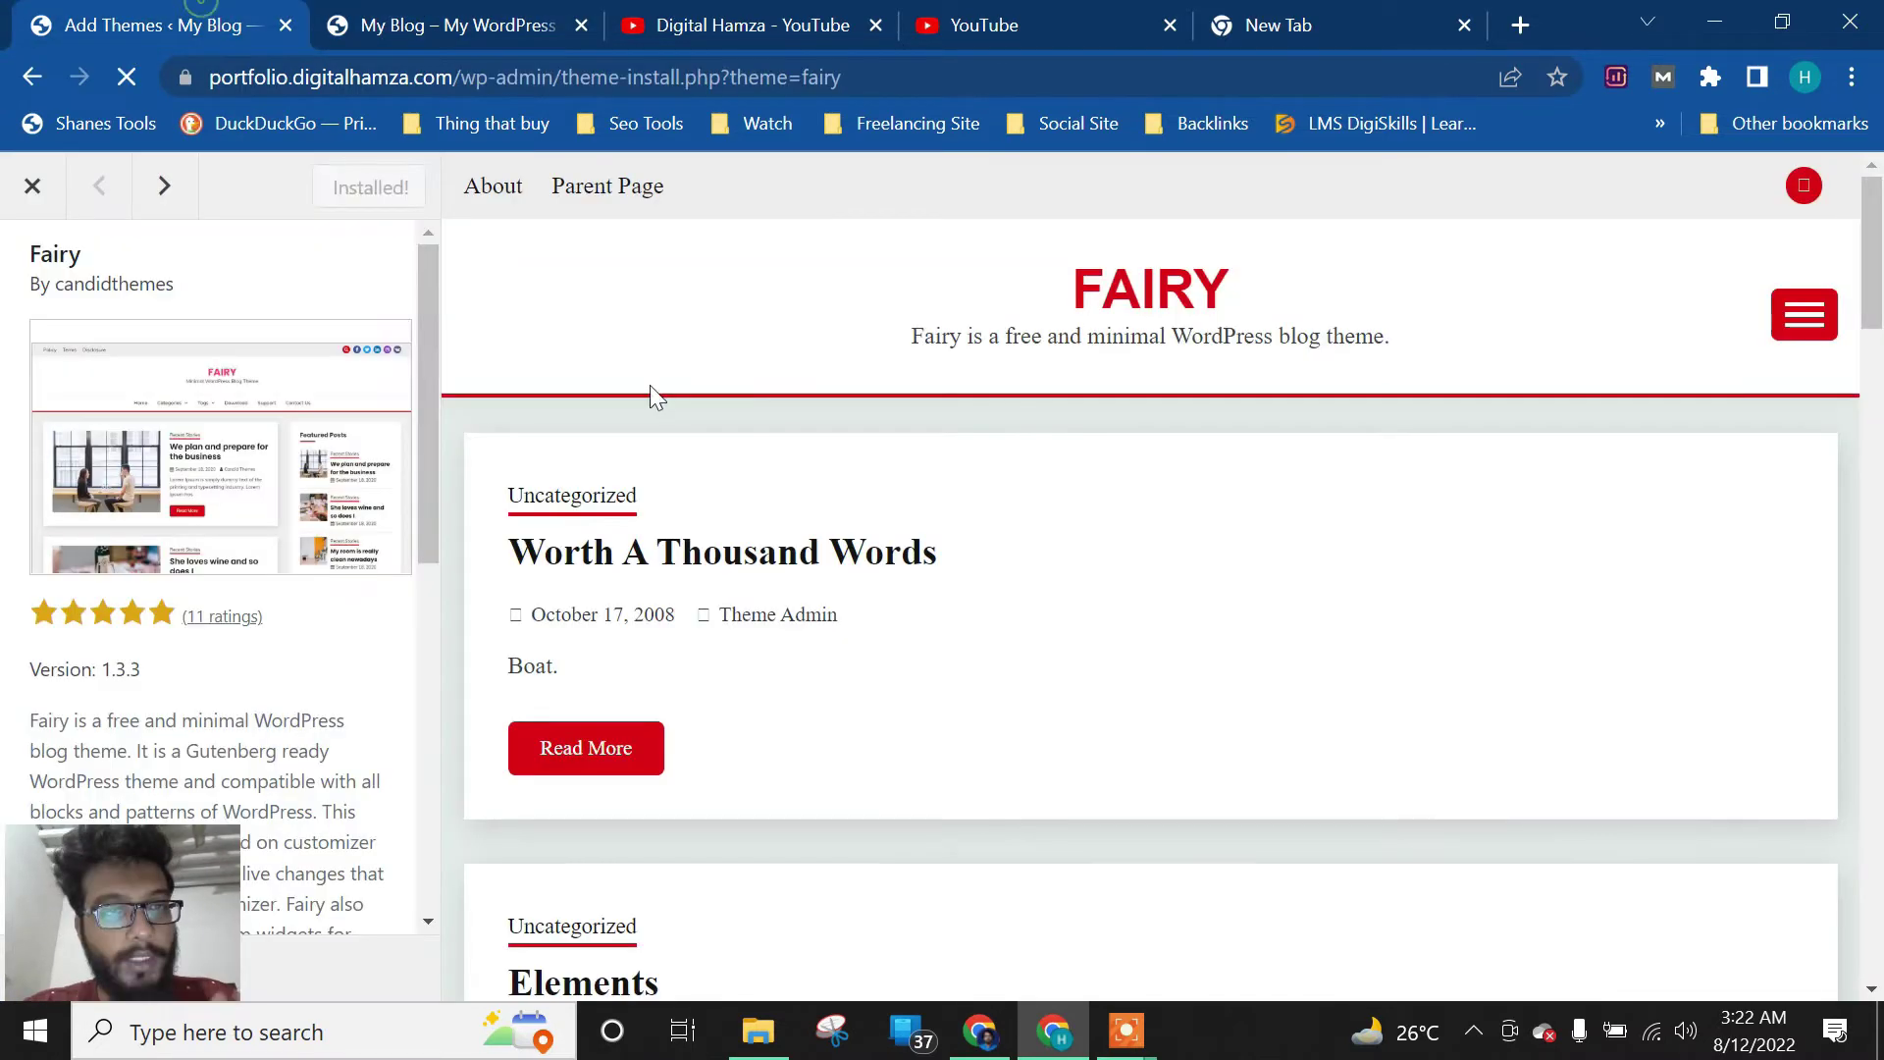
pyautogui.click(393, 190)
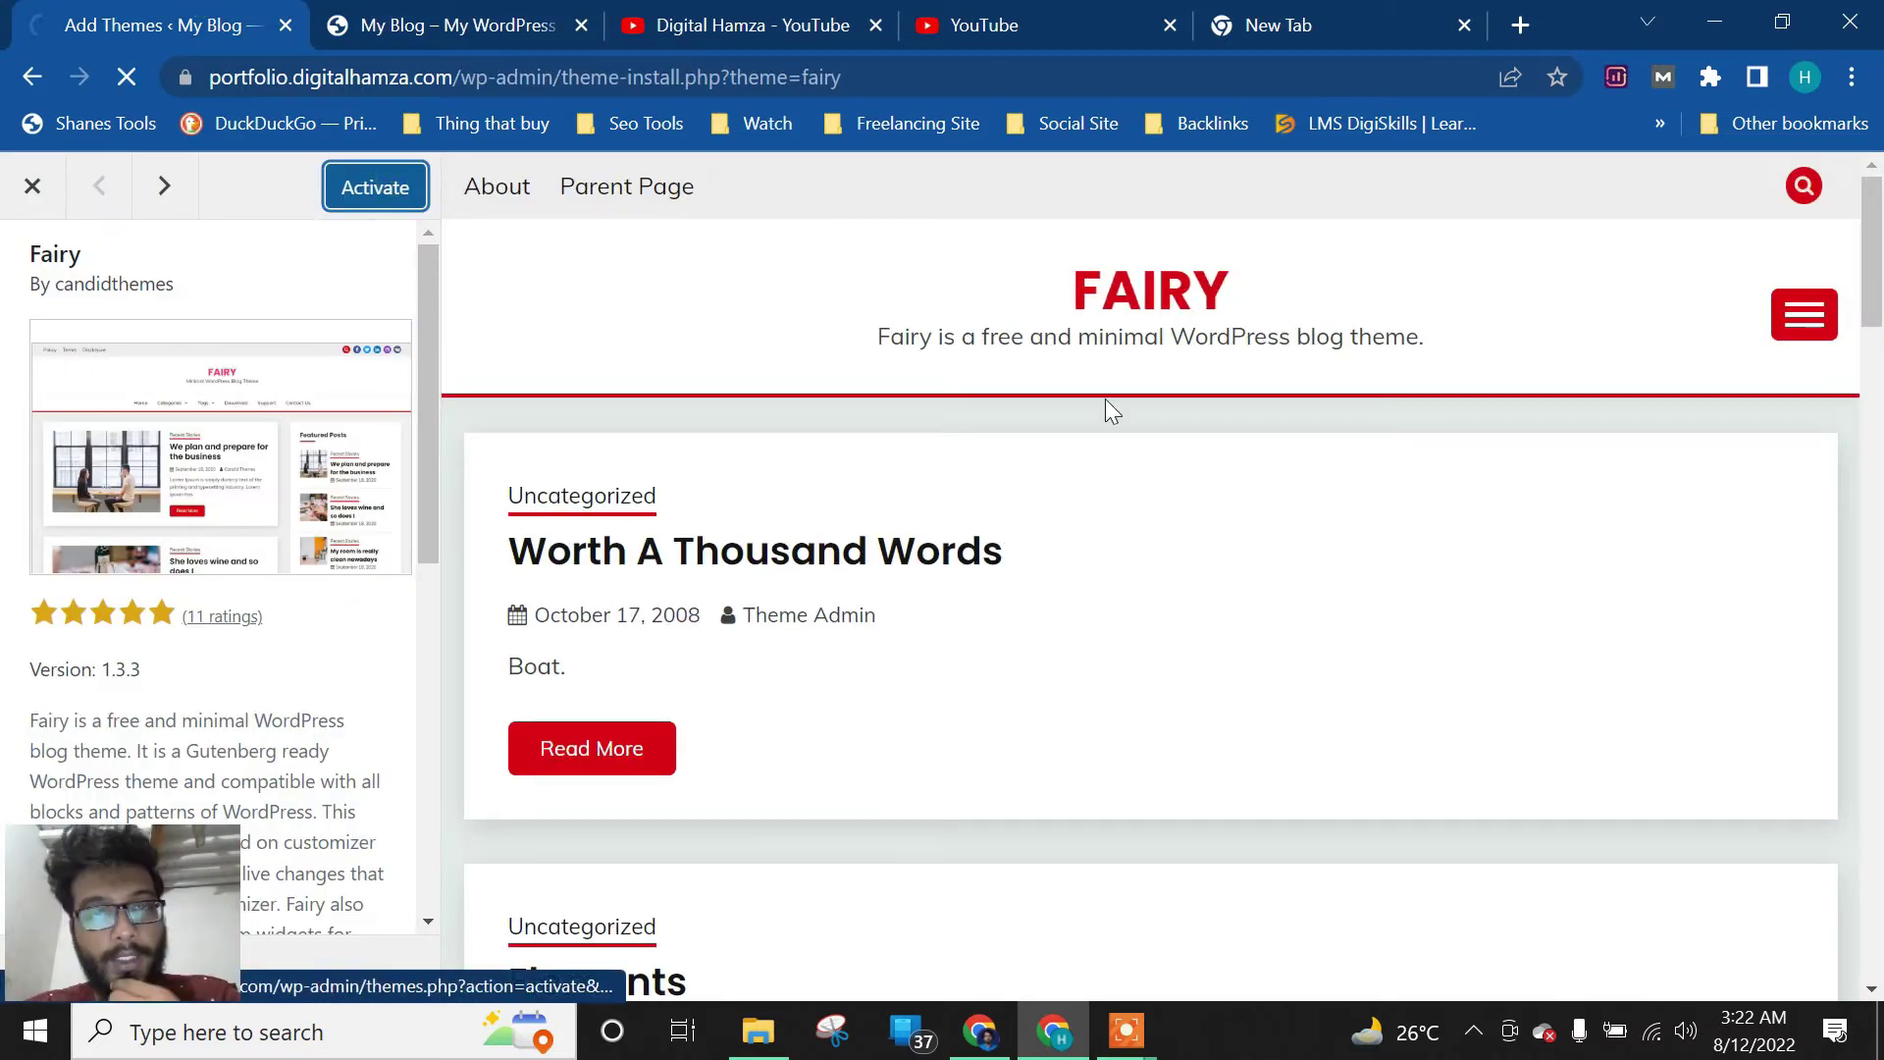
# Reload the live site's homepage and look through its layout under the Fairy theme
pyautogui.click(453, 22)
pyautogui.press('F5')
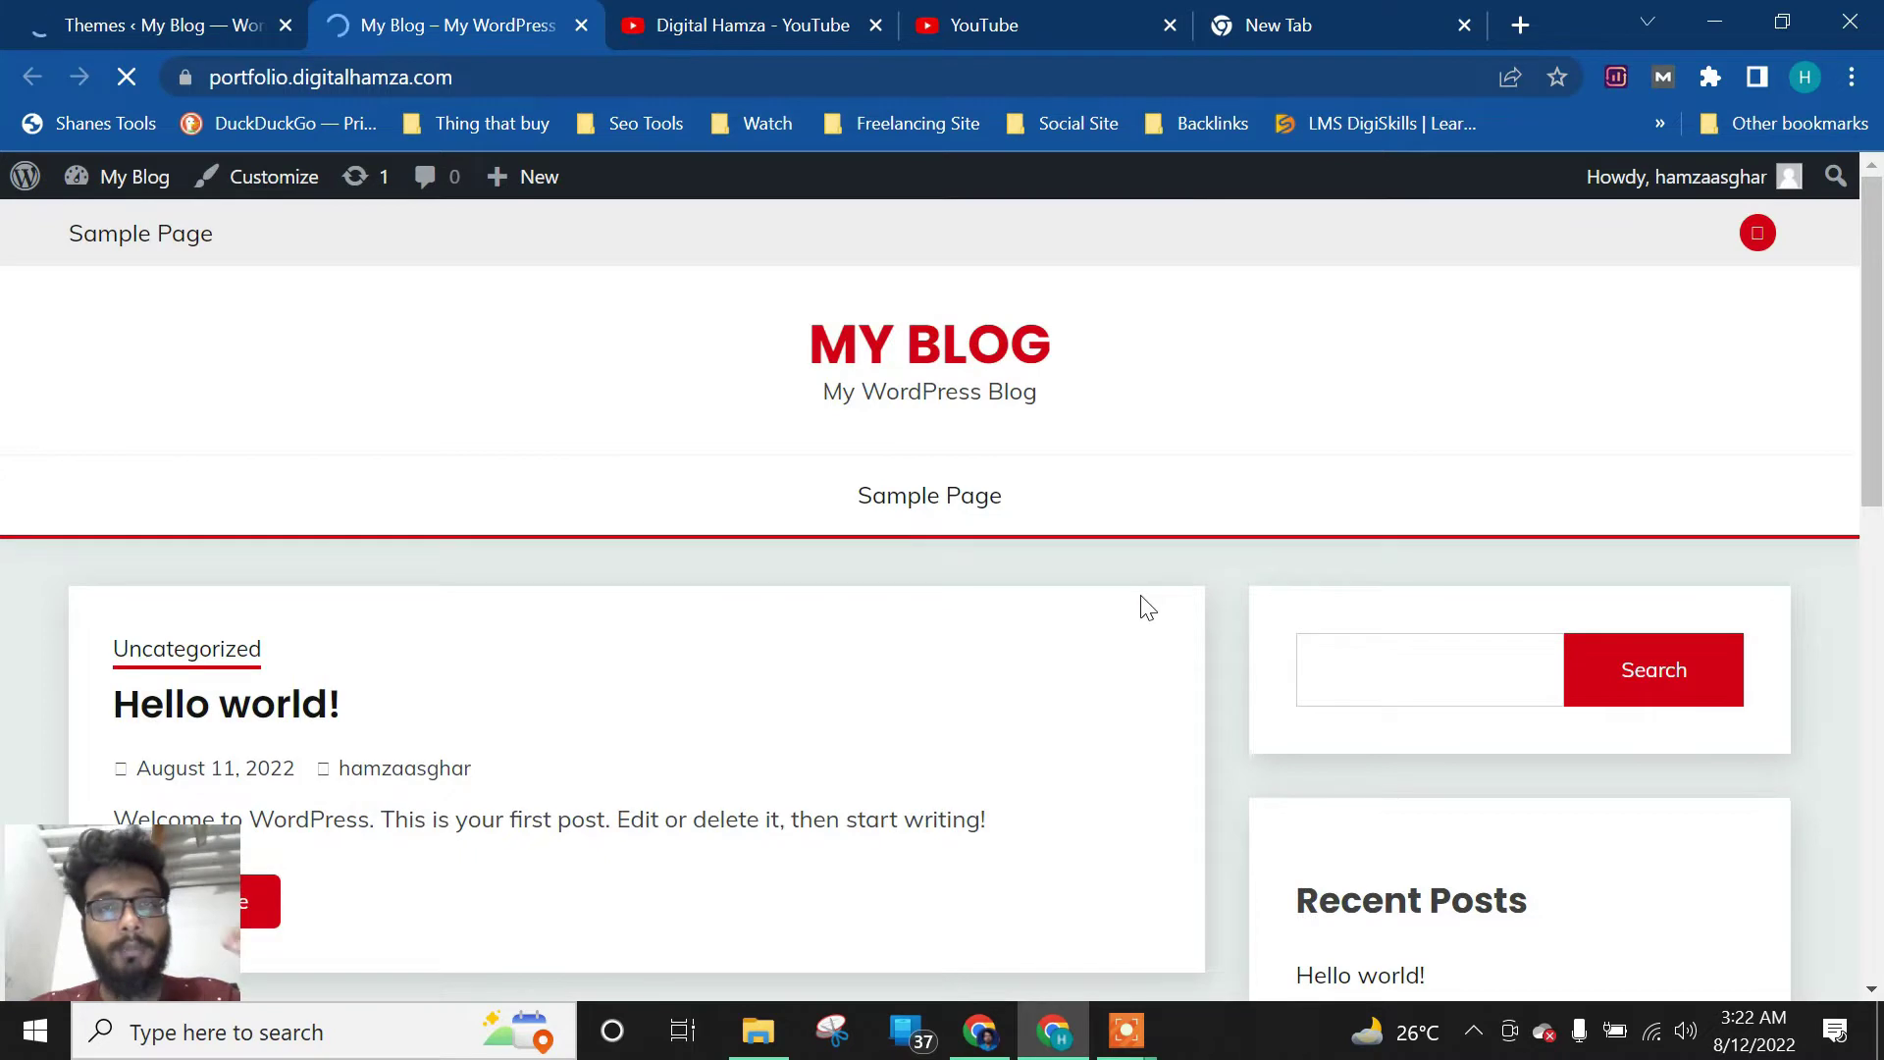
pyautogui.scroll(-4, 1140, 598)
pyautogui.scroll(4, 1140, 598)
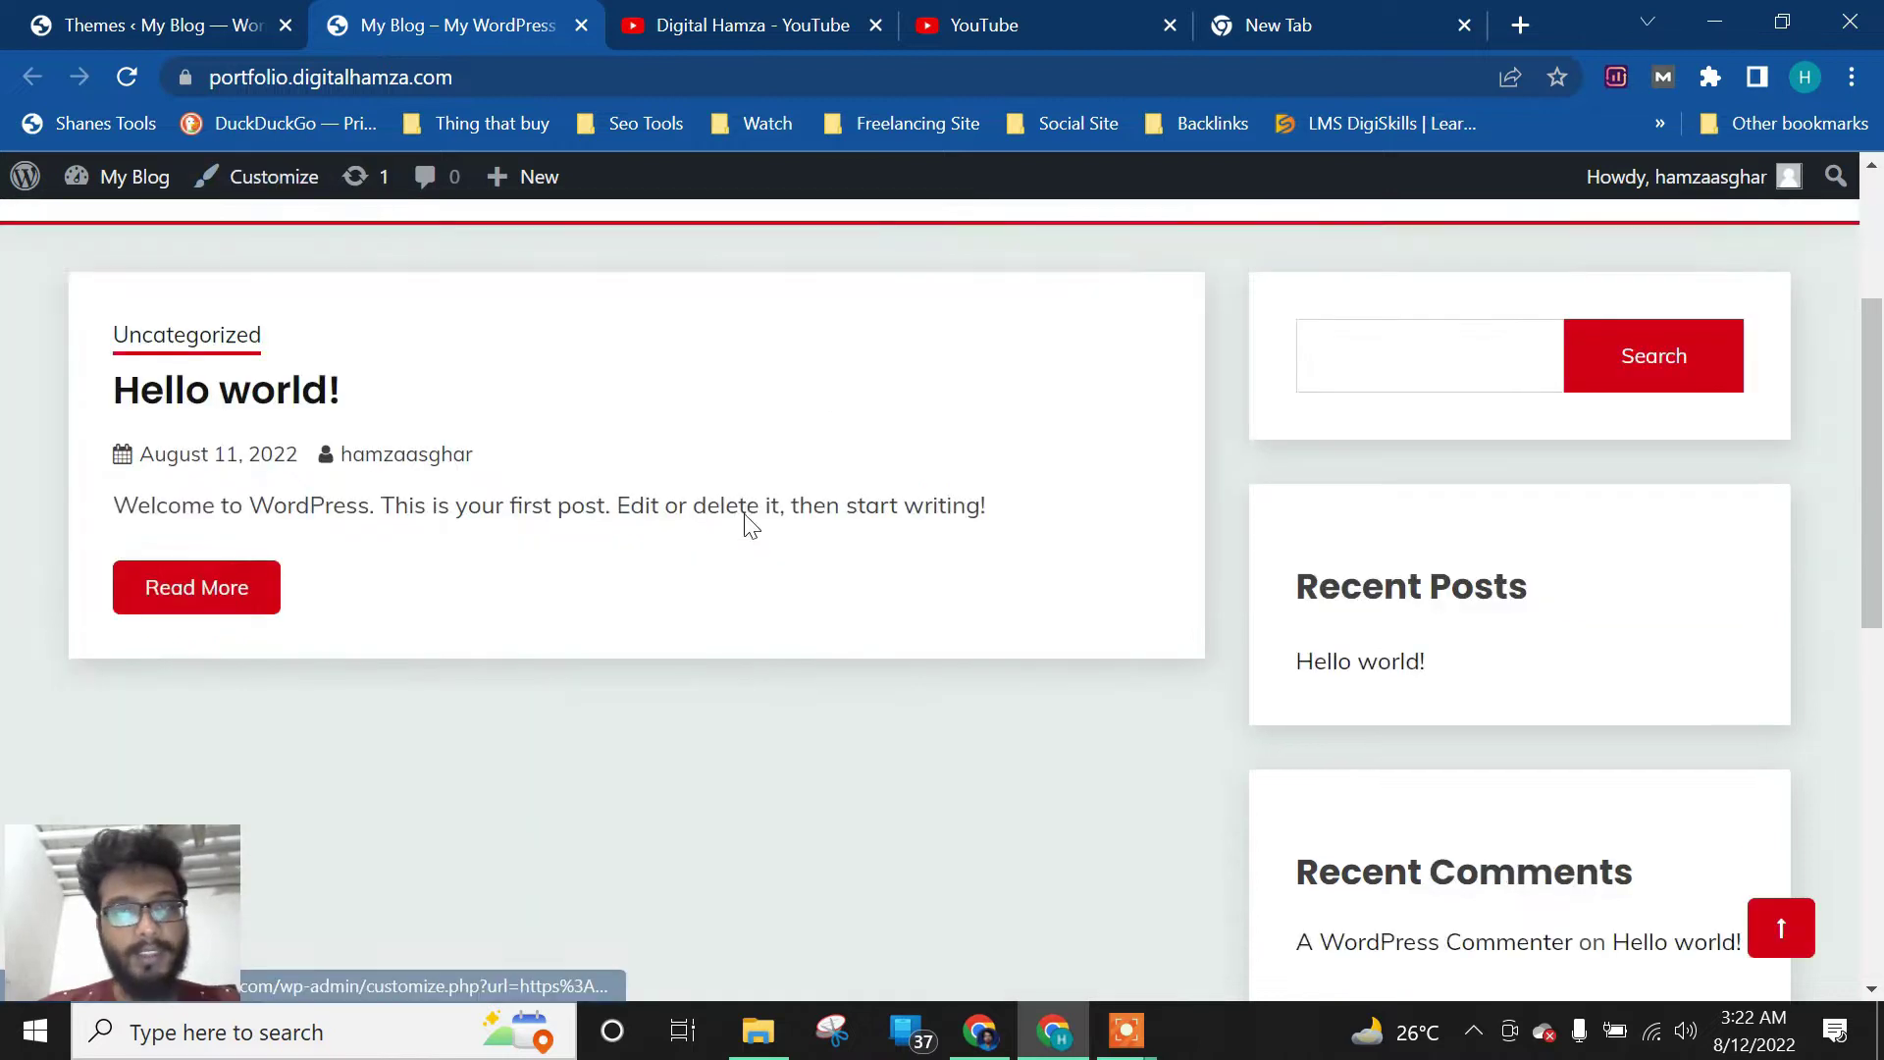
pyautogui.scroll(-4, 749, 521)
# Return to the installed themes and delete the Twenty Twenty theme
pyautogui.click(218, 12)
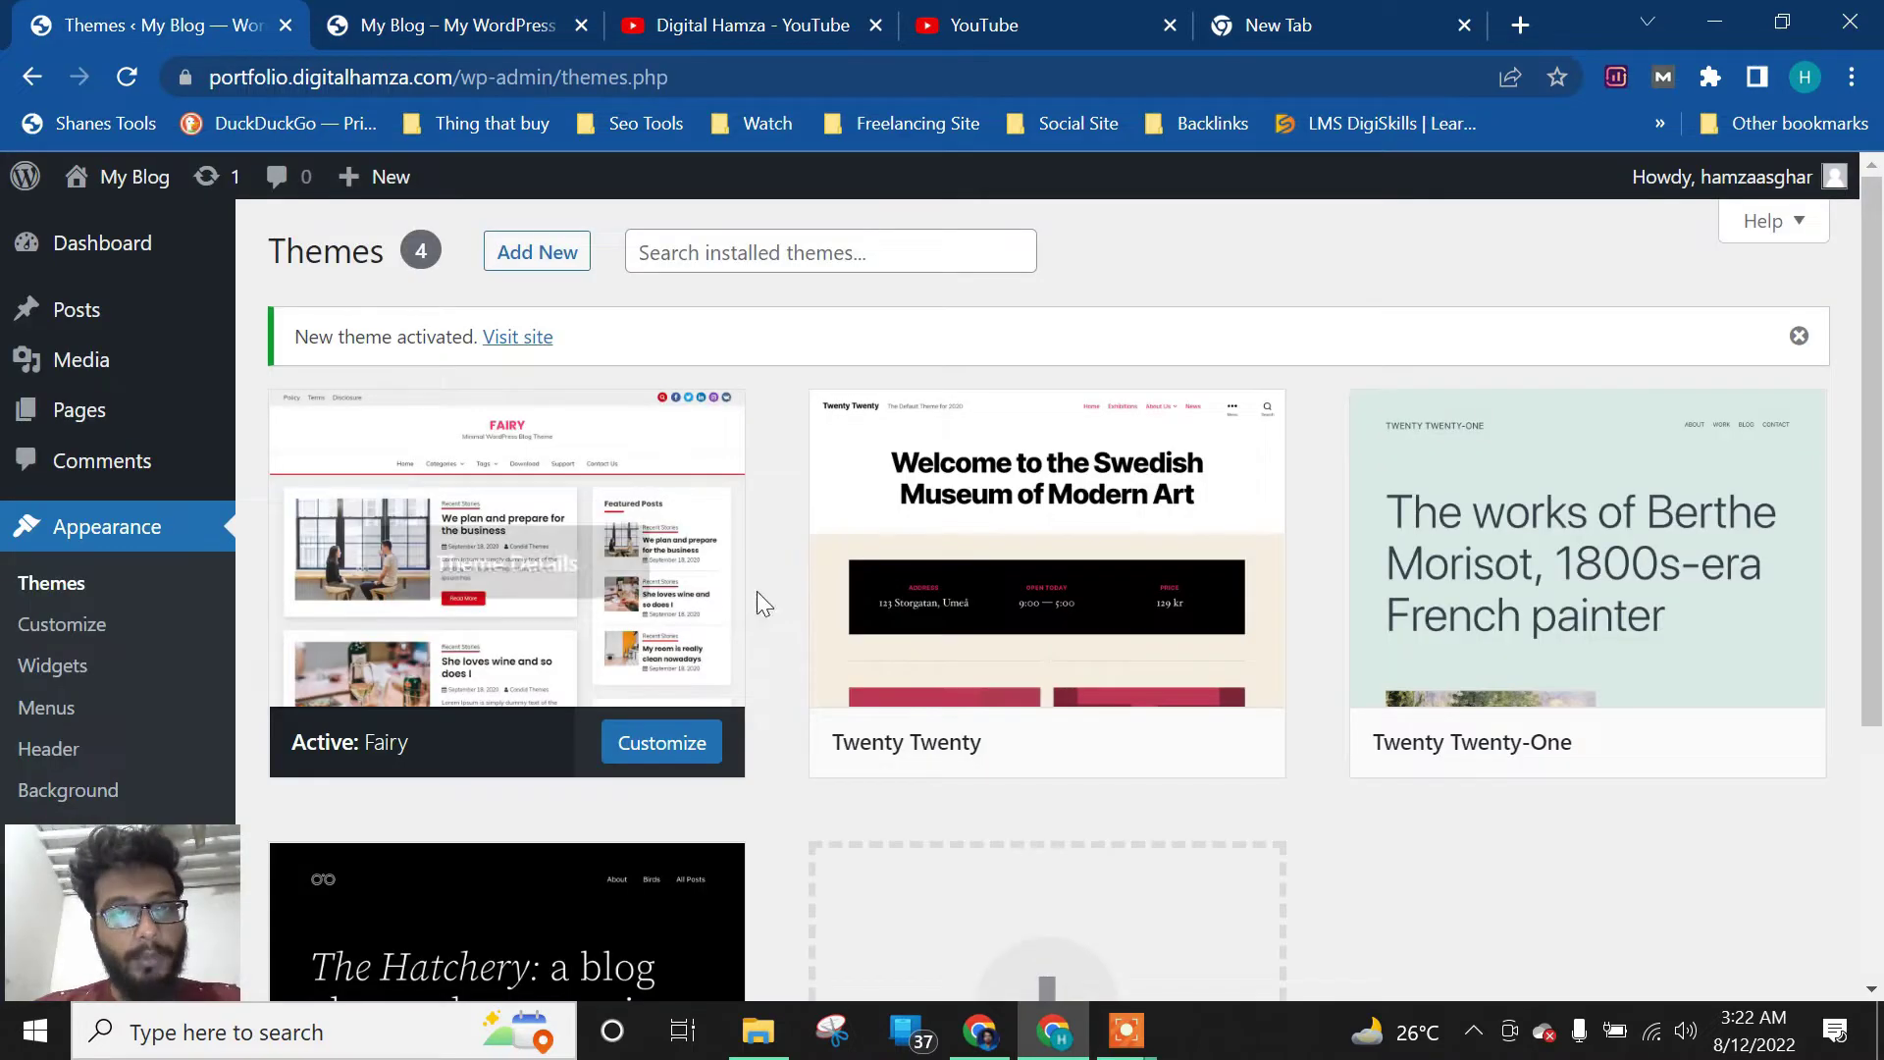
pyautogui.click(1099, 483)
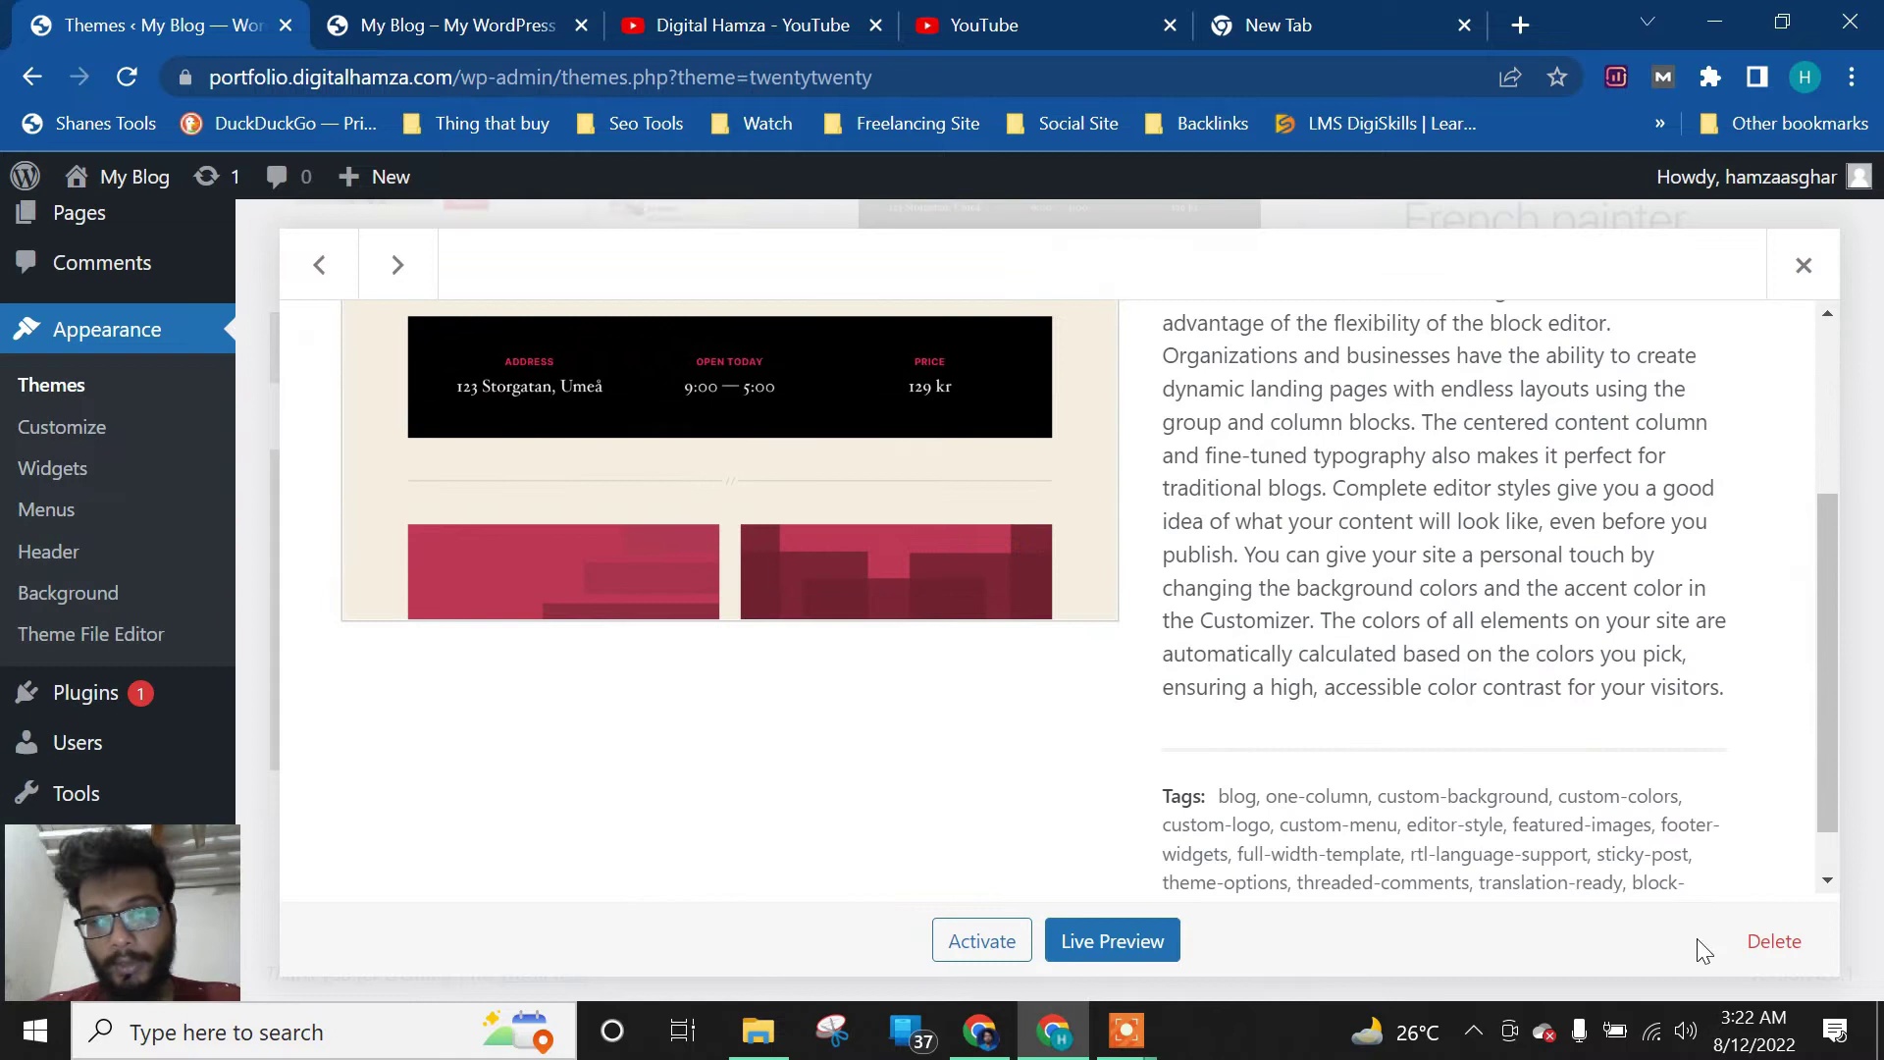
pyautogui.click(1772, 943)
pyautogui.click(1085, 302)
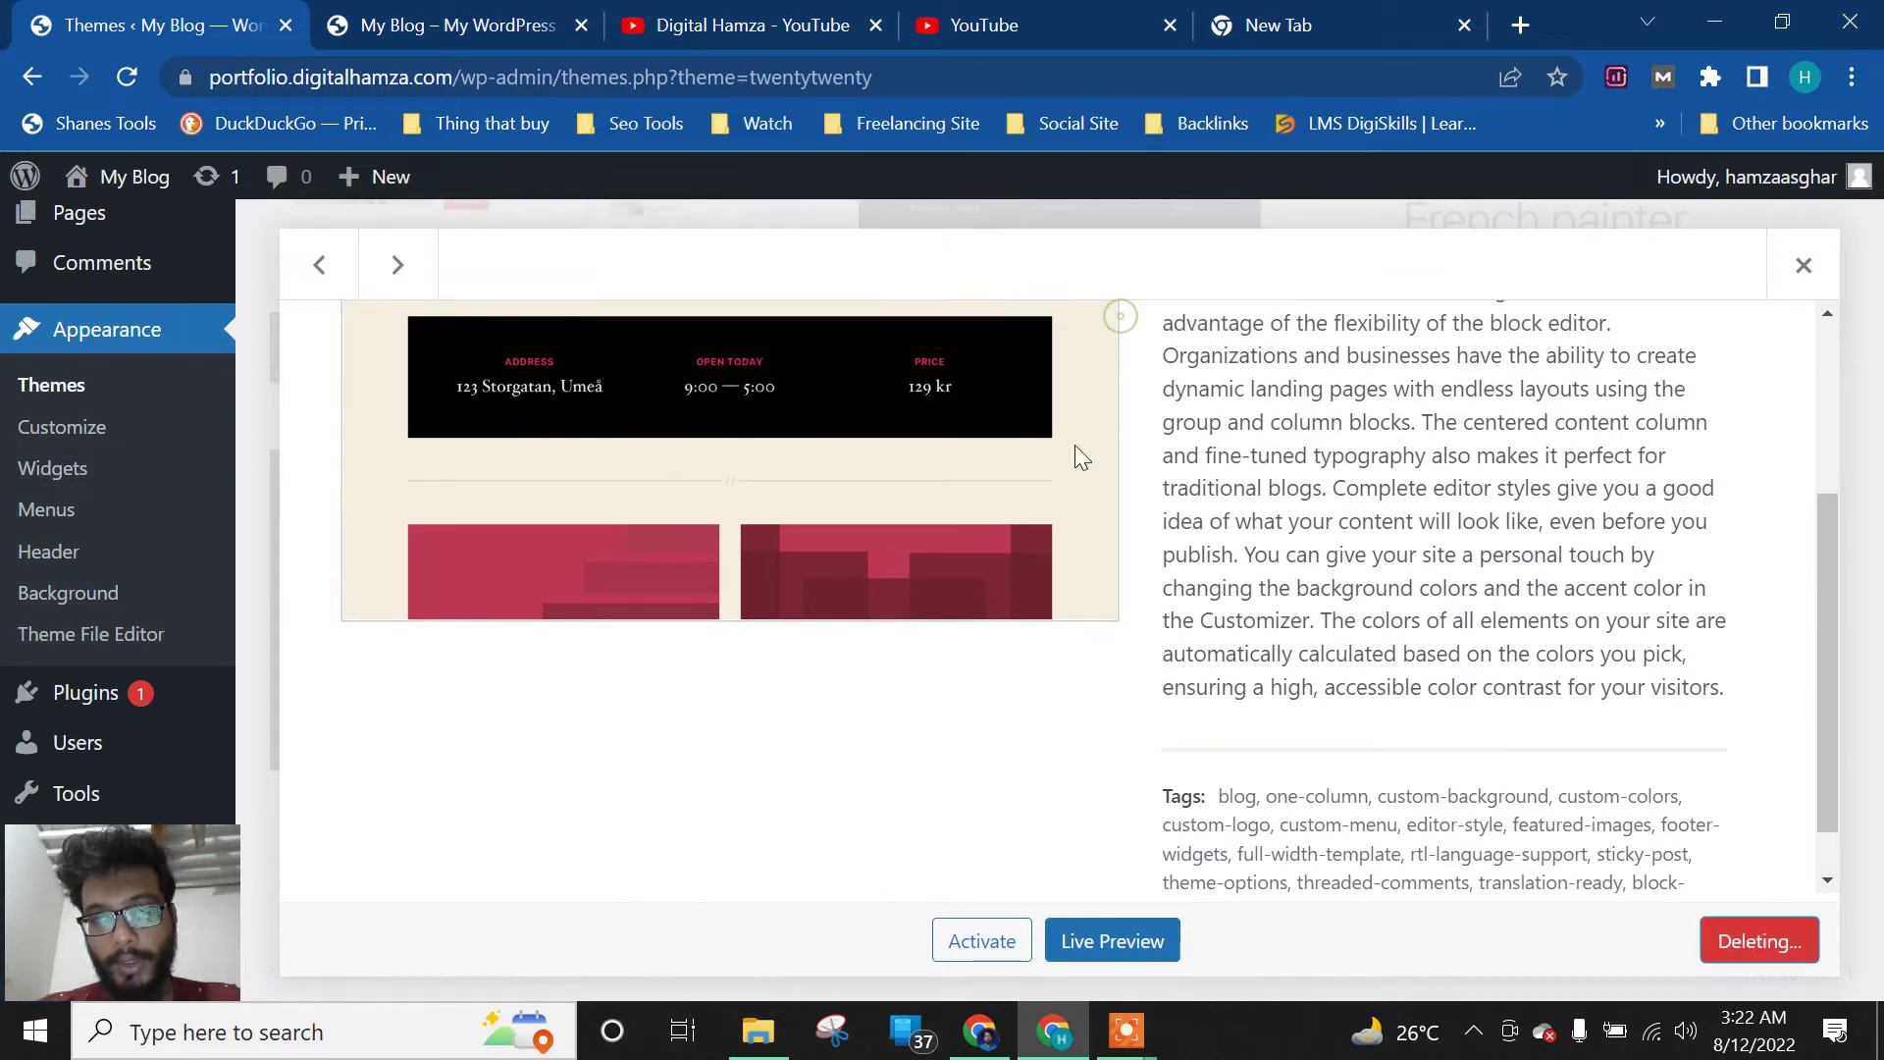
# Delete the unused Twenty Twenty-One theme from the installed themes
pyautogui.click(1209, 469)
pyautogui.click(1774, 941)
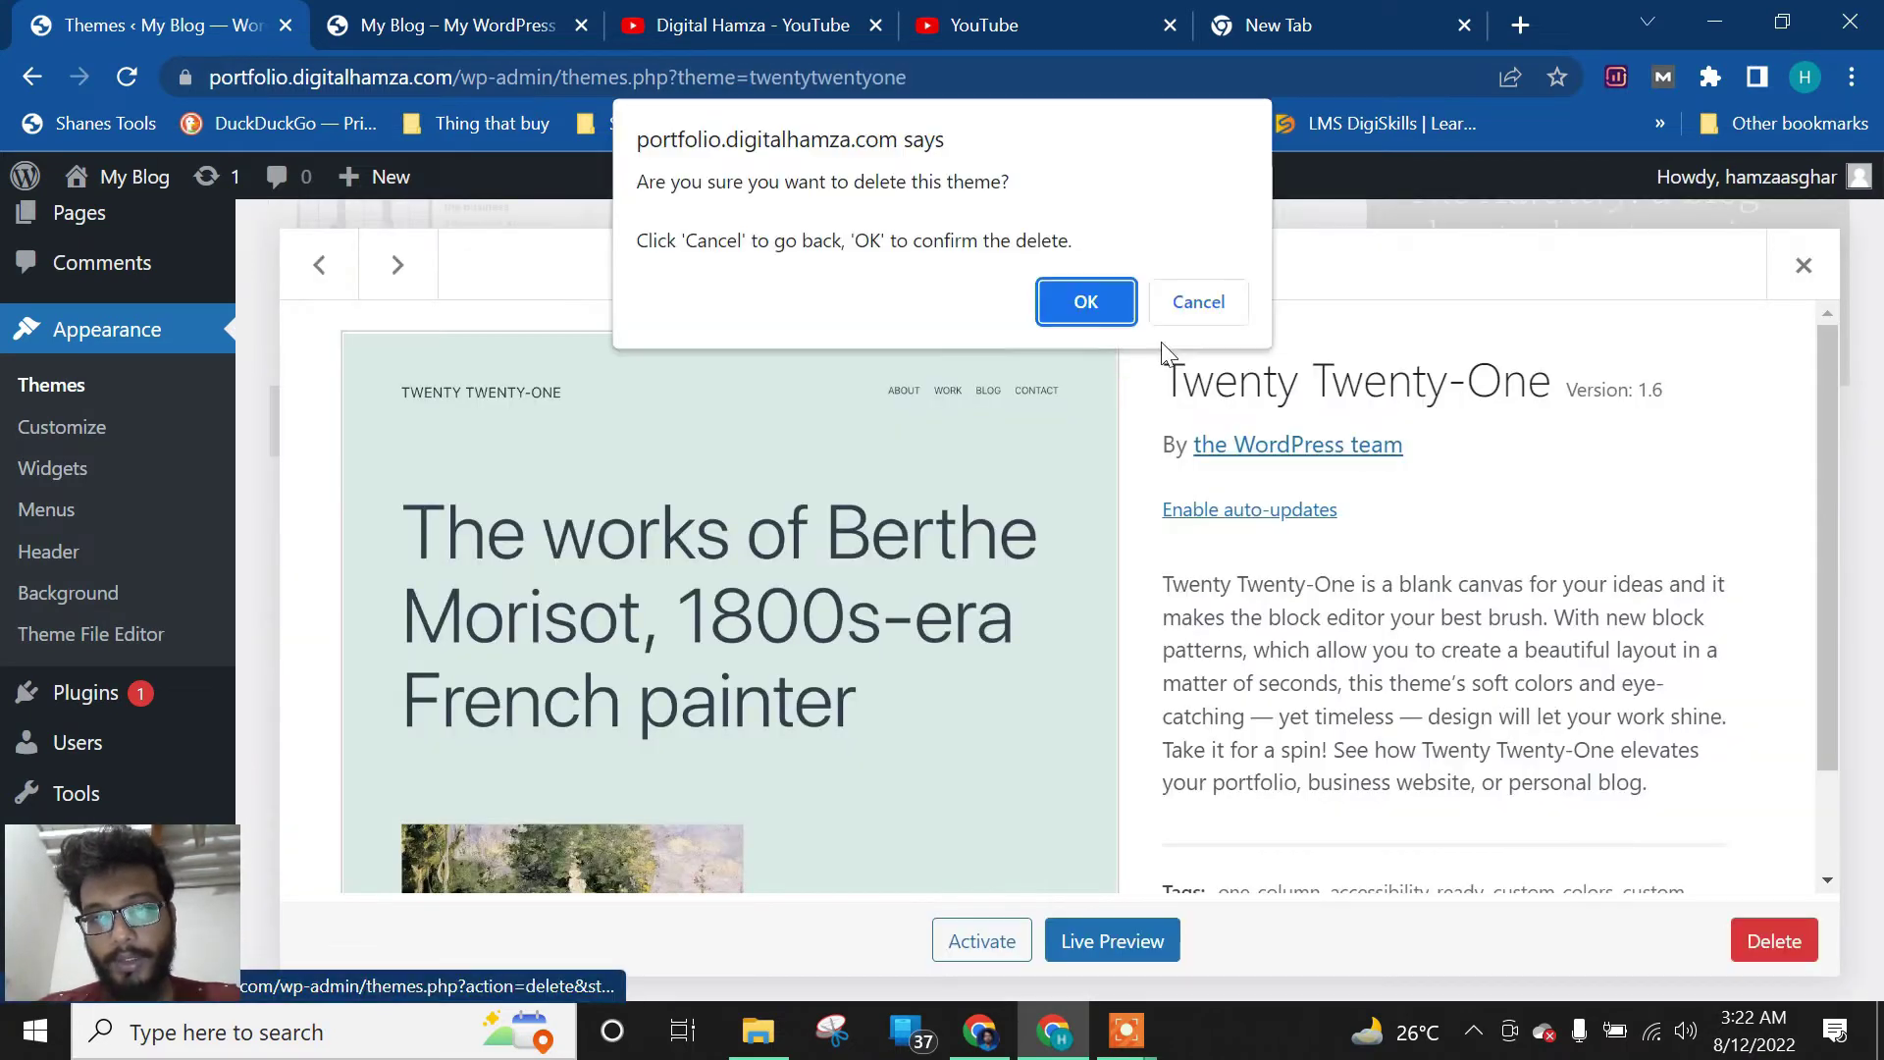
pyautogui.click(1089, 302)
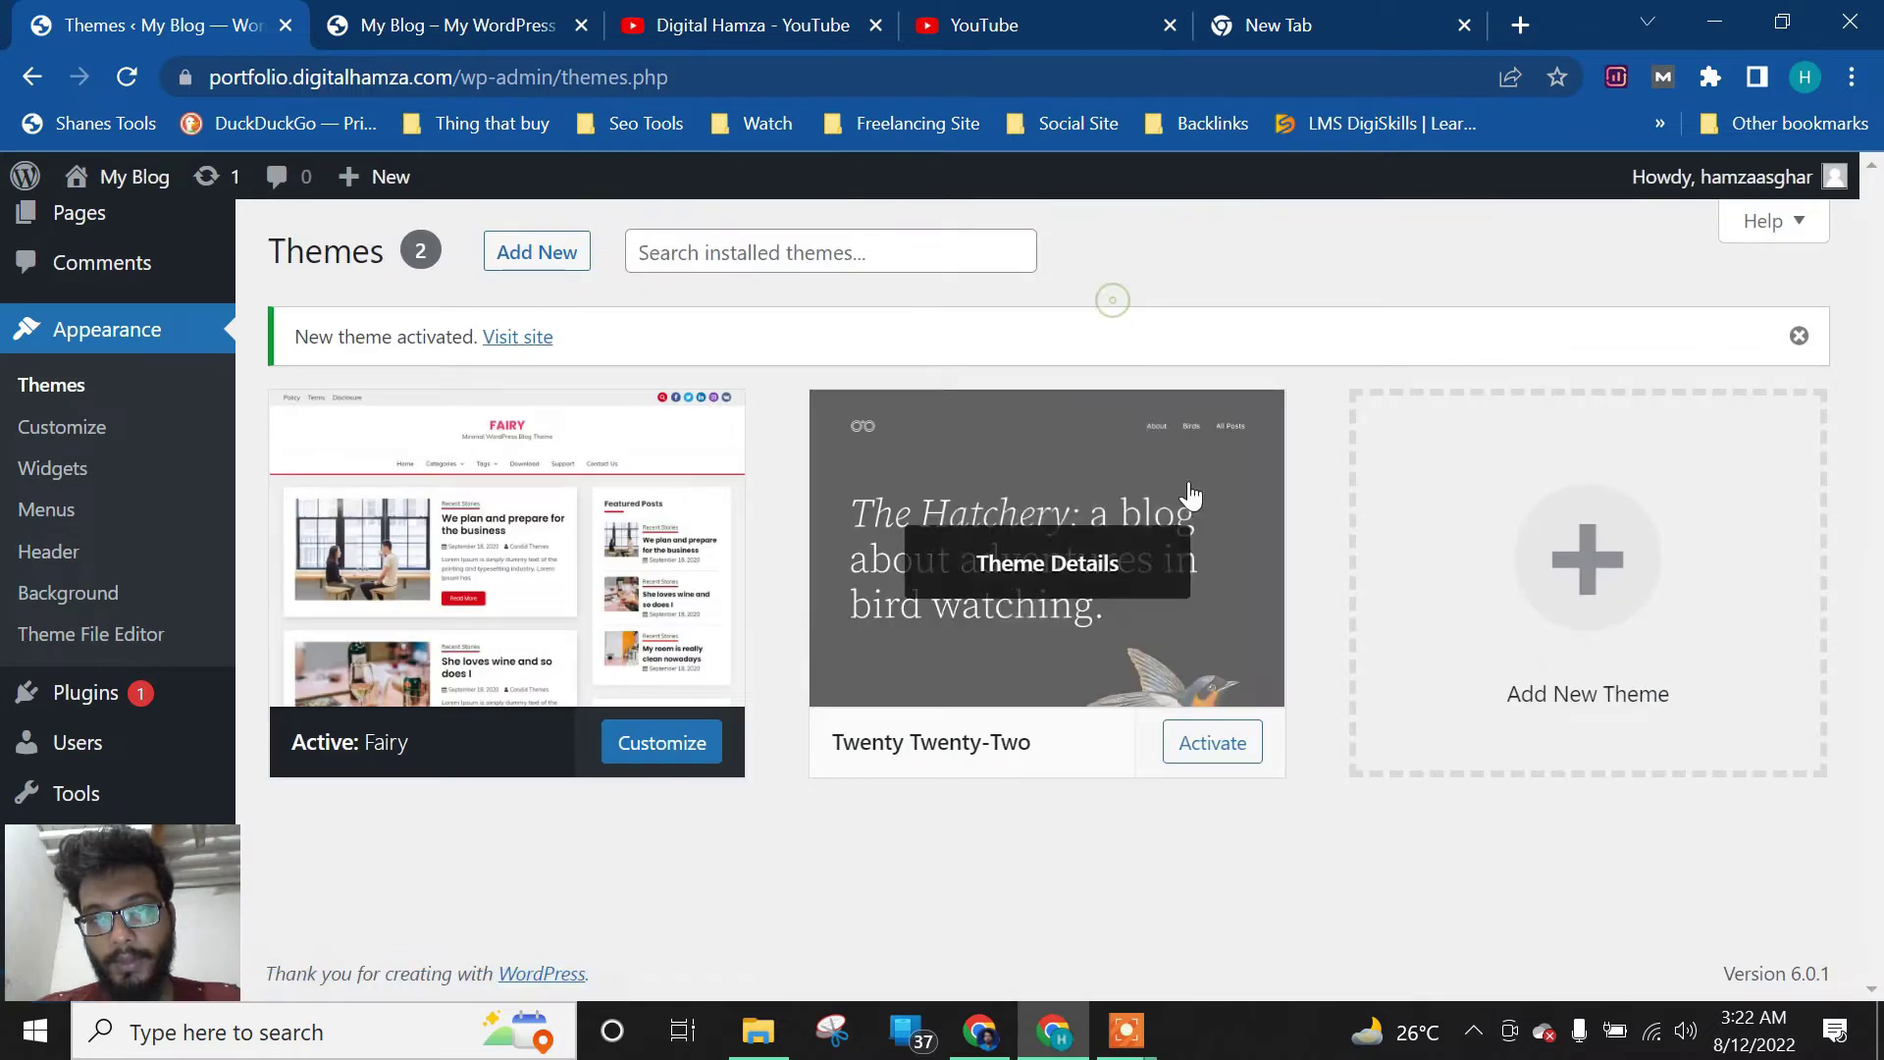
# Delete the inactive Twenty Twenty-Two theme, leaving Fairy installed
pyautogui.click(1190, 496)
pyautogui.click(1774, 941)
pyautogui.click(1085, 299)
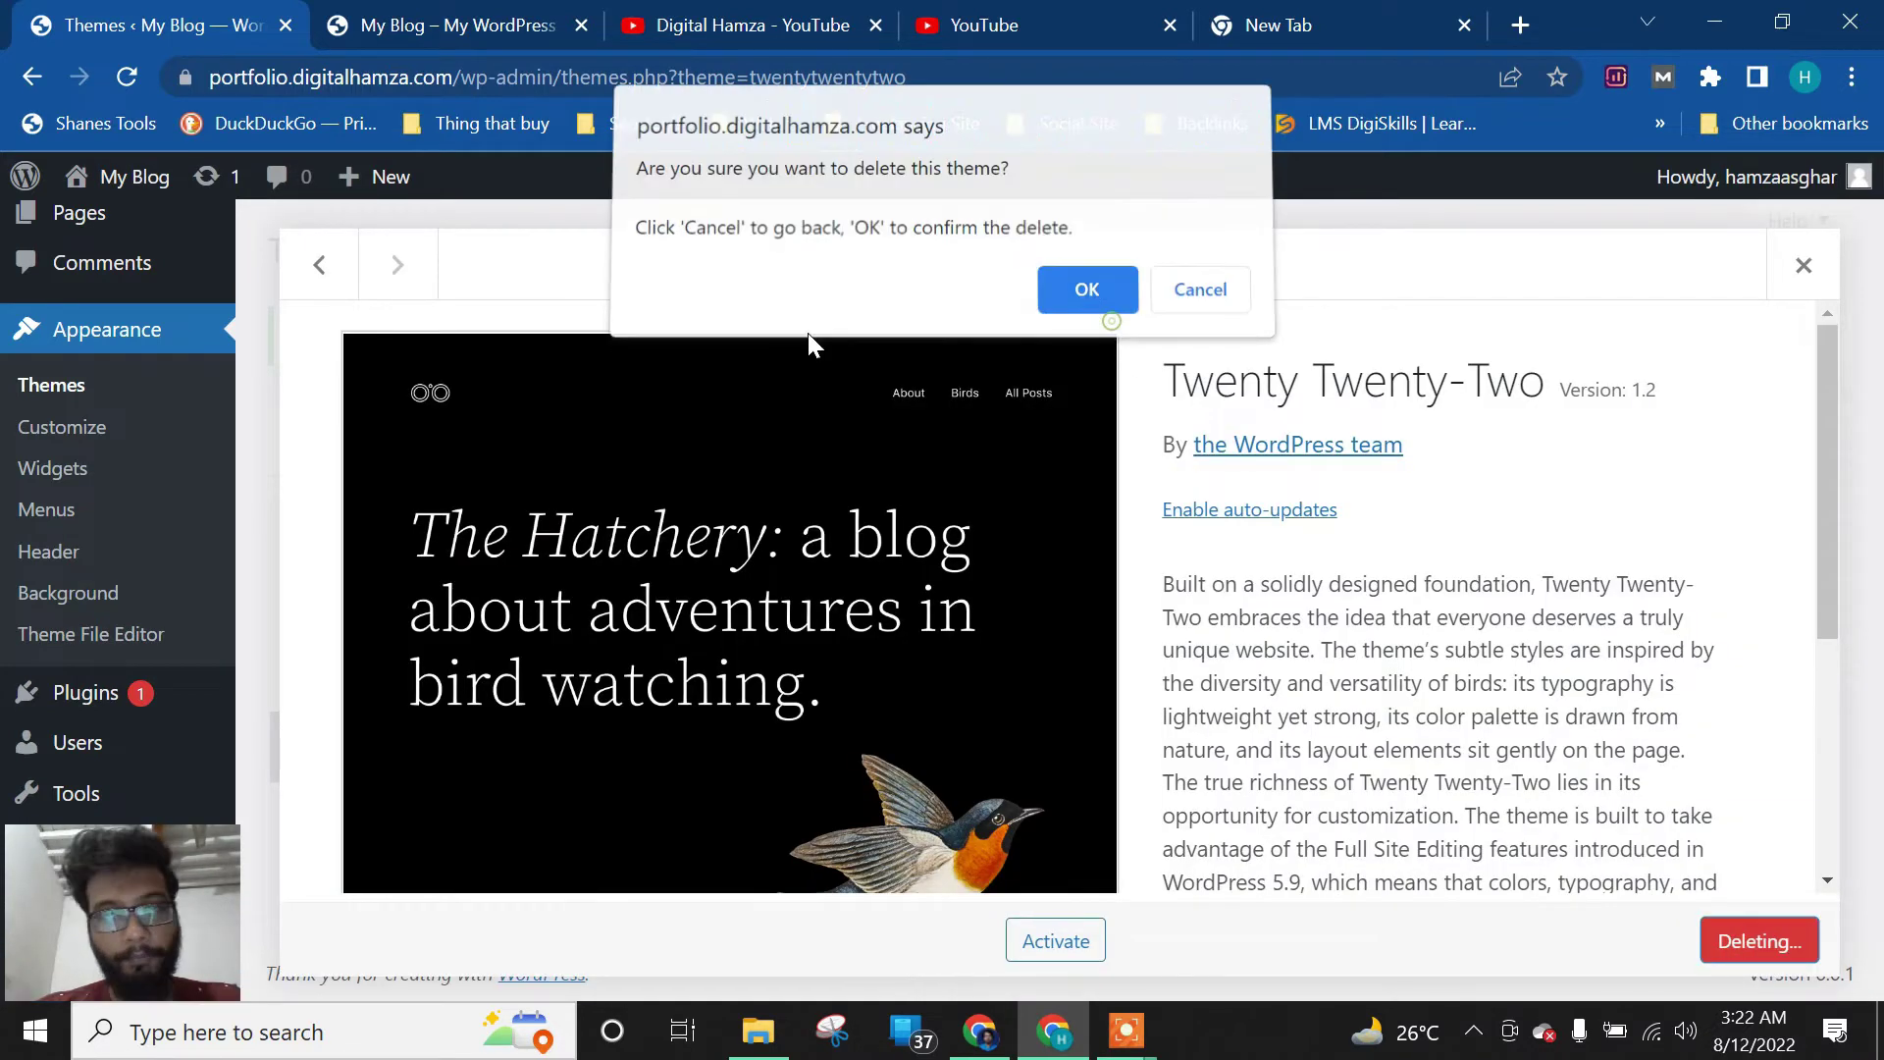
# Look over the details of the remaining Fairy theme
pyautogui.click(594, 430)
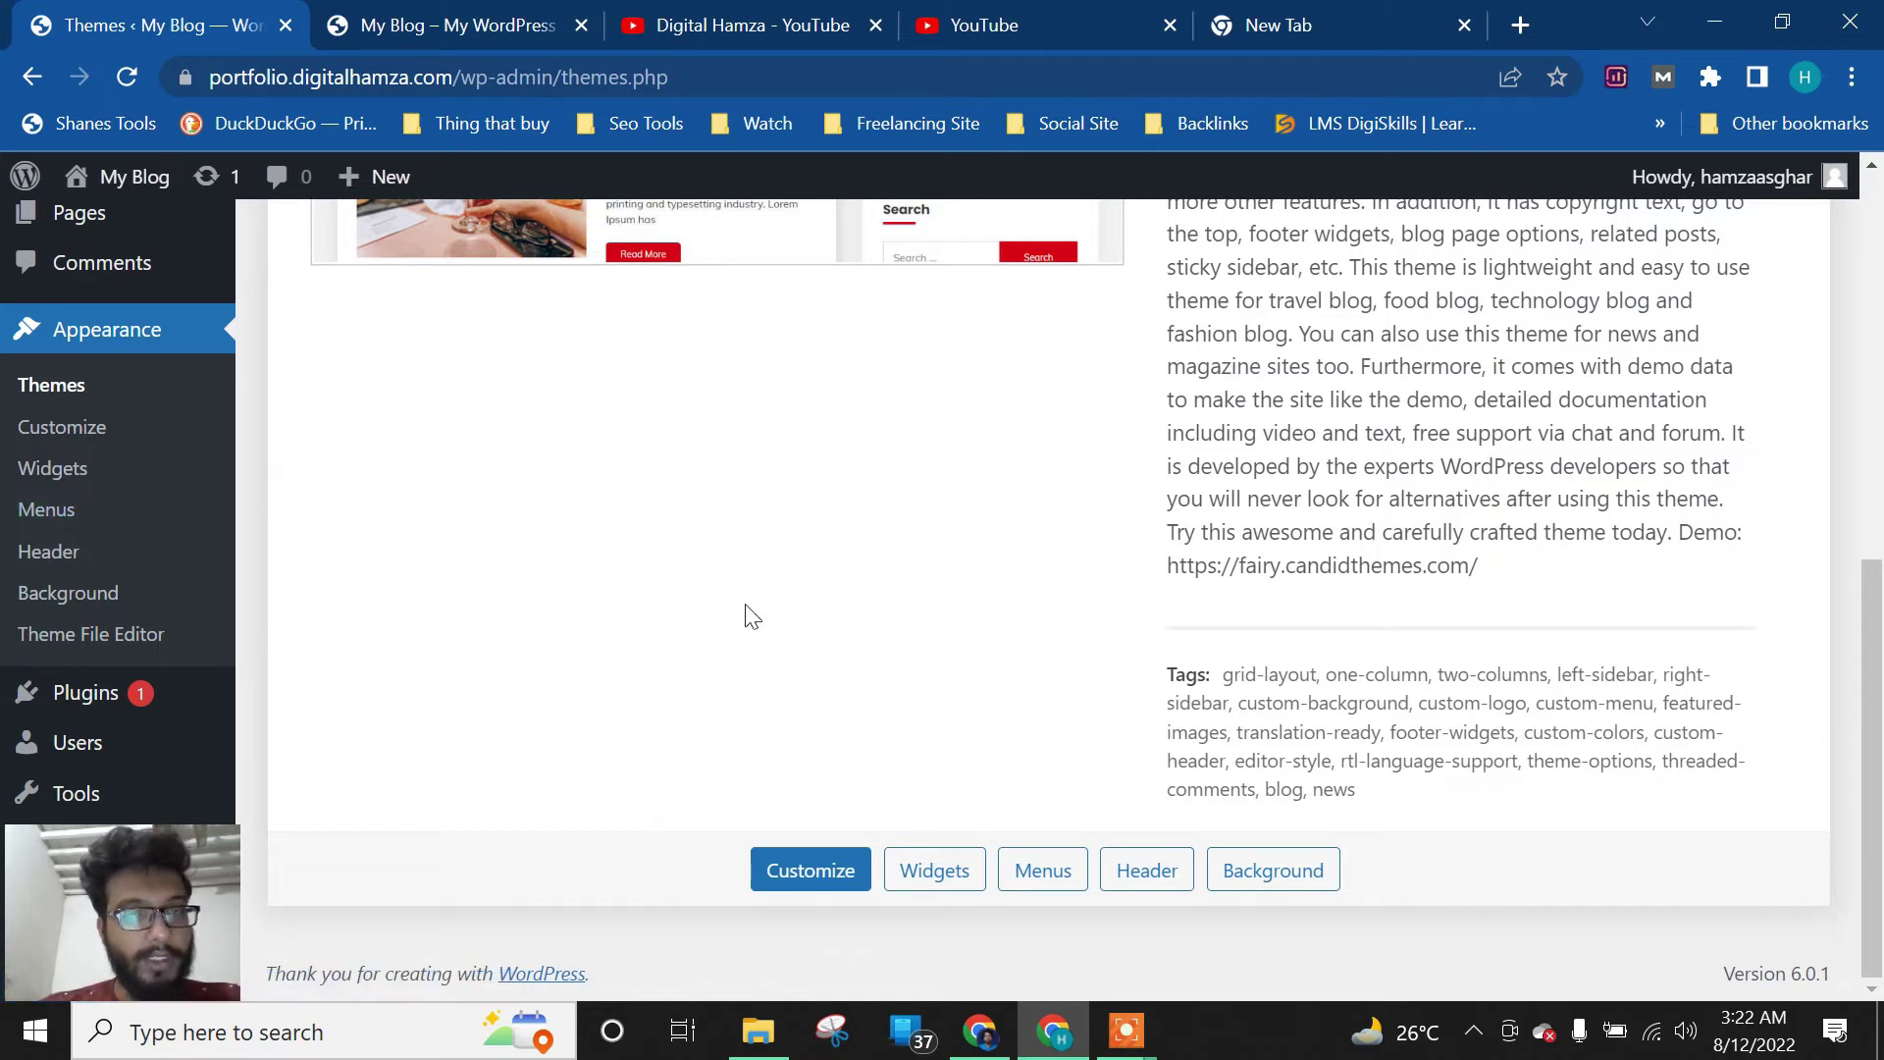
pyautogui.scroll(10, 746, 616)
pyautogui.scroll(-8, 746, 616)
# Open the page for adding new plugins and browse the popular plugins
pyautogui.moveTo(88, 694)
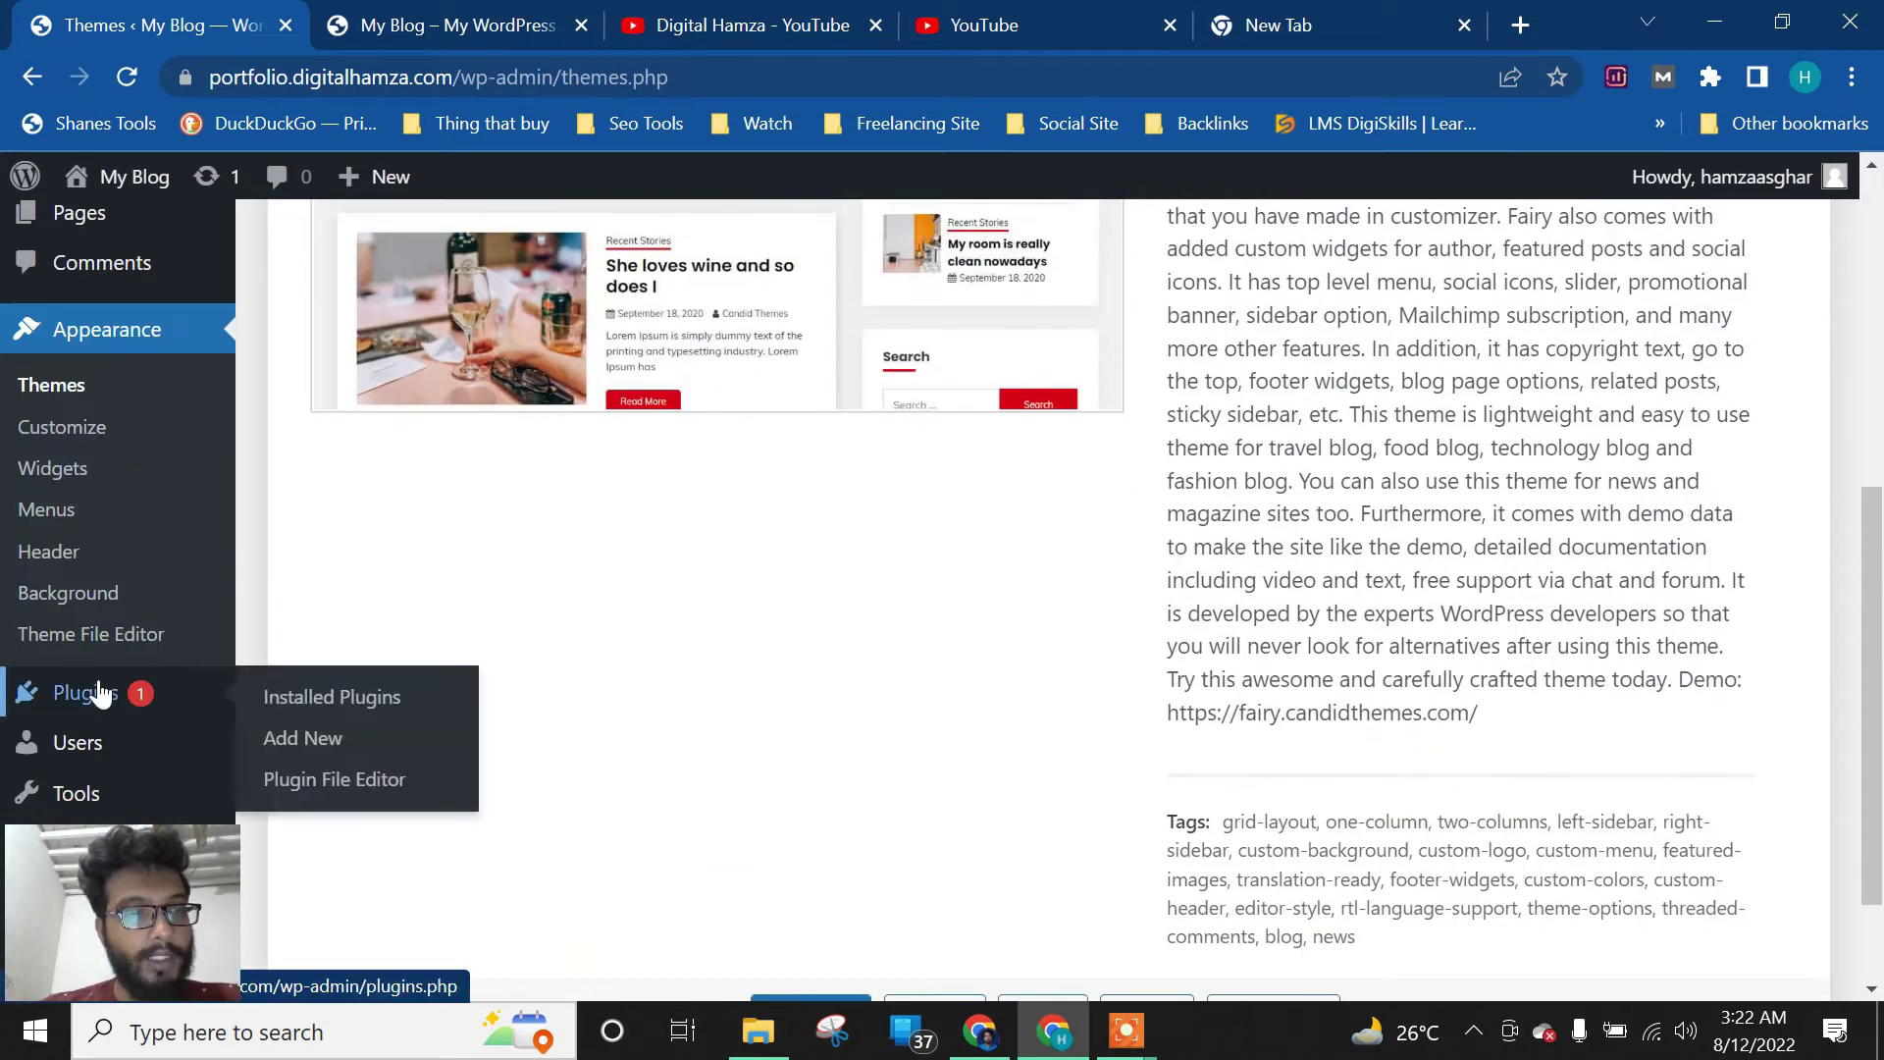
pyautogui.click(327, 736)
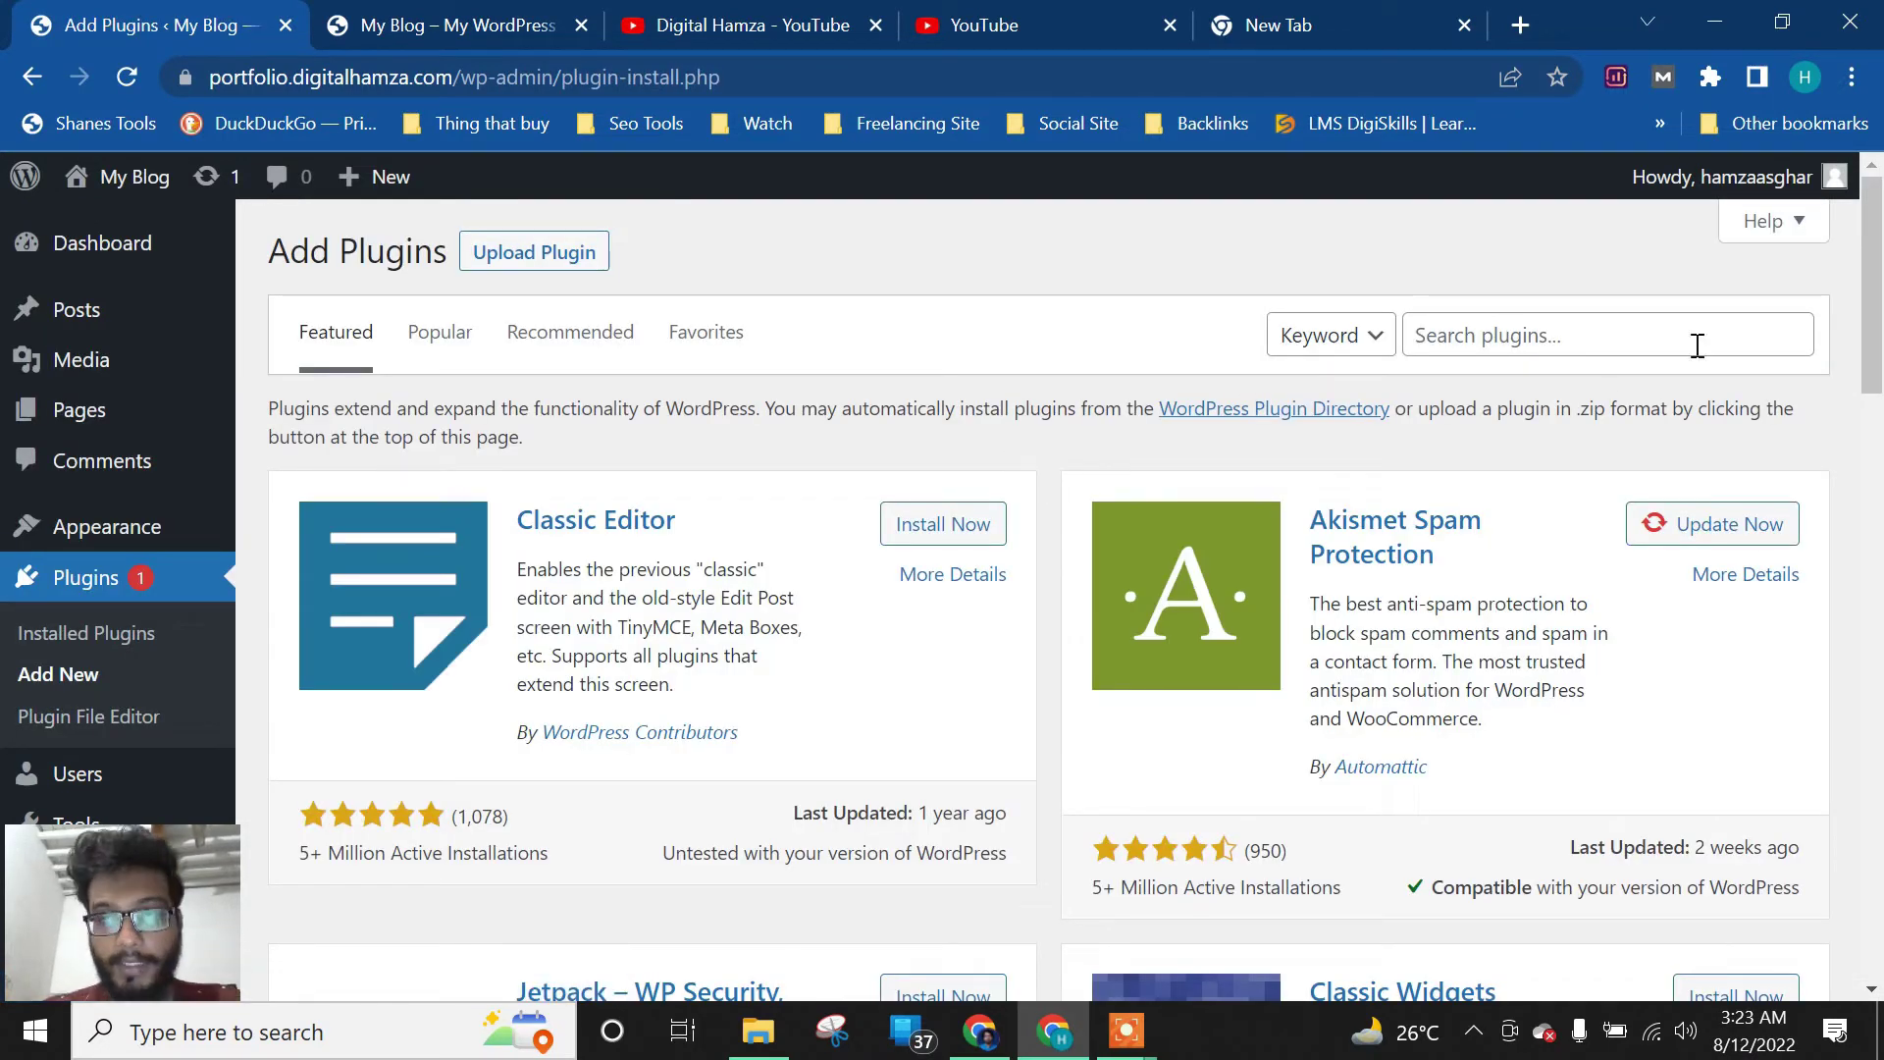
pyautogui.click(462, 342)
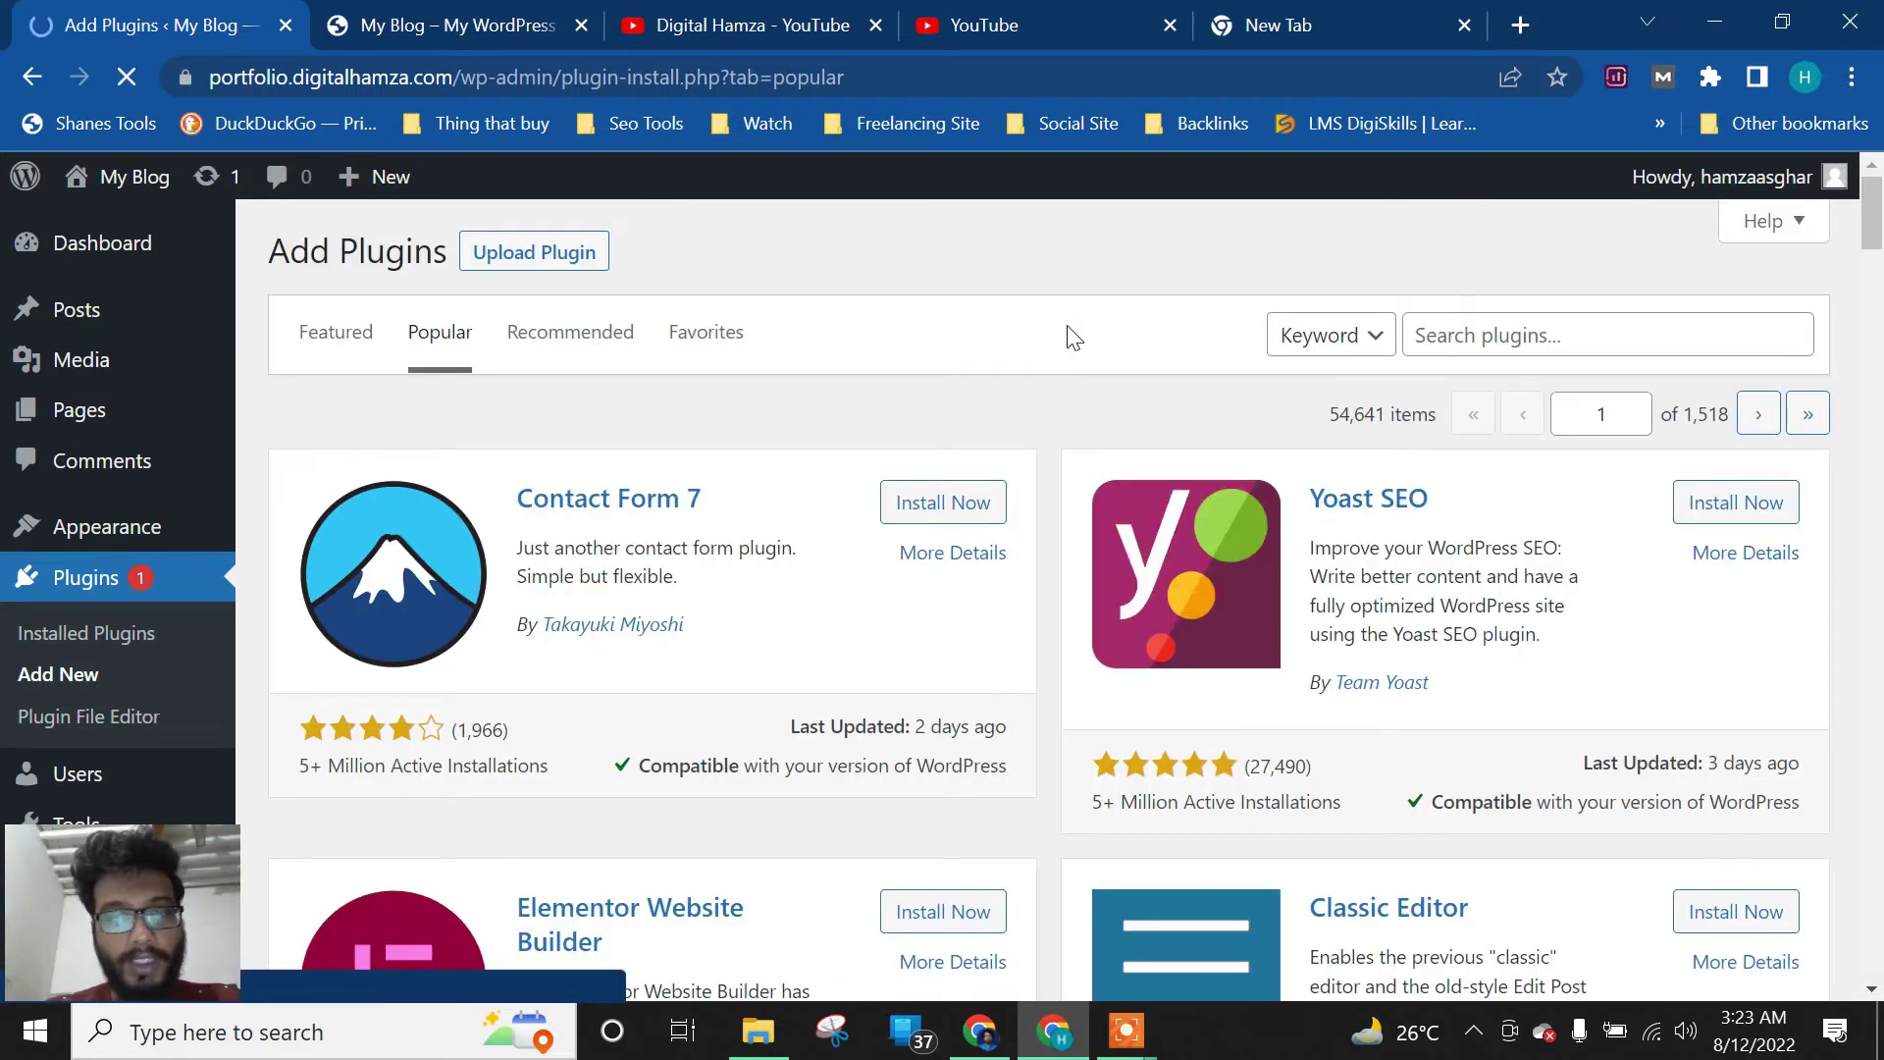
pyautogui.moveTo(1074, 469); pyautogui.dragTo(1495, 708)
pyautogui.click(1578, 703)
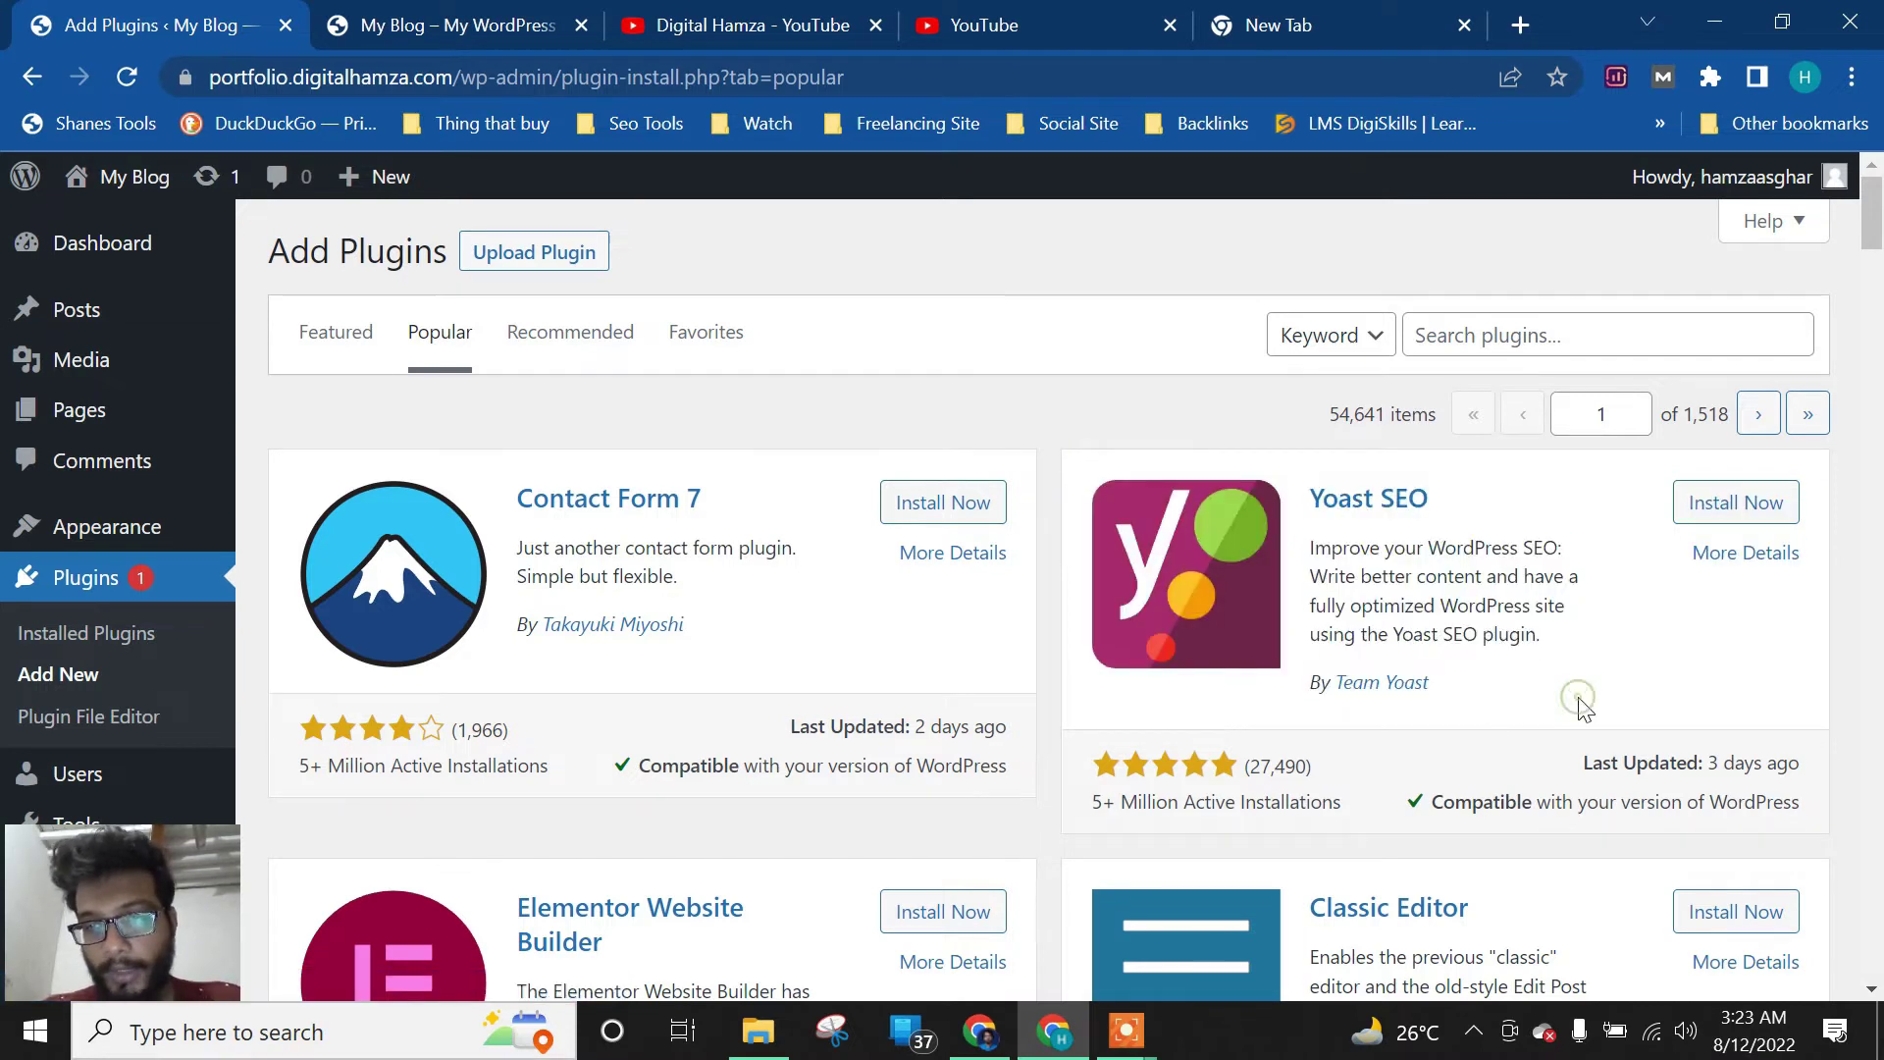
pyautogui.scroll(-4, 1450, 626)
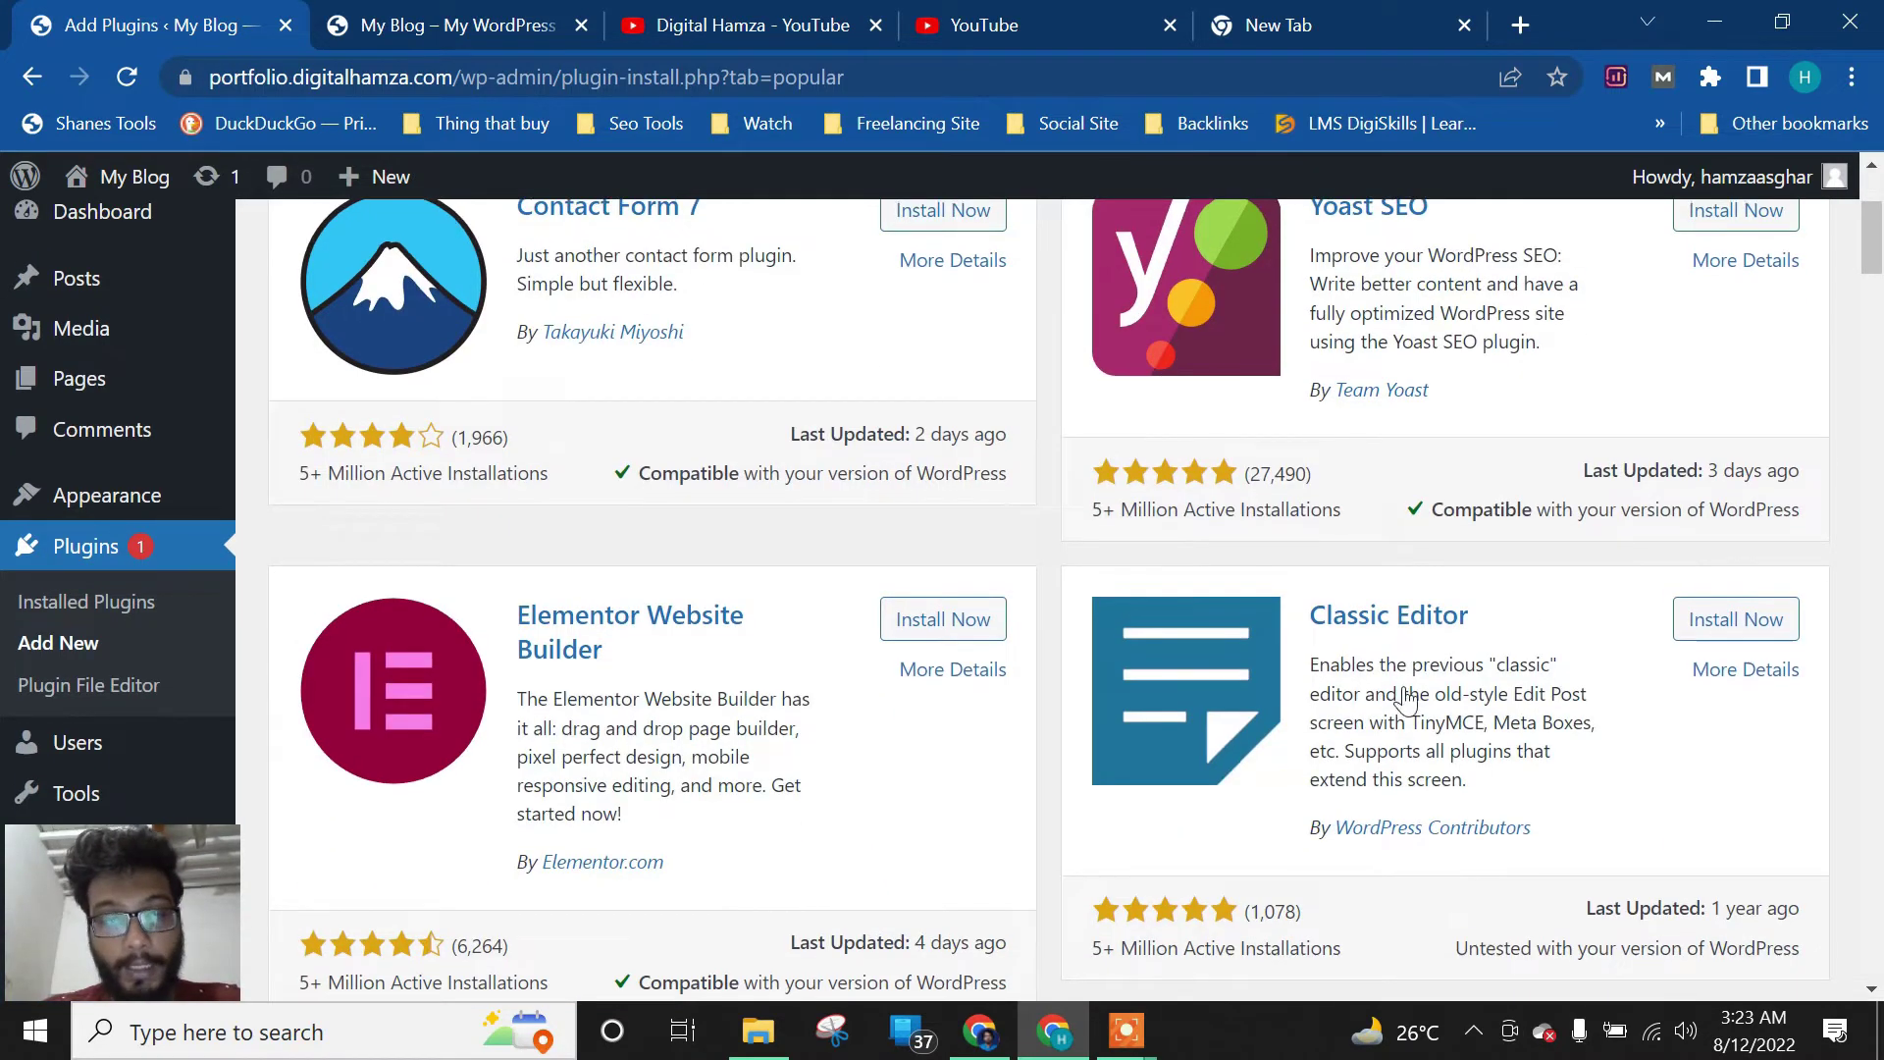
pyautogui.scroll(4, 1463, 393)
# Search the plugin directory for "rank math"
pyautogui.click(1485, 349)
pyautogui.write('ran')
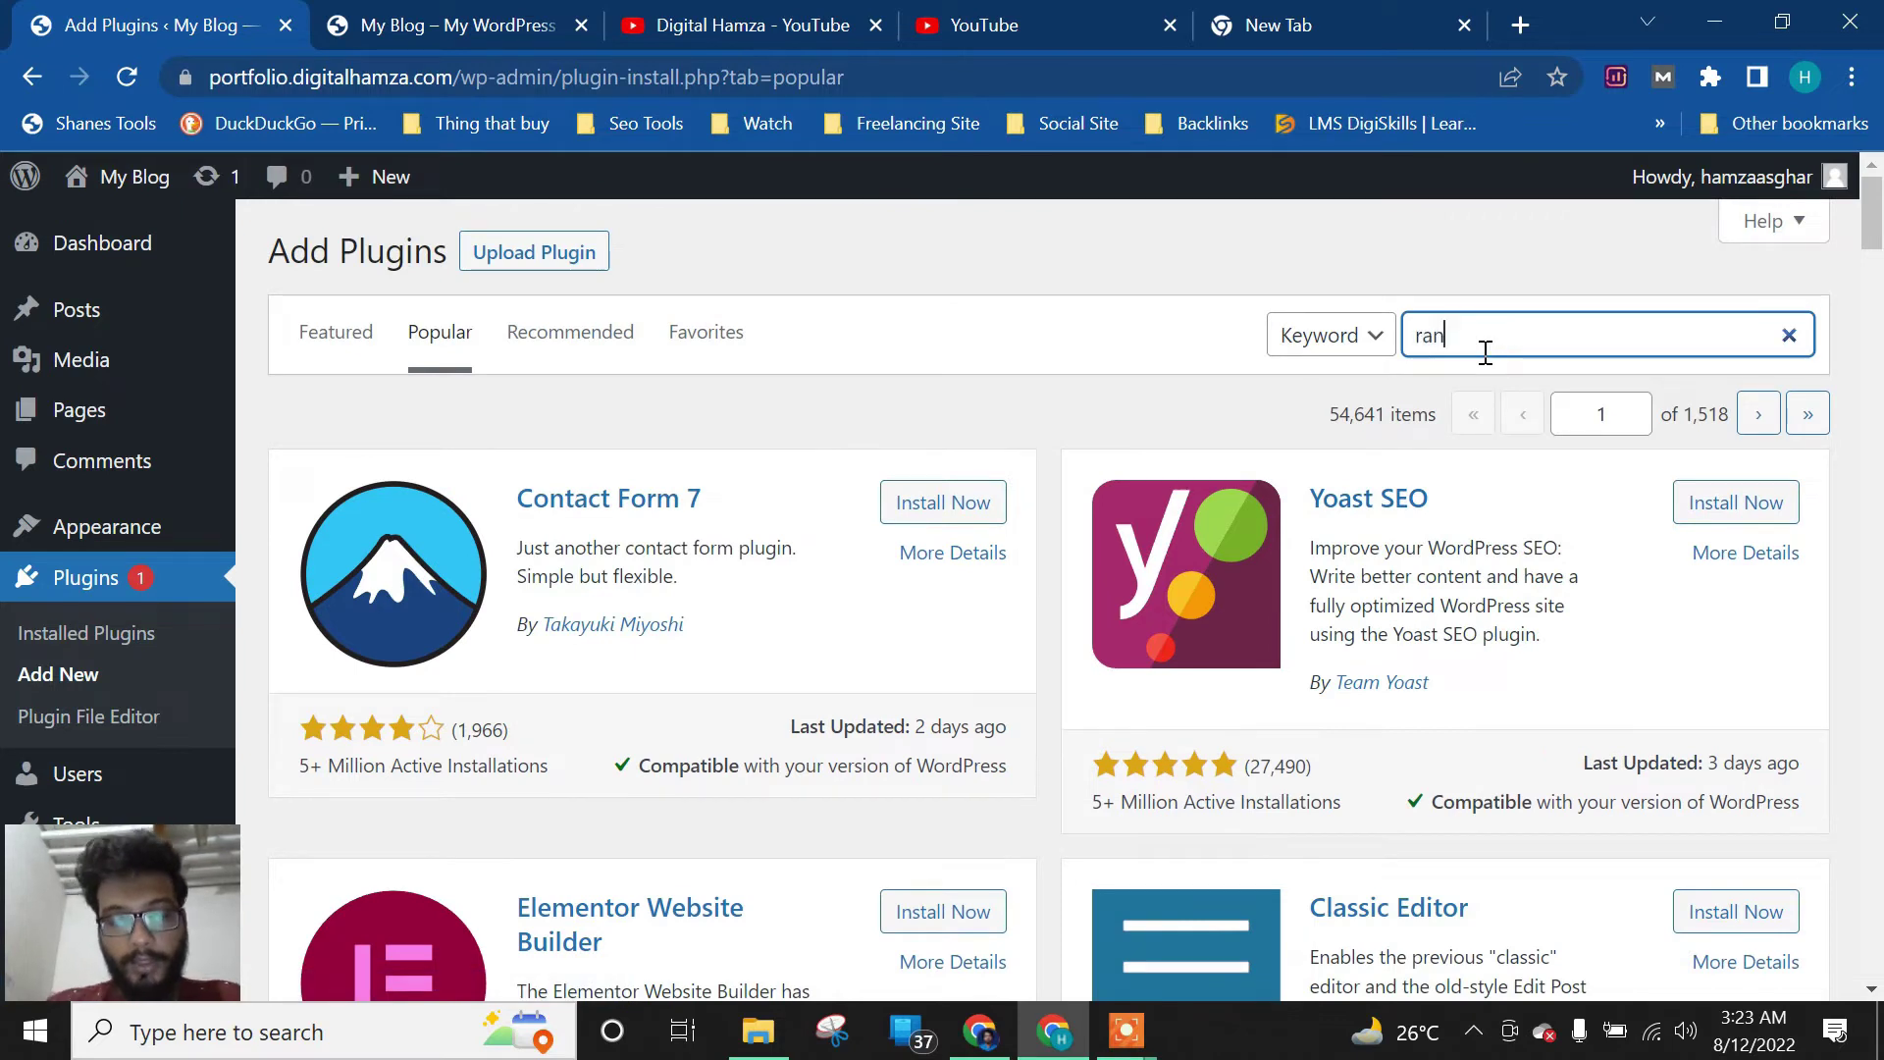
pyautogui.write('k math')
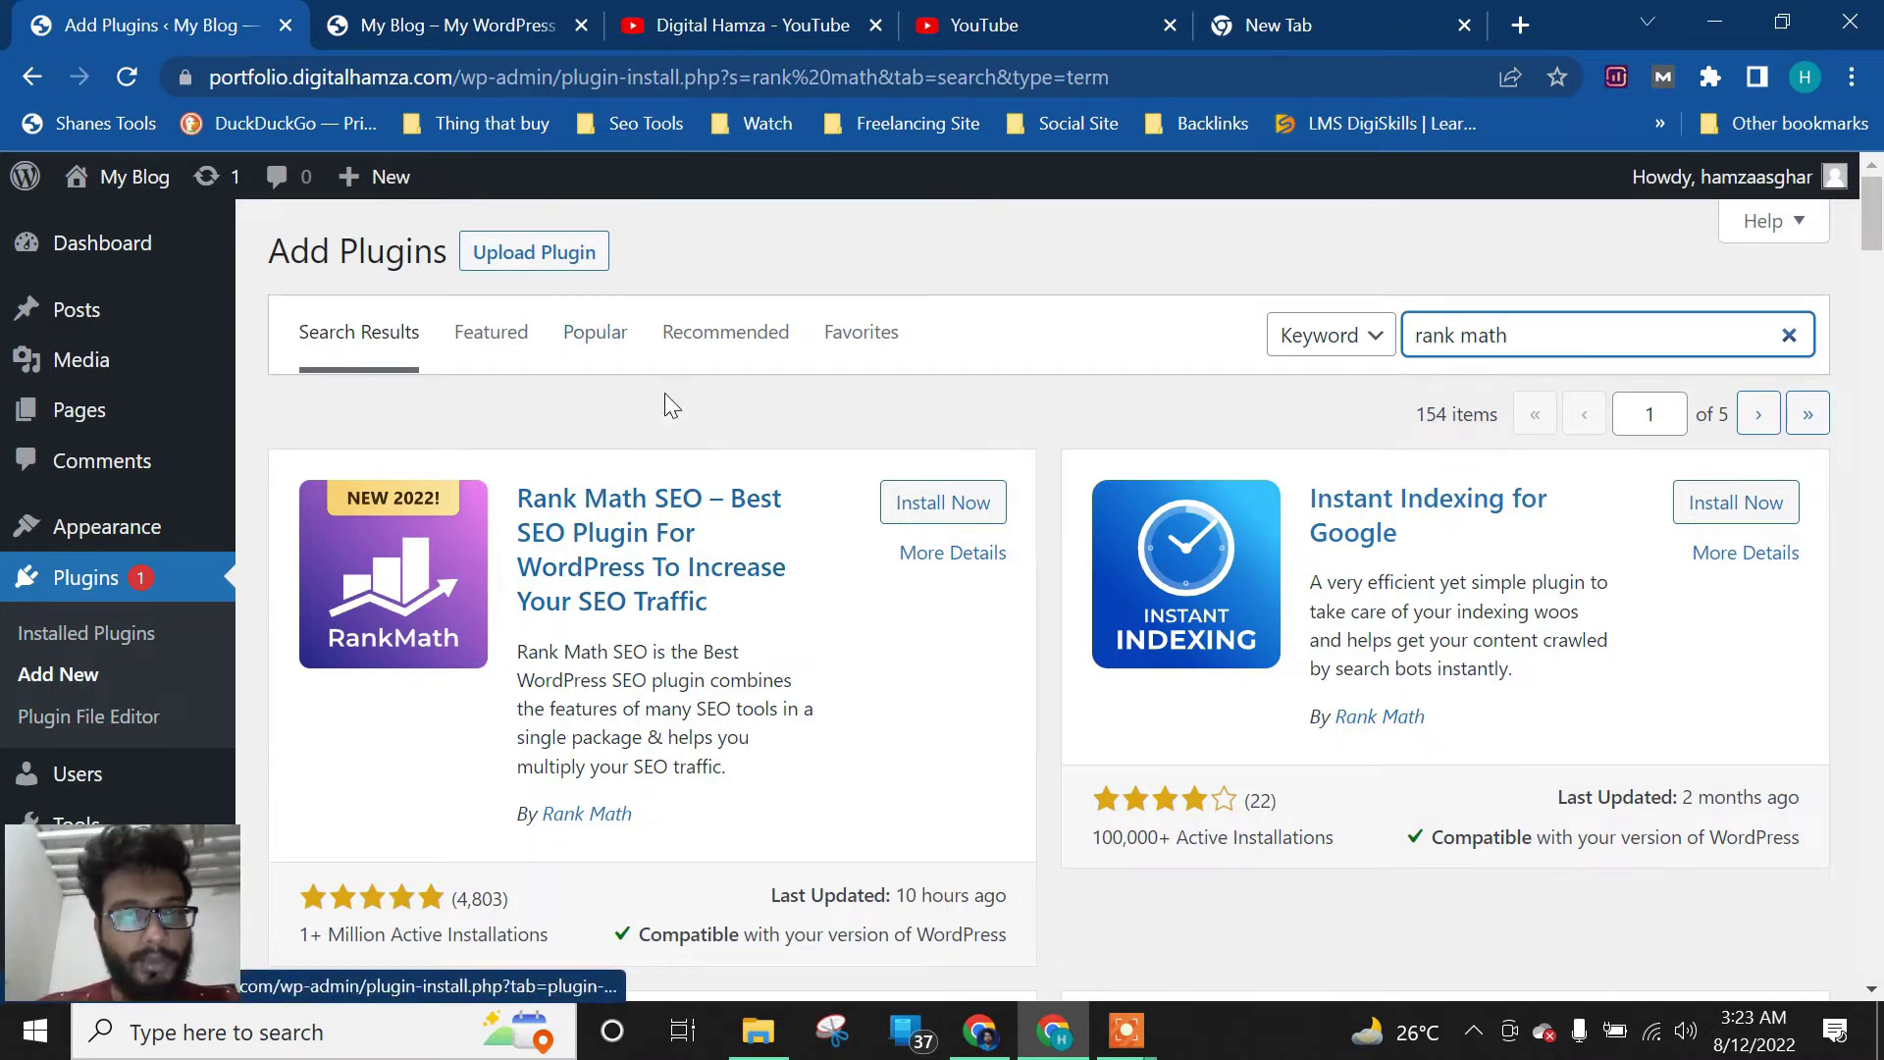
# Return to the popular plugins and install Yoast SEO
pyautogui.click(577, 339)
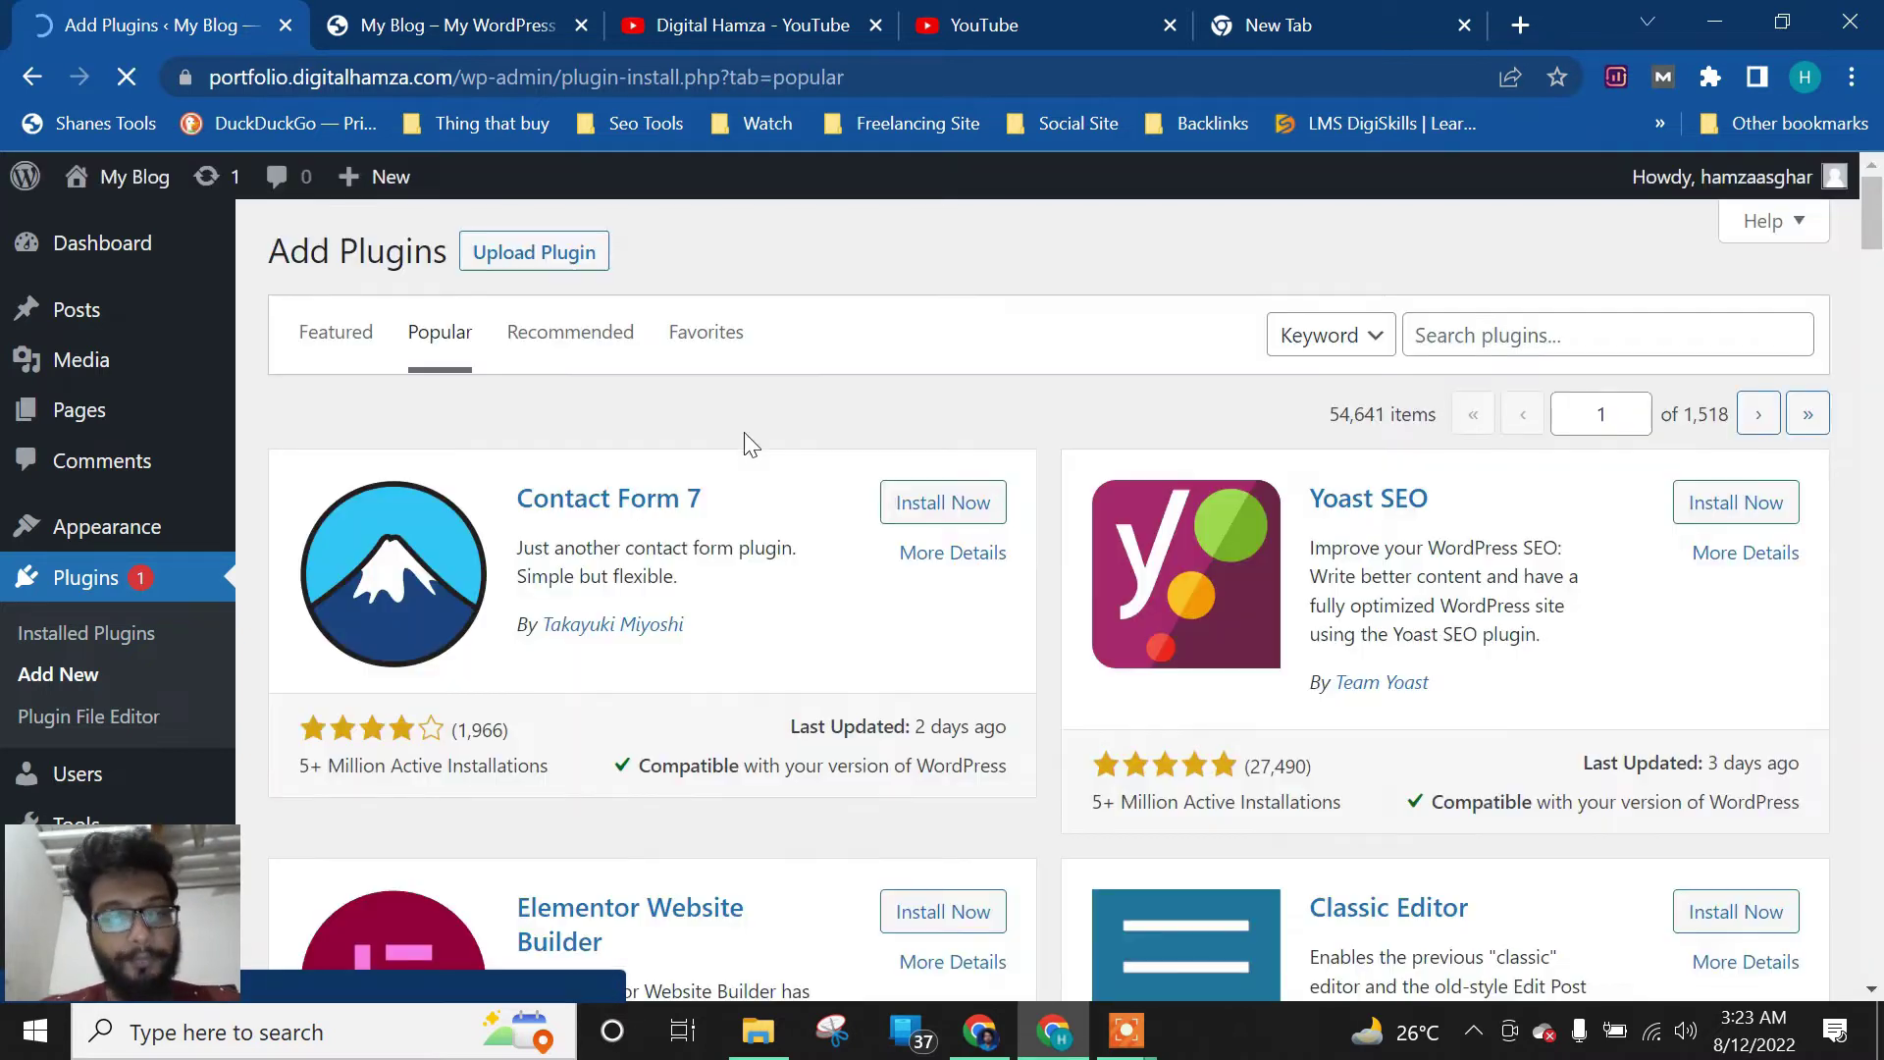
pyautogui.click(1712, 503)
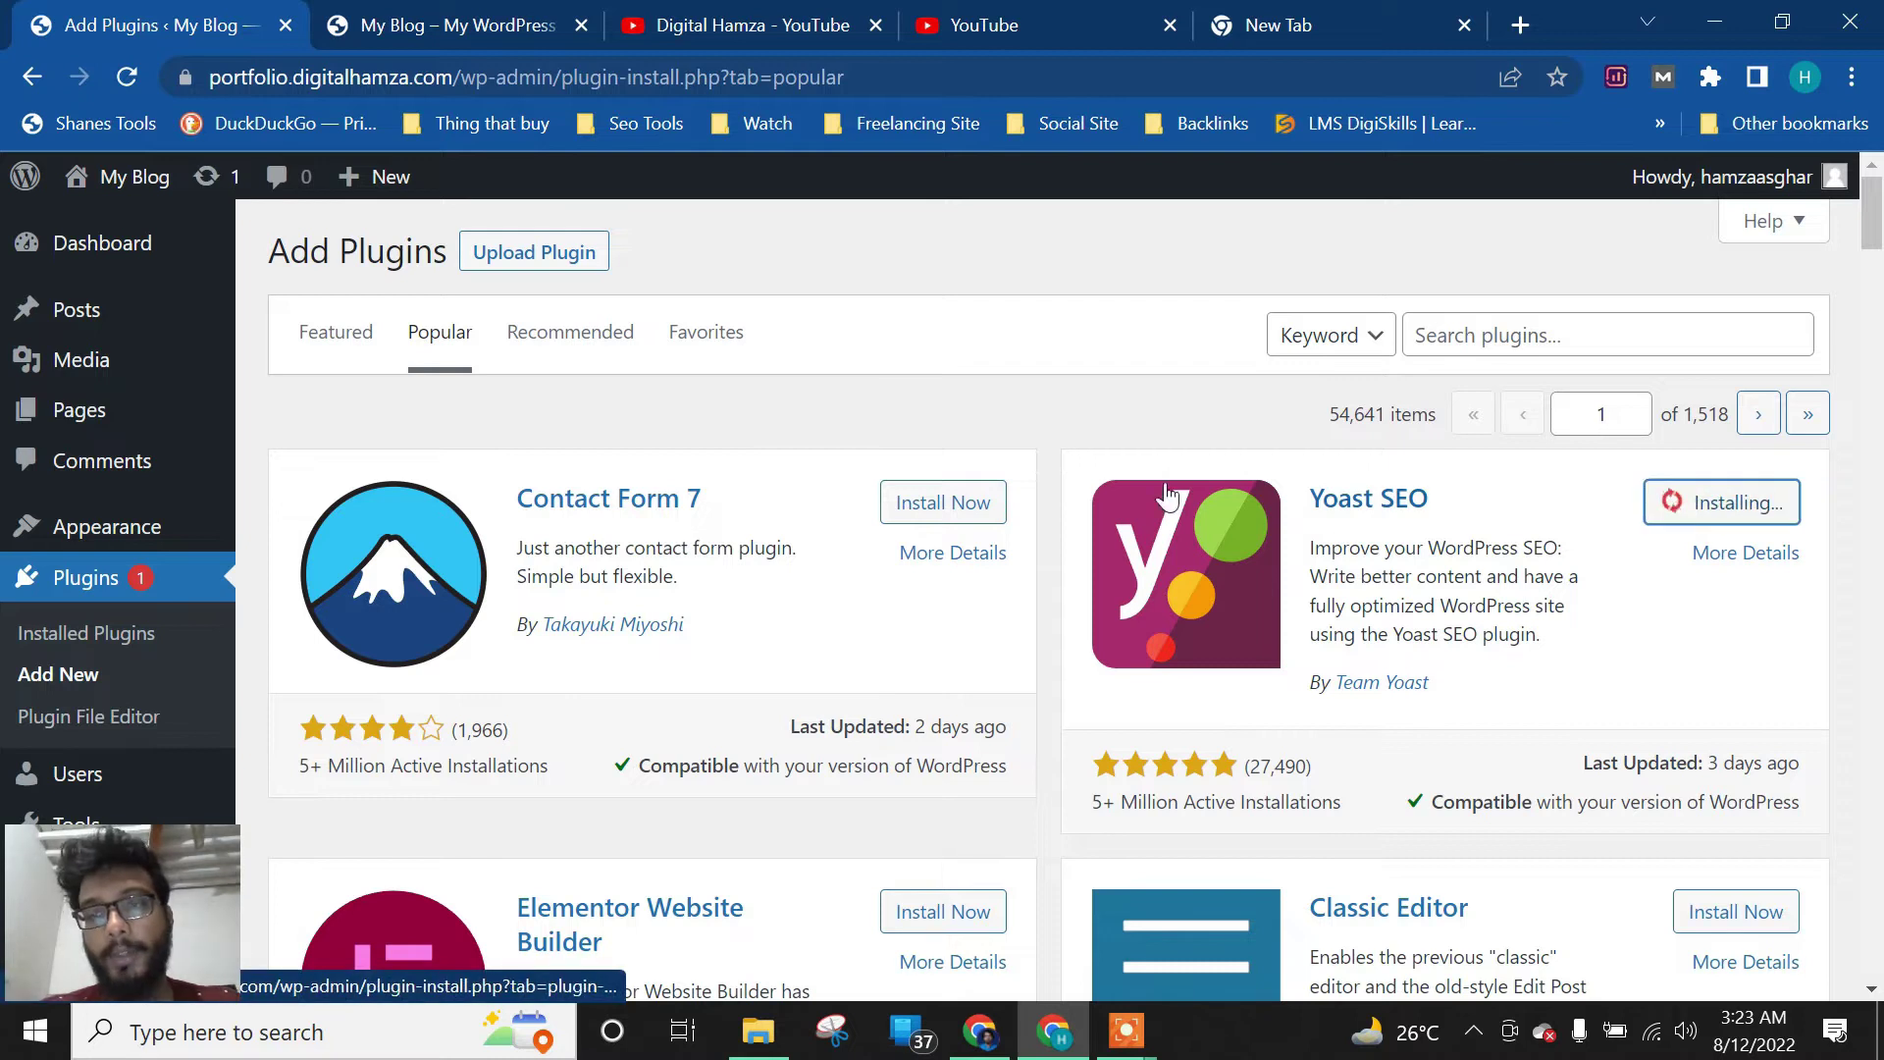
# Find the MonsterInsights Google Analytics plugin among the popular plugins and install it
pyautogui.scroll(-3, 1354, 550)
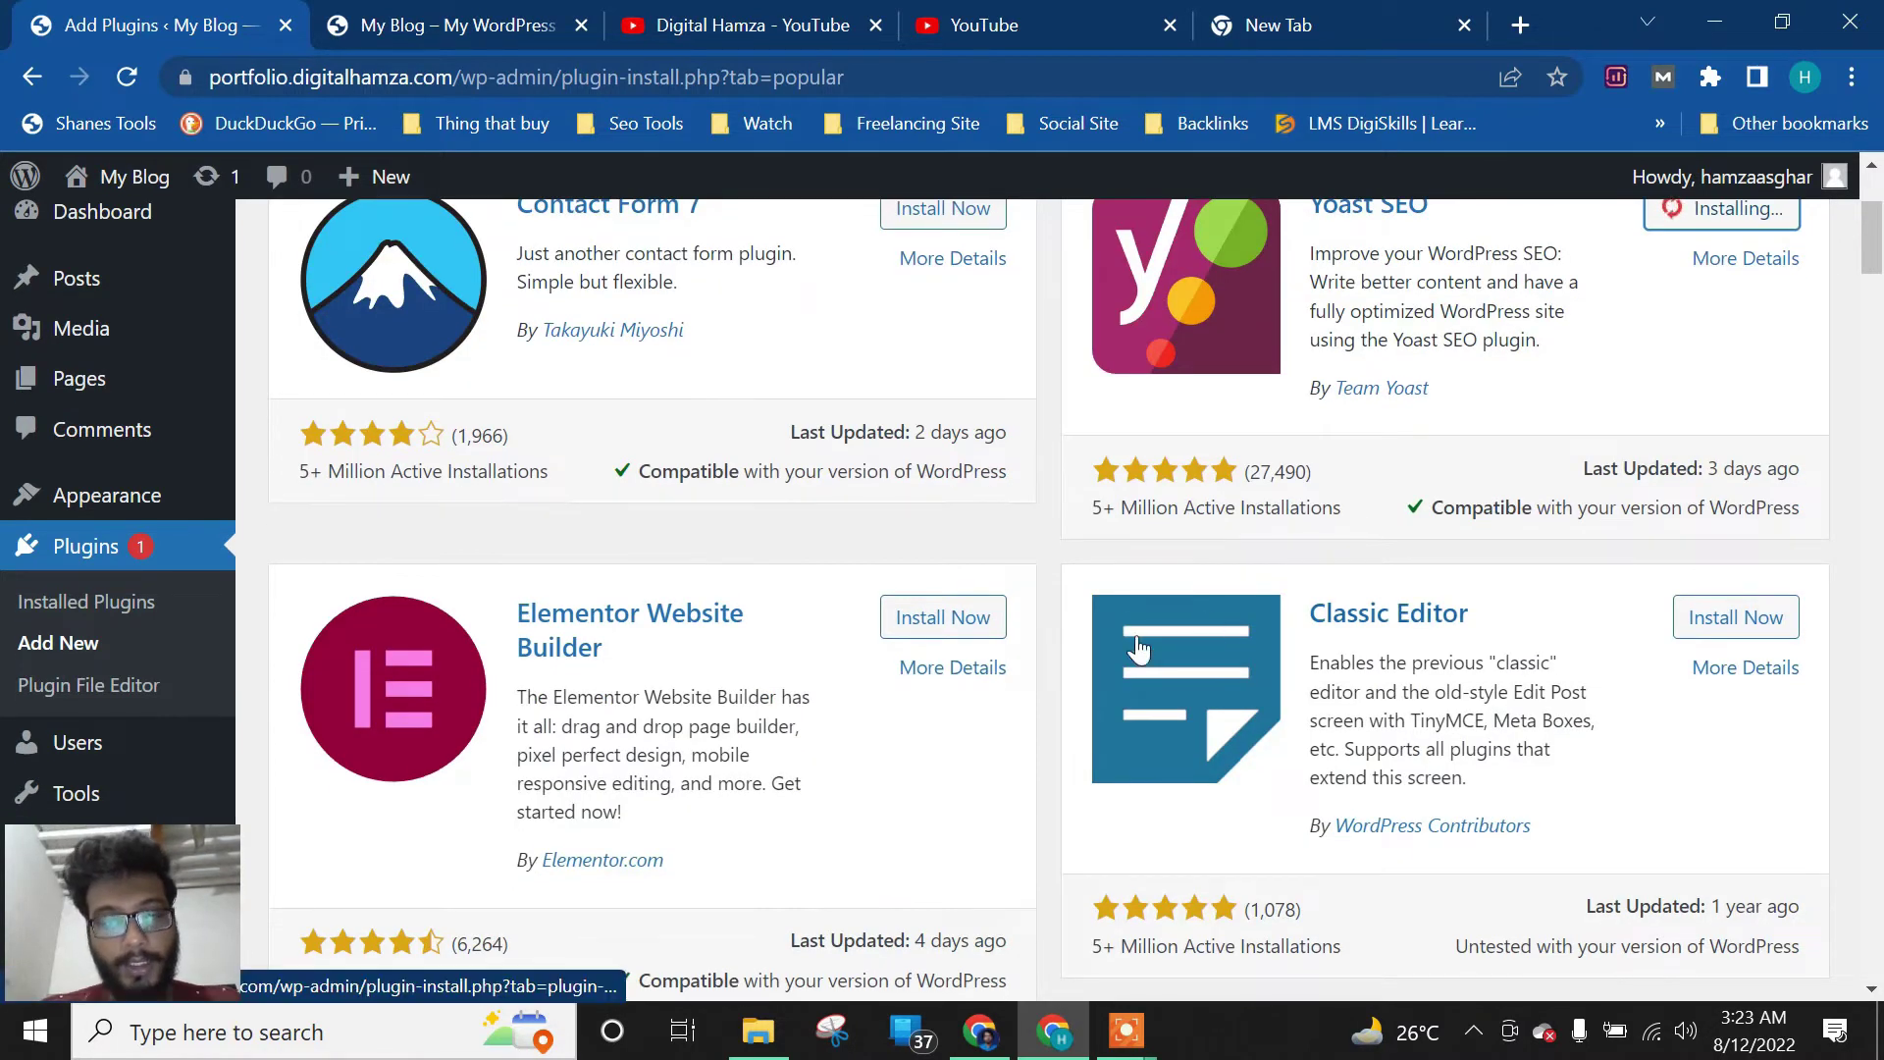
pyautogui.scroll(2, 1304, 483)
pyautogui.scroll(-6, 981, 627)
pyautogui.scroll(-12, 1020, 620)
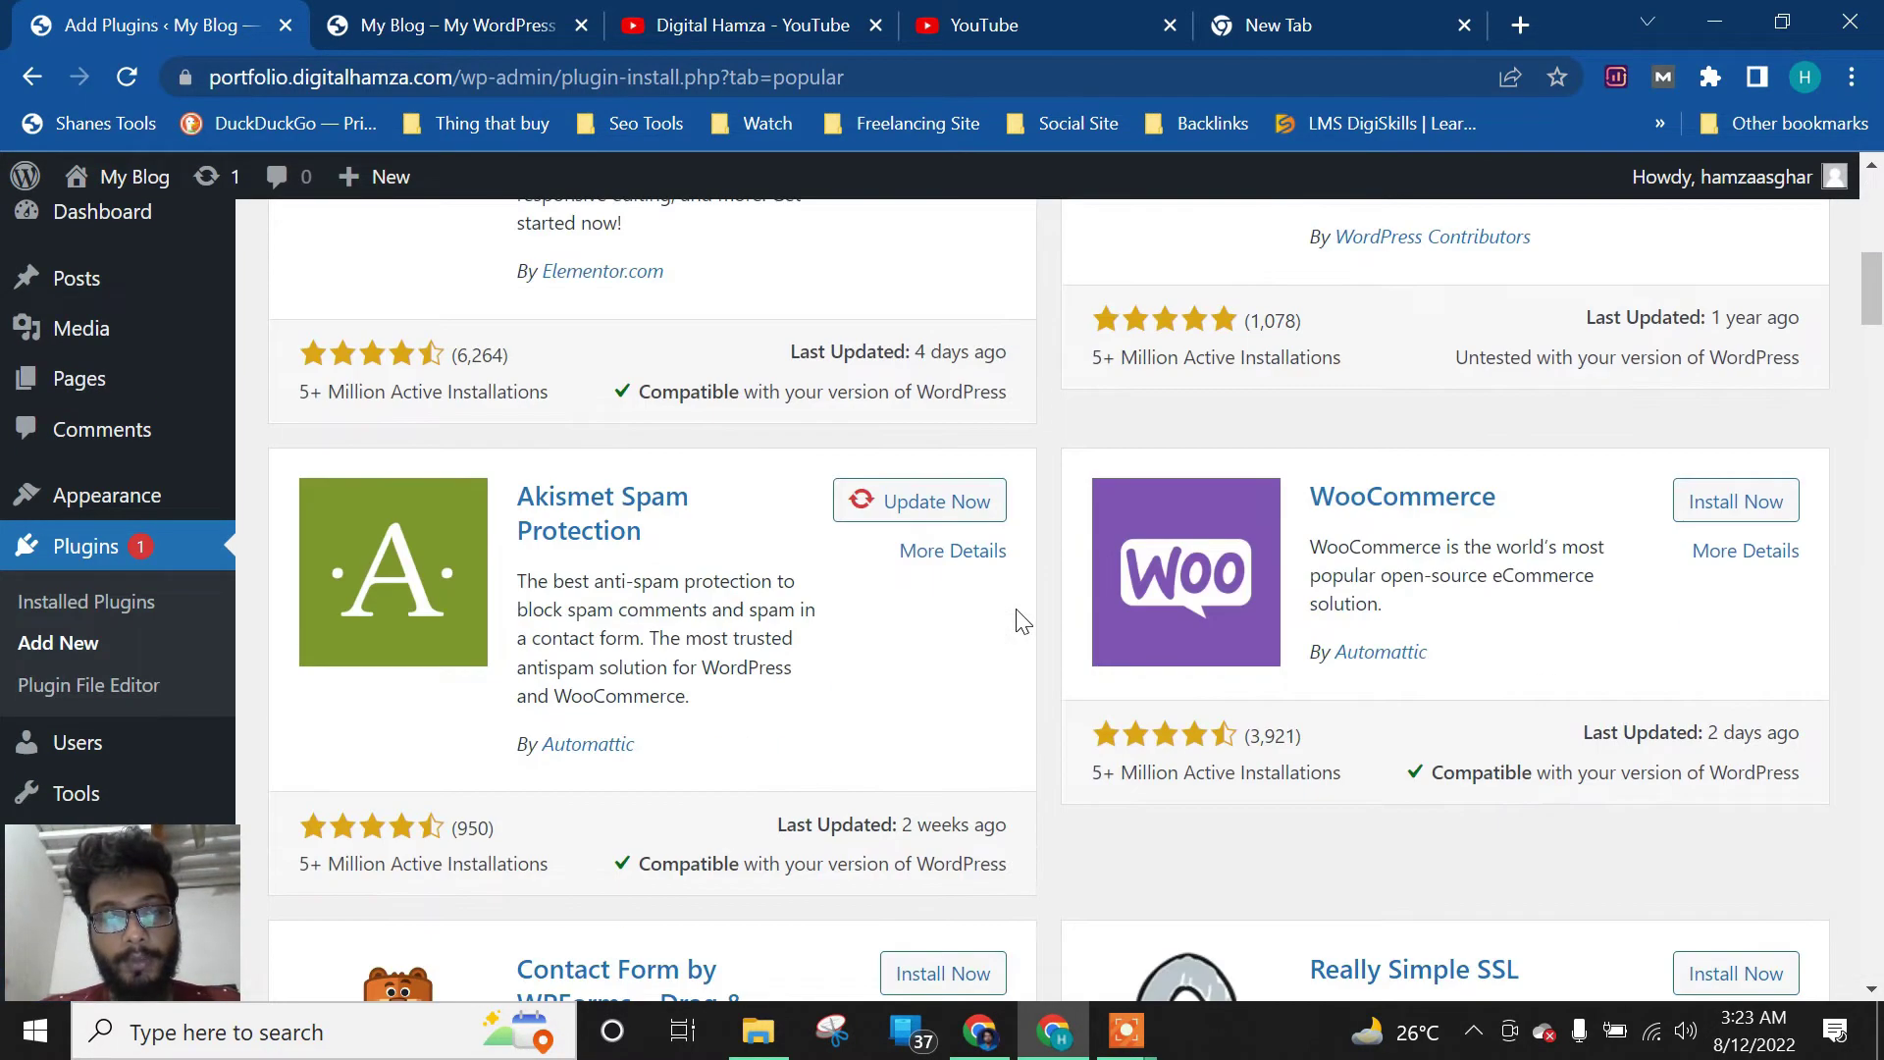
pyautogui.scroll(-10, 1020, 620)
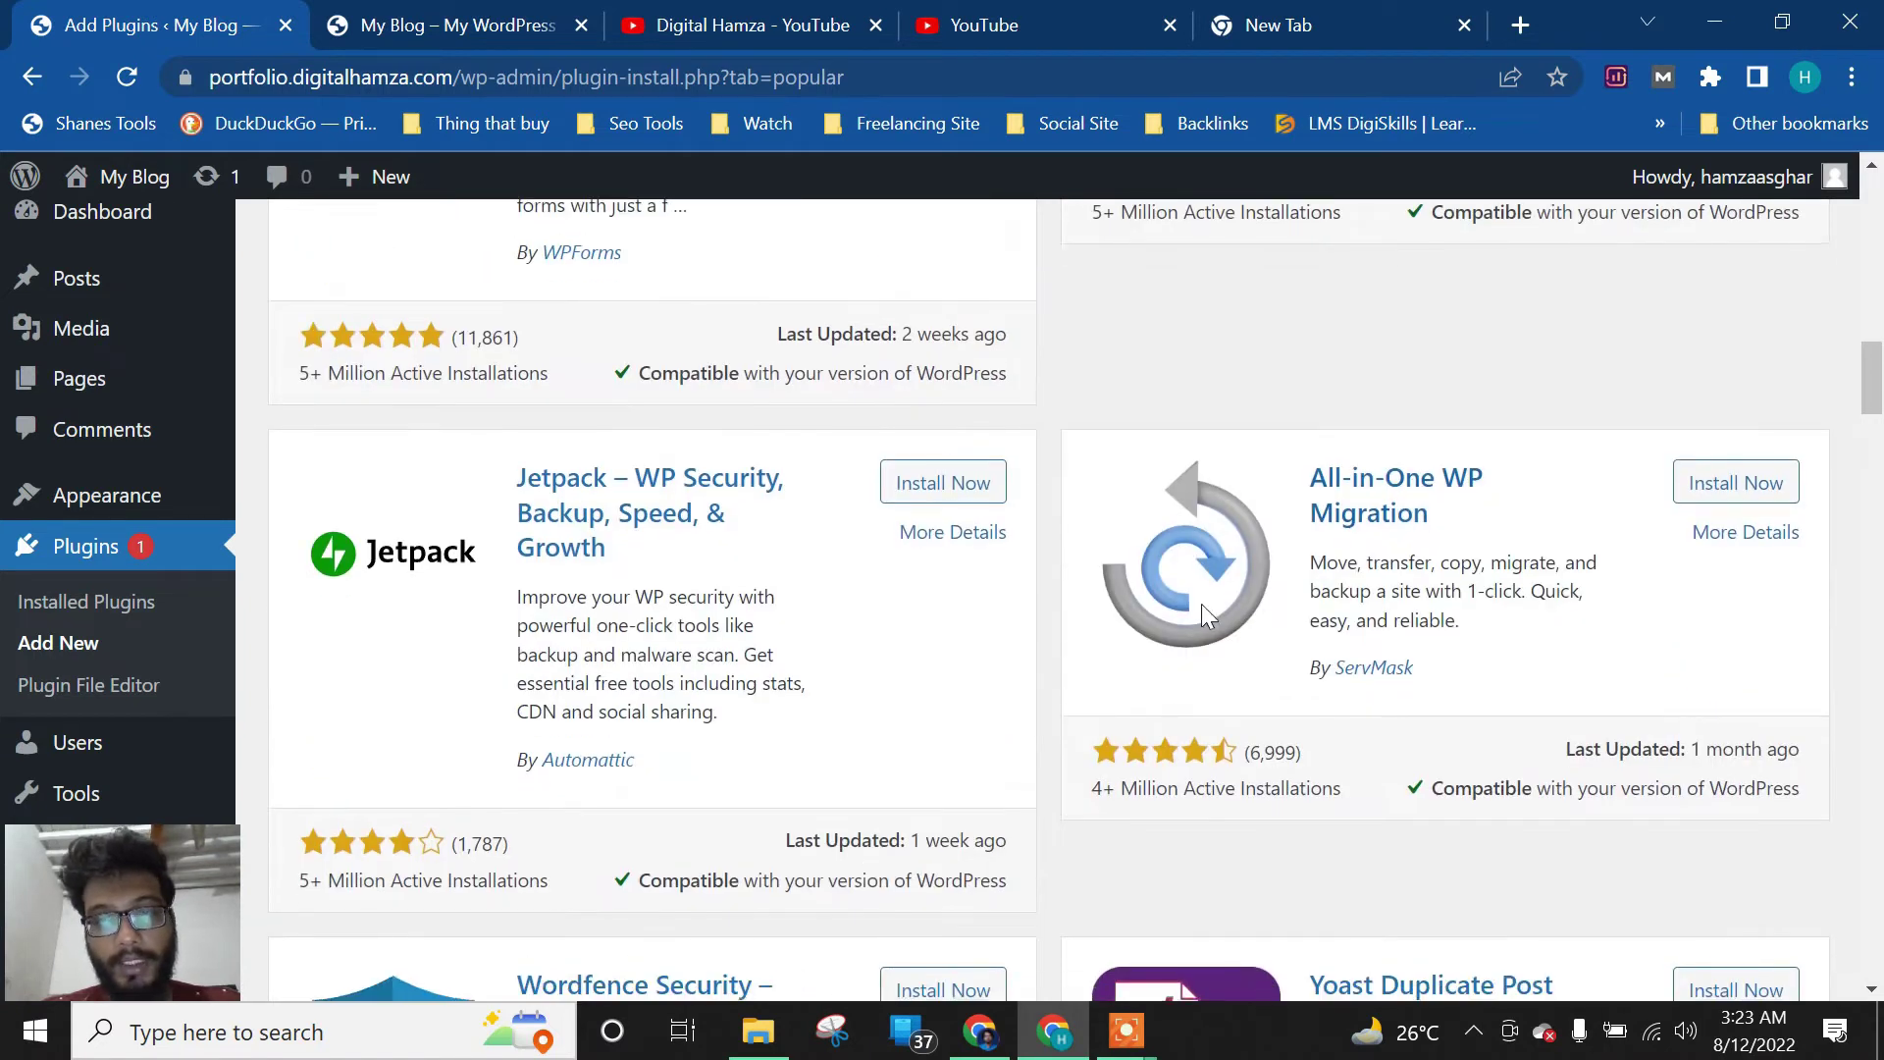
pyautogui.scroll(-4, 1020, 609)
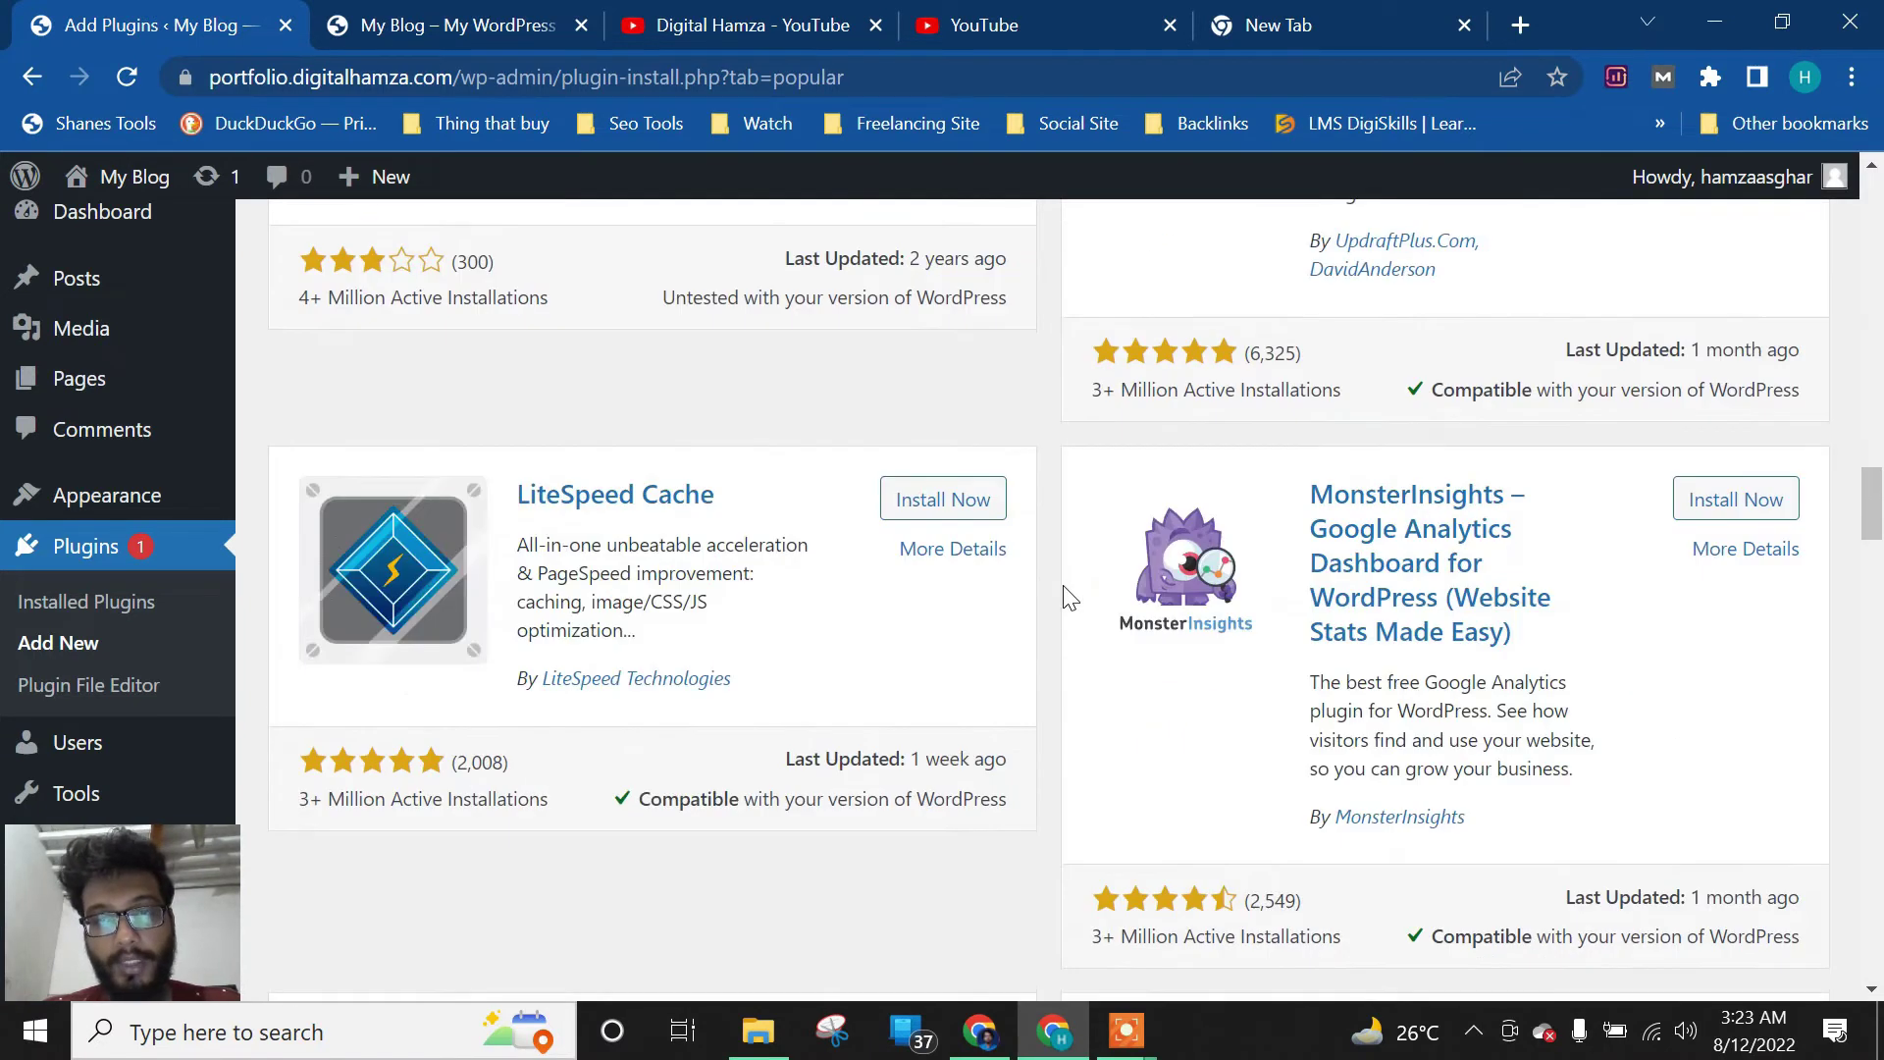
pyautogui.scroll(1, 1069, 598)
pyautogui.click(1734, 648)
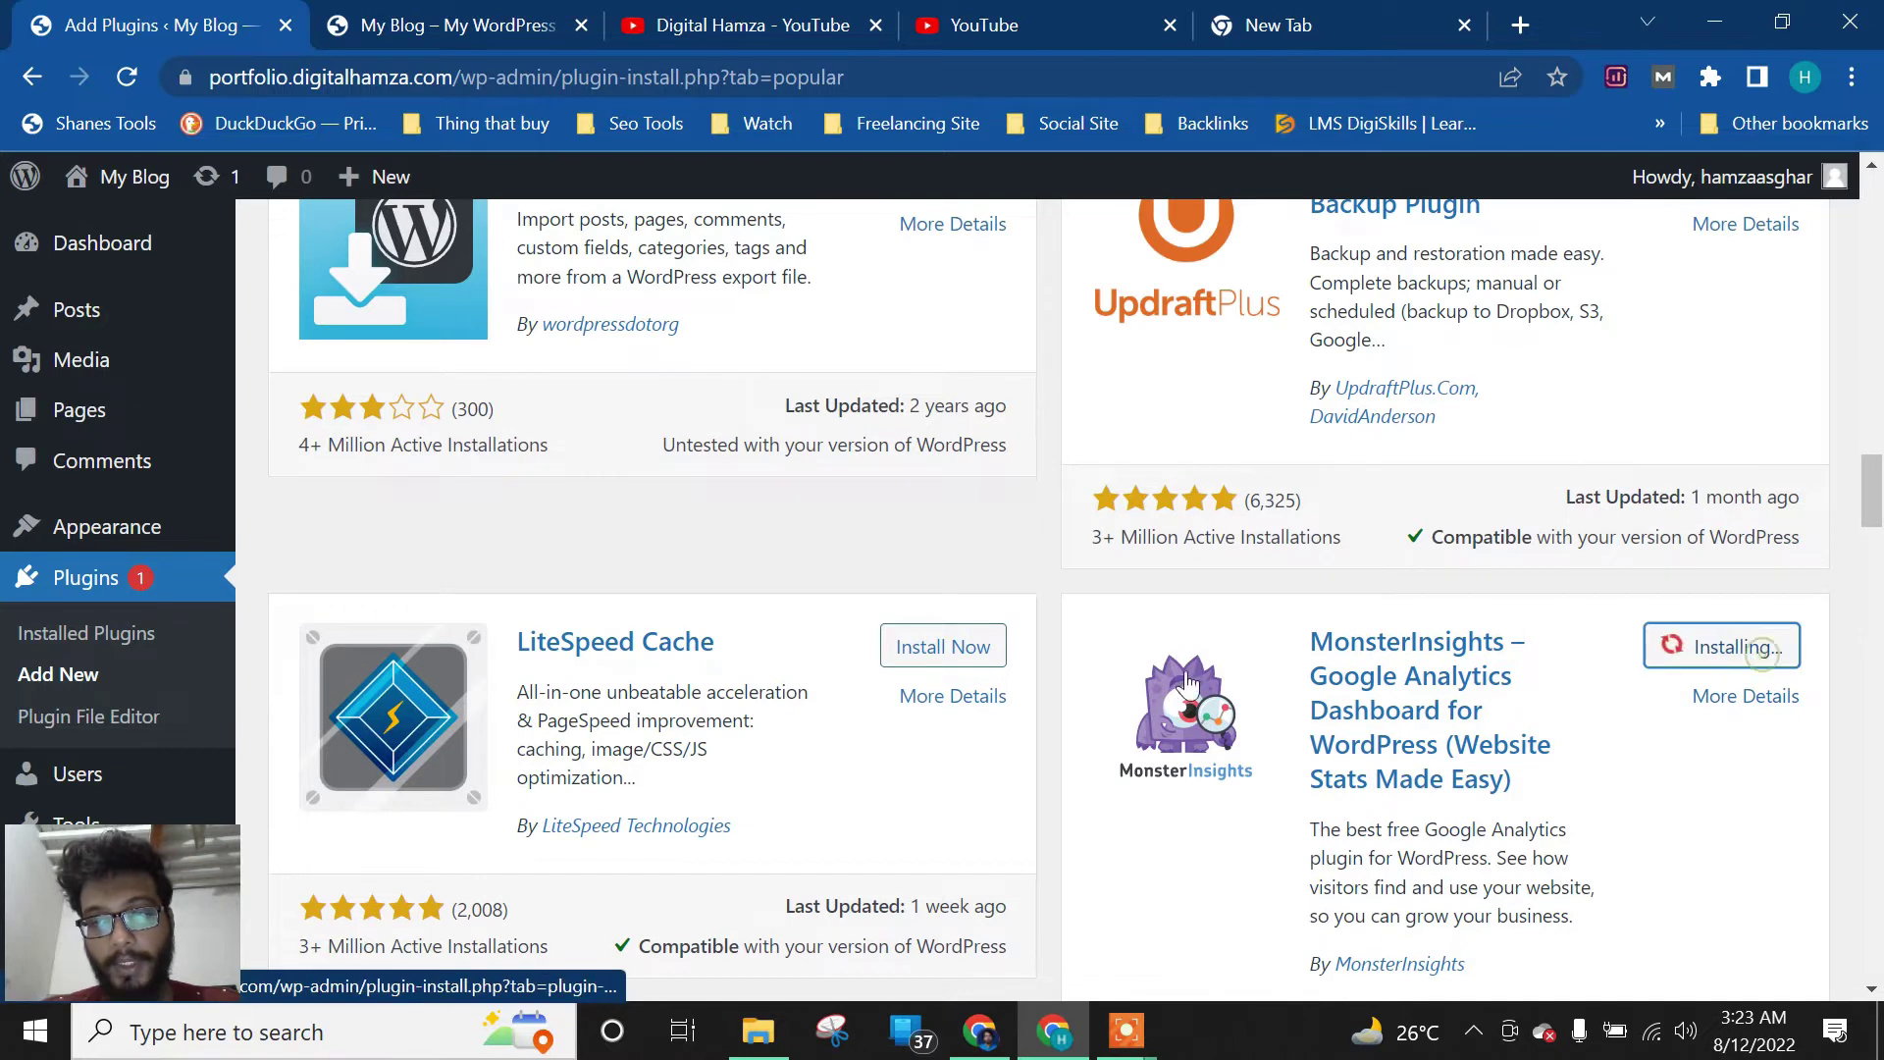
# Find Site Kit by Google further down the popular plugins and install it
pyautogui.scroll(2, 1285, 643)
pyautogui.scroll(-5, 1286, 642)
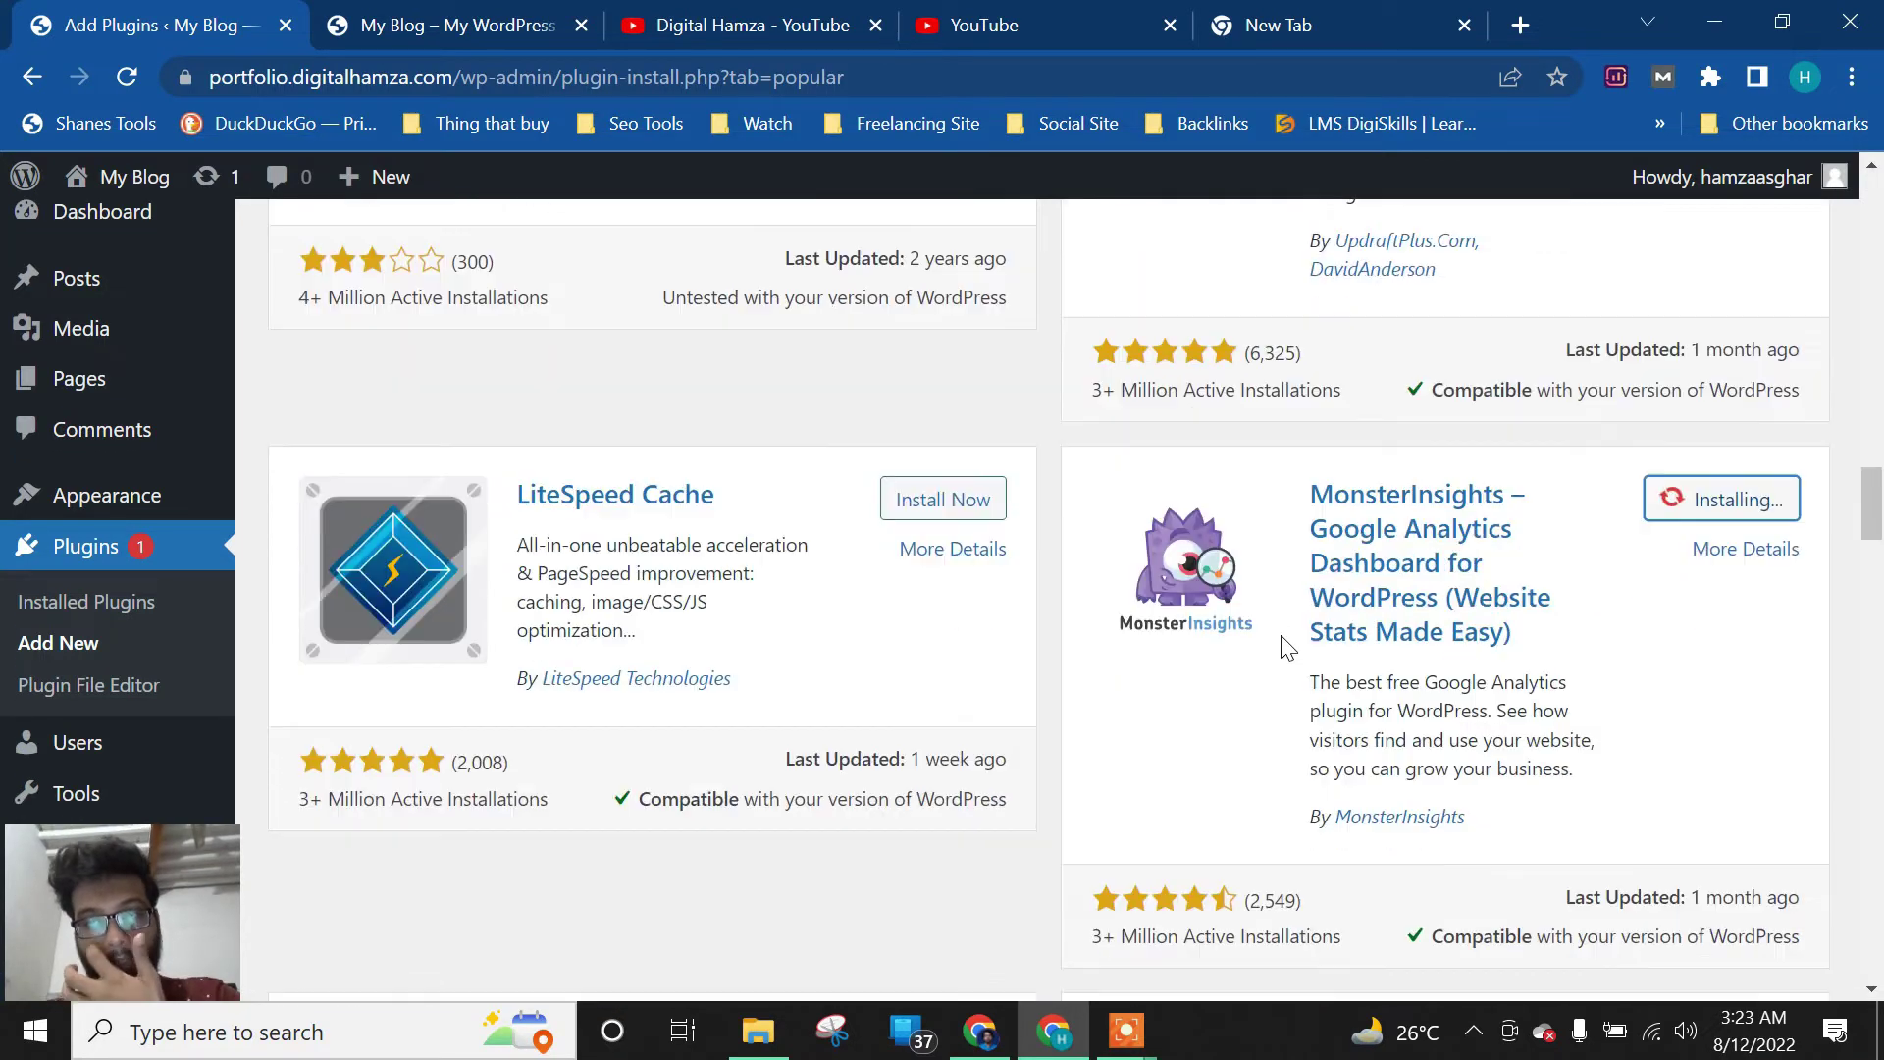
pyautogui.scroll(-1, 1092, 702)
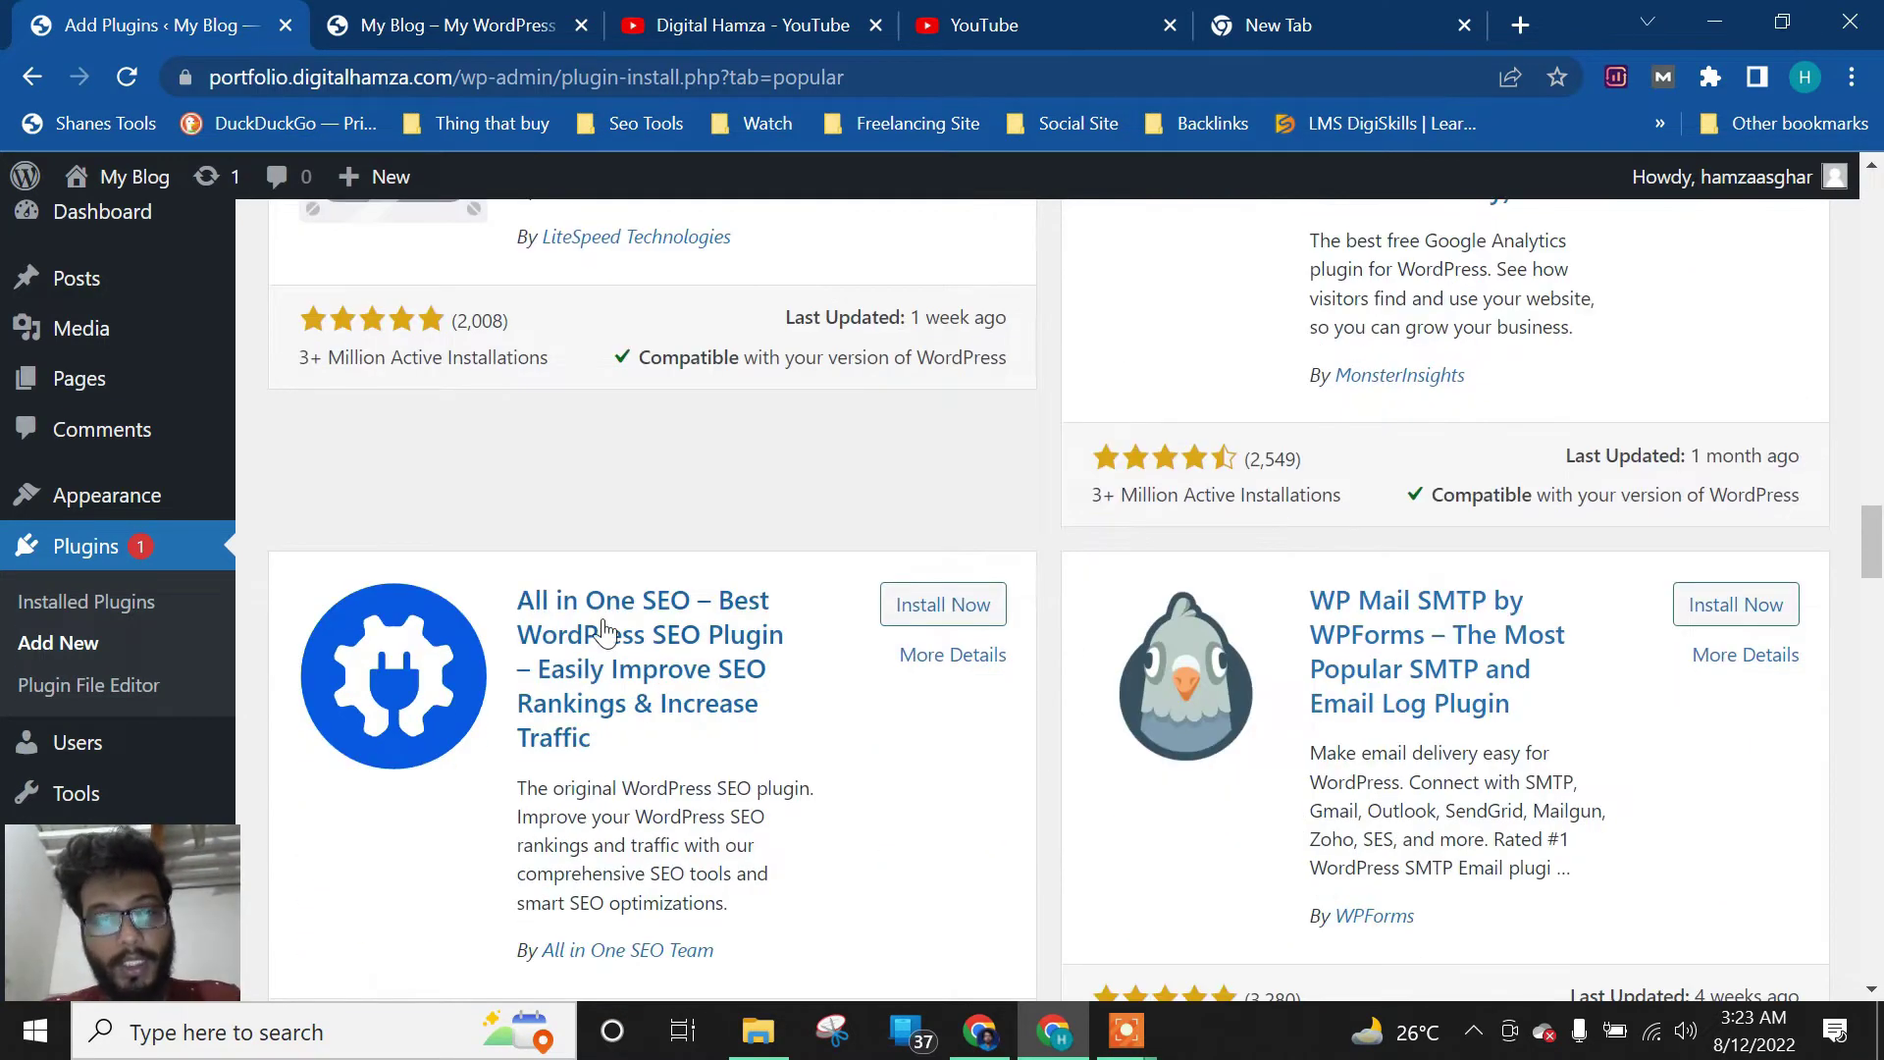
pyautogui.scroll(-4, 673, 684)
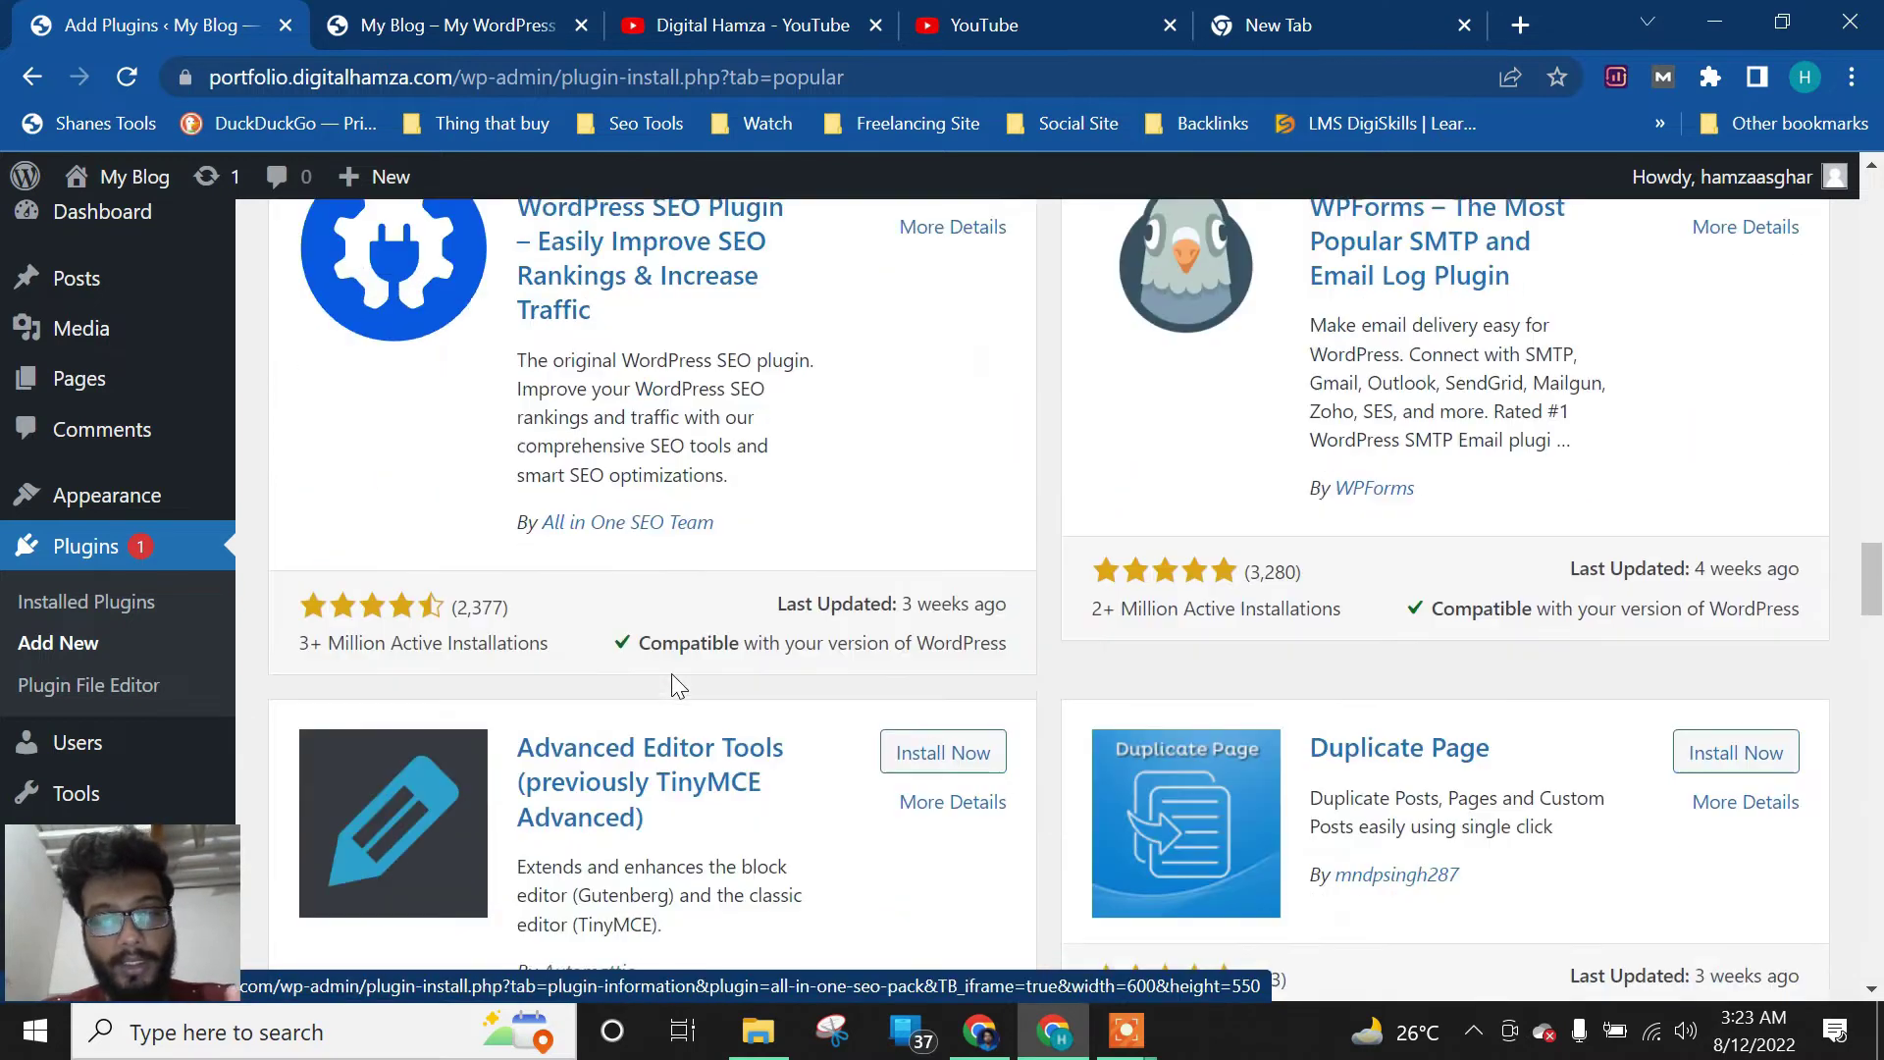
pyautogui.scroll(-4, 776, 680)
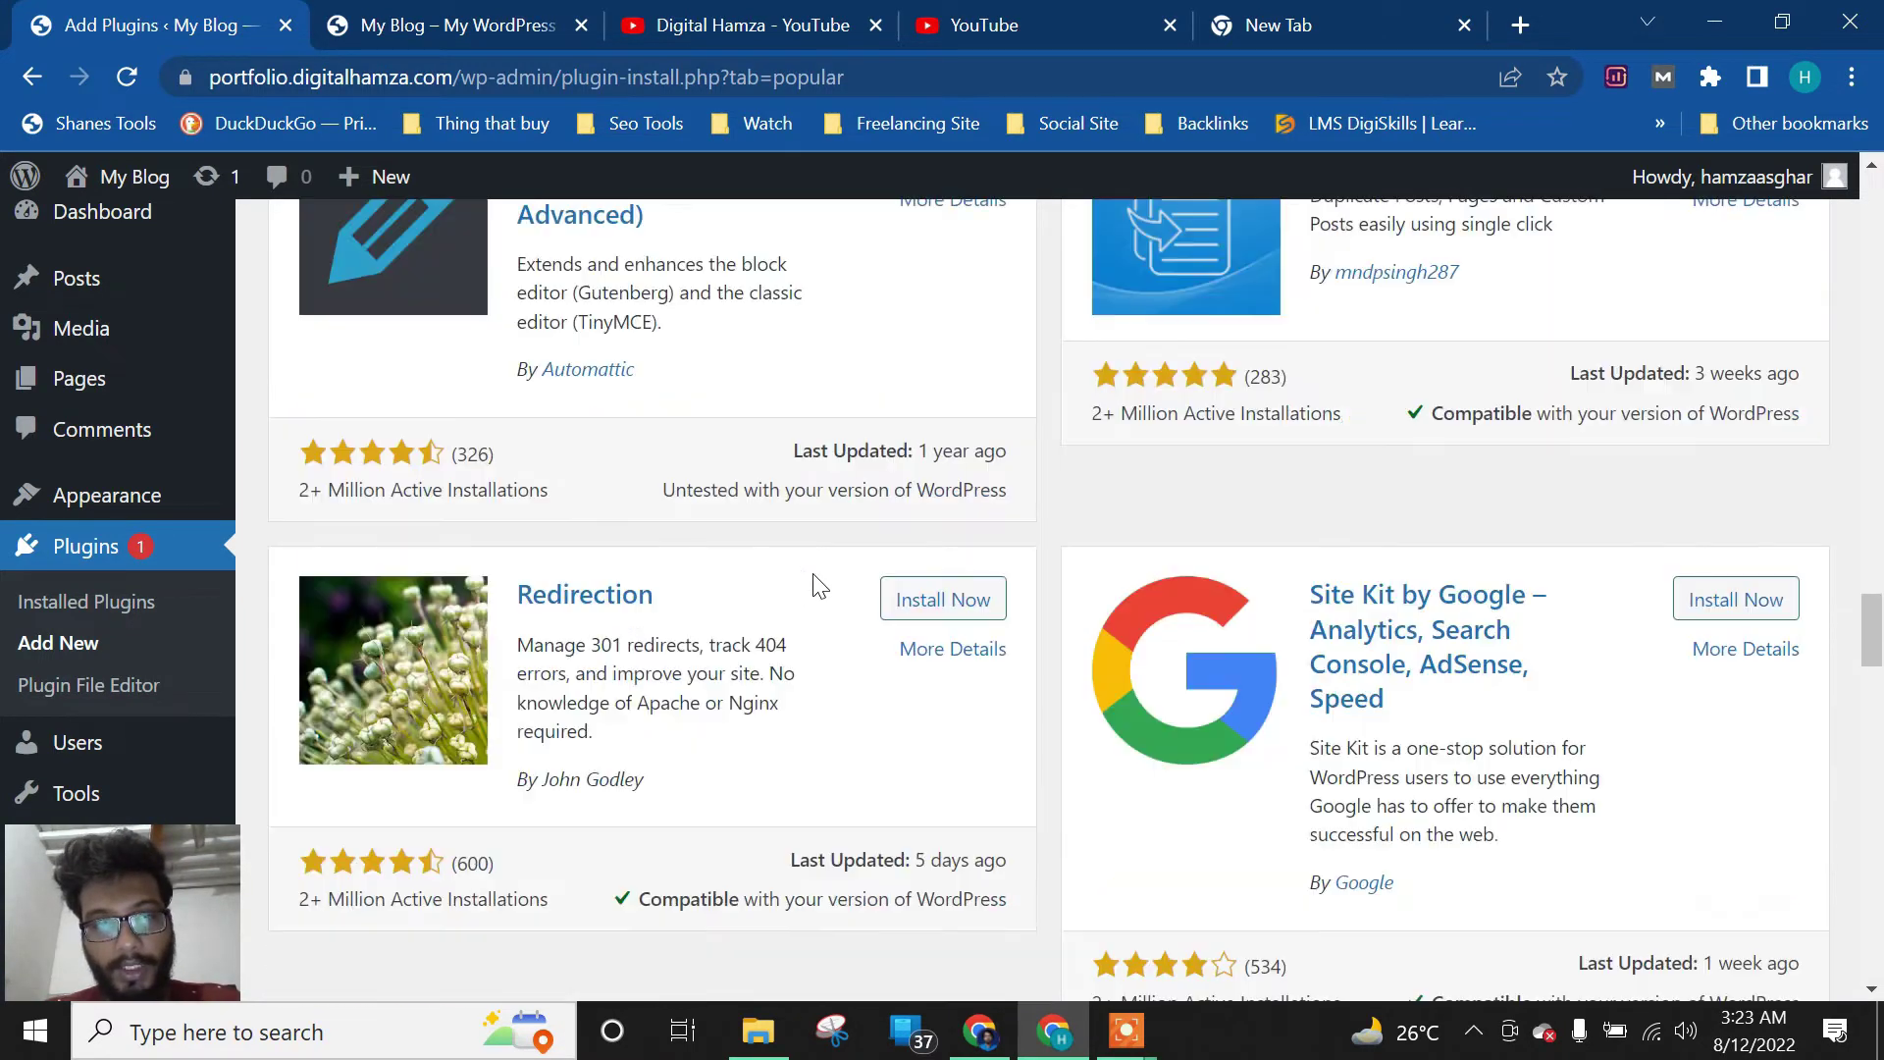
pyautogui.scroll(2, 811, 589)
pyautogui.scroll(-3, 1076, 630)
pyautogui.click(1716, 454)
# Install the Smush image optimization plugin from the popular plugins
pyautogui.scroll(-3, 1122, 622)
pyautogui.scroll(-8, 931, 667)
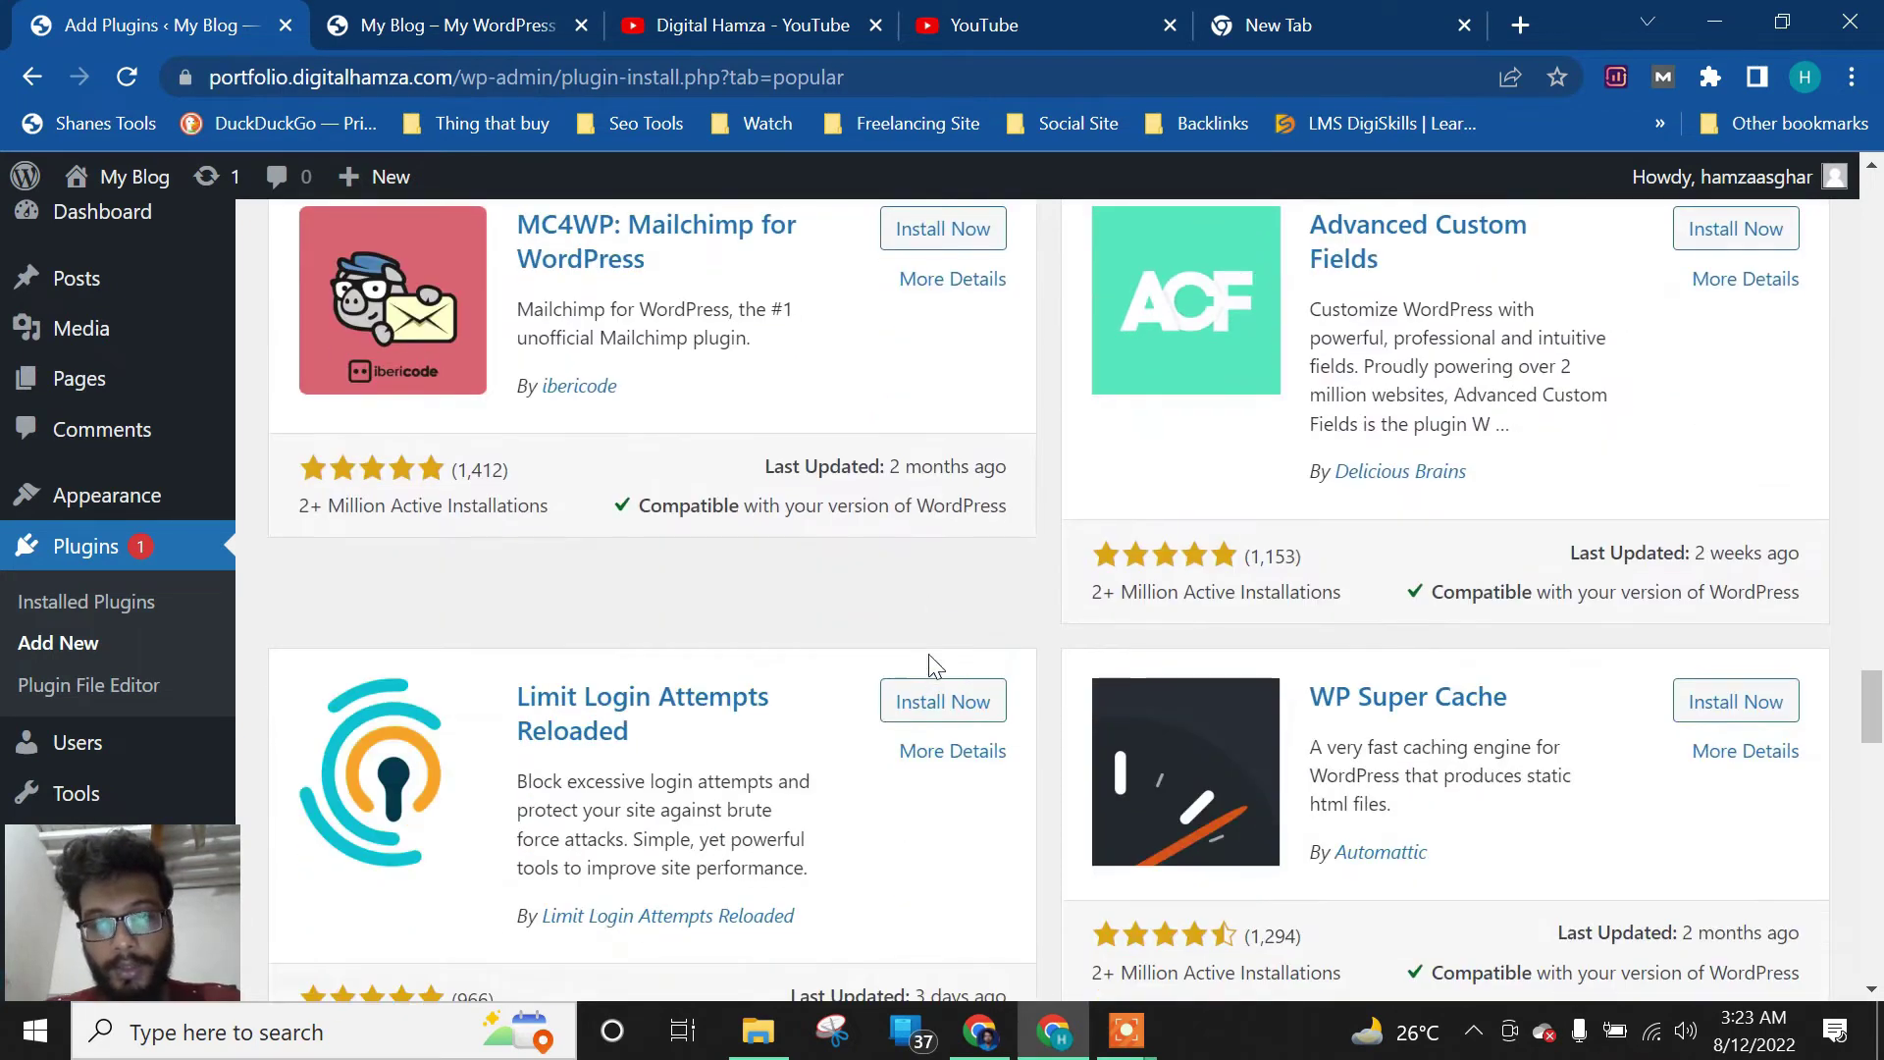
pyautogui.scroll(-6, 1050, 638)
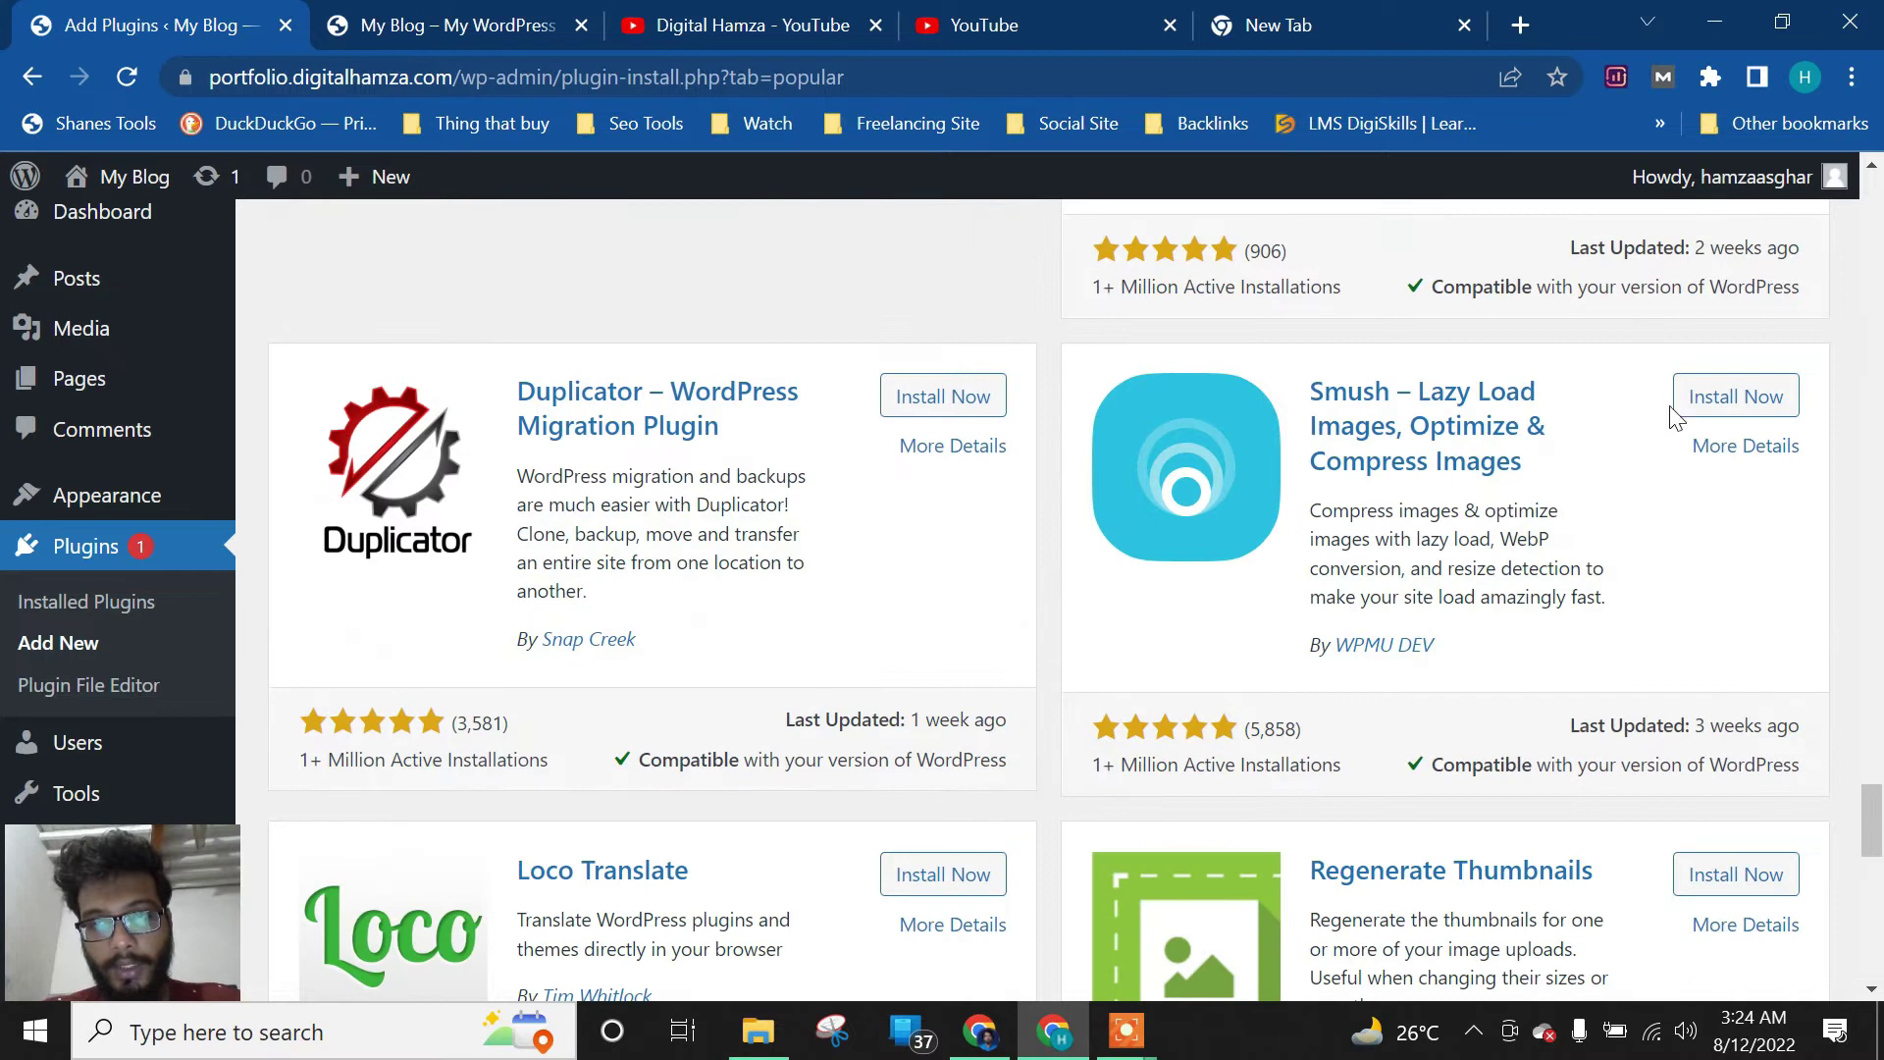
pyautogui.click(1678, 413)
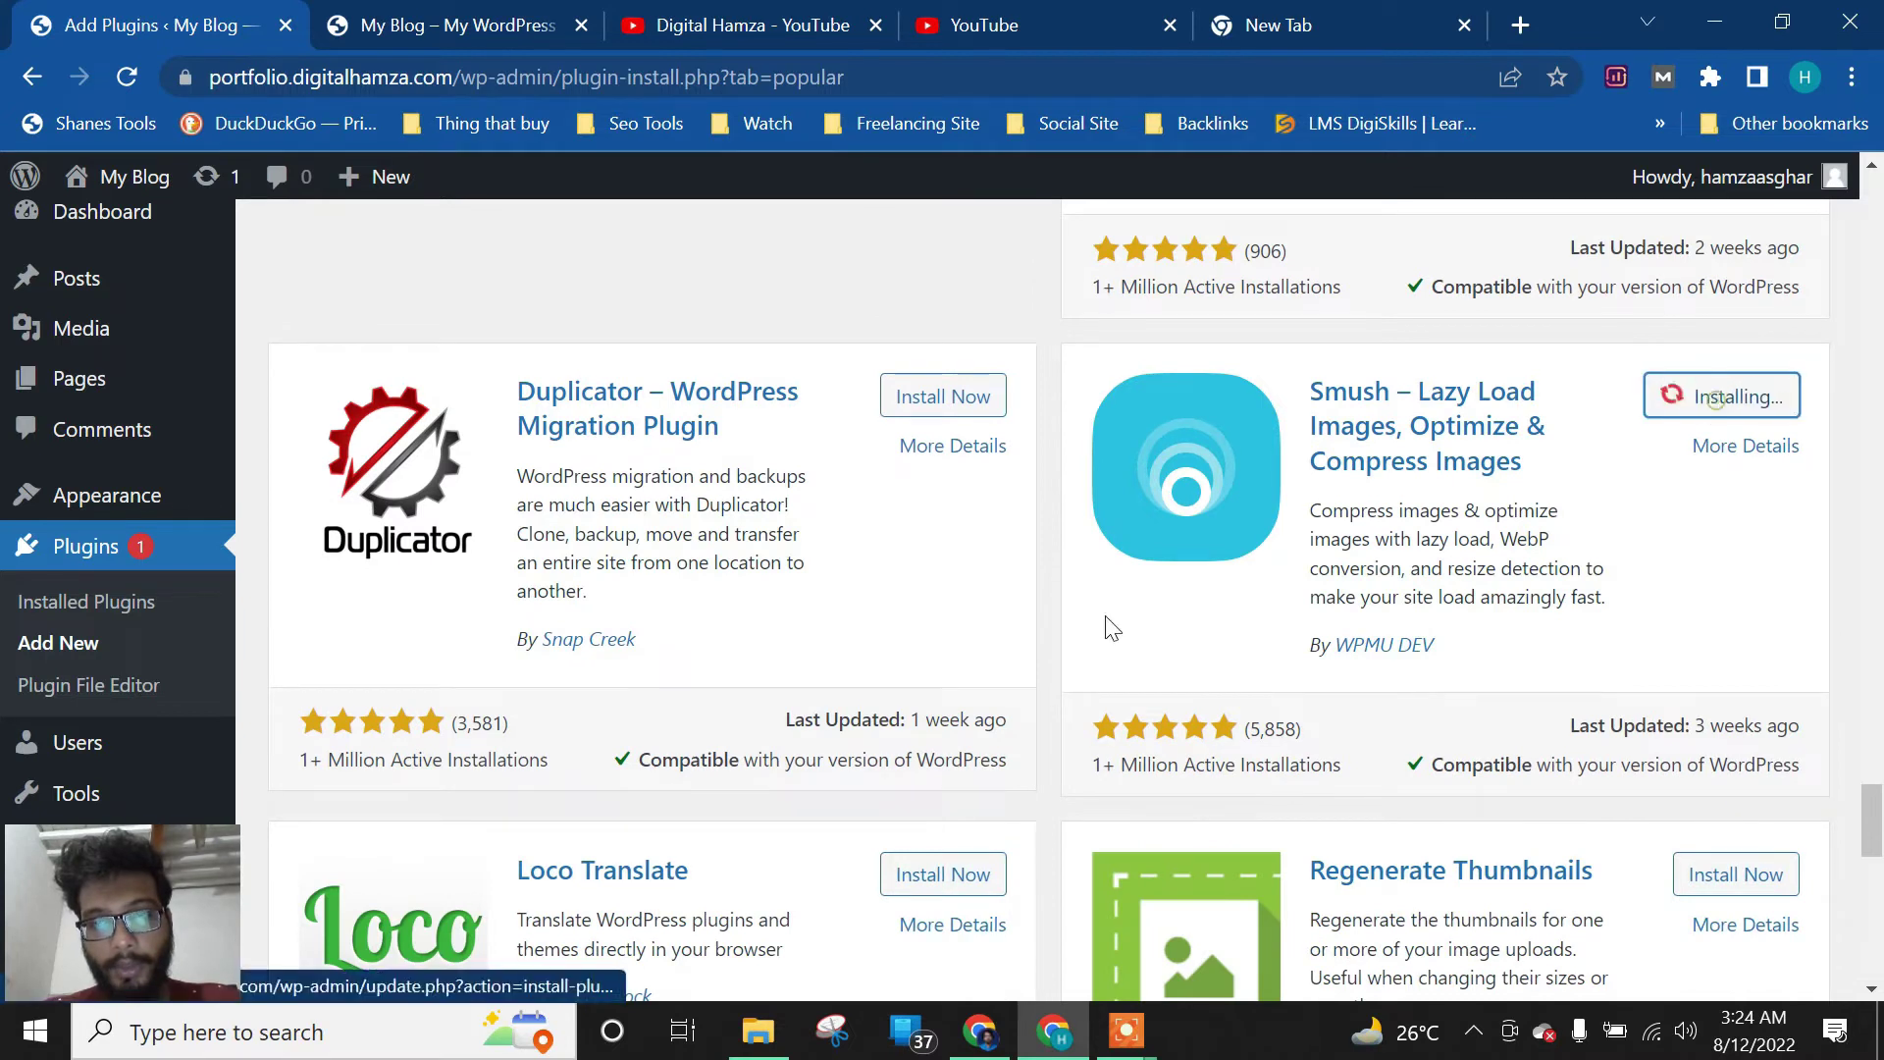
# Install the WP Fastest Cache plugin from the end of the popular plugins list
pyautogui.scroll(-8, 943, 652)
pyautogui.scroll(-7, 937, 652)
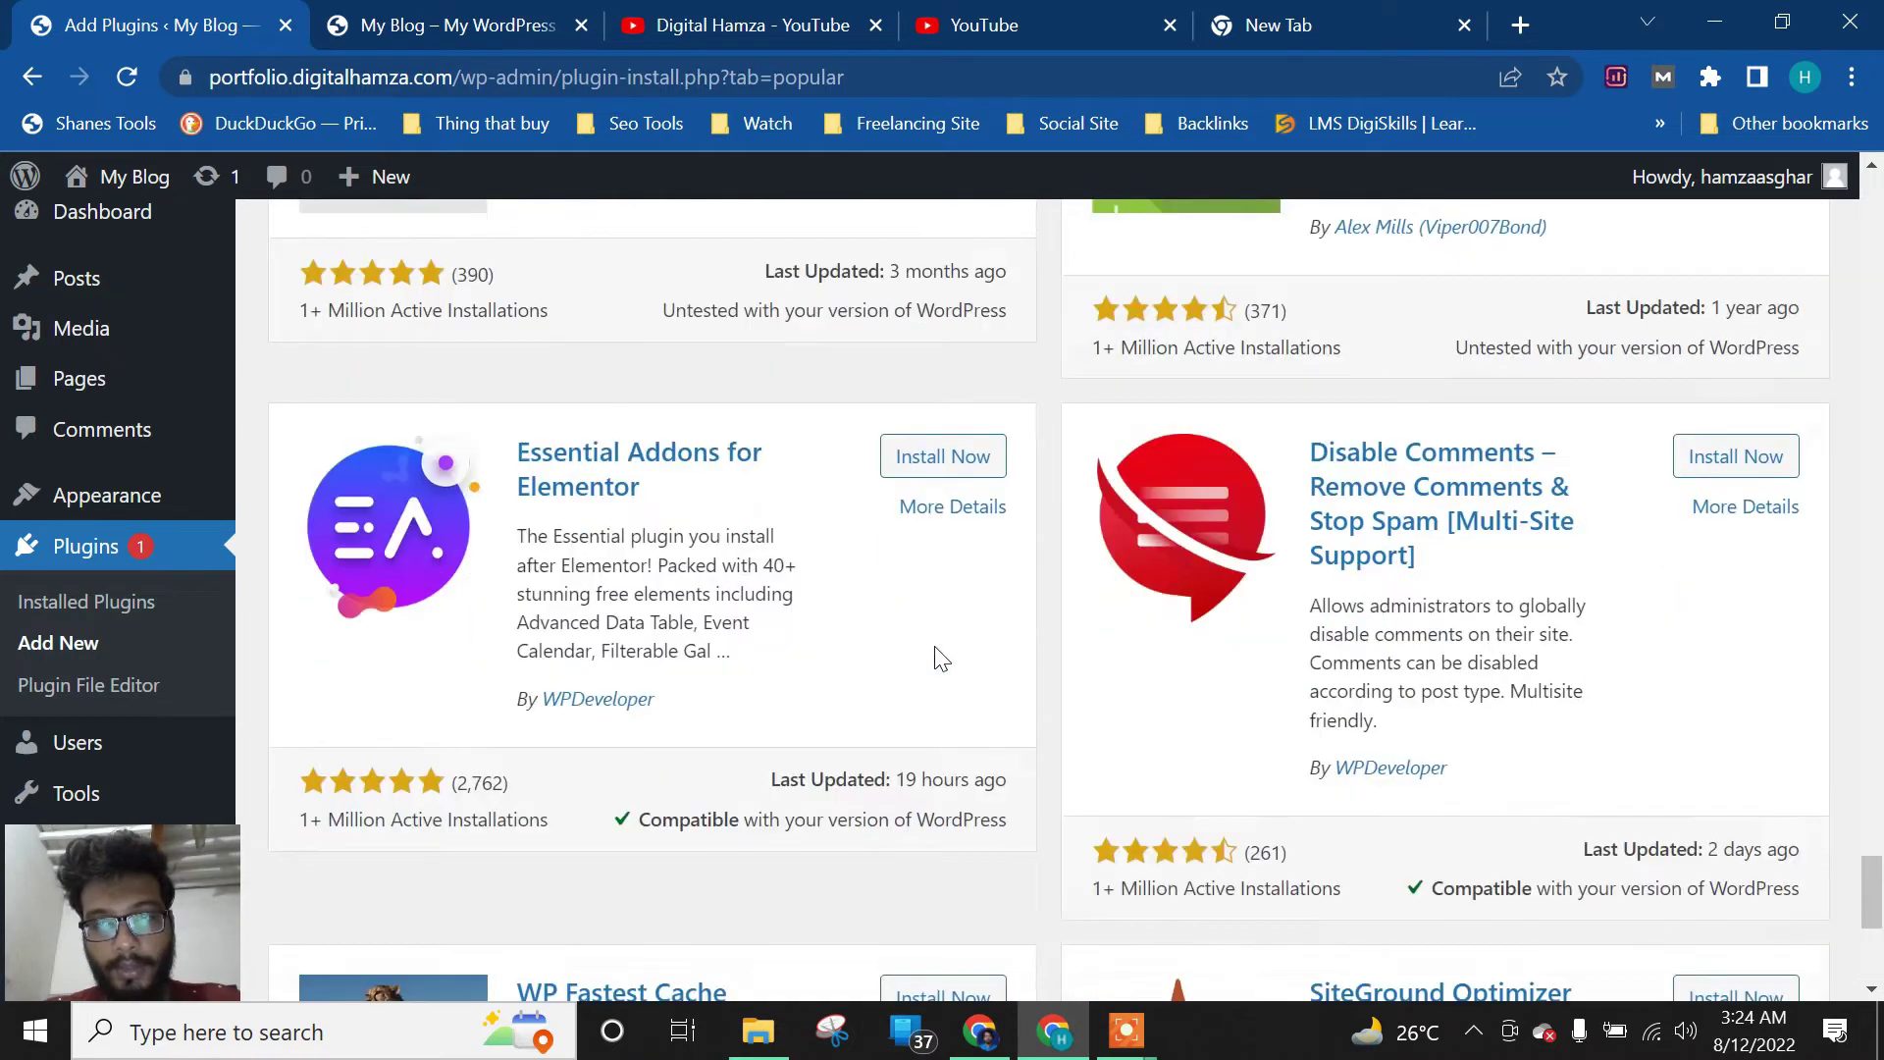
pyautogui.click(945, 448)
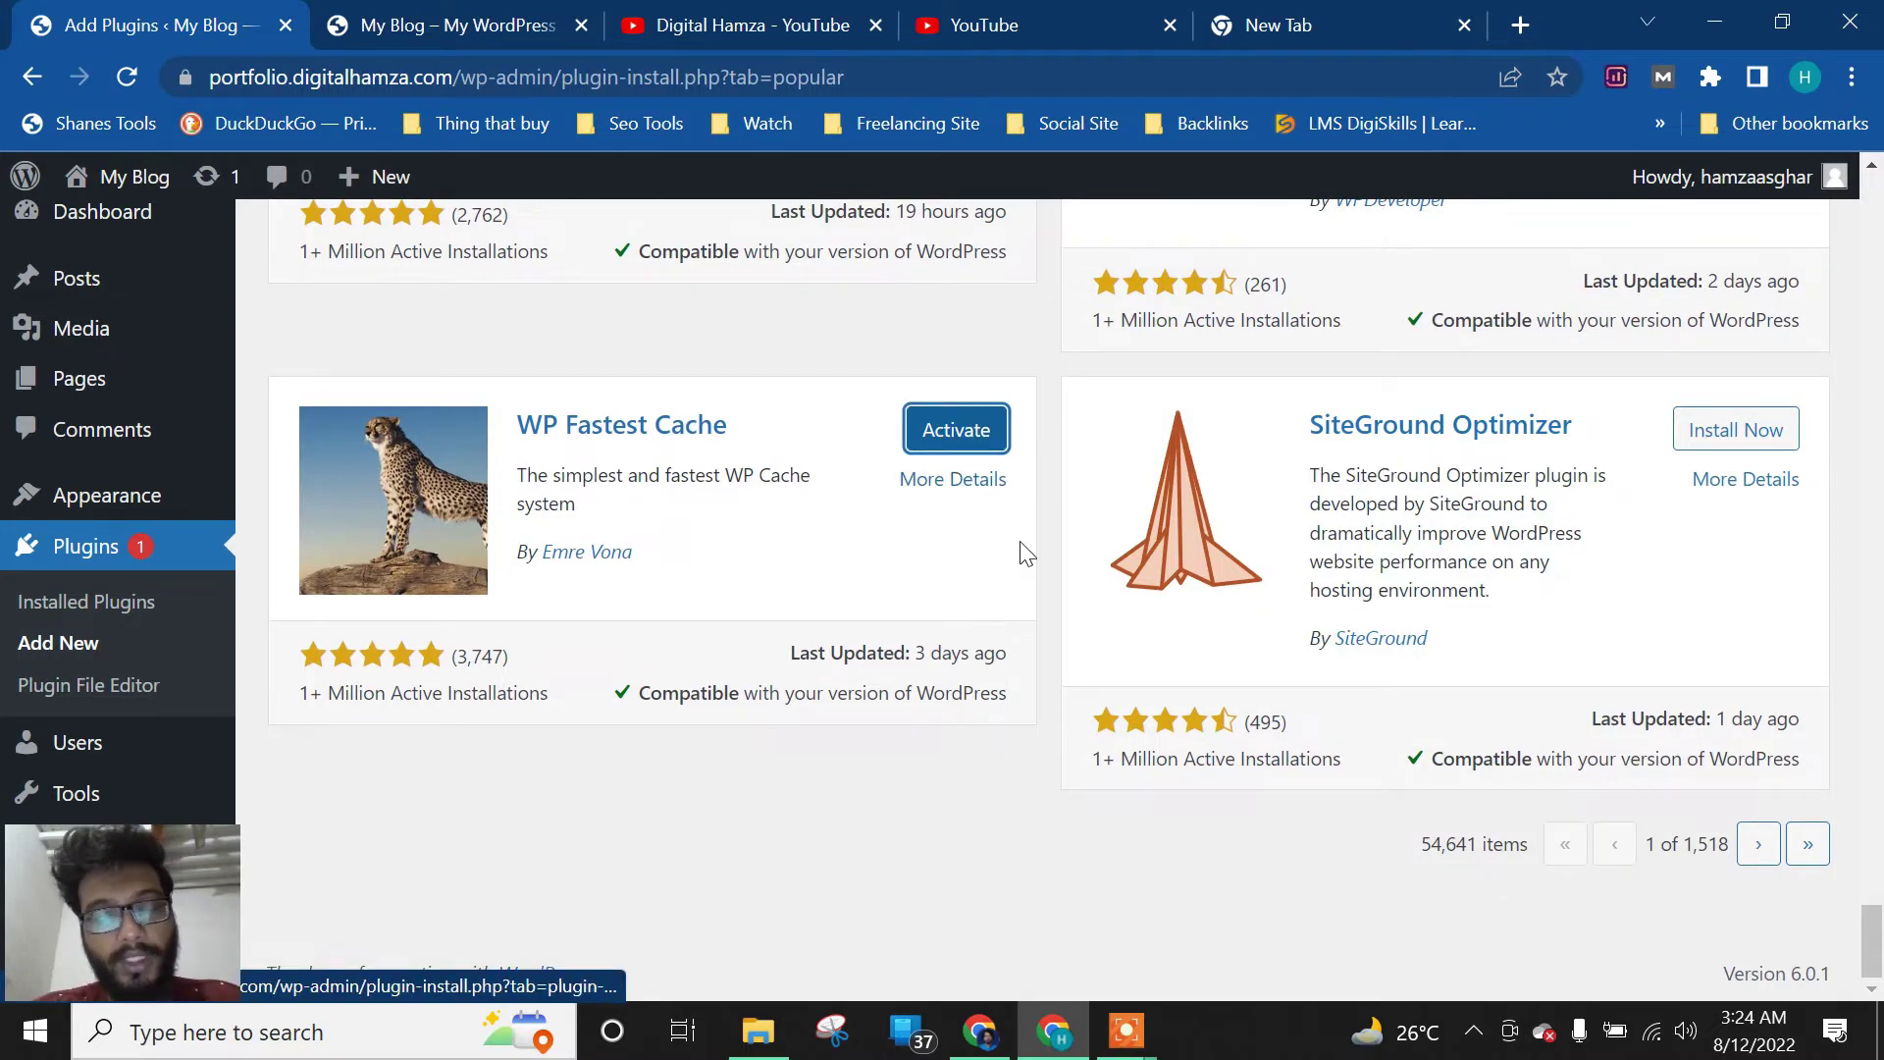
# Switch to the featured plugins and look through them and the popular tags
pyautogui.scroll(20, 1027, 557)
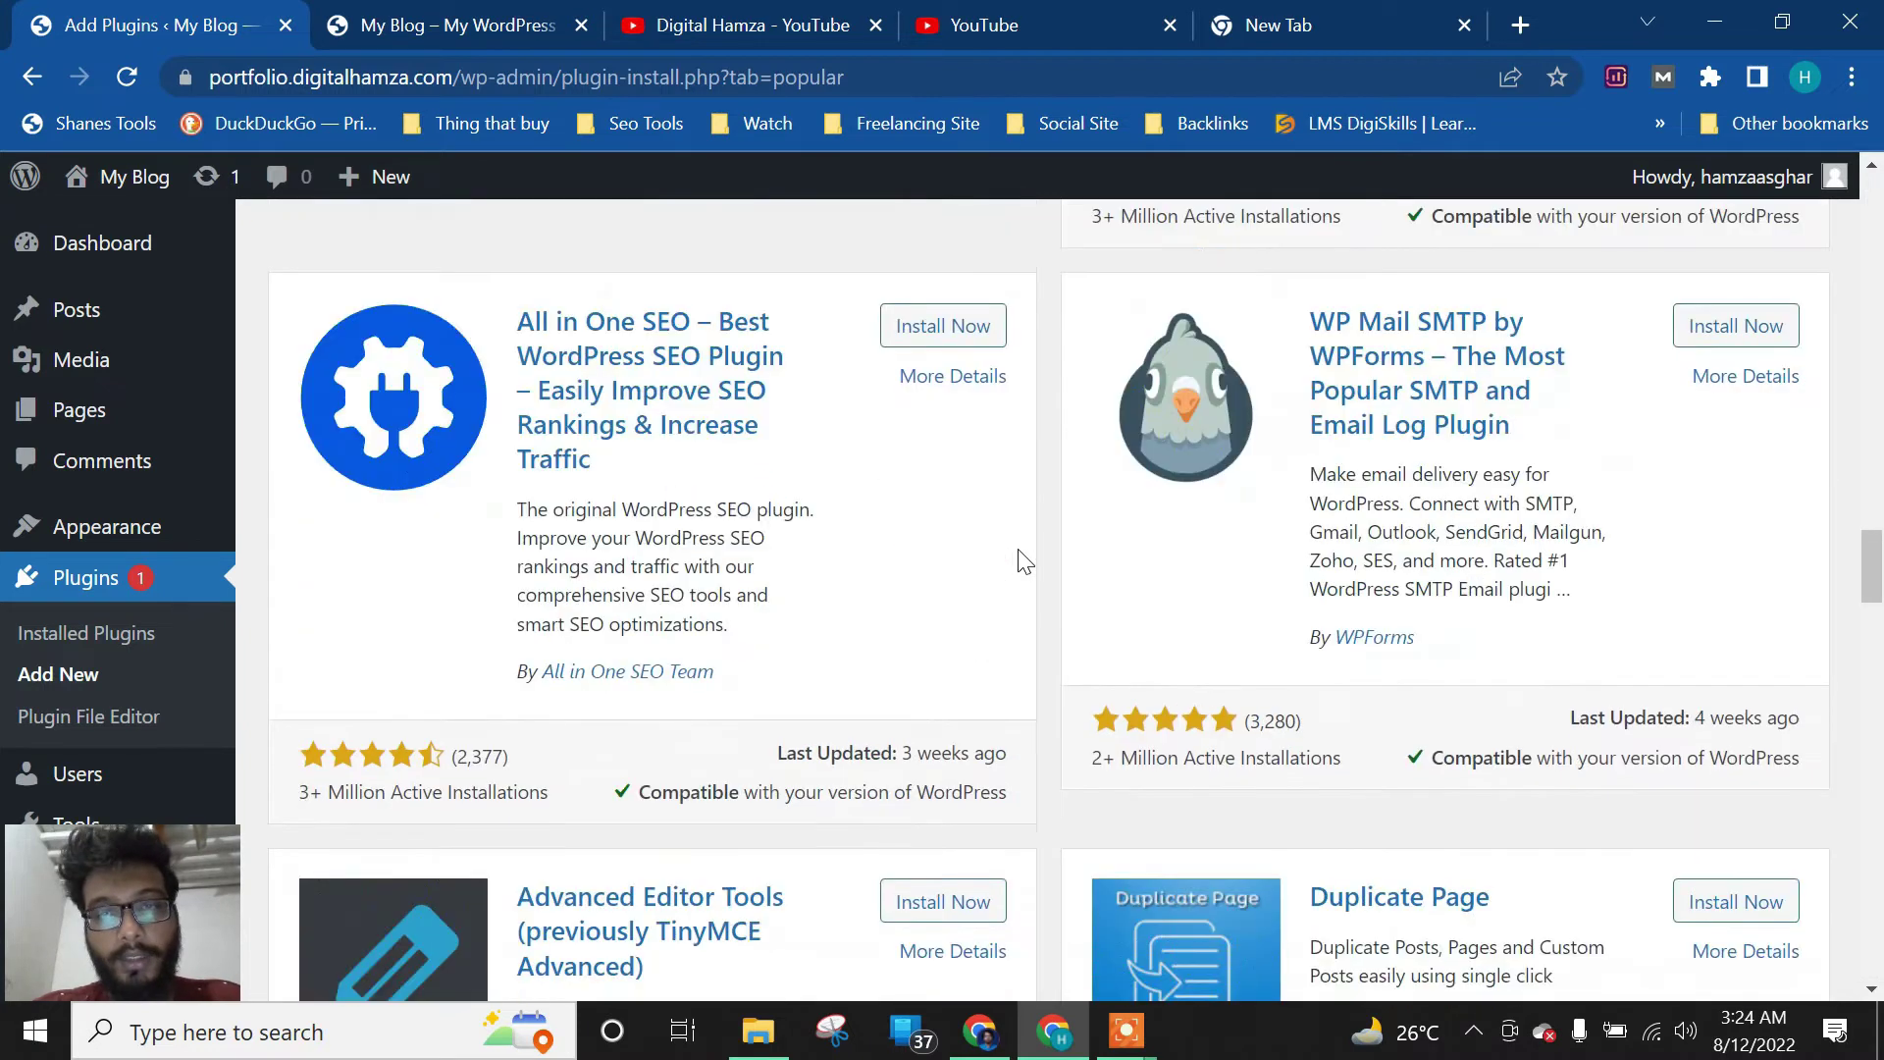
pyautogui.scroll(8, 1027, 557)
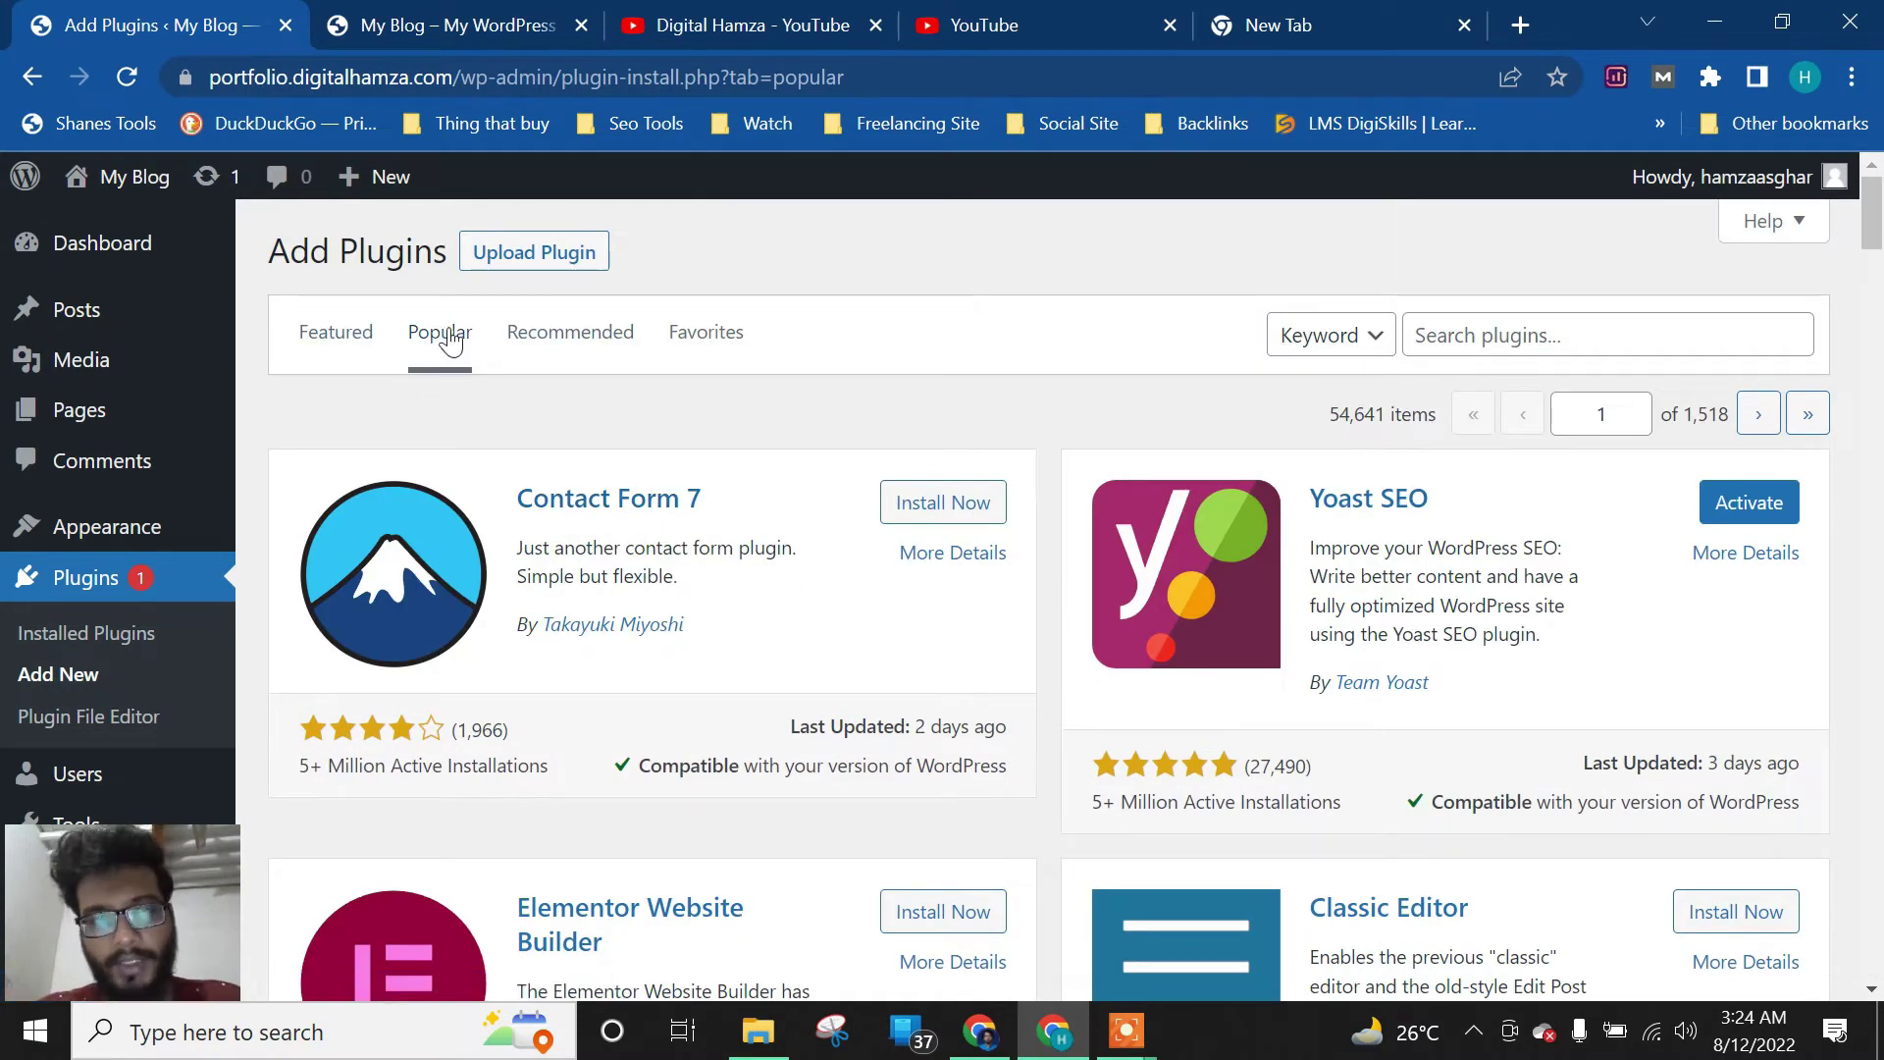
pyautogui.click(362, 339)
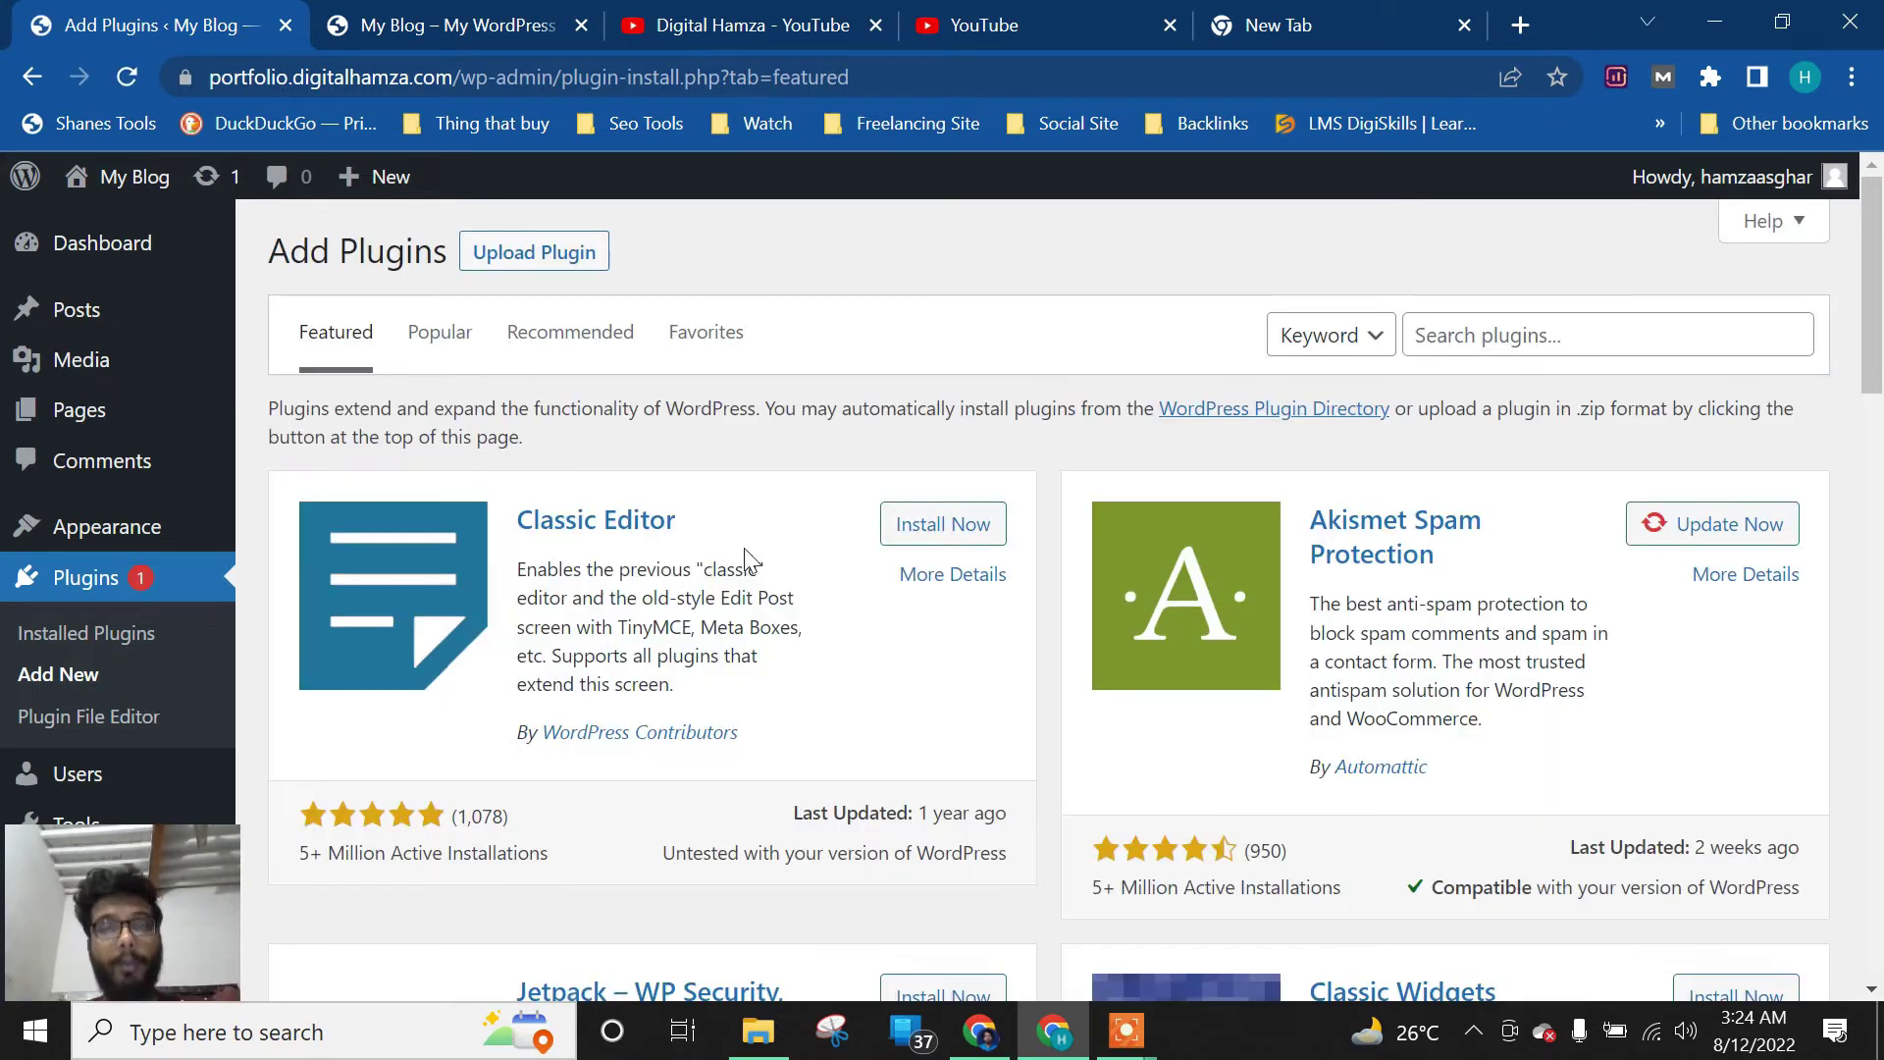
pyautogui.scroll(-15, 637, 579)
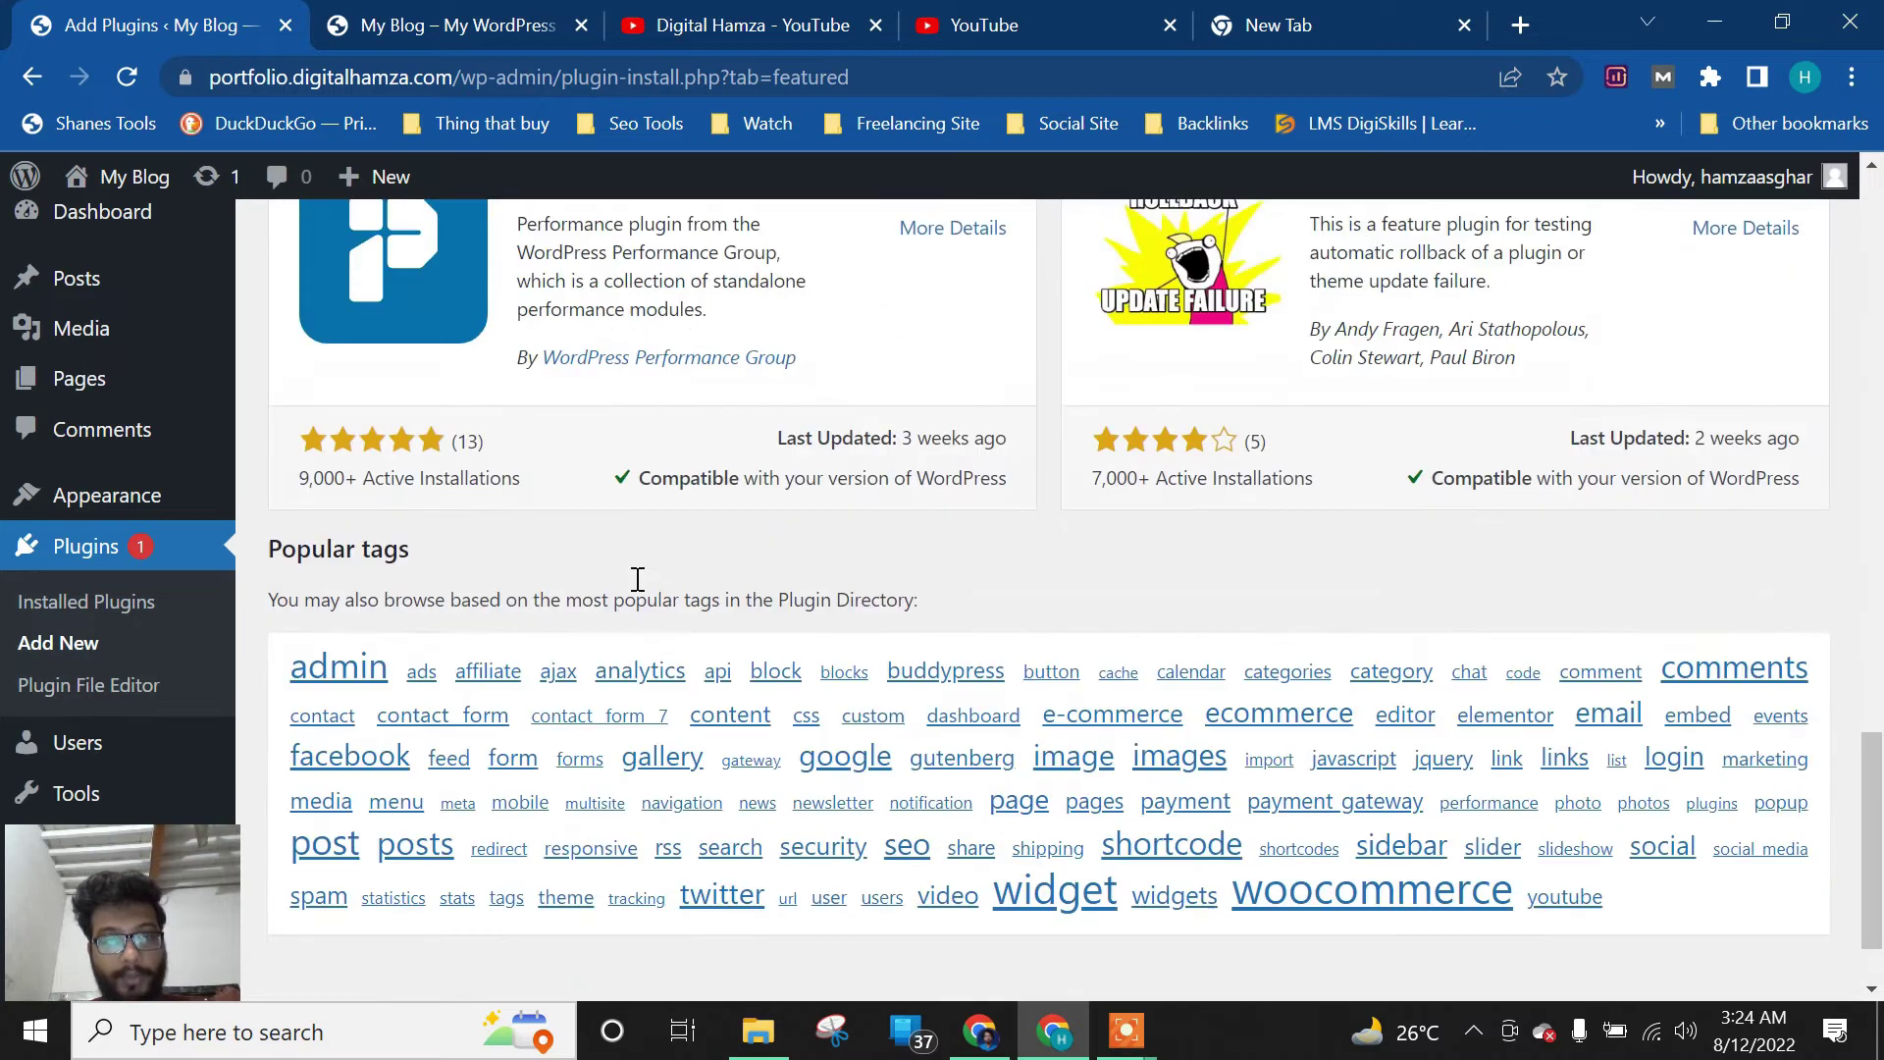
pyautogui.scroll(4, 638, 579)
pyautogui.scroll(15, 800, 620)
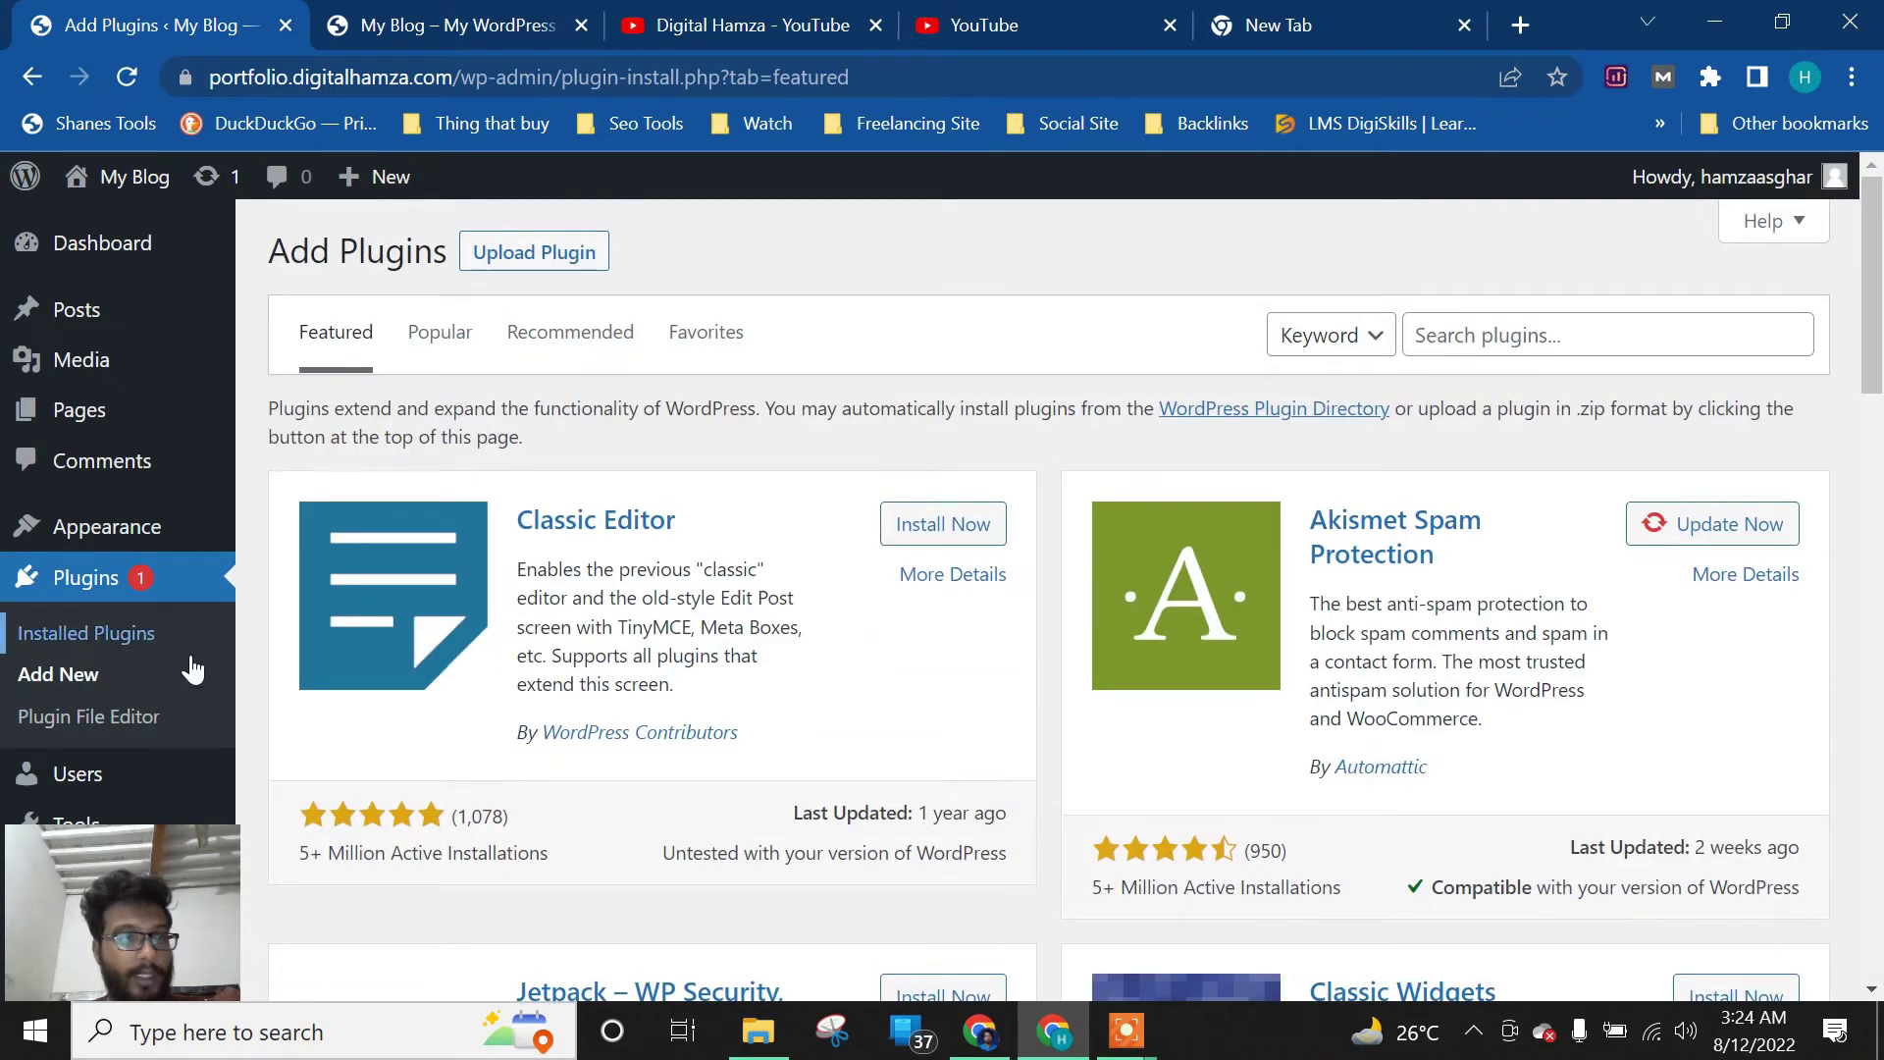
# Activate Yoast SEO from the installed plugins and start its first-time configuration
pyautogui.scroll(-1, 190, 668)
pyautogui.scroll(-1, 59, 643)
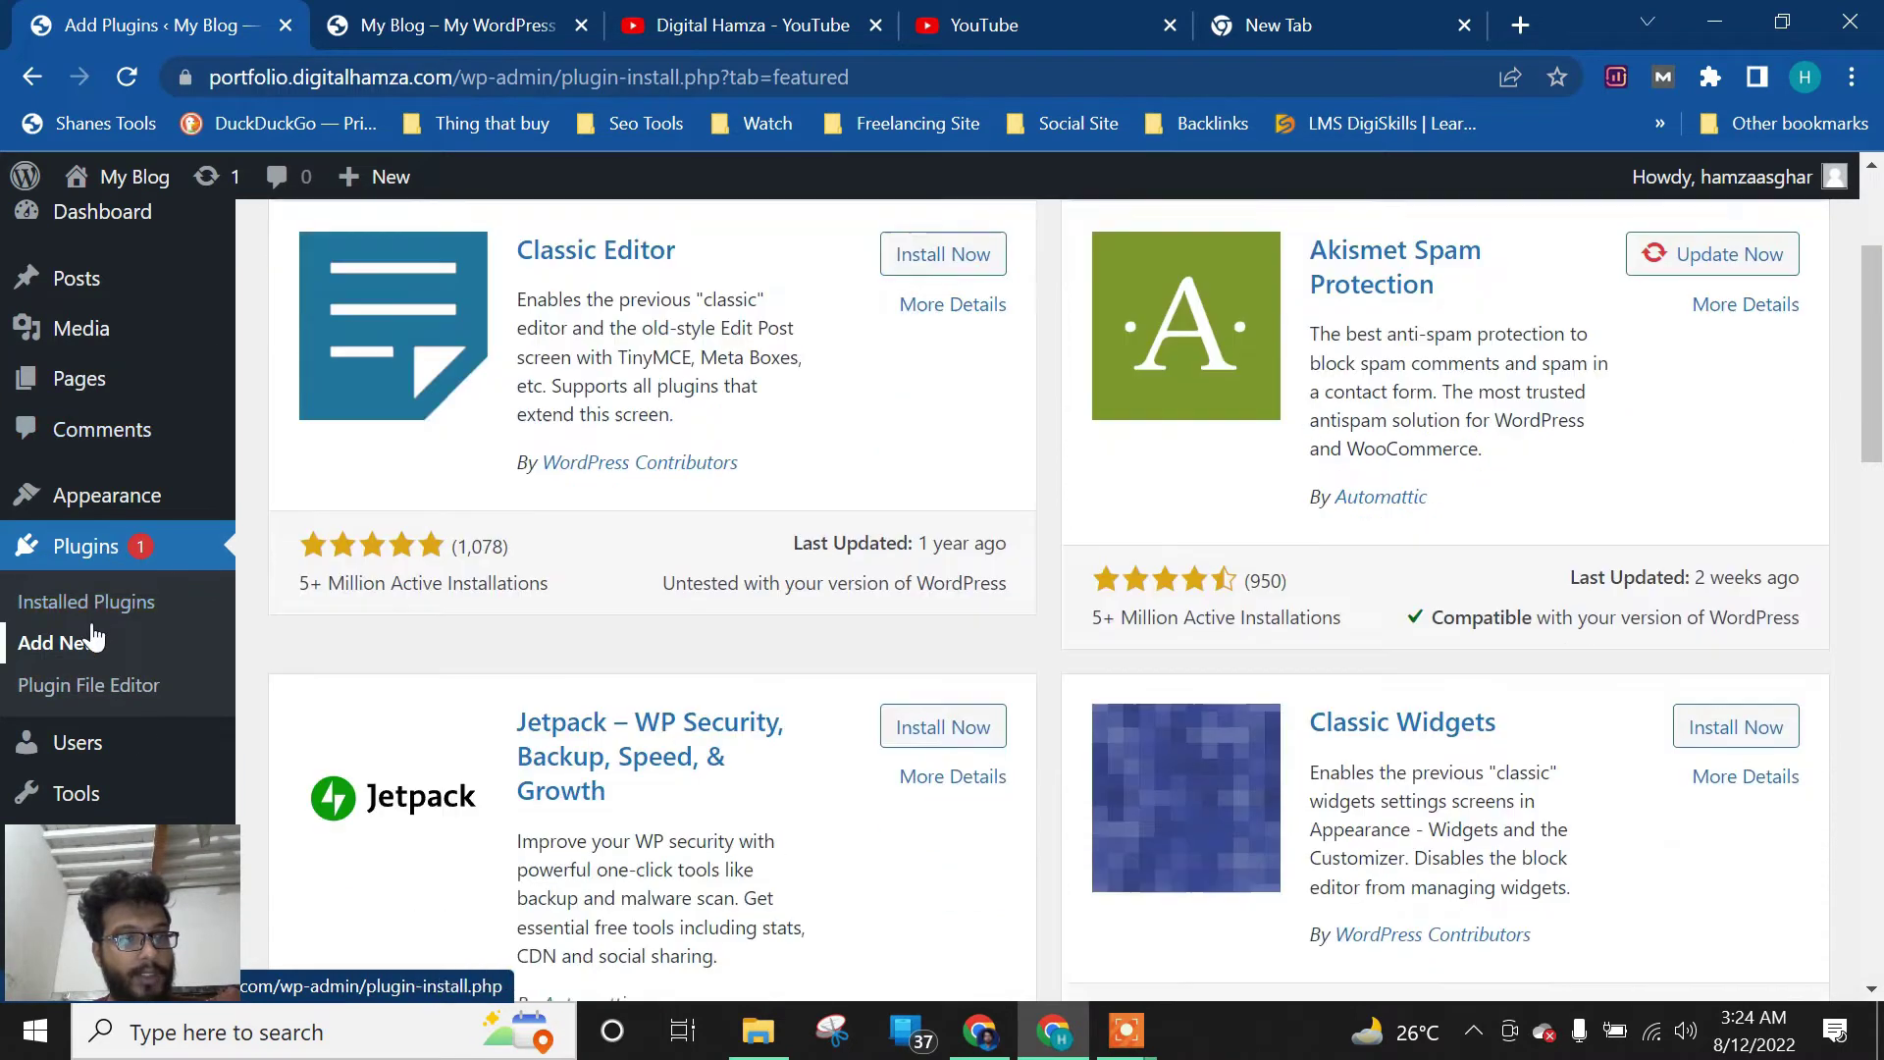
pyautogui.click(100, 607)
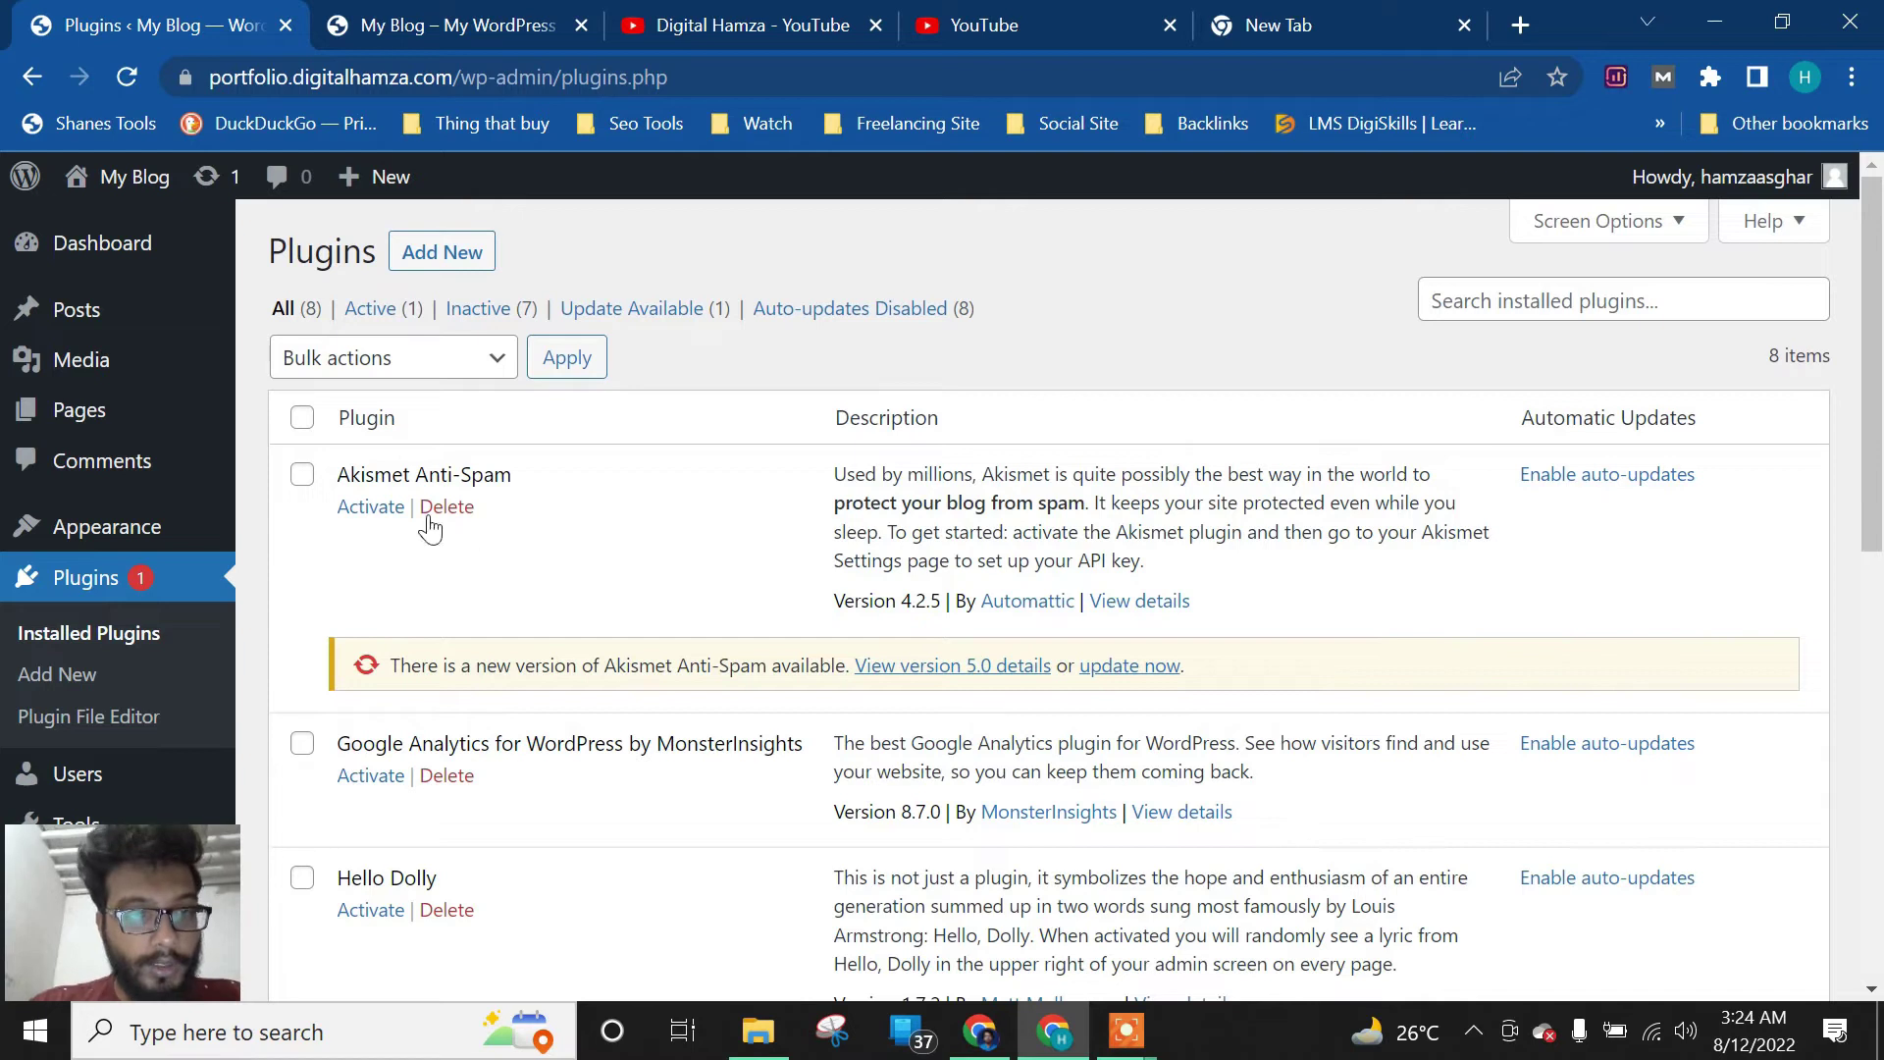
pyautogui.scroll(-3, 496, 488)
pyautogui.scroll(-2, 638, 726)
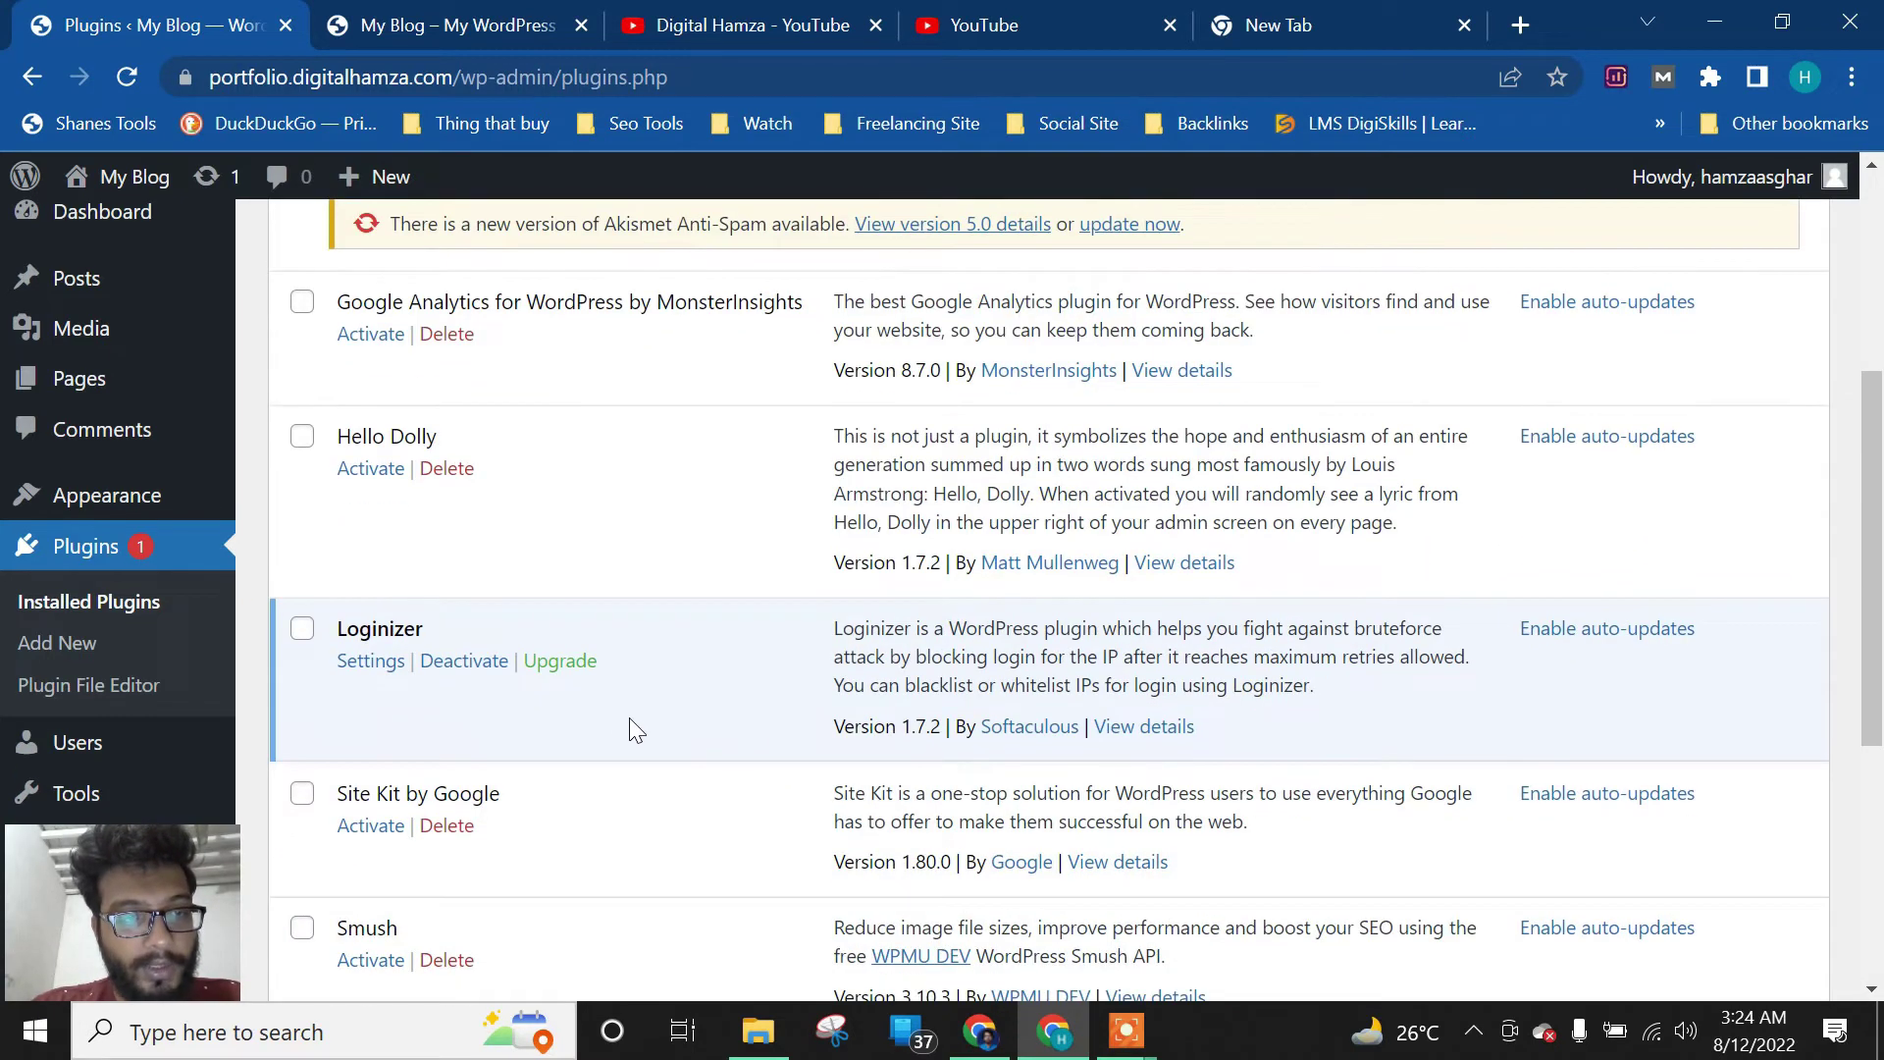
pyautogui.scroll(-6, 446, 488)
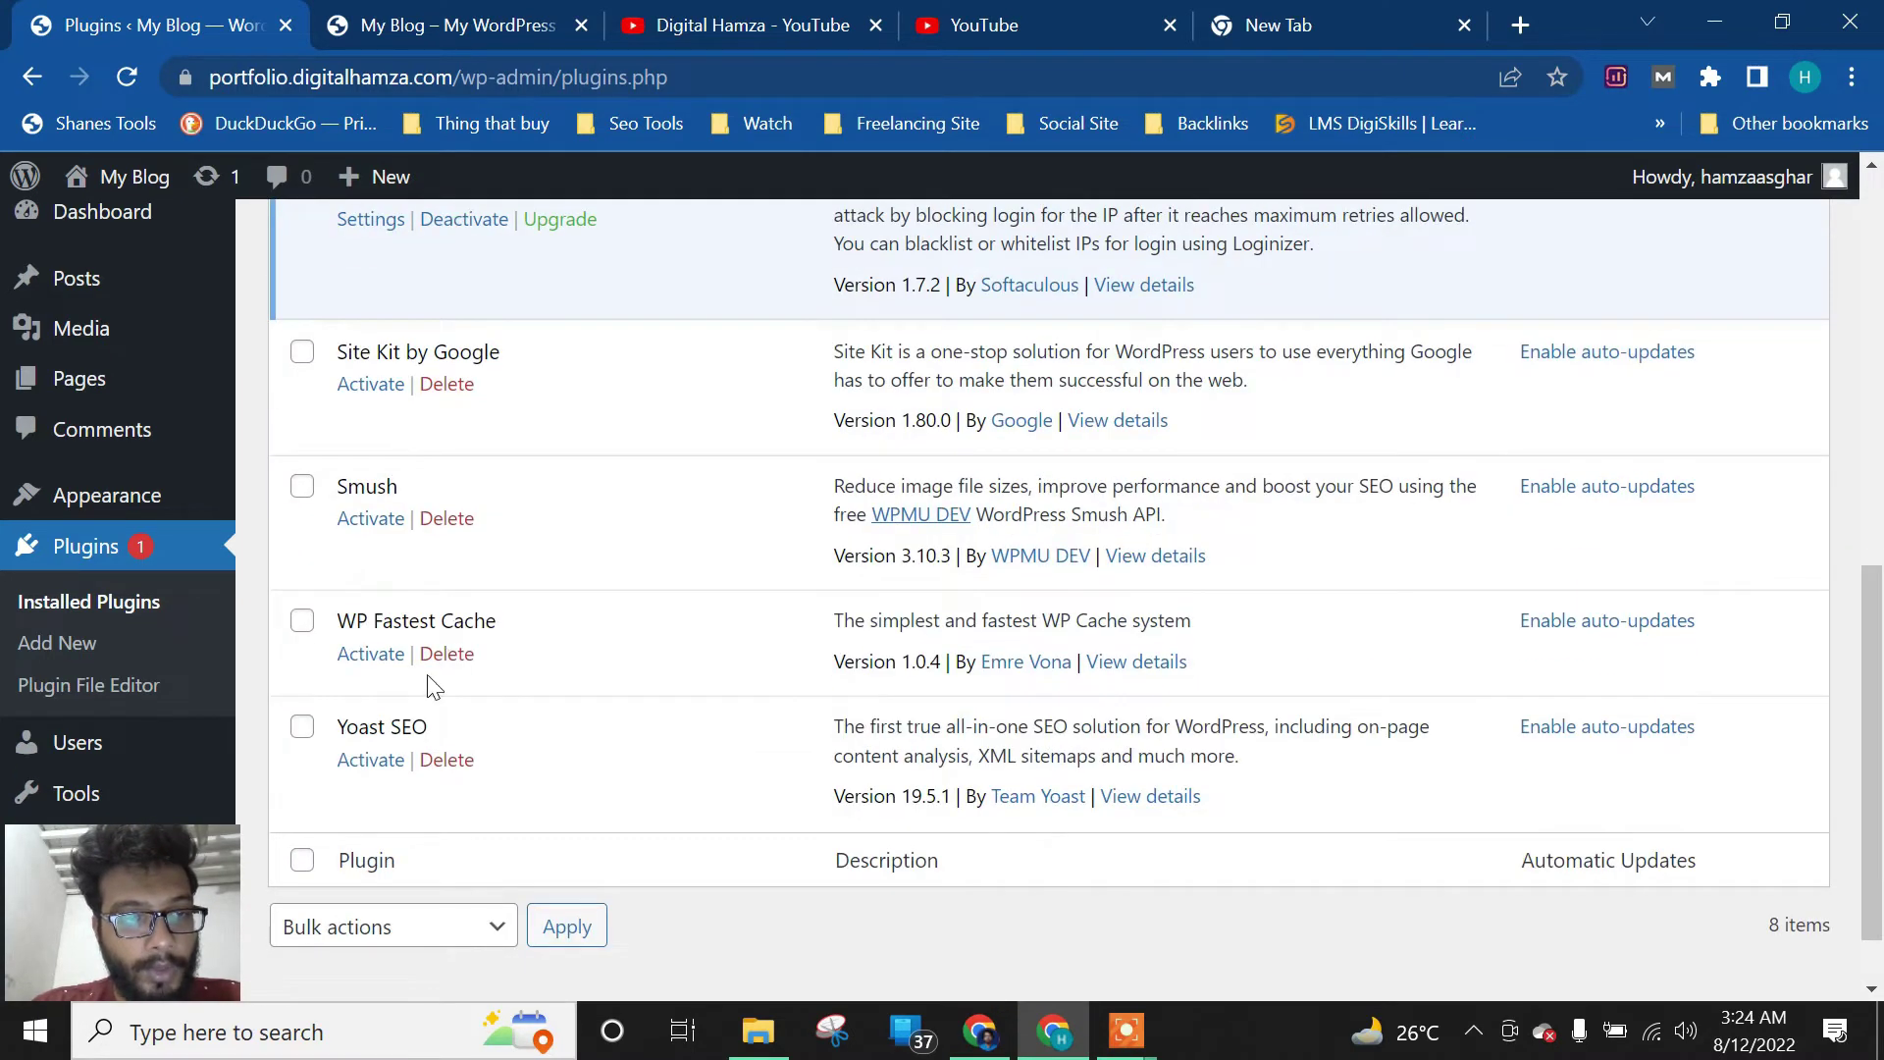
pyautogui.click(373, 764)
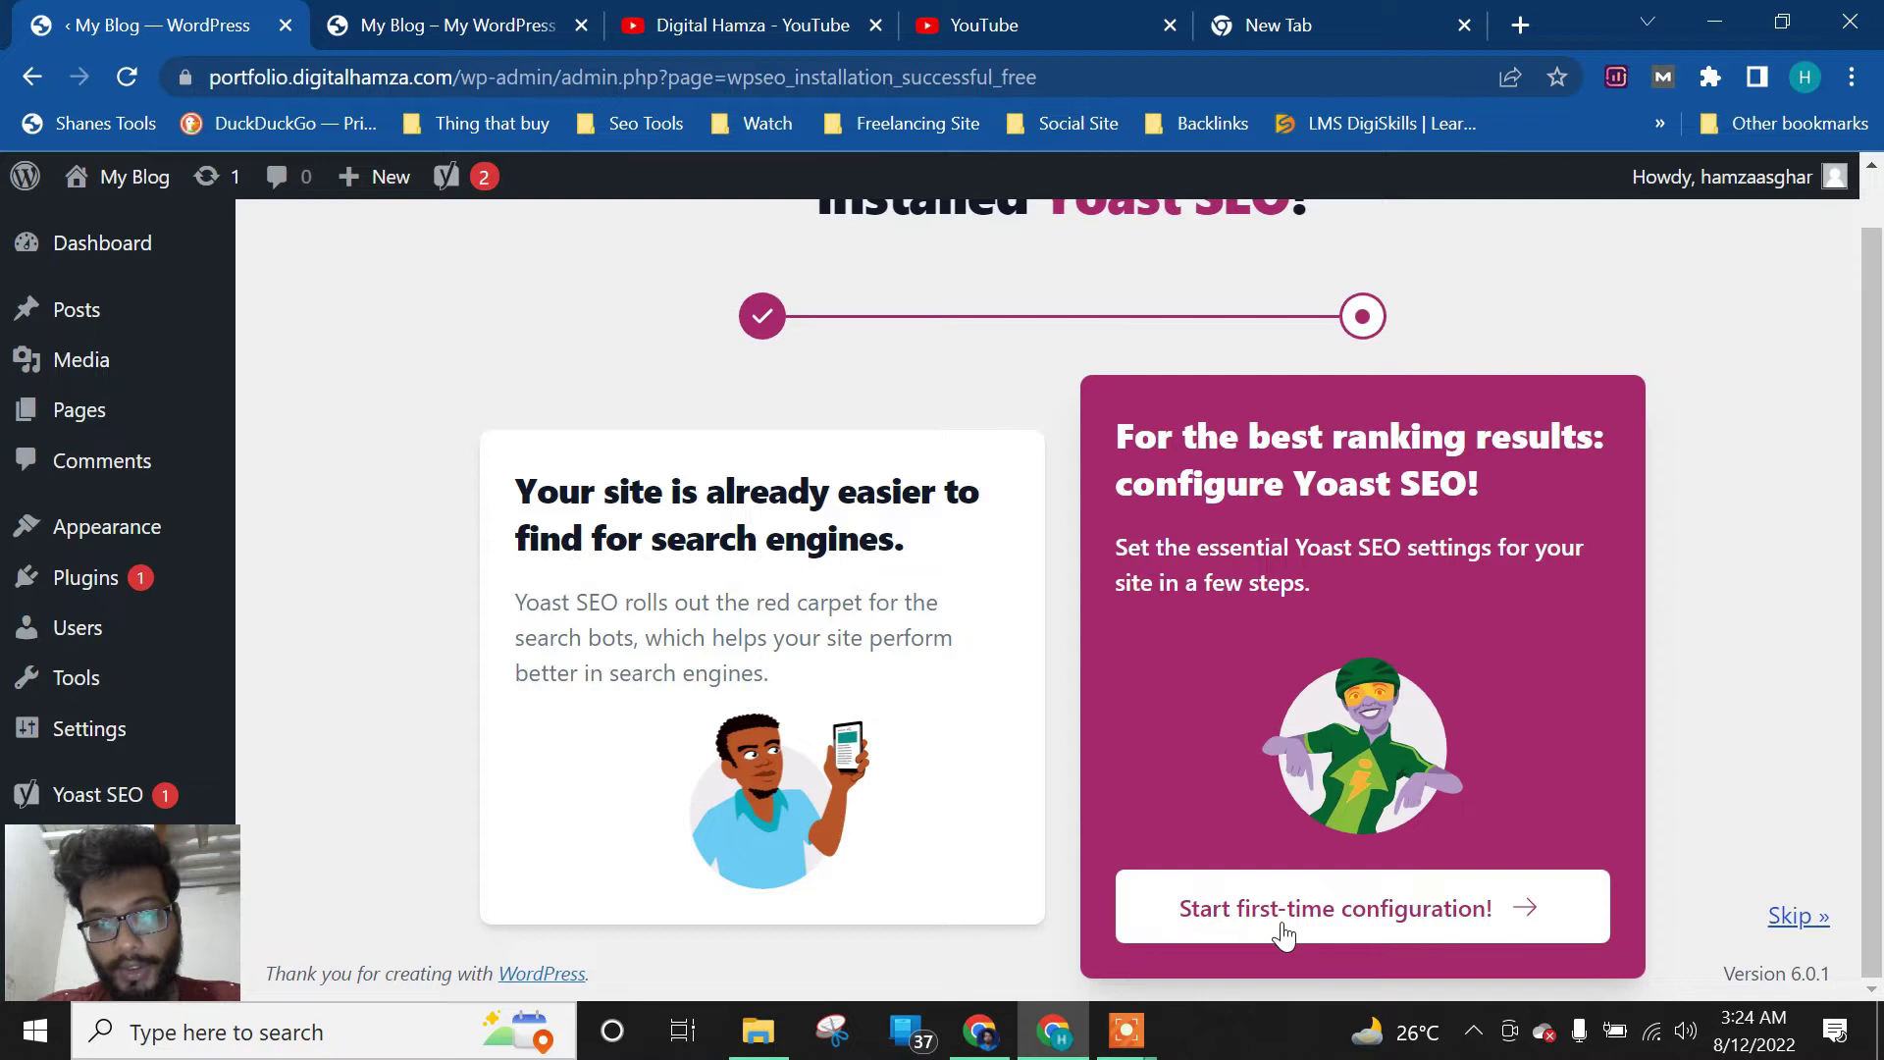
pyautogui.click(1337, 907)
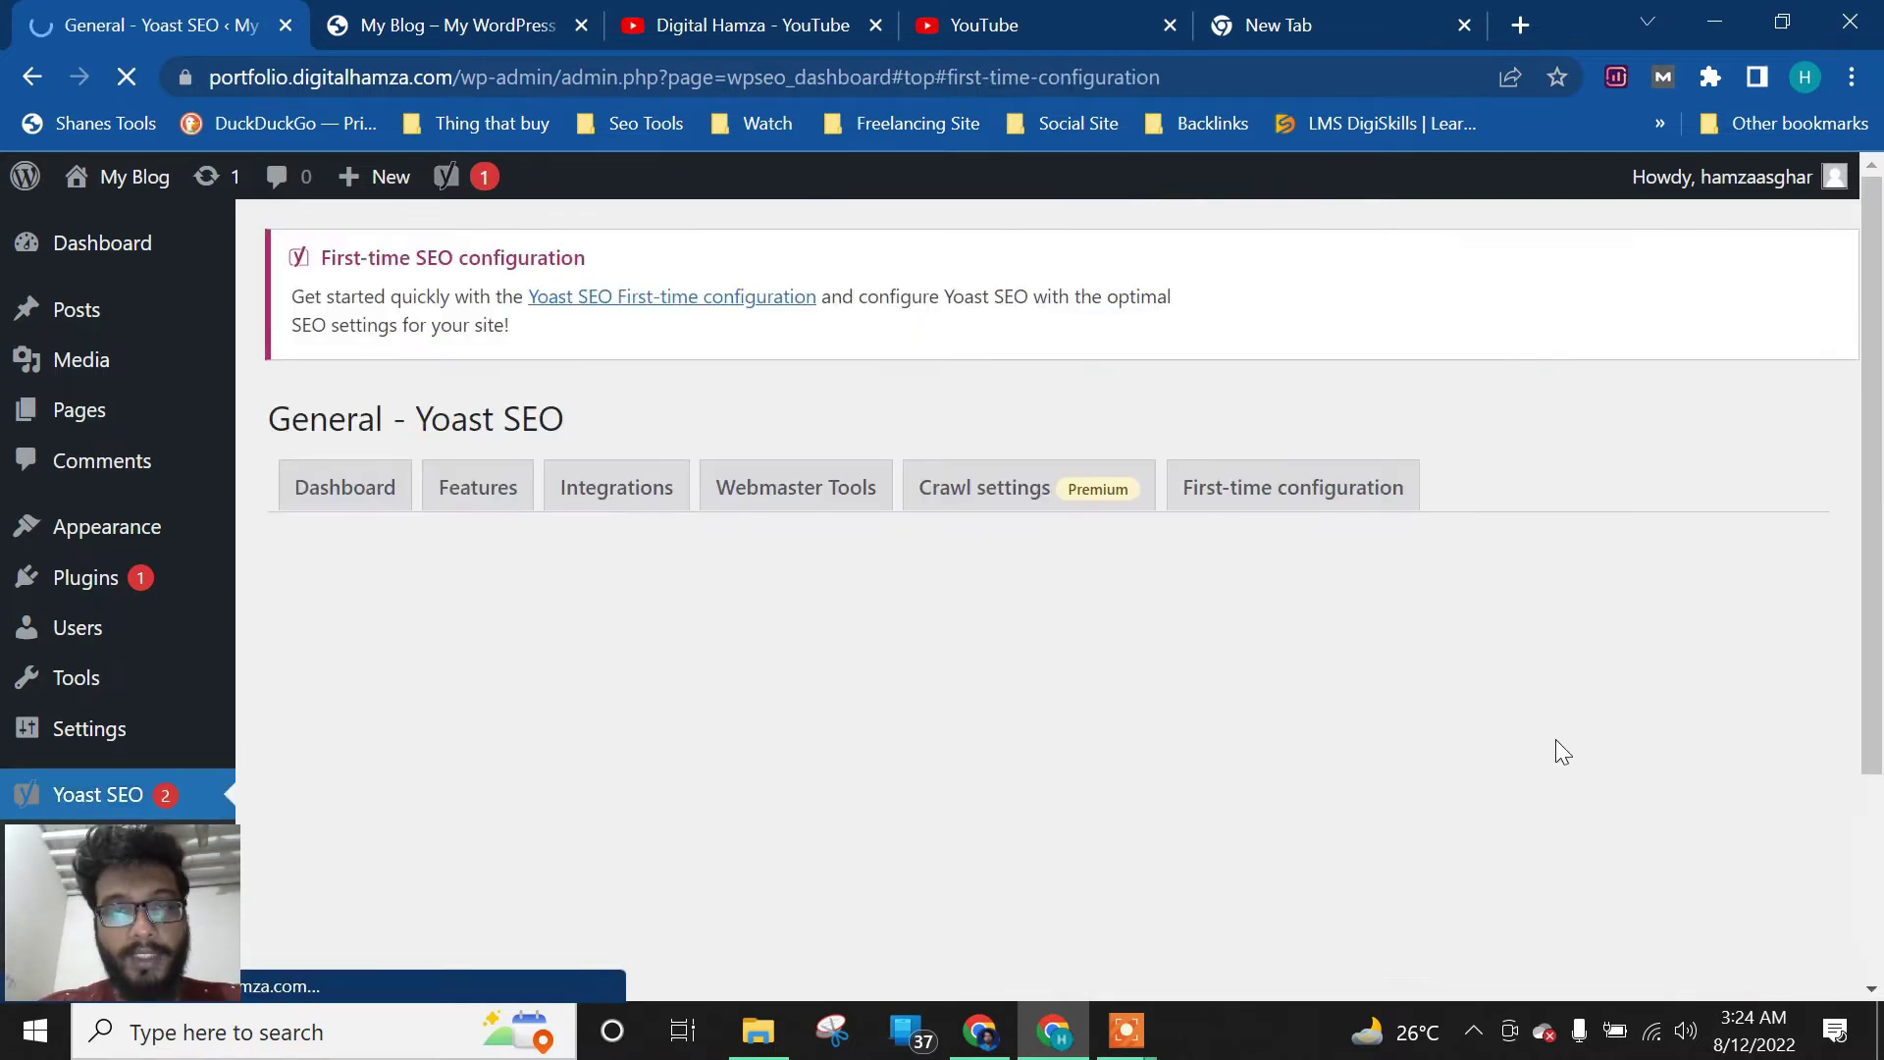
# Review the SEO data optimization stage of the first-time configuration and continue to site representation
pyautogui.scroll(-3, 945, 603)
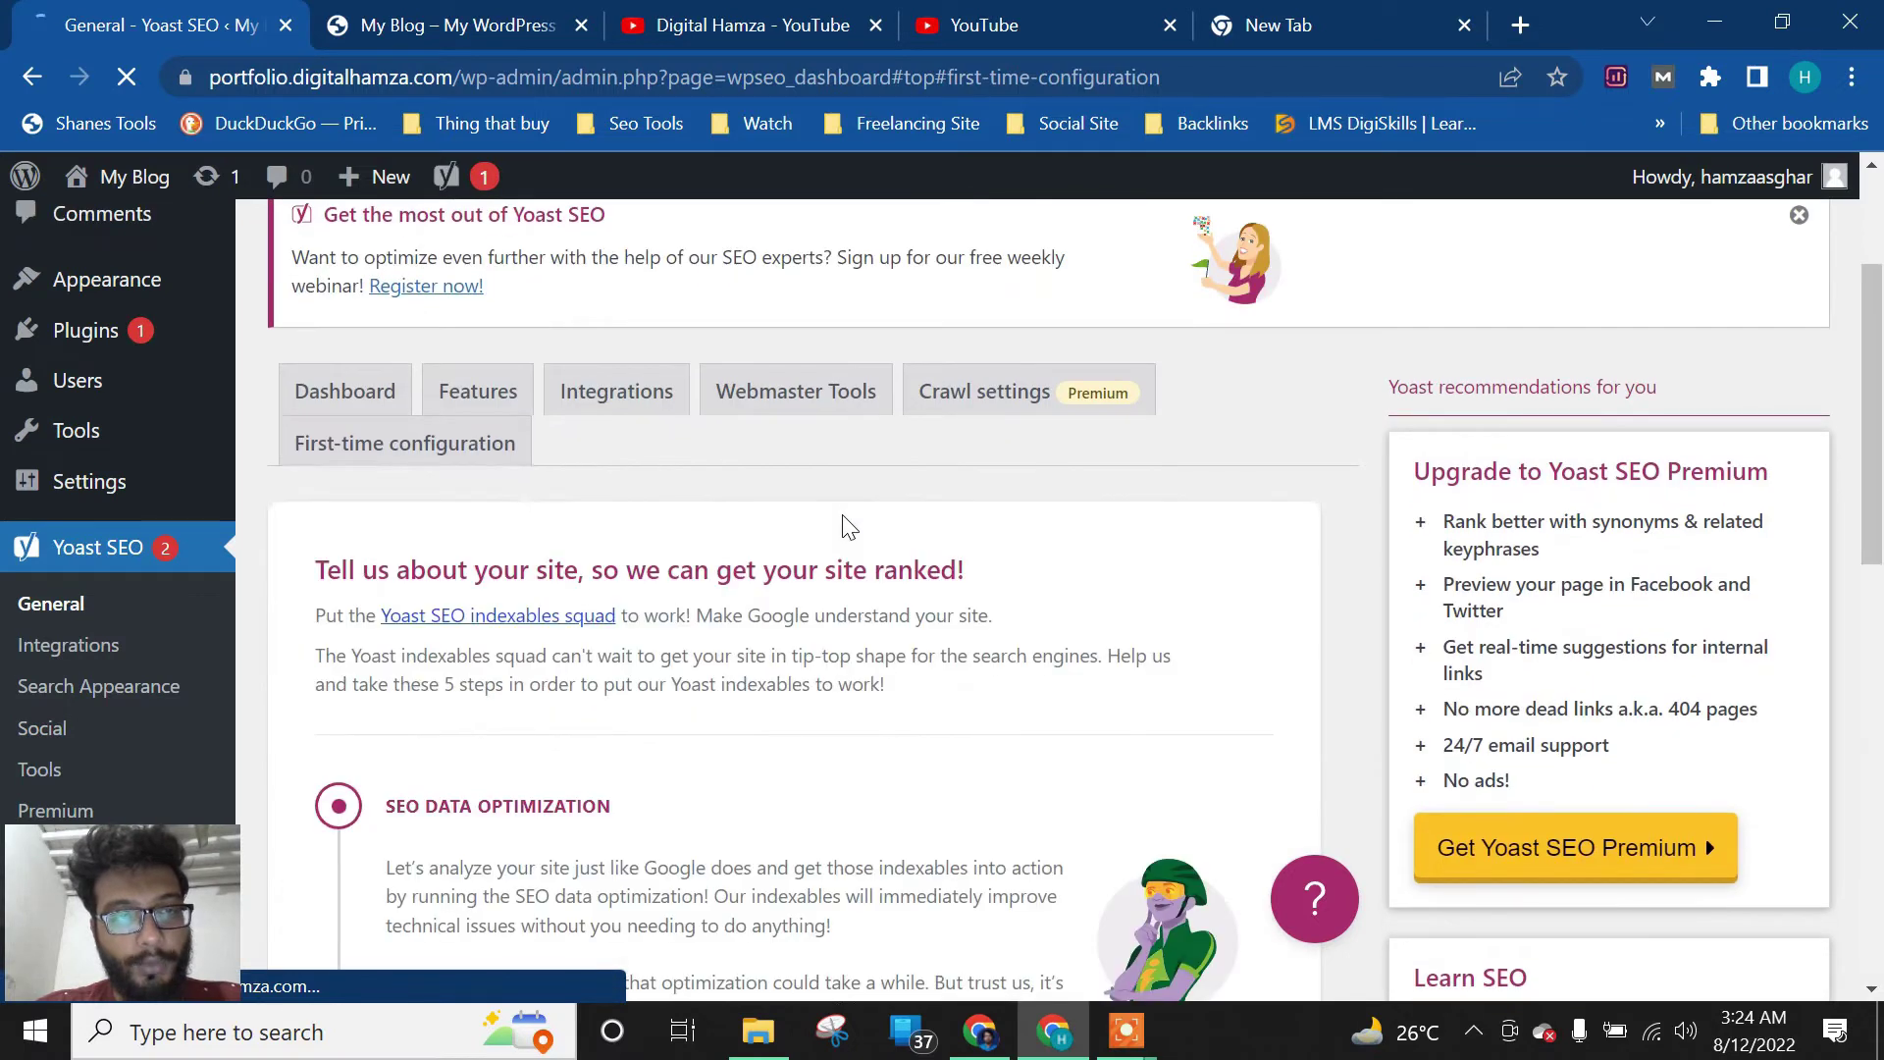
pyautogui.scroll(-3, 668, 643)
pyautogui.scroll(-3, 647, 668)
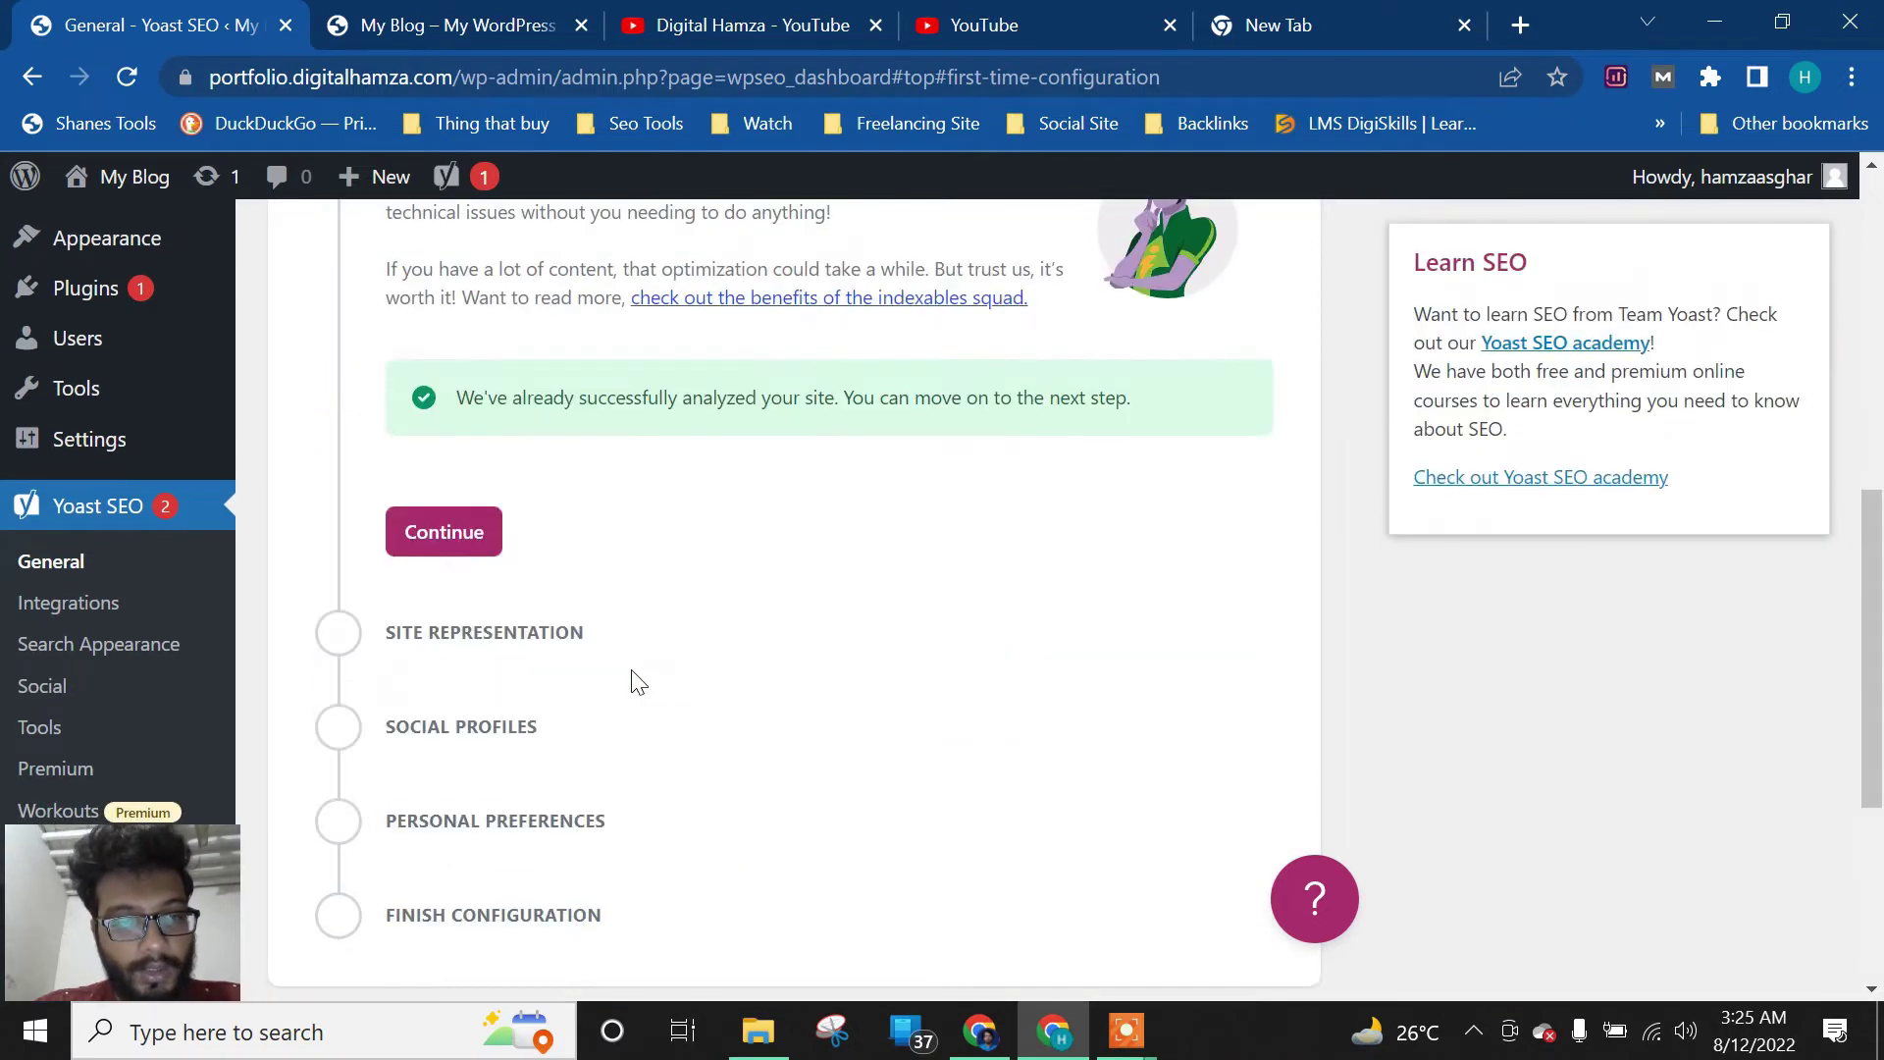
pyautogui.scroll(1, 631, 681)
pyautogui.click(480, 693)
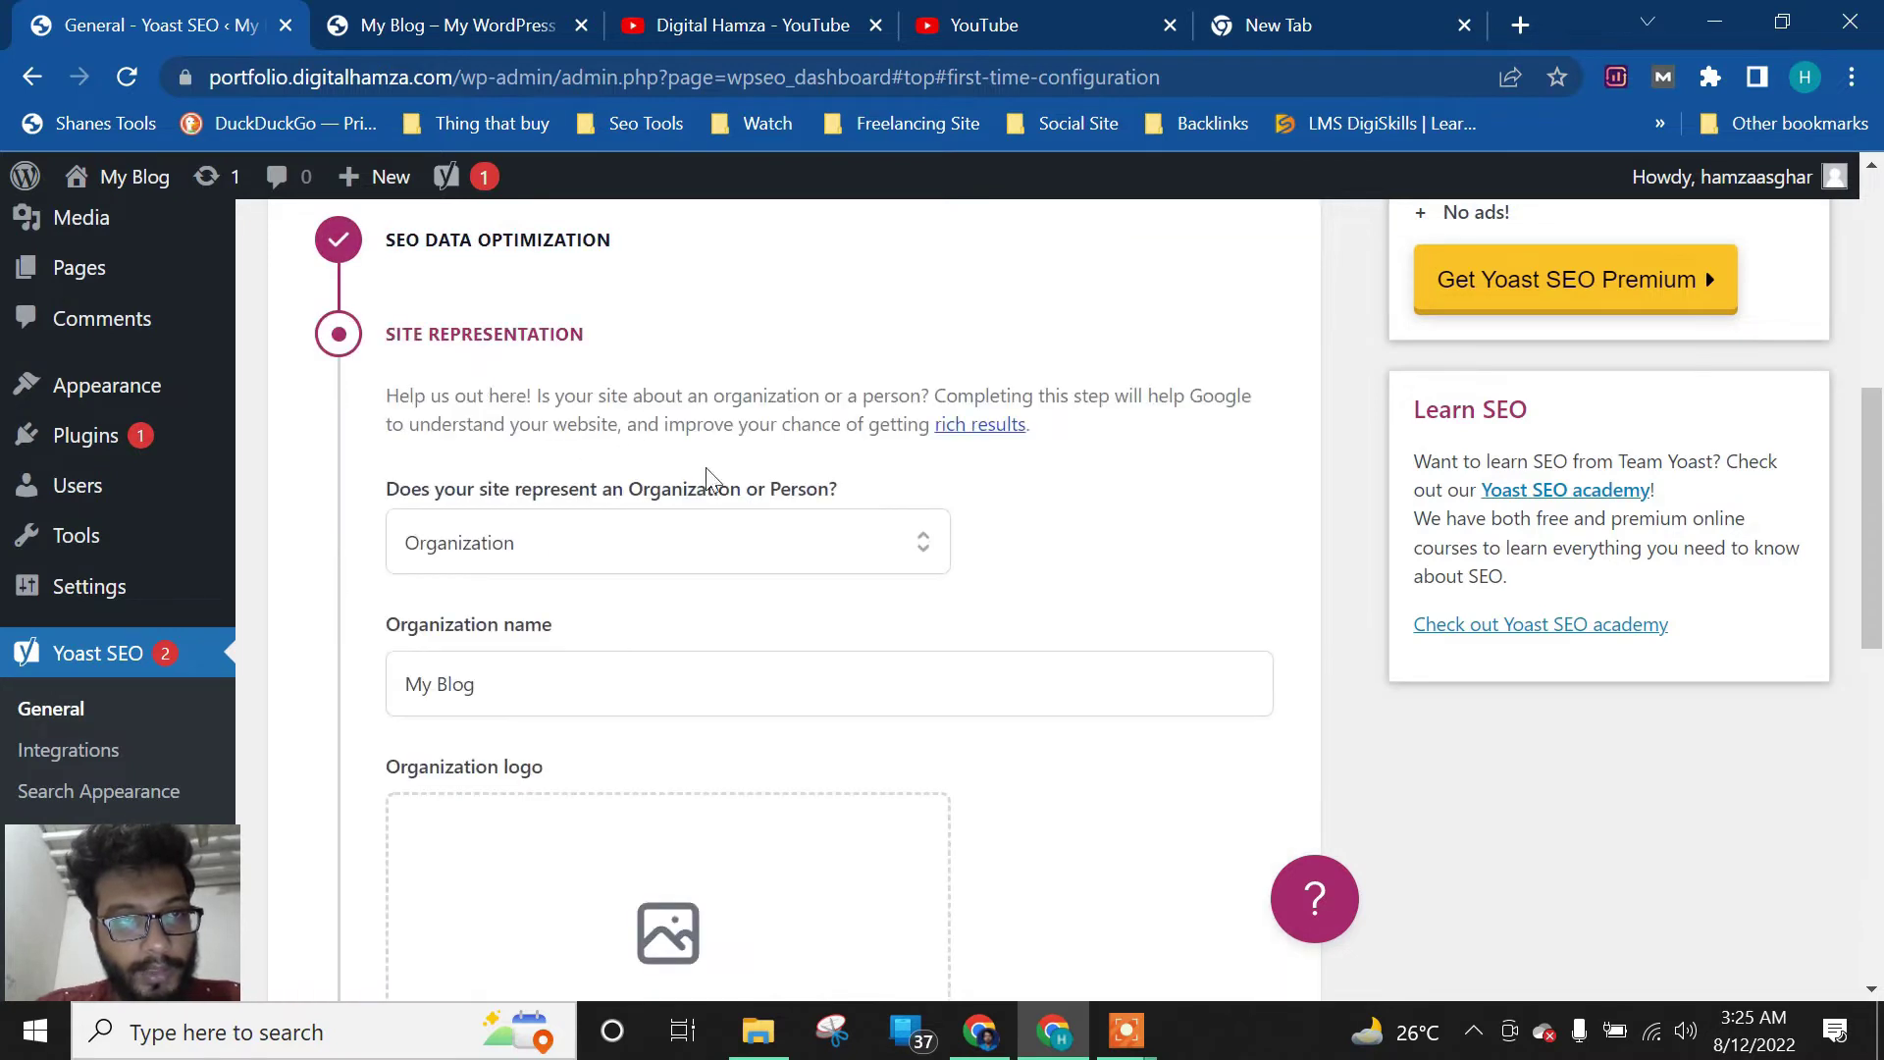
# Set the site to represent a Person, choose the site owner's user account as the name, and save the site representation
pyautogui.click(557, 550)
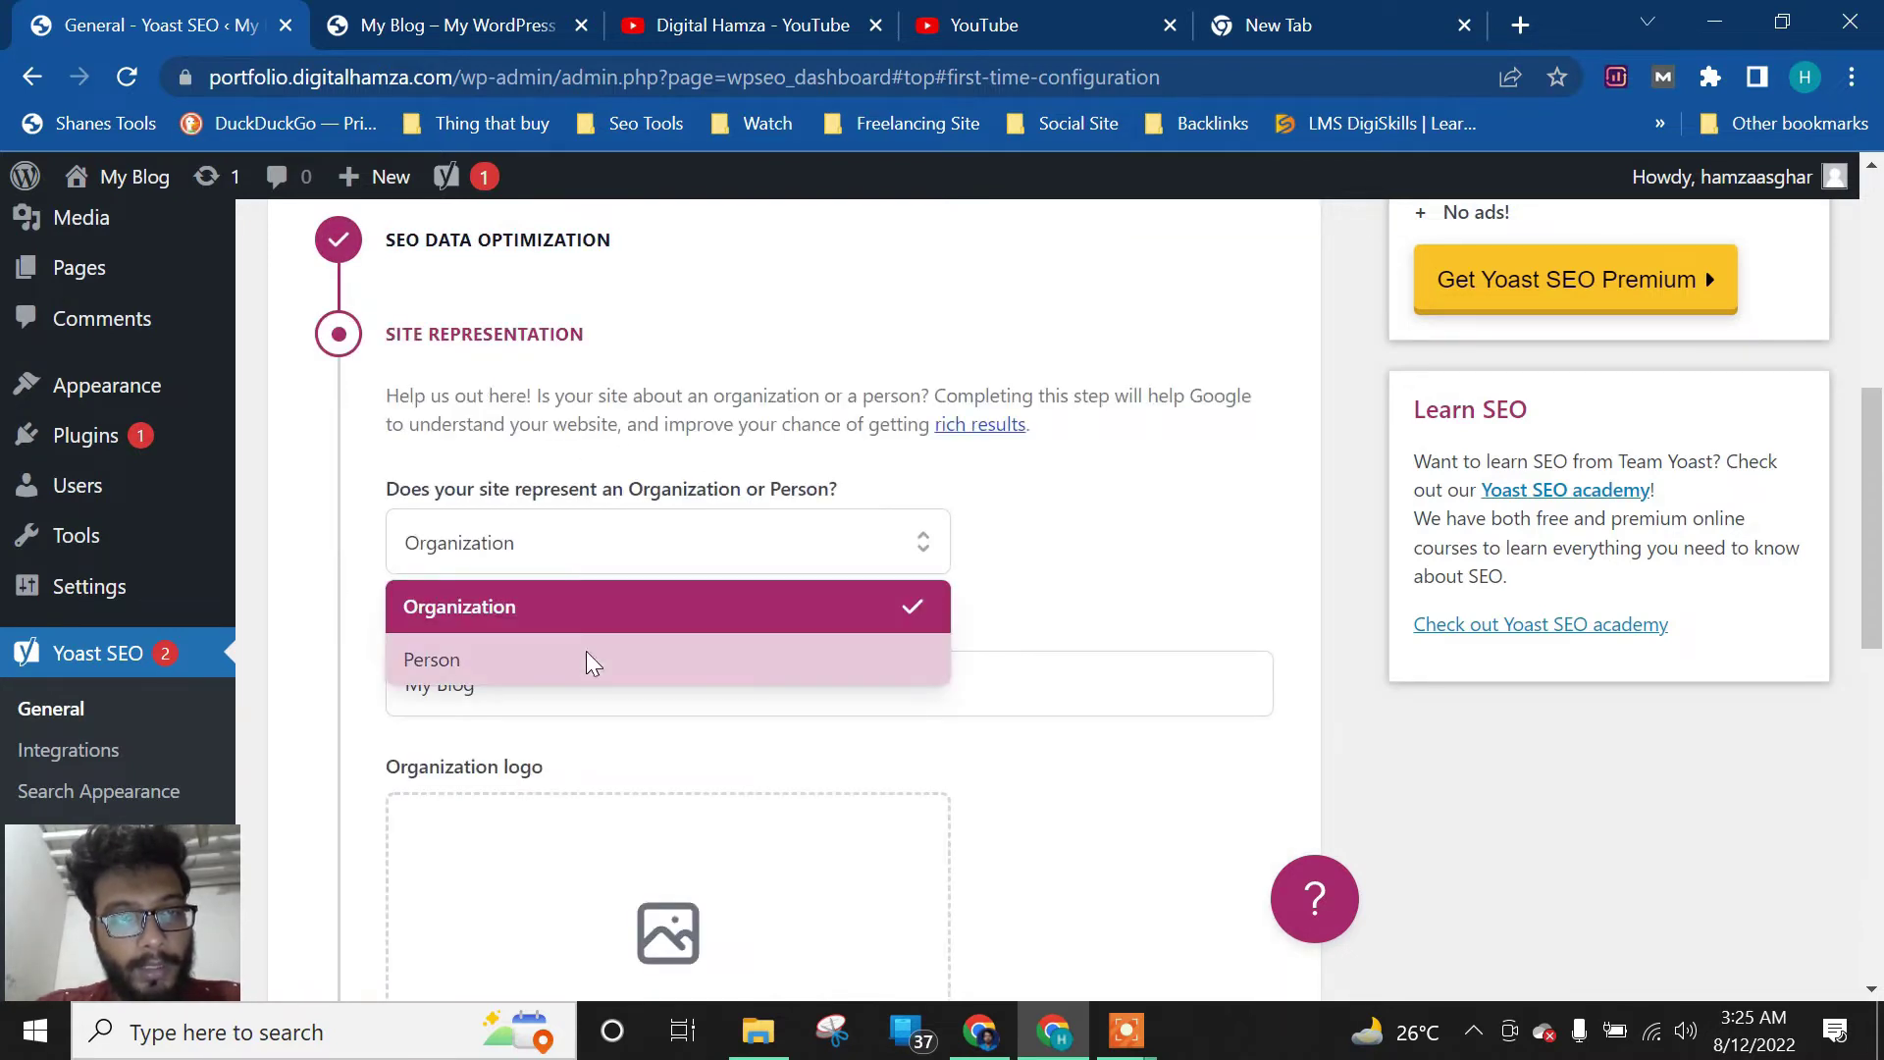
pyautogui.click(609, 660)
pyautogui.scroll(-3, 749, 438)
pyautogui.click(757, 378)
pyautogui.click(715, 446)
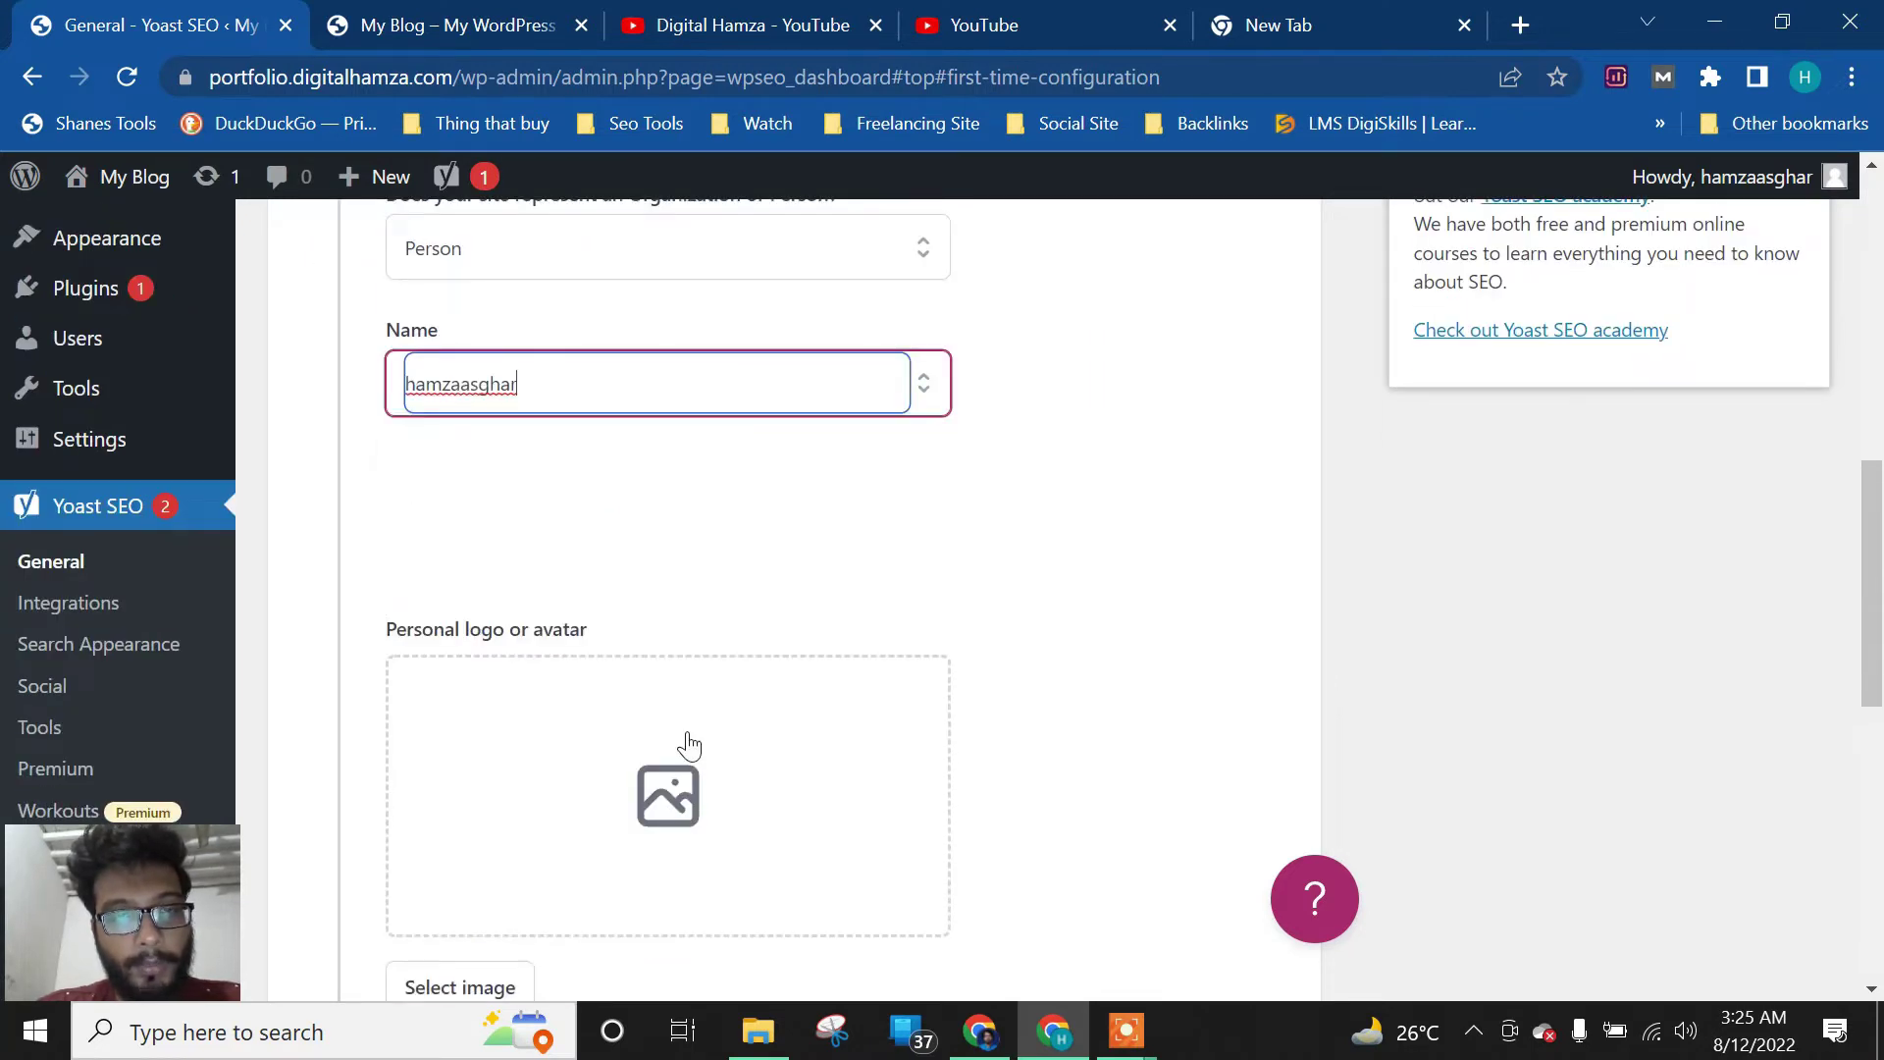
pyautogui.scroll(-2, 589, 726)
pyautogui.scroll(-3, 491, 638)
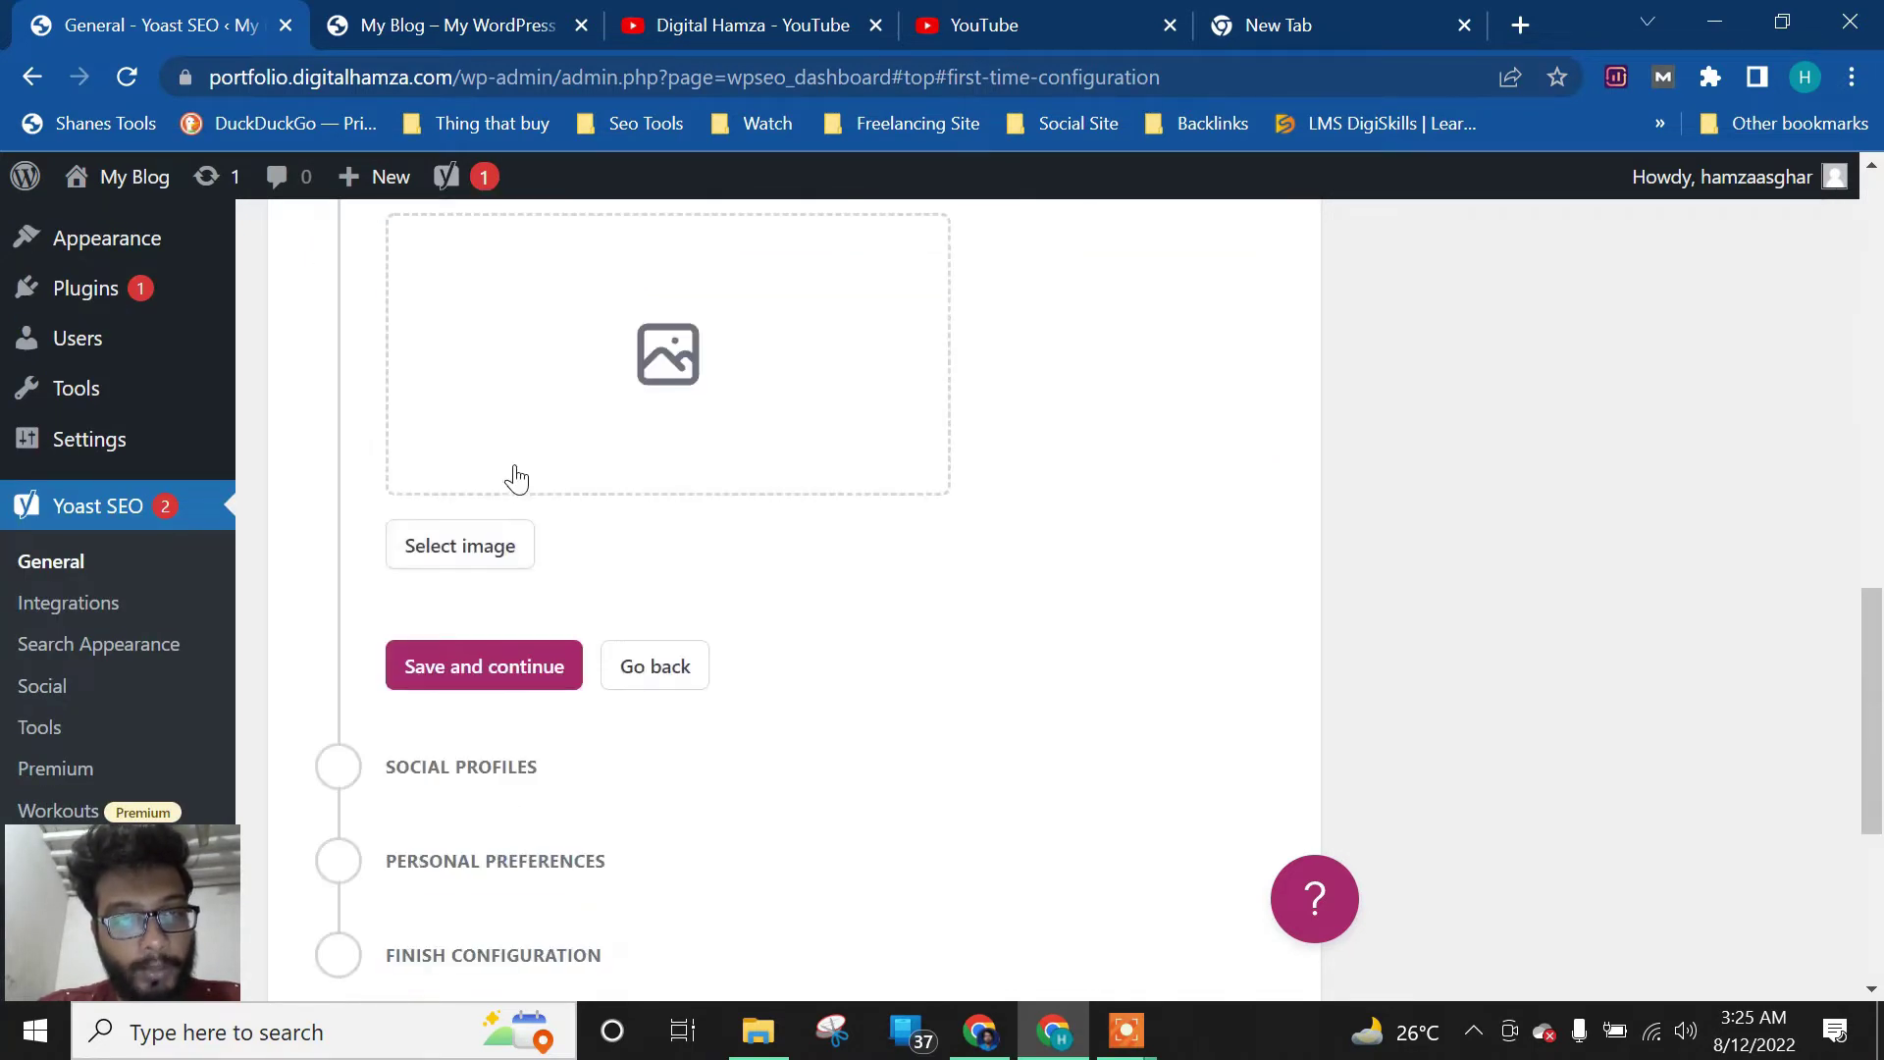
pyautogui.click(433, 664)
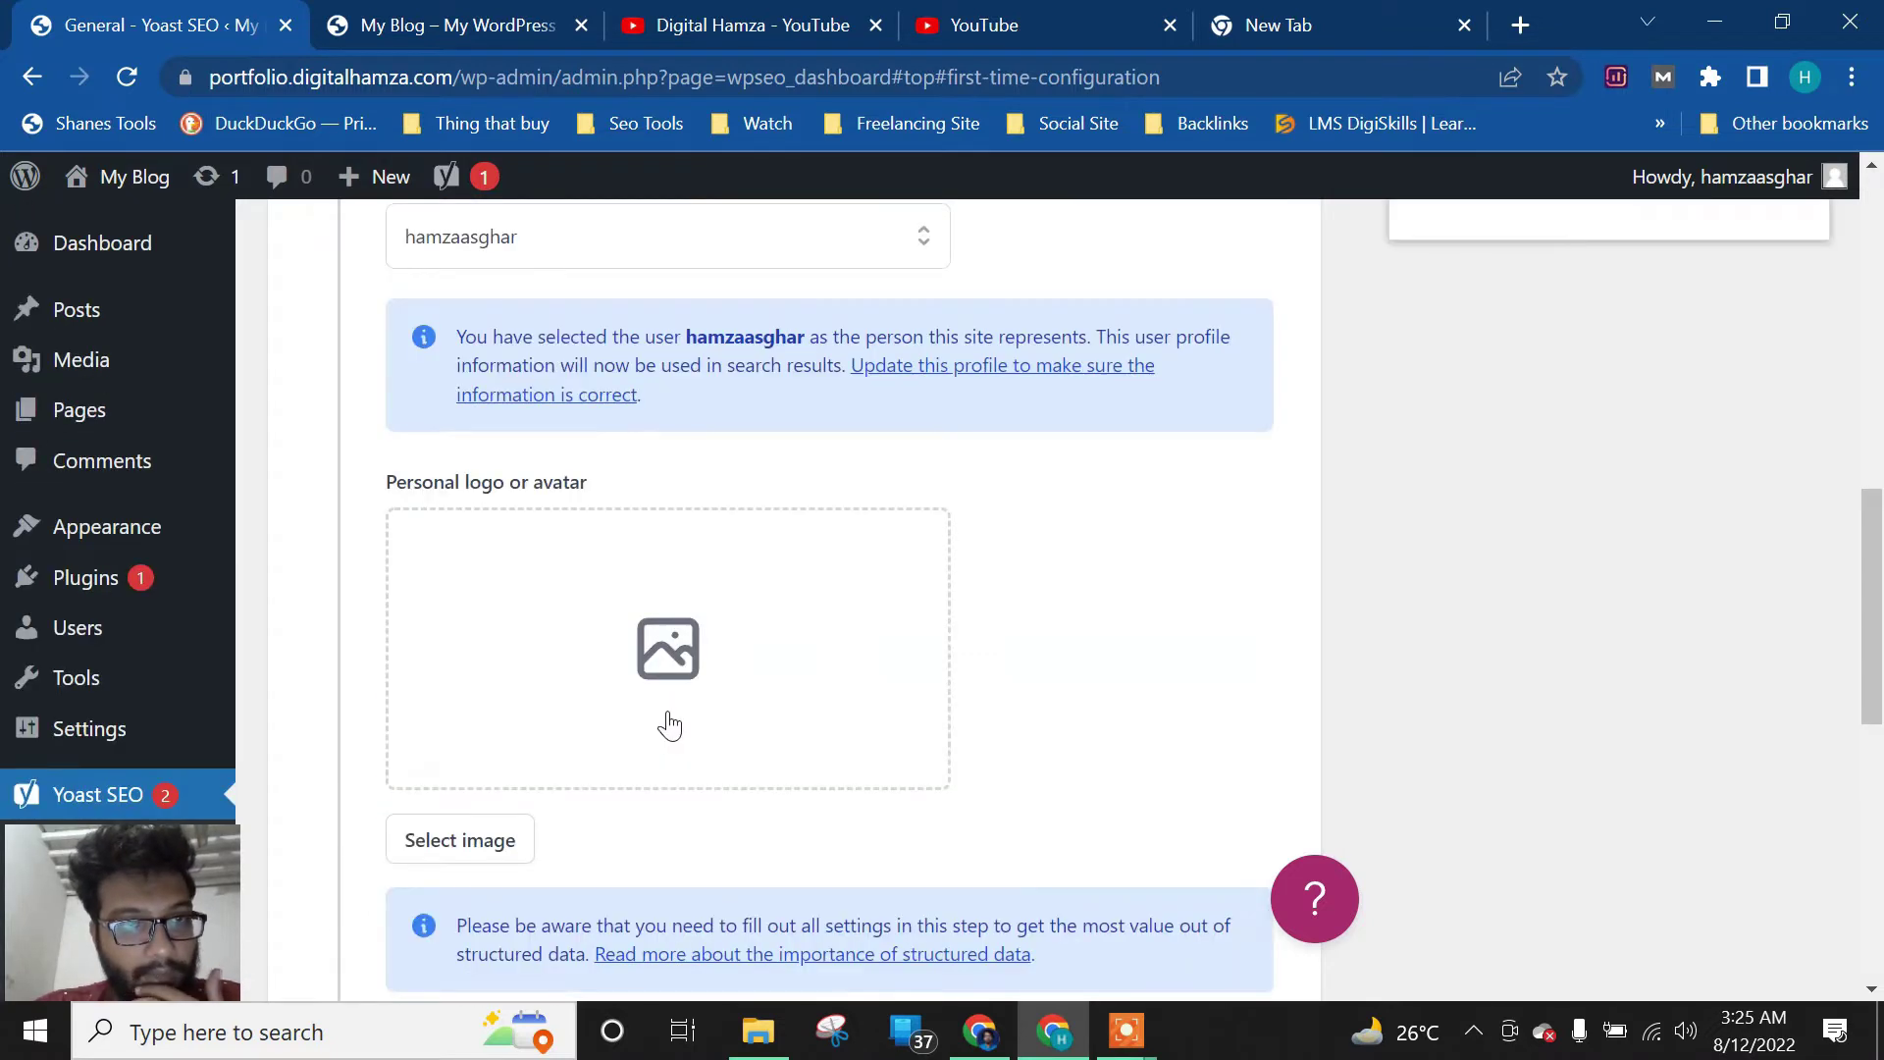
# Enter the site owner's Facebook profile URL in the social profiles
pyautogui.scroll(-3, 682, 586)
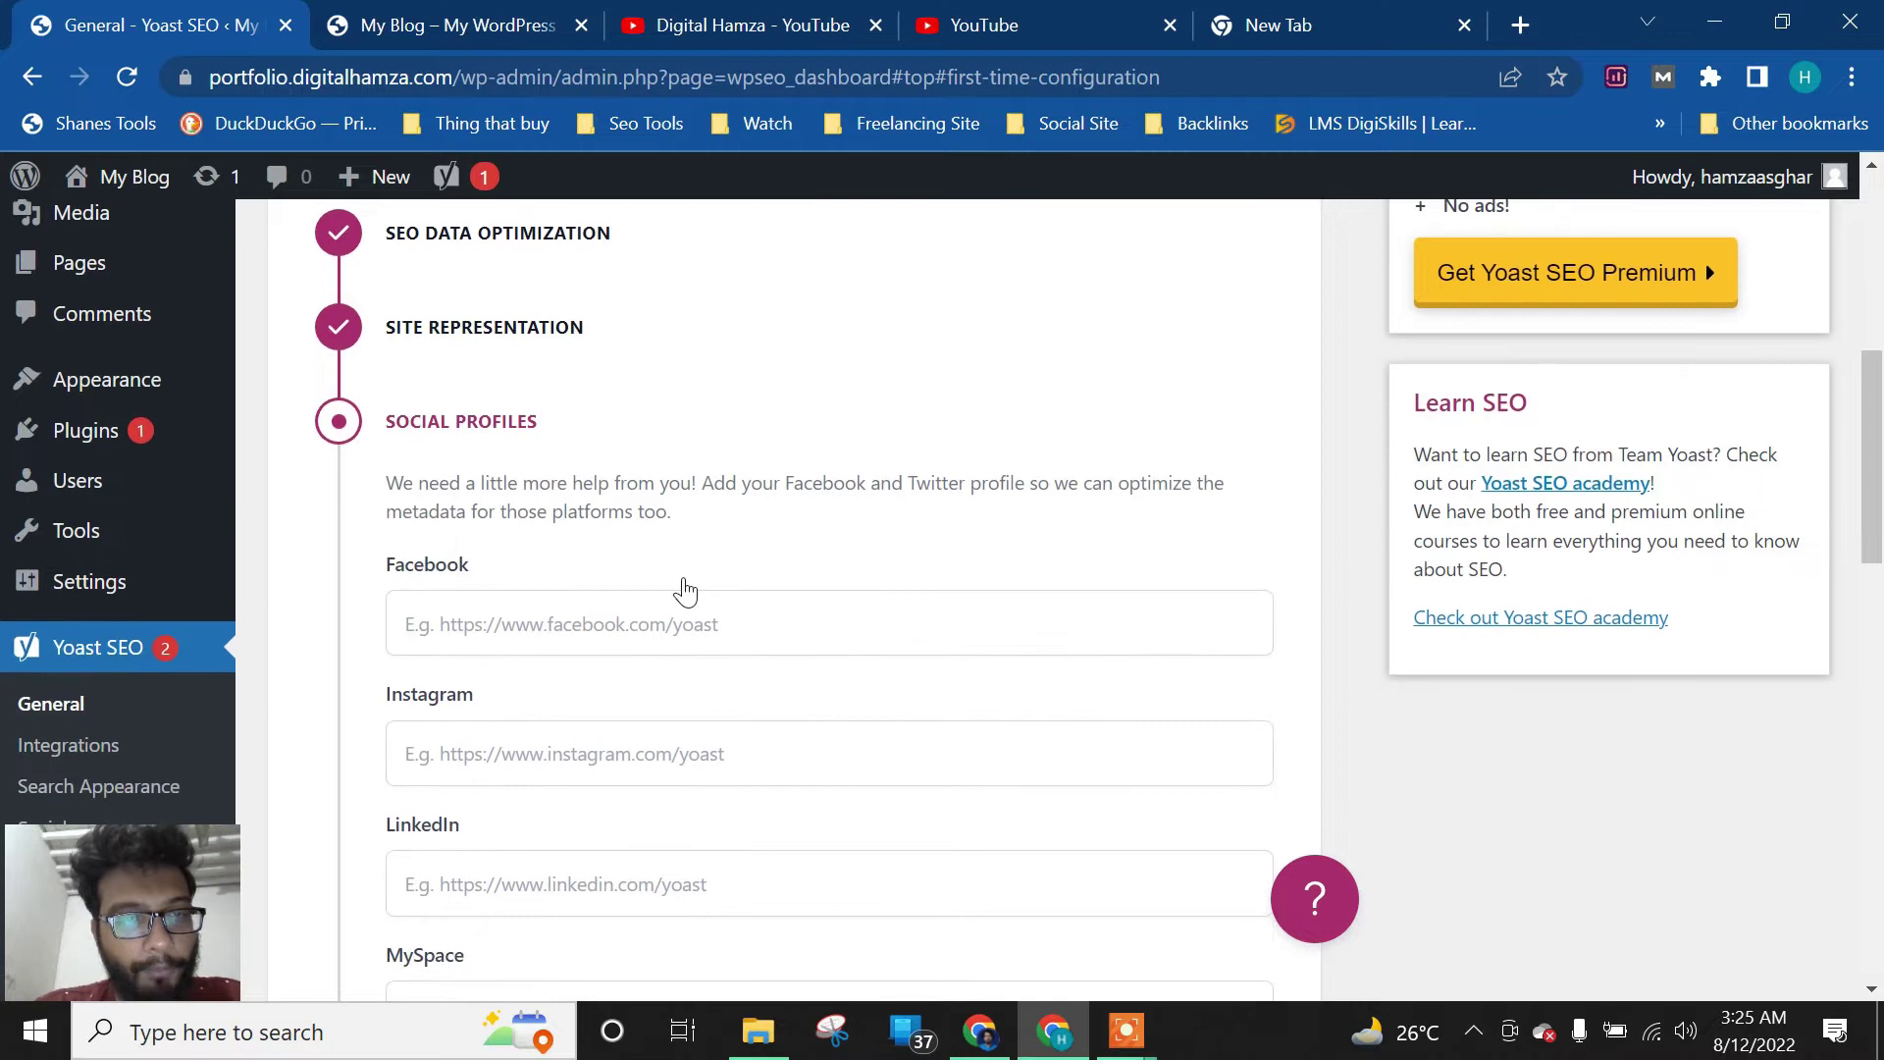
pyautogui.scroll(-11, 602, 551)
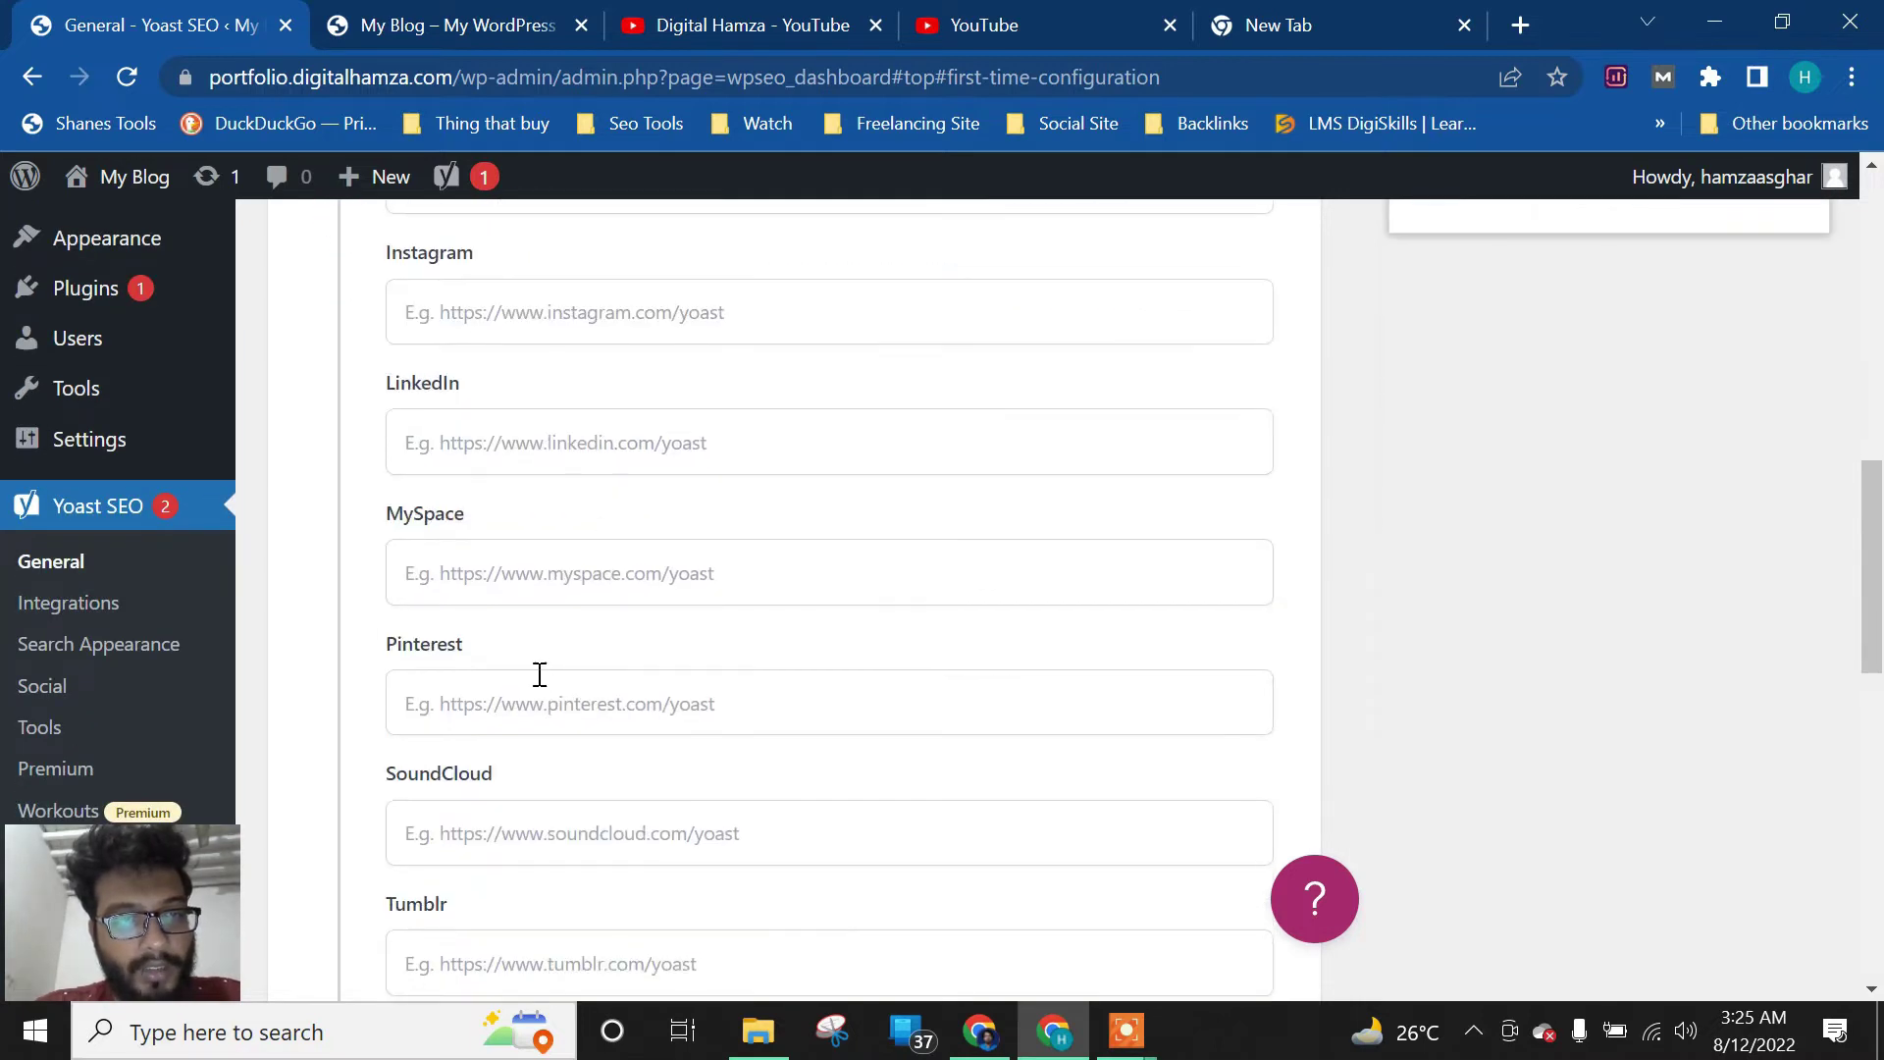
pyautogui.scroll(9, 546, 648)
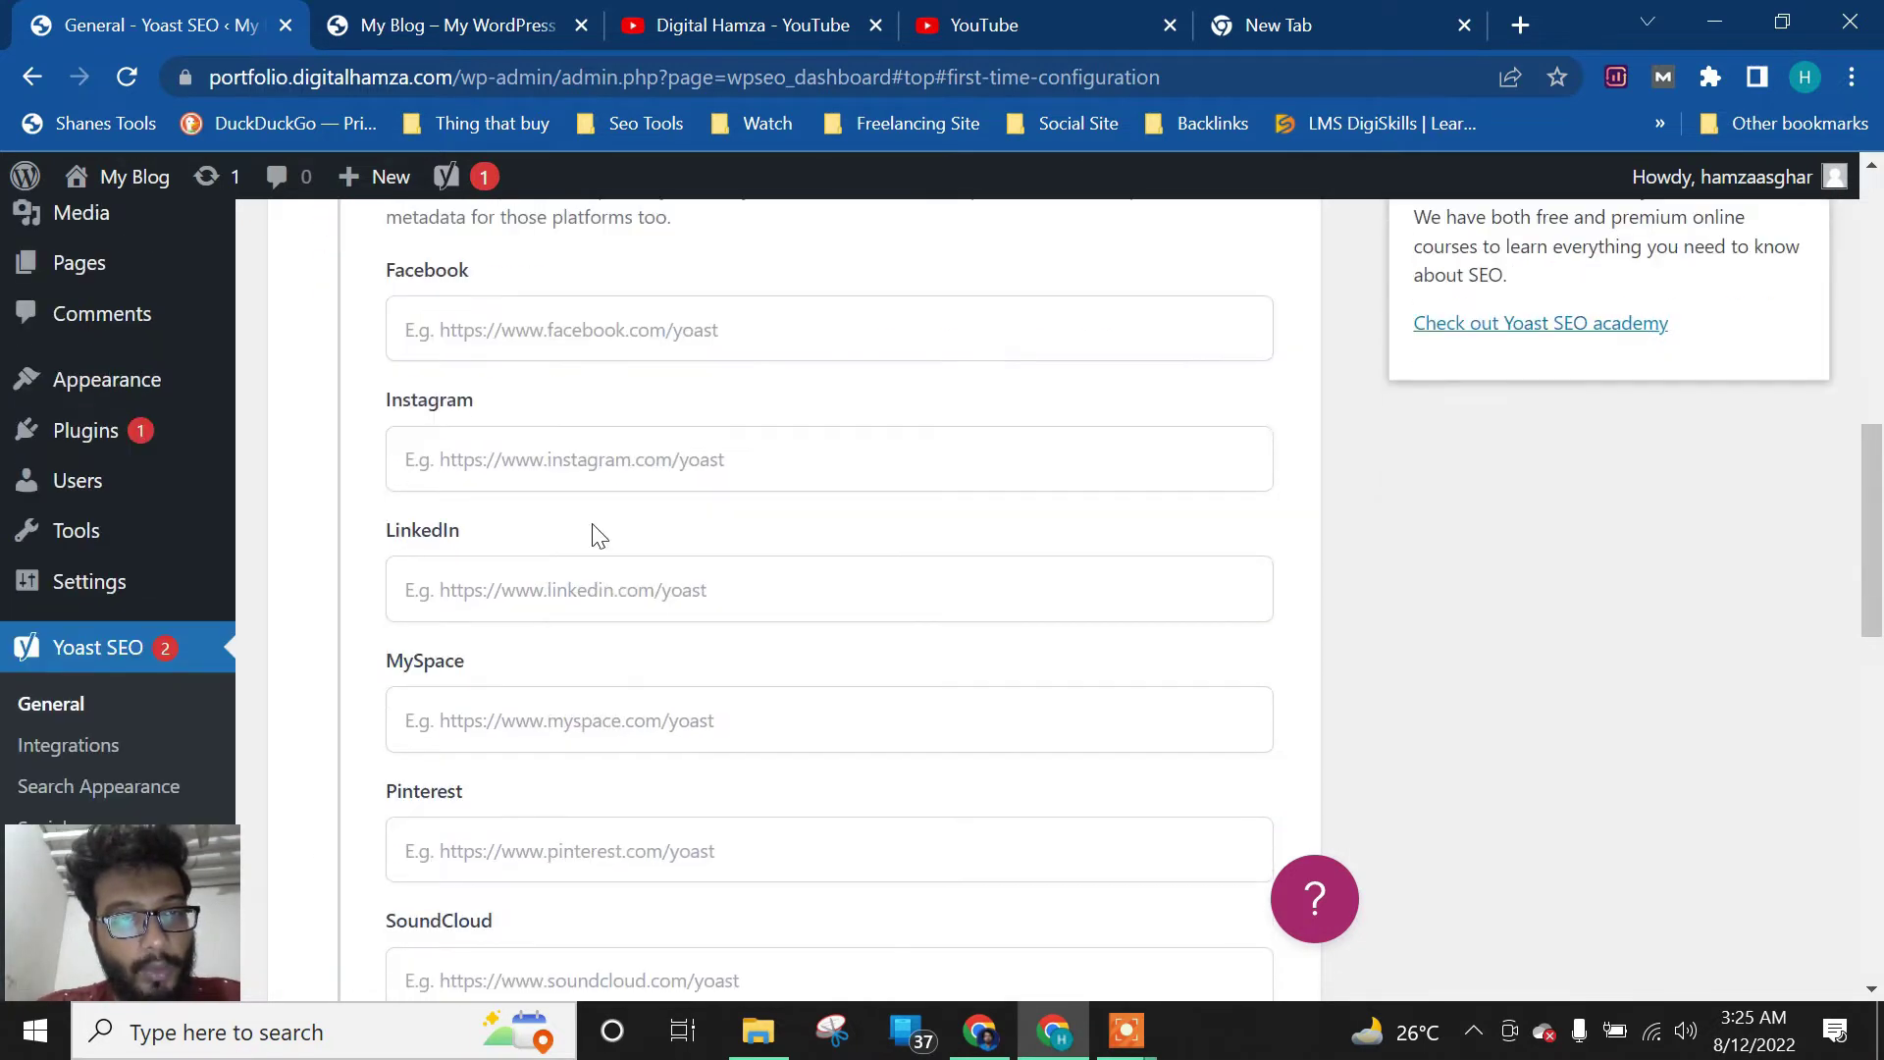
pyautogui.click(641, 327)
pyautogui.write('ht')
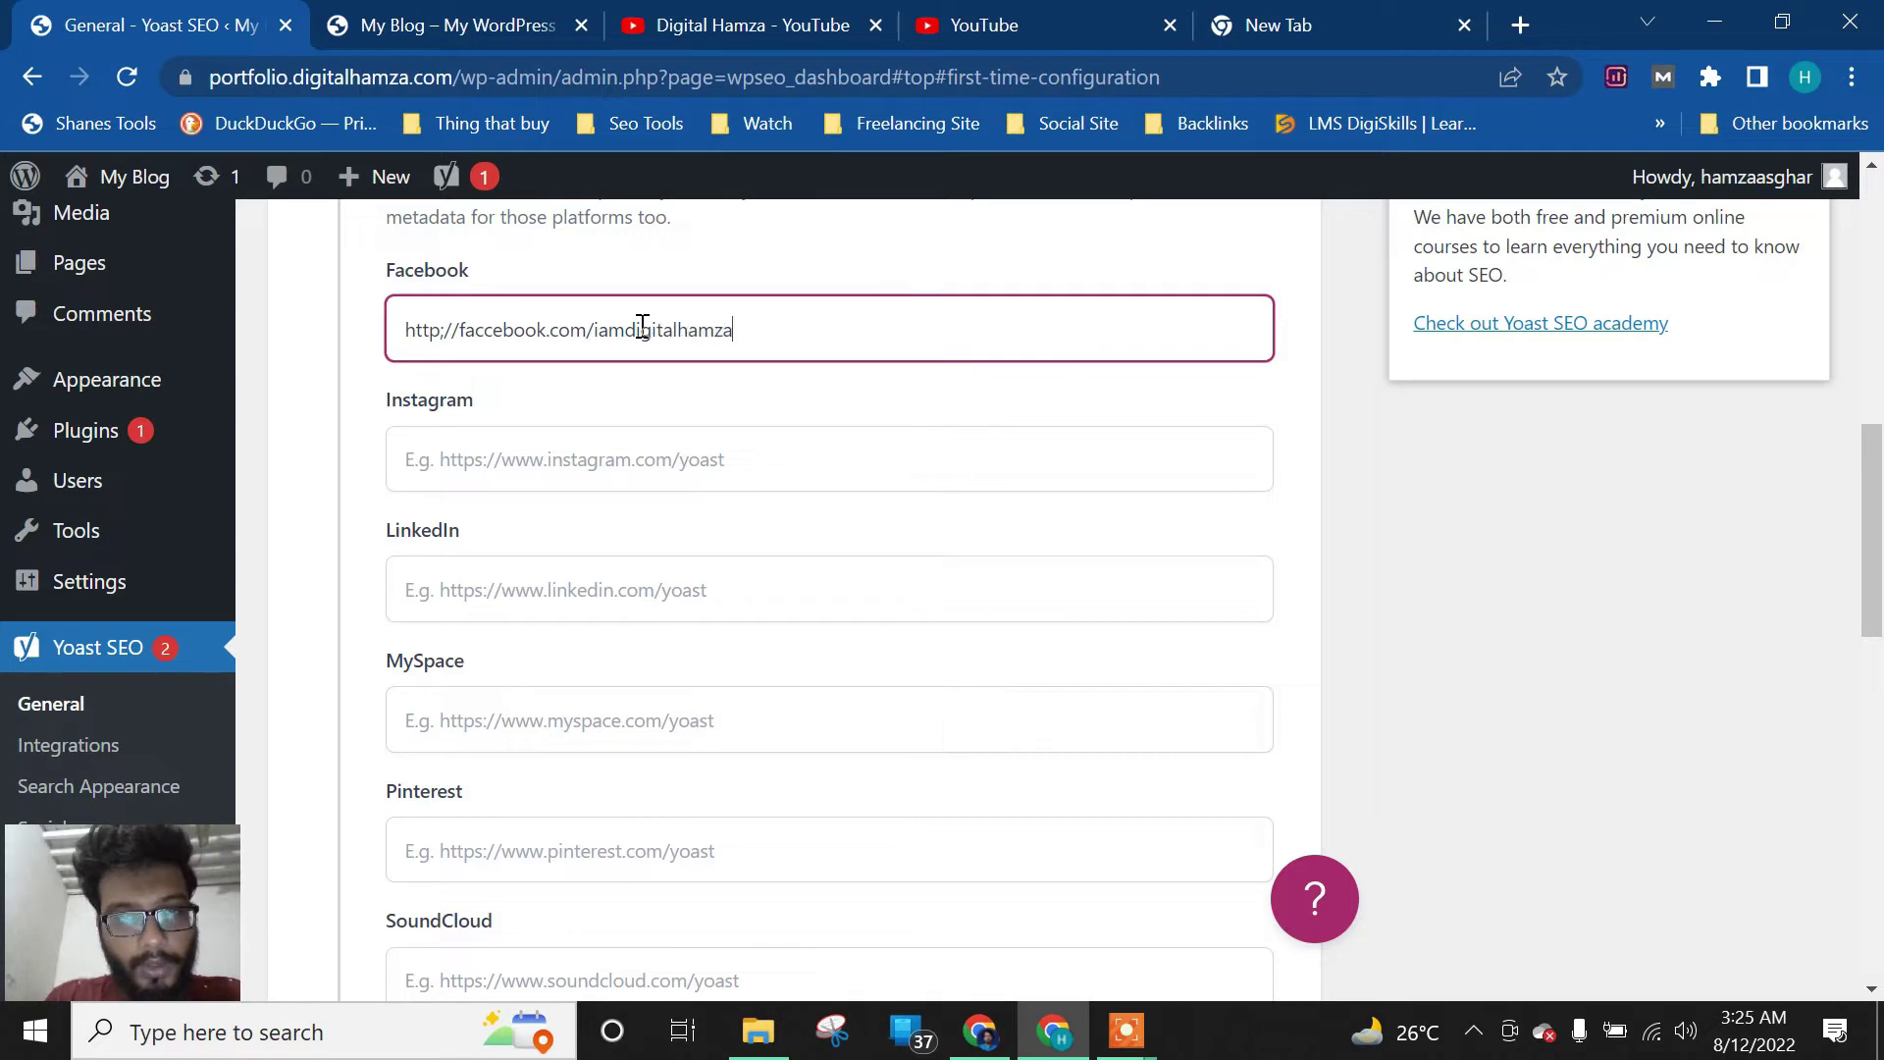
# Enter the site owner's YouTube channel URL, correct the invalid URL format, and save the social profiles
pyautogui.click(678, 454)
pyautogui.click(683, 586)
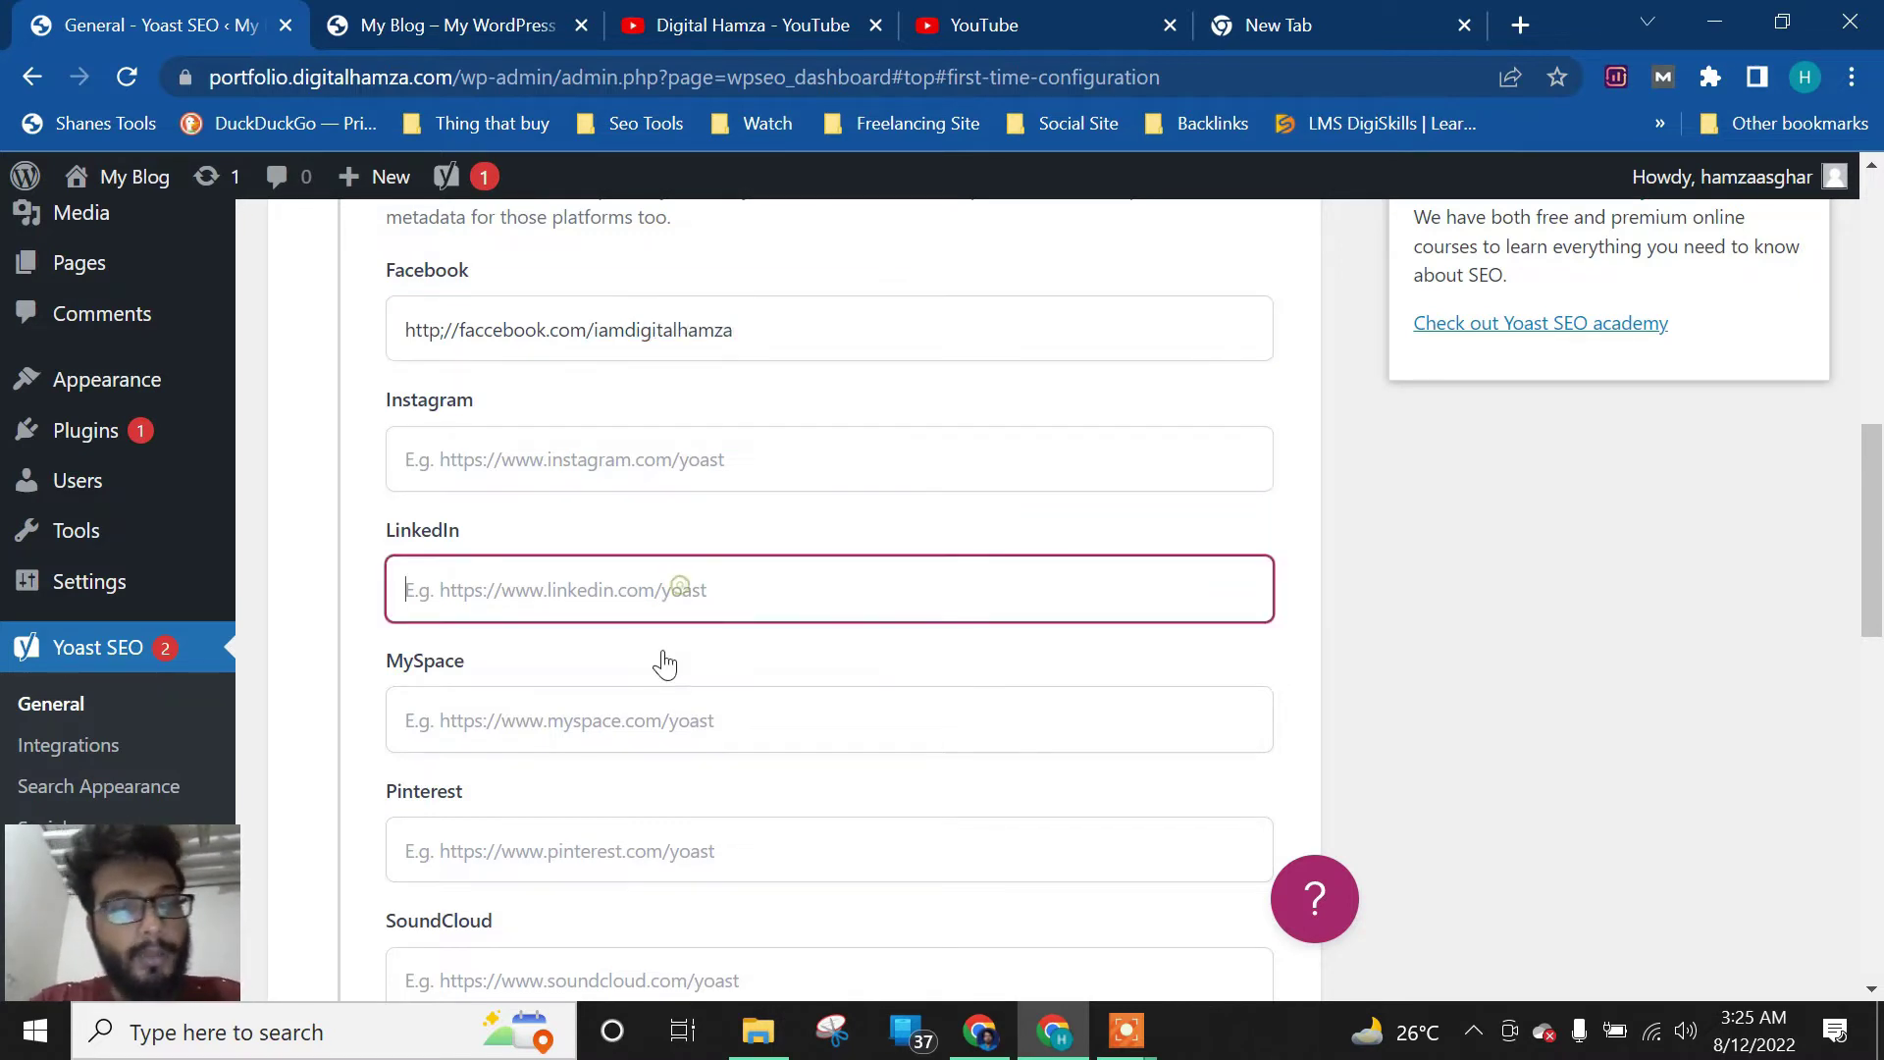
pyautogui.click(656, 701)
pyautogui.scroll(-7, 628, 687)
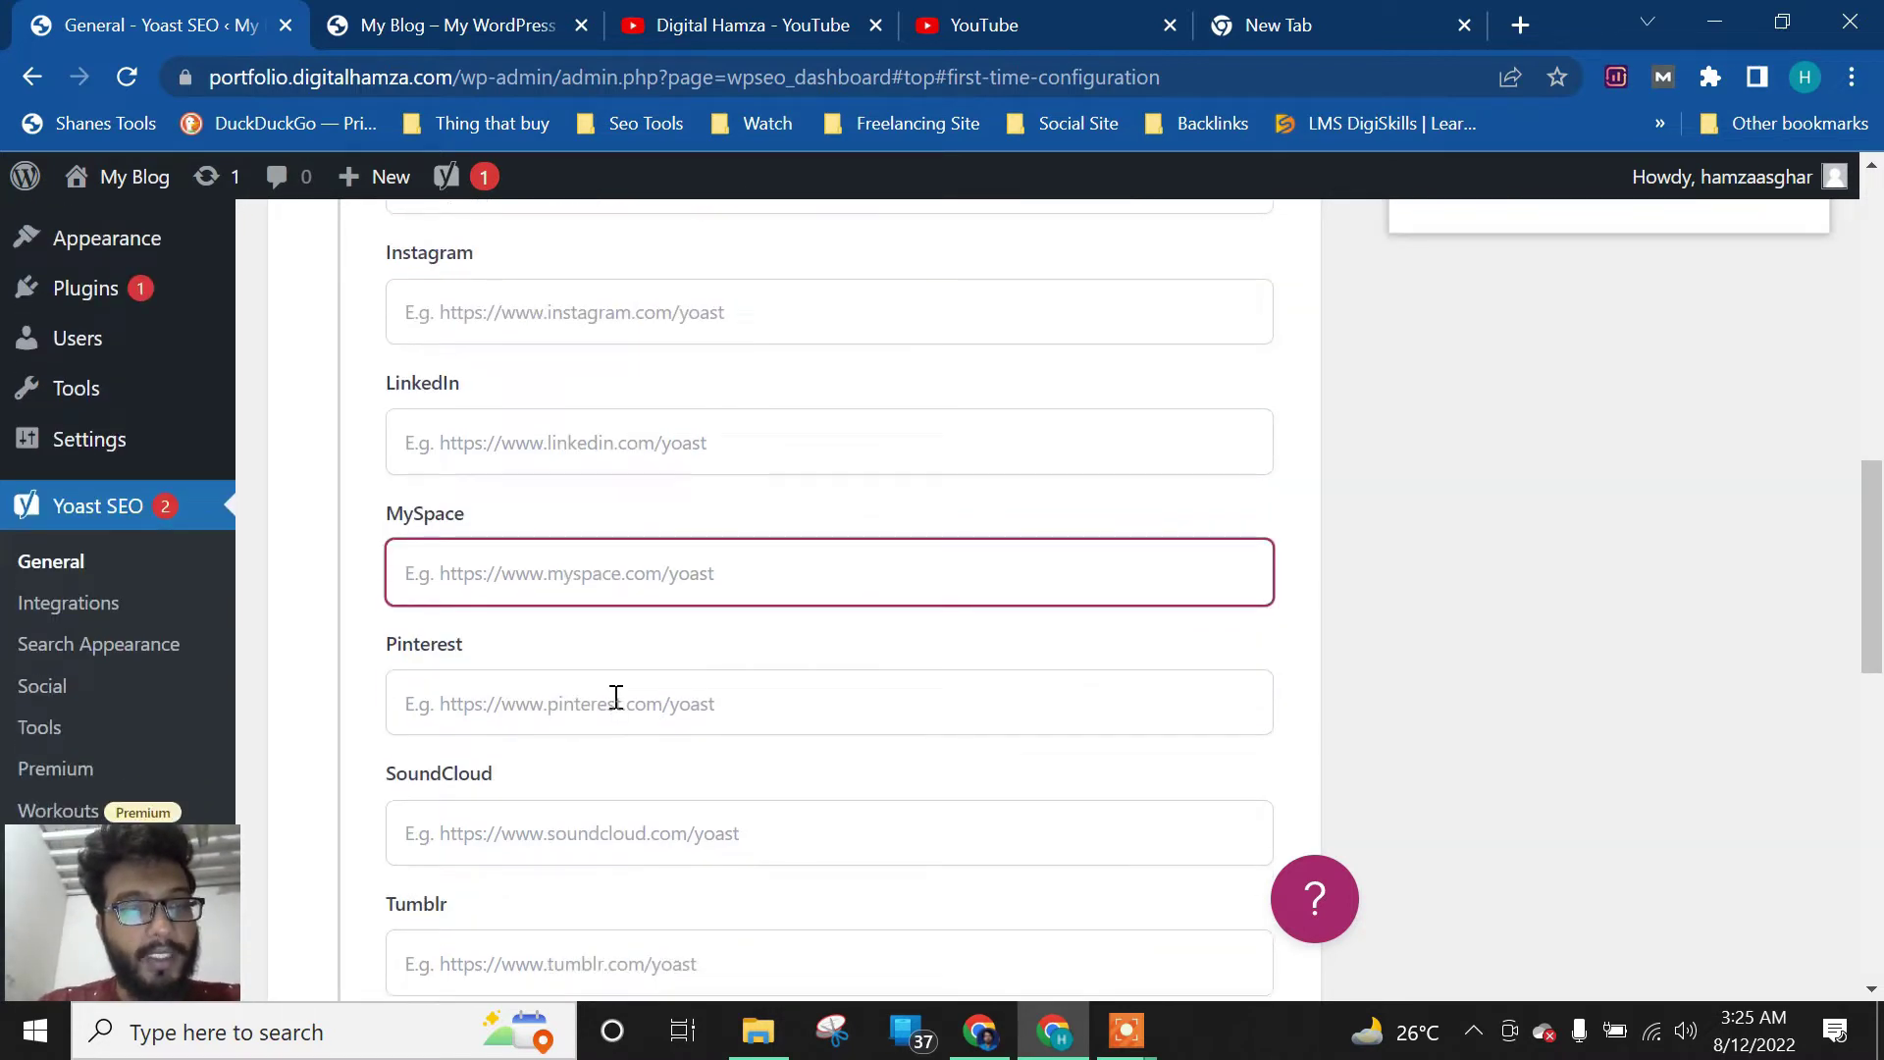
pyautogui.click(650, 619)
pyautogui.scroll(-3, 677, 433)
pyautogui.write('https;//youtube.com/c/digitalh')
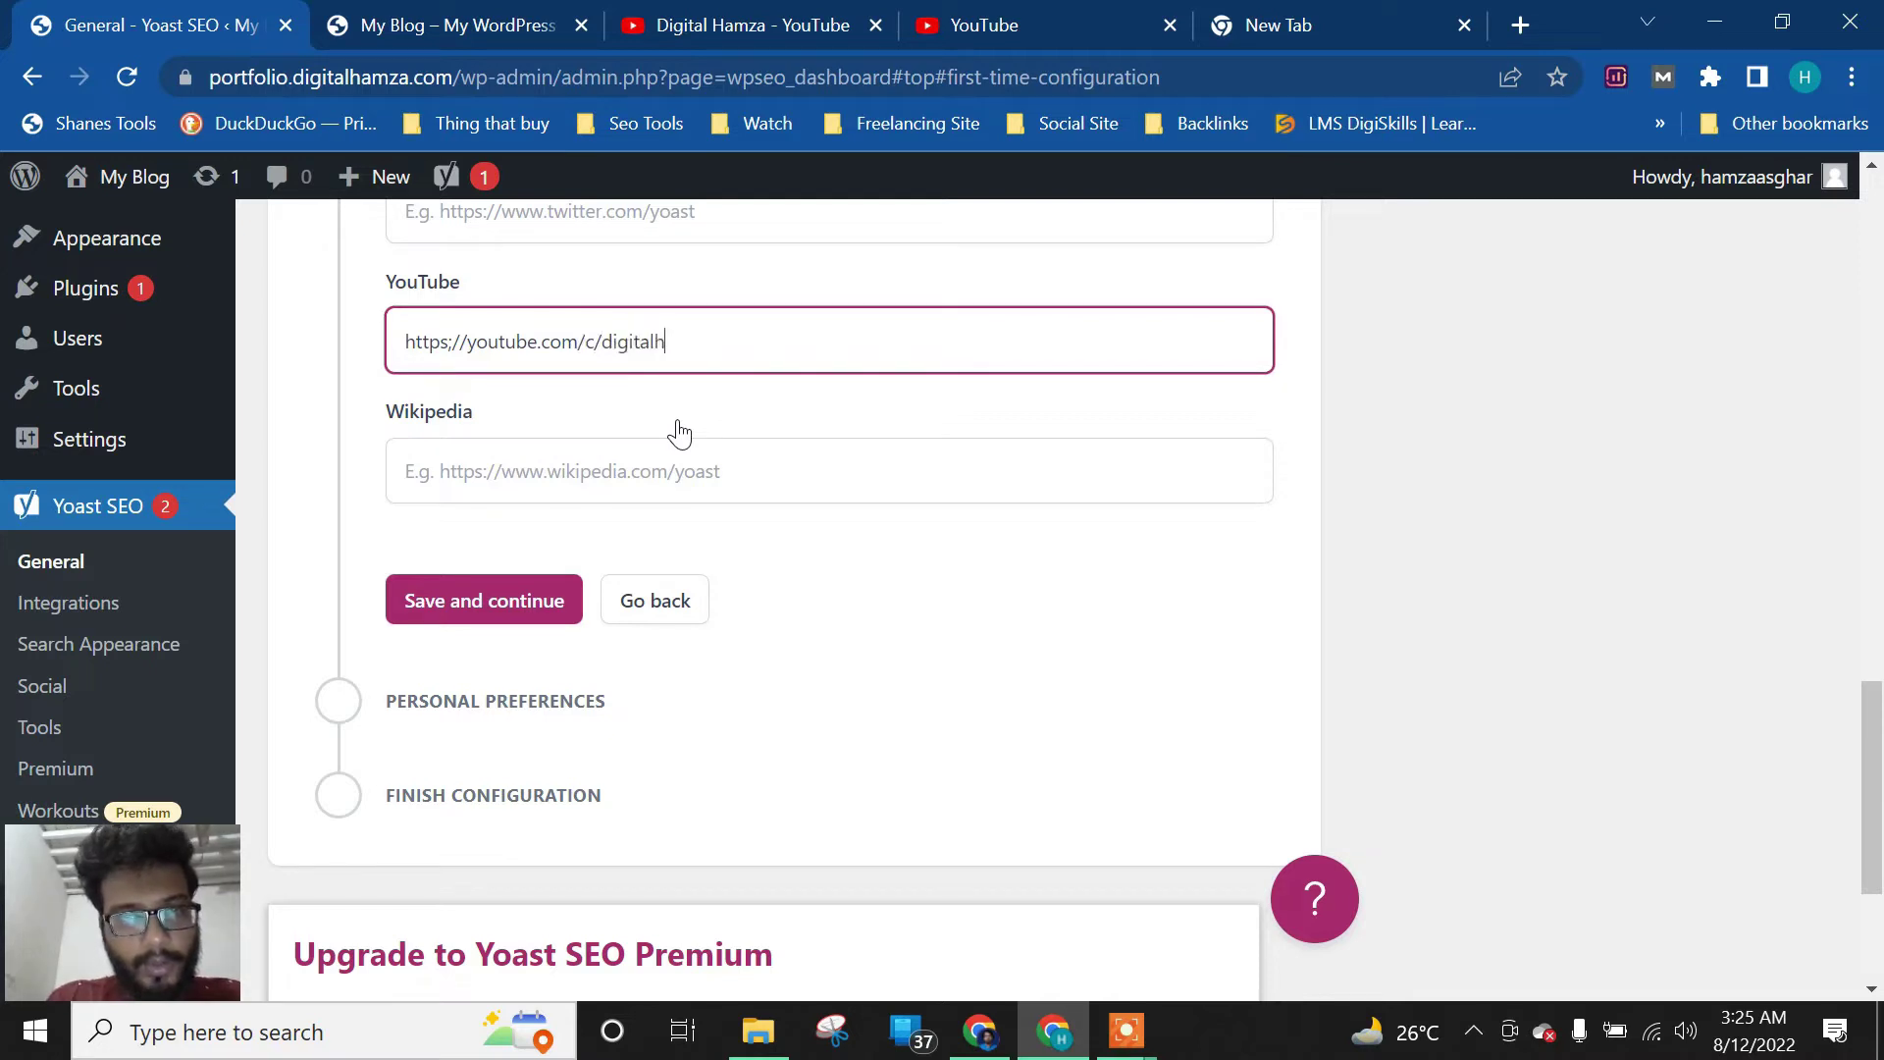
pyautogui.click(514, 579)
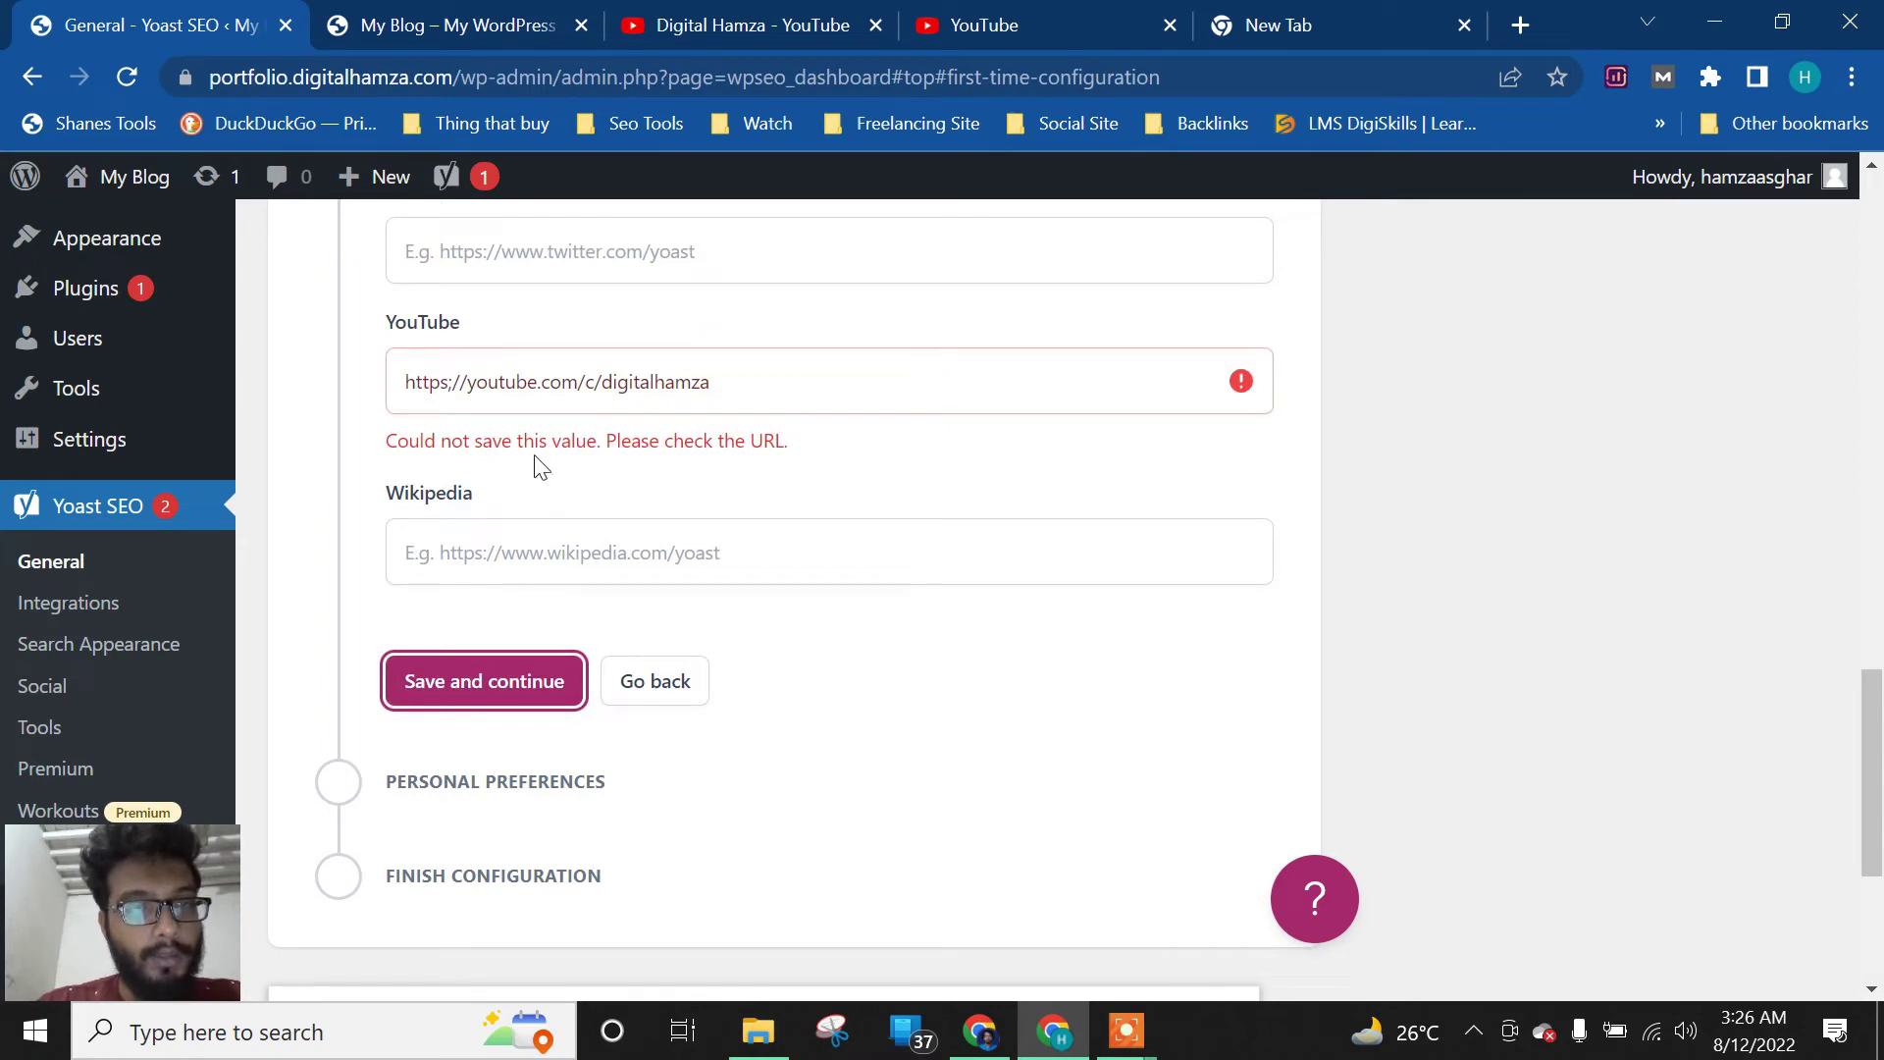
pyautogui.click(460, 382)
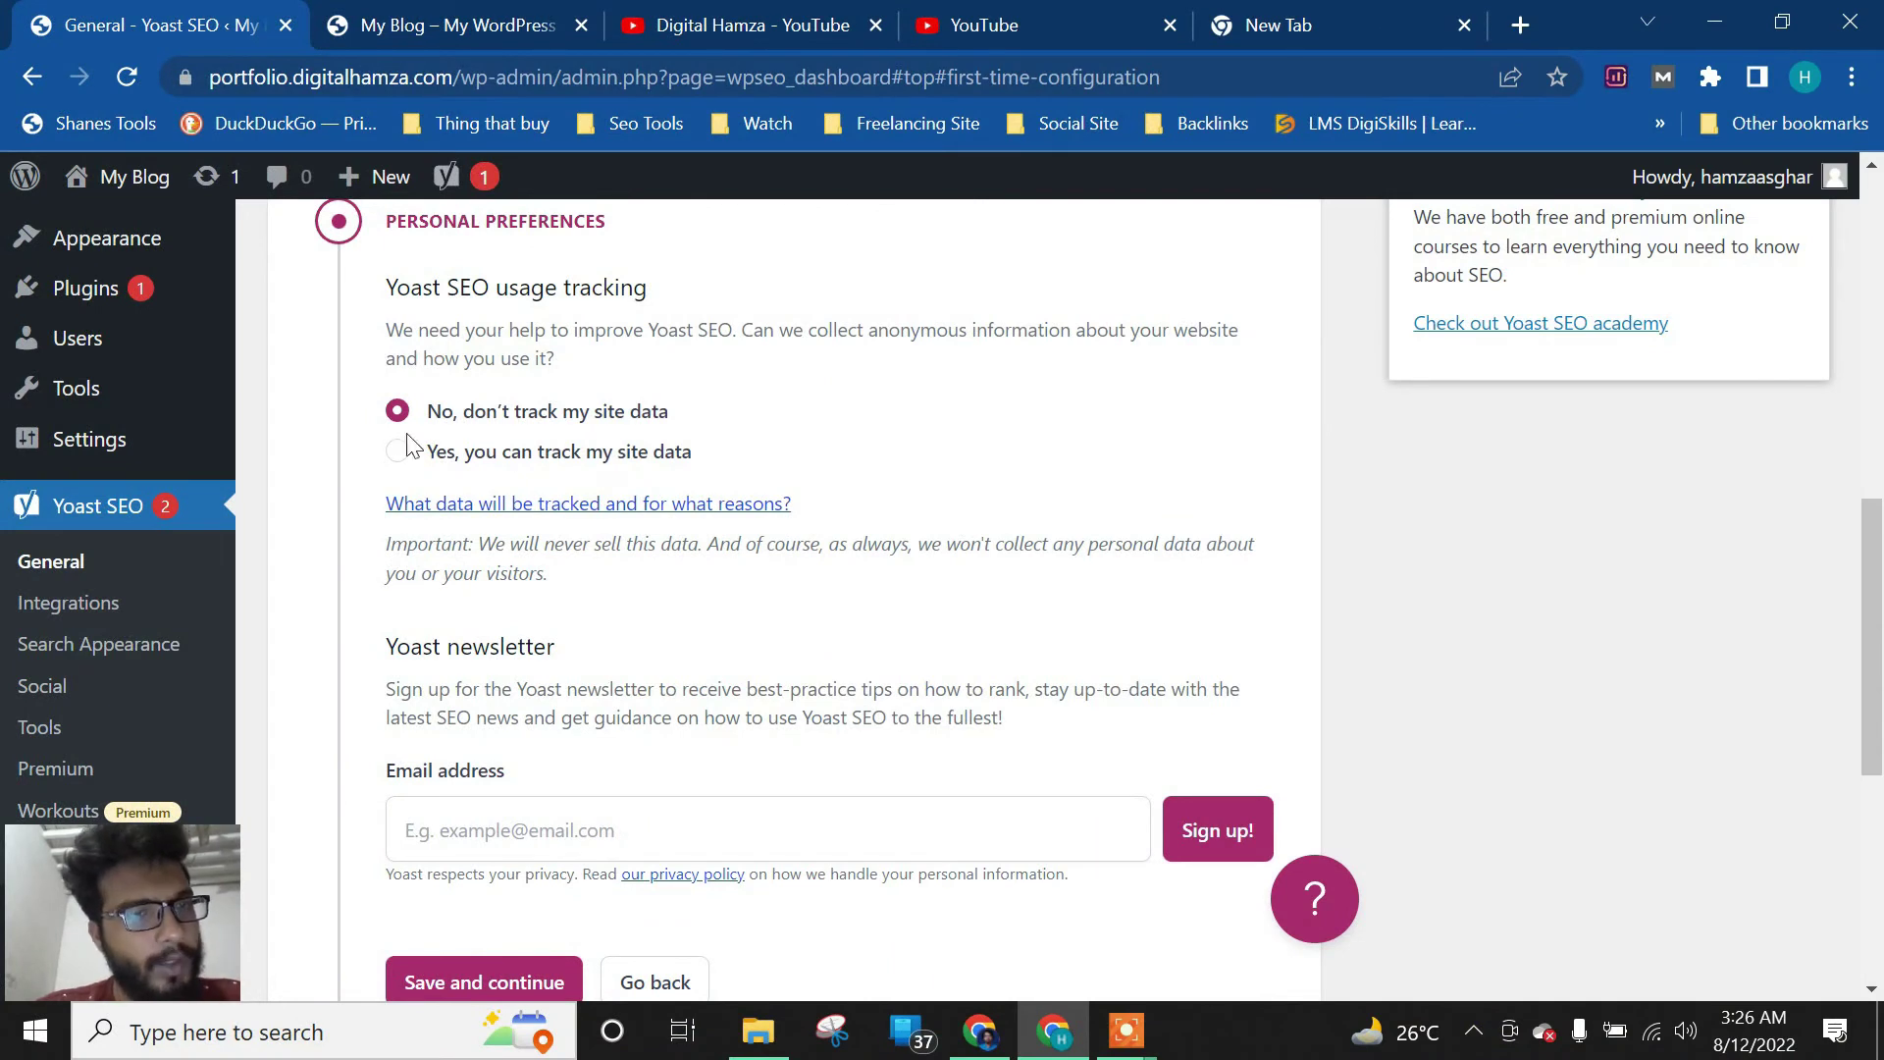
# Save the personal preferences without site data tracking or a newsletter sign-up to finish the configuration
pyautogui.scroll(-3, 484, 328)
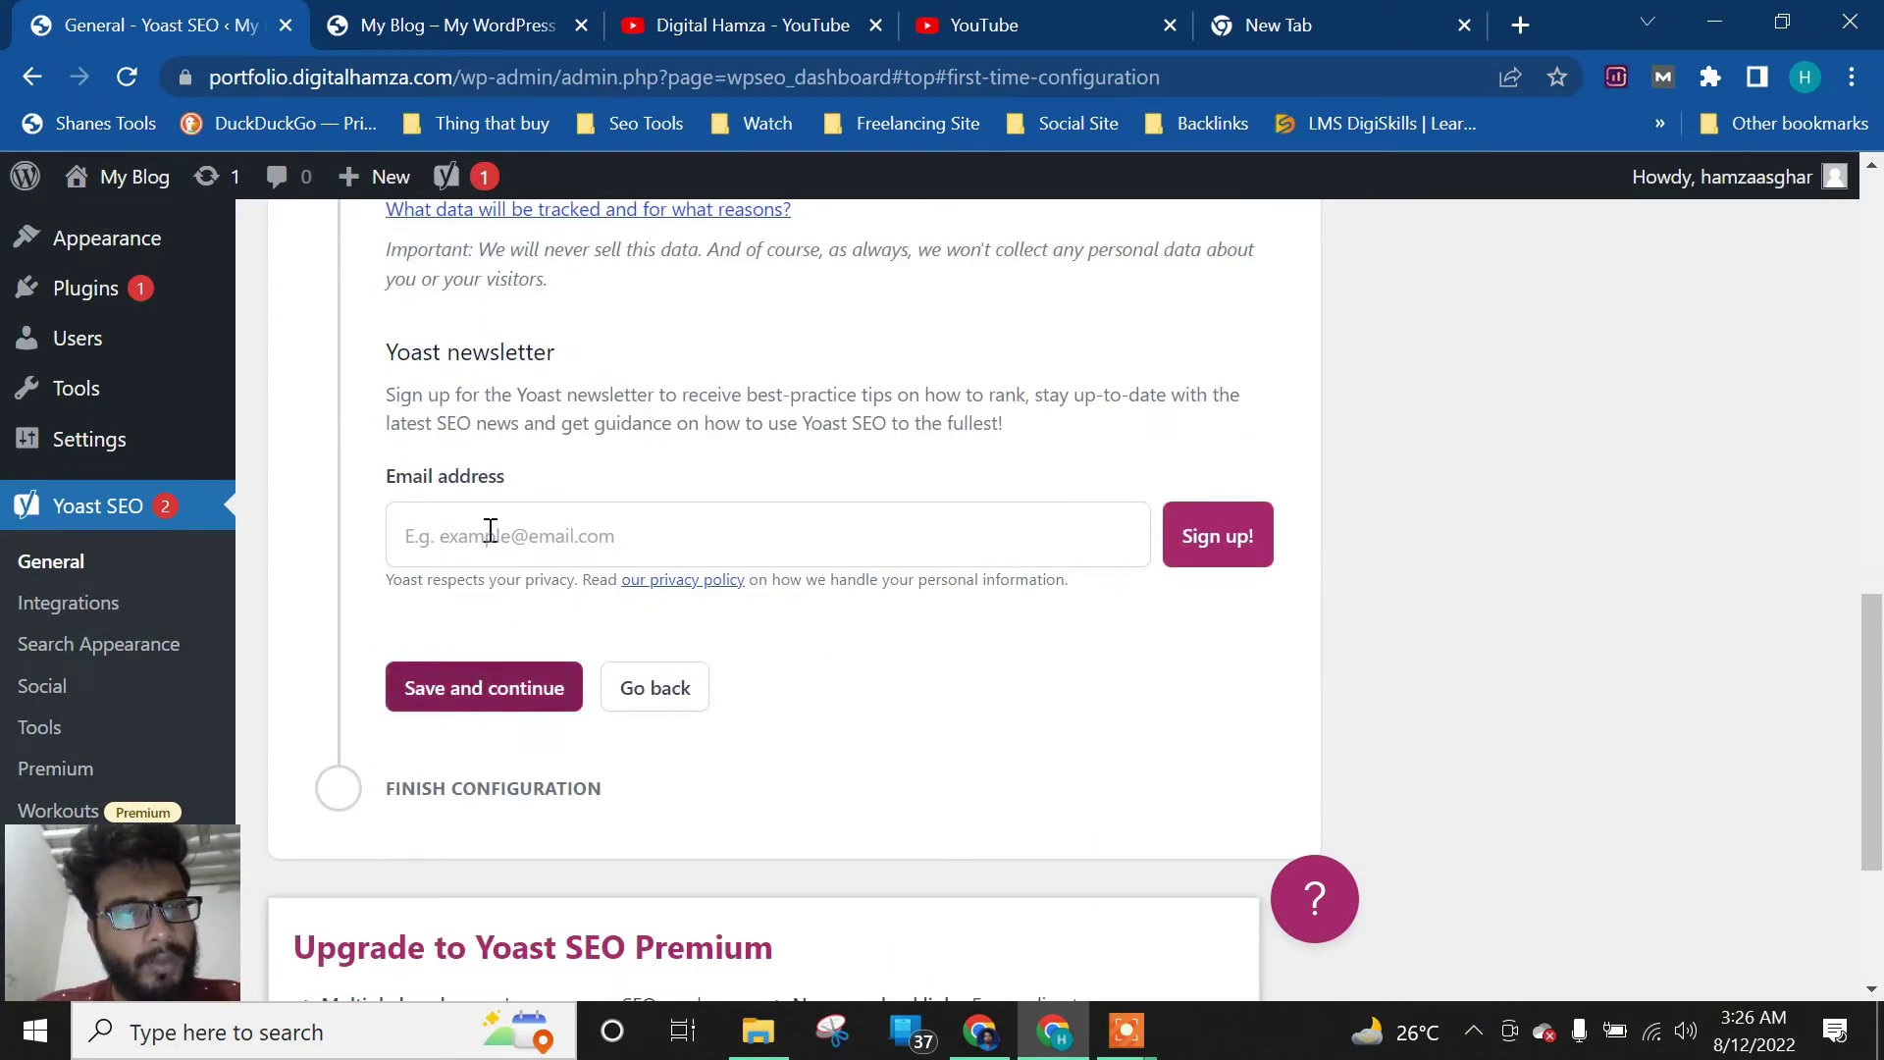
pyautogui.click(498, 708)
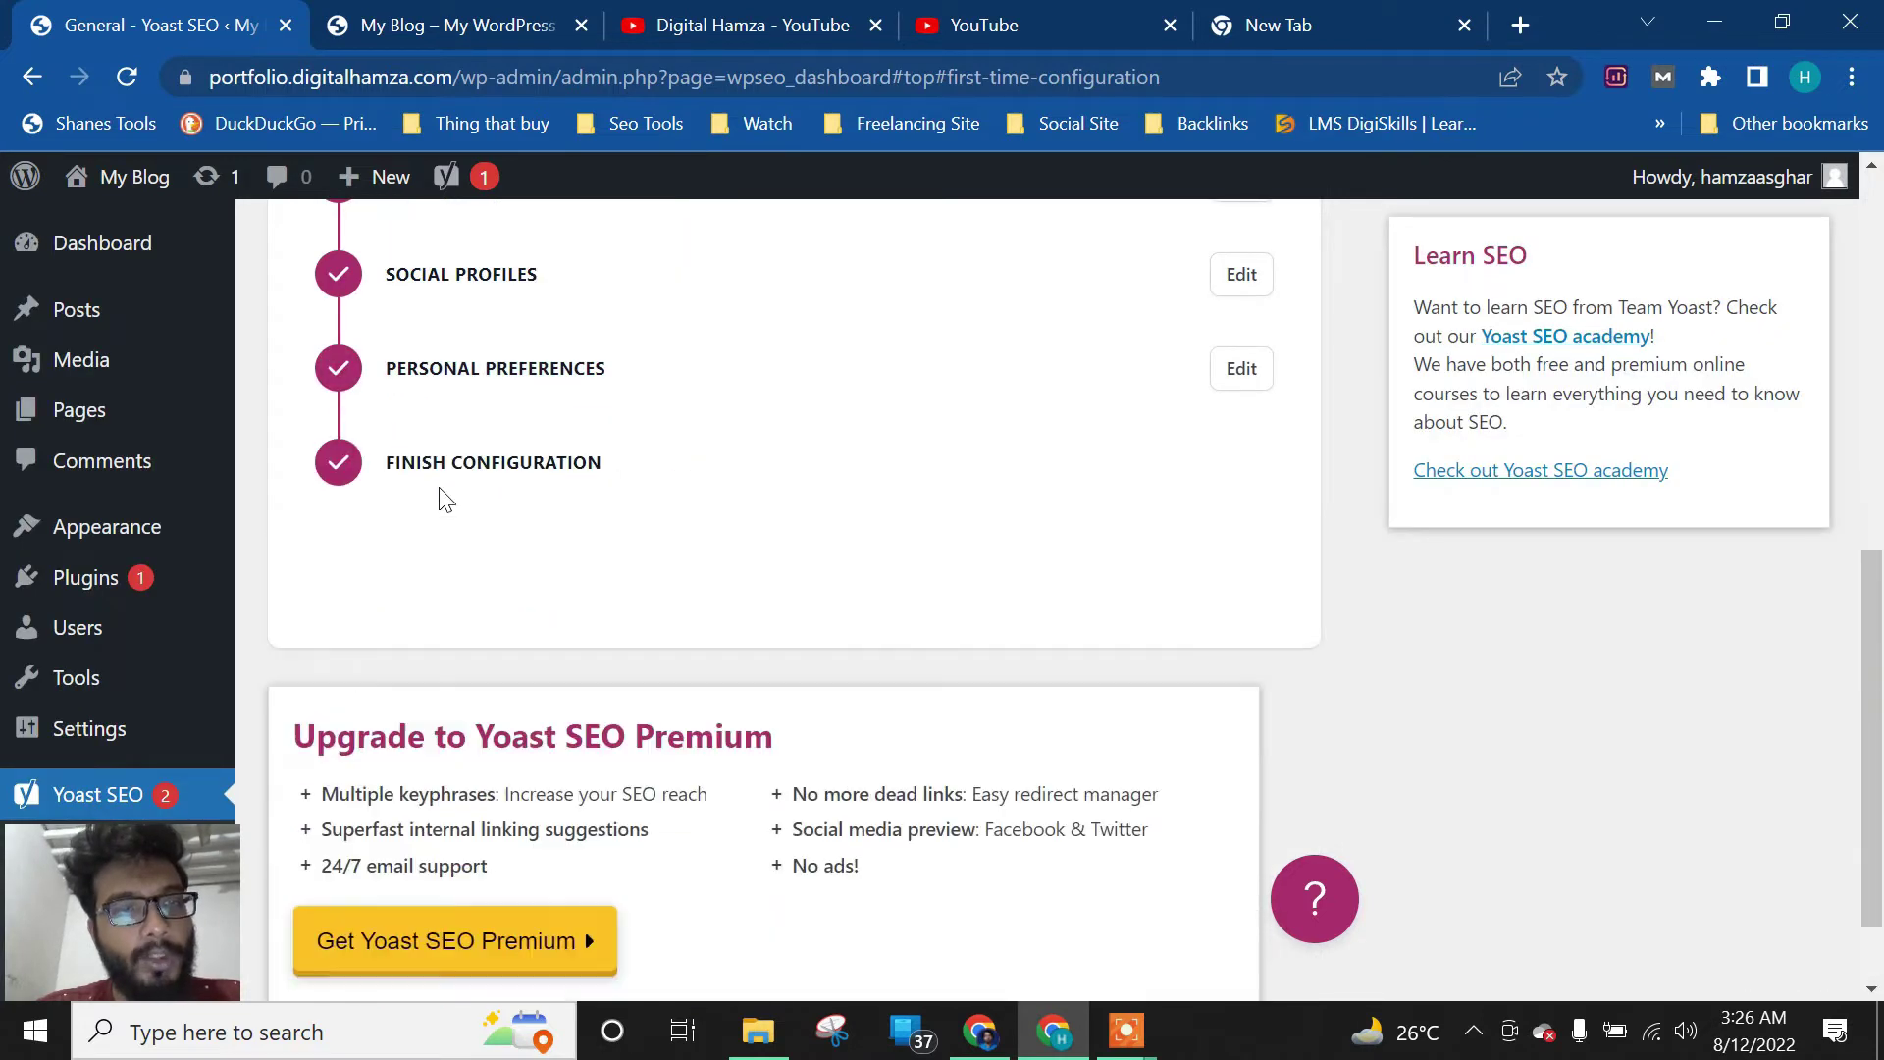
pyautogui.scroll(-1, 420, 607)
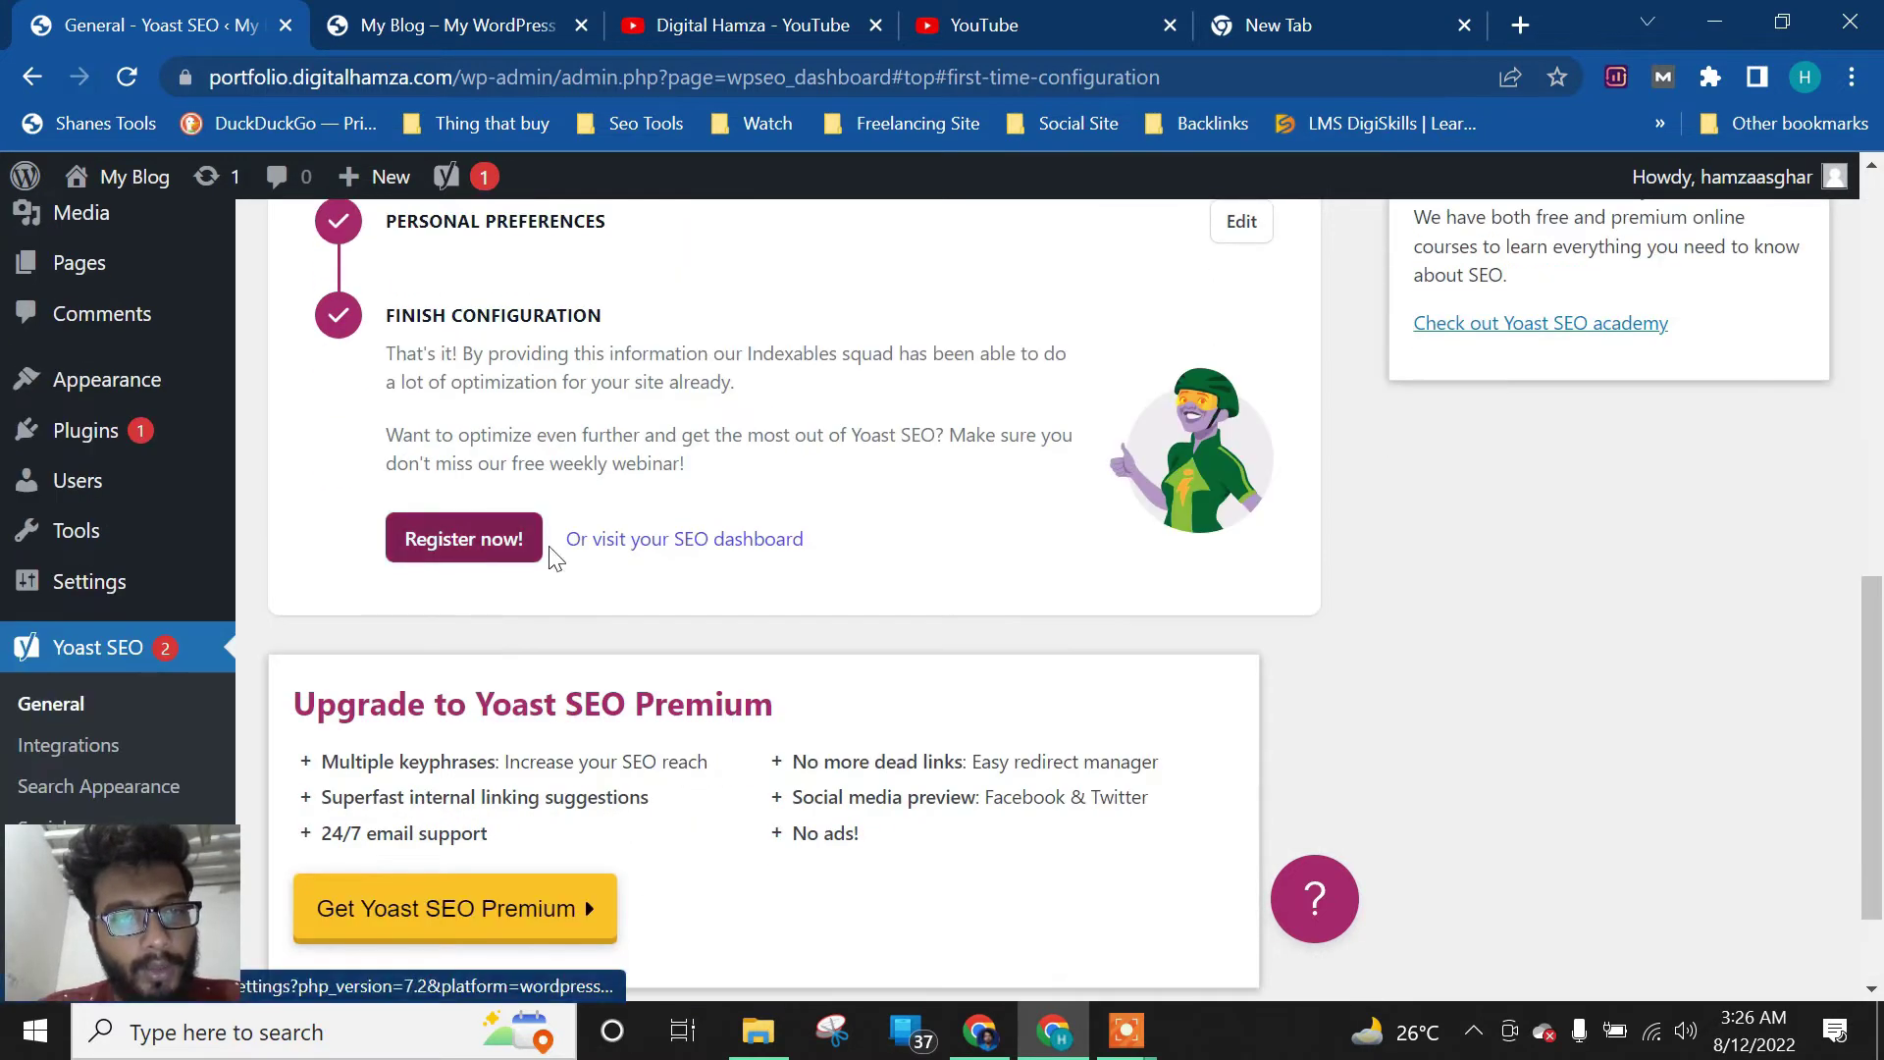
# Visit the SEO dashboard and look through its problems and notifications
pyautogui.click(599, 542)
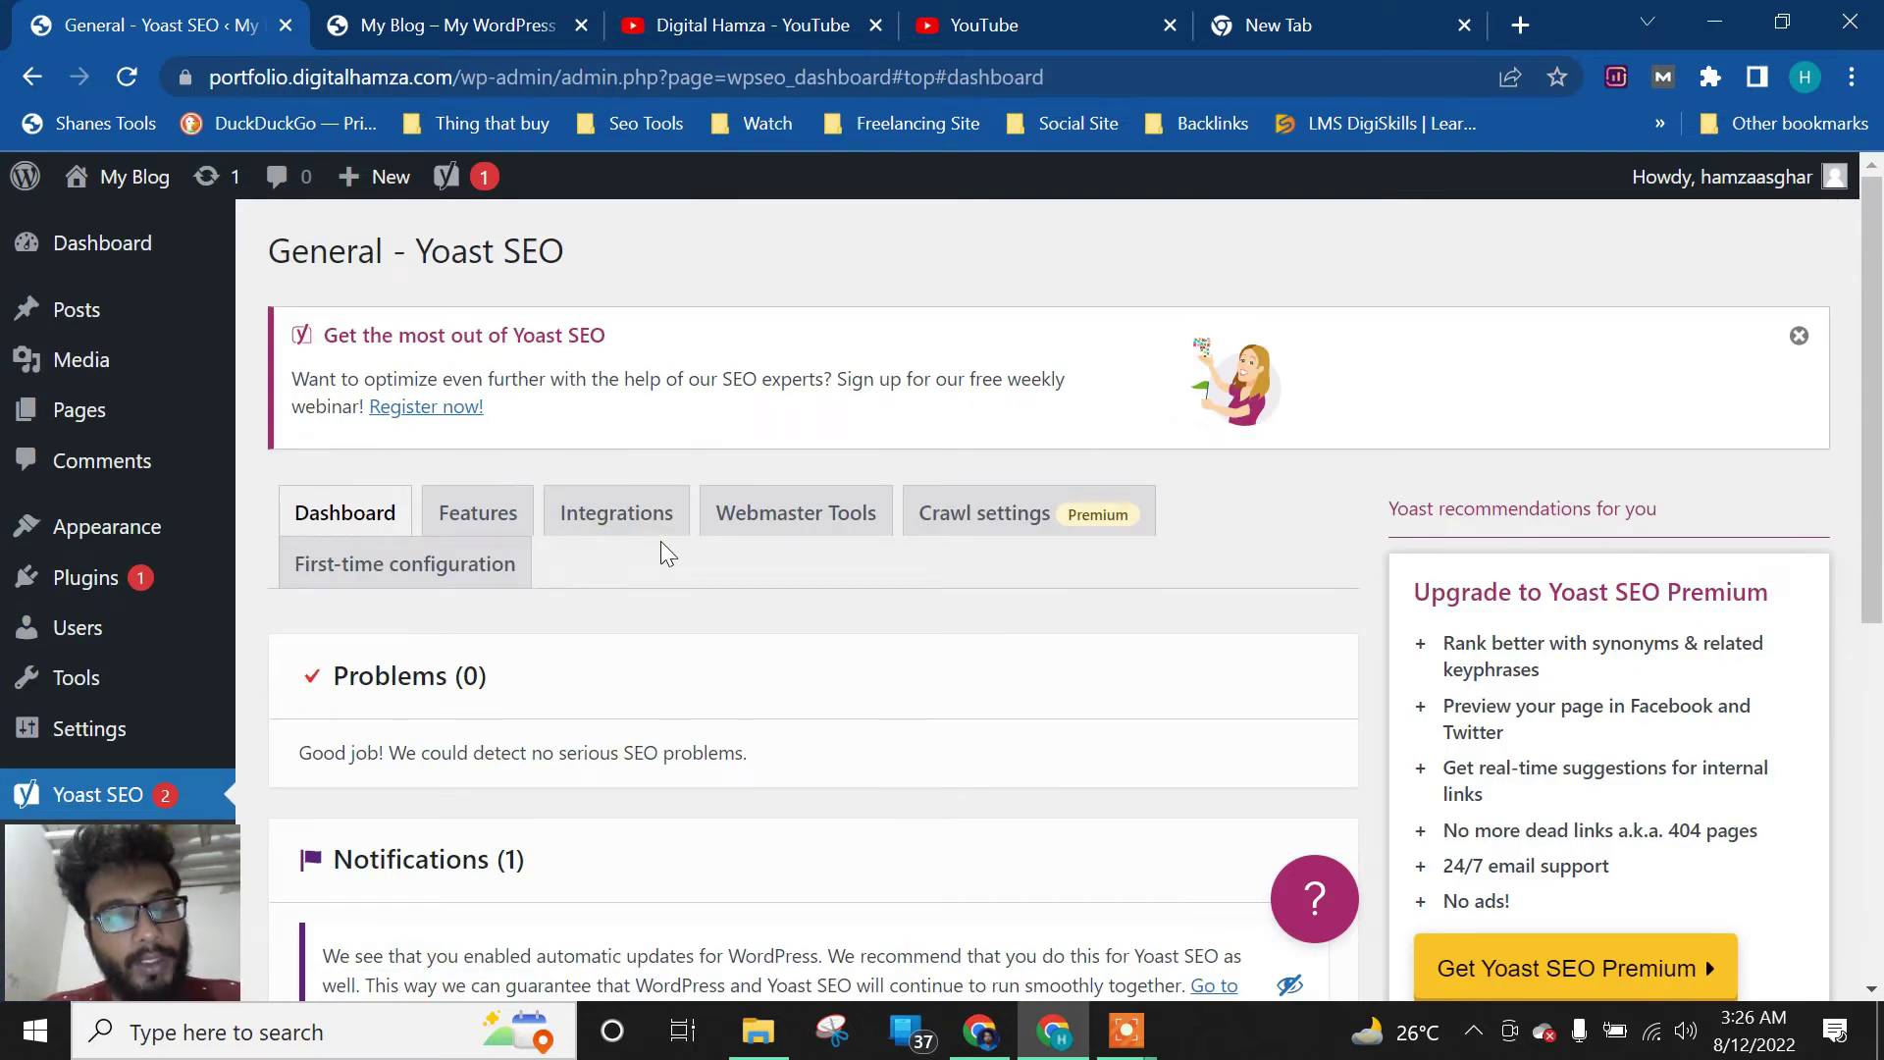
pyautogui.scroll(-3, 662, 543)
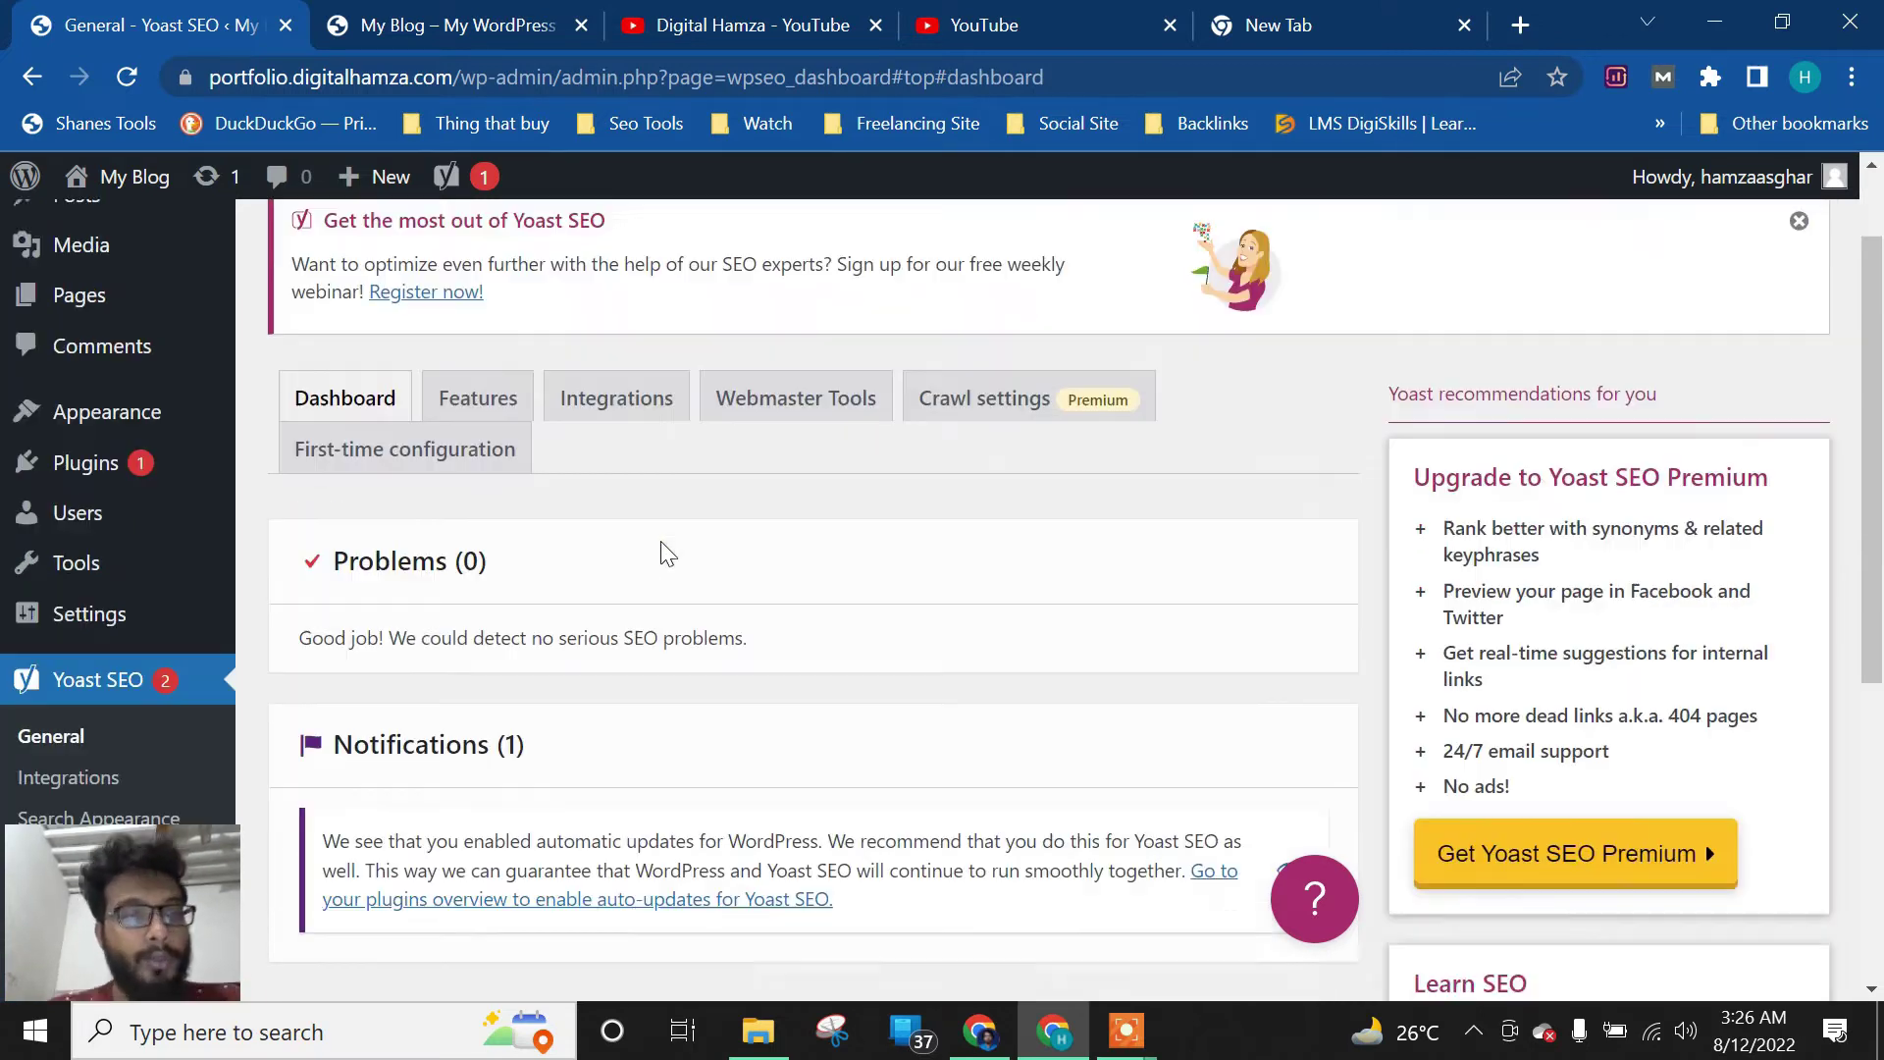
pyautogui.scroll(-4, 663, 553)
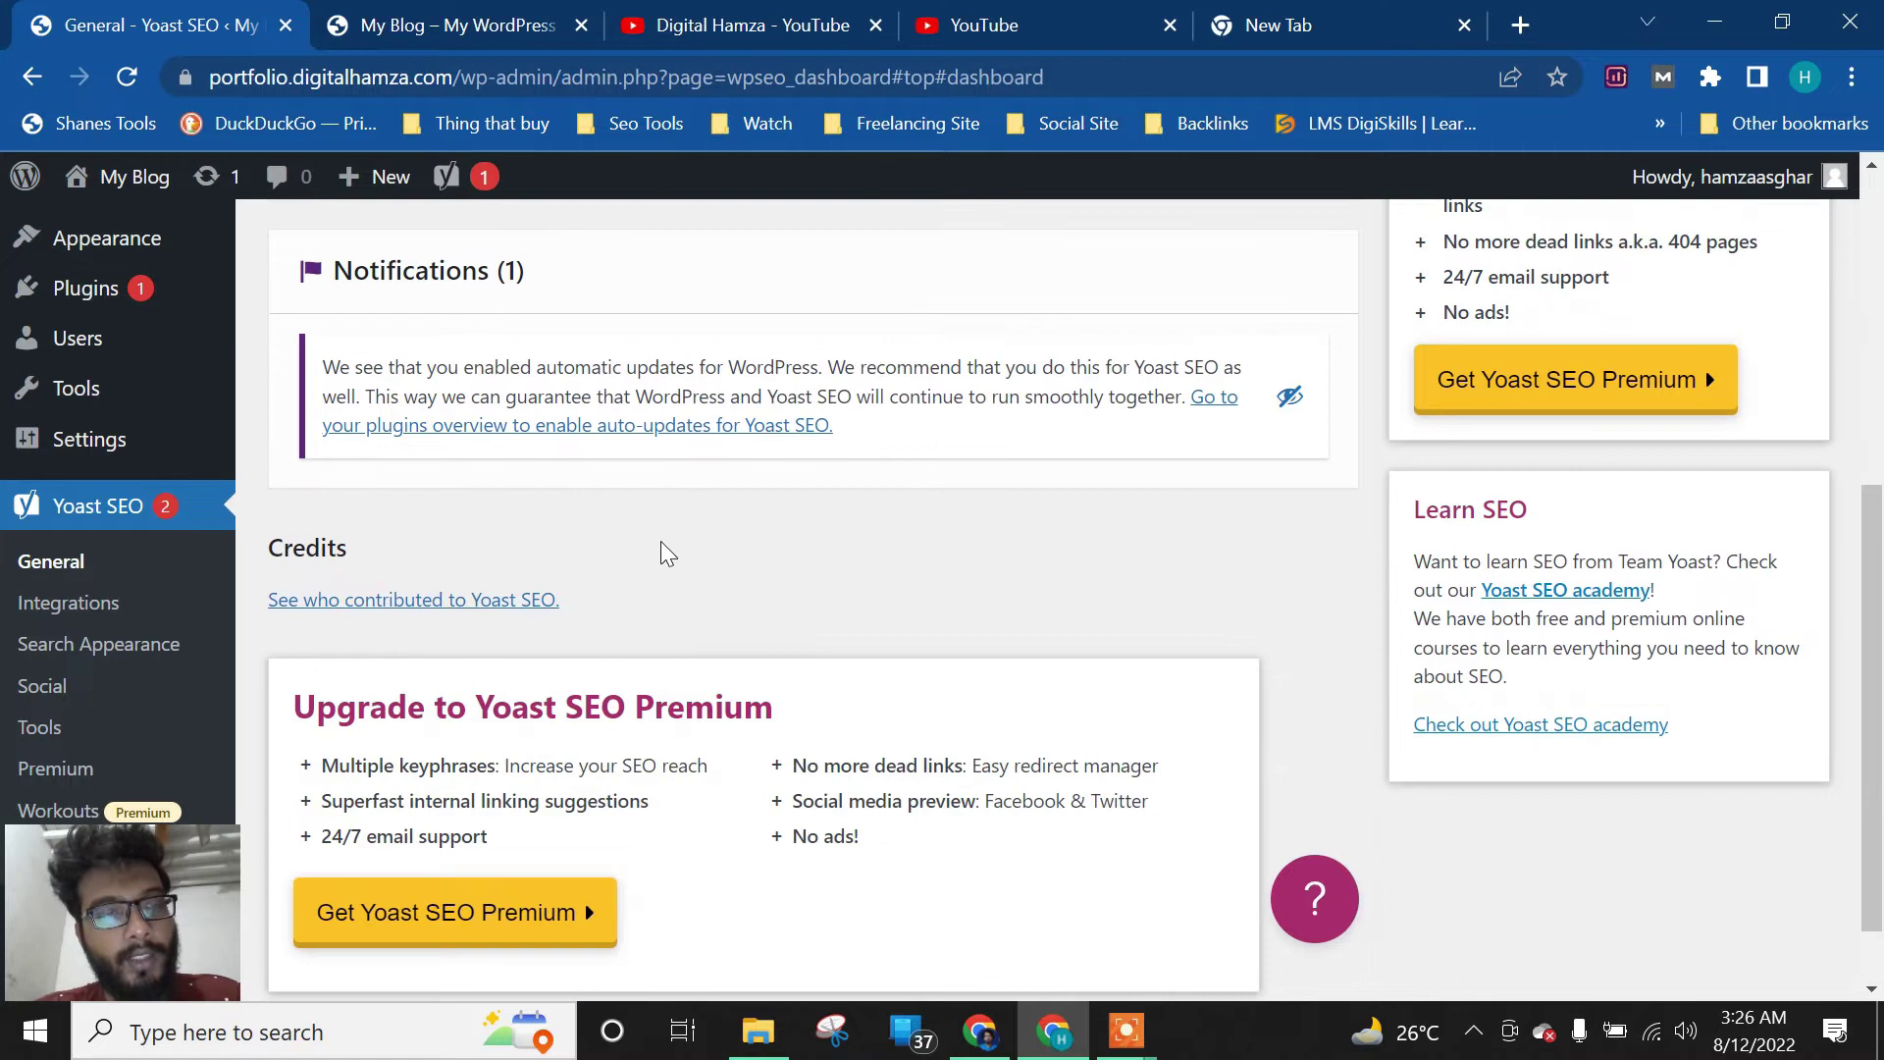
pyautogui.scroll(5, 656, 538)
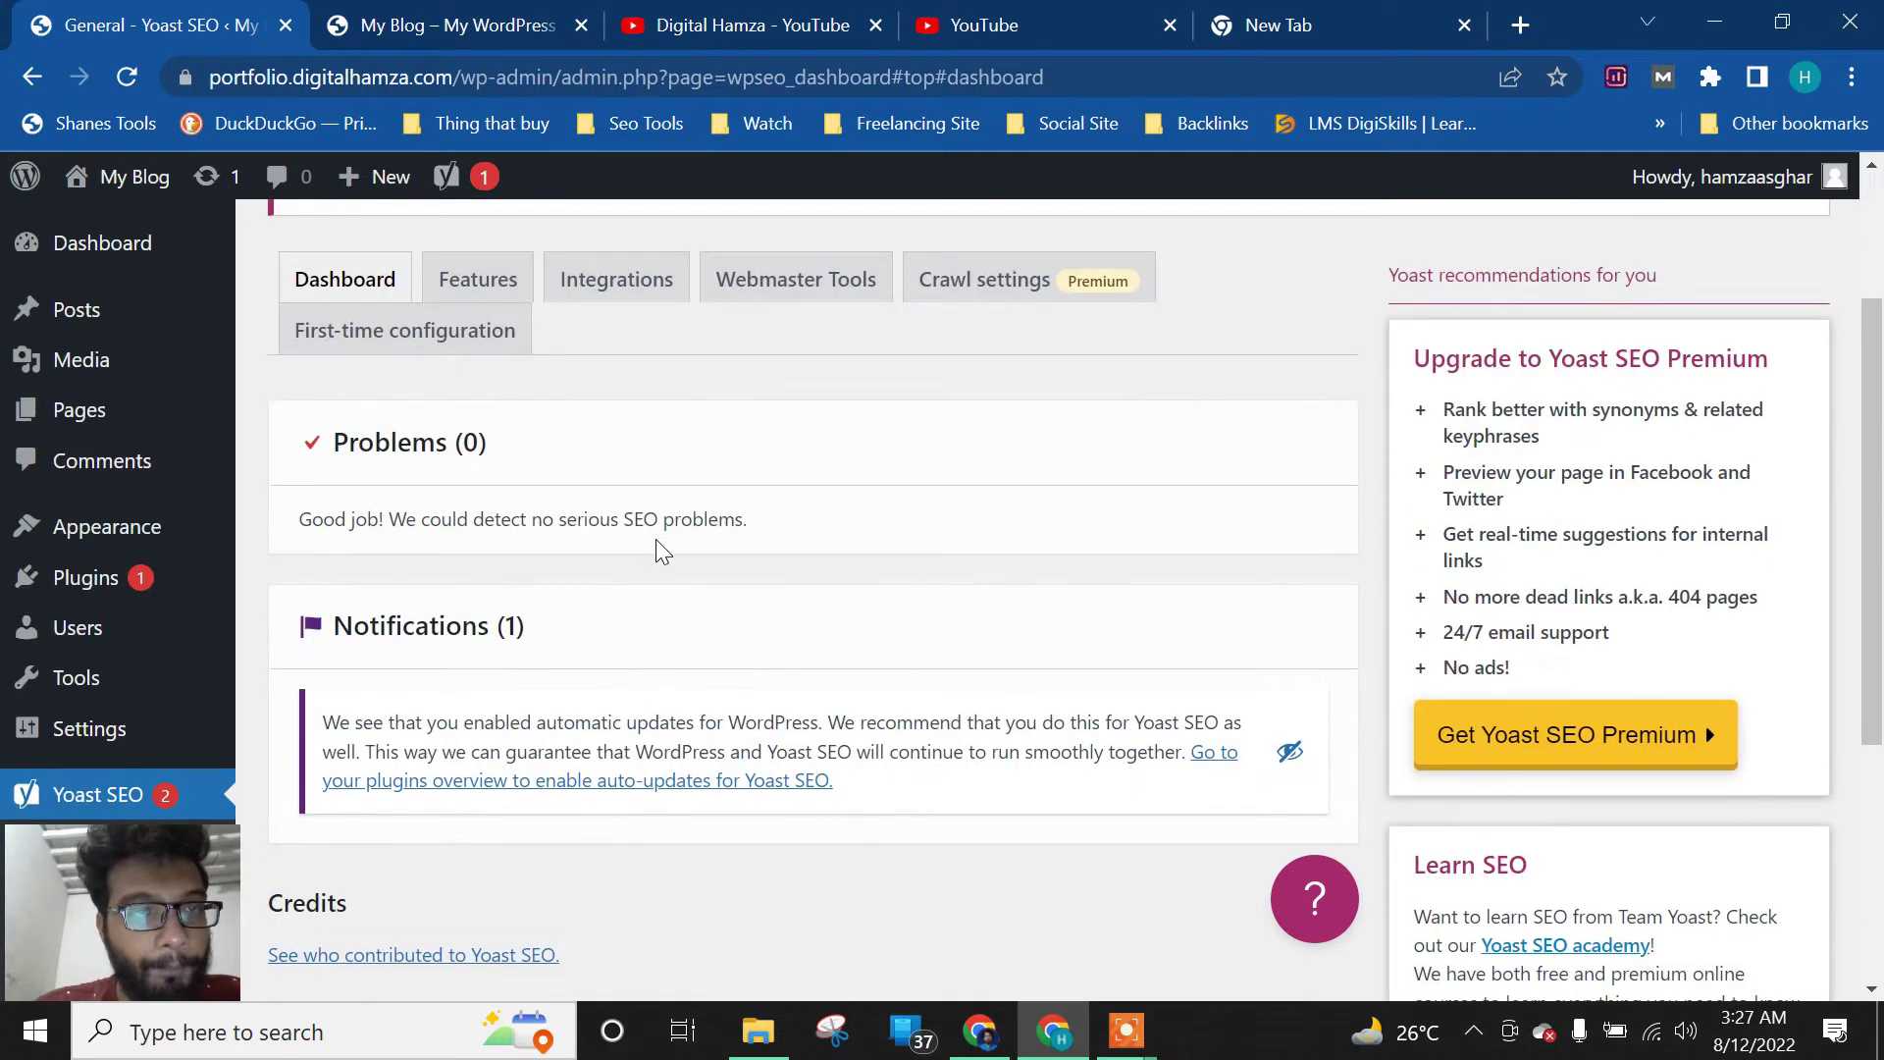
# Look through the Yoast SEO feature toggles and the Integrations settings
pyautogui.click(476, 290)
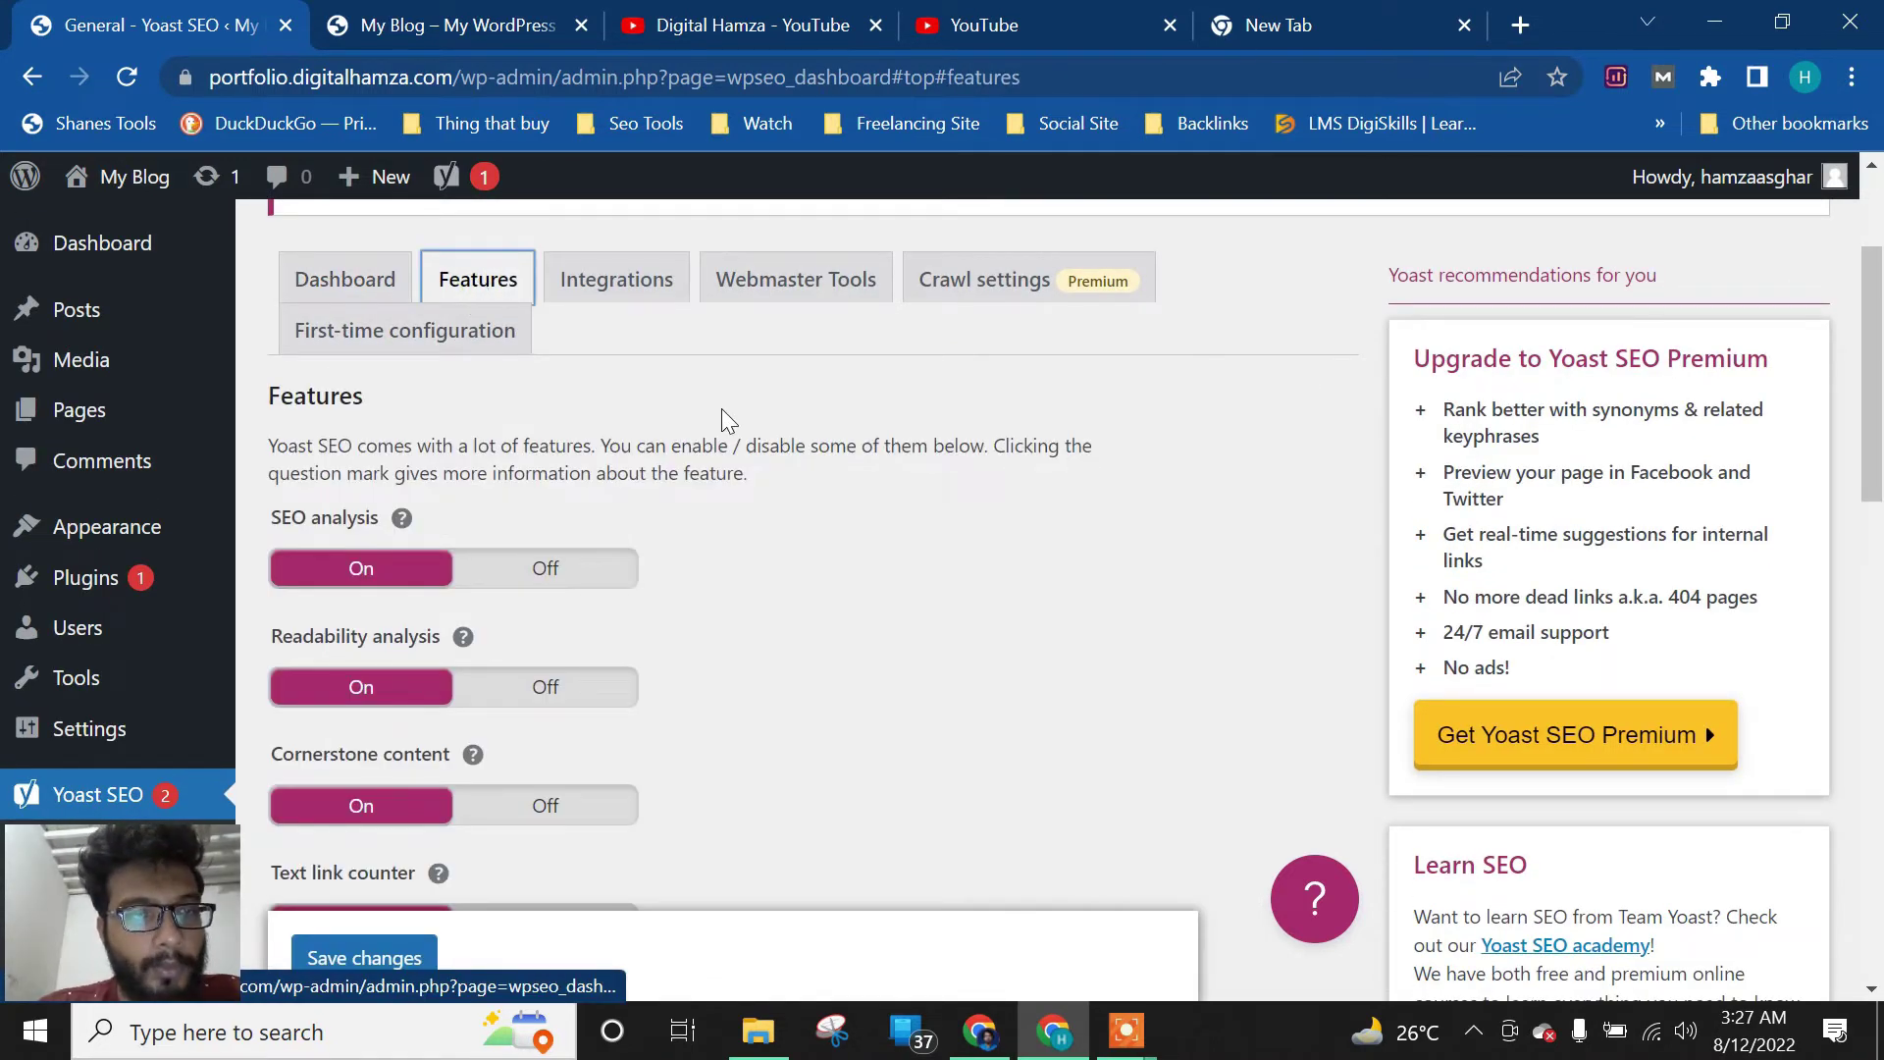
pyautogui.scroll(-3, 336, 421)
pyautogui.scroll(-10, 397, 392)
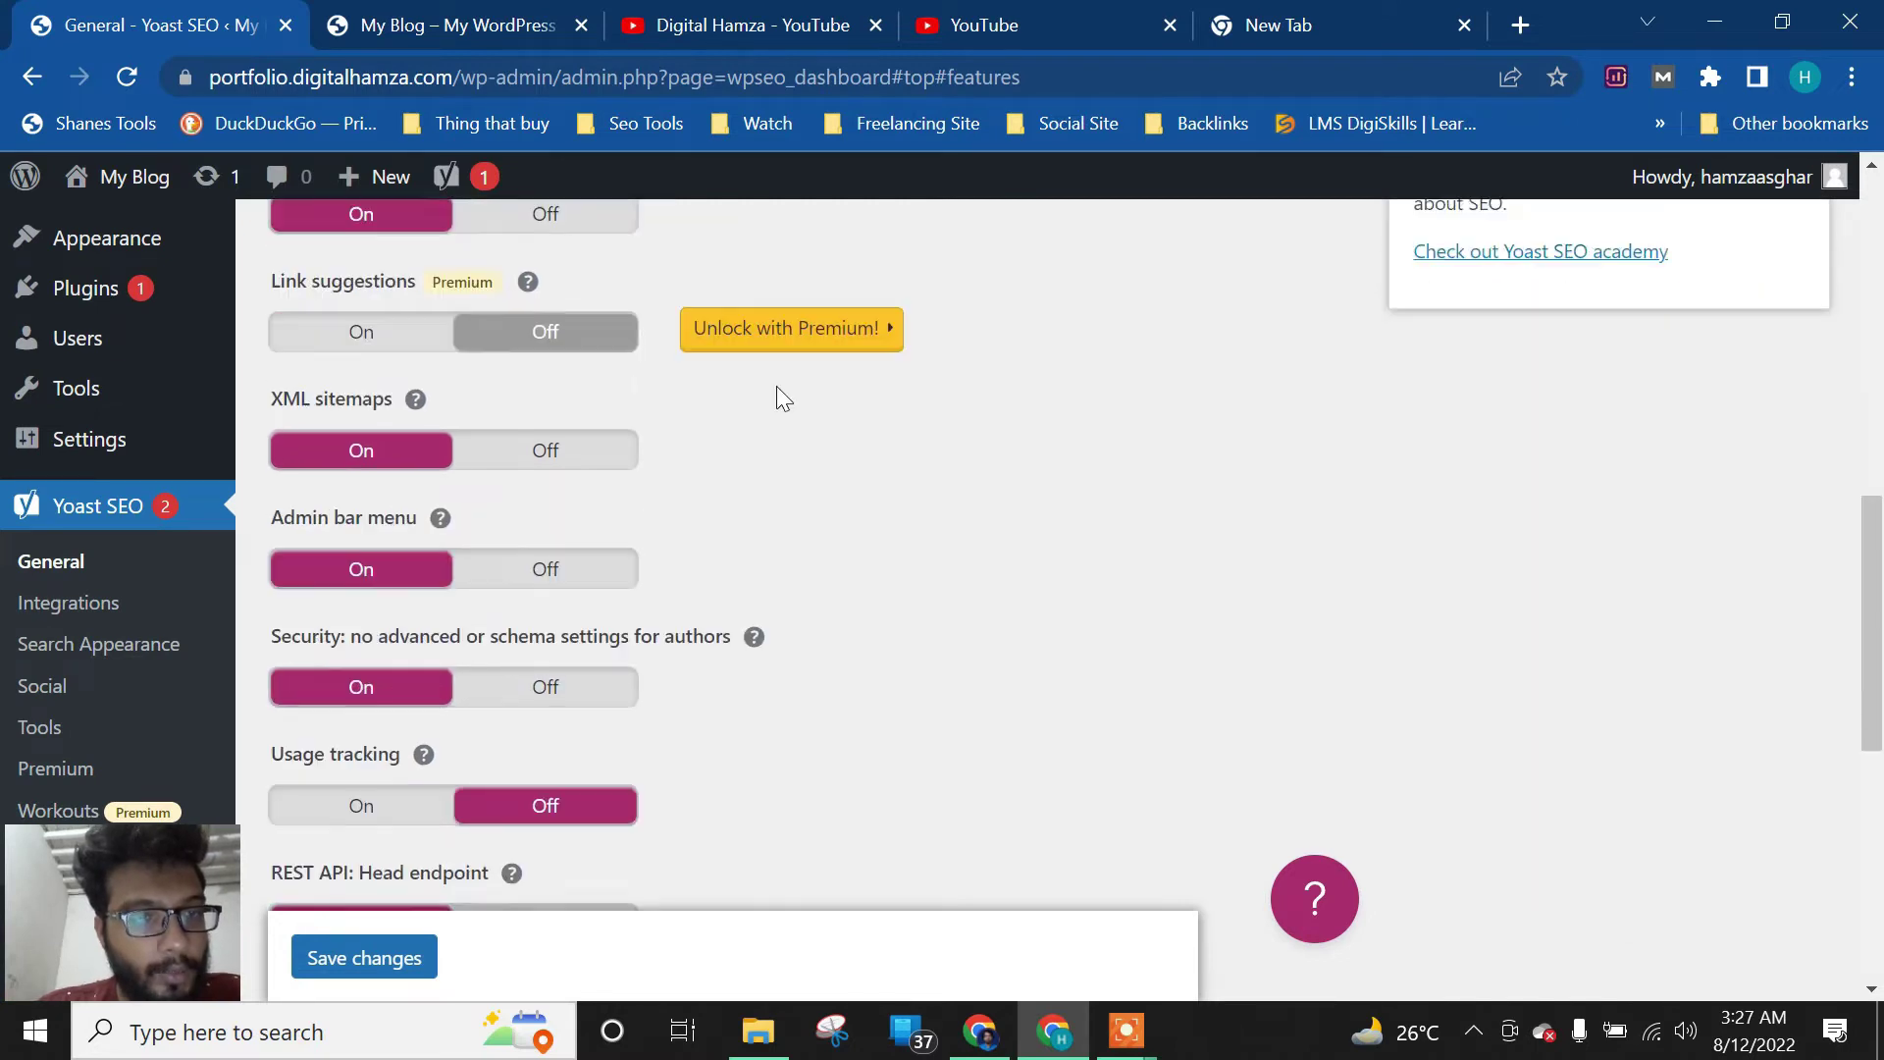
pyautogui.scroll(15, 775, 403)
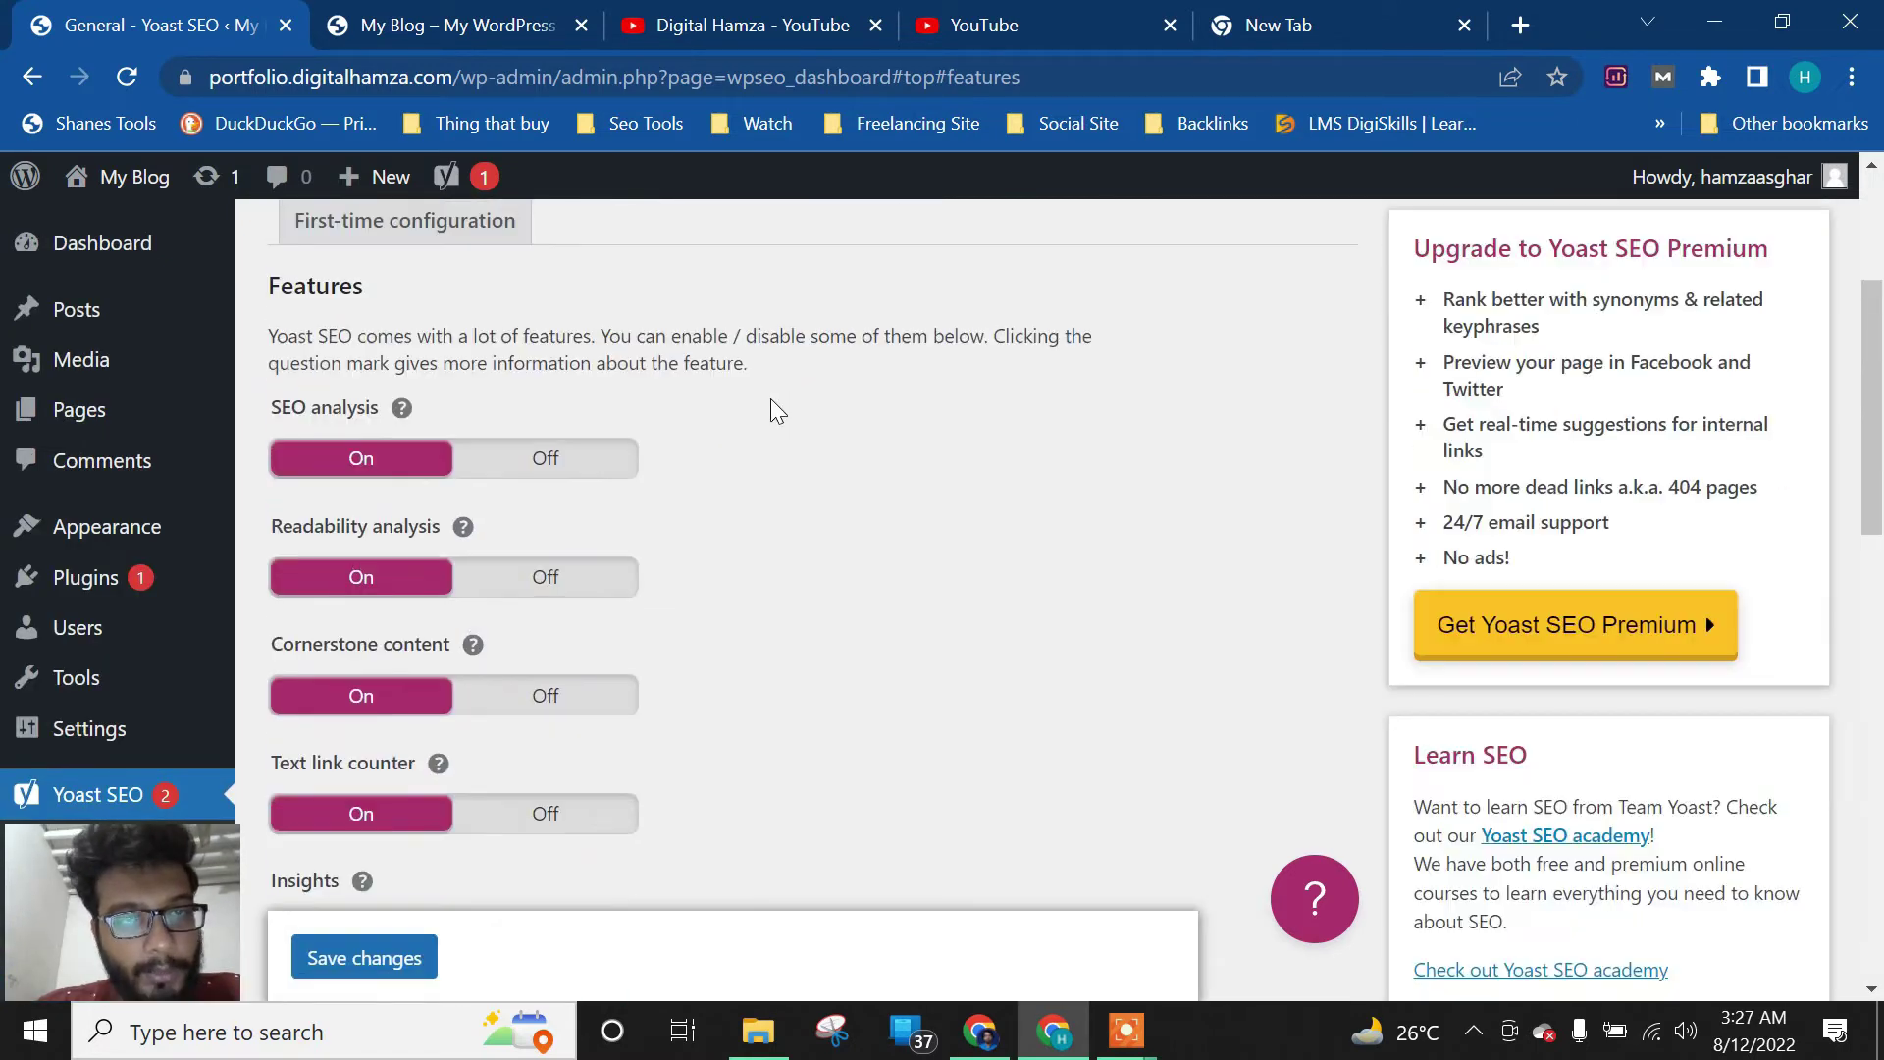
pyautogui.click(649, 525)
pyautogui.scroll(-5, 887, 564)
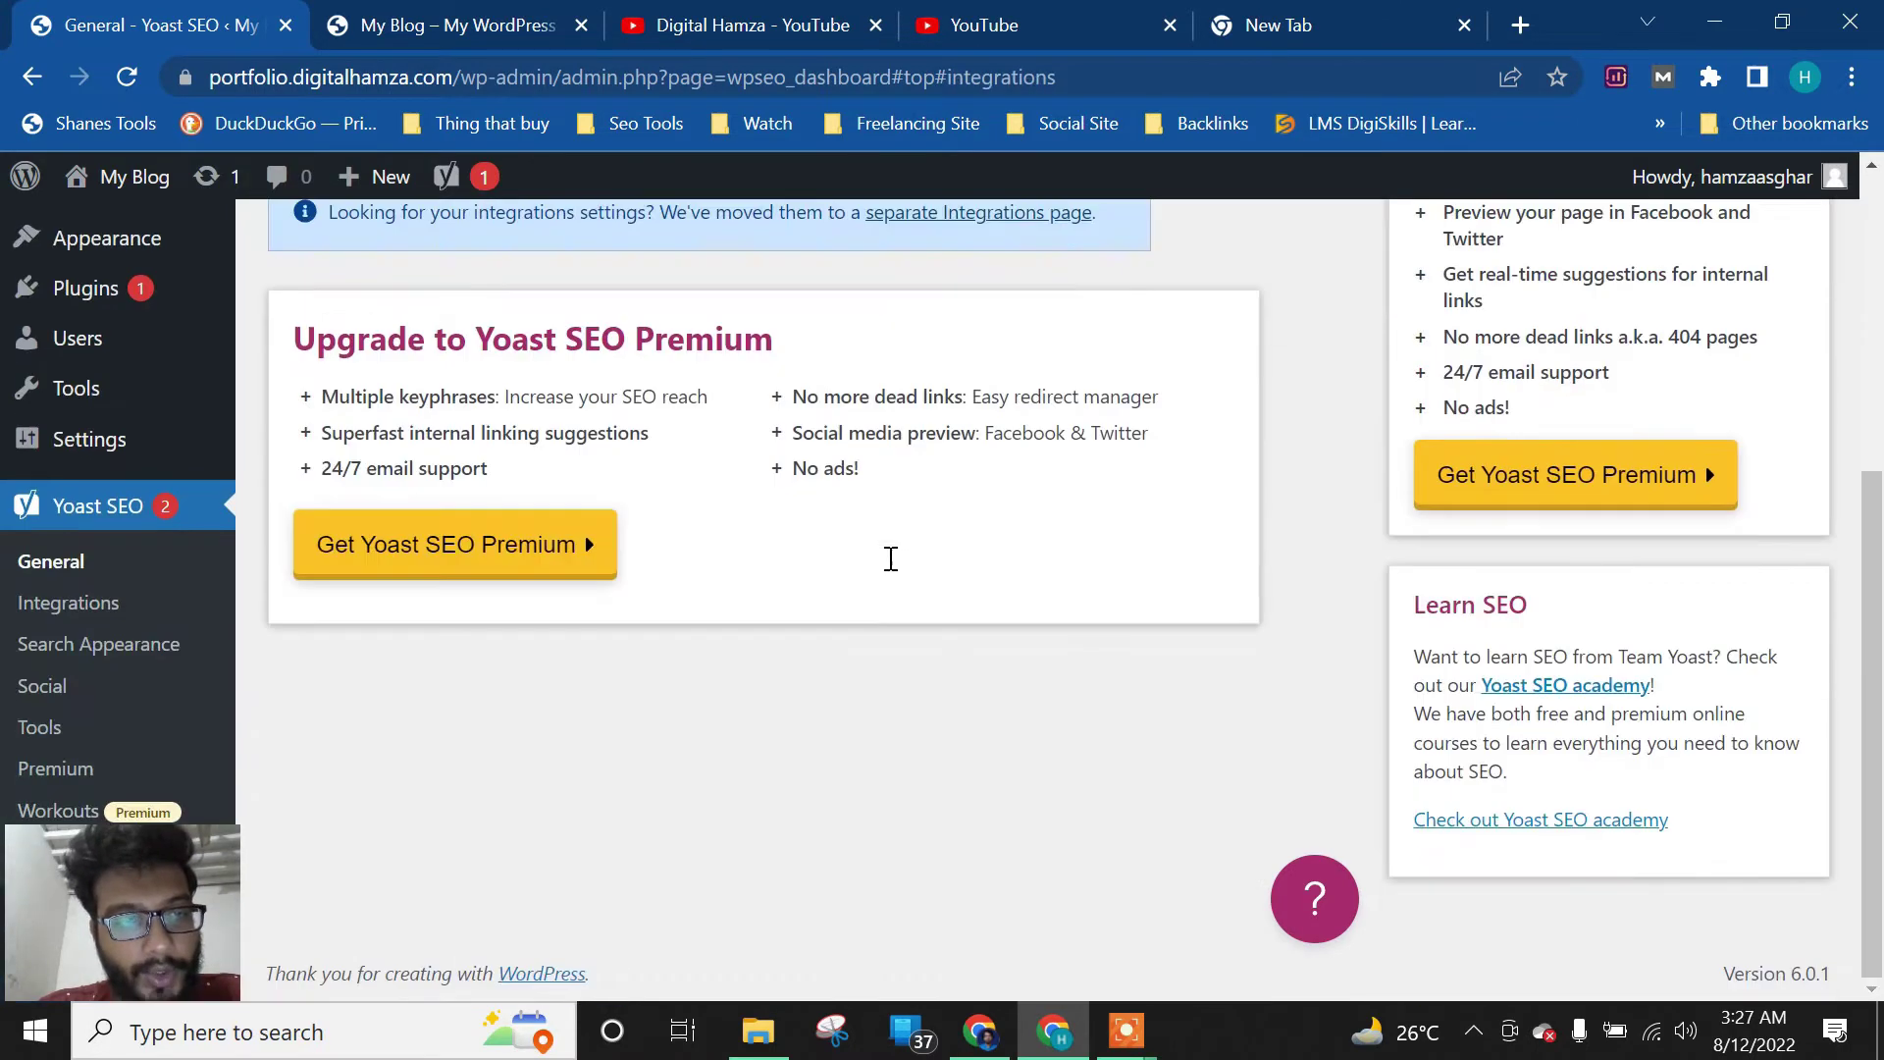
pyautogui.scroll(4, 883, 559)
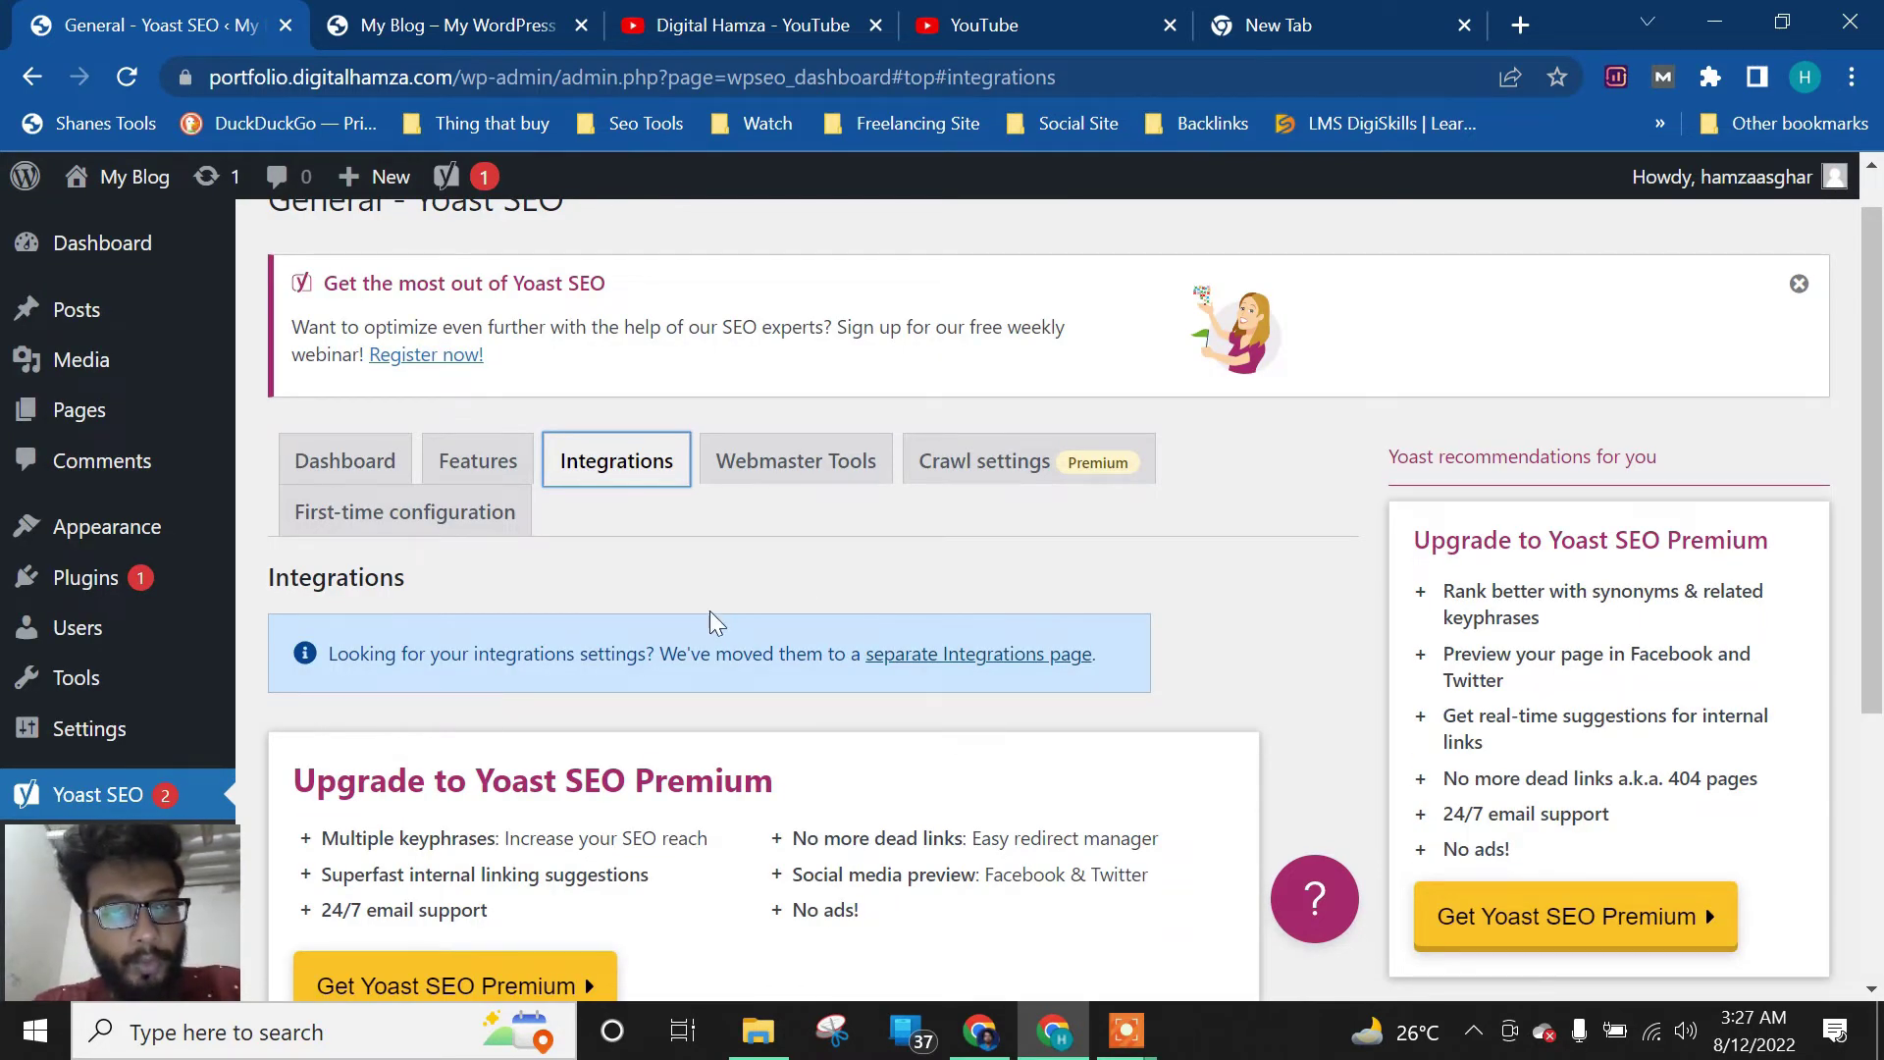
# Examine the Webmaster Tools verification settings for Baidu, Bing, Google and Yandex
pyautogui.click(770, 466)
pyautogui.scroll(-3, 639, 521)
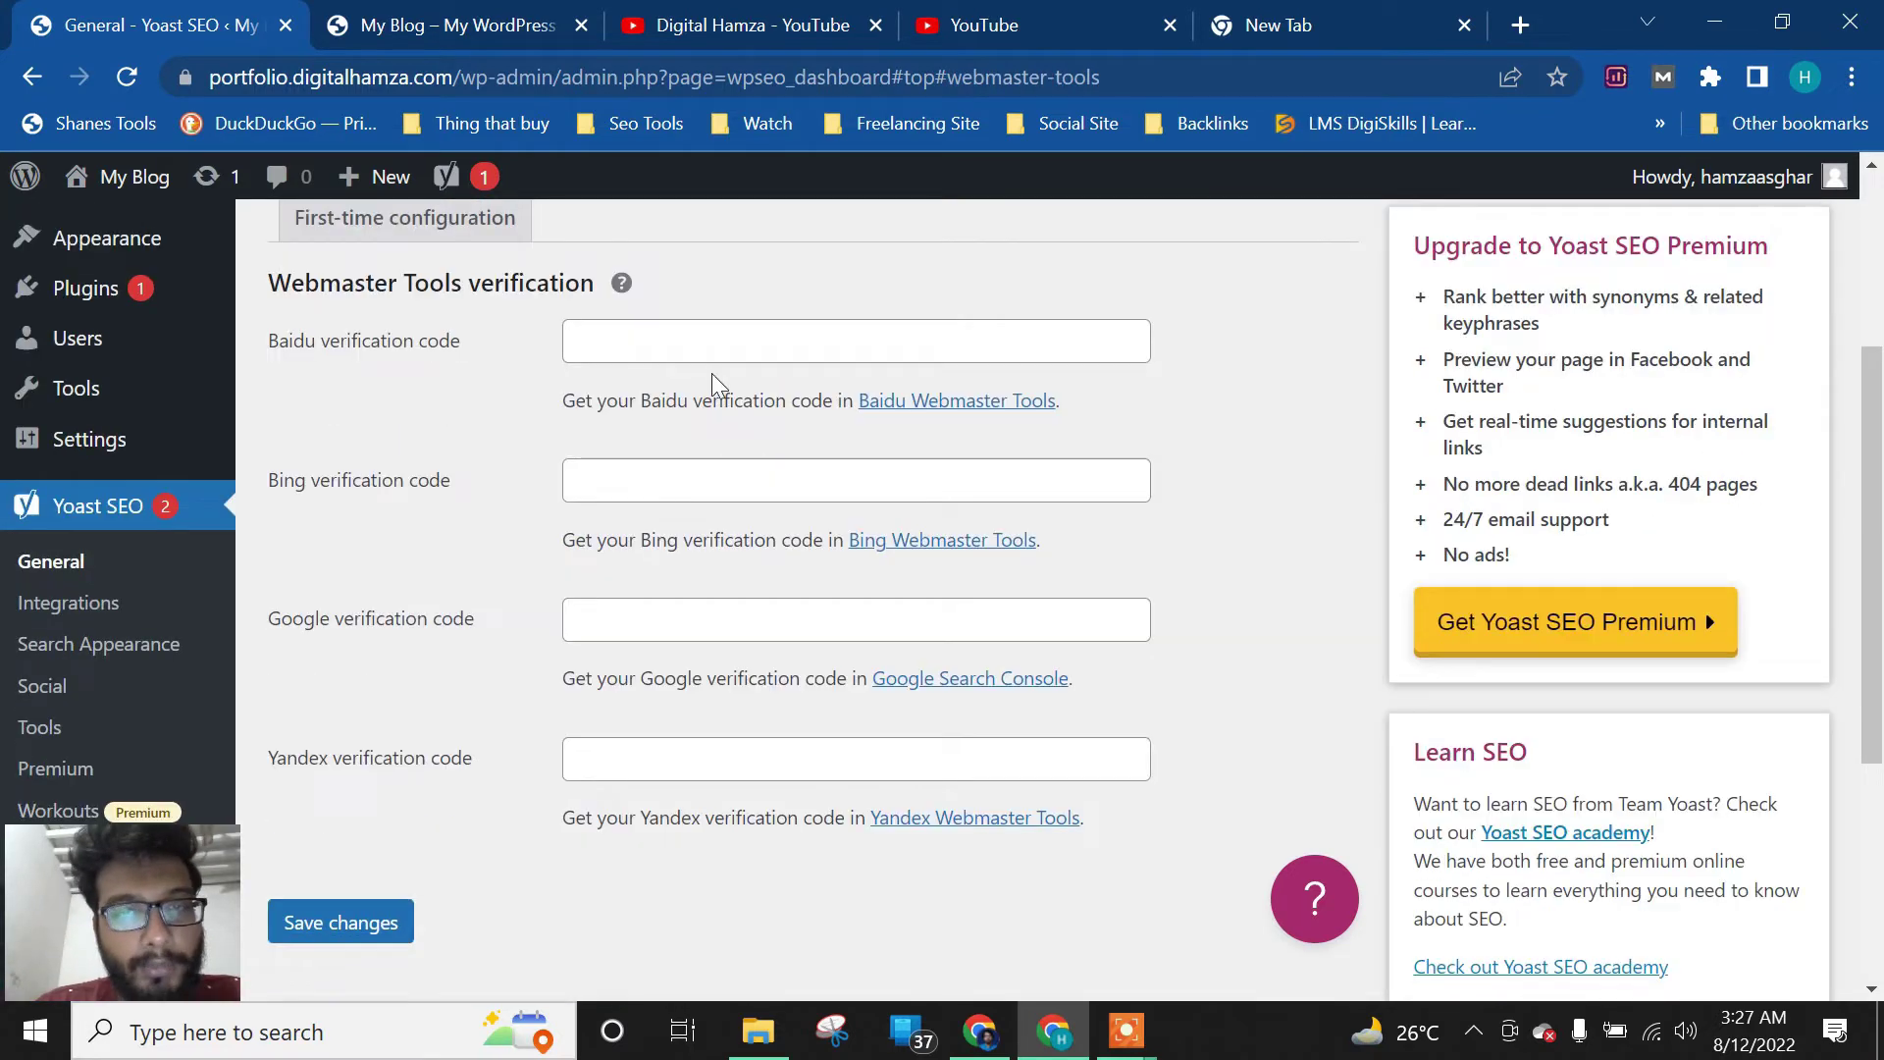
pyautogui.click(734, 350)
pyautogui.rightClick(744, 336)
pyautogui.click(321, 381)
pyautogui.scroll(-2, 334, 373)
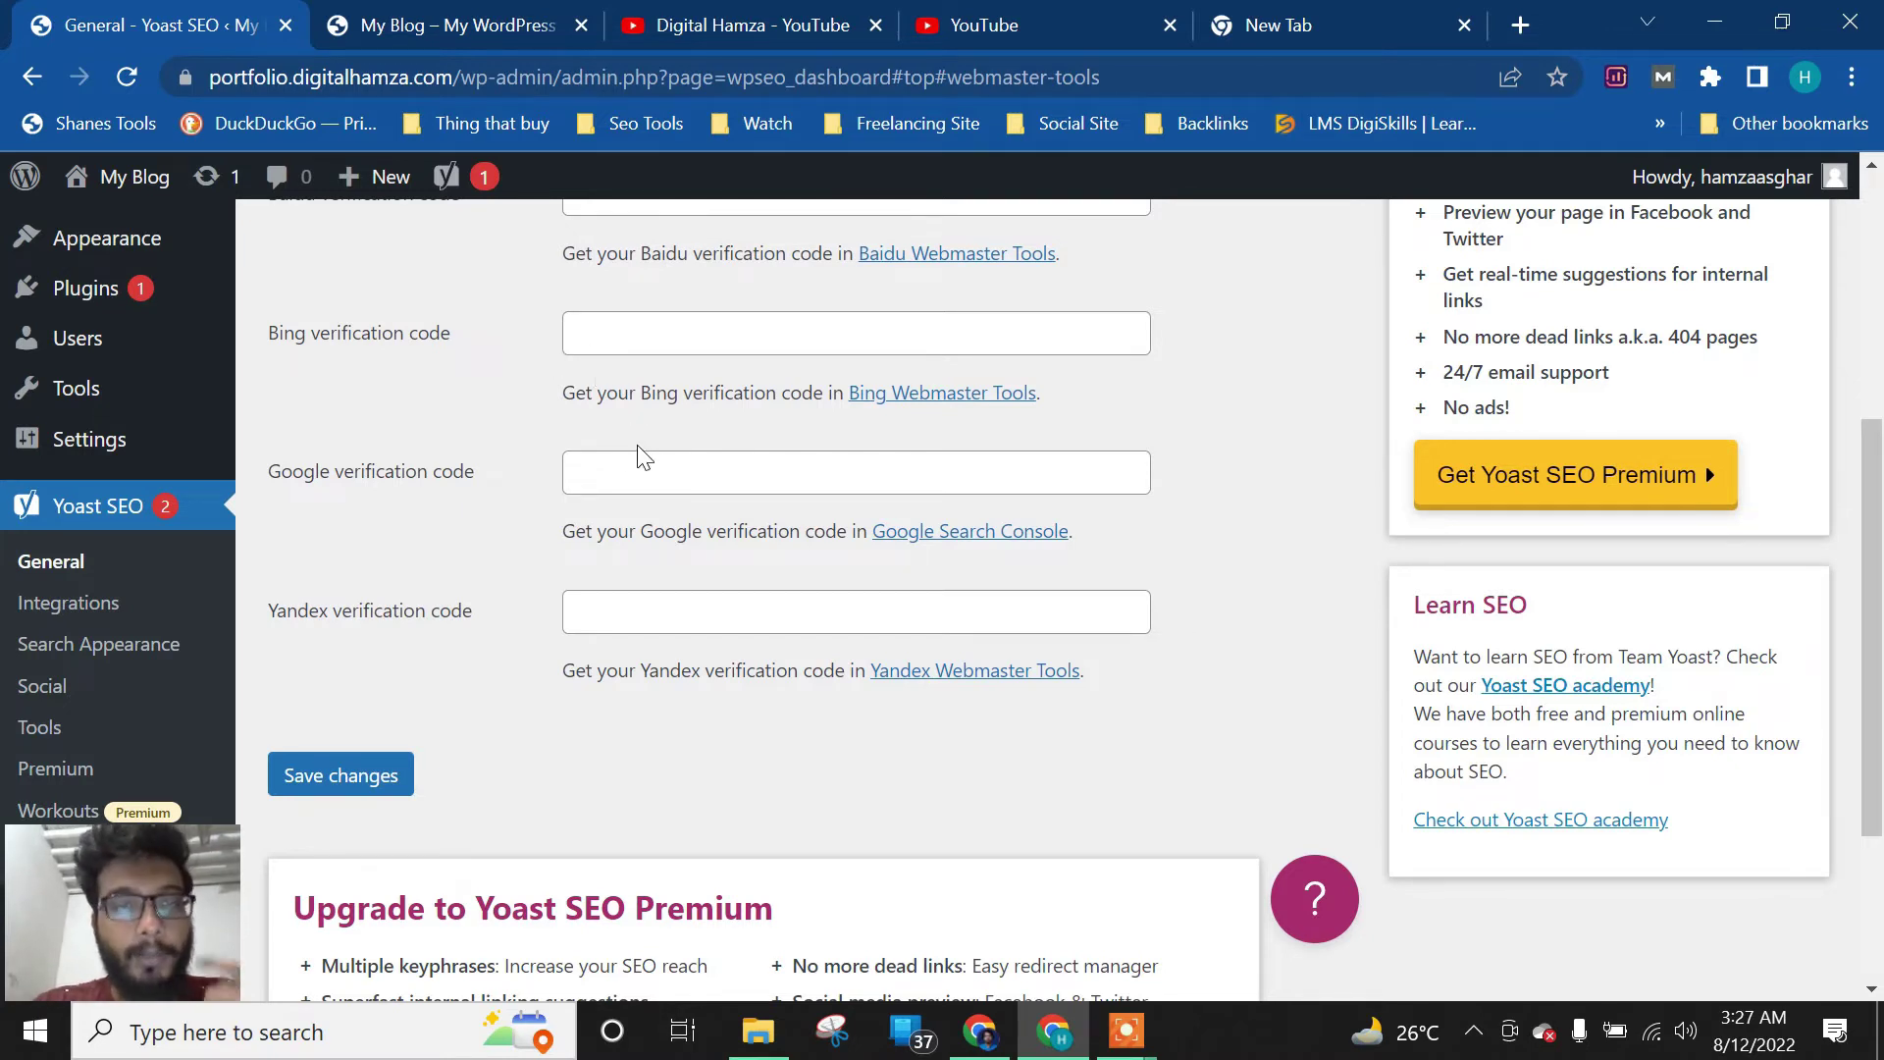
pyautogui.scroll(3, 566, 690)
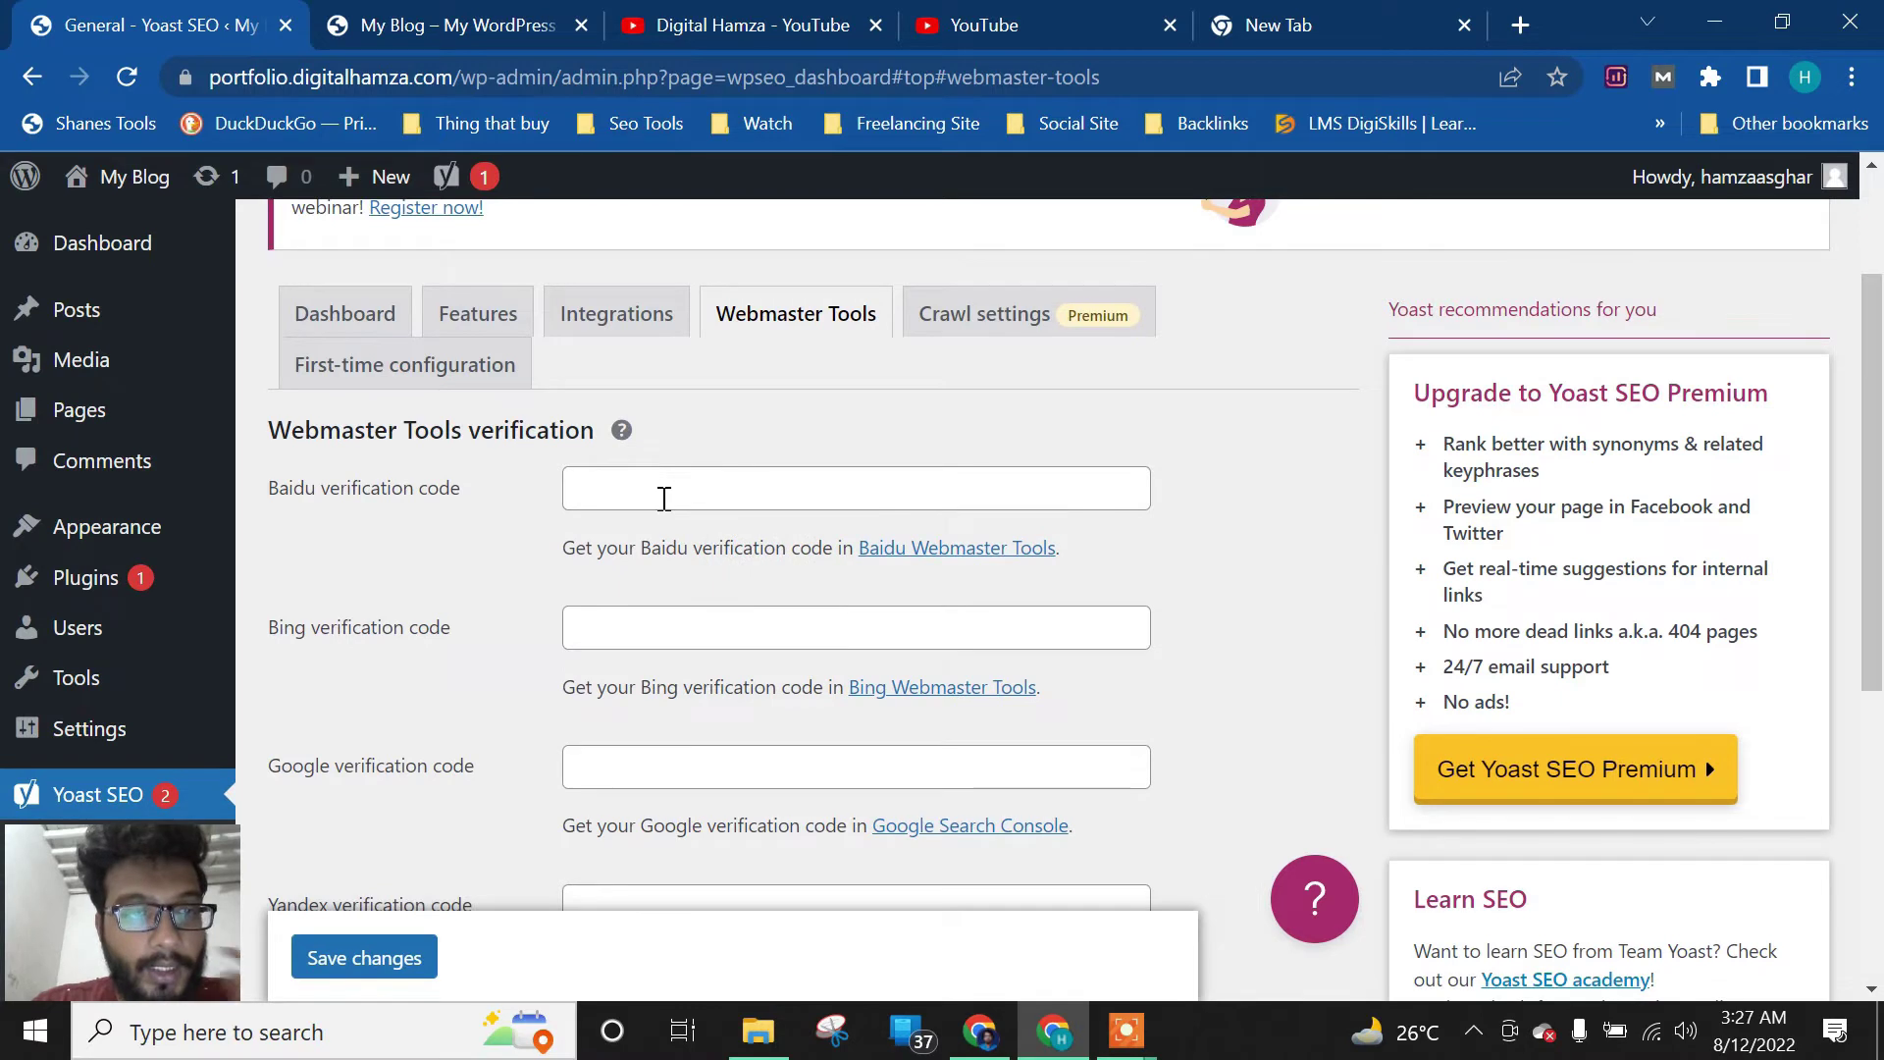
pyautogui.scroll(-4, 664, 499)
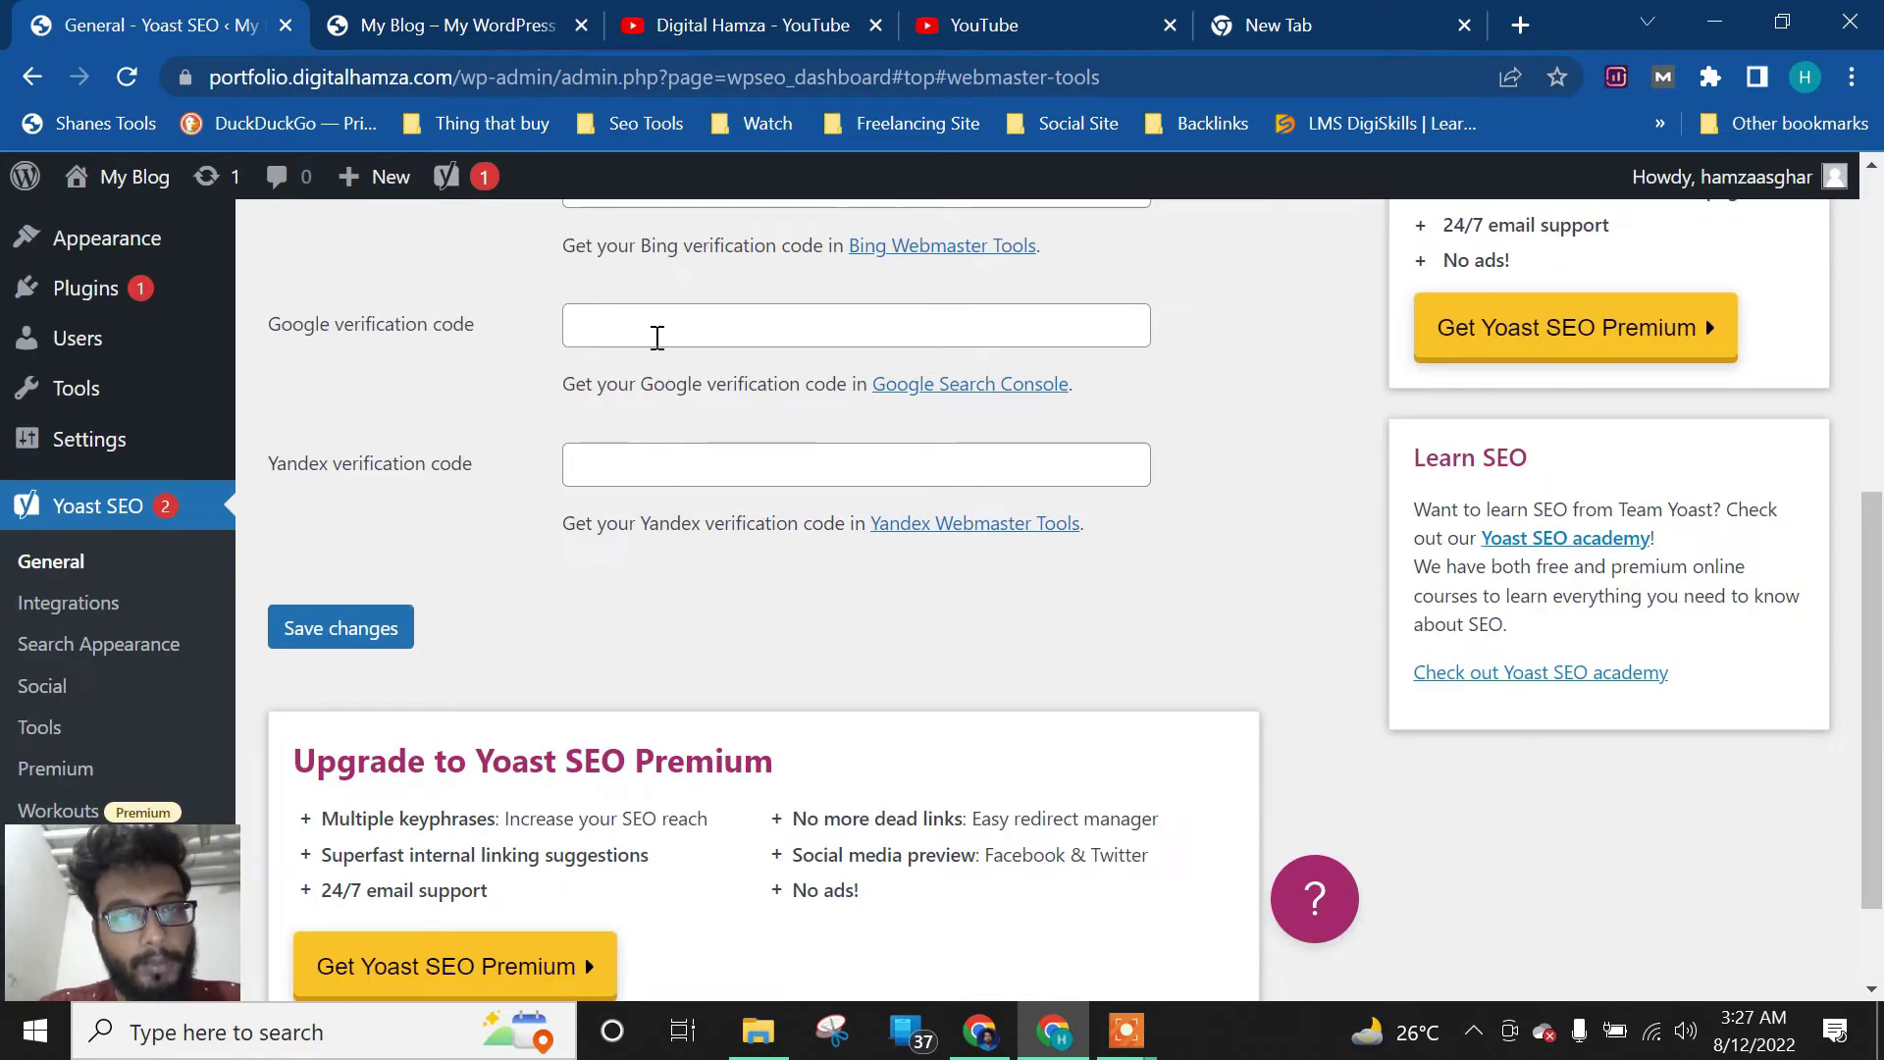
pyautogui.scroll(1, 966, 393)
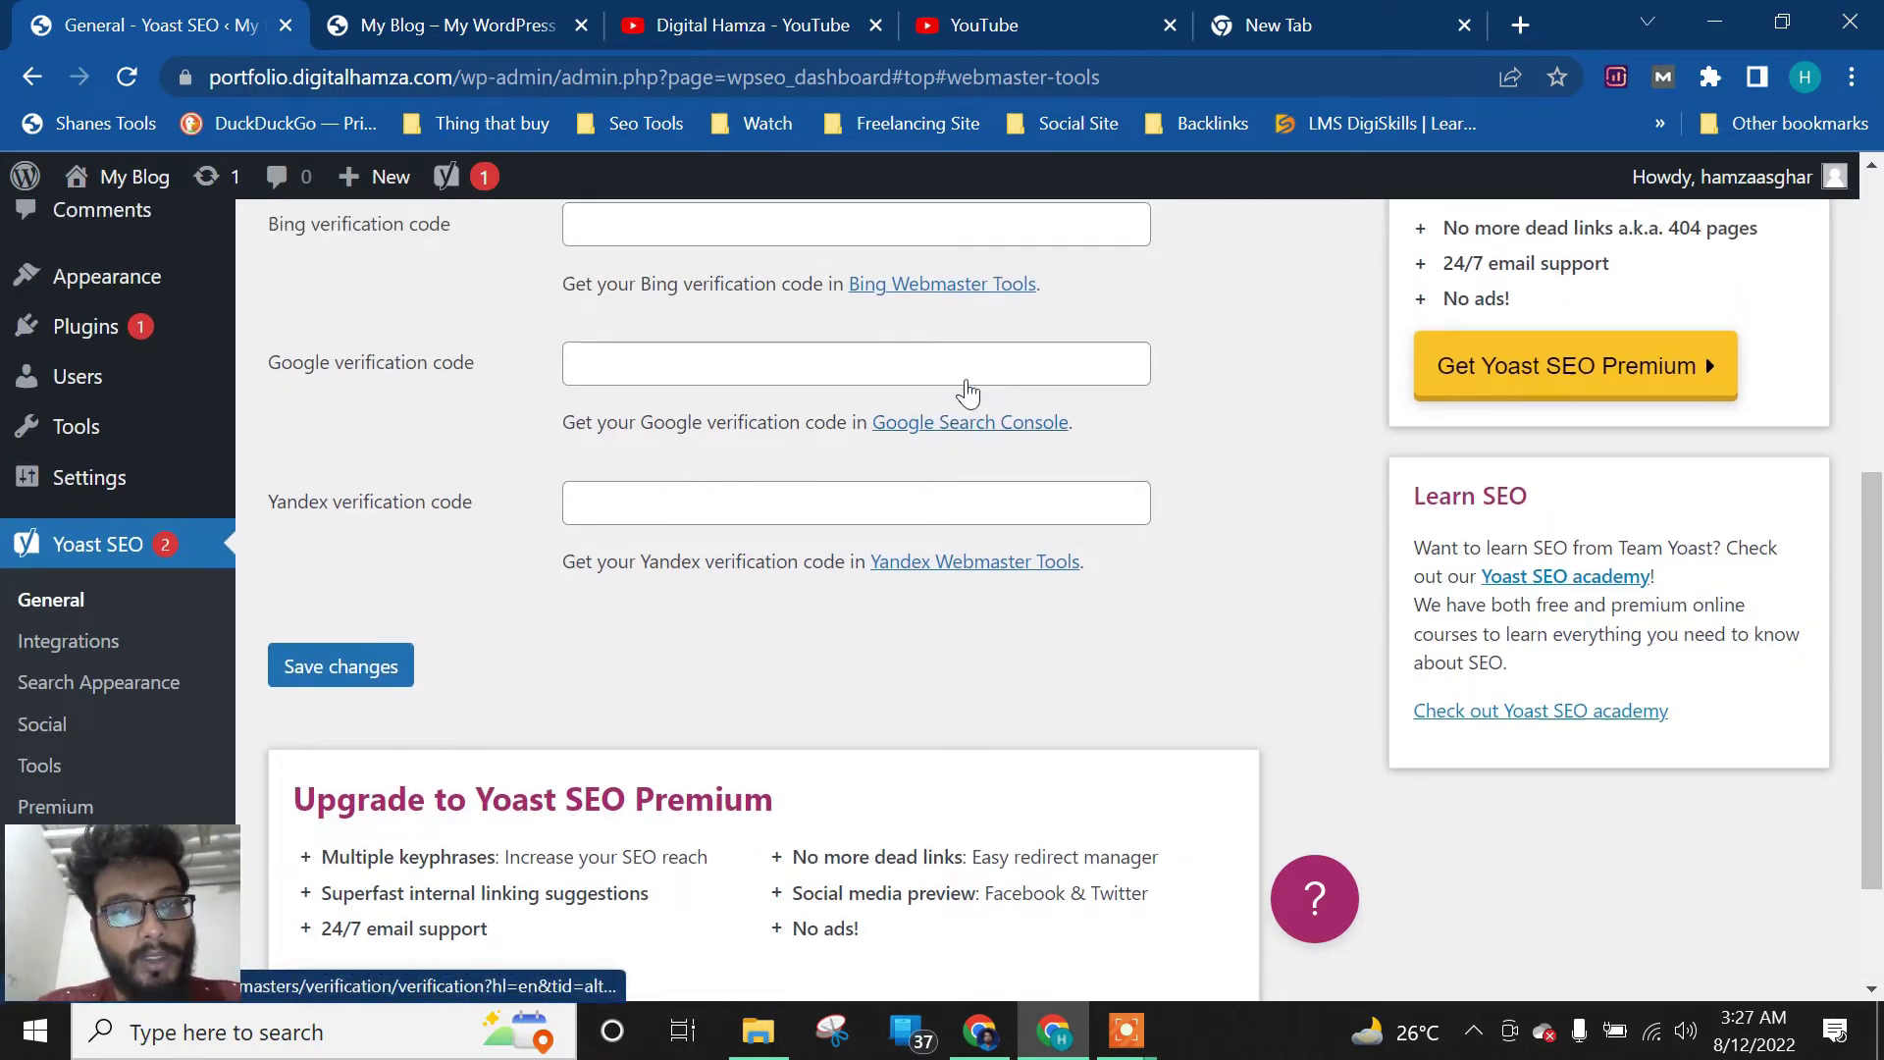
pyautogui.scroll(3, 966, 392)
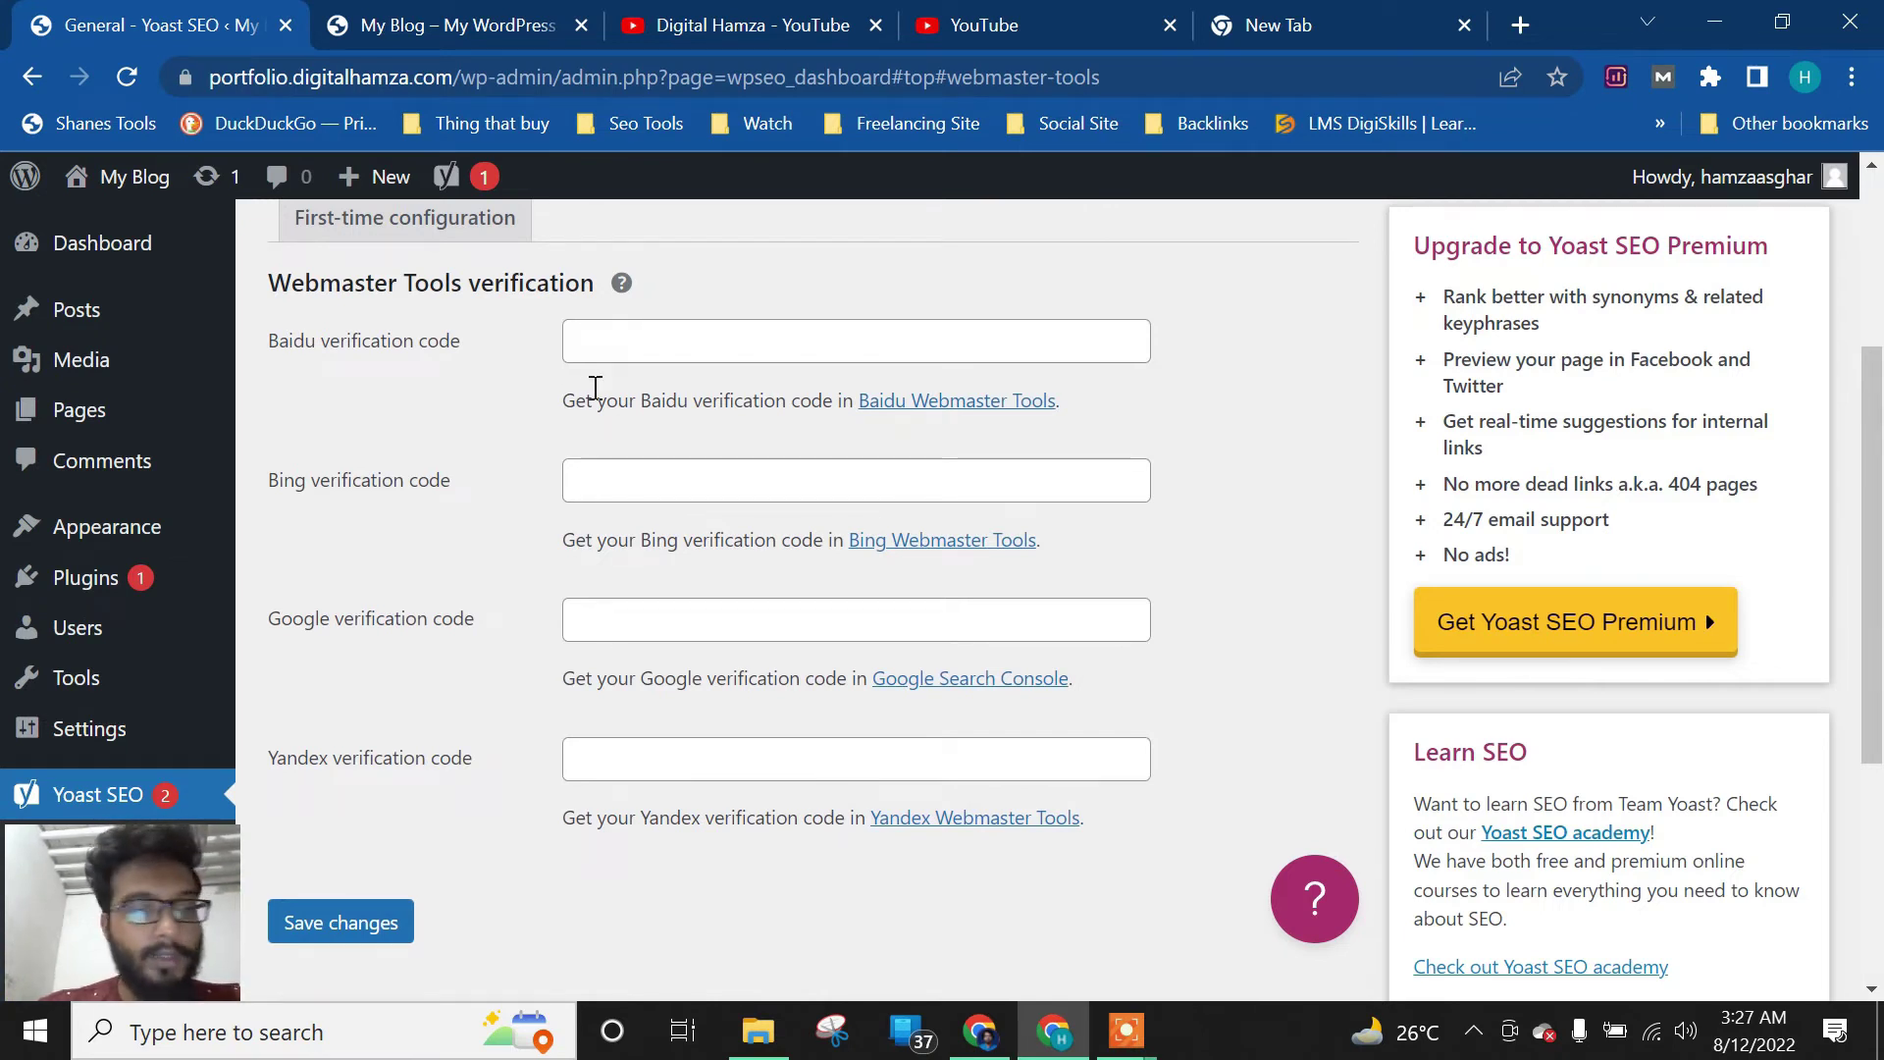
pyautogui.scroll(-3, 599, 373)
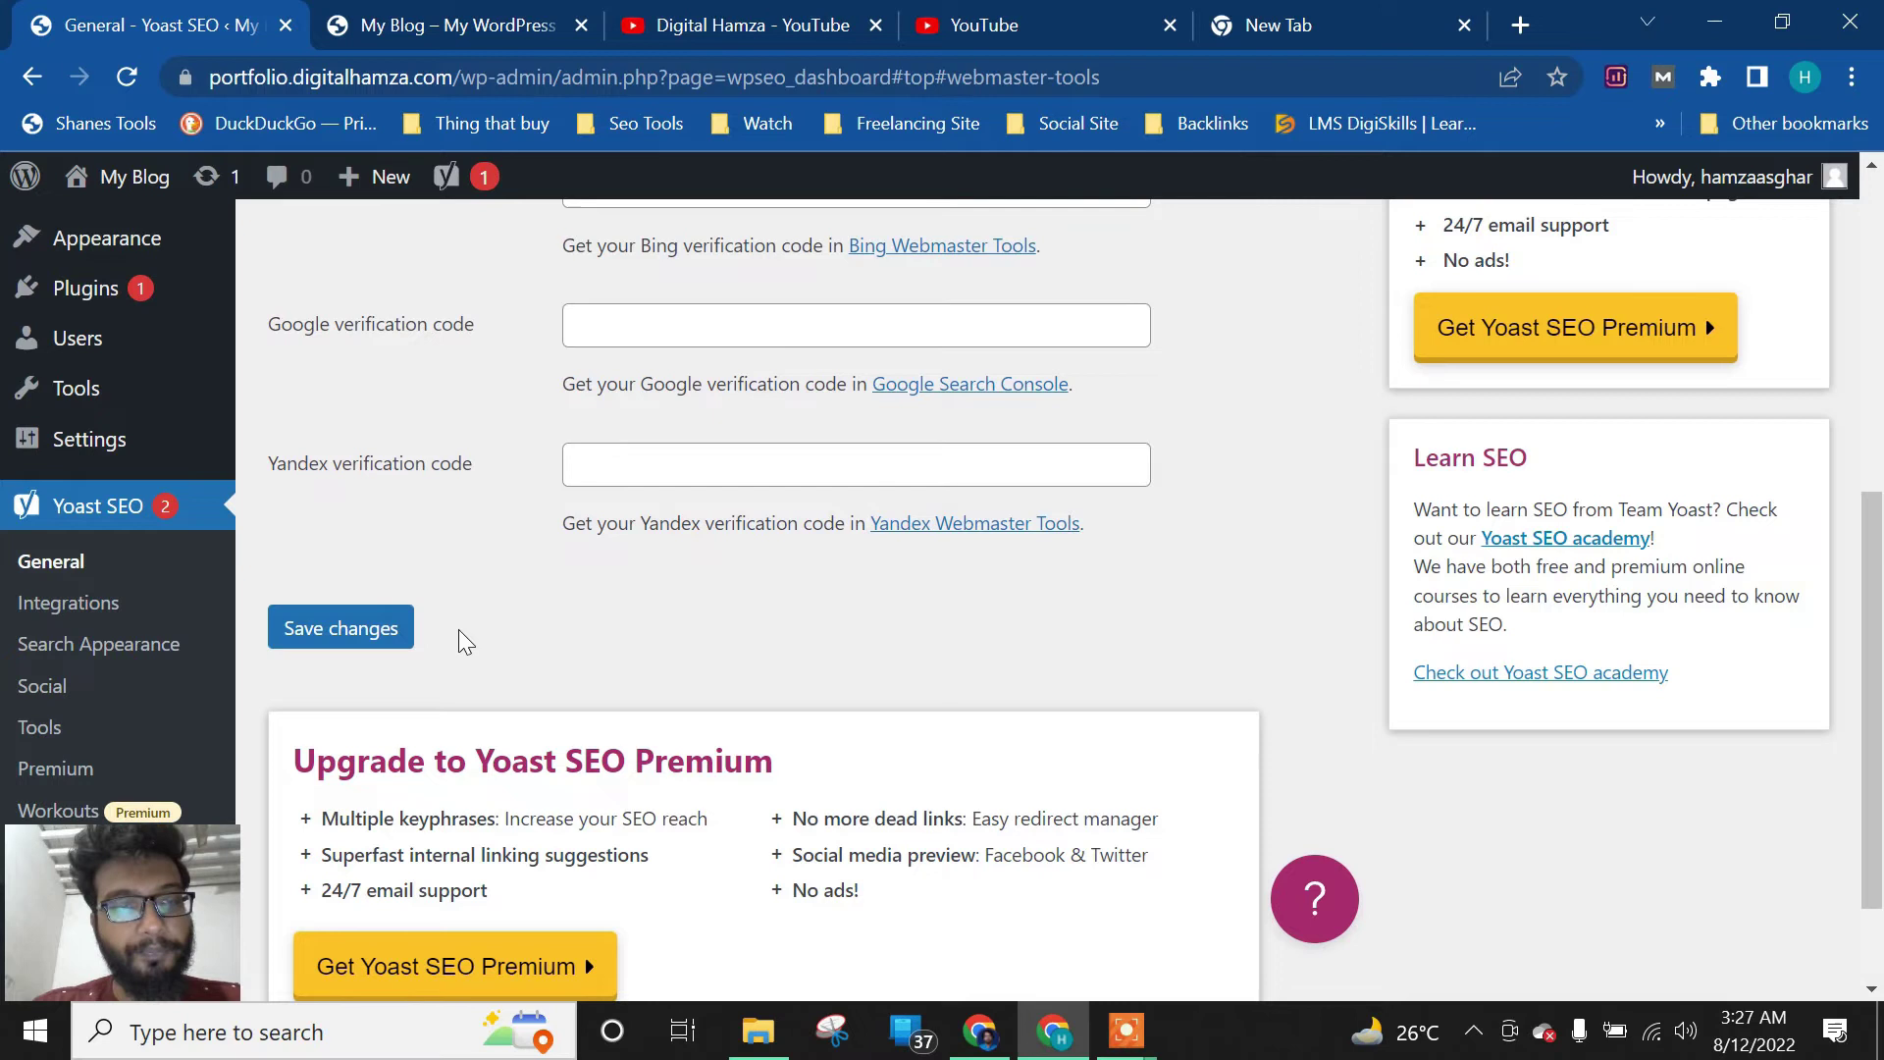
# Look through the Crawl settings, including the basic options for removing links that WordPress adds to the header
pyautogui.scroll(6, 624, 547)
pyautogui.click(932, 520)
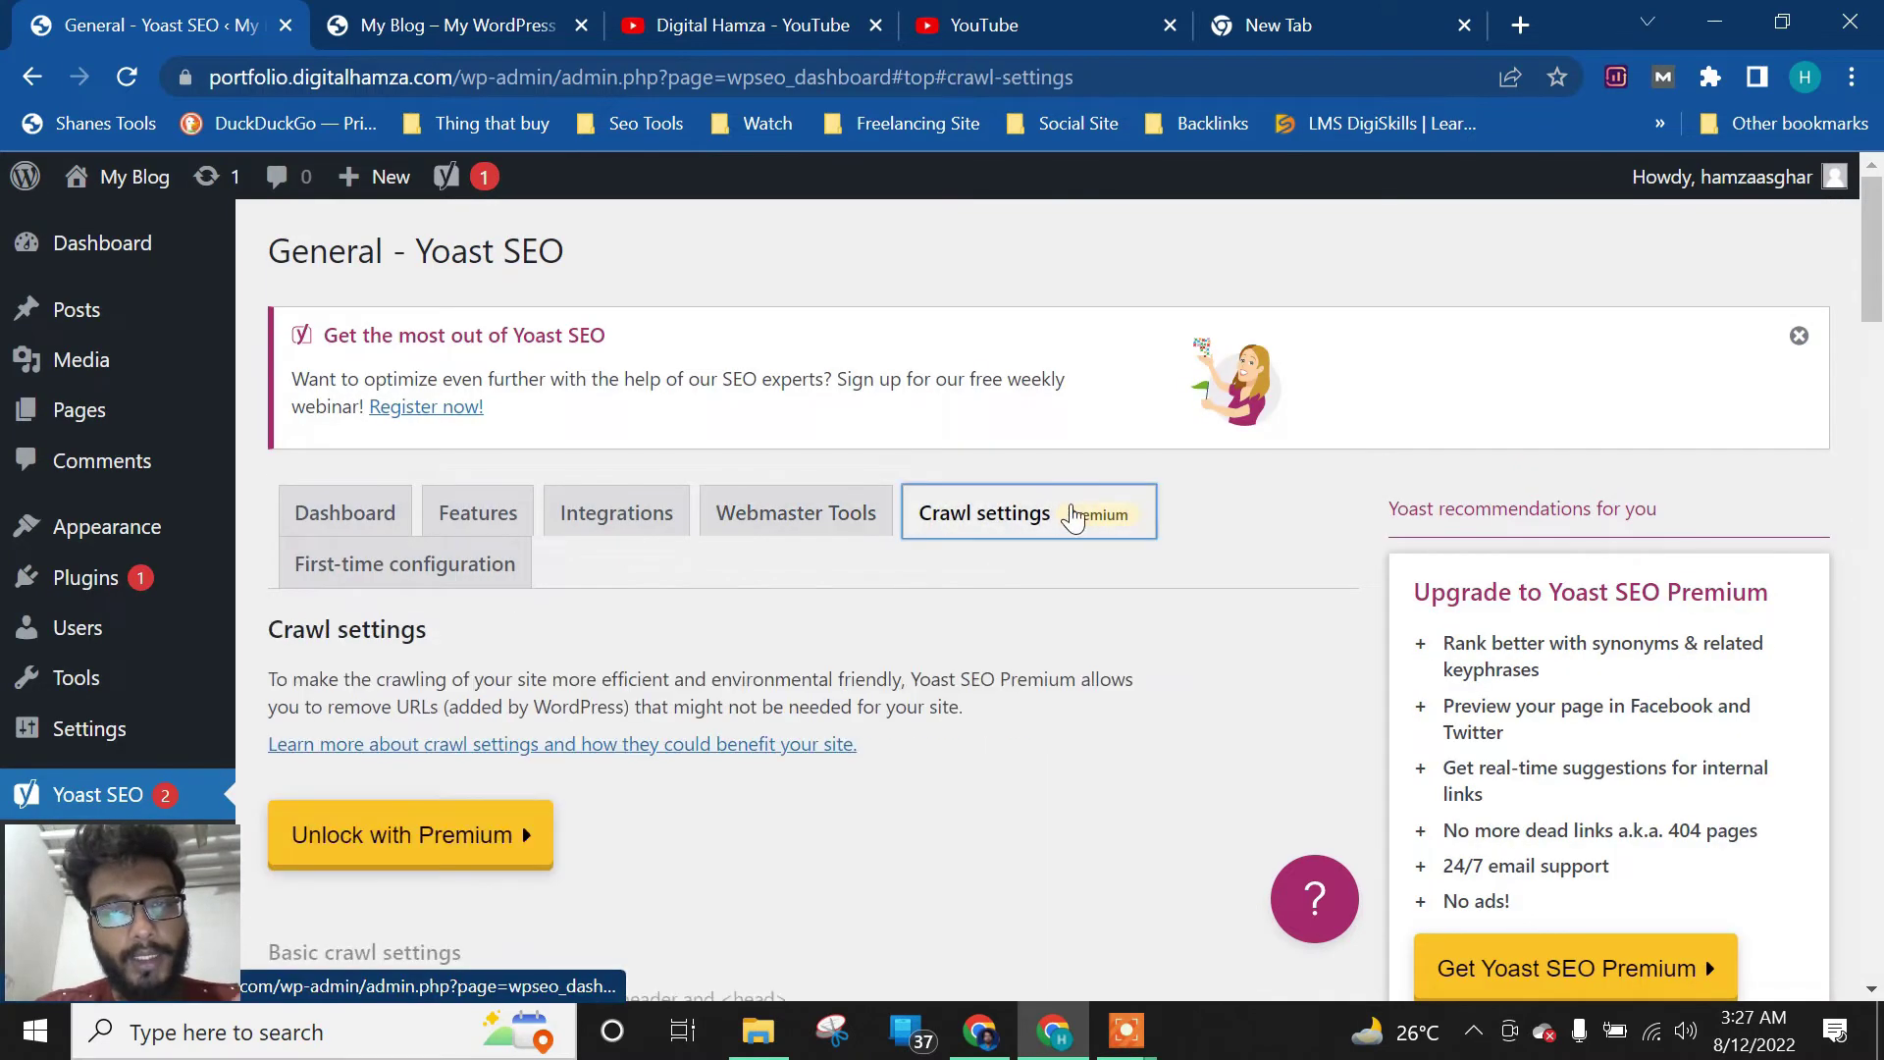
pyautogui.scroll(-2, 439, 521)
pyautogui.scroll(-5, 530, 455)
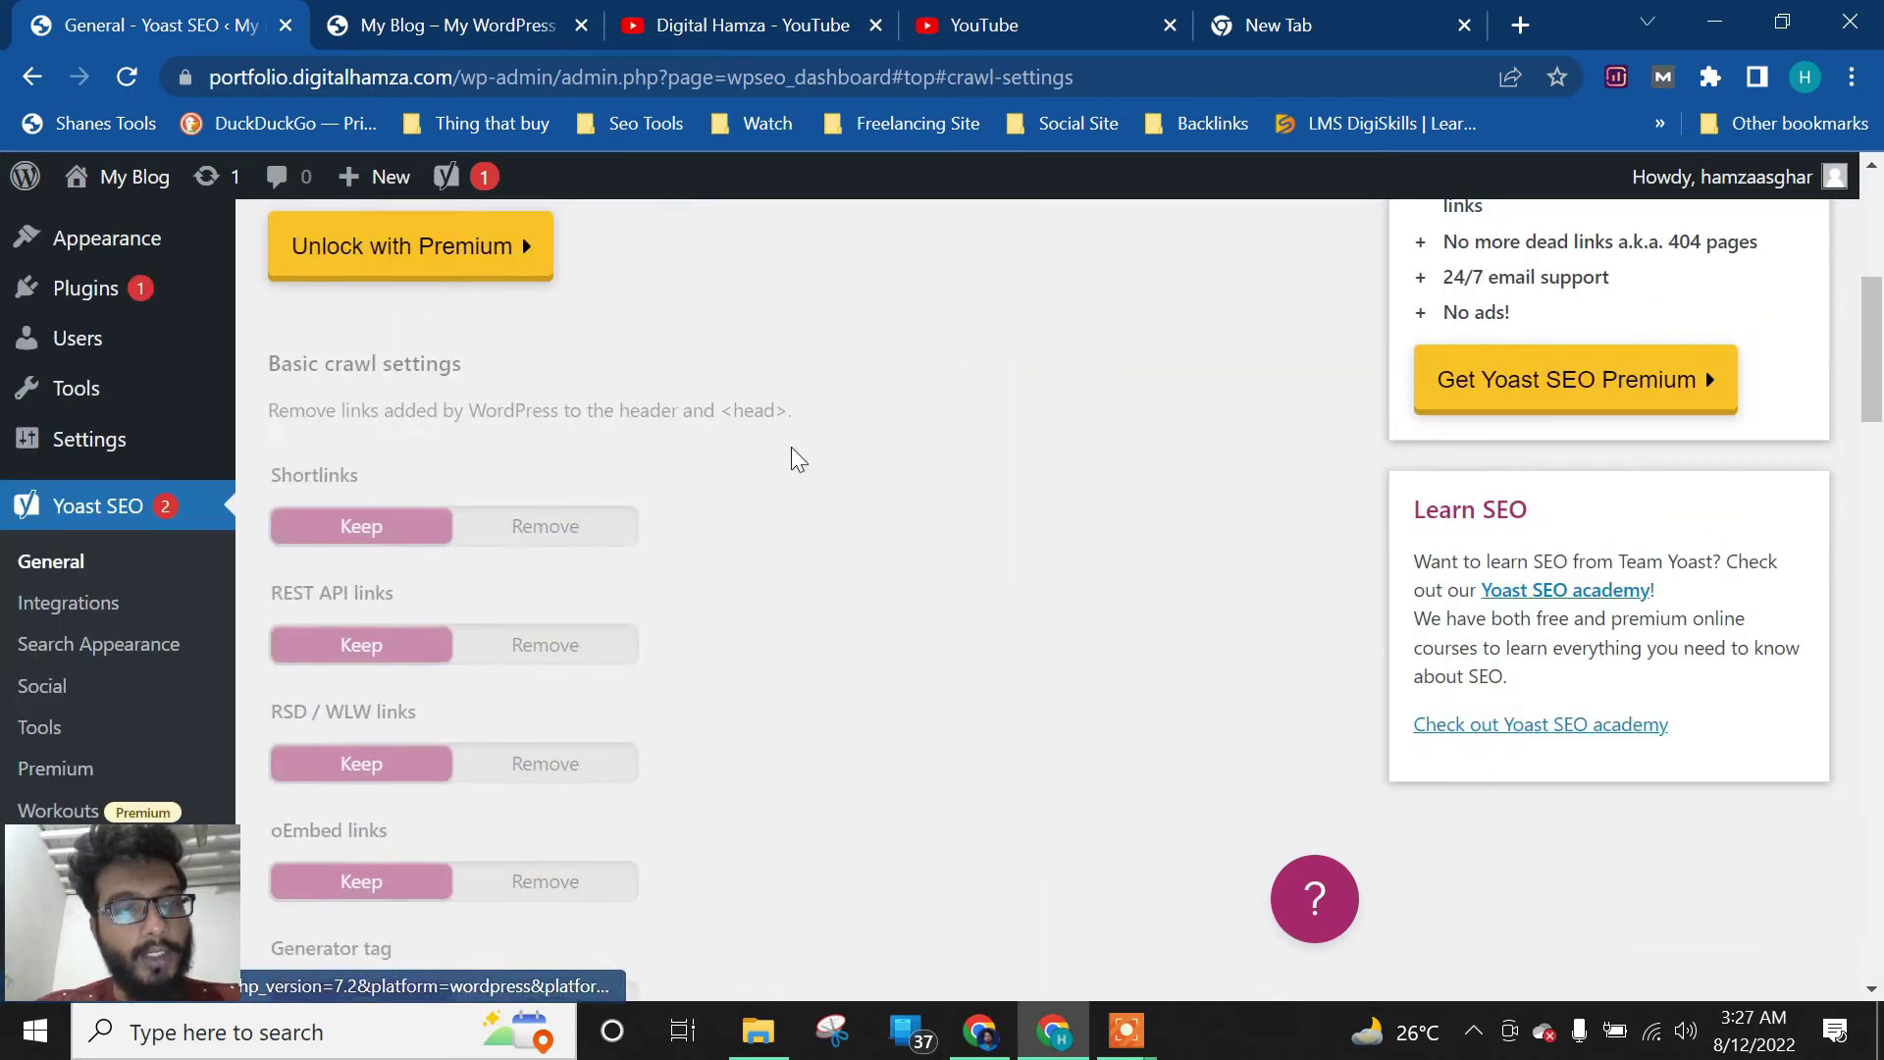
pyautogui.scroll(6, 797, 458)
pyautogui.scroll(-4, 766, 461)
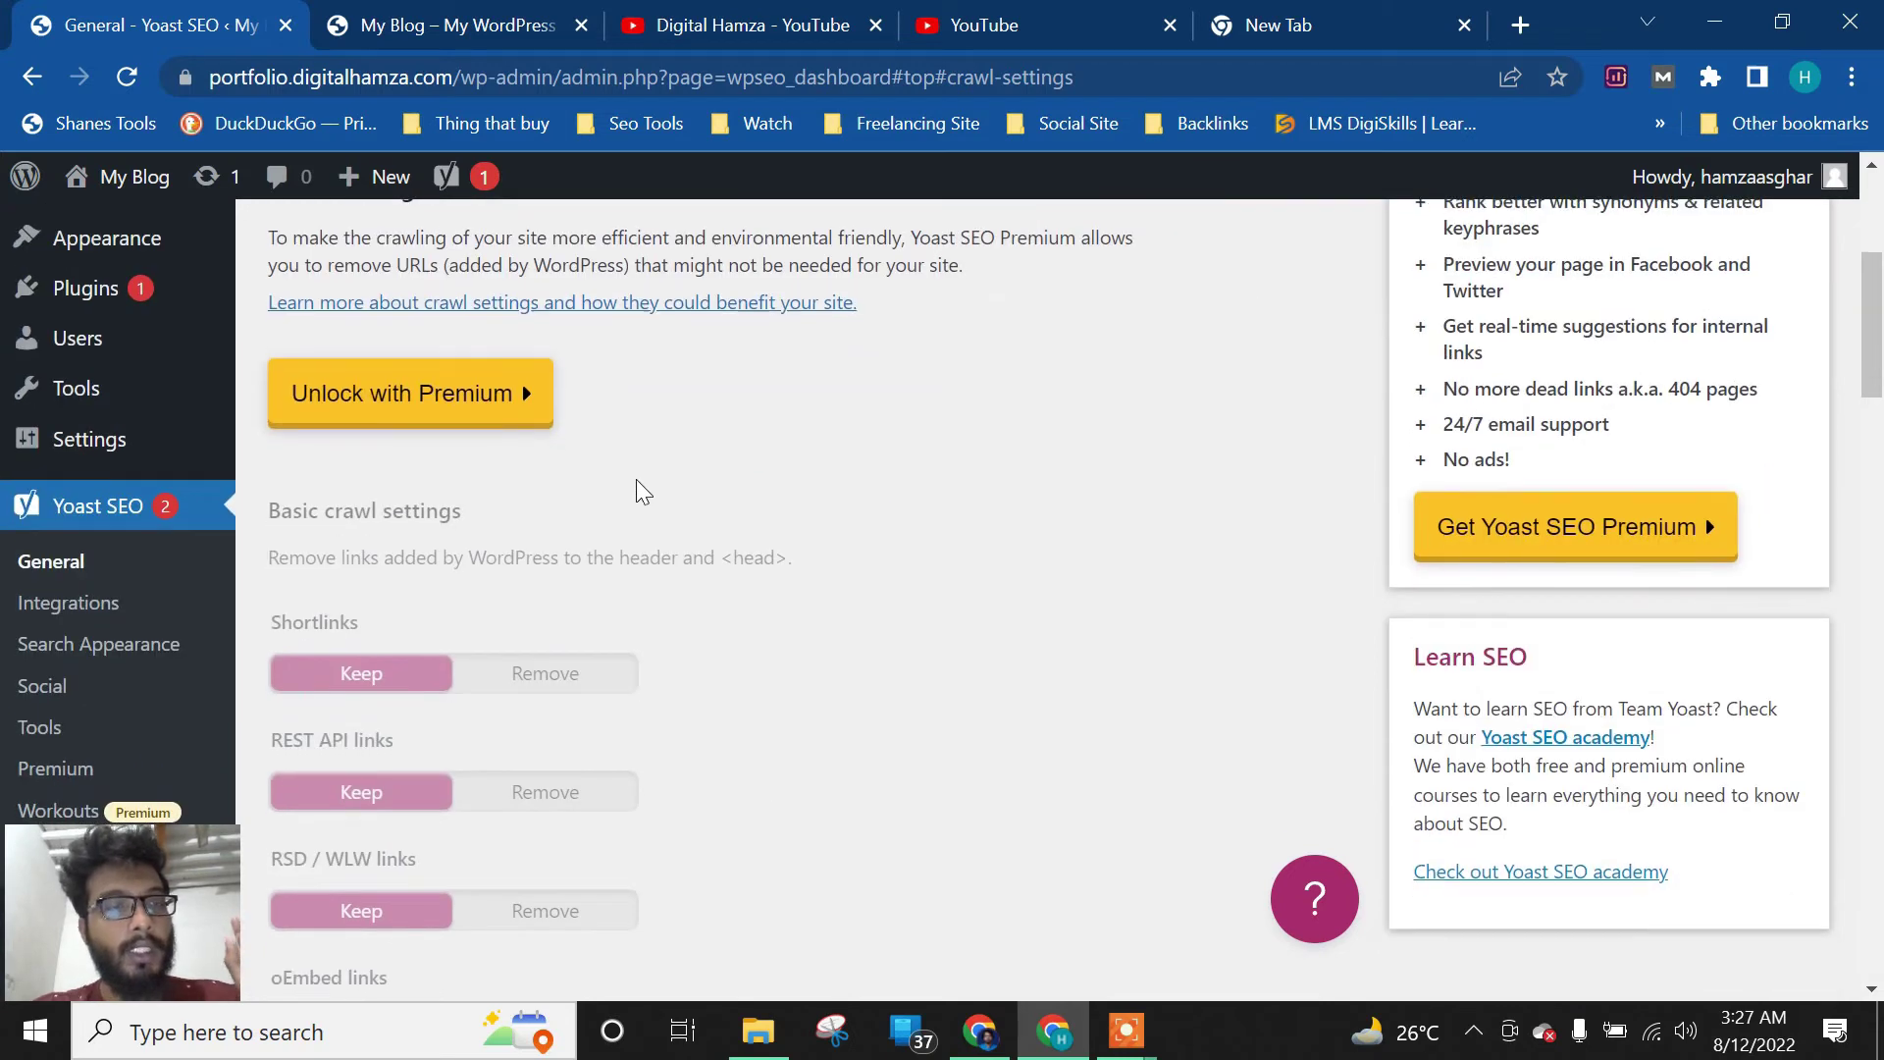
# Open Yoast SEO's Search Appearance settings and choose the vertical bar "|" as the title separator
pyautogui.click(103, 643)
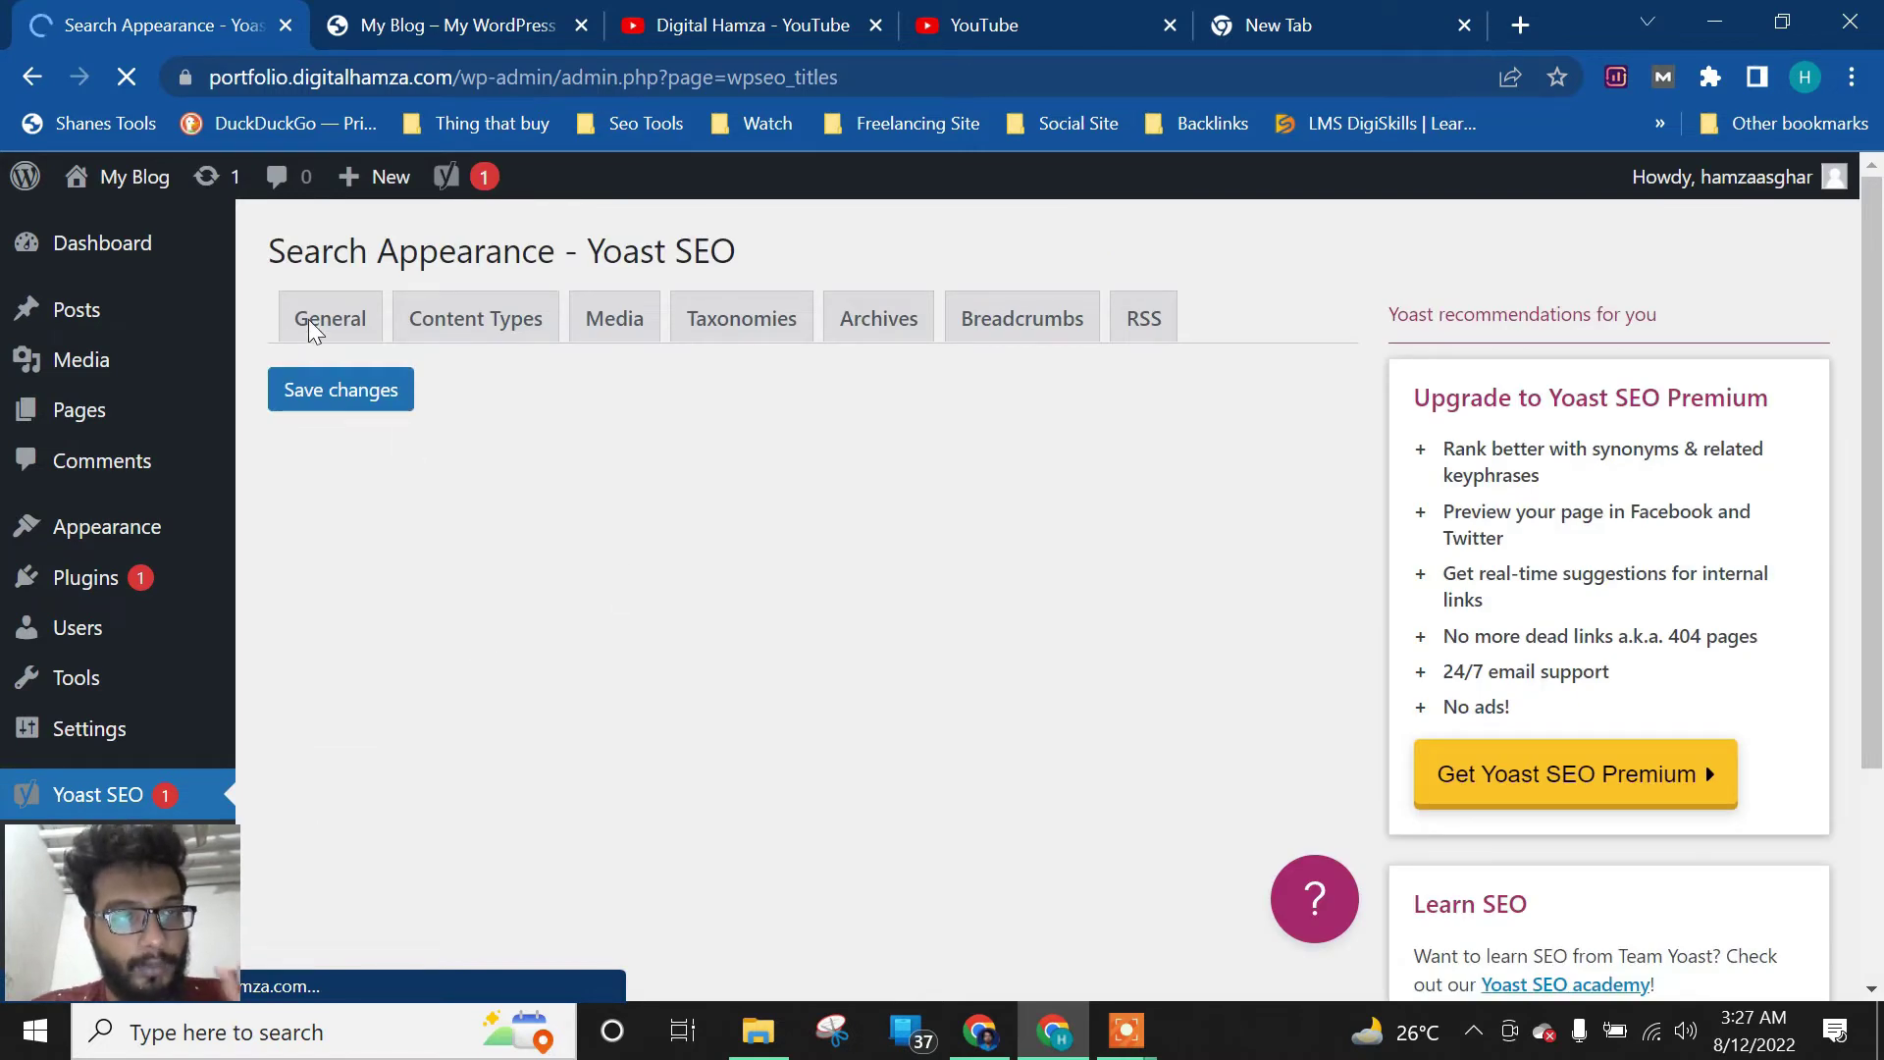
pyautogui.scroll(-4, 564, 606)
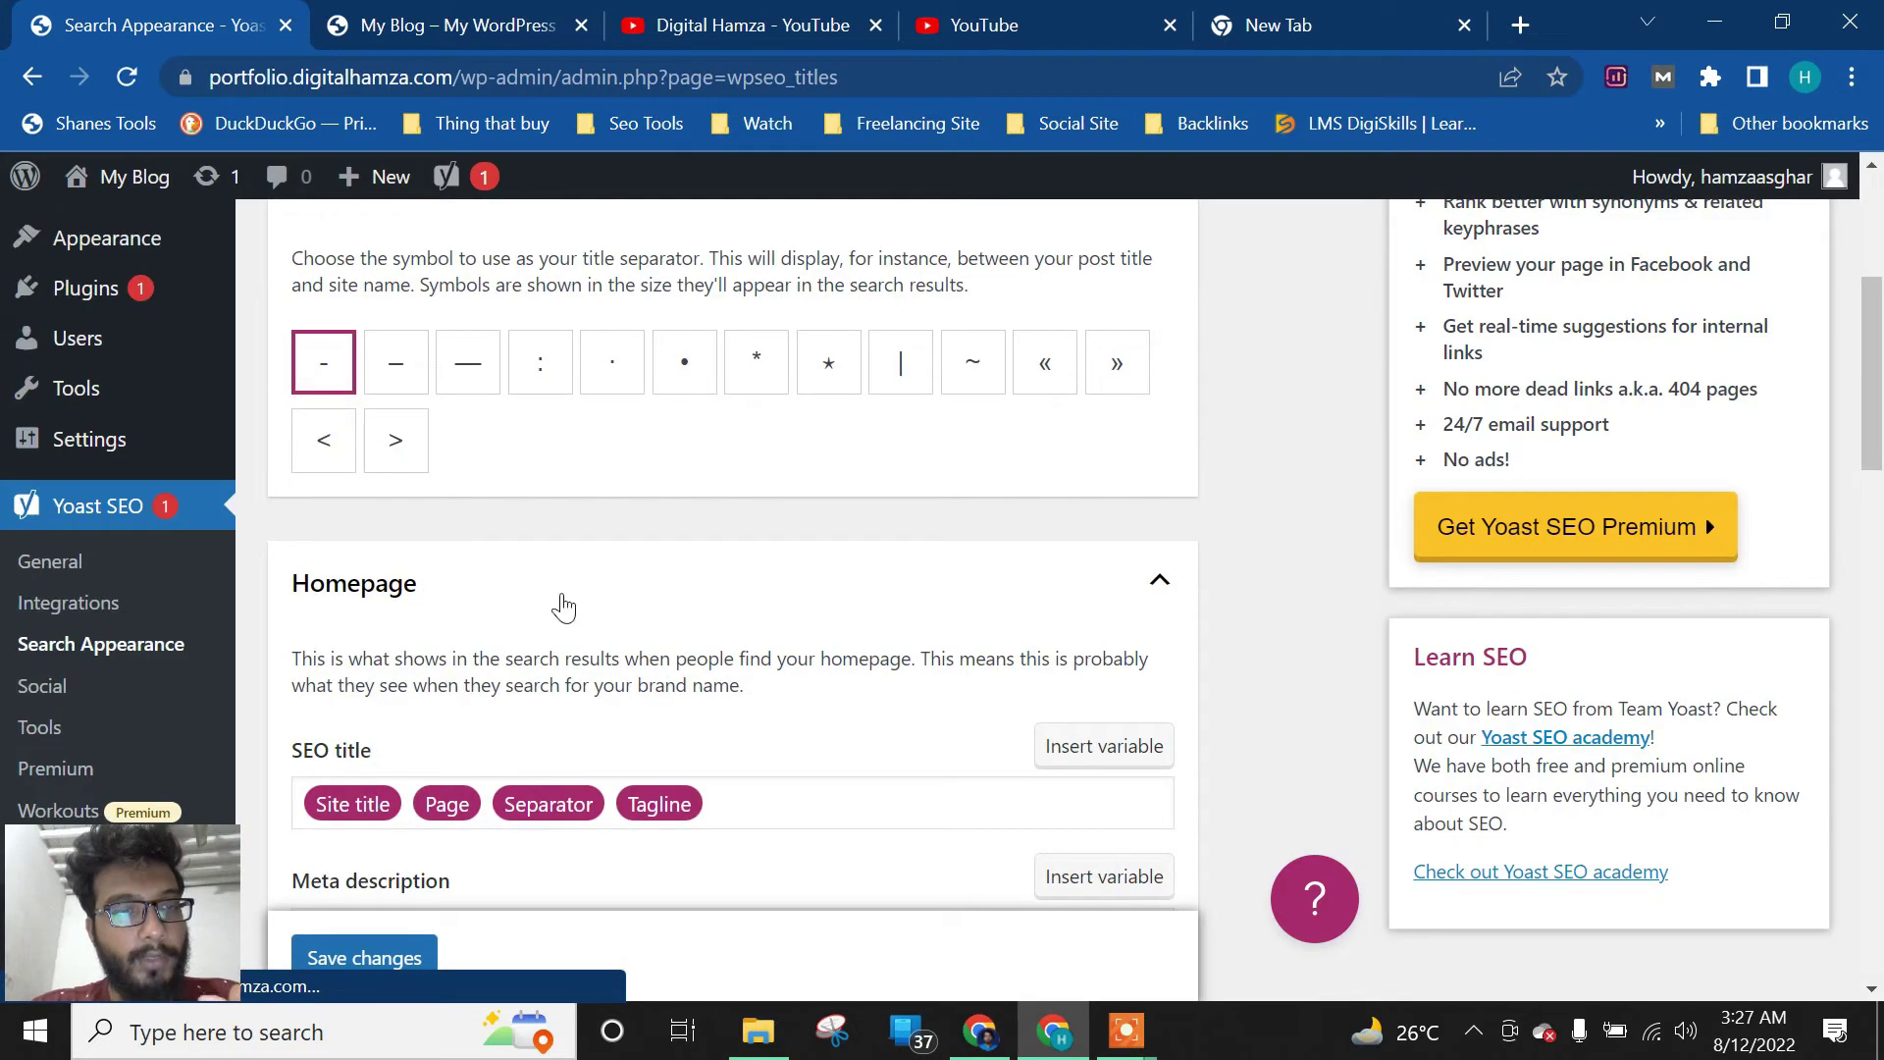
pyautogui.scroll(-1, 437, 397)
pyautogui.scroll(1, 601, 425)
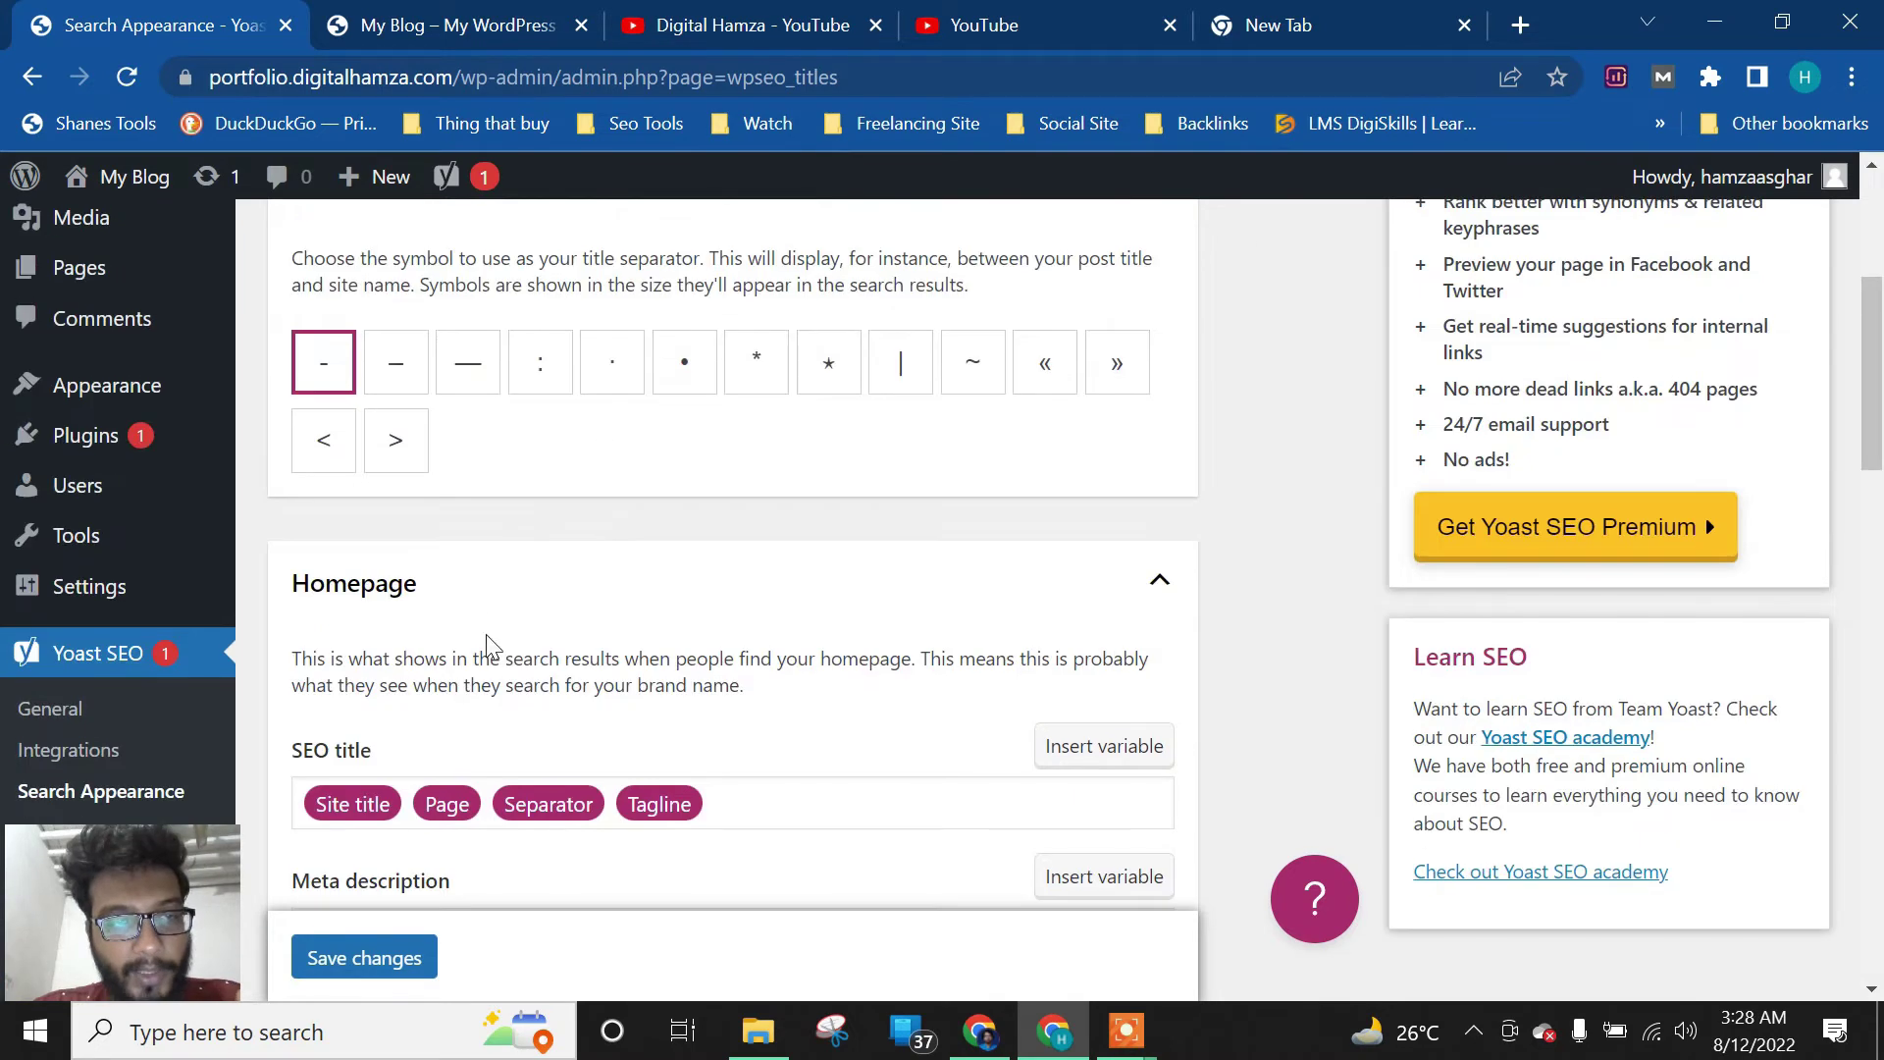
pyautogui.click(895, 368)
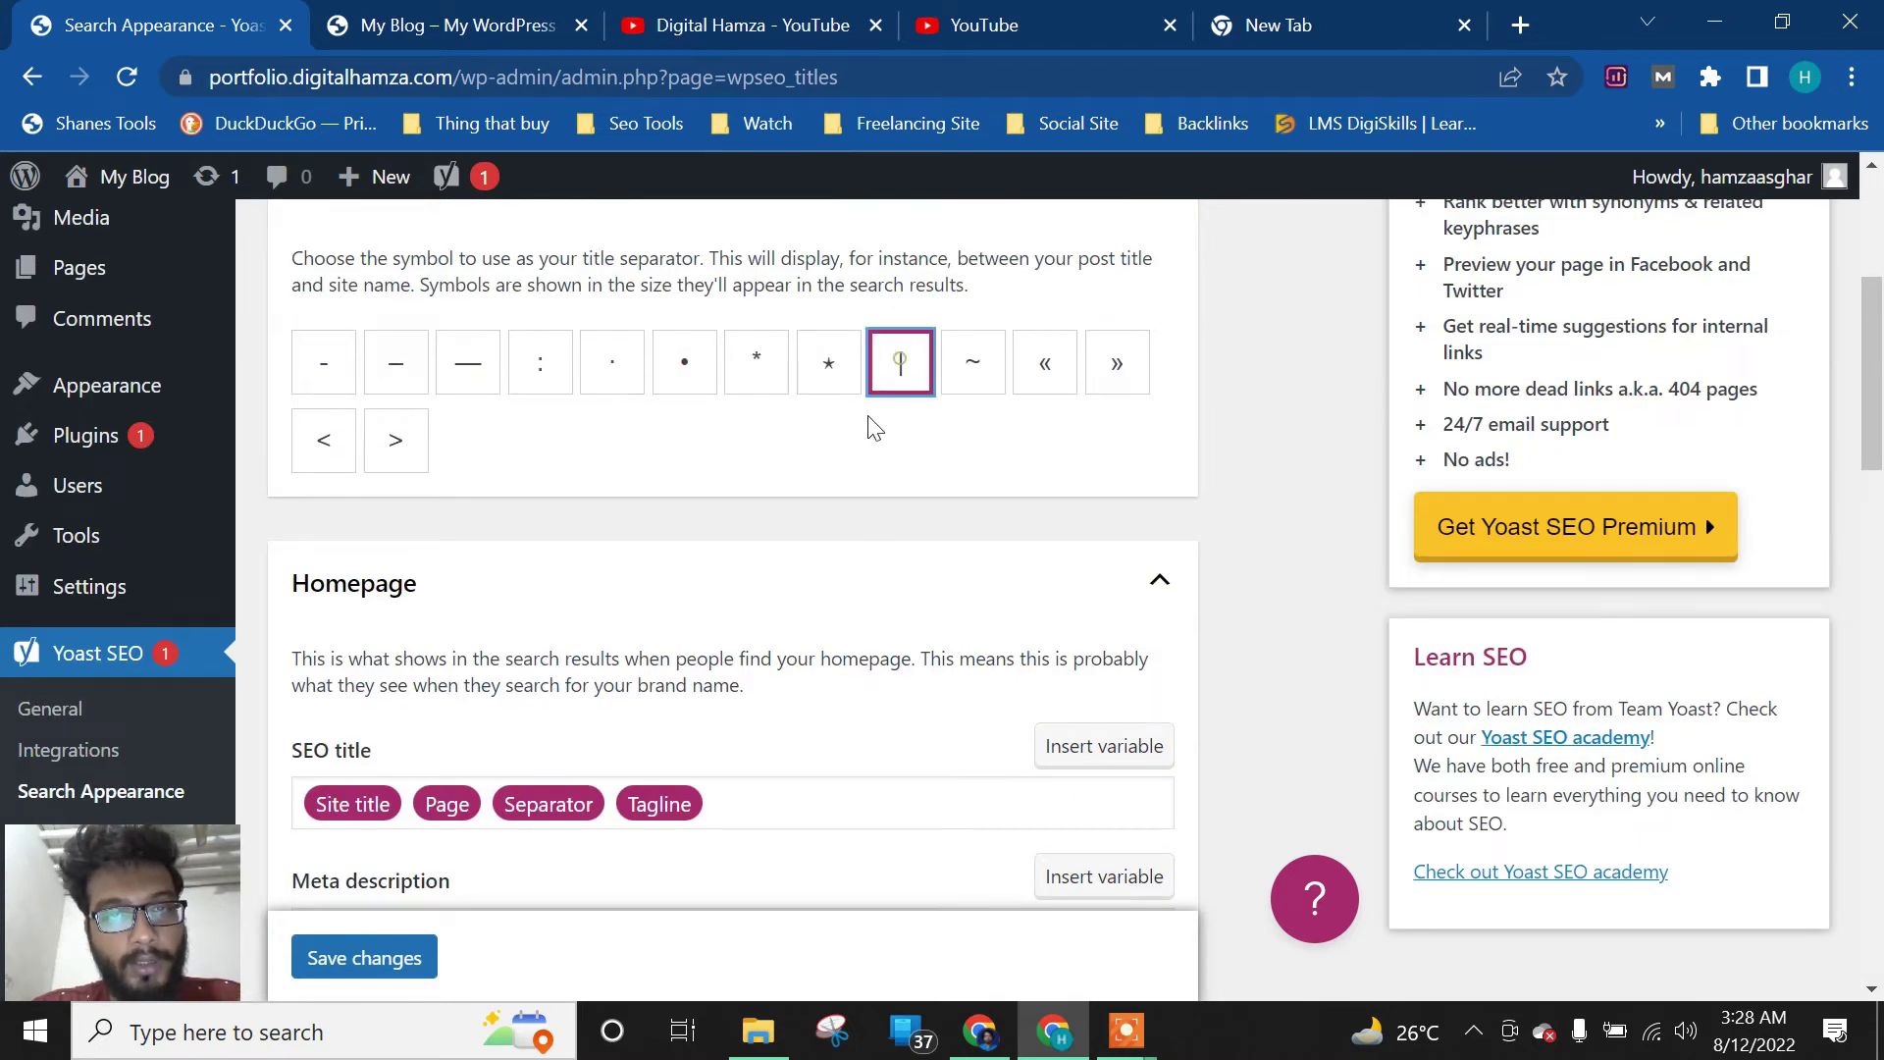
# Compare the homepage SEO title variables with the browser title of the open My Blog page
pyautogui.scroll(3, 873, 549)
pyautogui.scroll(-5, 791, 551)
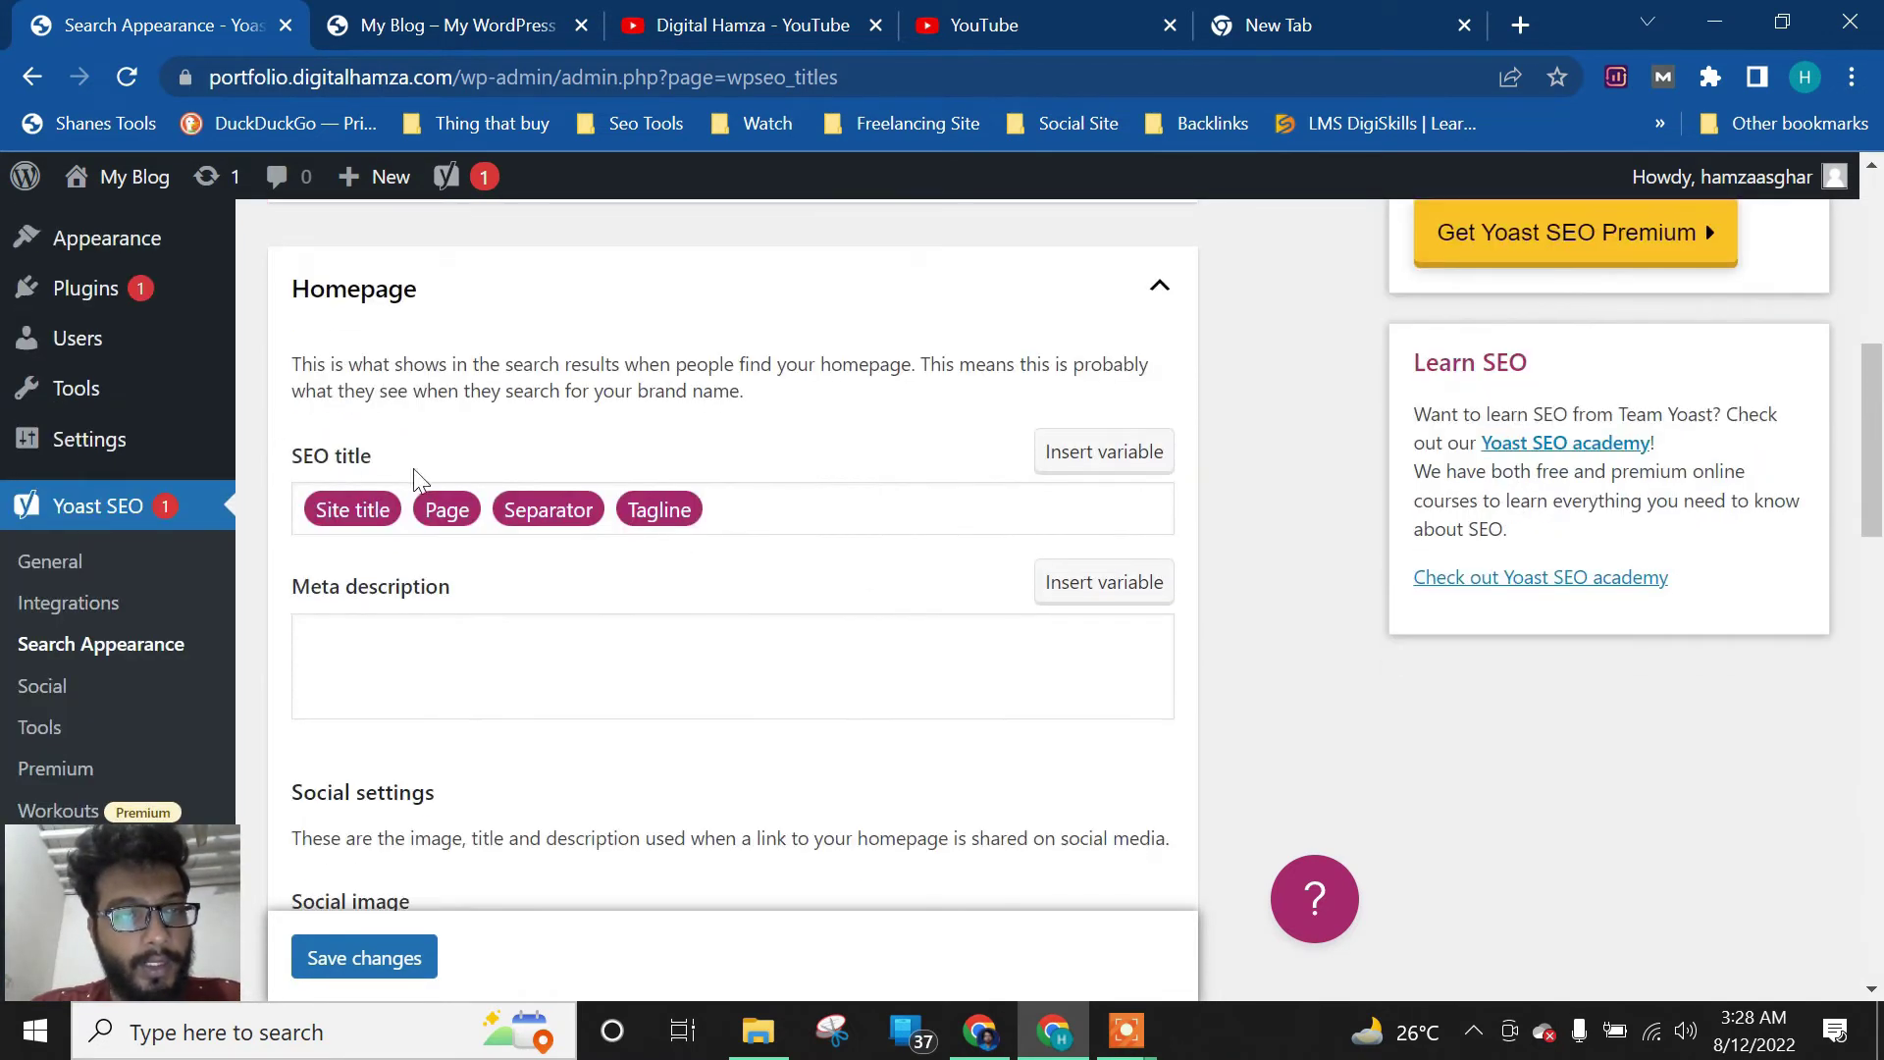
pyautogui.click(400, 31)
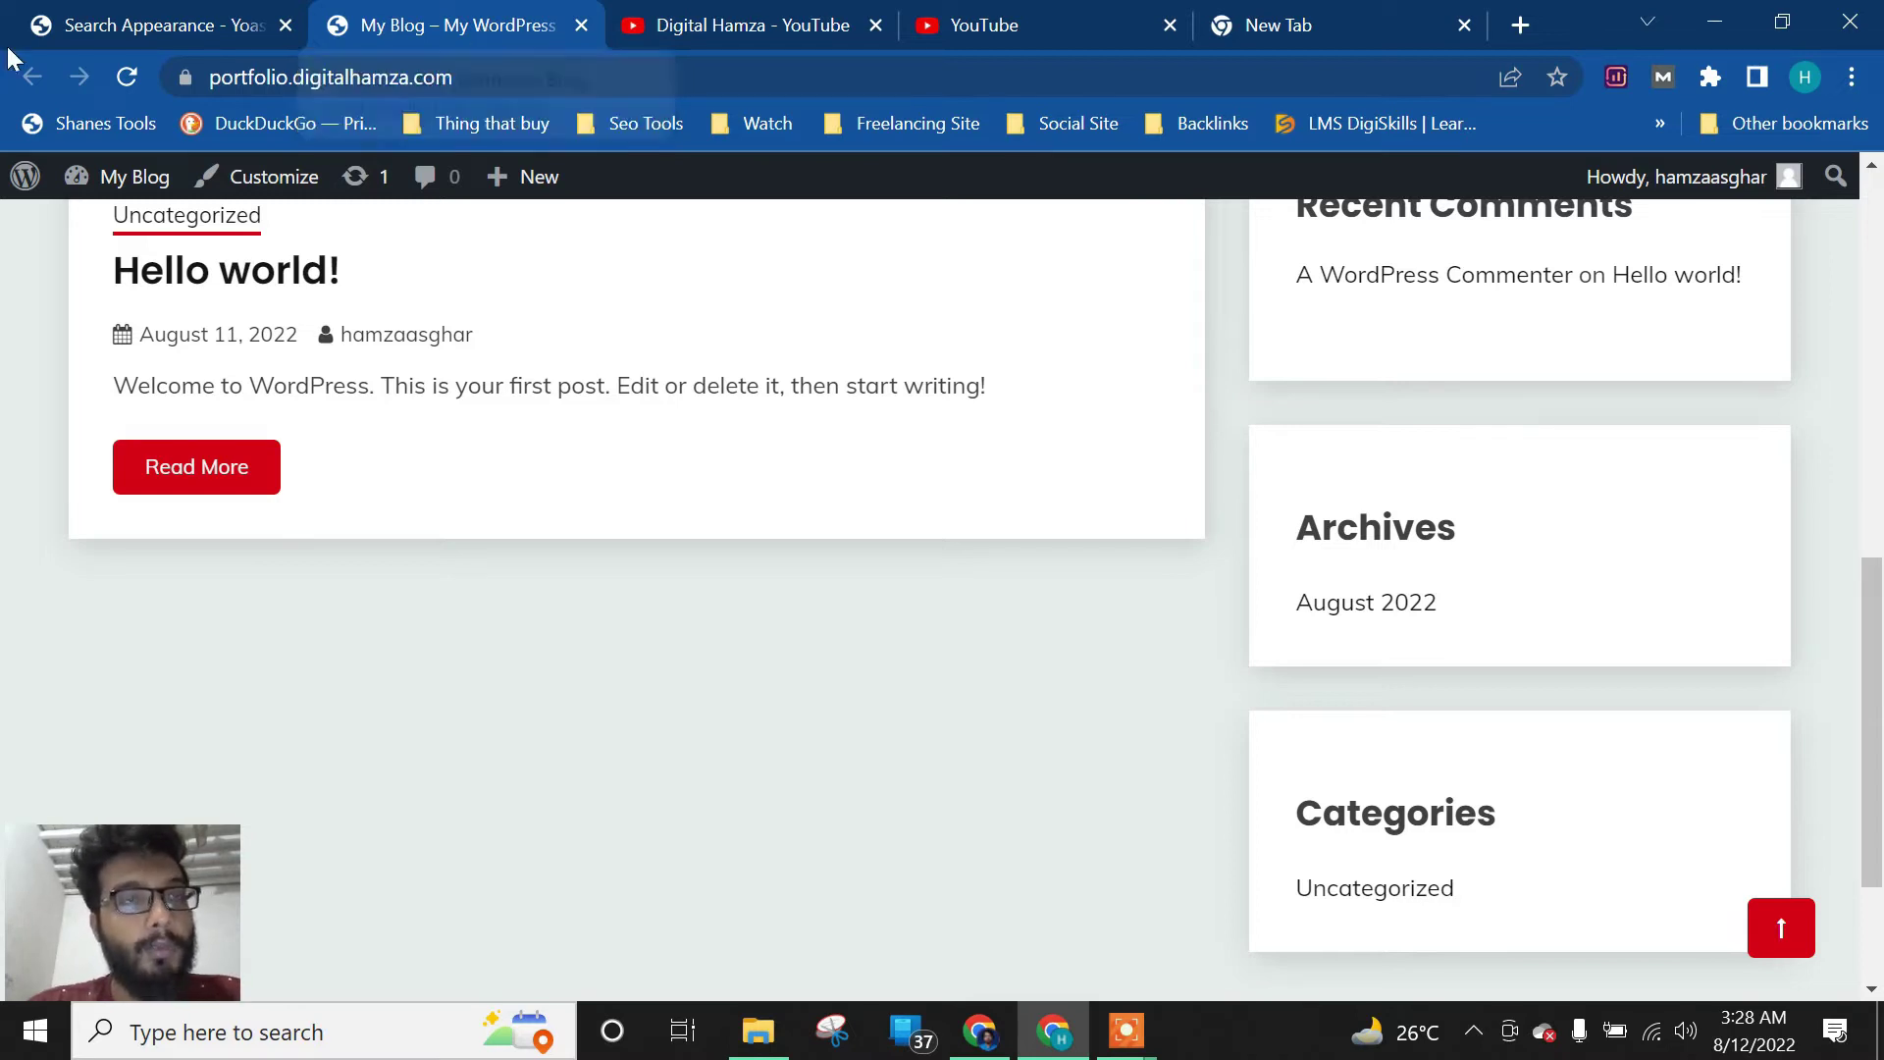
pyautogui.click(225, 15)
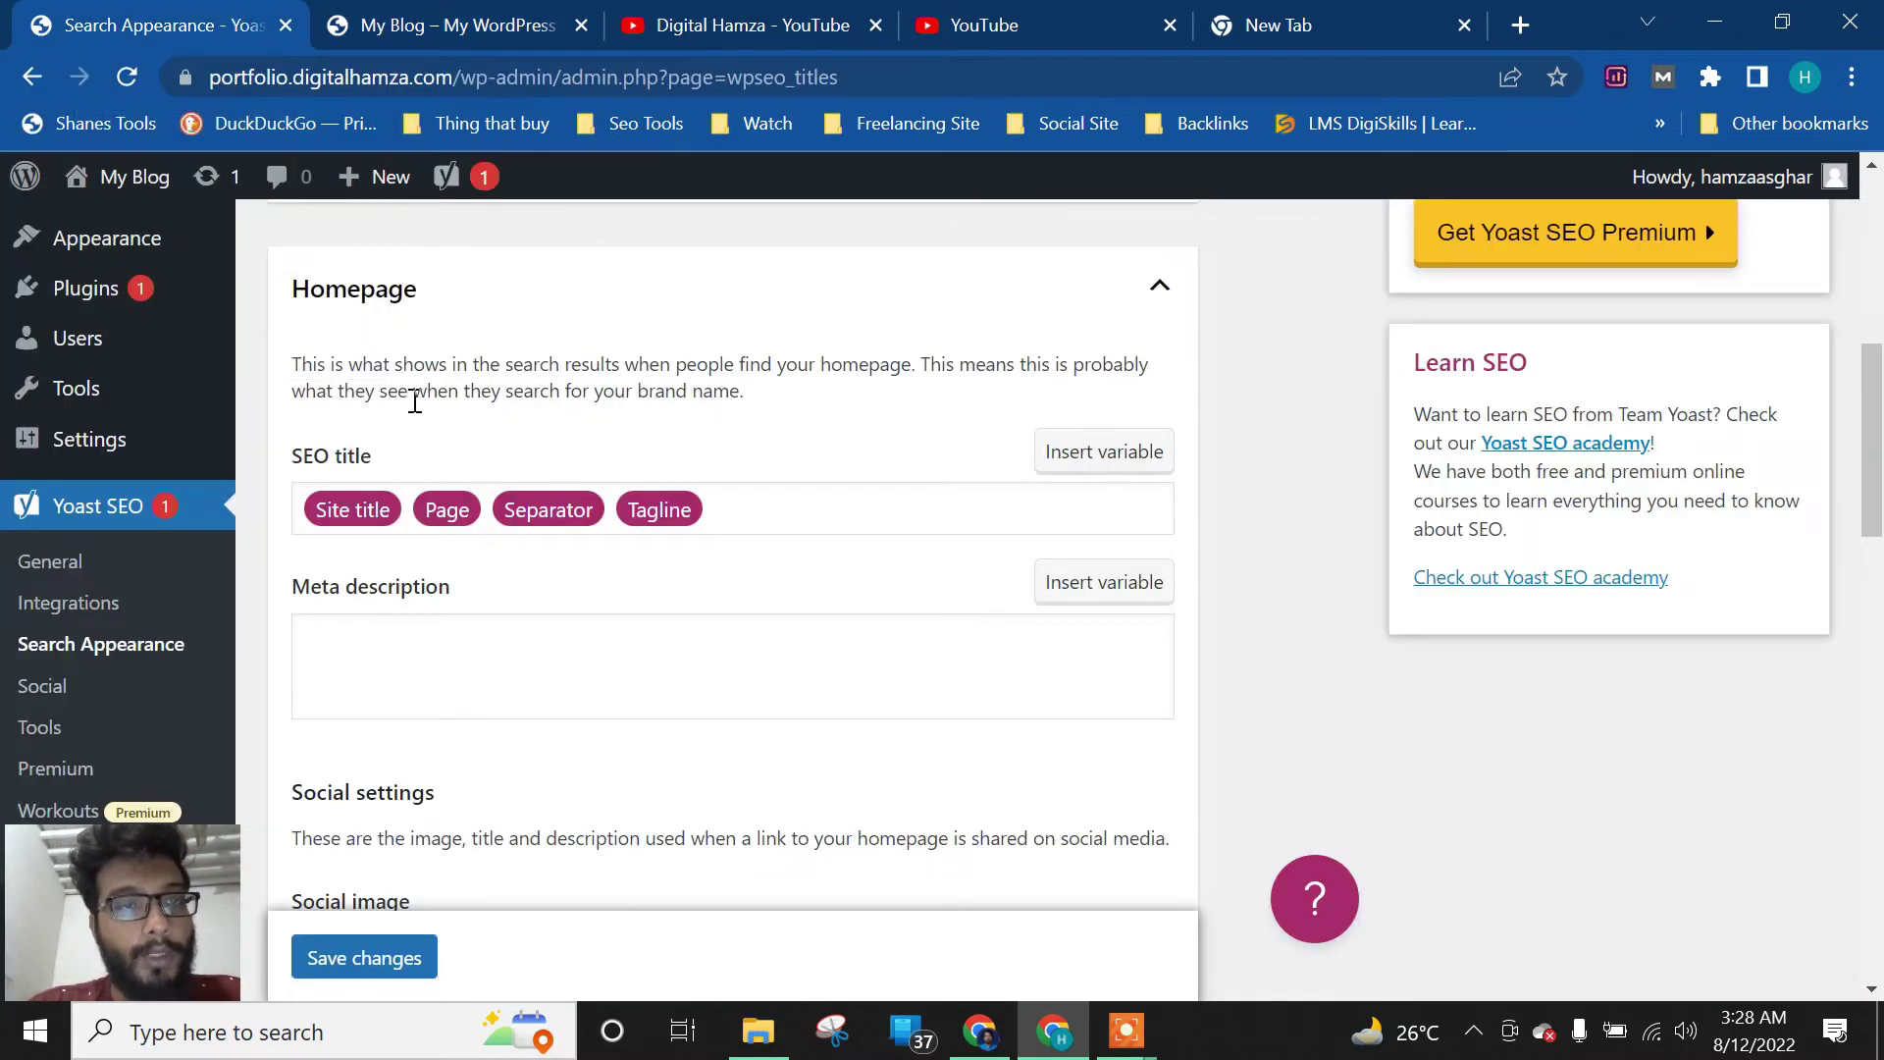
pyautogui.scroll(5, 412, 402)
pyautogui.click(467, 9)
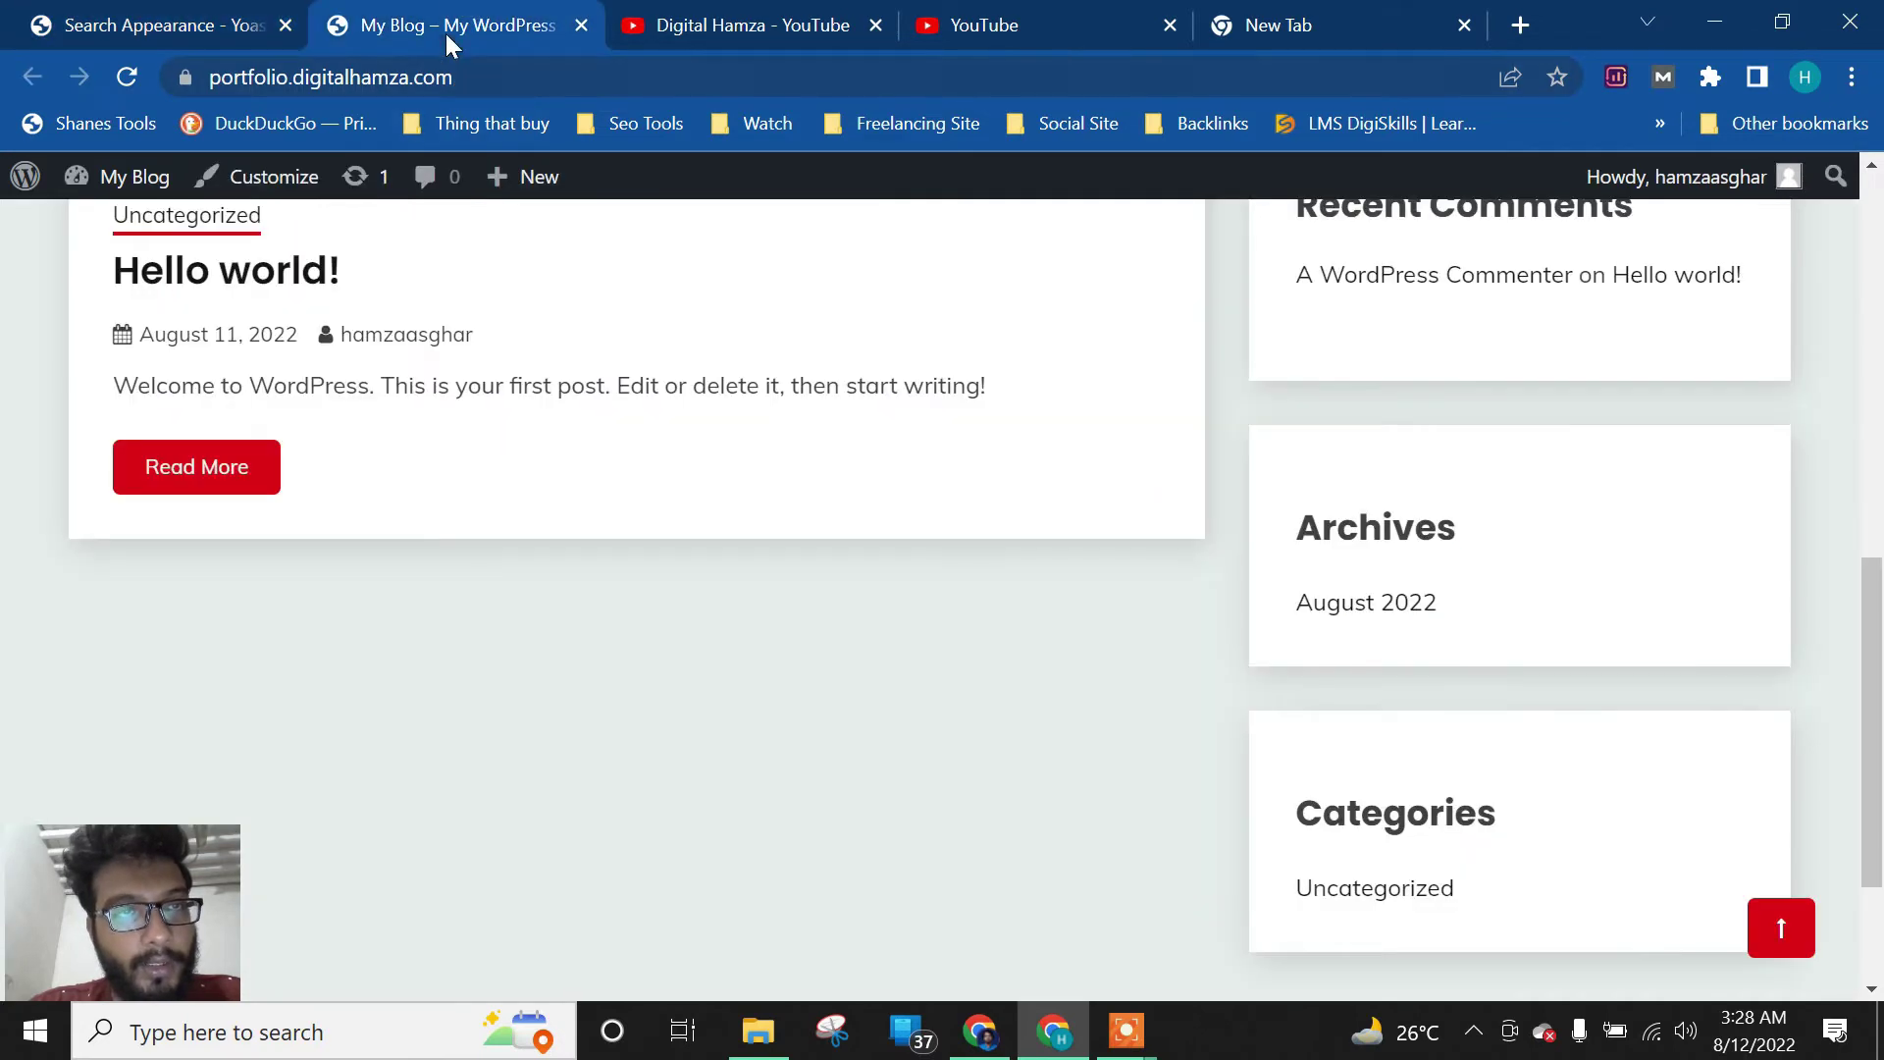
pyautogui.click(147, 22)
# Go past the homepage social settings and person logo section and save the Search Appearance changes
pyautogui.scroll(-3, 834, 491)
pyautogui.scroll(-15, 407, 785)
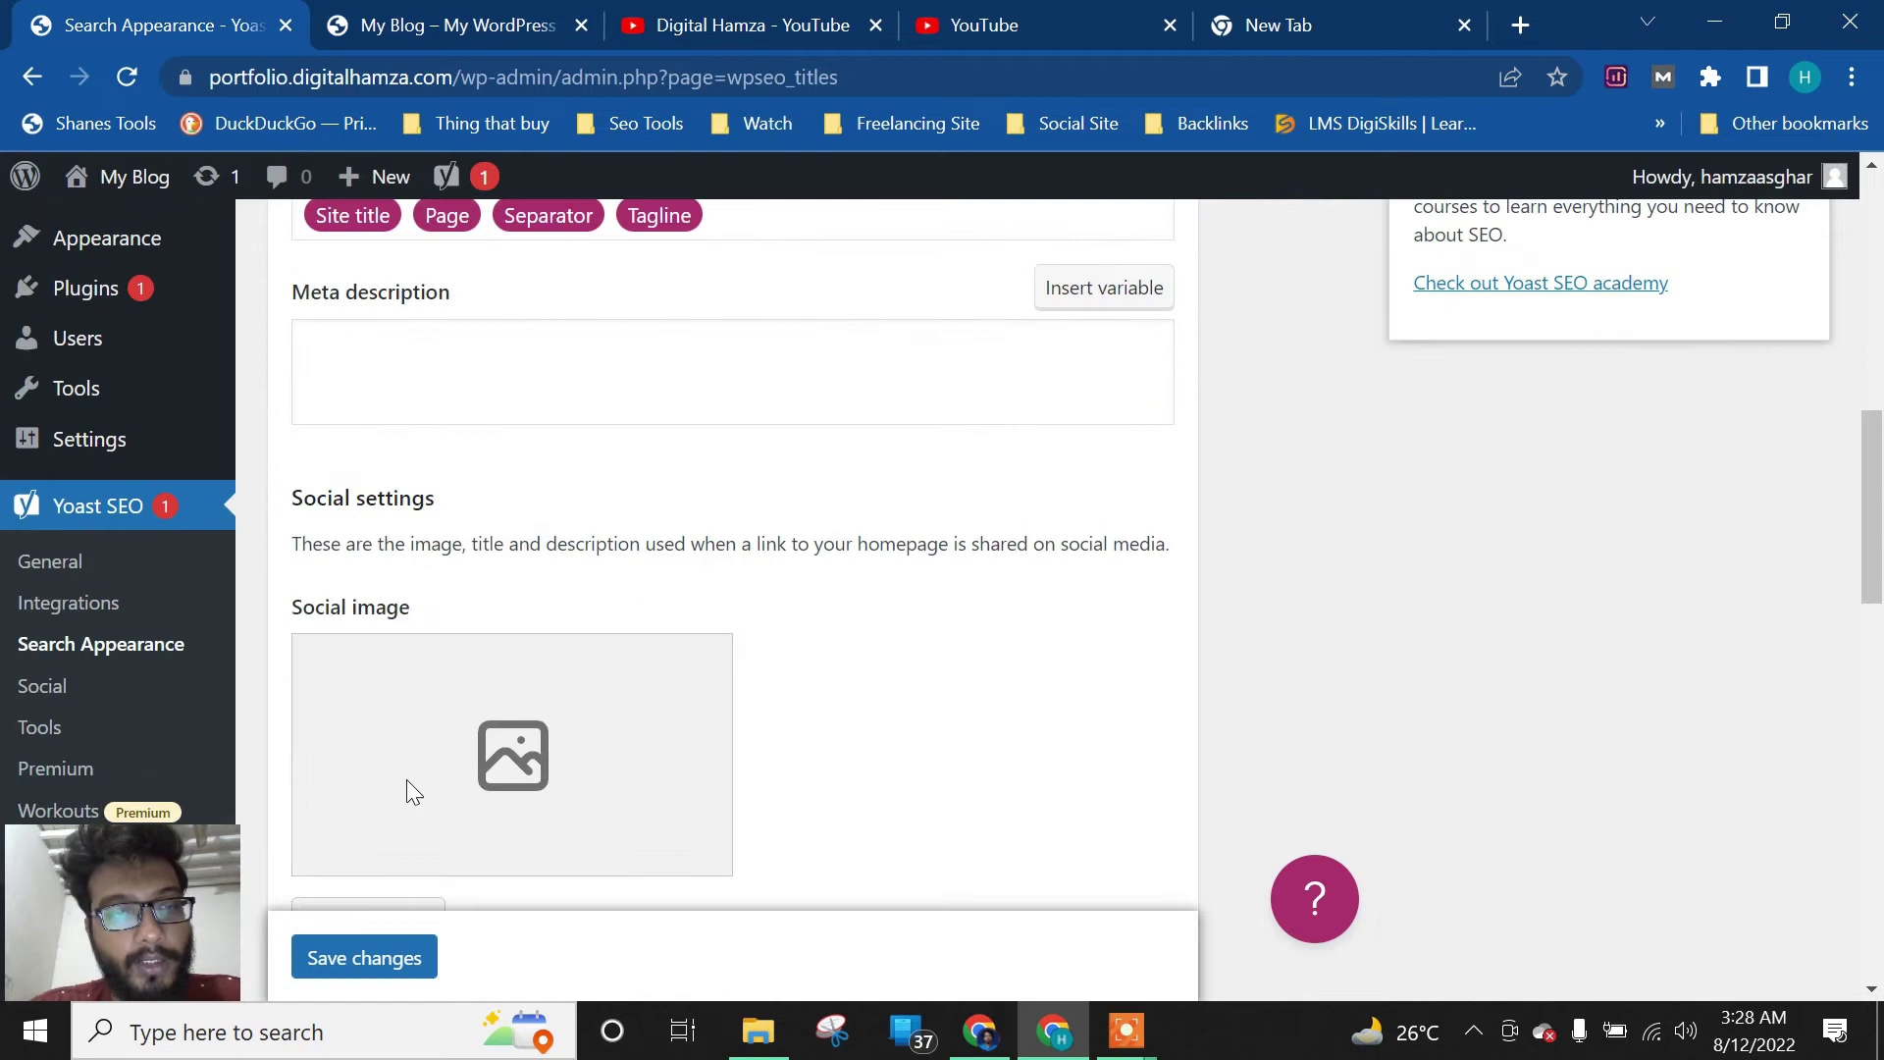
pyautogui.scroll(-3, 363, 690)
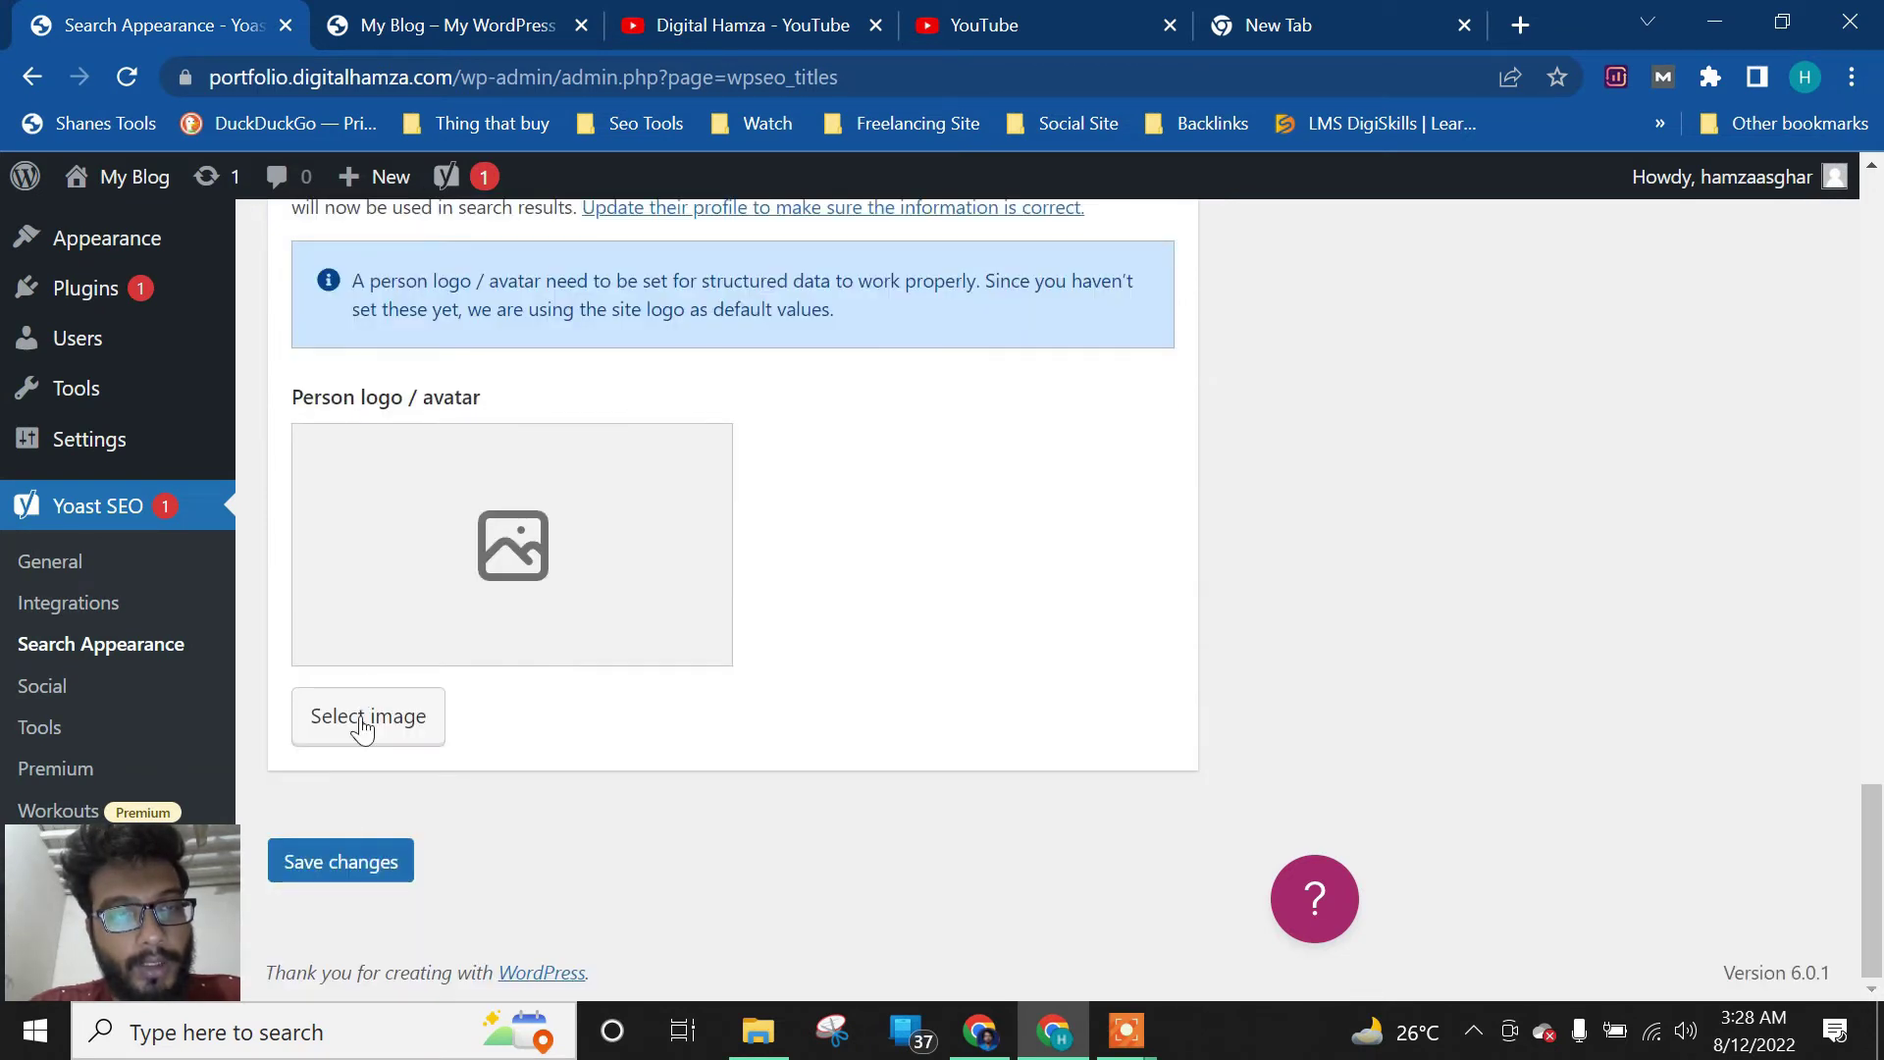
pyautogui.click(337, 862)
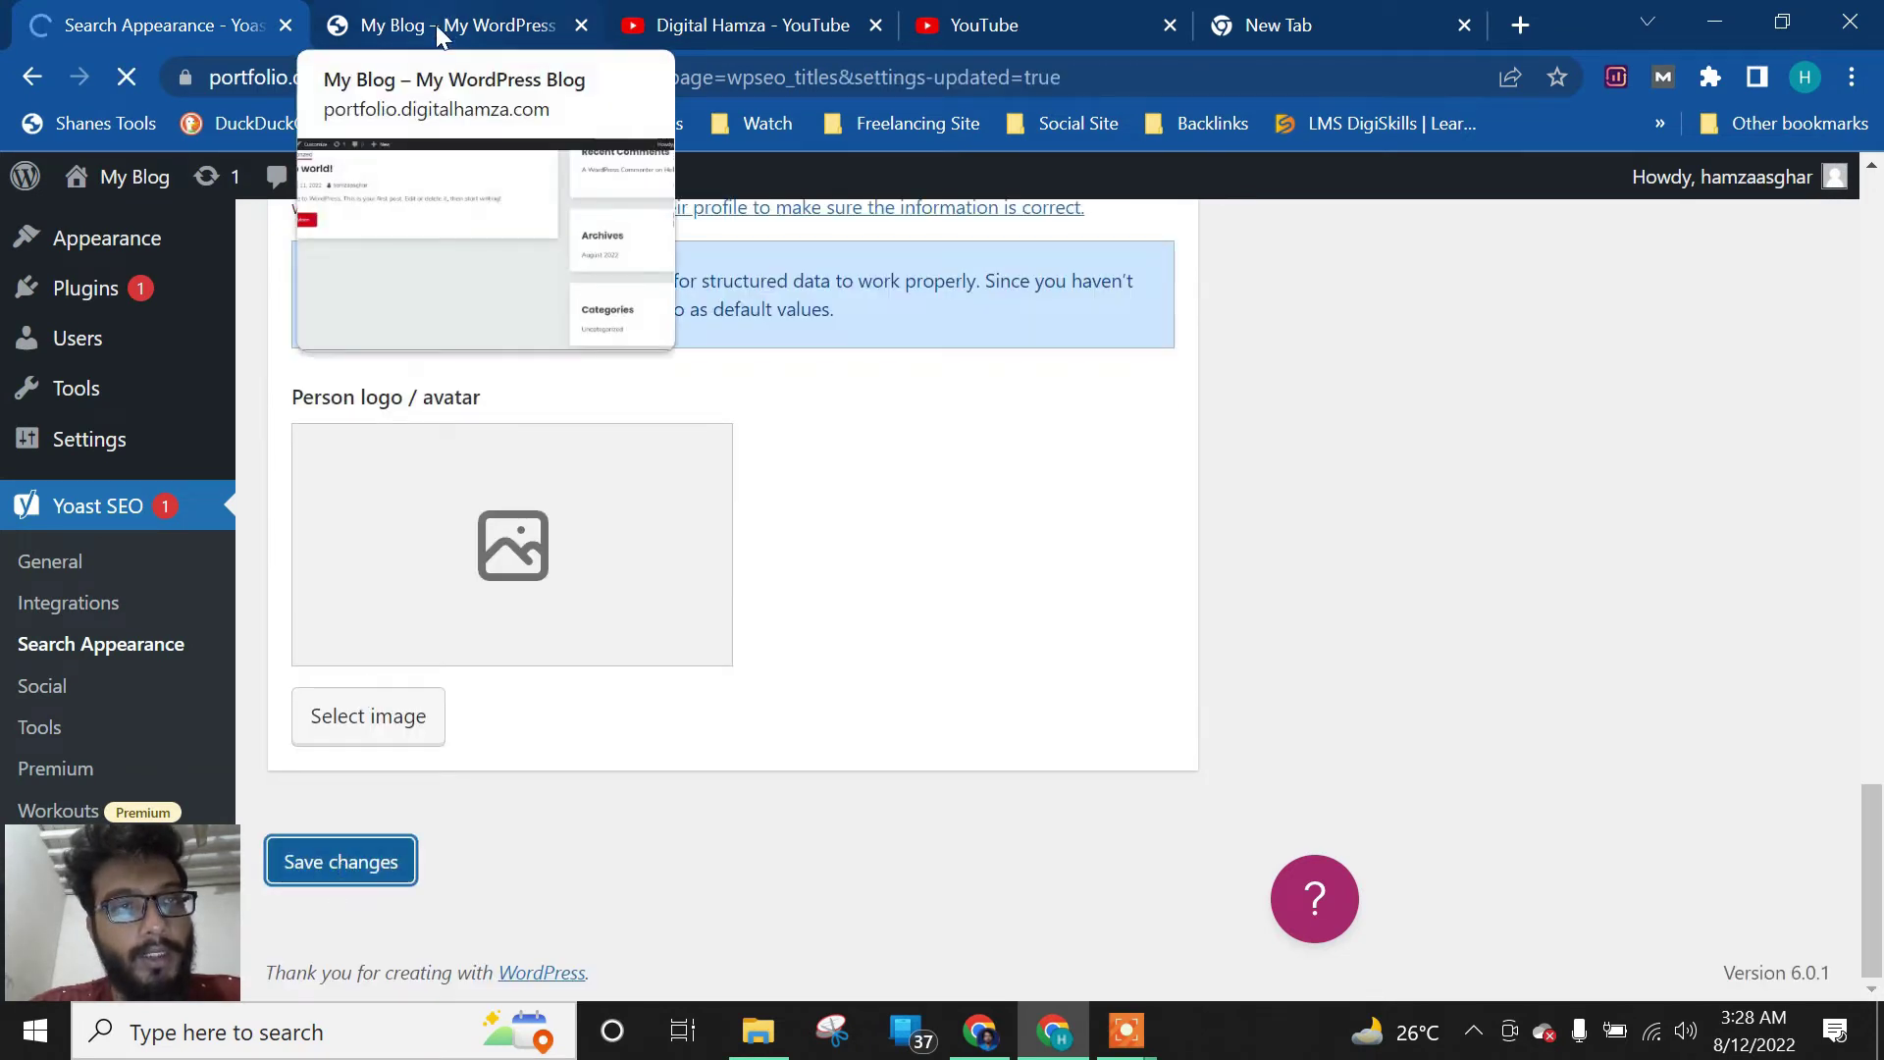
# Reload the blog's front page to check its title separator, and return to the Search Appearance settings
pyautogui.click(436, 25)
pyautogui.click(128, 80)
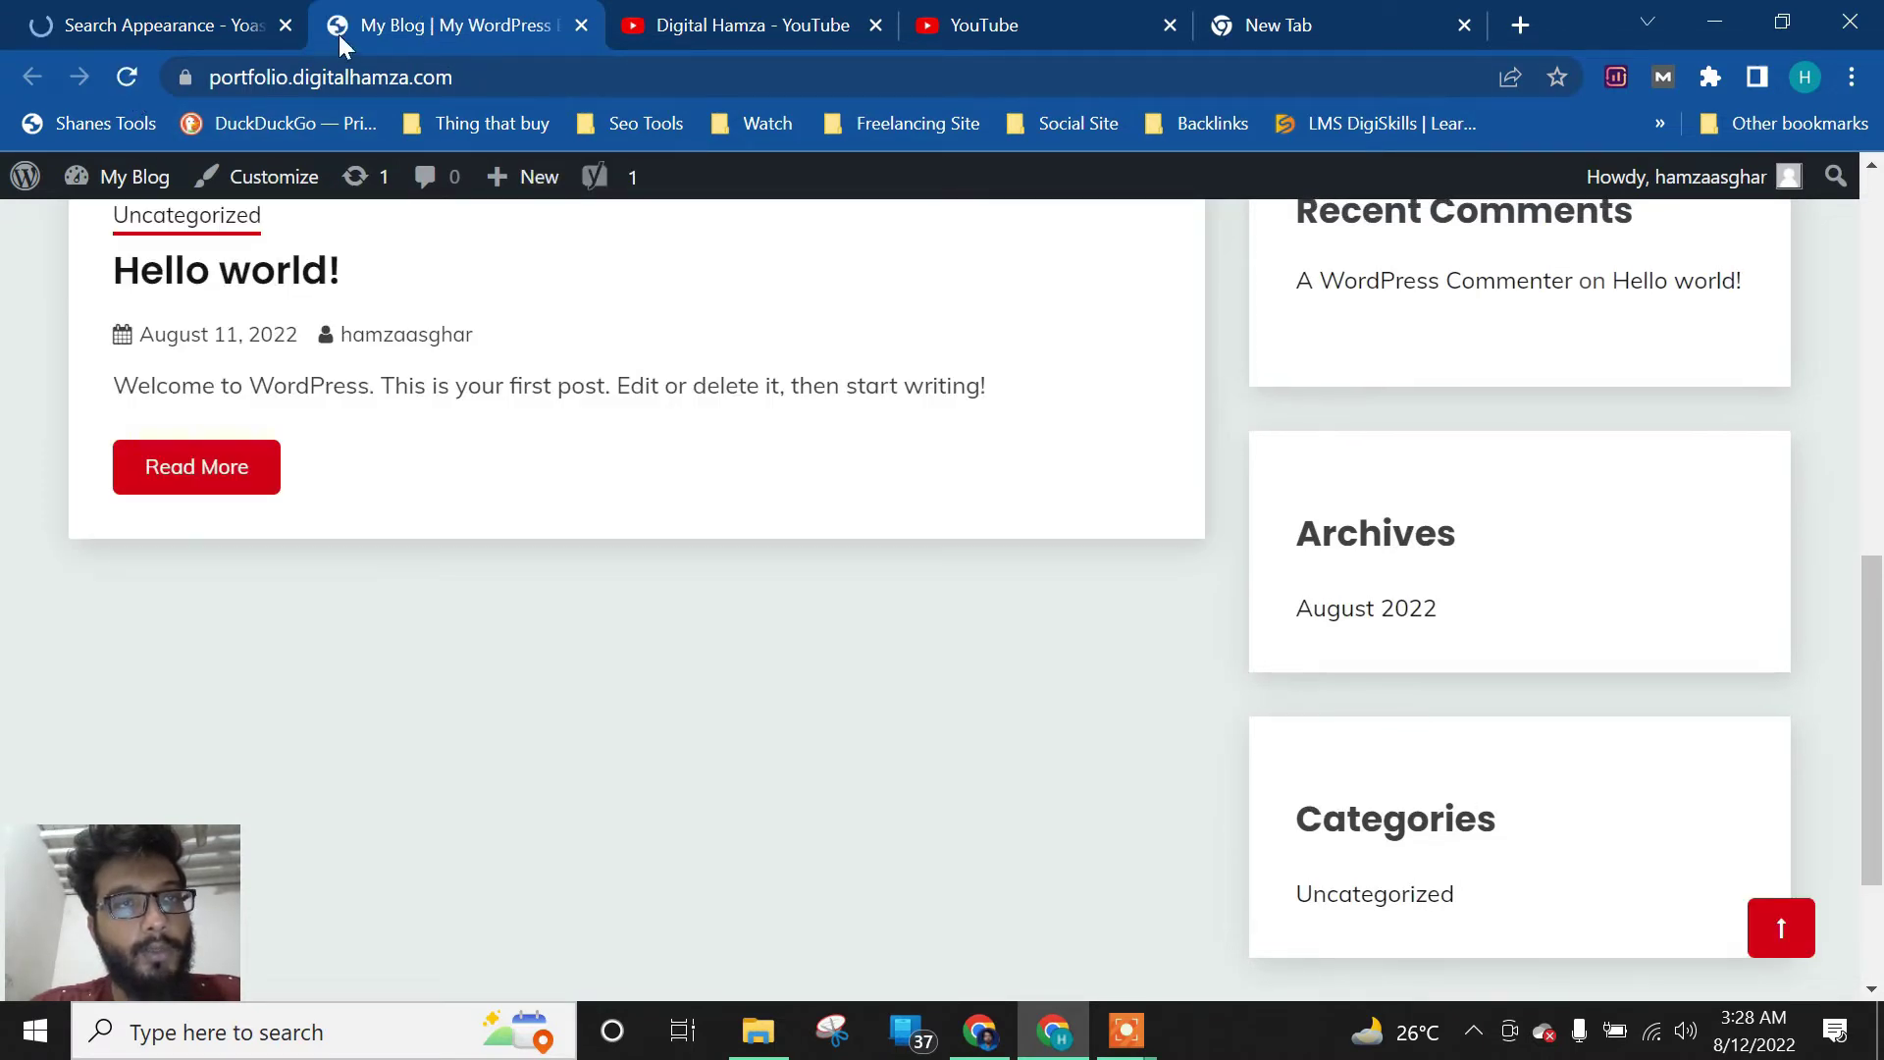
pyautogui.hotkey('ctrl', 'shift', 'Tab')
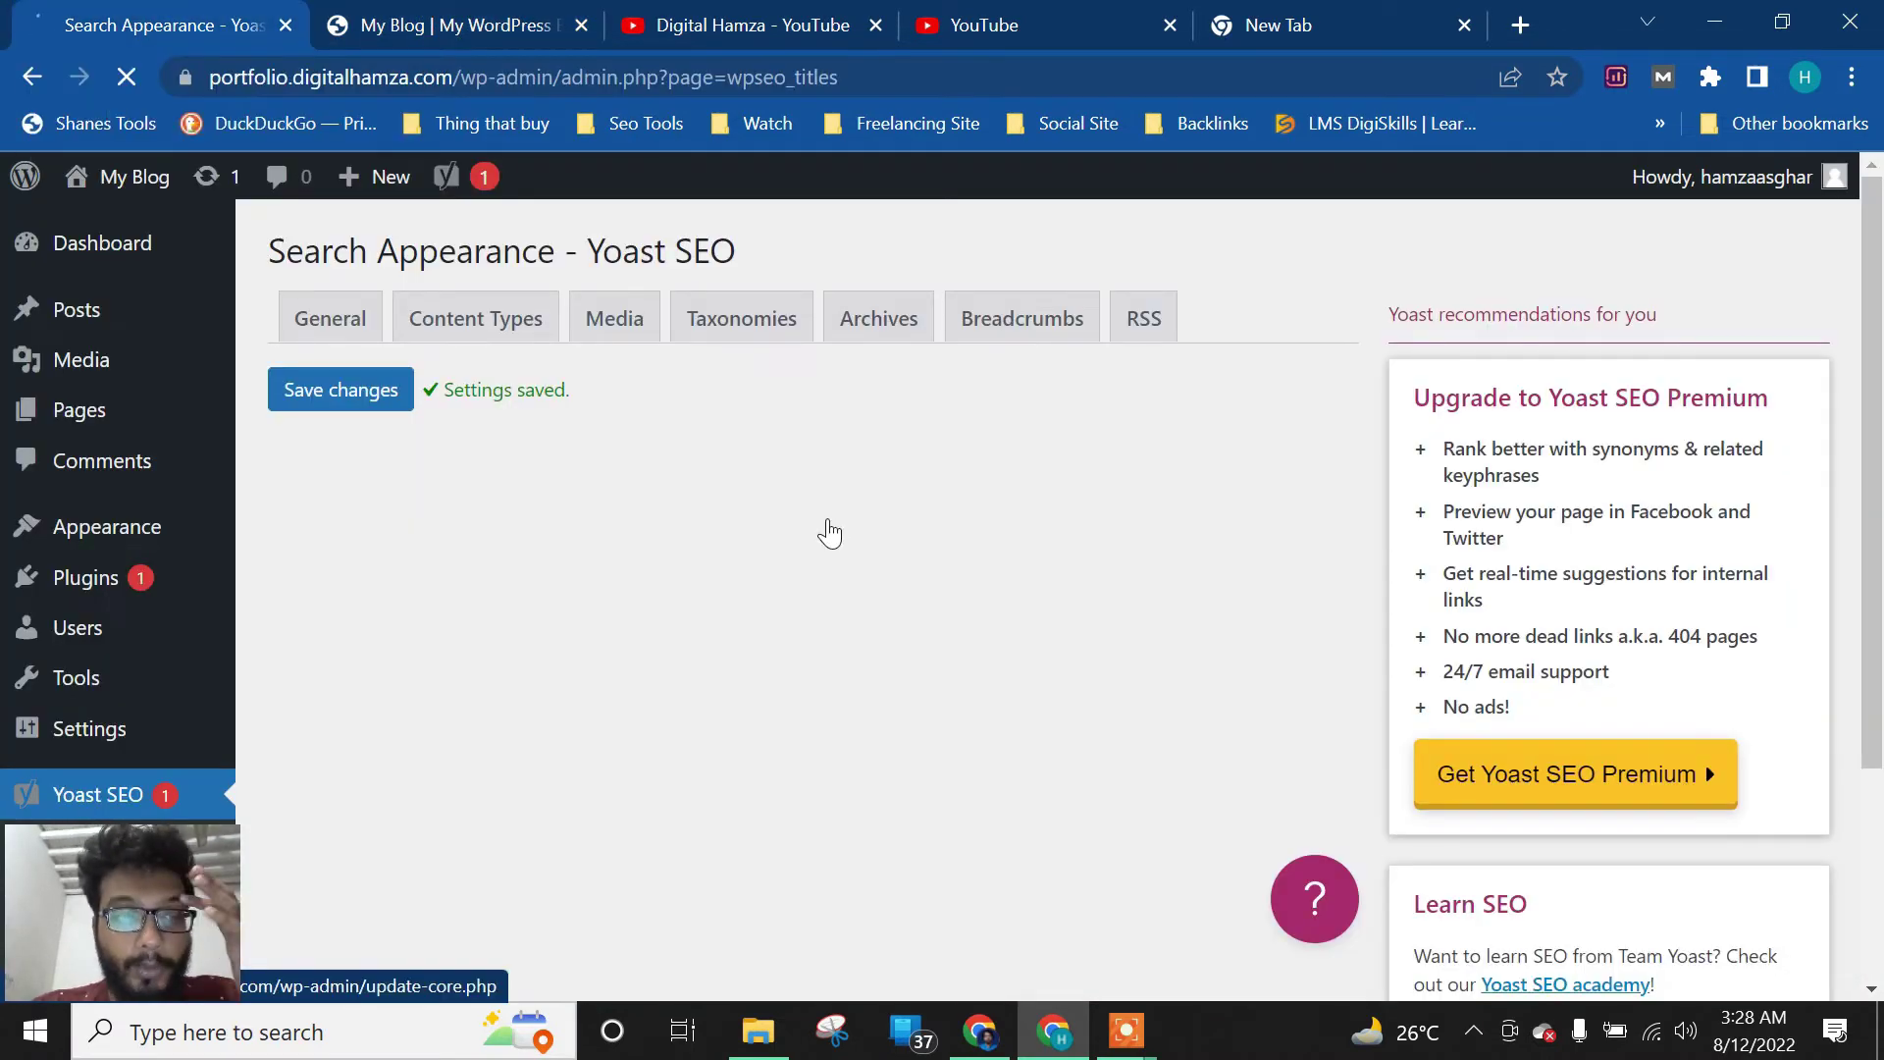
# Go to the homepage's empty Meta description field in the Search Appearance settings
pyautogui.scroll(-5, 589, 586)
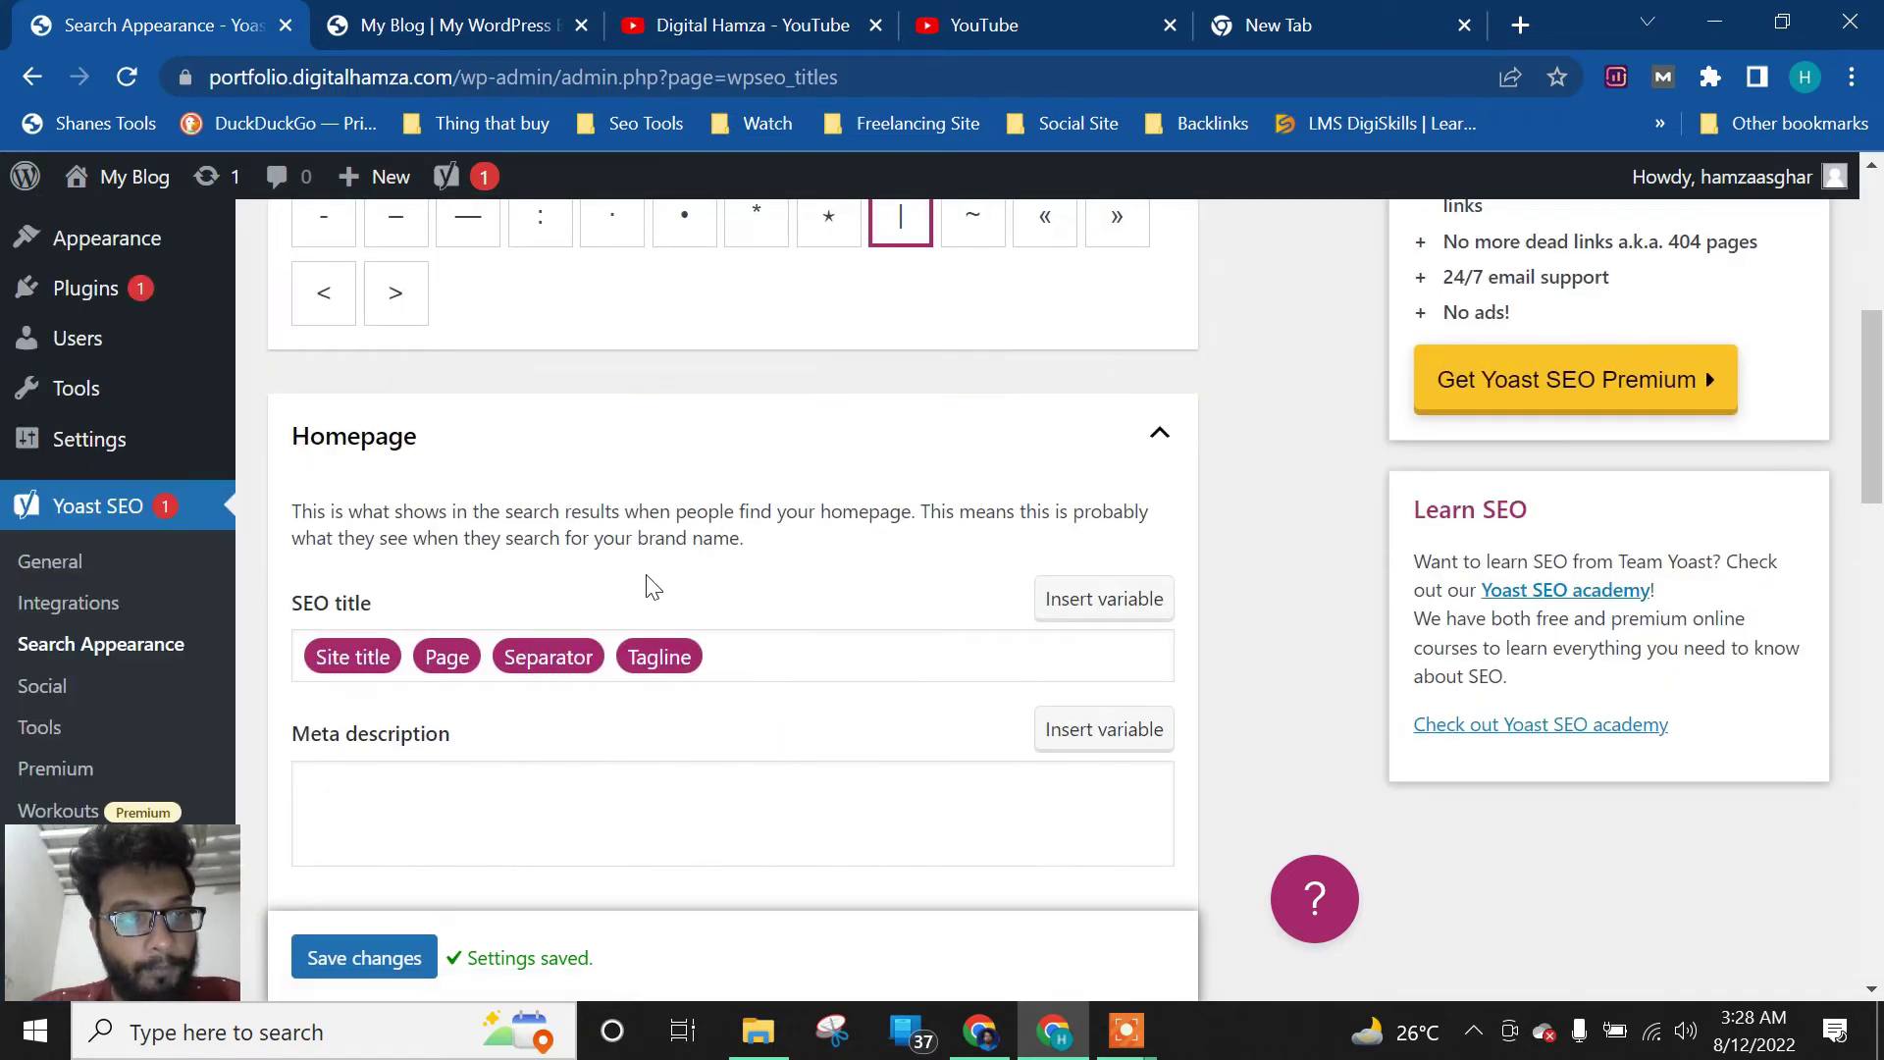
pyautogui.scroll(-3, 595, 429)
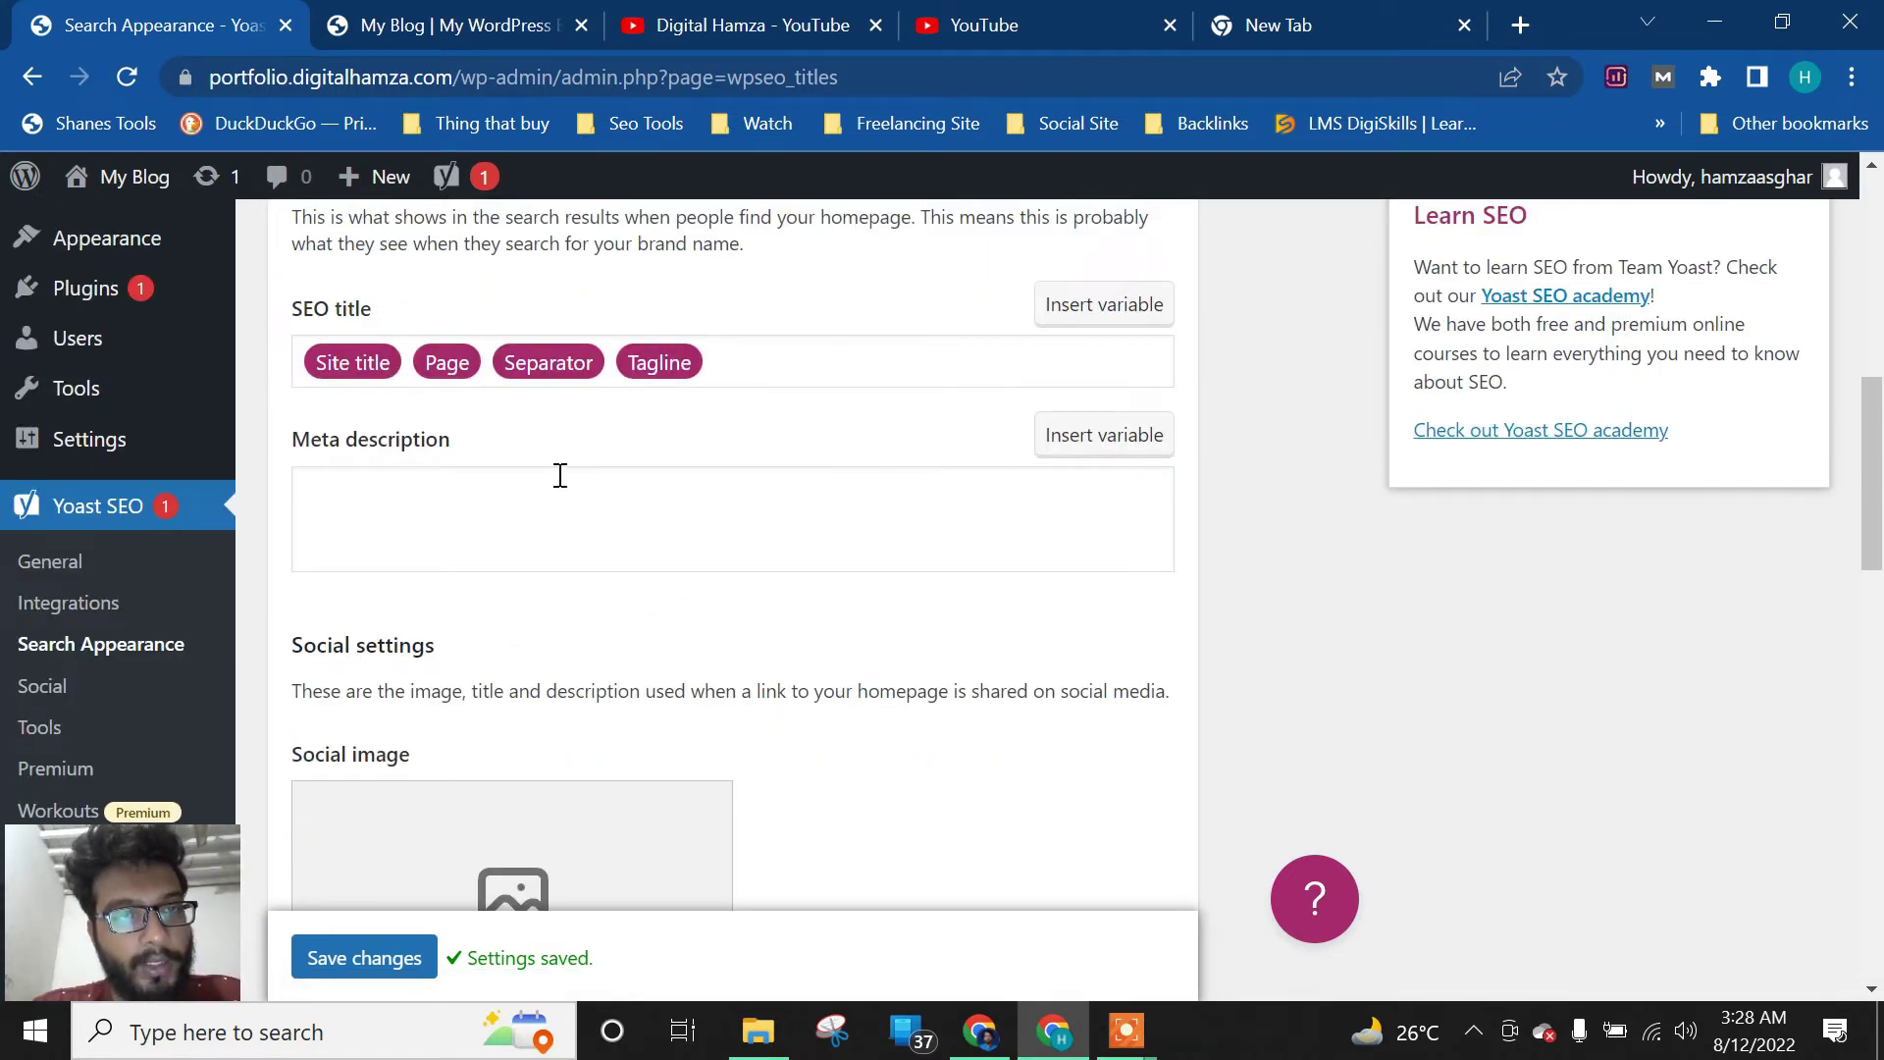
pyautogui.scroll(-1, 585, 370)
pyautogui.click(585, 370)
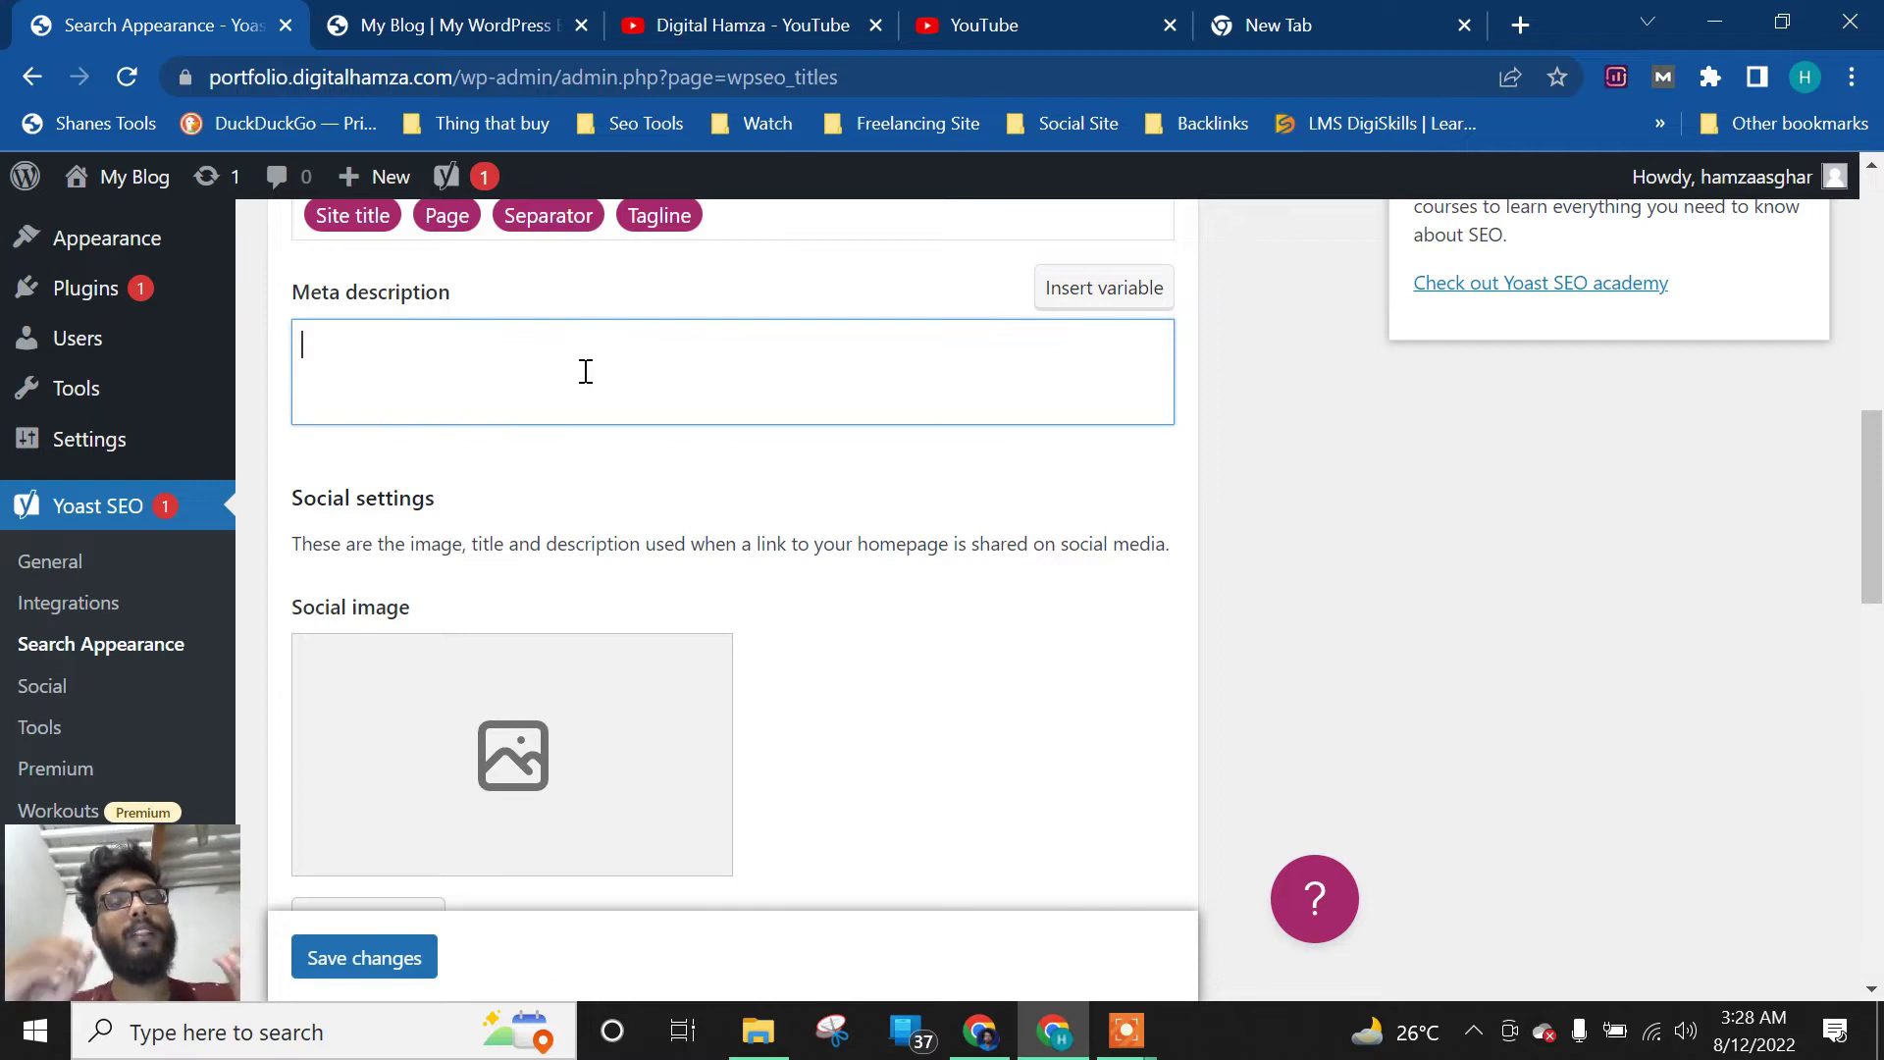
# Load digitalhamza.com in the blank browser tab as a live example site
pyautogui.click(1336, 13)
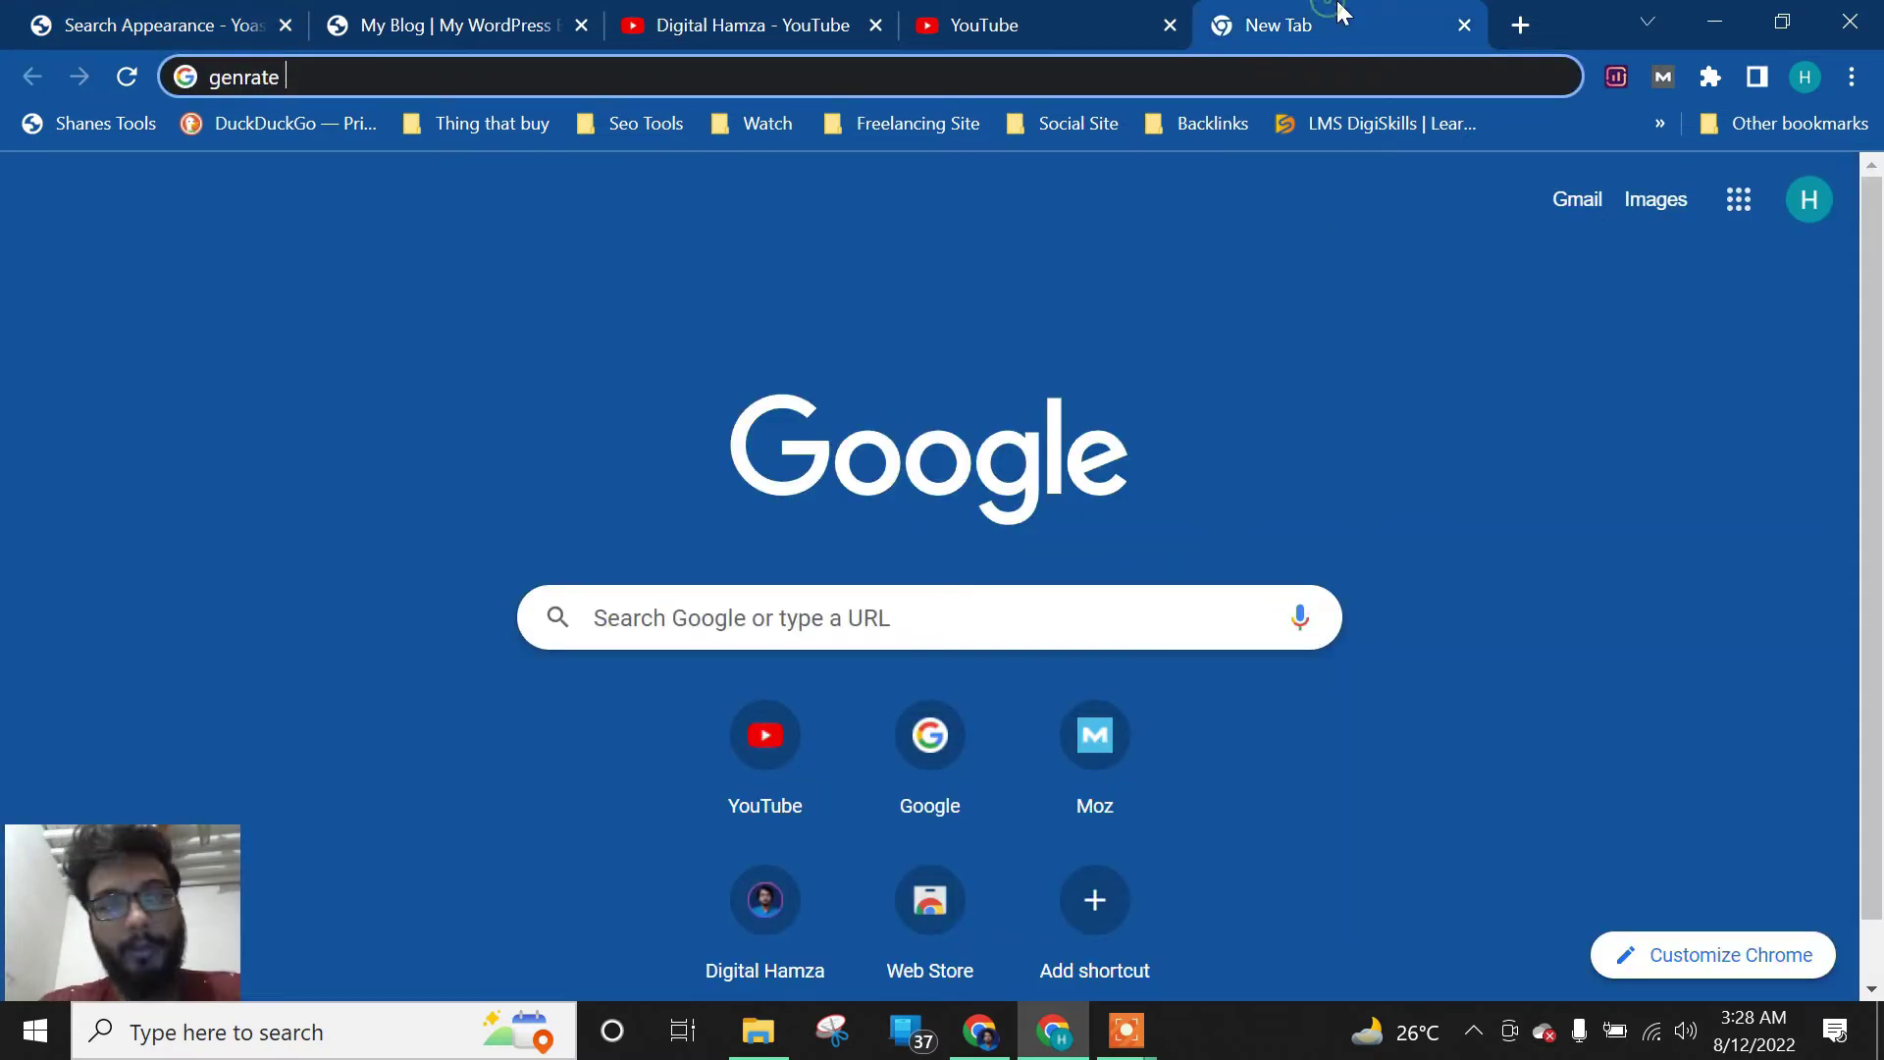
pyautogui.press('BackSpace')
pyautogui.press('BackSpace')
pyautogui.press('BackSpace')
pyautogui.press('BackSpace')
pyautogui.press('BackSpace')
pyautogui.press('BackSpace')
pyautogui.press('BackSpace')
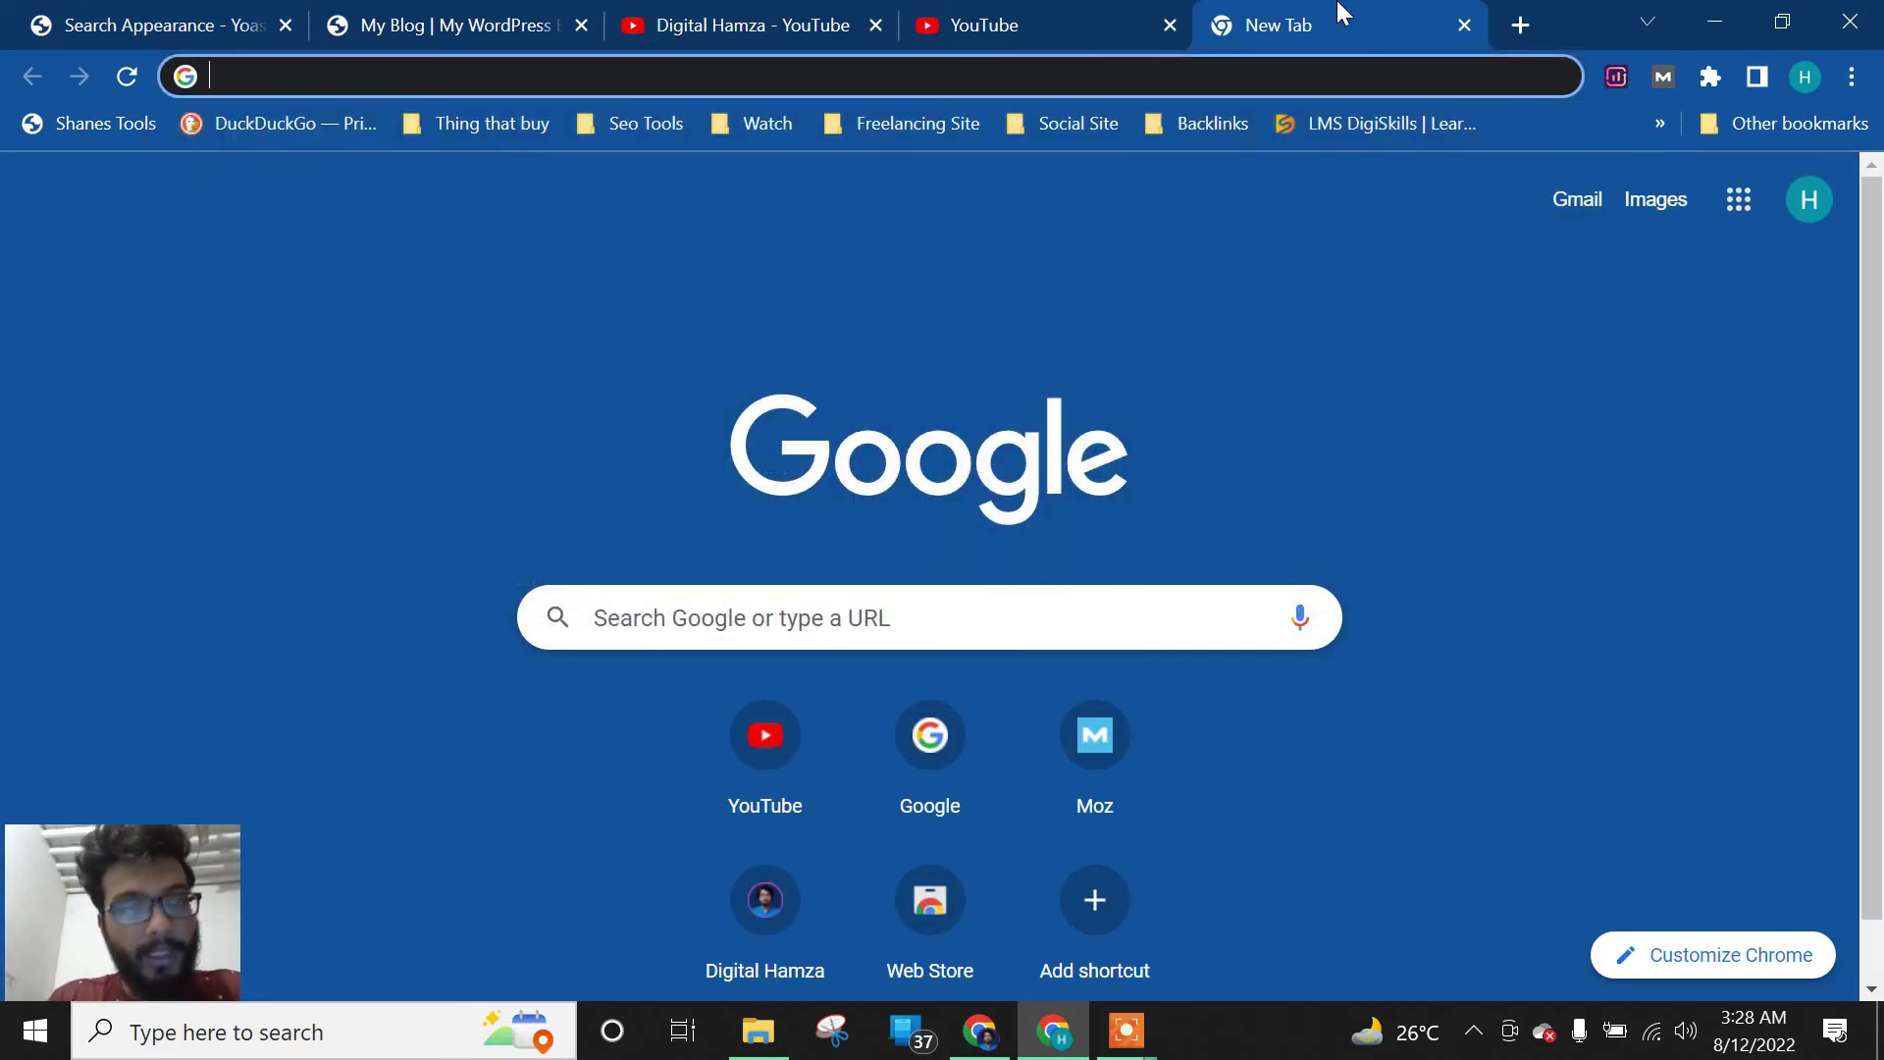
pyautogui.write('digia')
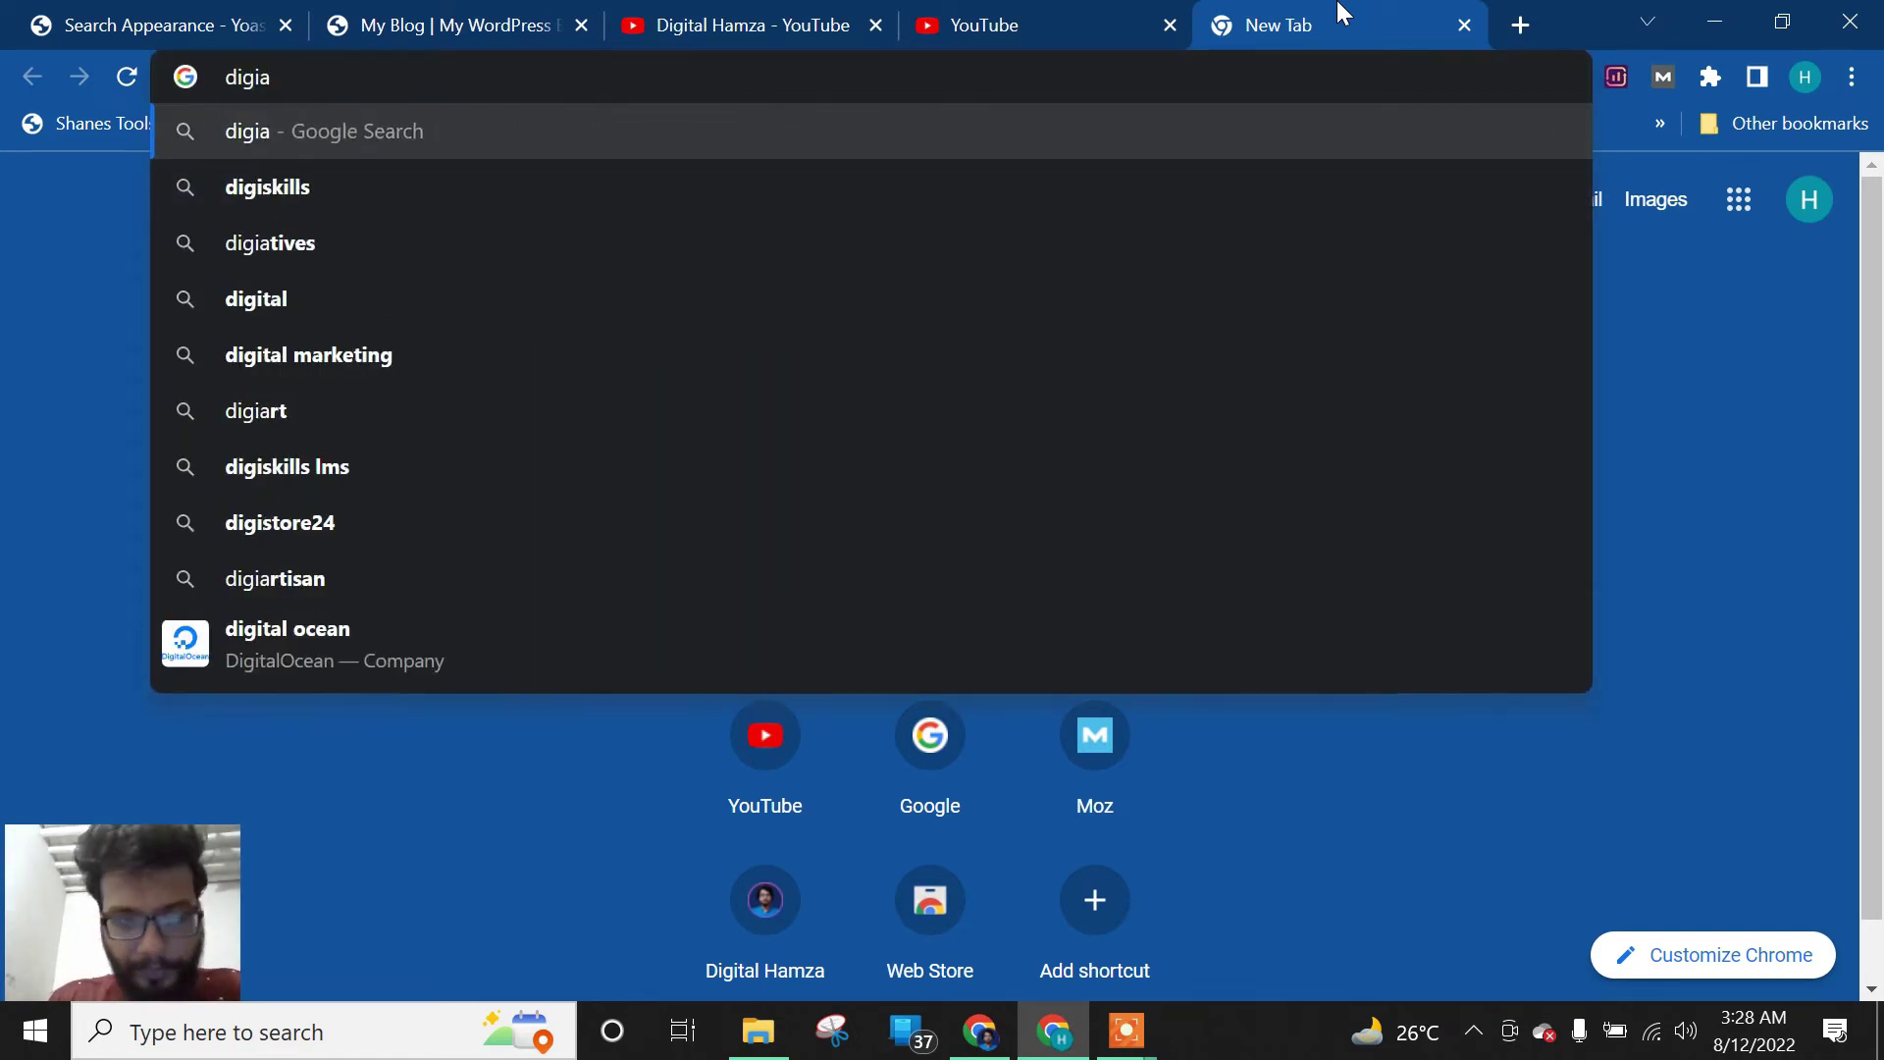
pyautogui.press('BackSpace')
pyautogui.write('tal')
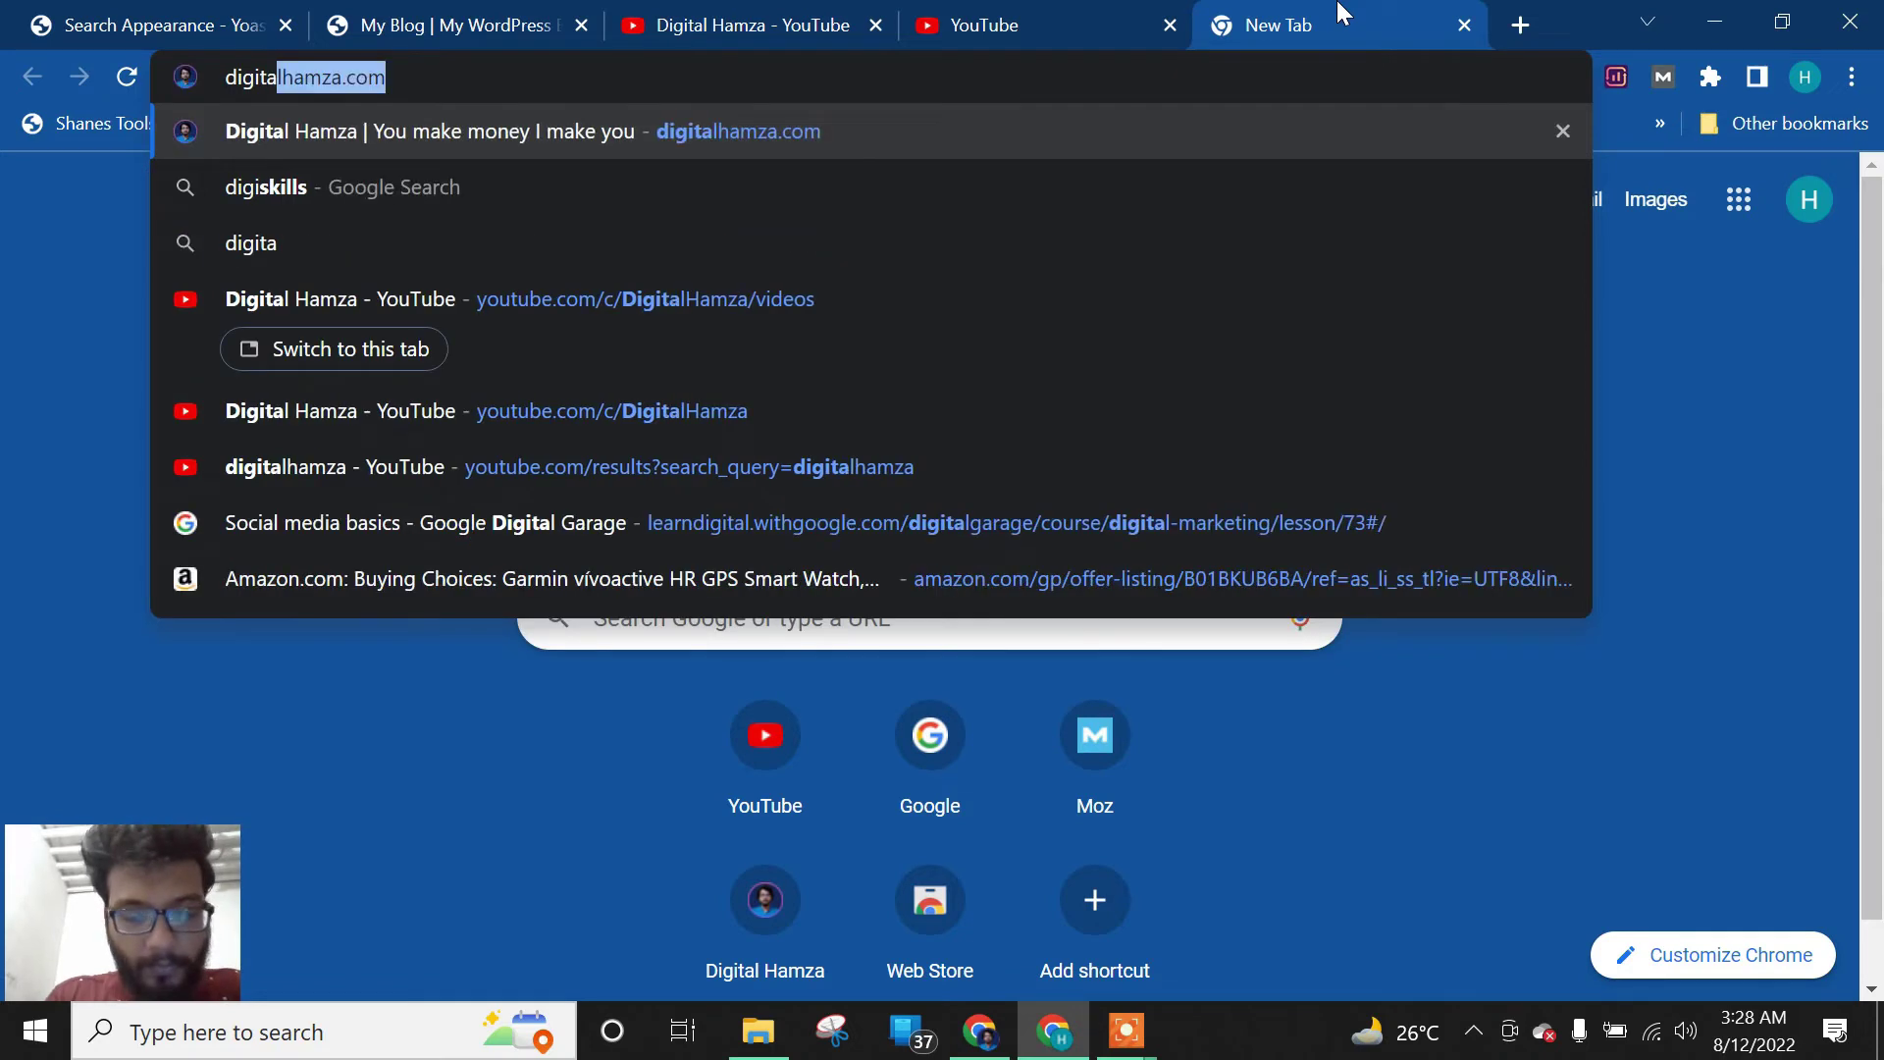
pyautogui.press('Right')
pyautogui.press('Return')
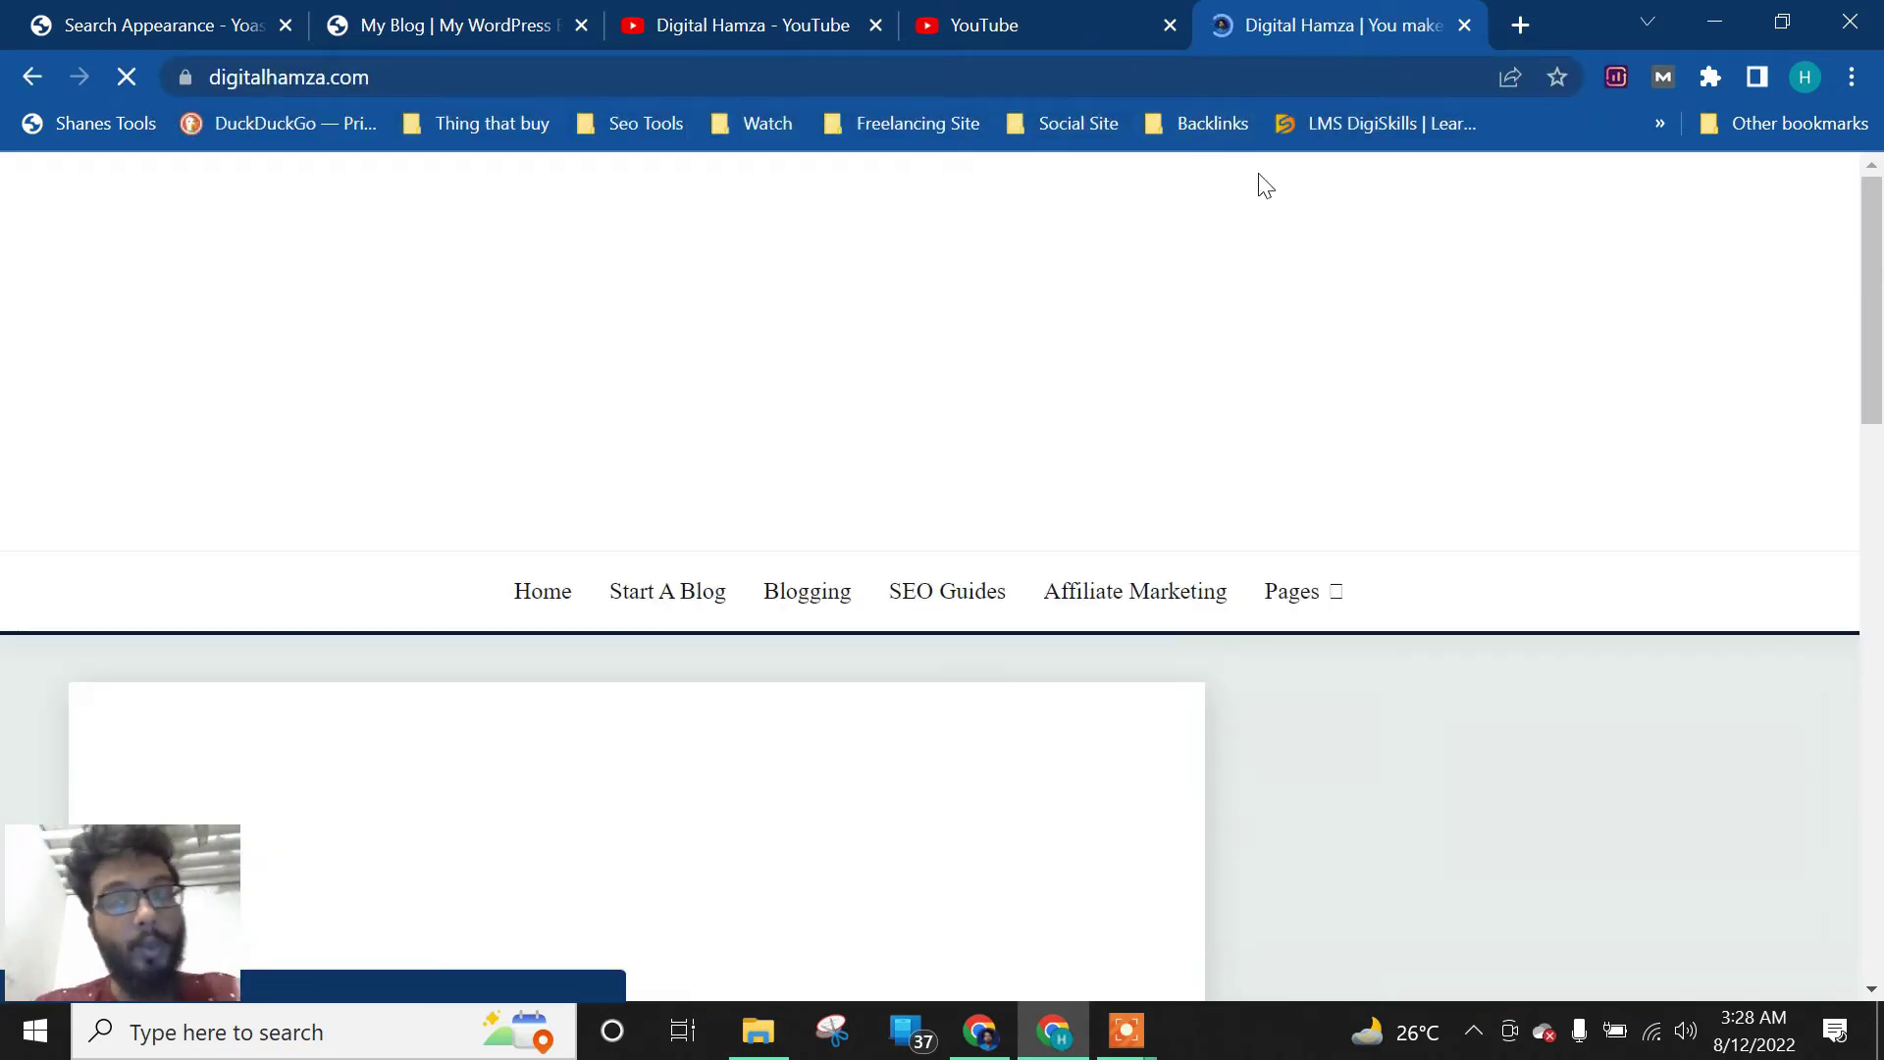
# Open the page source of digitalhamza.com and examine its title, meta description and closing Yoast SEO comment
pyautogui.rightClick(1083, 281)
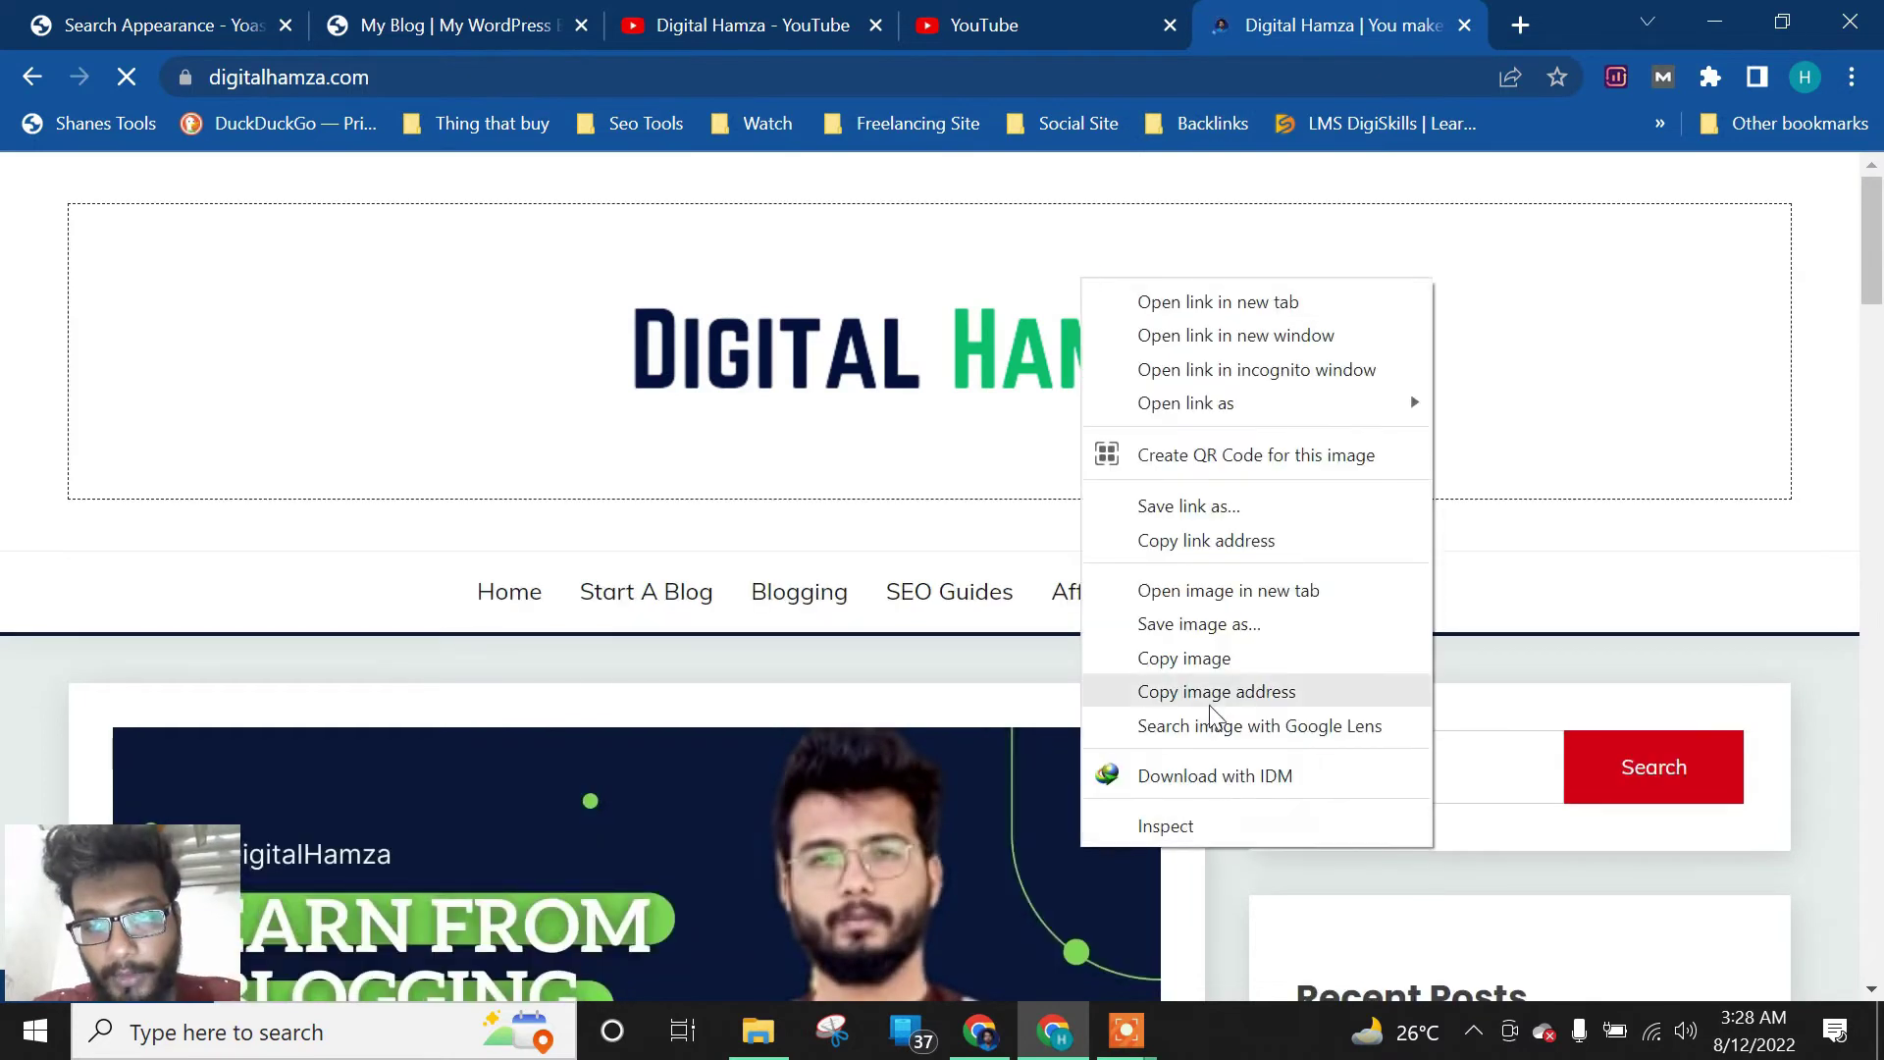
pyautogui.hotkey('ctrl', 'u')
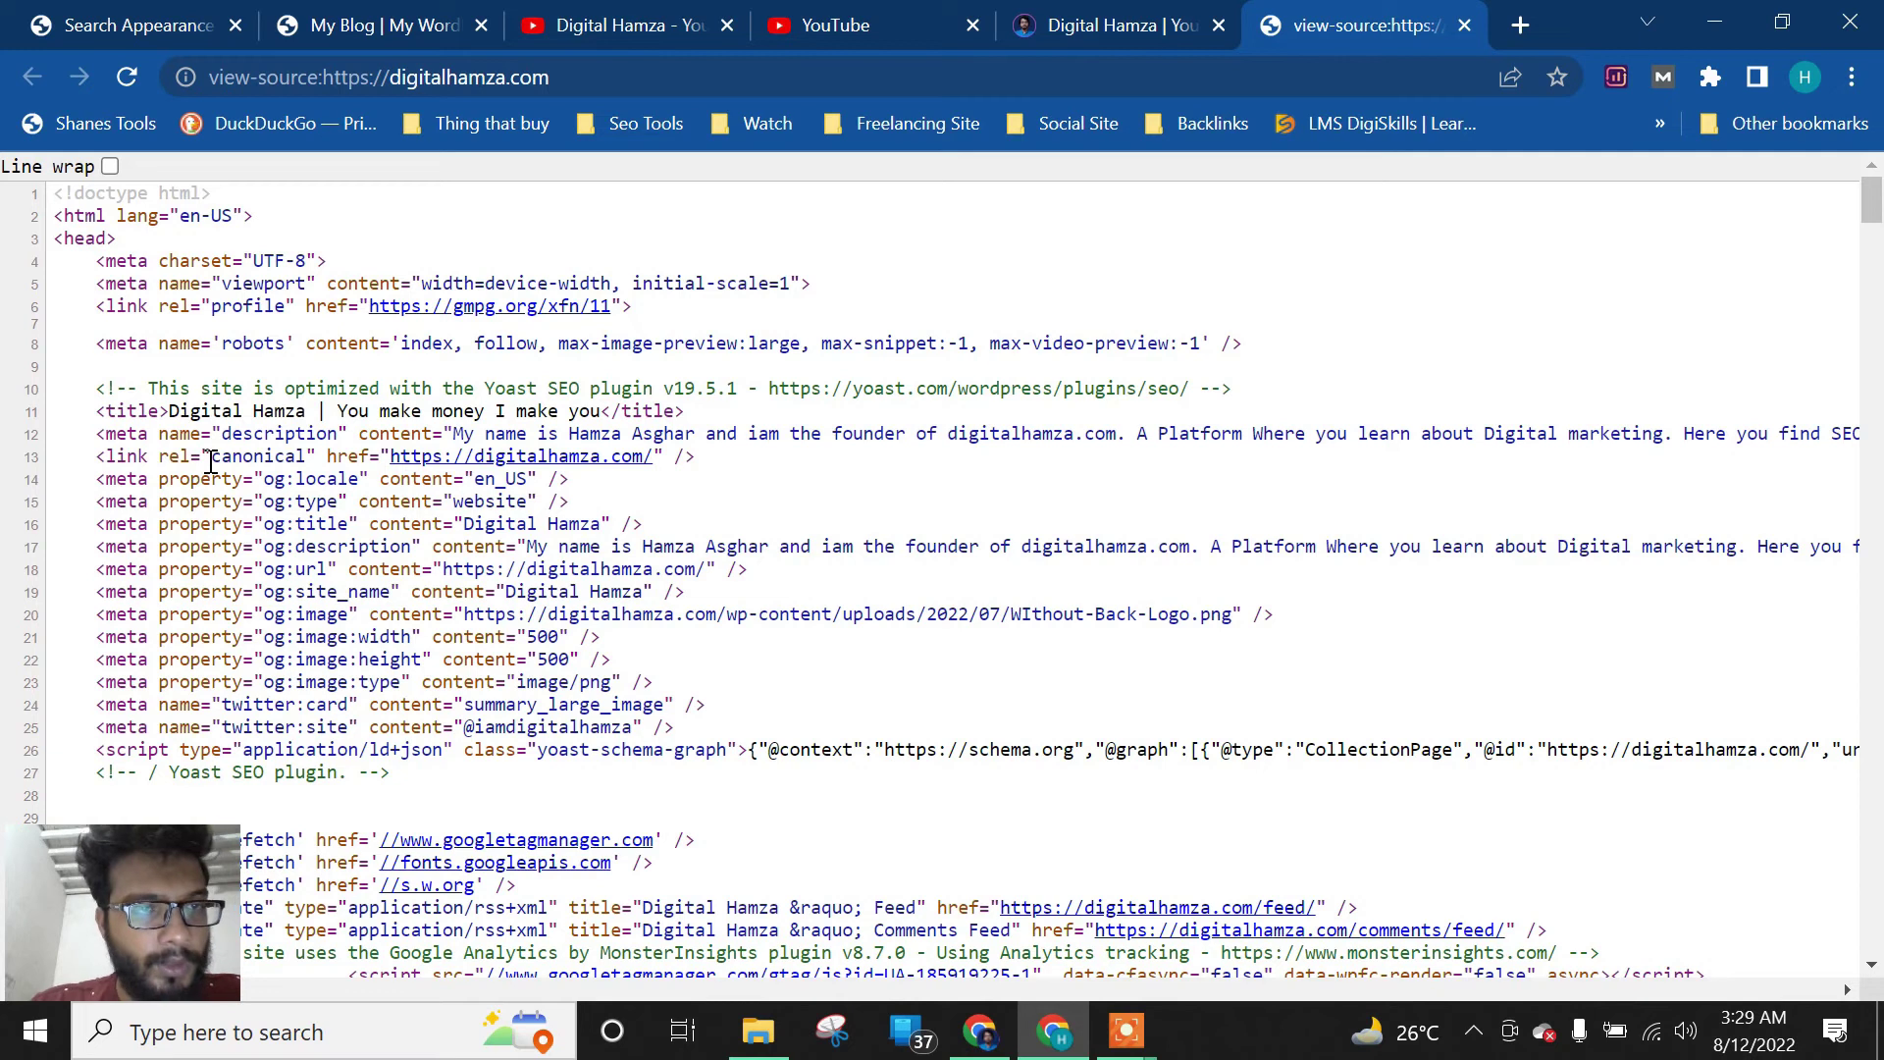
pyautogui.moveTo(172, 413); pyautogui.dragTo(612, 413)
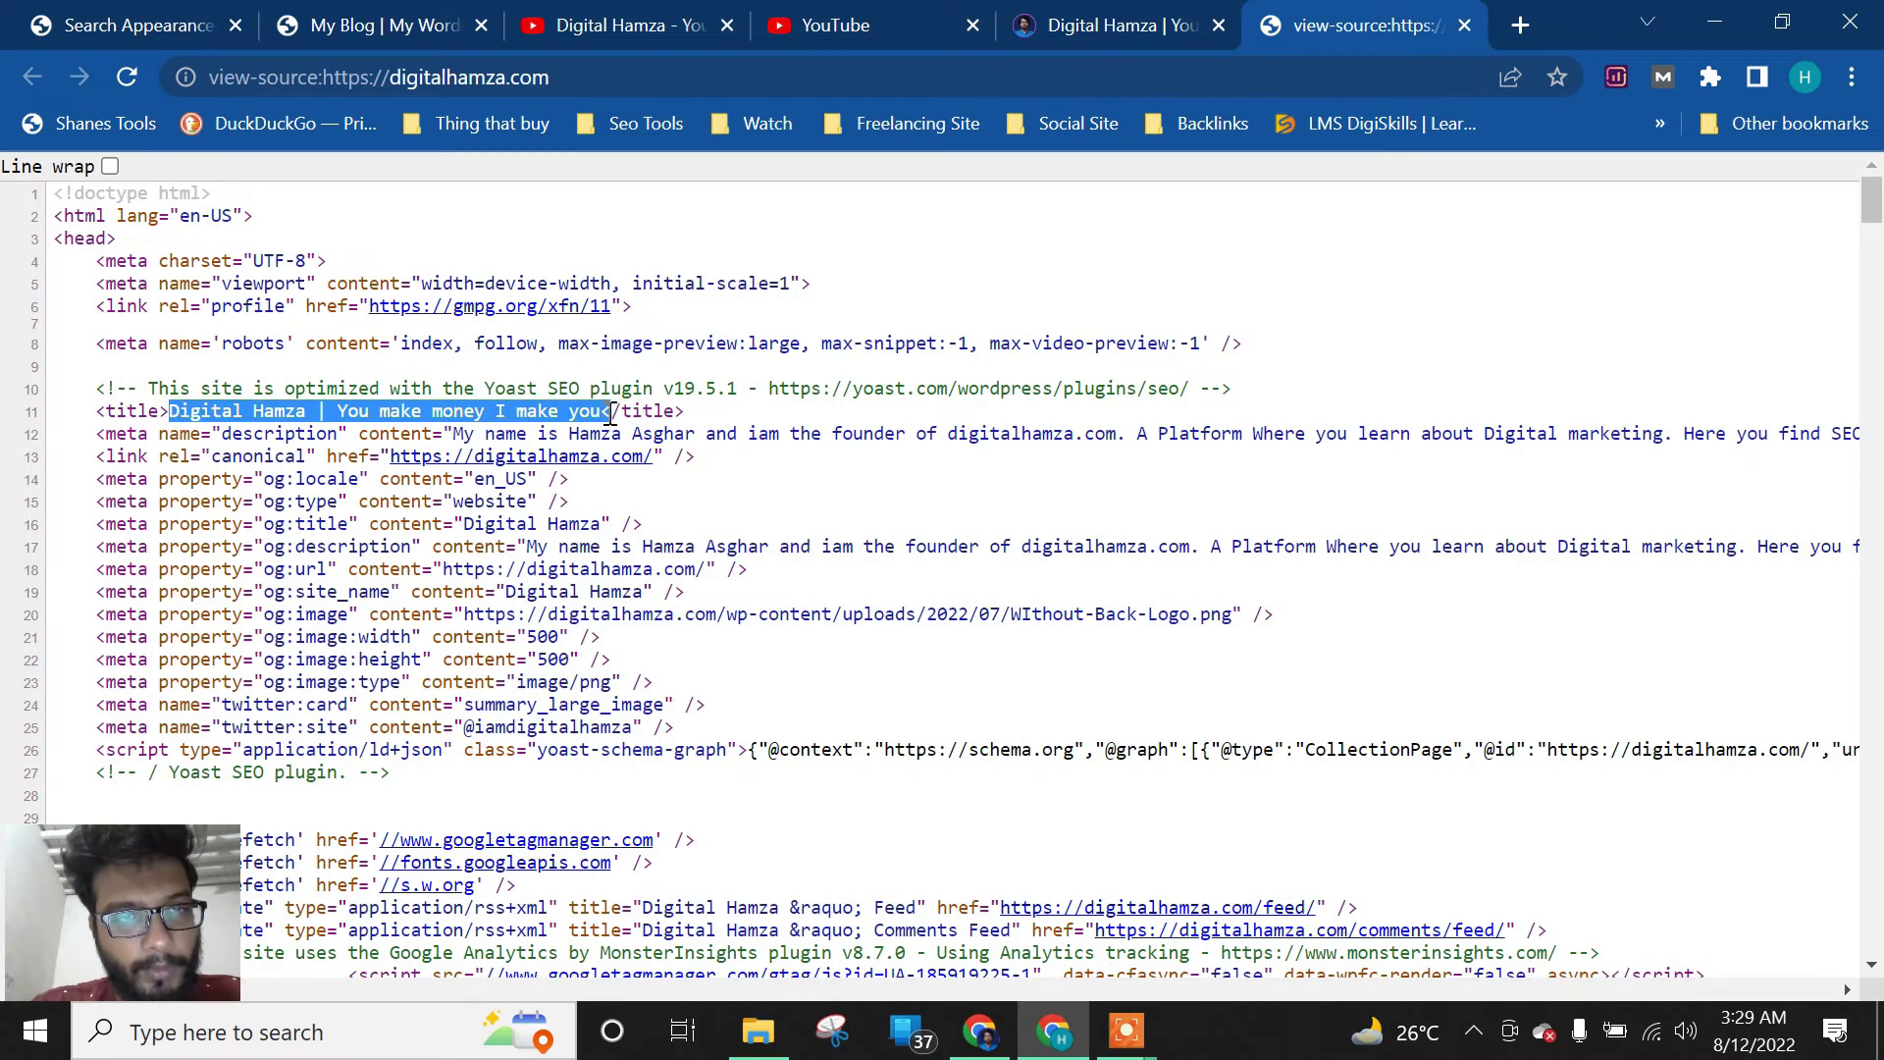
pyautogui.scroll(-1, 372, 490)
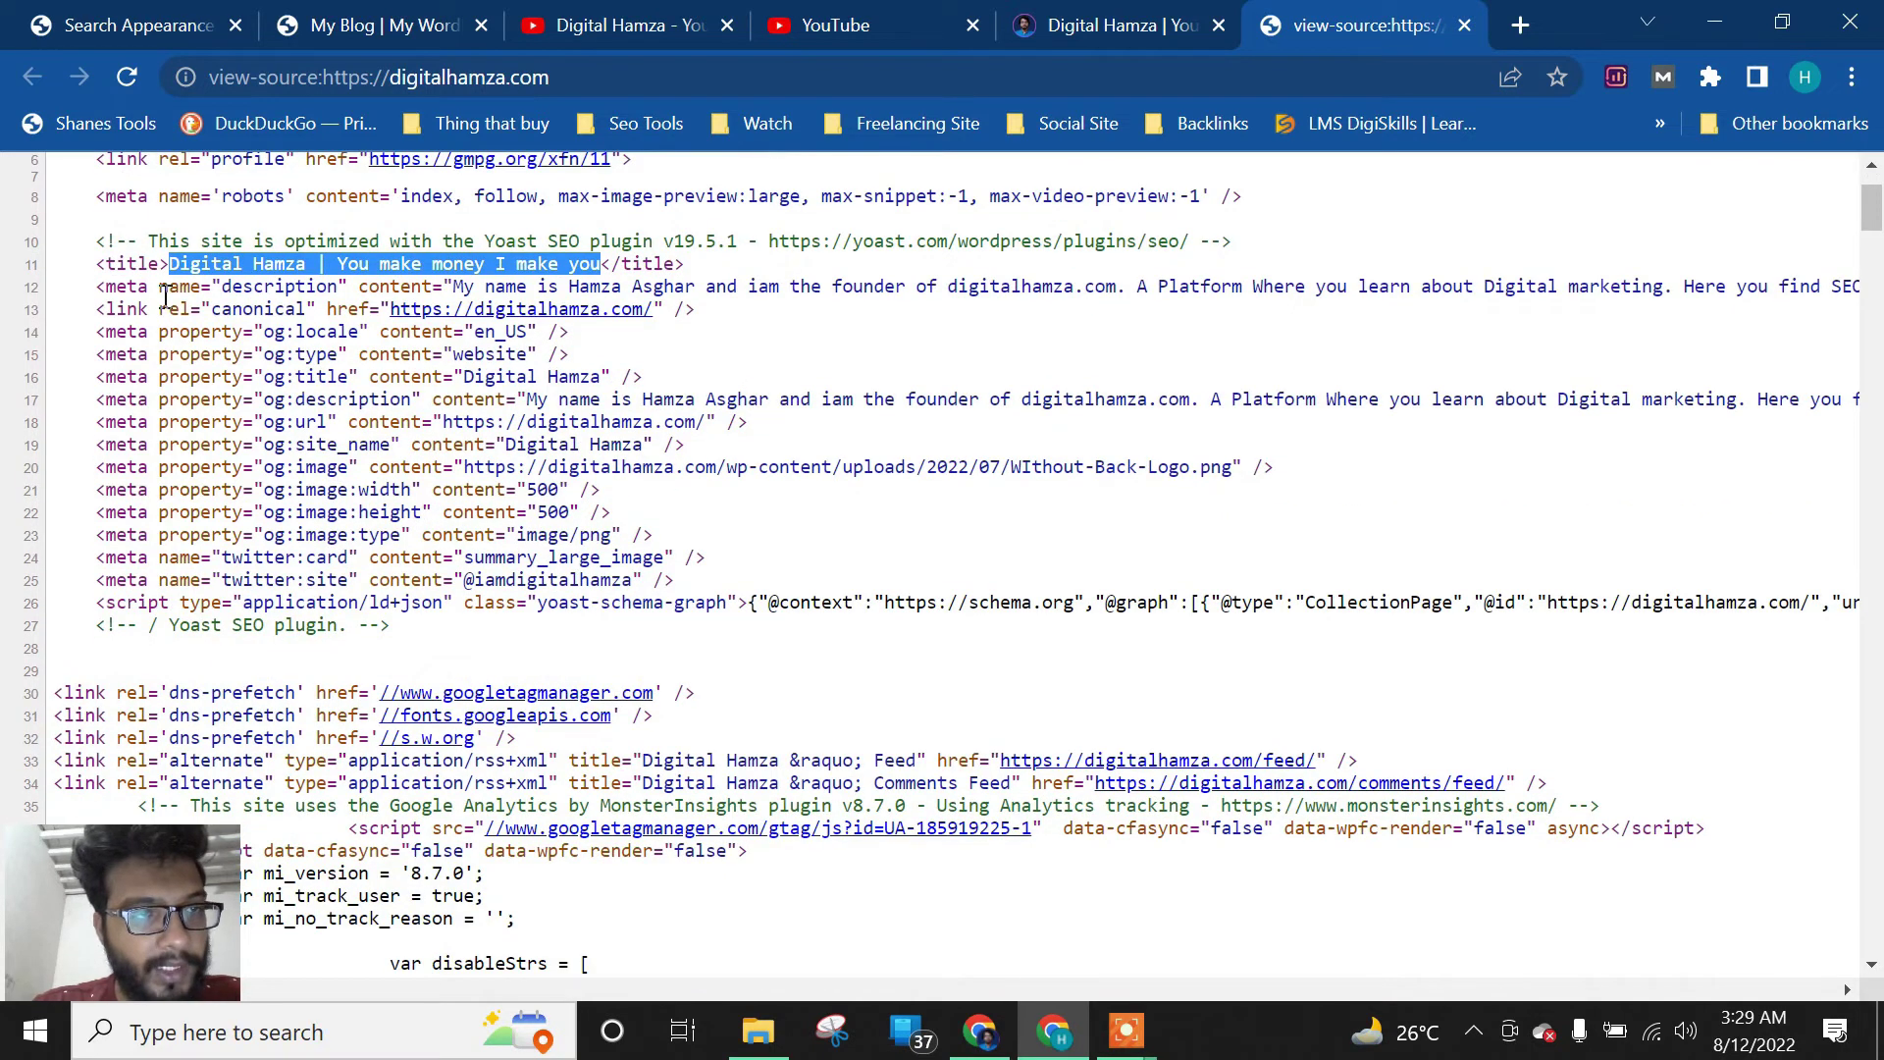
pyautogui.moveTo(105, 292); pyautogui.dragTo(295, 292)
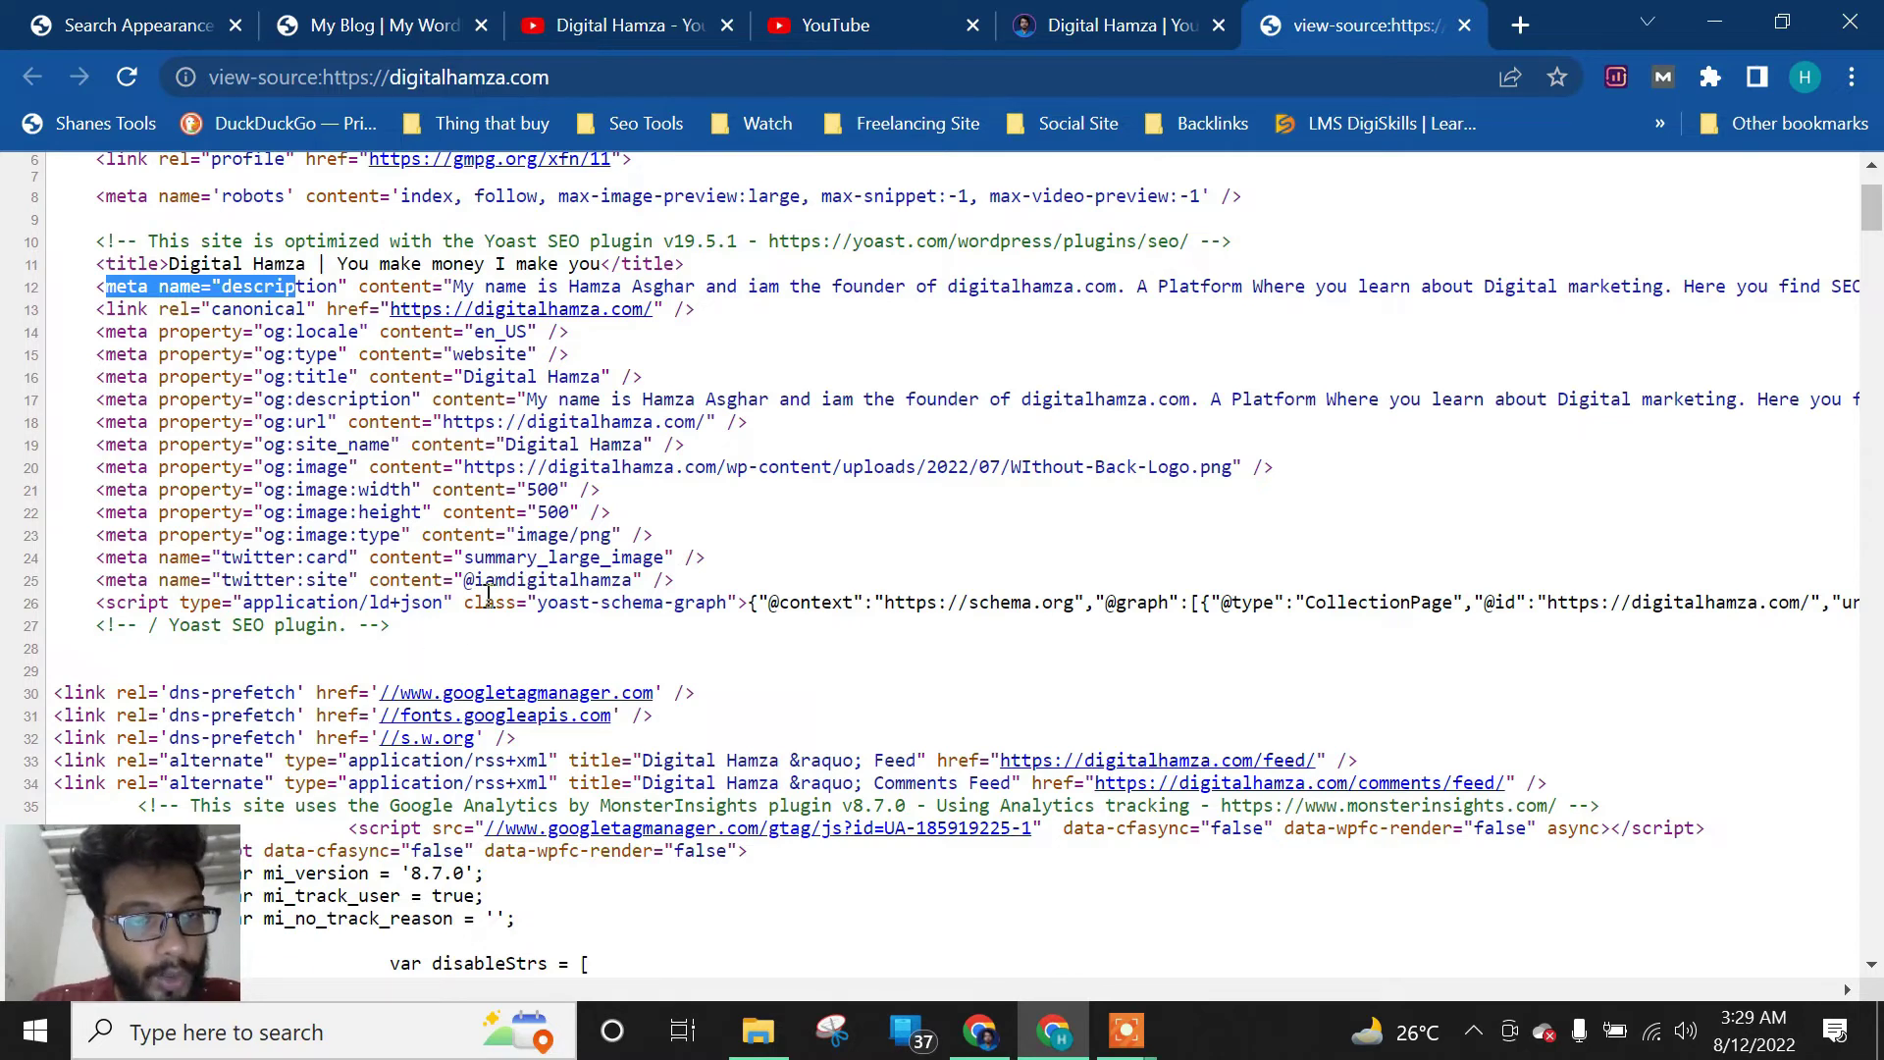
pyautogui.scroll(-1, 154, 500)
pyautogui.moveTo(99, 479); pyautogui.dragTo(404, 483)
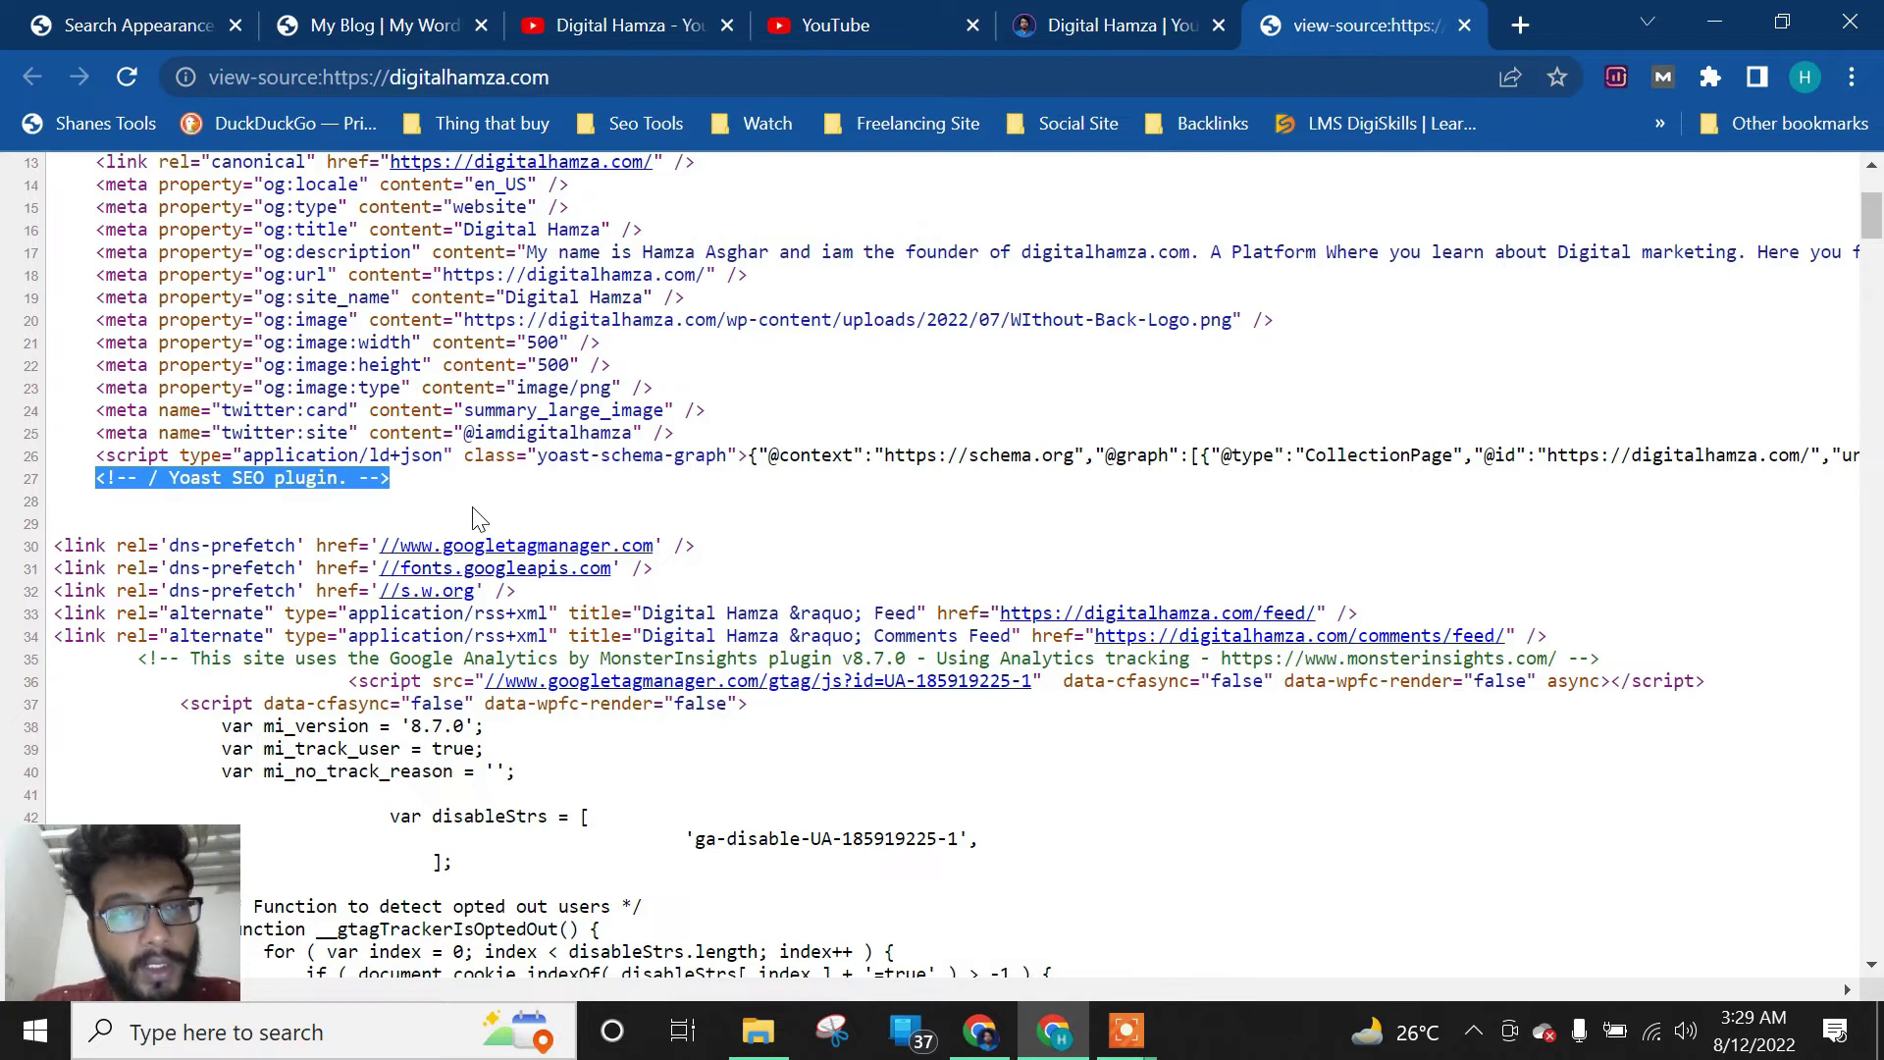
# Examine the Open Graph title, description, site name and image tags in the source, and close the source view
pyautogui.scroll(-3, 475, 517)
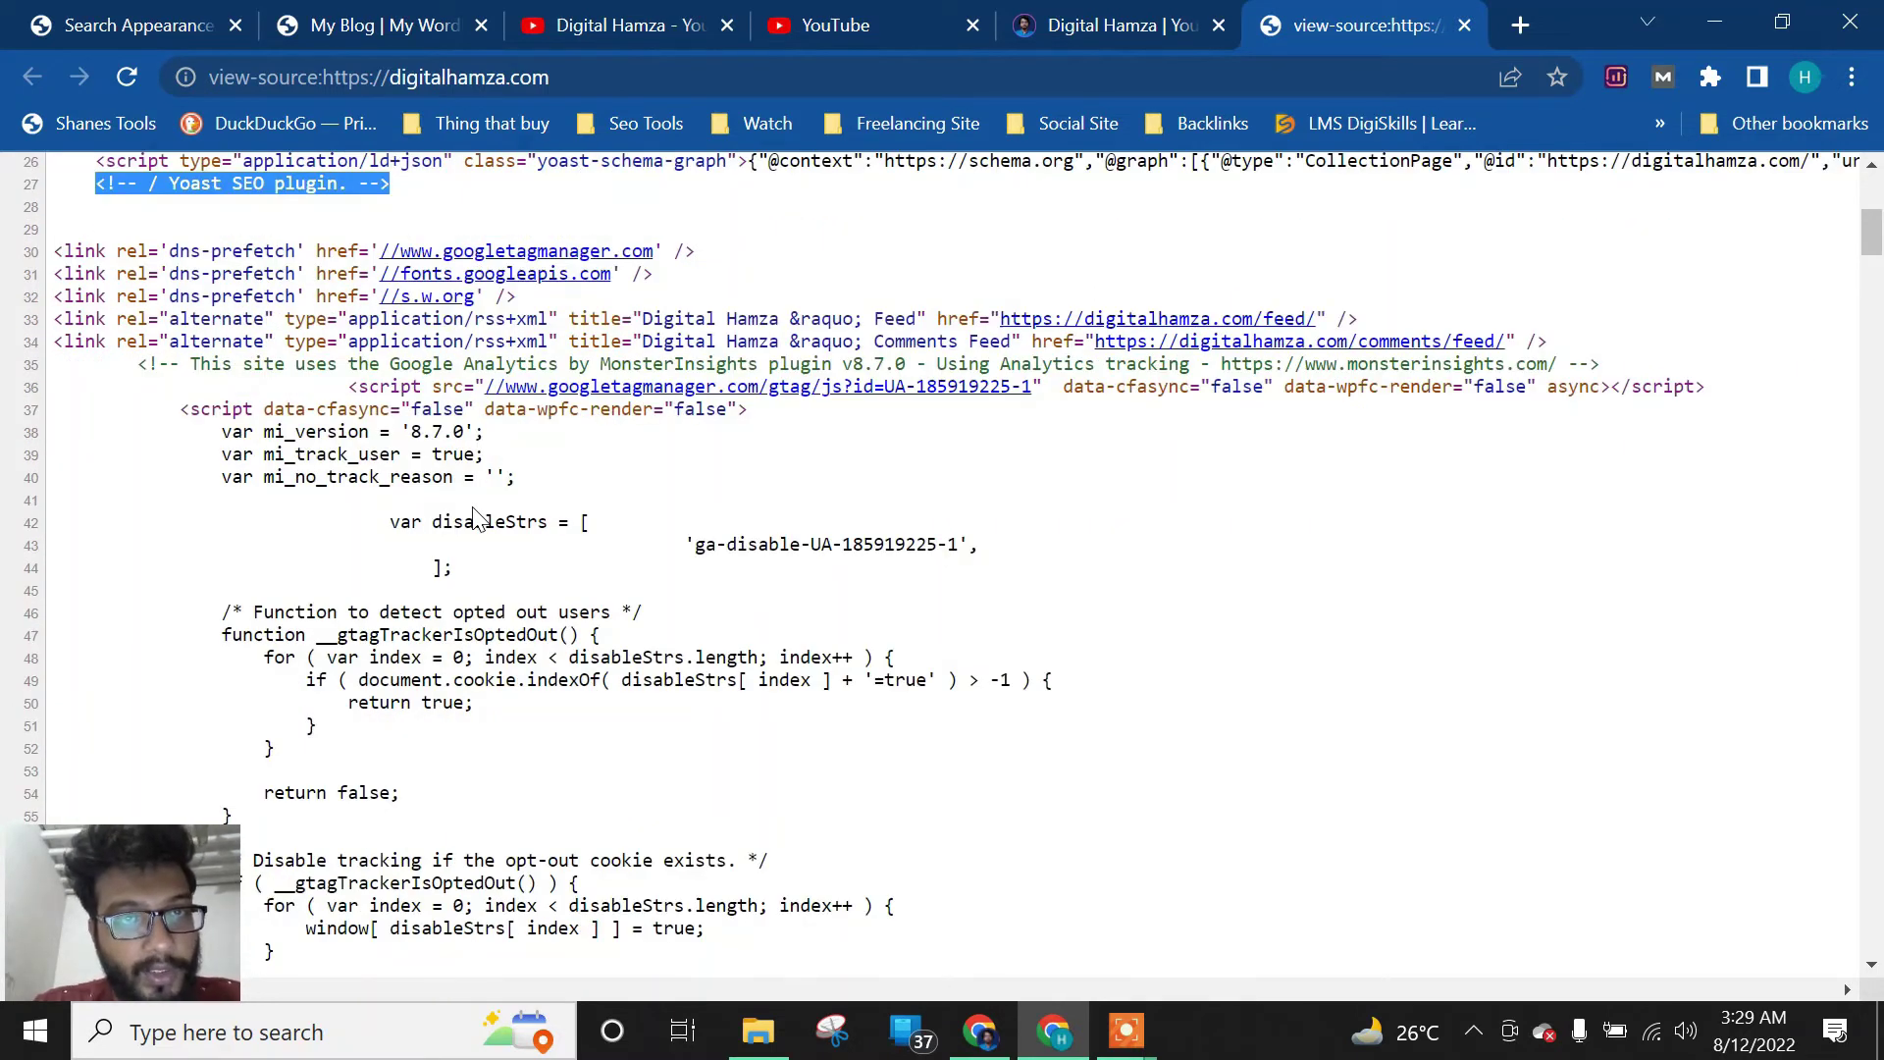
pyautogui.scroll(3, 475, 518)
pyautogui.click(538, 450)
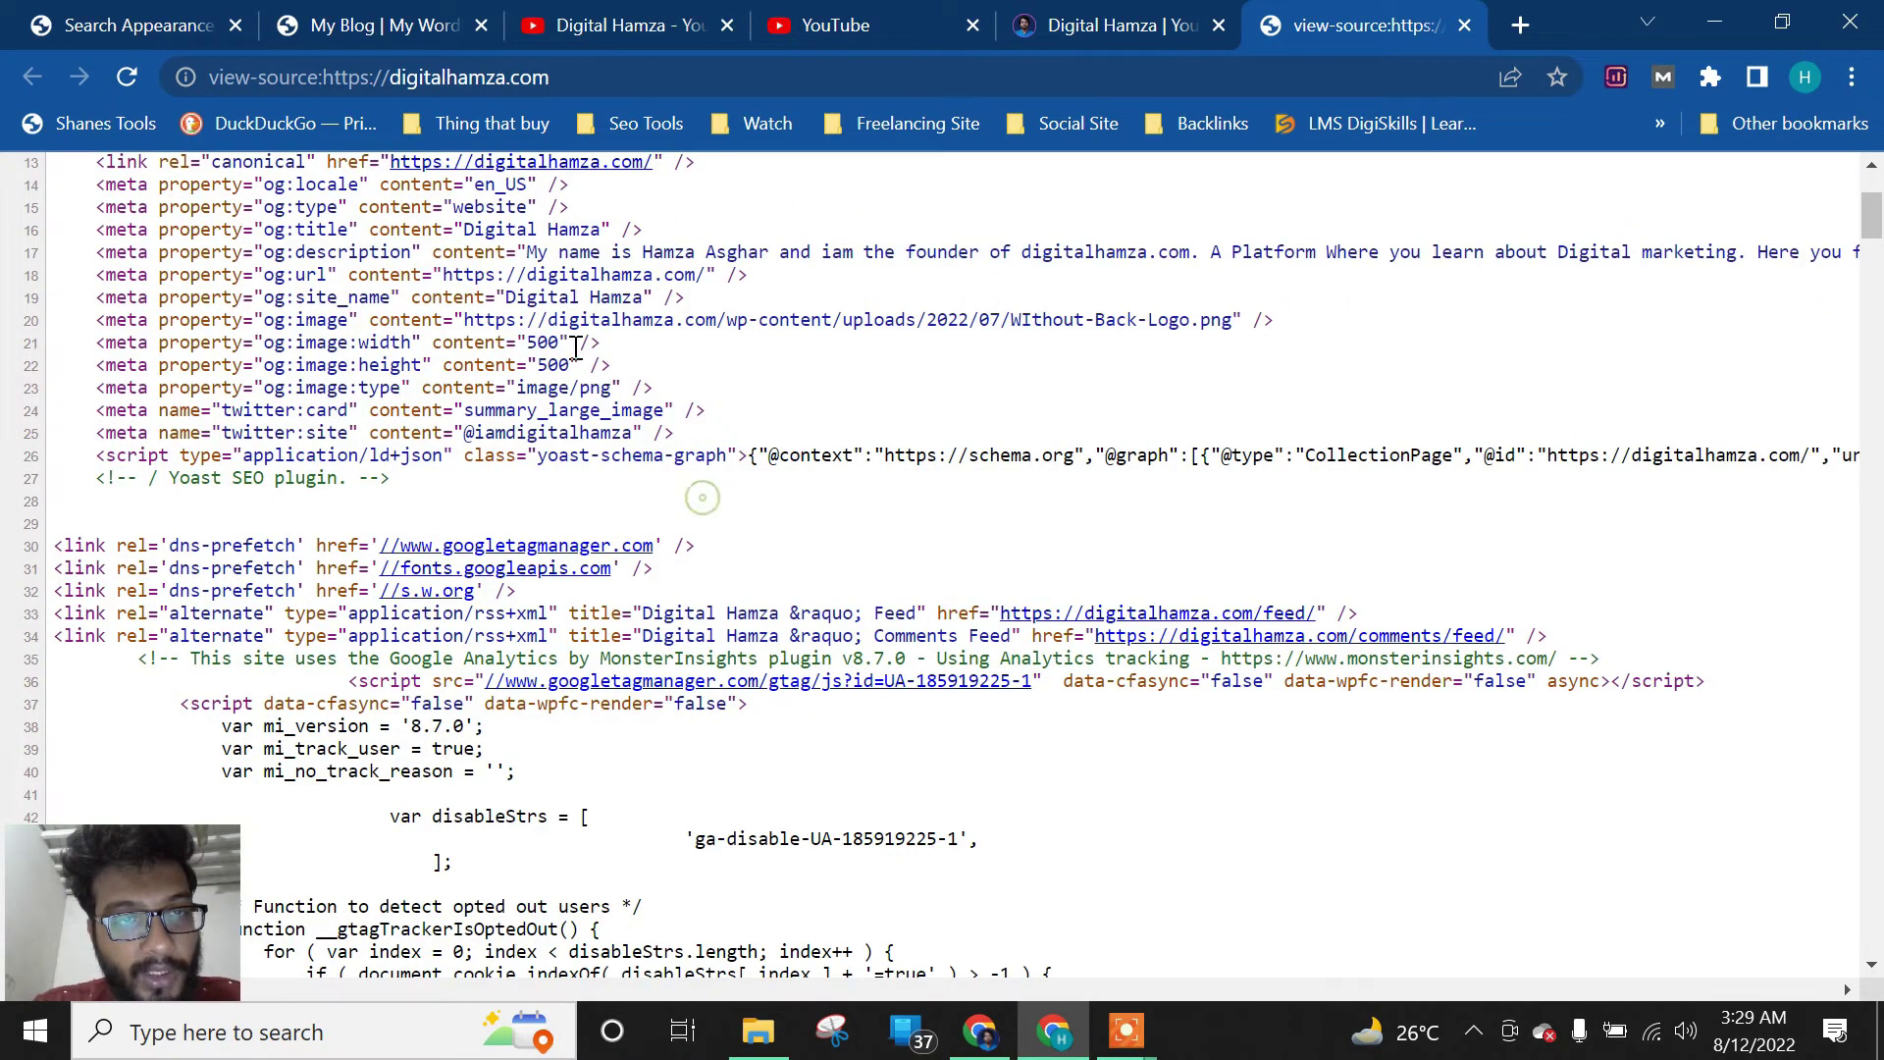
pyautogui.moveTo(515, 298); pyautogui.dragTo(632, 298)
pyautogui.moveTo(822, 306); pyautogui.dragTo(1064, 327)
pyautogui.click(1065, 334)
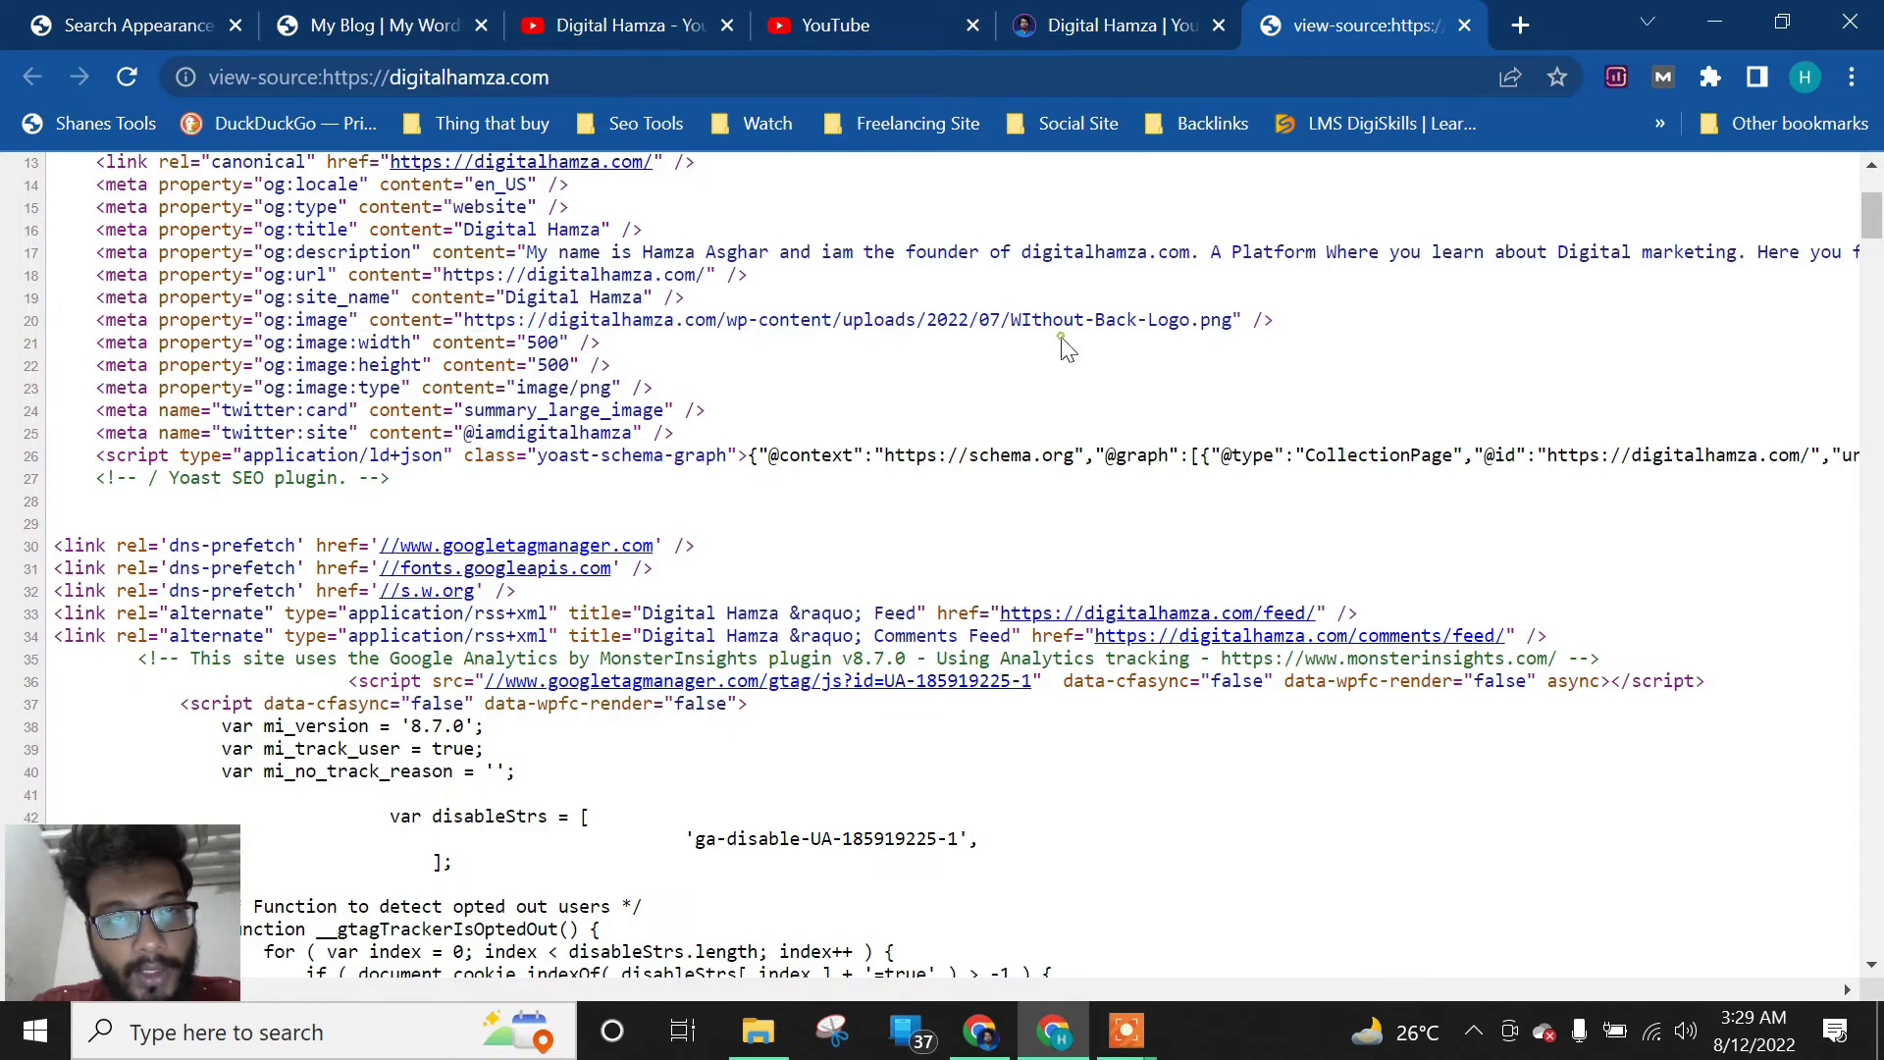
pyautogui.moveTo(588, 255); pyautogui.dragTo(862, 257)
pyautogui.moveTo(540, 231); pyautogui.dragTo(601, 230)
pyautogui.scroll(3, 895, 427)
pyautogui.scroll(3, 888, 431)
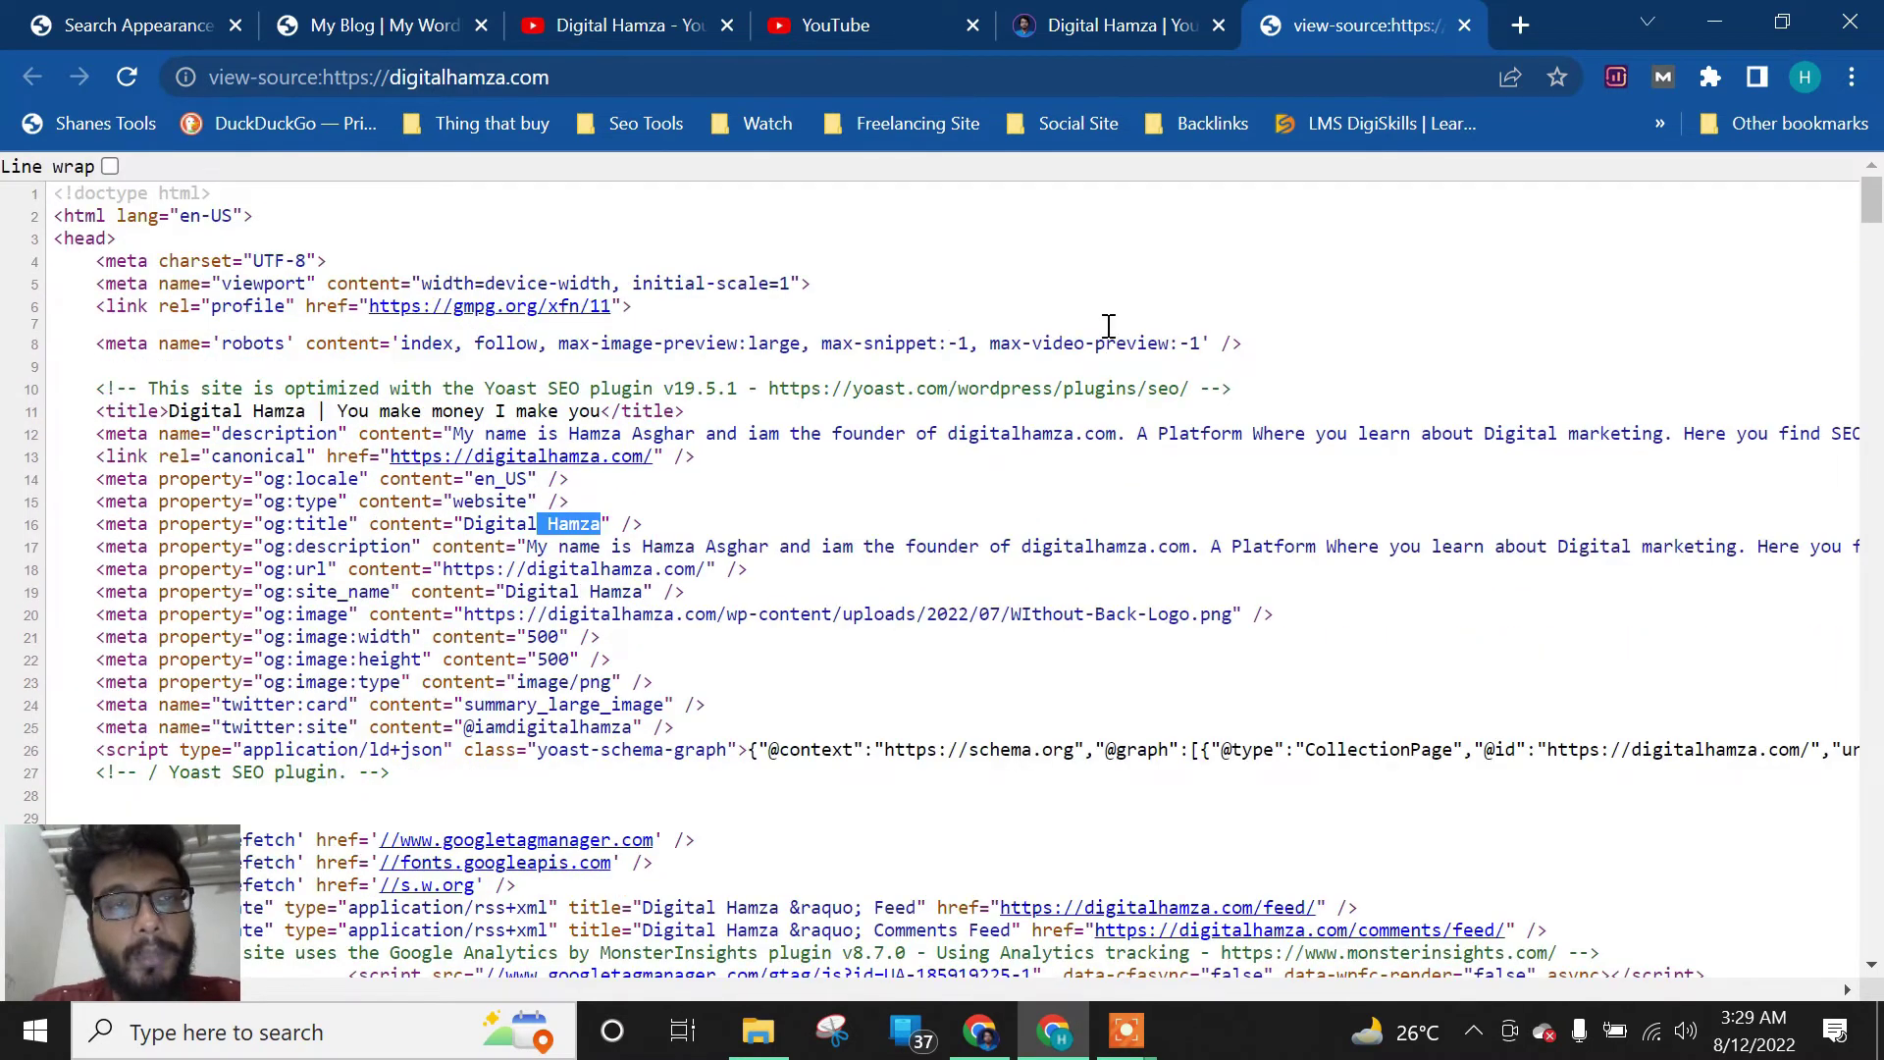
pyautogui.click(1463, 26)
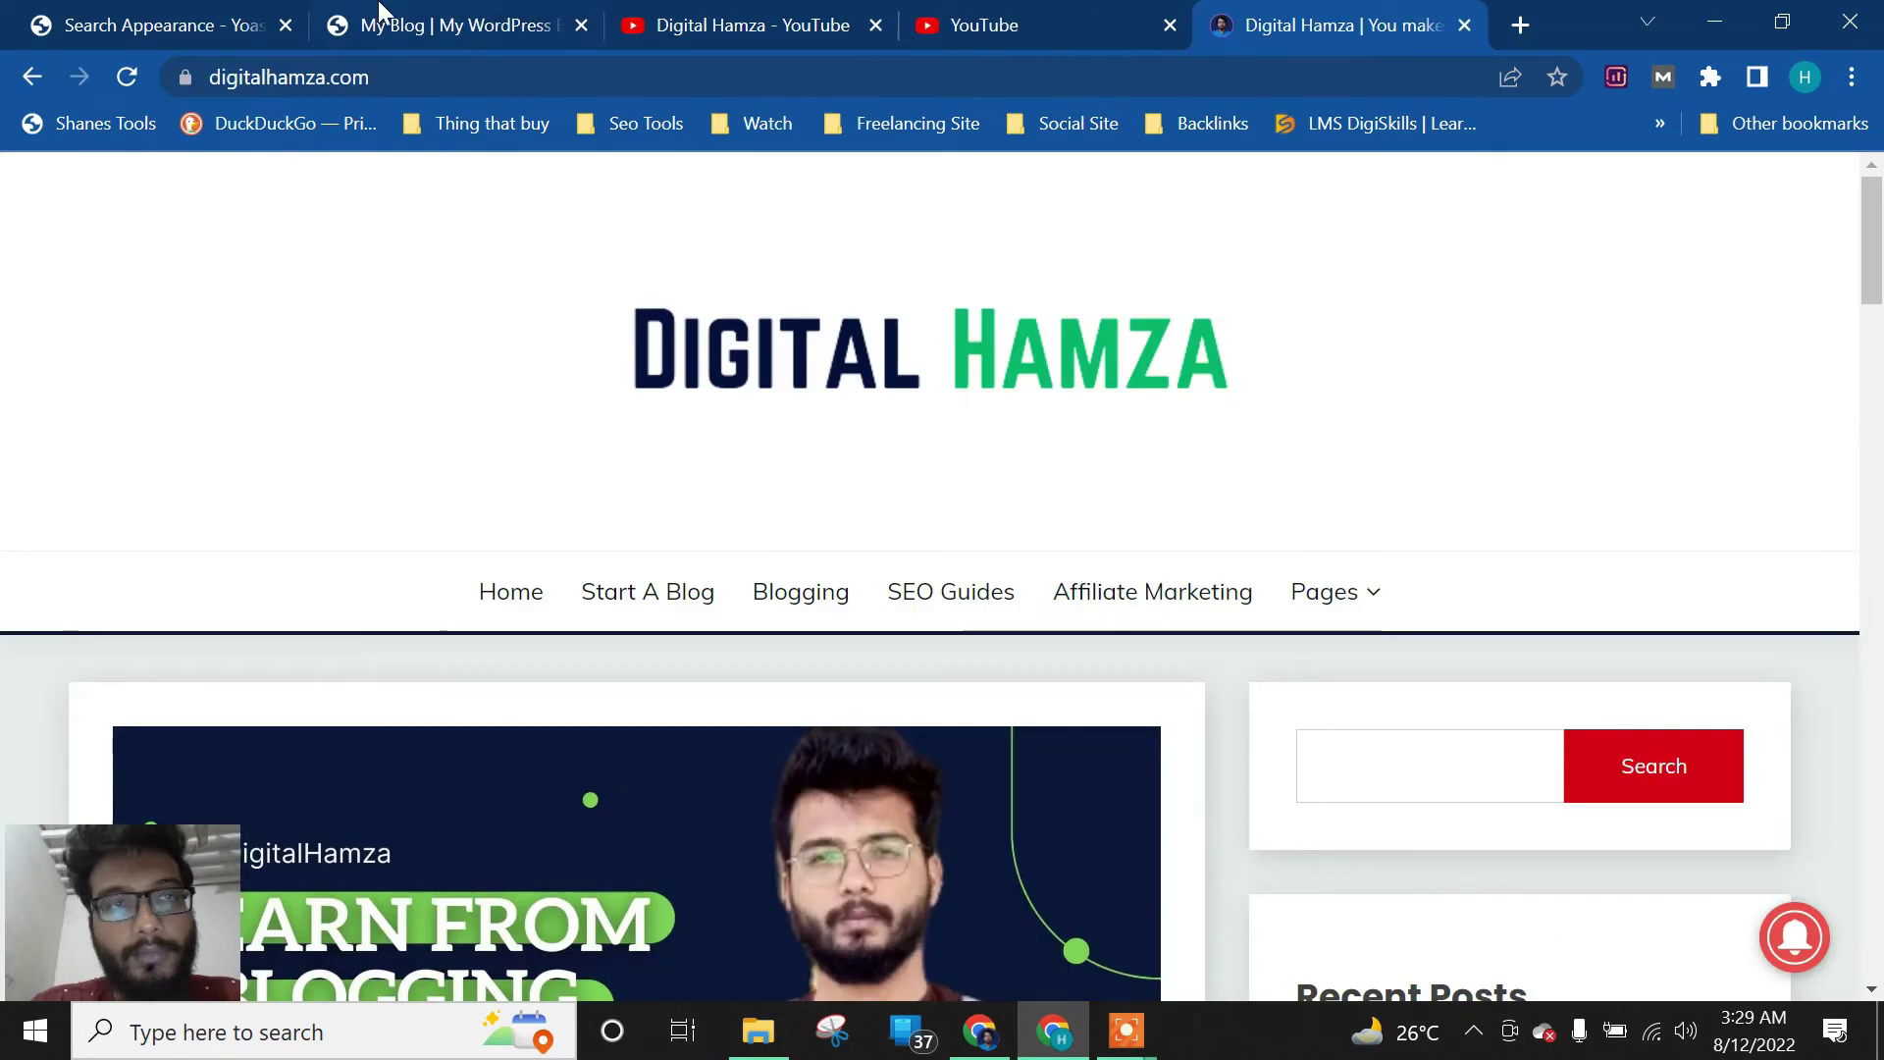
# Search Google for digitalhamza in a new tab, examine the site's result description, and close the results tab
pyautogui.click(162, 22)
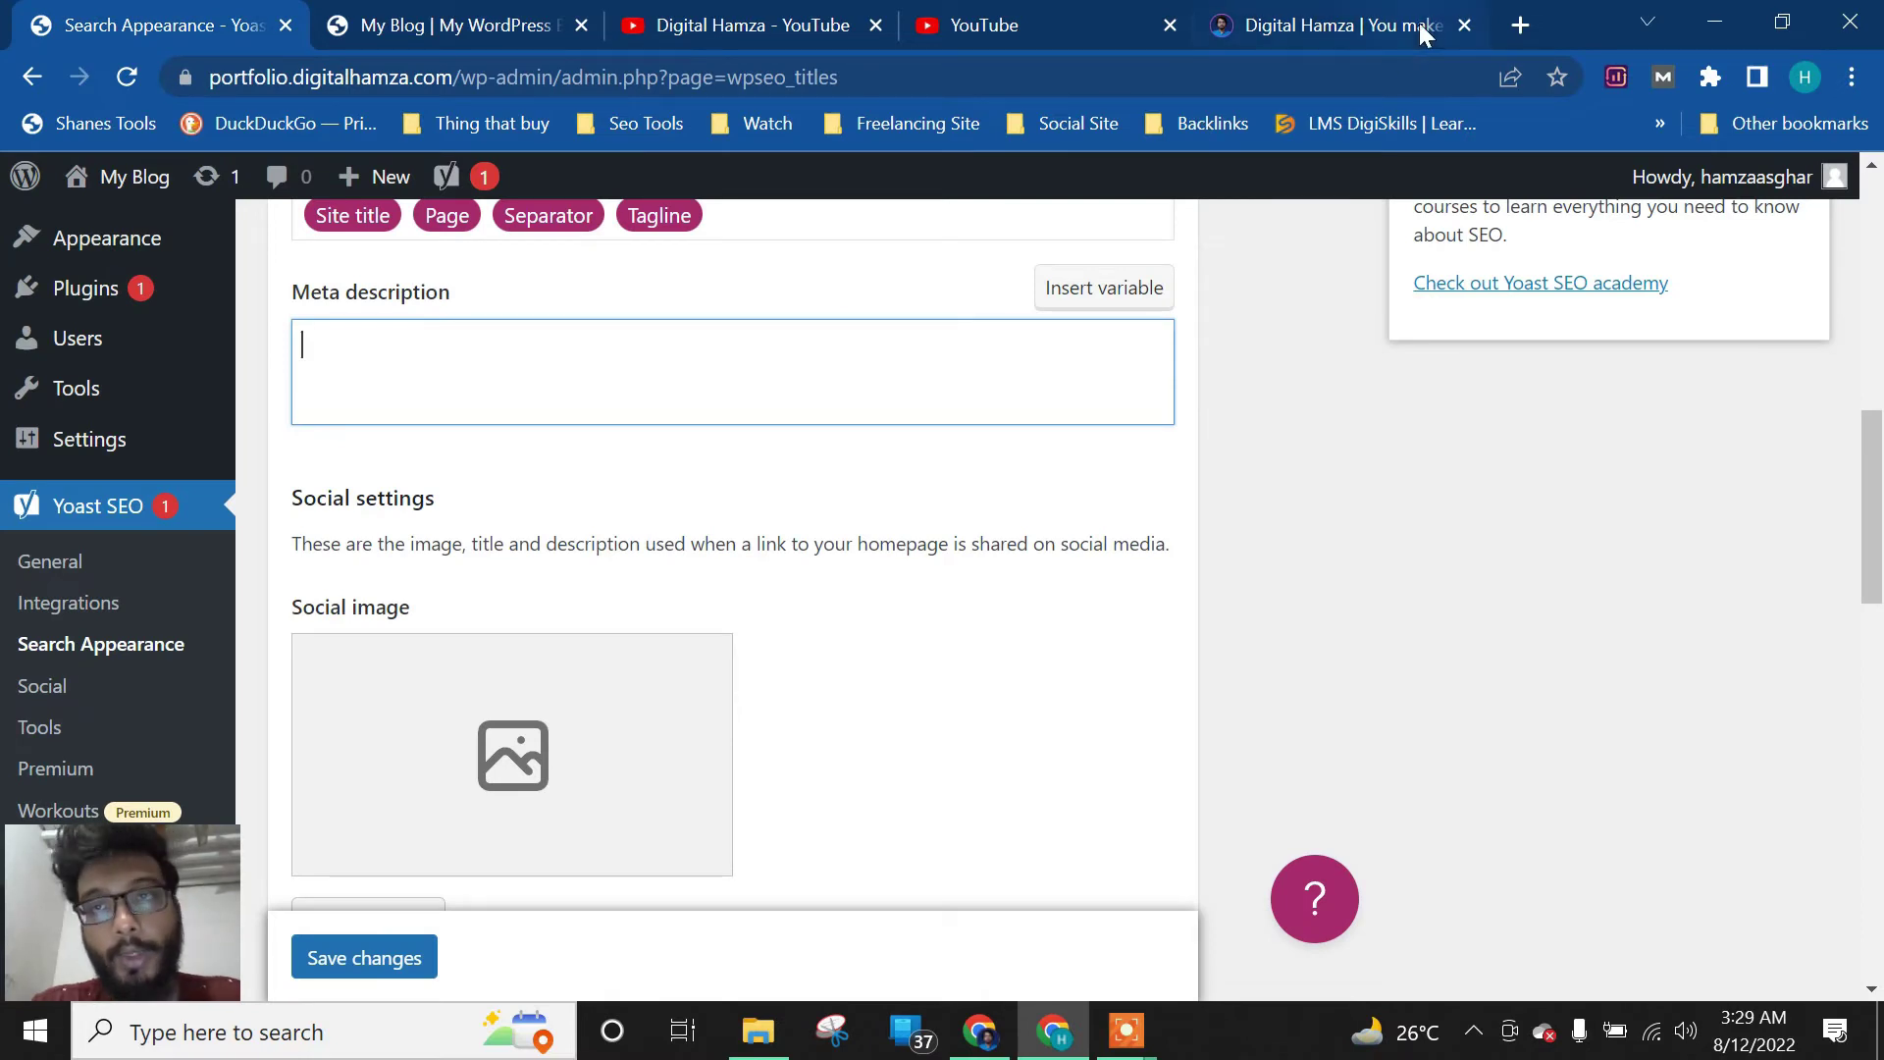
pyautogui.click(1523, 25)
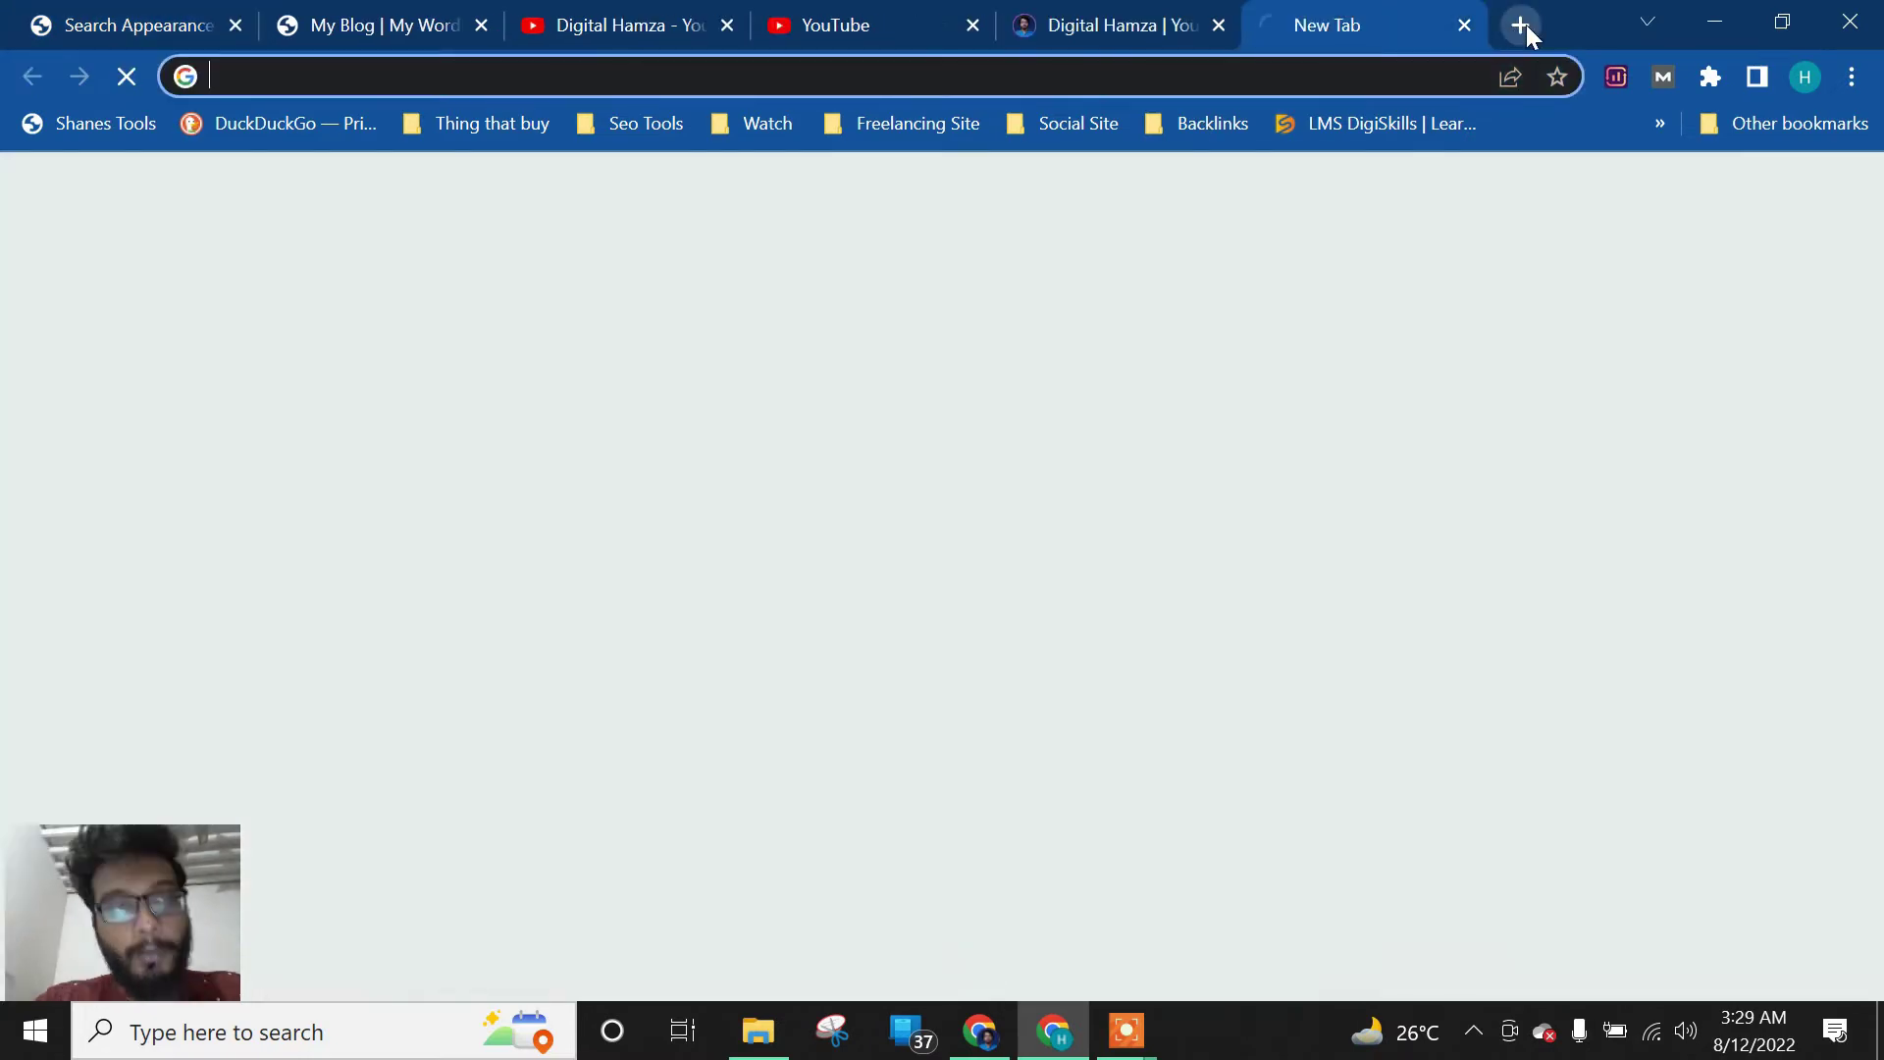
pyautogui.write('digitalhamza')
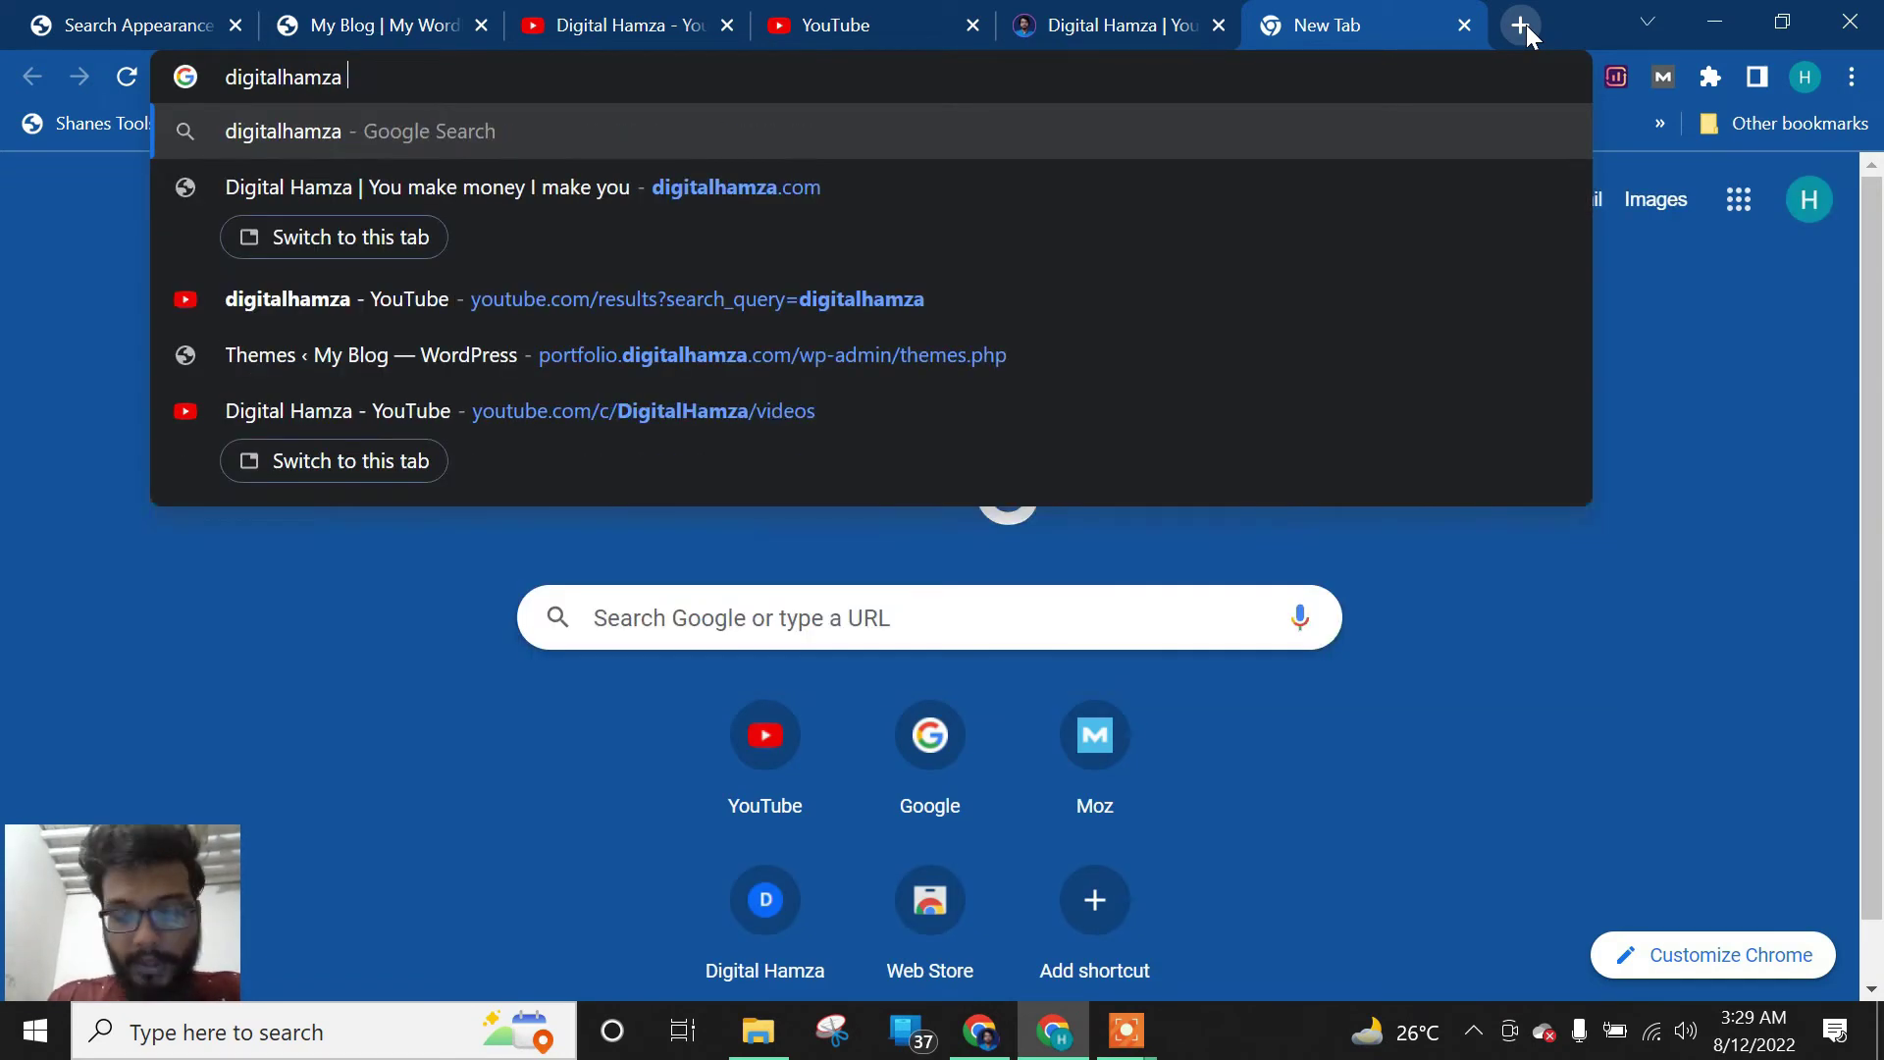
pyautogui.press('Return')
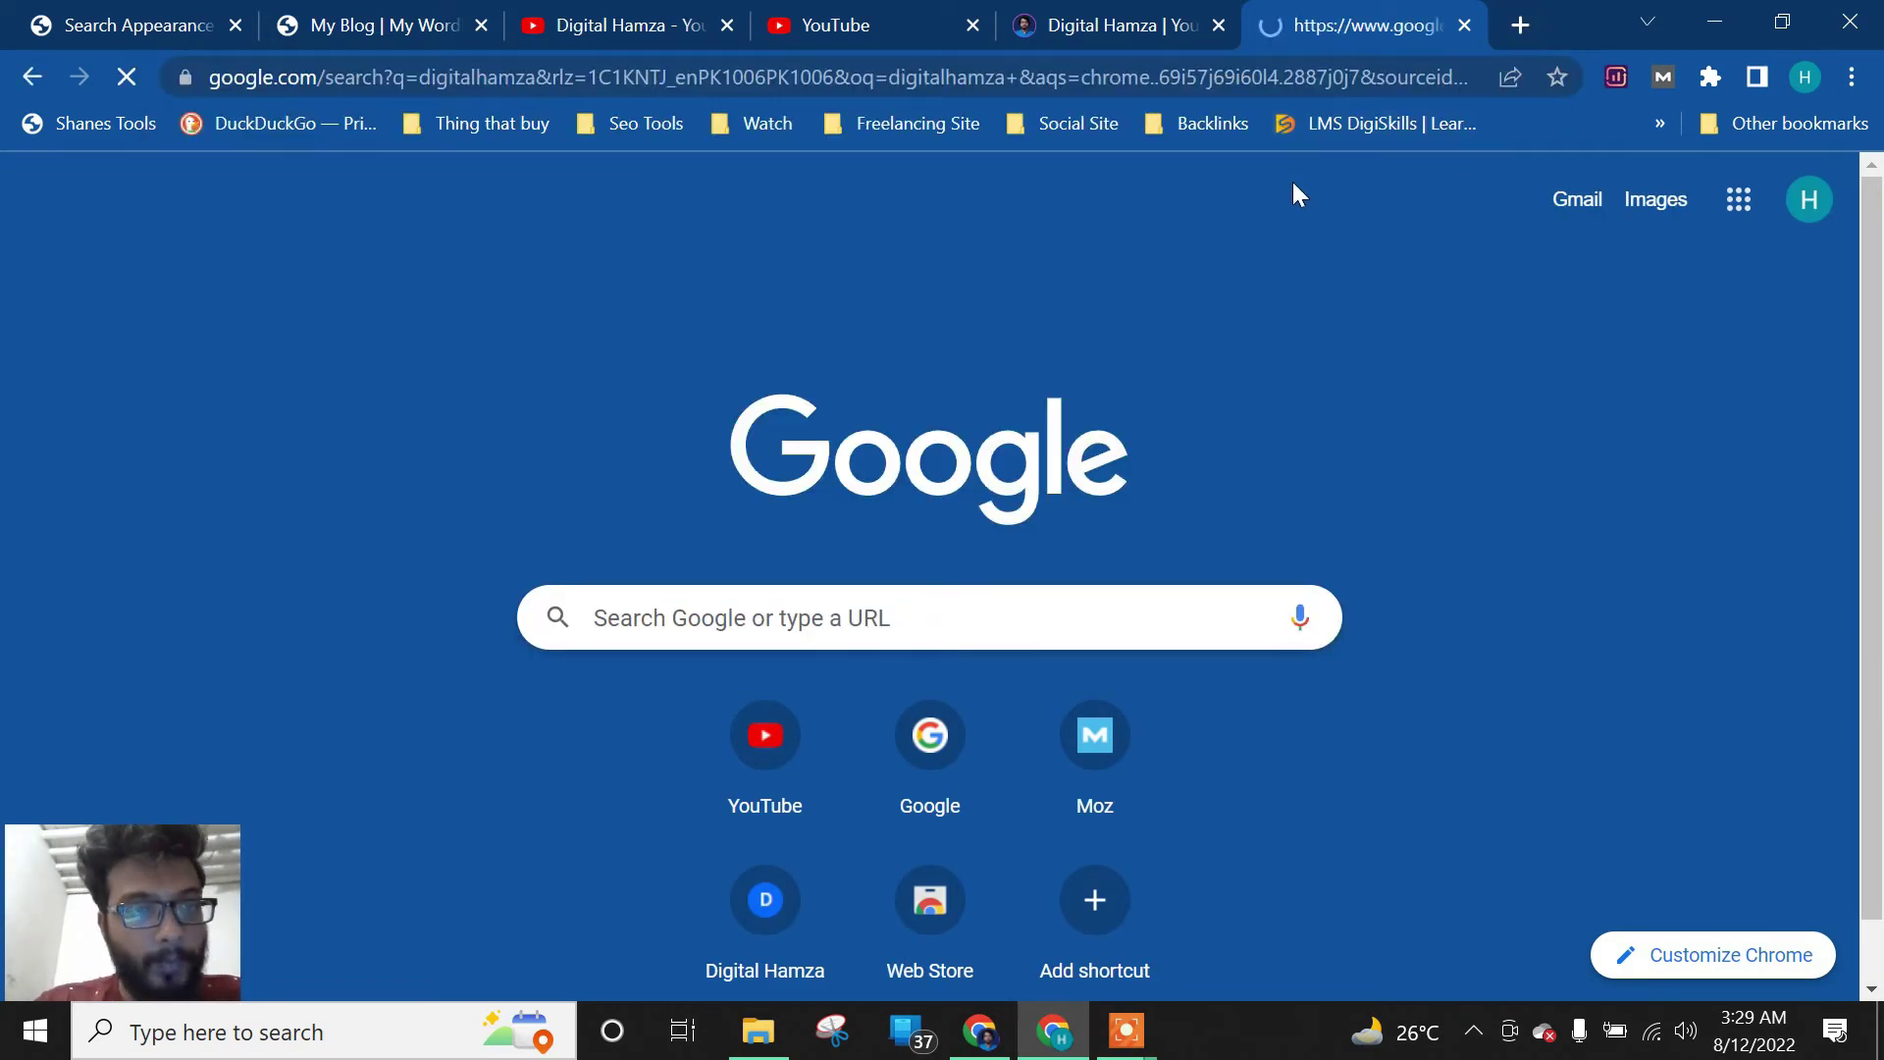
pyautogui.scroll(-2, 645, 390)
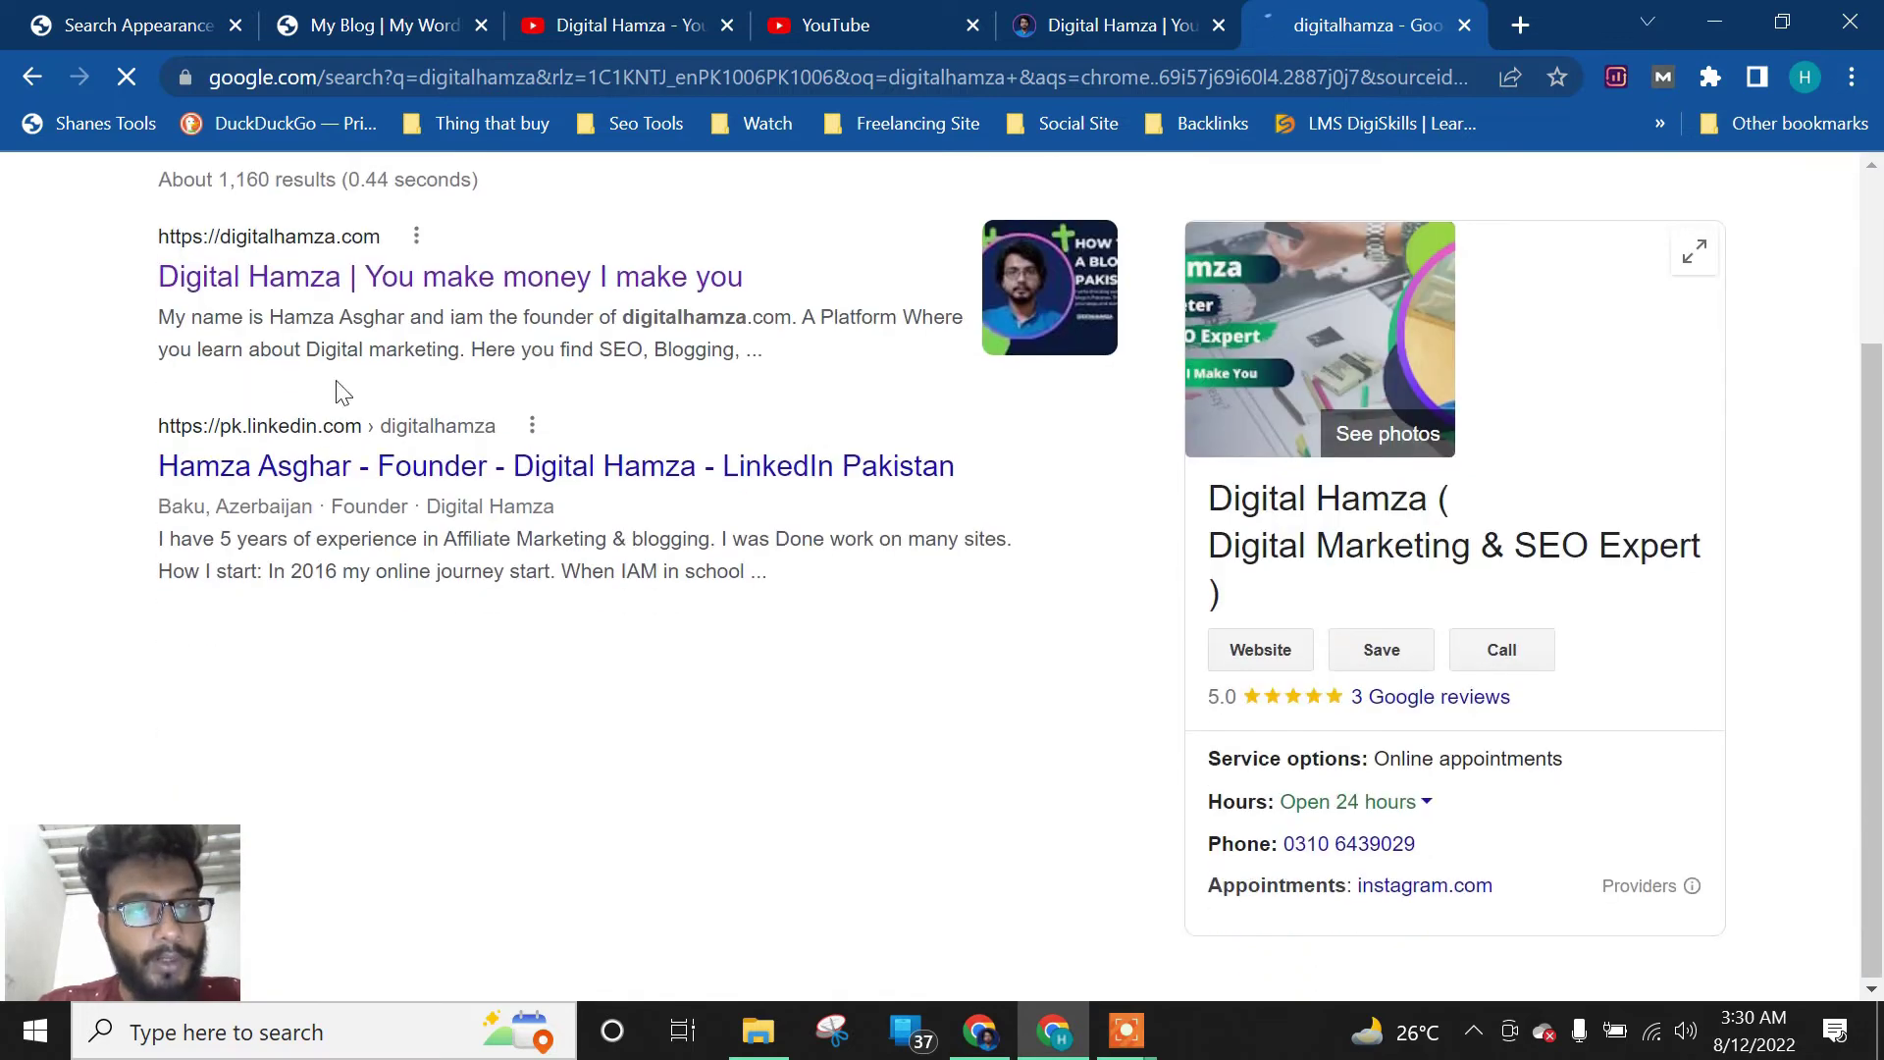
pyautogui.moveTo(152, 351); pyautogui.dragTo(791, 456)
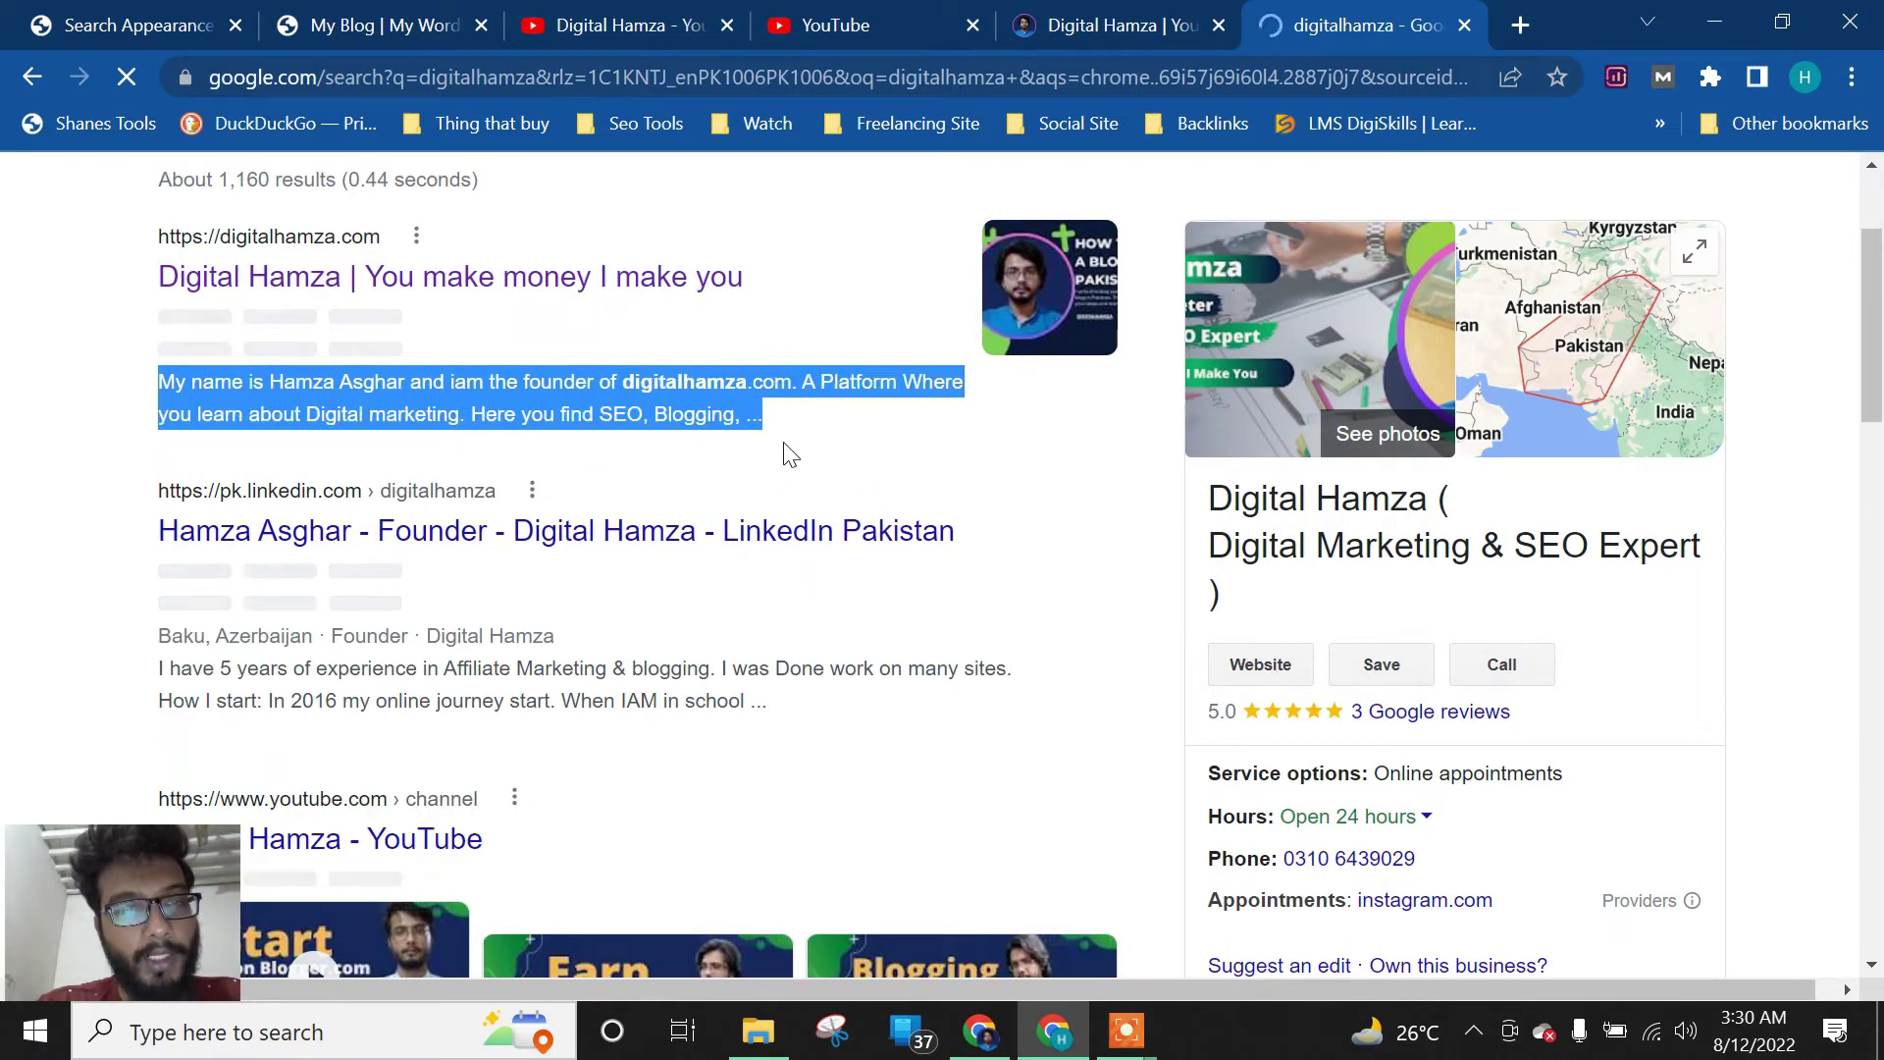
pyautogui.click(739, 416)
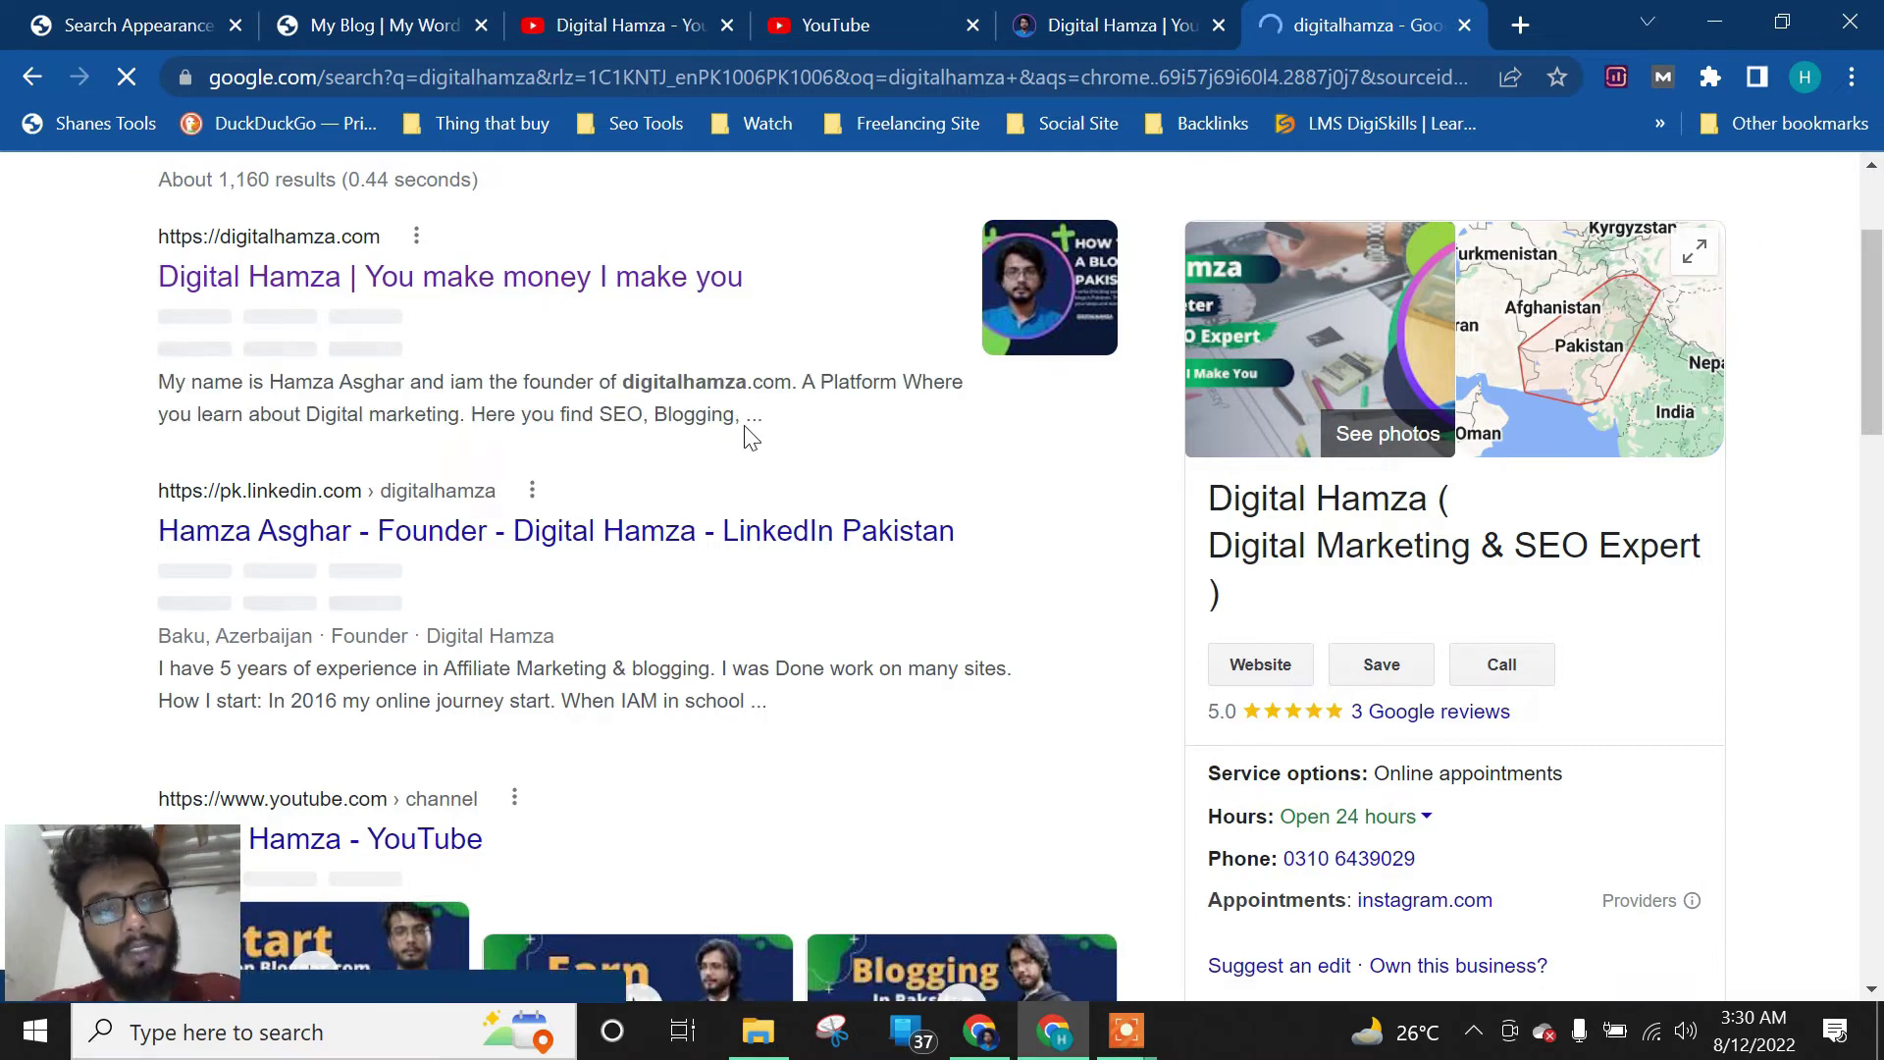
pyautogui.click(1474, 27)
# Write the homepage meta description: founder's name, "the founder of digital hamza. This is my portfolio site, Where i add my previous Work."
pyautogui.click(379, 24)
pyautogui.hotkey('ctrl', 'shift', 'Tab')
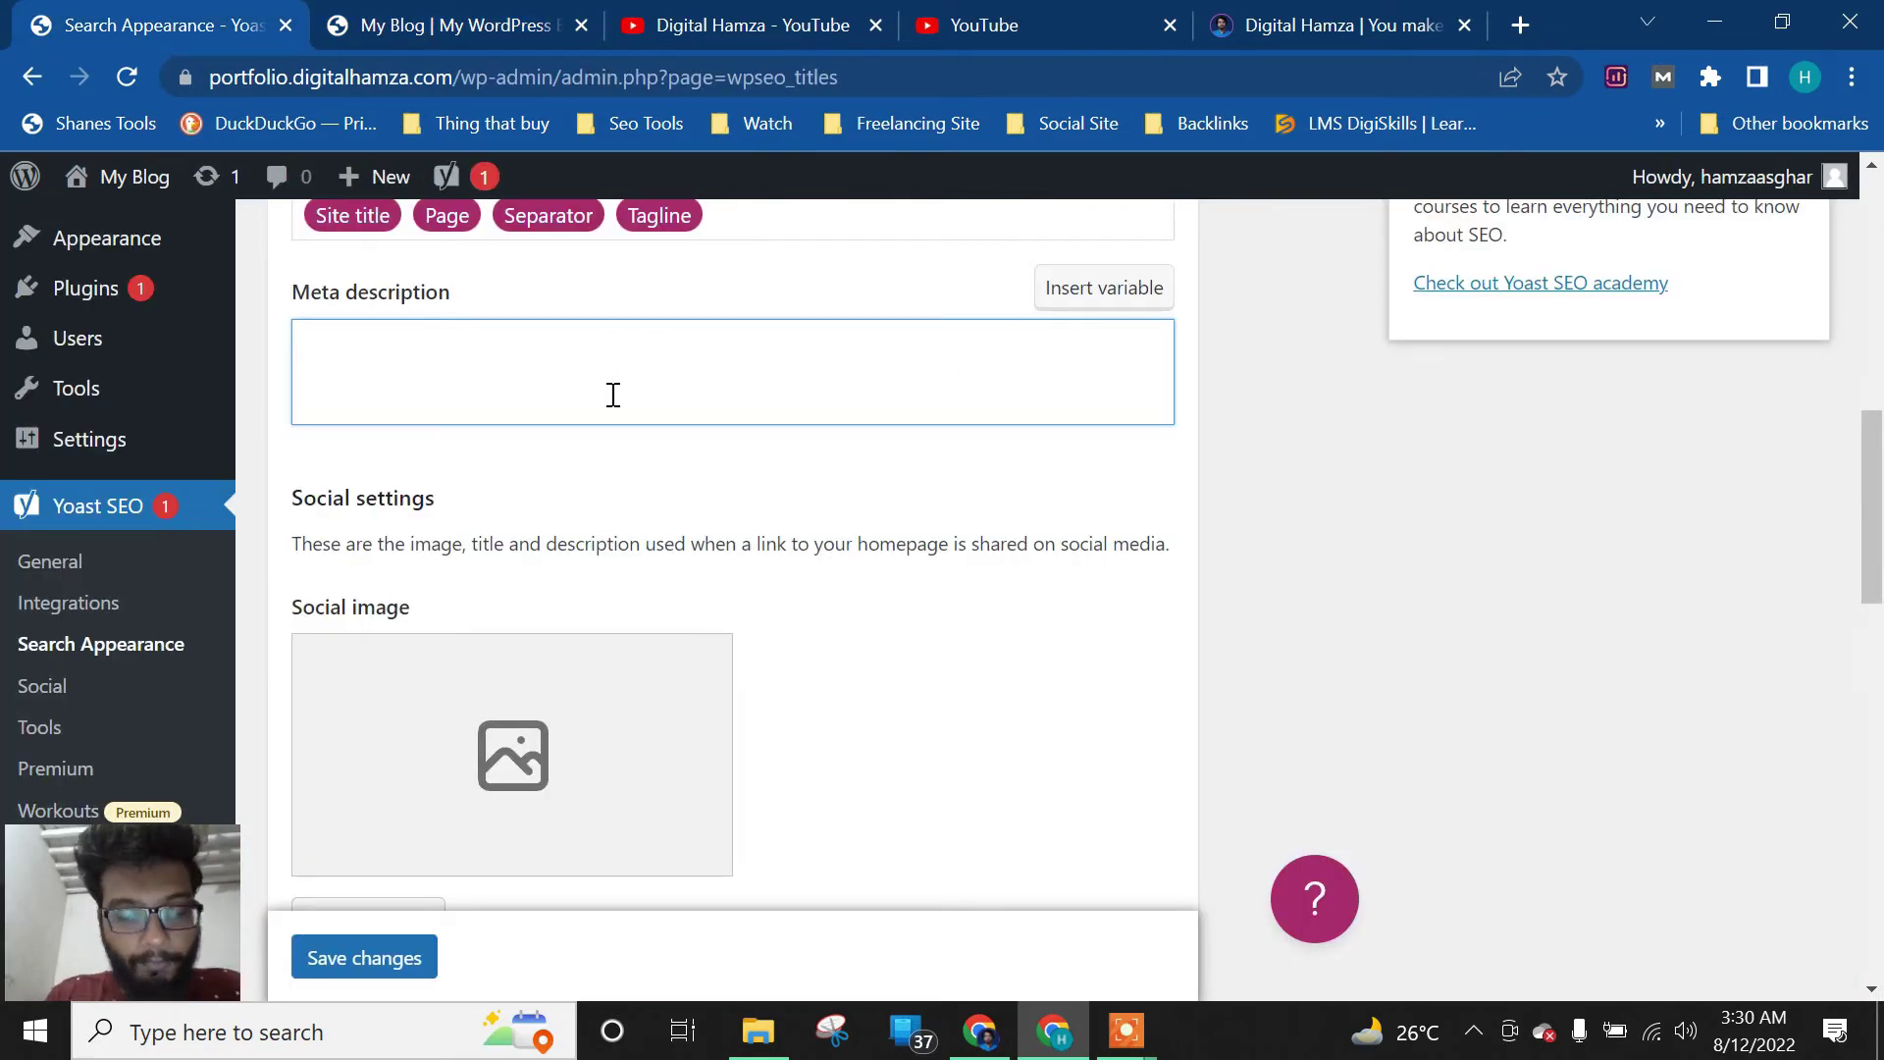
pyautogui.write('My name i')
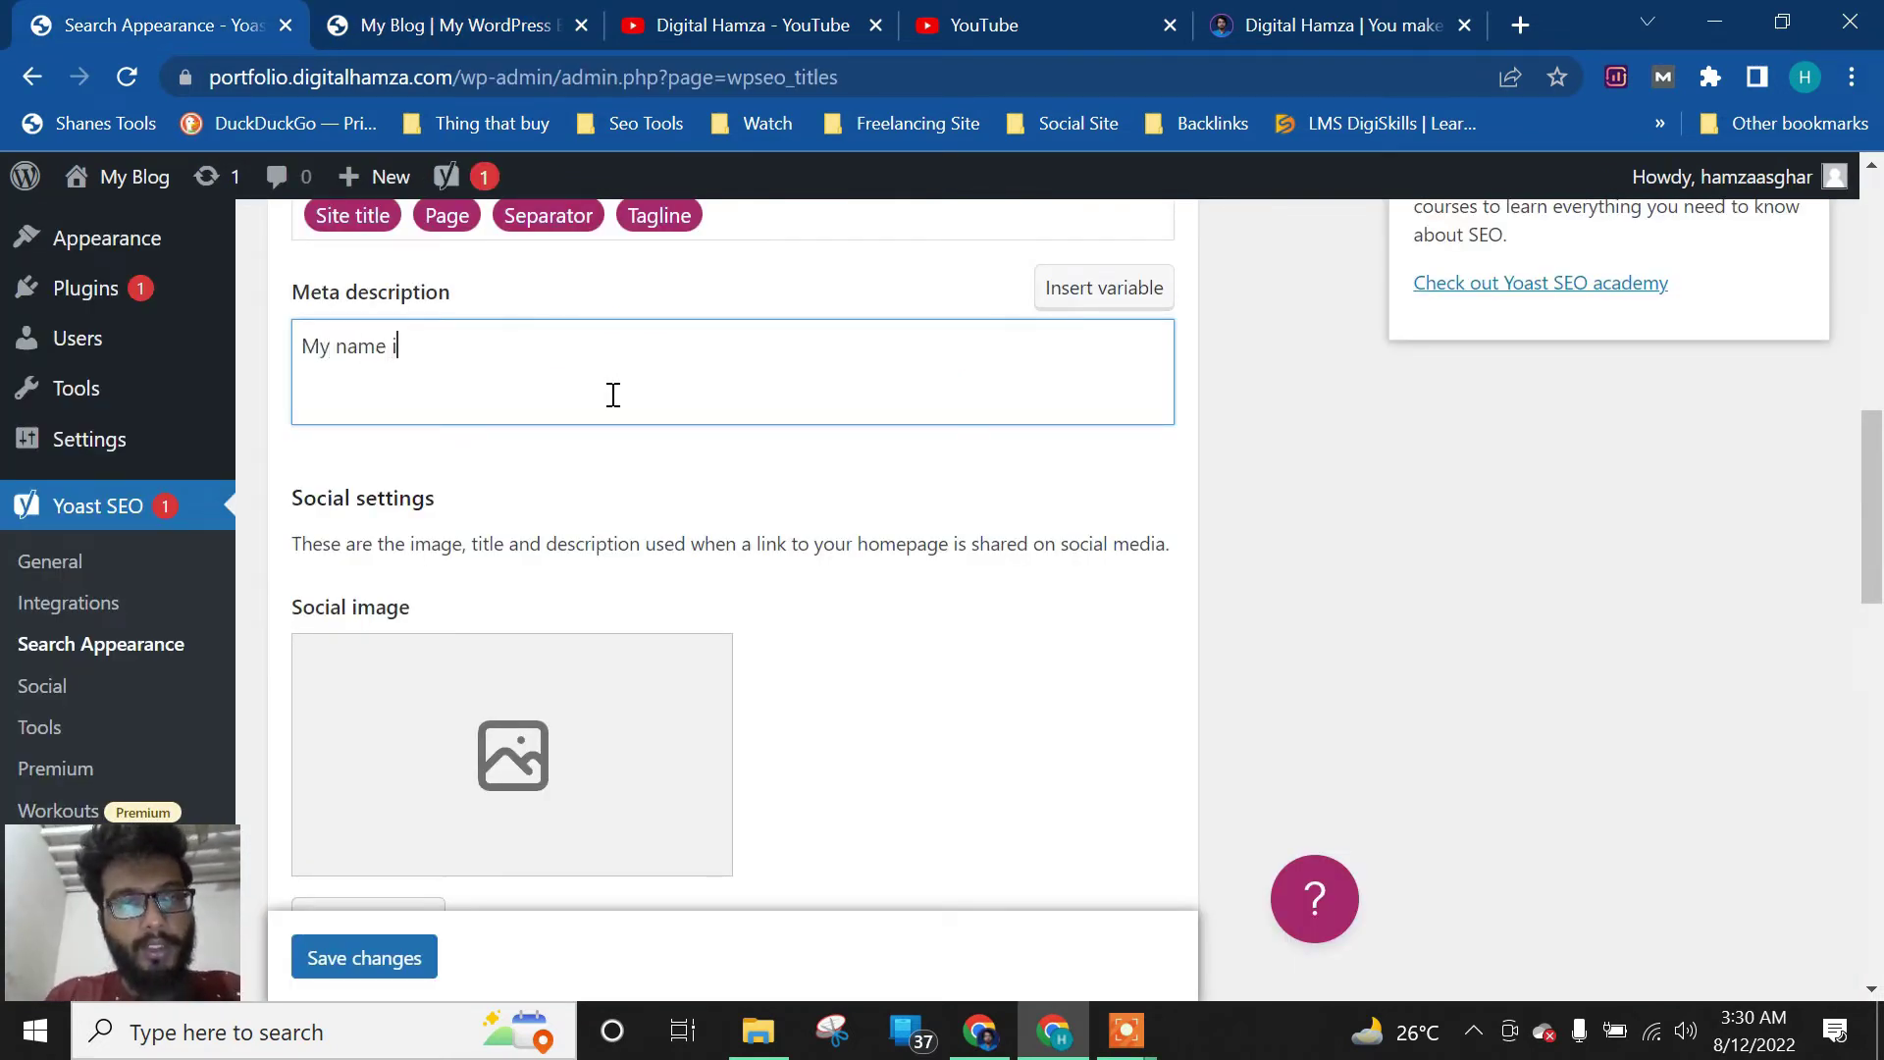
pyautogui.write('s Hamza Asghar and iam the founder of digi')
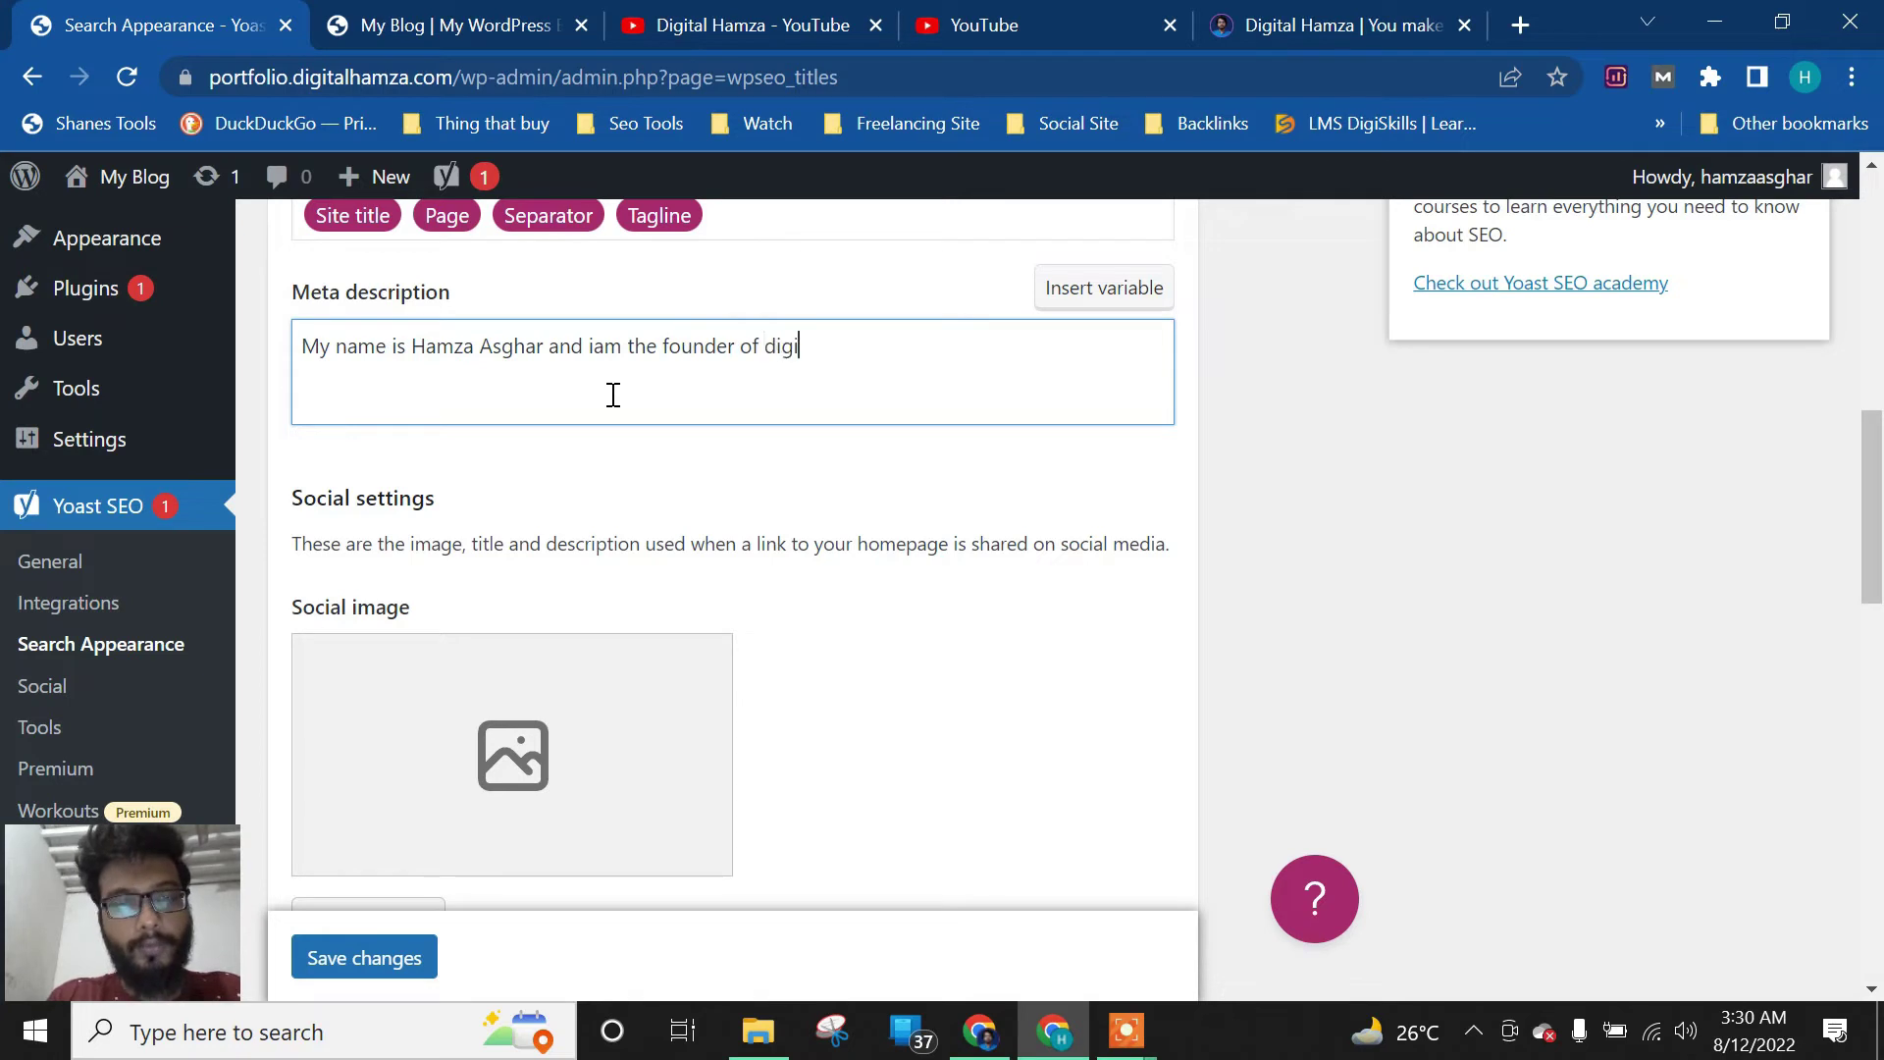
pyautogui.write('tal hamza')
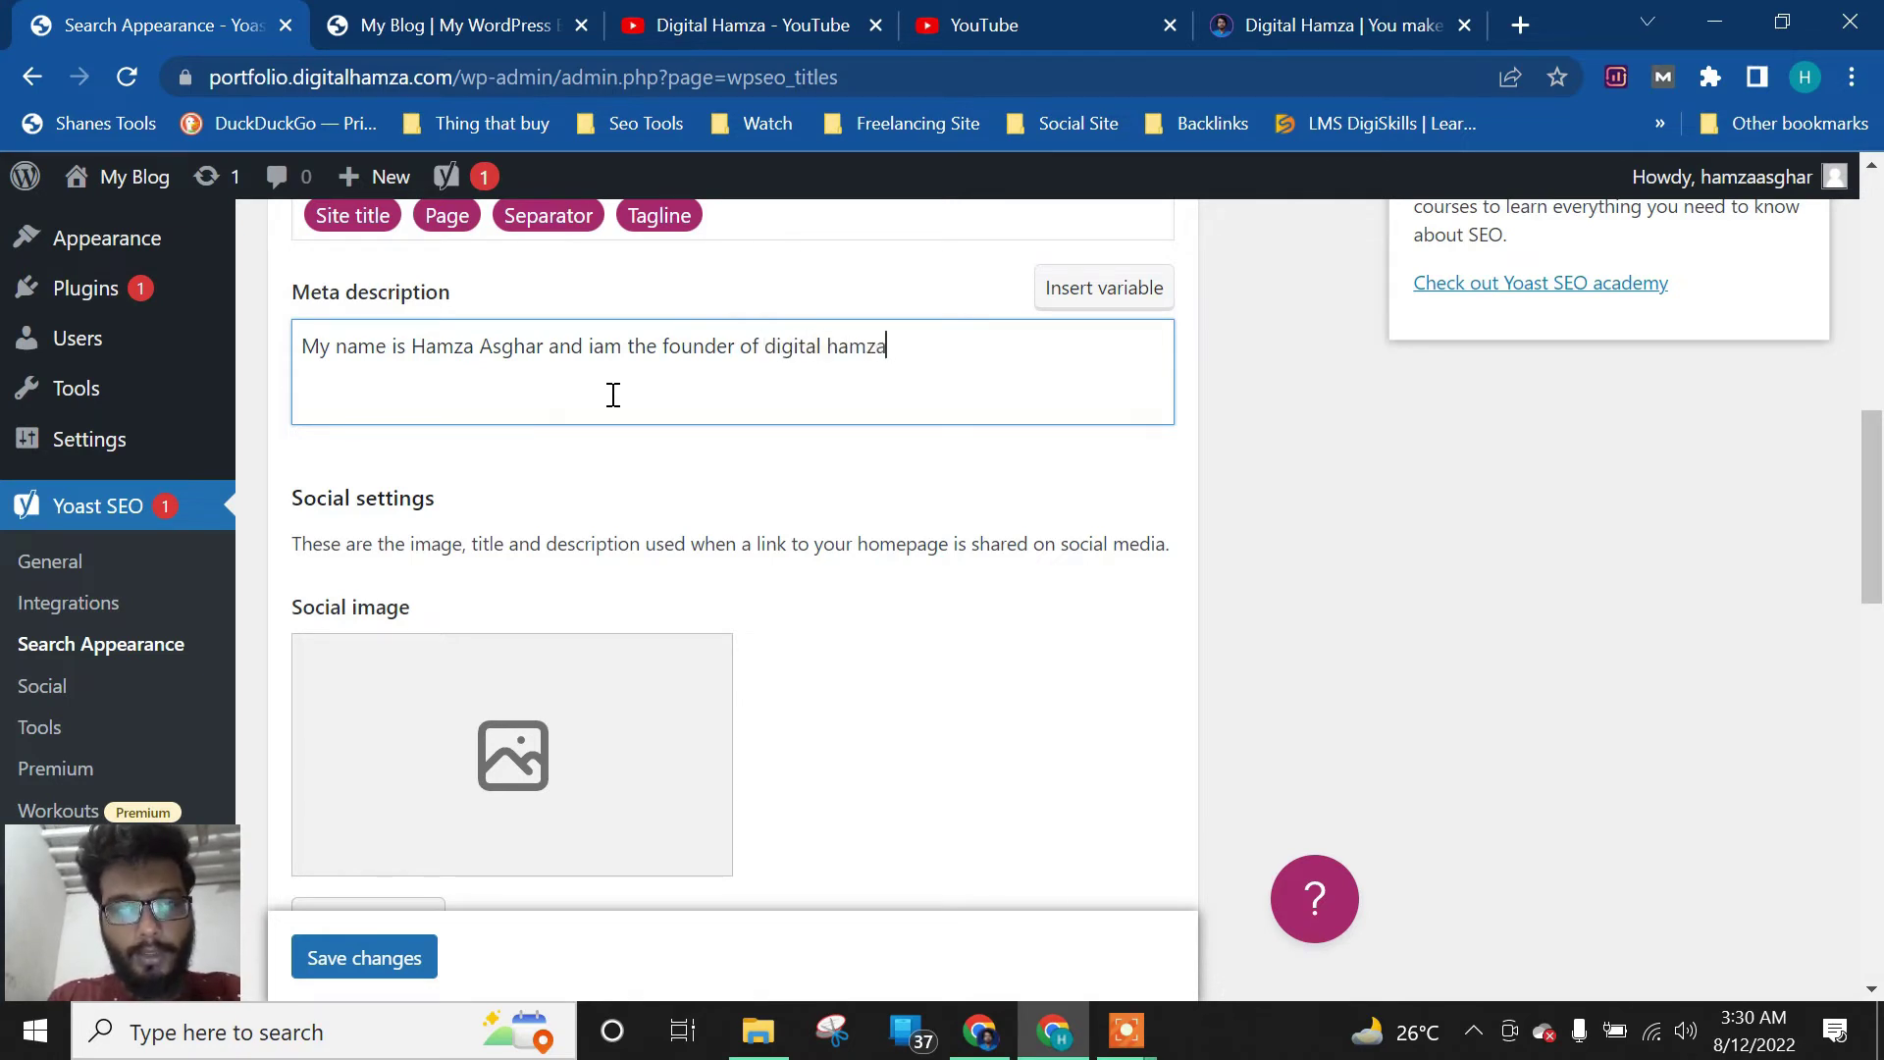
pyautogui.write('. This is my portfolio site')
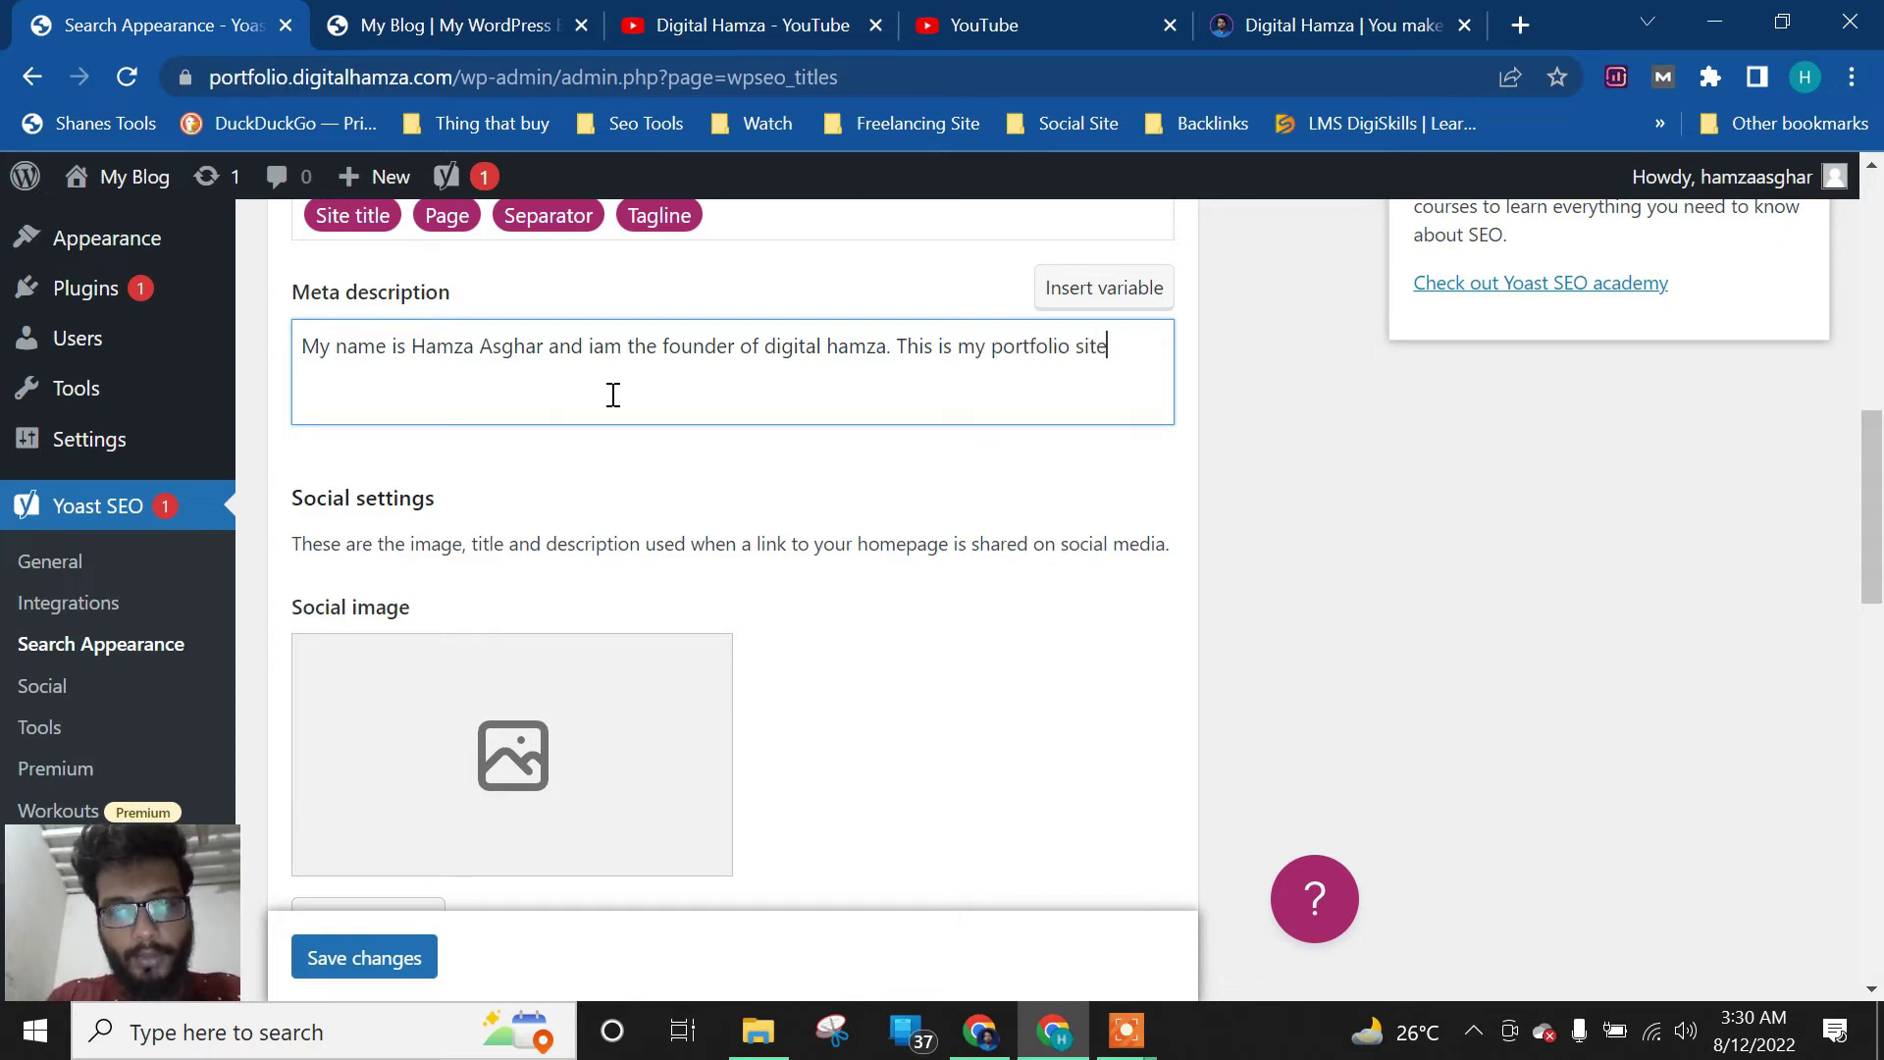
pyautogui.write(', Where i add my previos Work.')
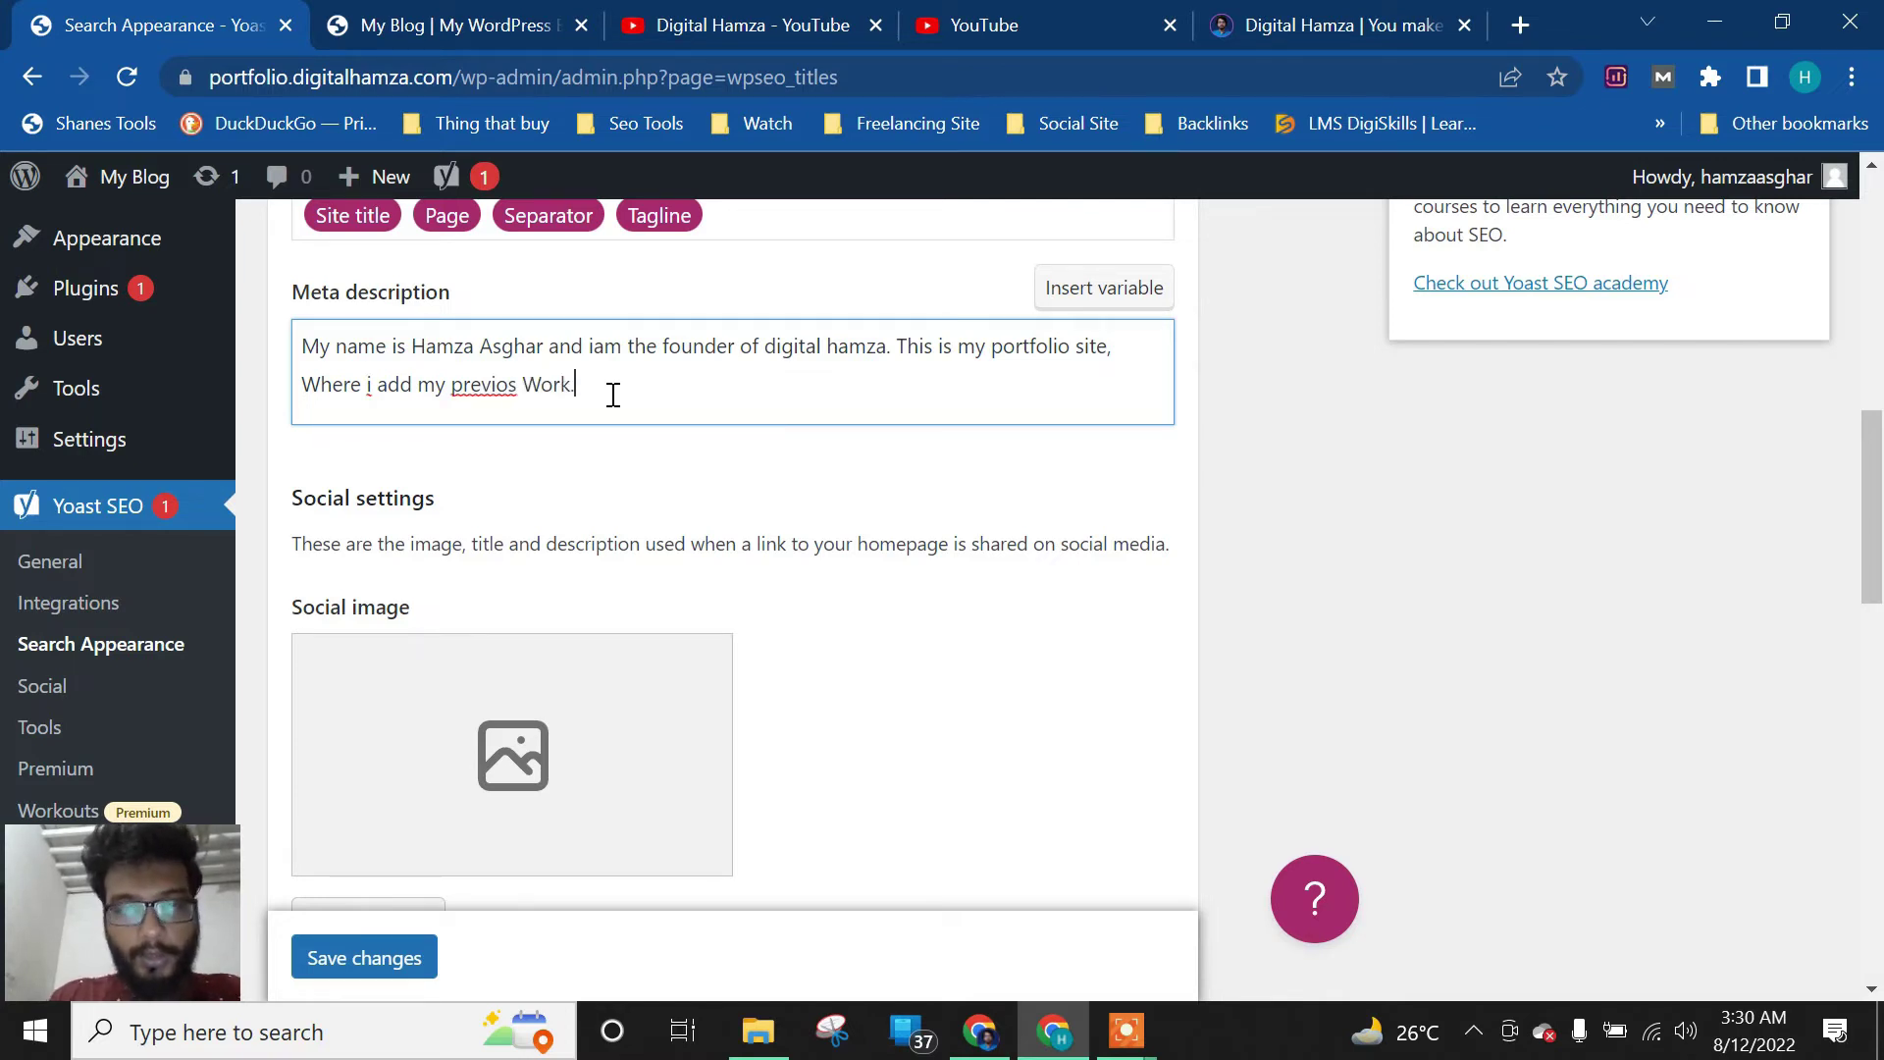
pyautogui.rightClick(504, 383)
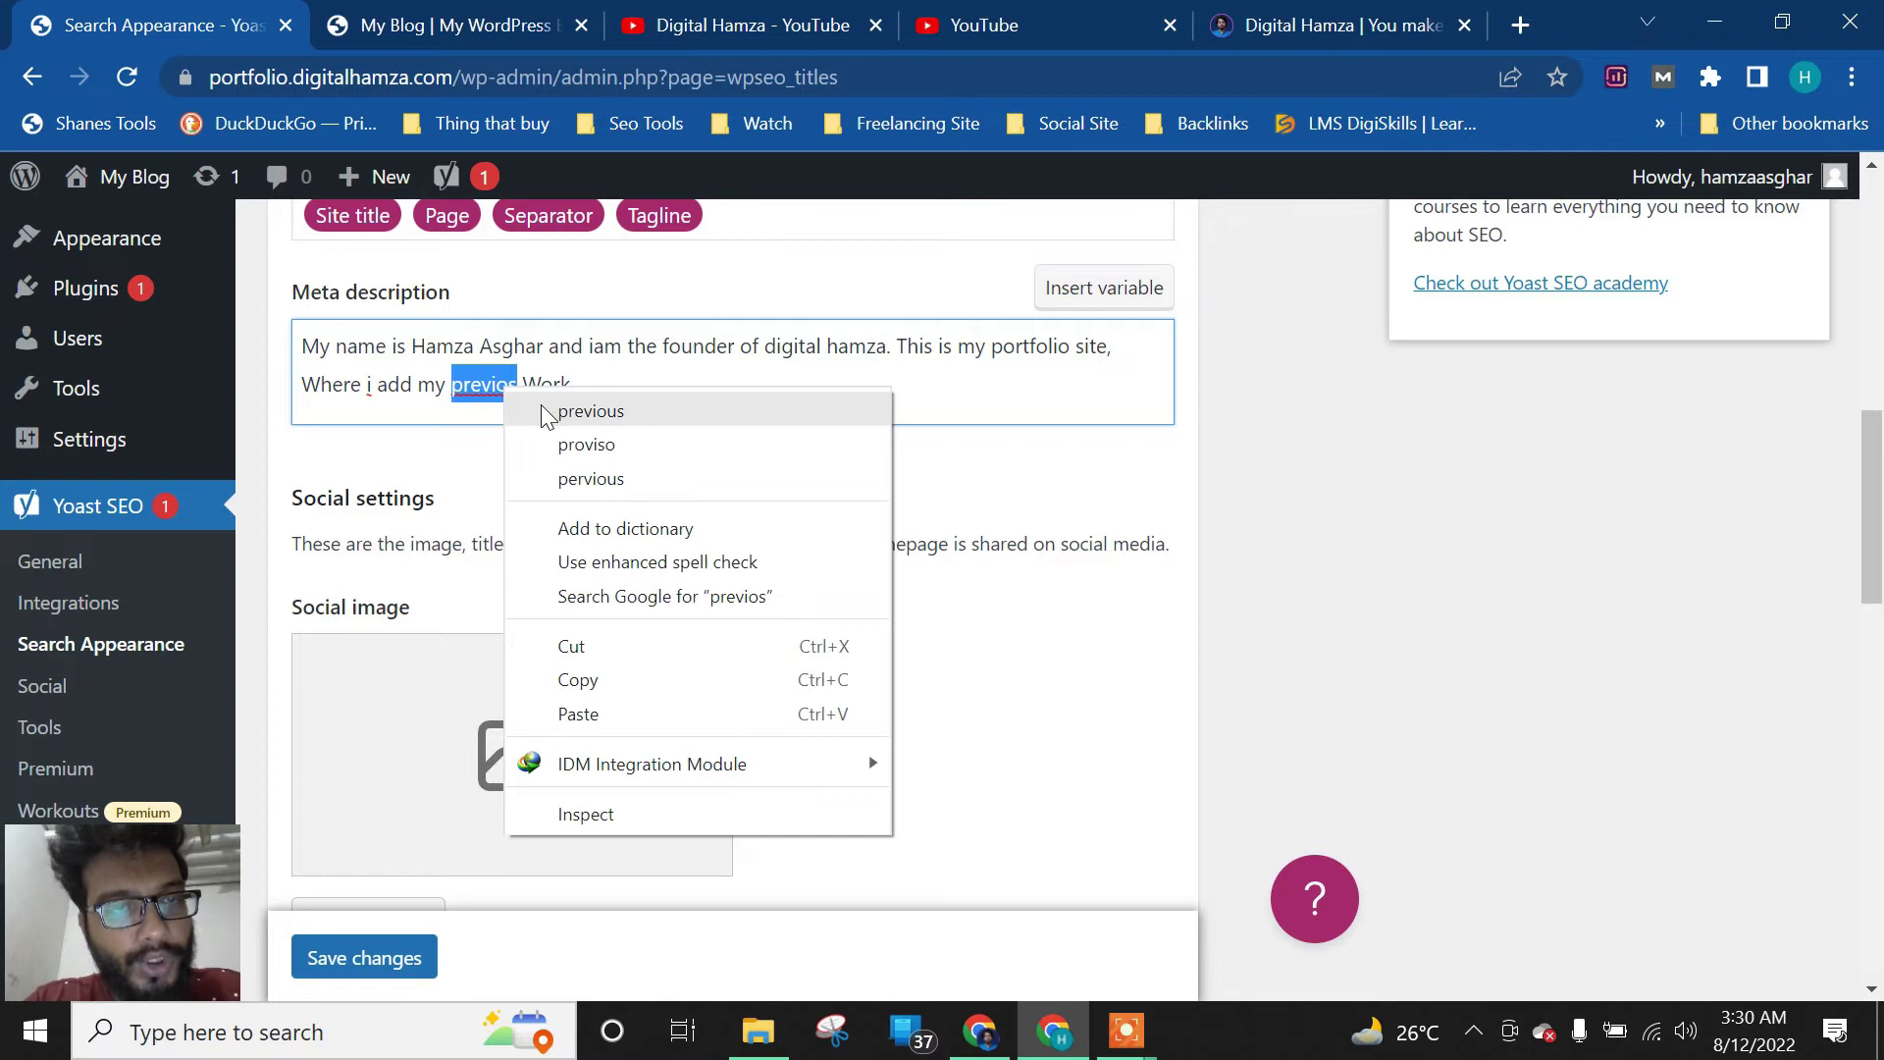
pyautogui.click(545, 409)
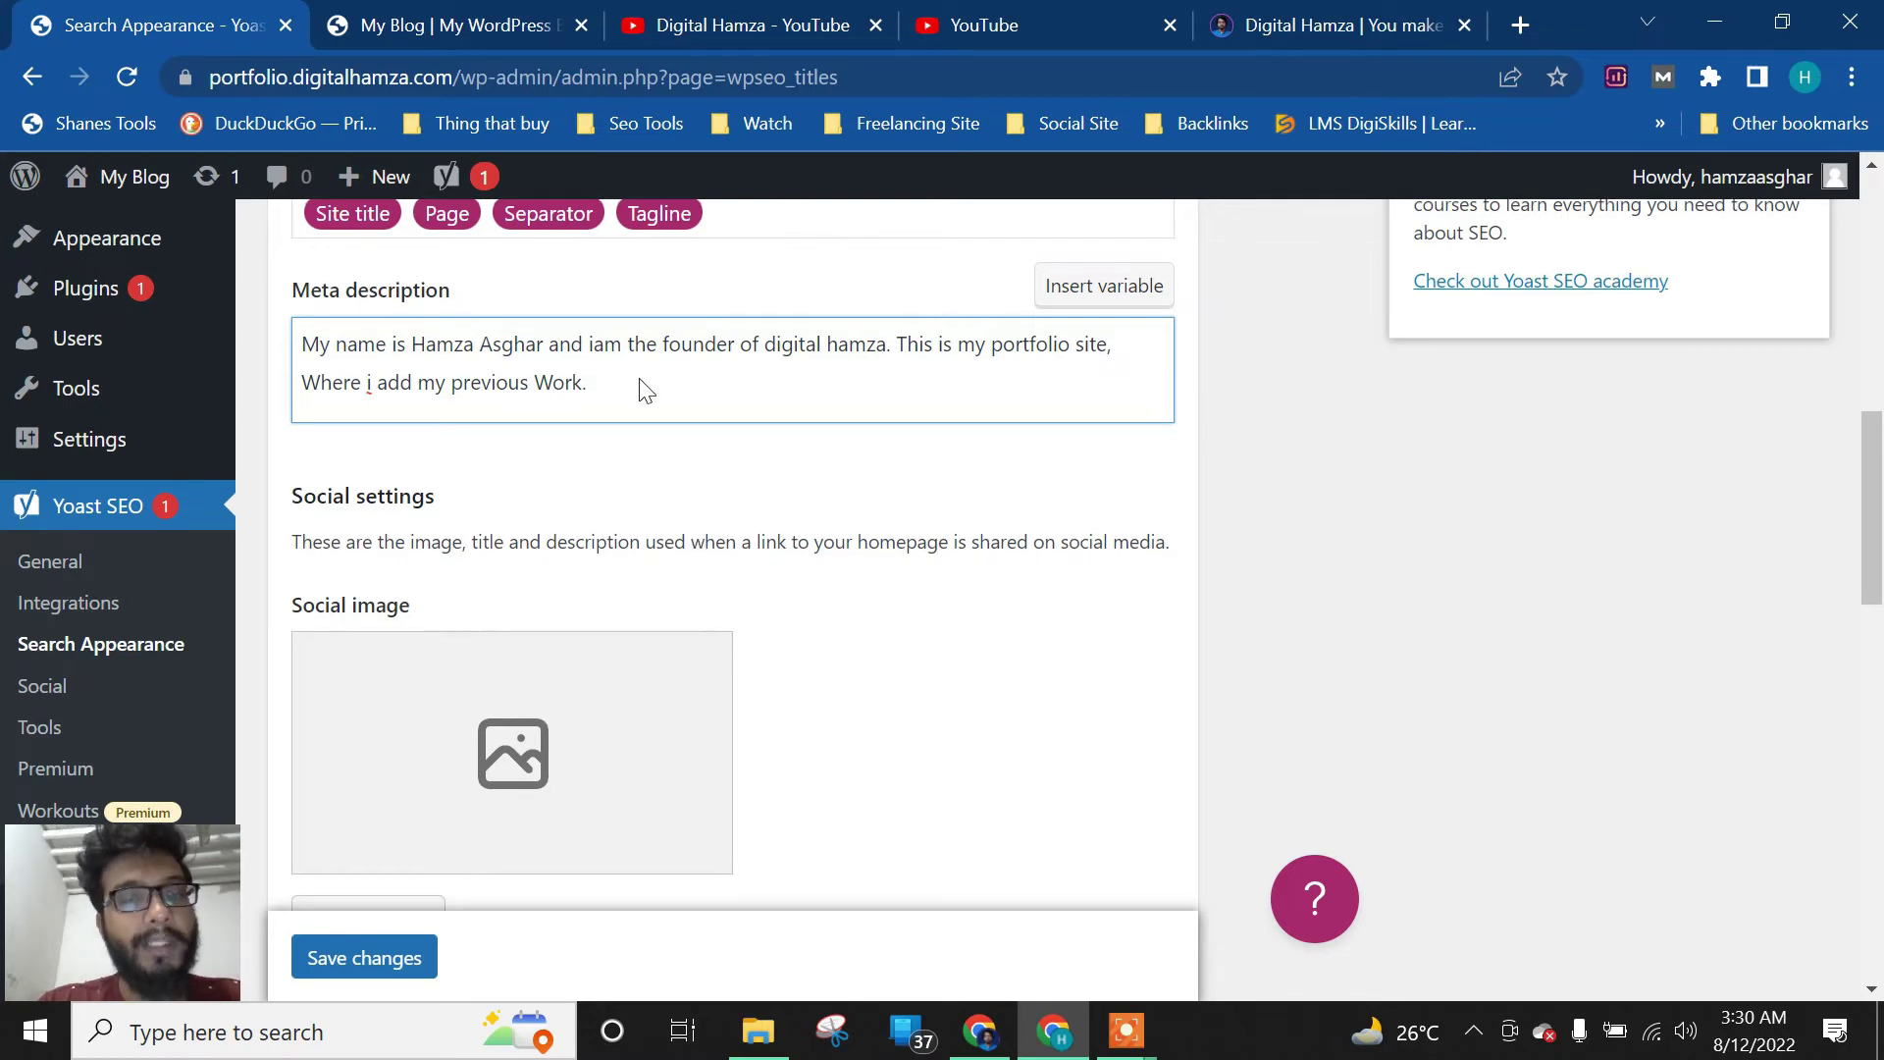
# Examine the homepage's social image, social title and social description fields
pyautogui.scroll(-4, 628, 392)
pyautogui.scroll(1, 605, 424)
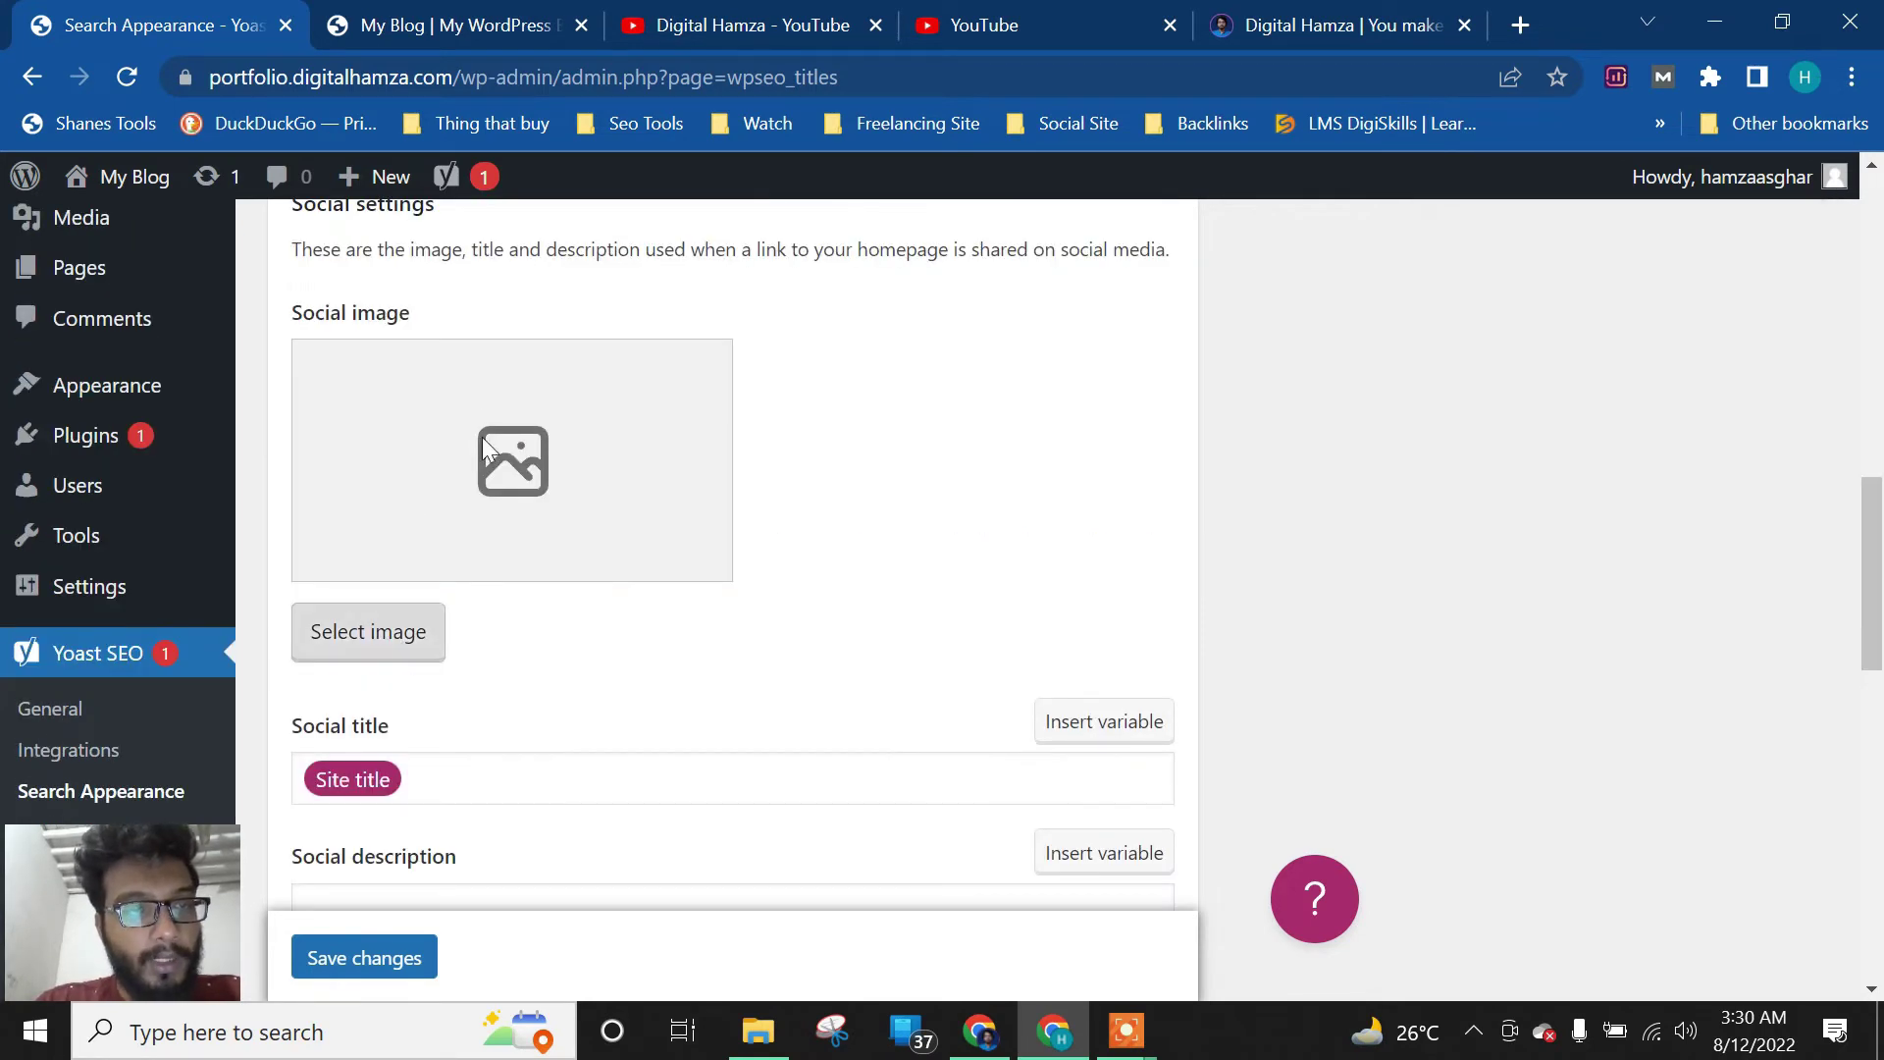
pyautogui.scroll(3, 593, 677)
pyautogui.scroll(-4, 497, 378)
pyautogui.scroll(-5, 496, 606)
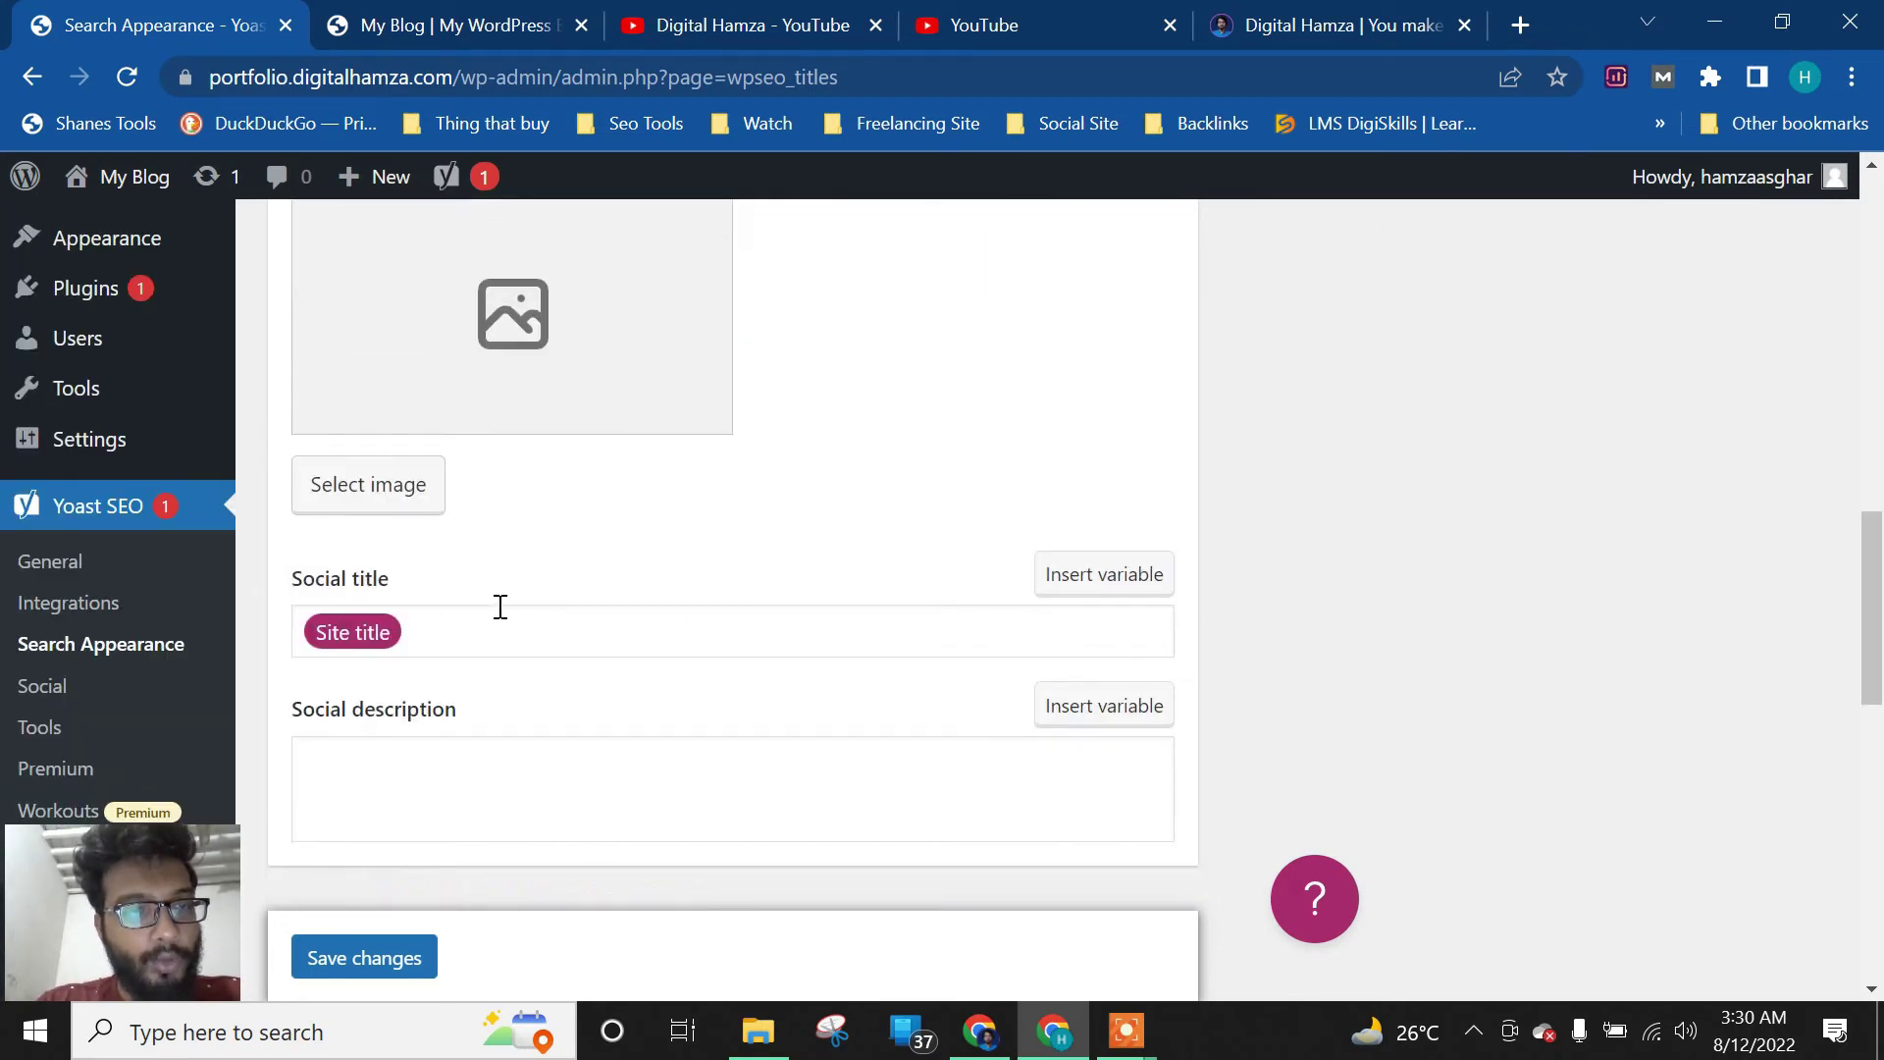
pyautogui.scroll(5, 462, 366)
pyautogui.scroll(-5, 421, 377)
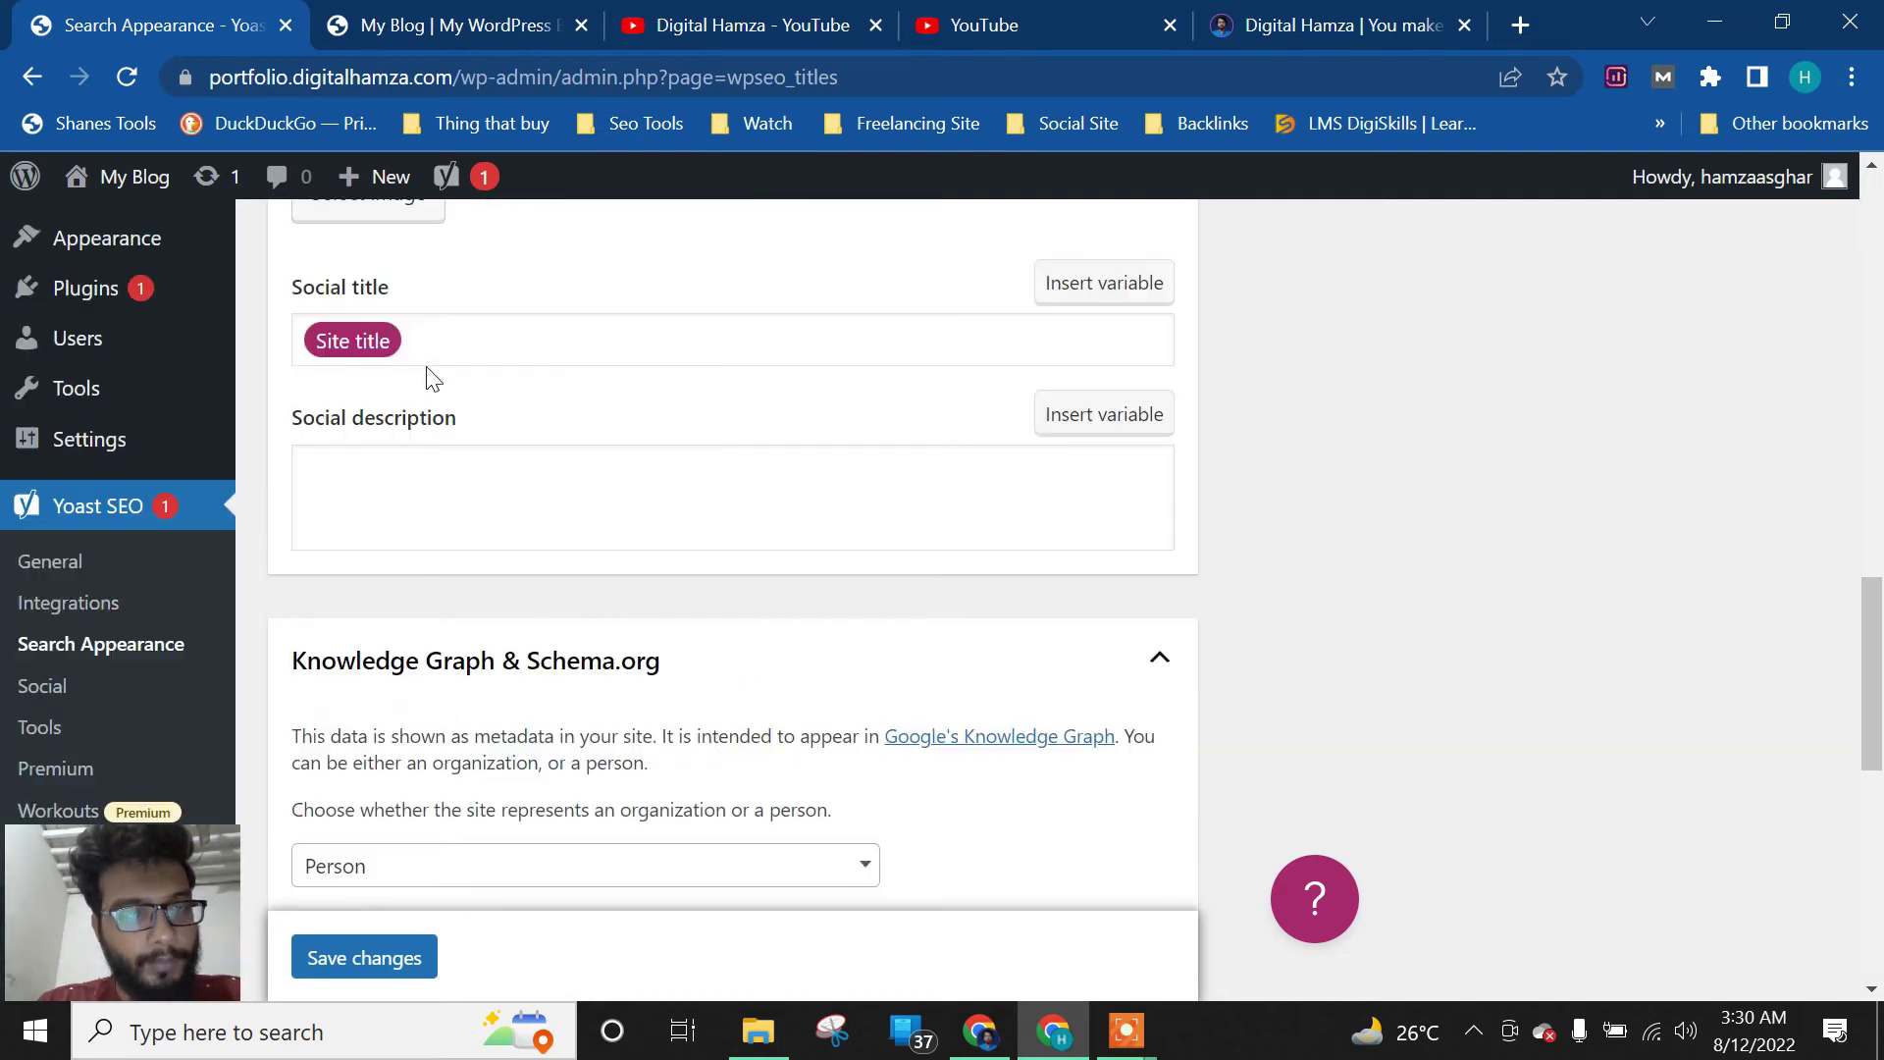
# Copy the homepage's meta description text into its Social description
pyautogui.scroll(7, 419, 307)
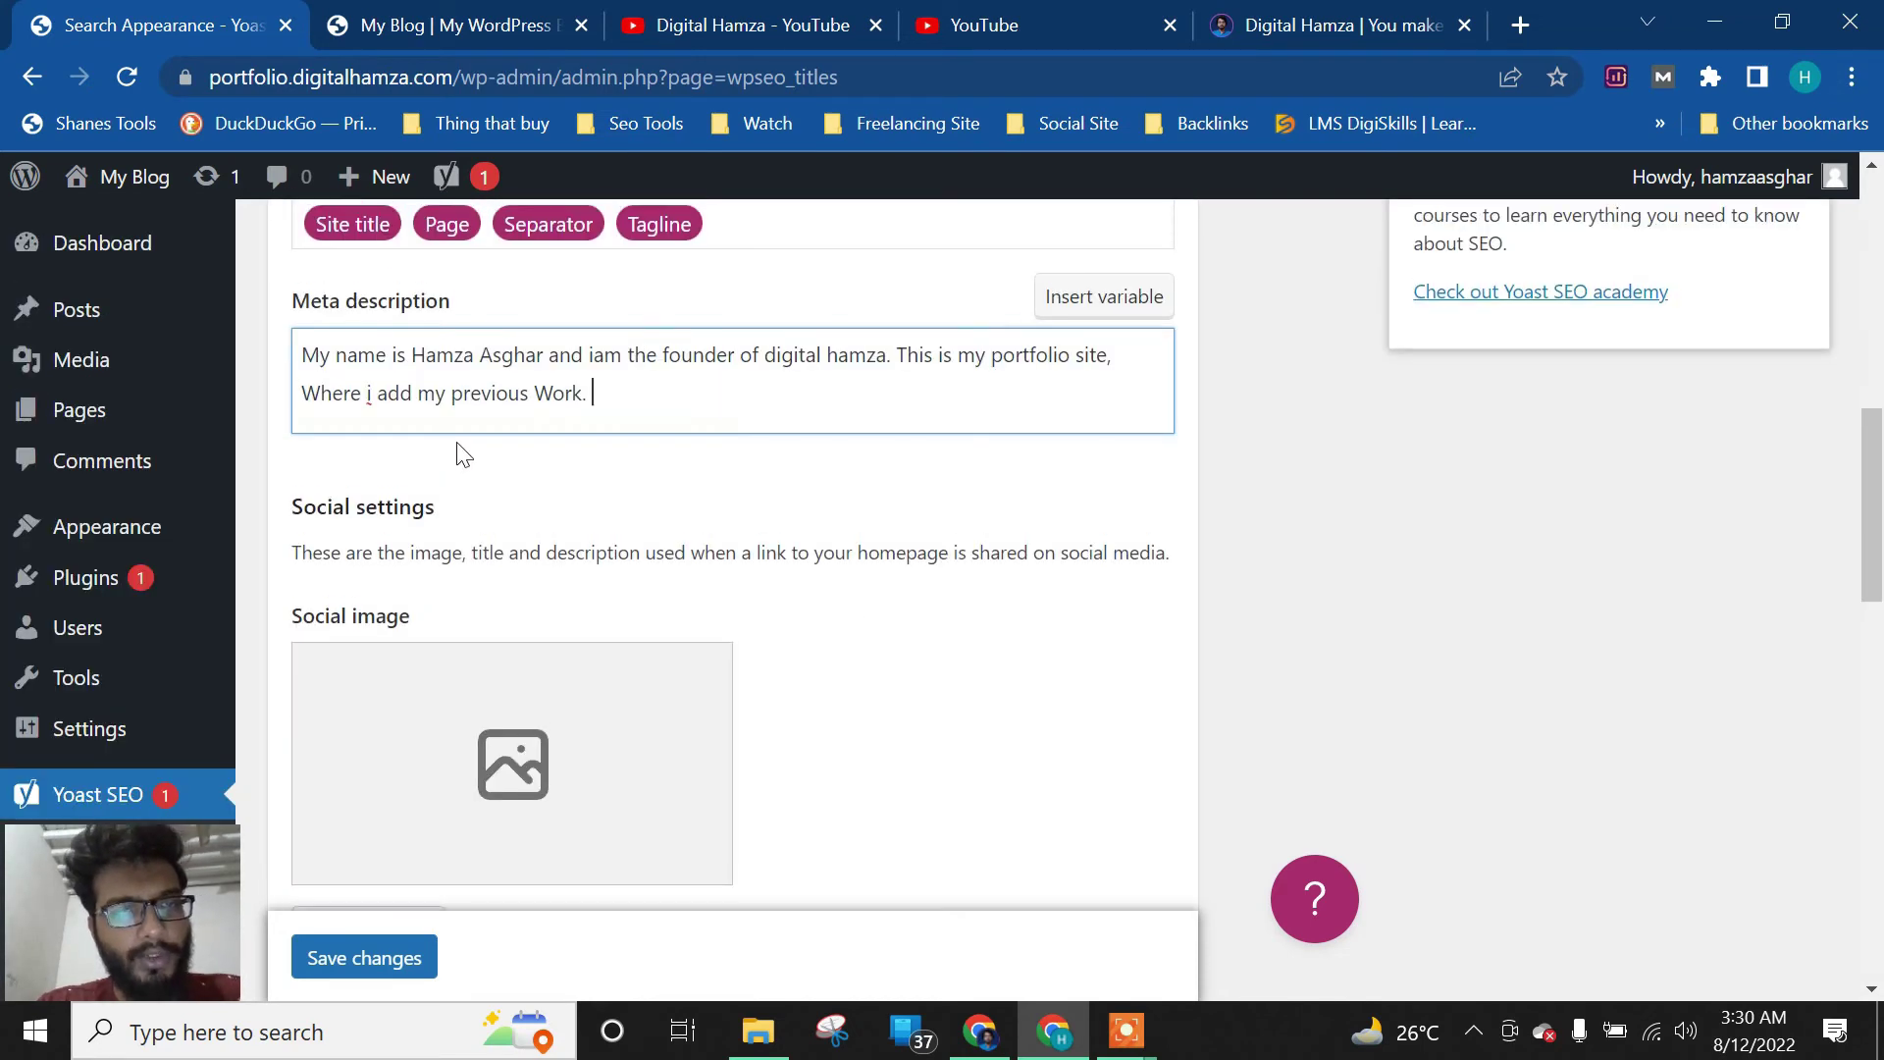
pyautogui.hotkey('ctrl', 'a')
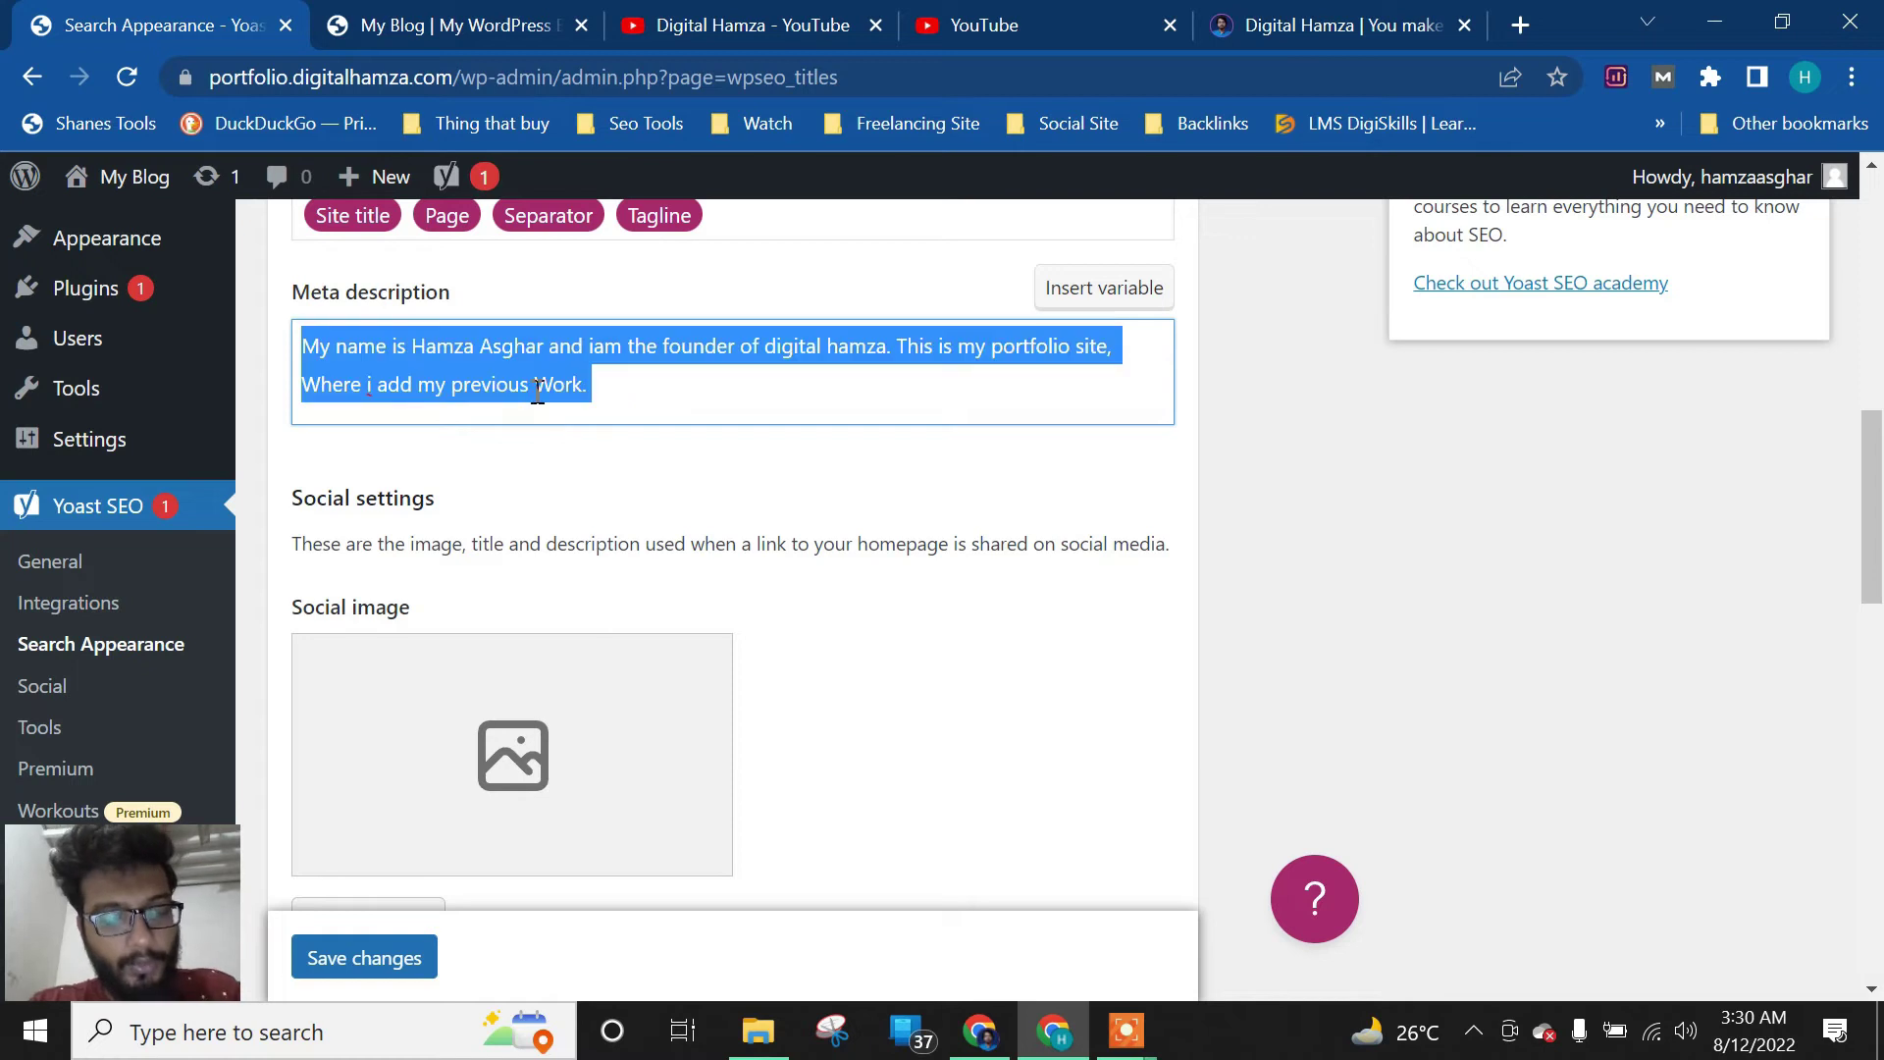
pyautogui.rightClick(574, 370)
pyautogui.click(627, 469)
pyautogui.scroll(-6, 624, 654)
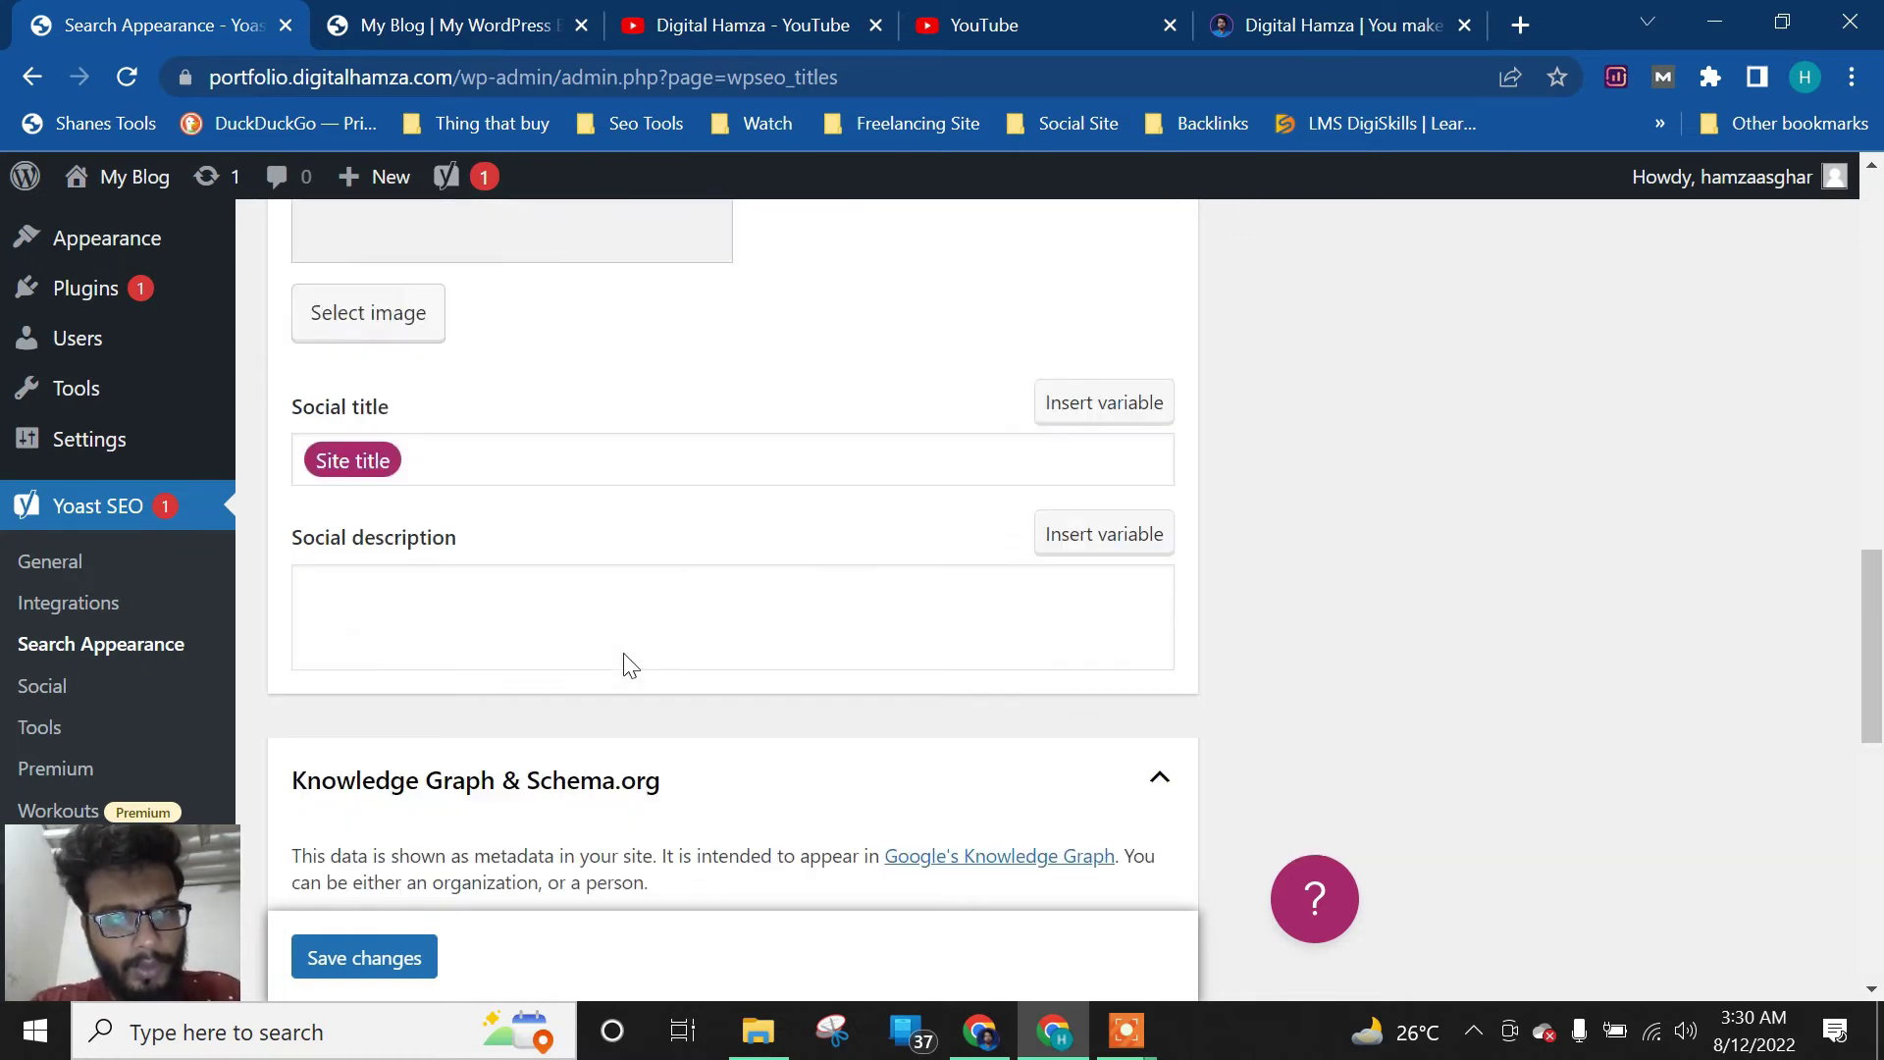
pyautogui.click(565, 476)
pyautogui.hotkey('ctrl', 'v')
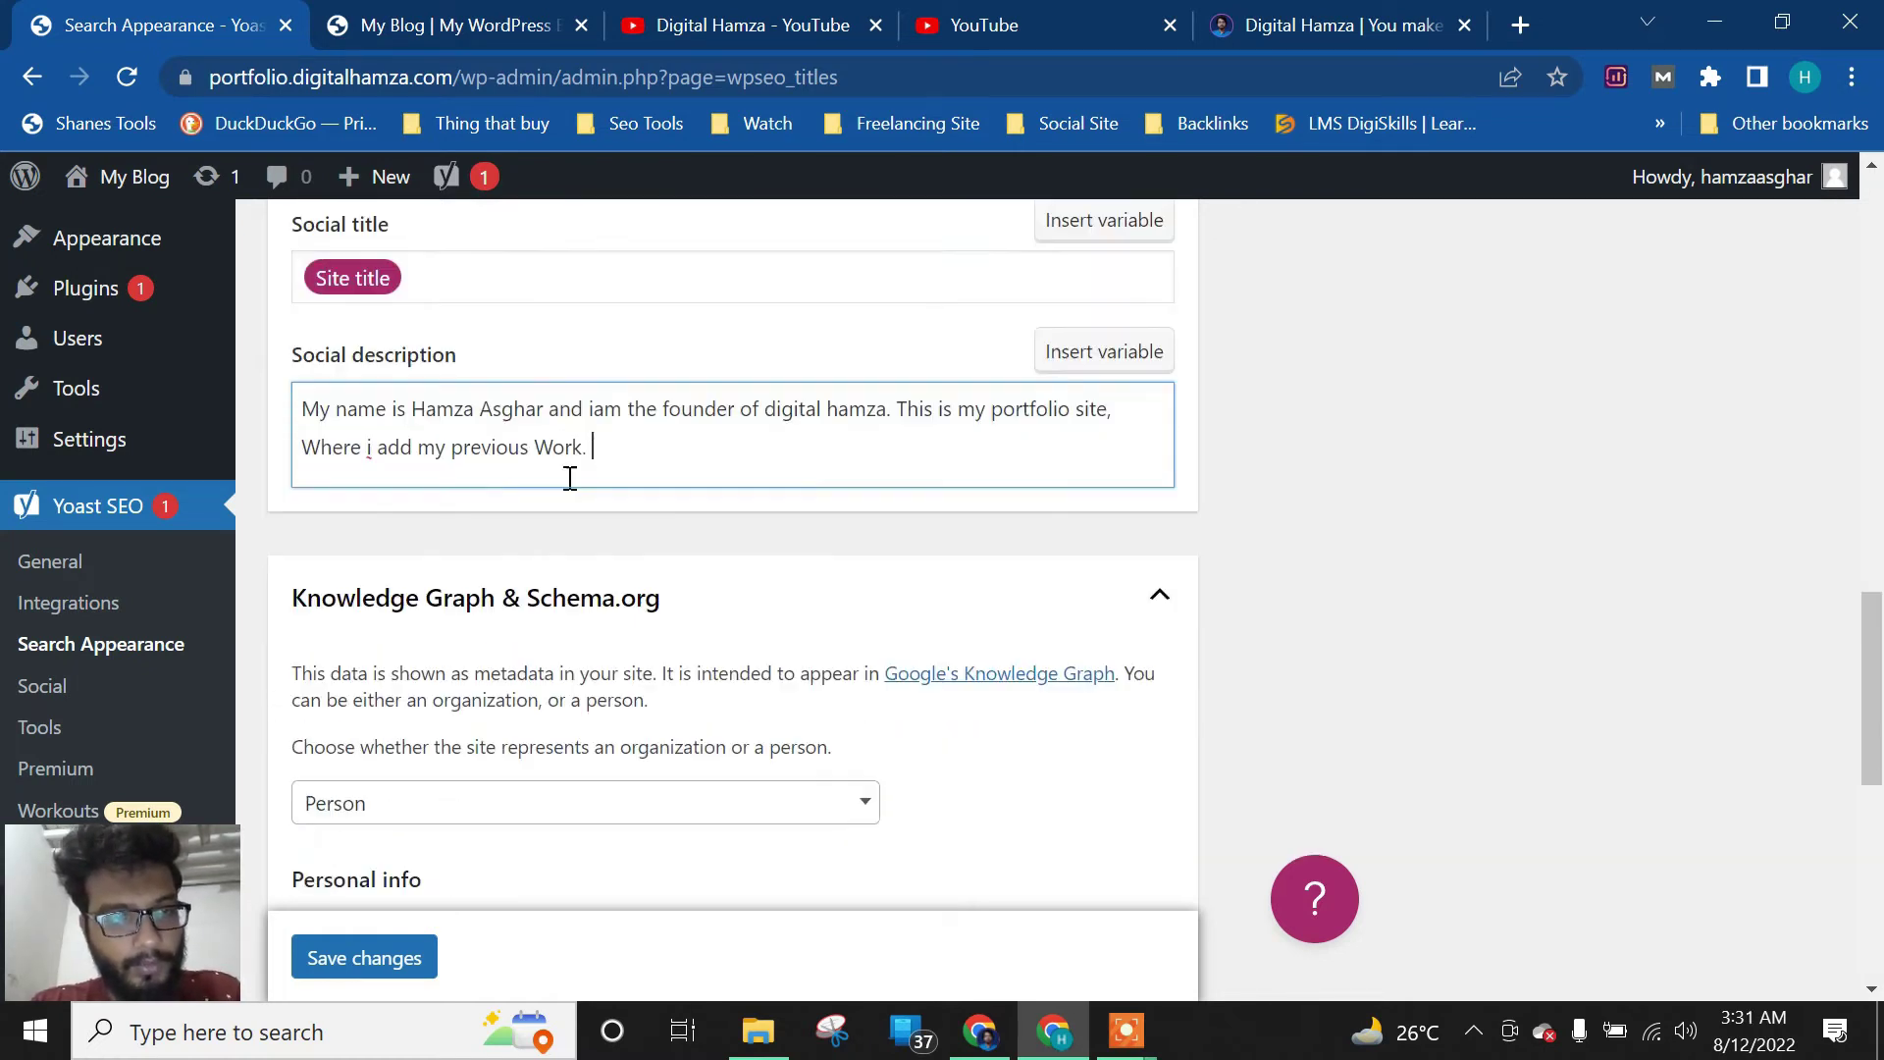
# Review the Knowledge Graph & Schema.org options with the site represented as Person, and save the Search Appearance changes
pyautogui.scroll(-3, 568, 476)
pyautogui.click(540, 558)
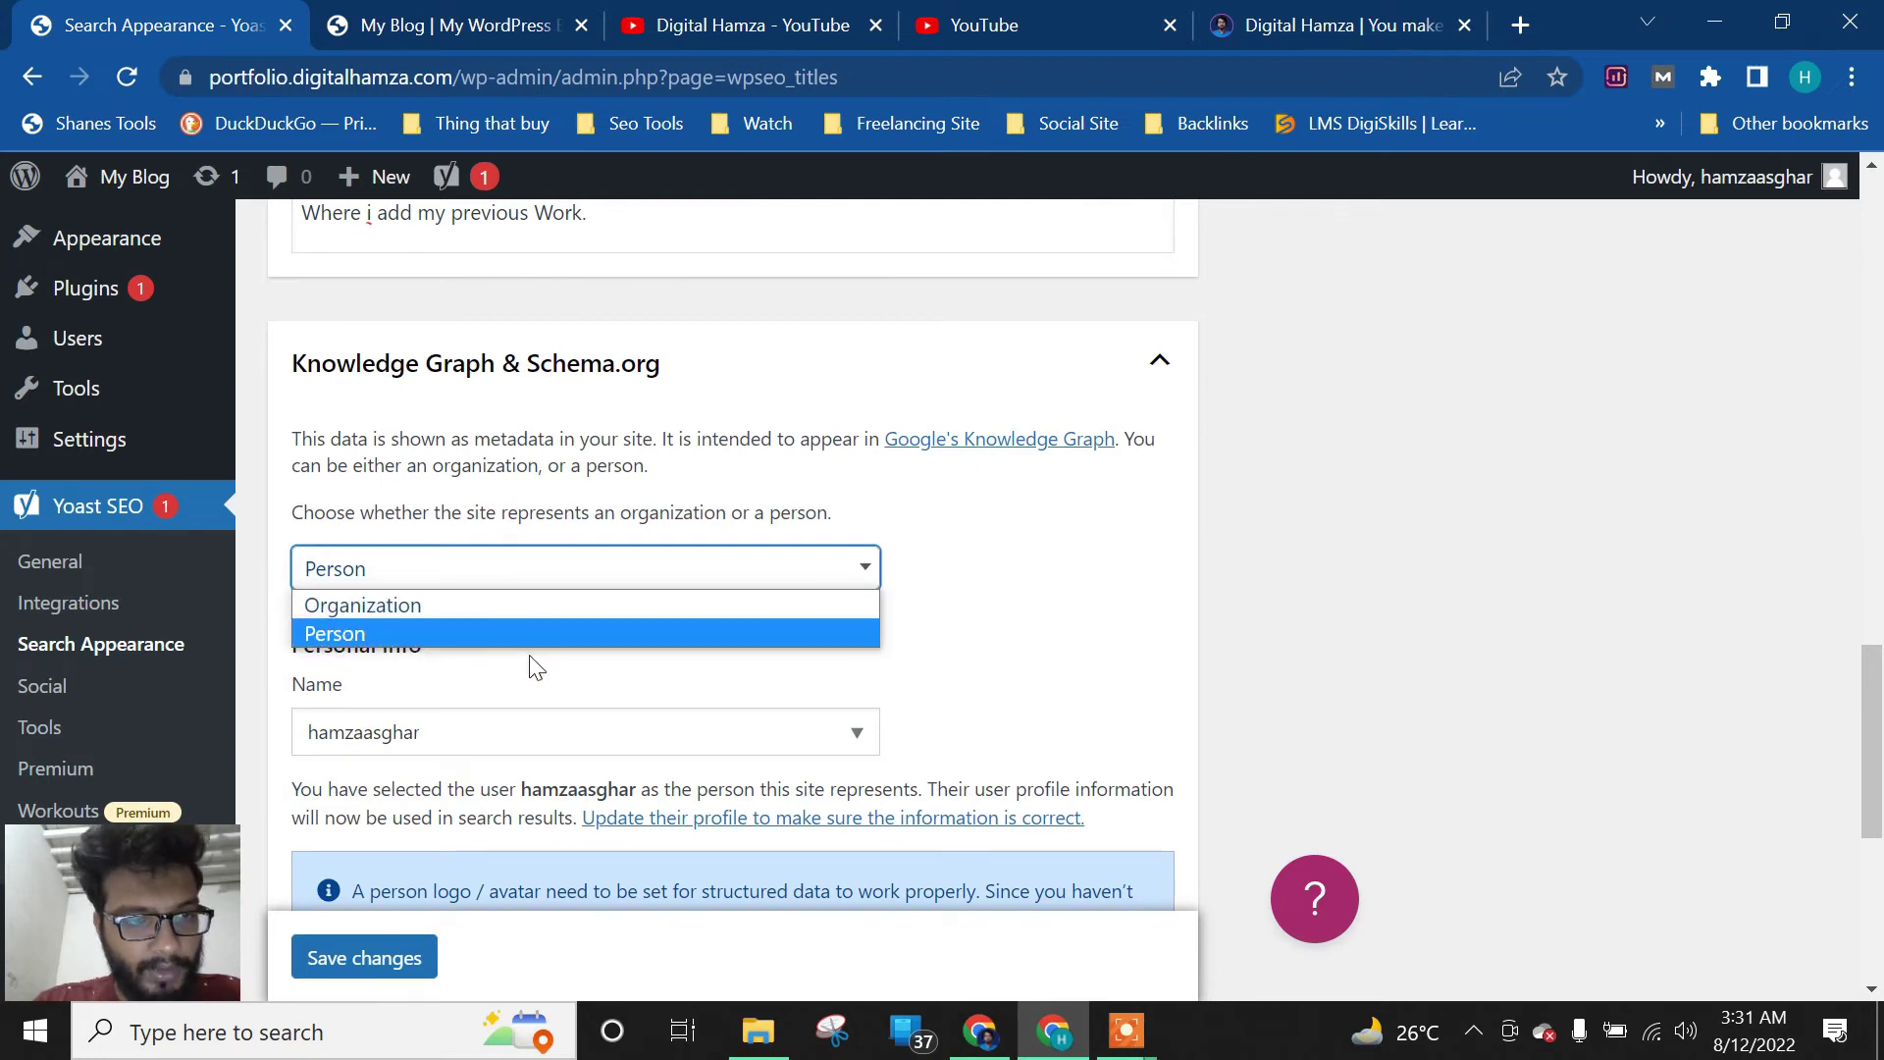
pyautogui.click(526, 731)
pyautogui.click(526, 731)
pyautogui.scroll(-5, 538, 740)
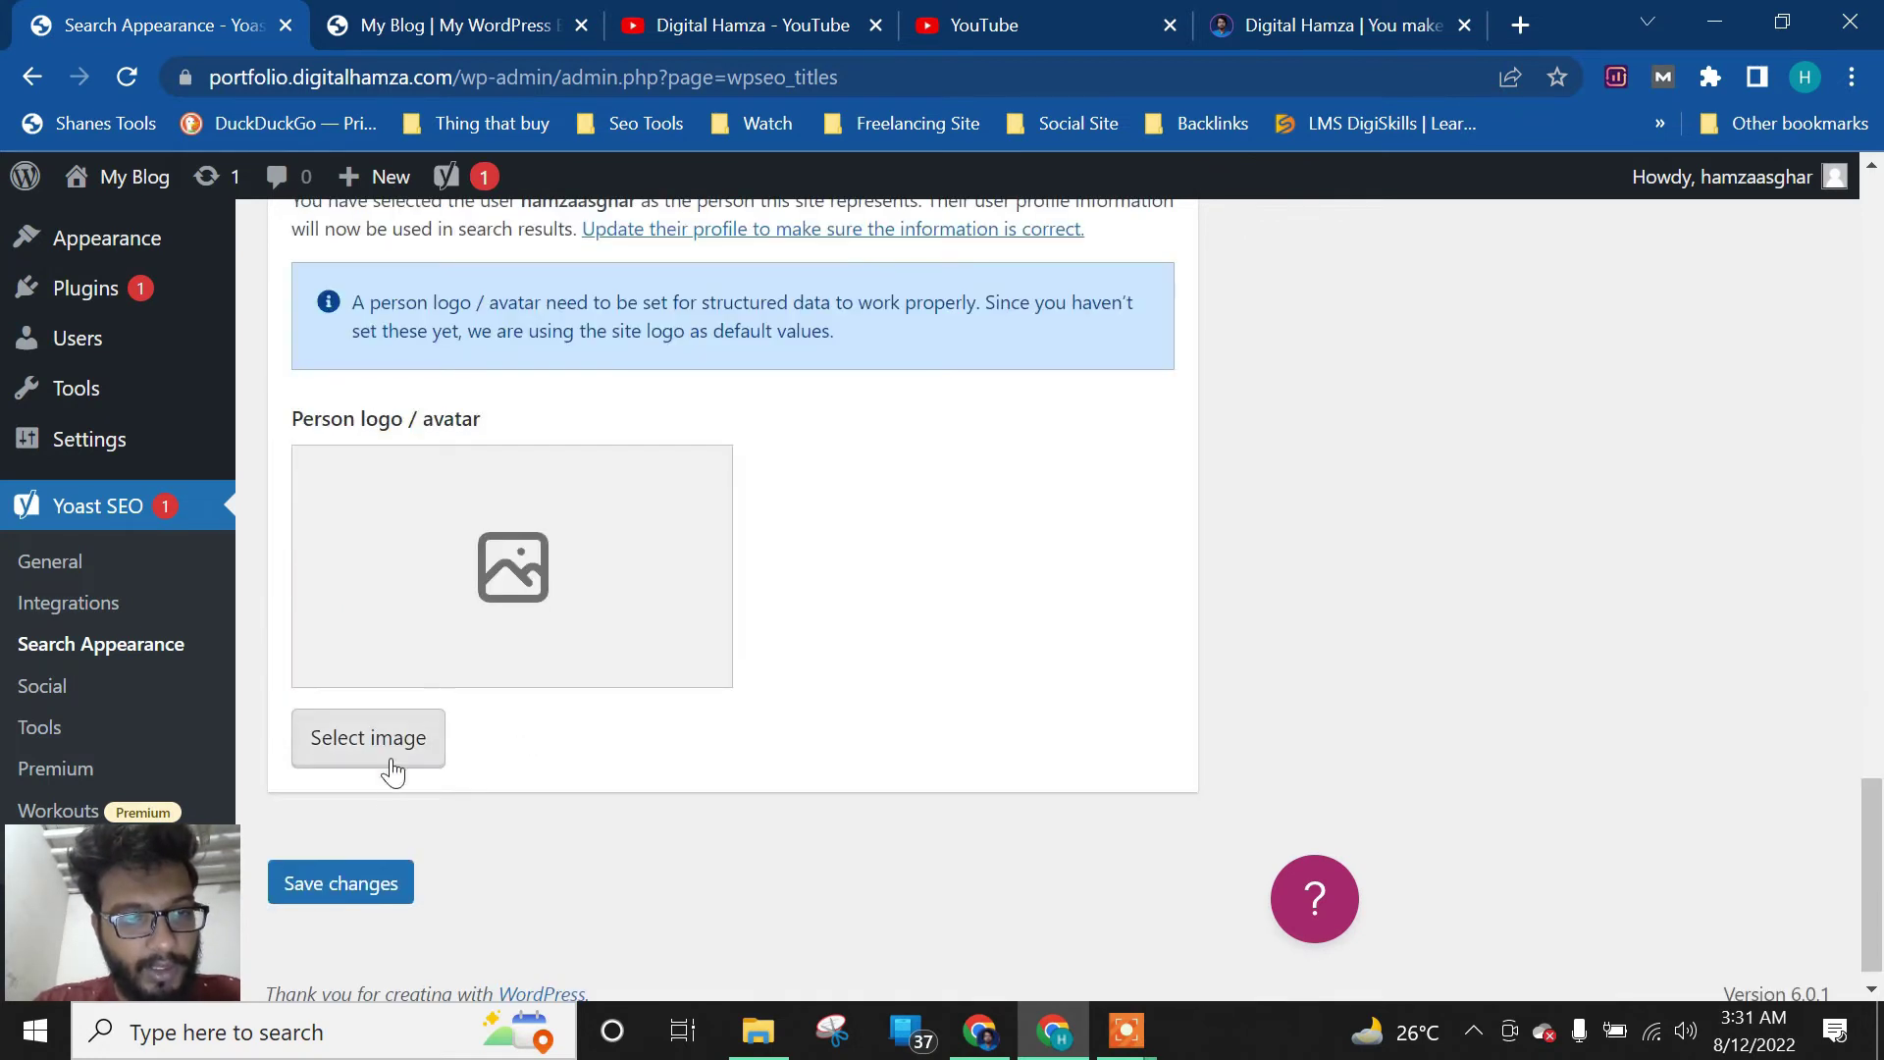
pyautogui.click(365, 886)
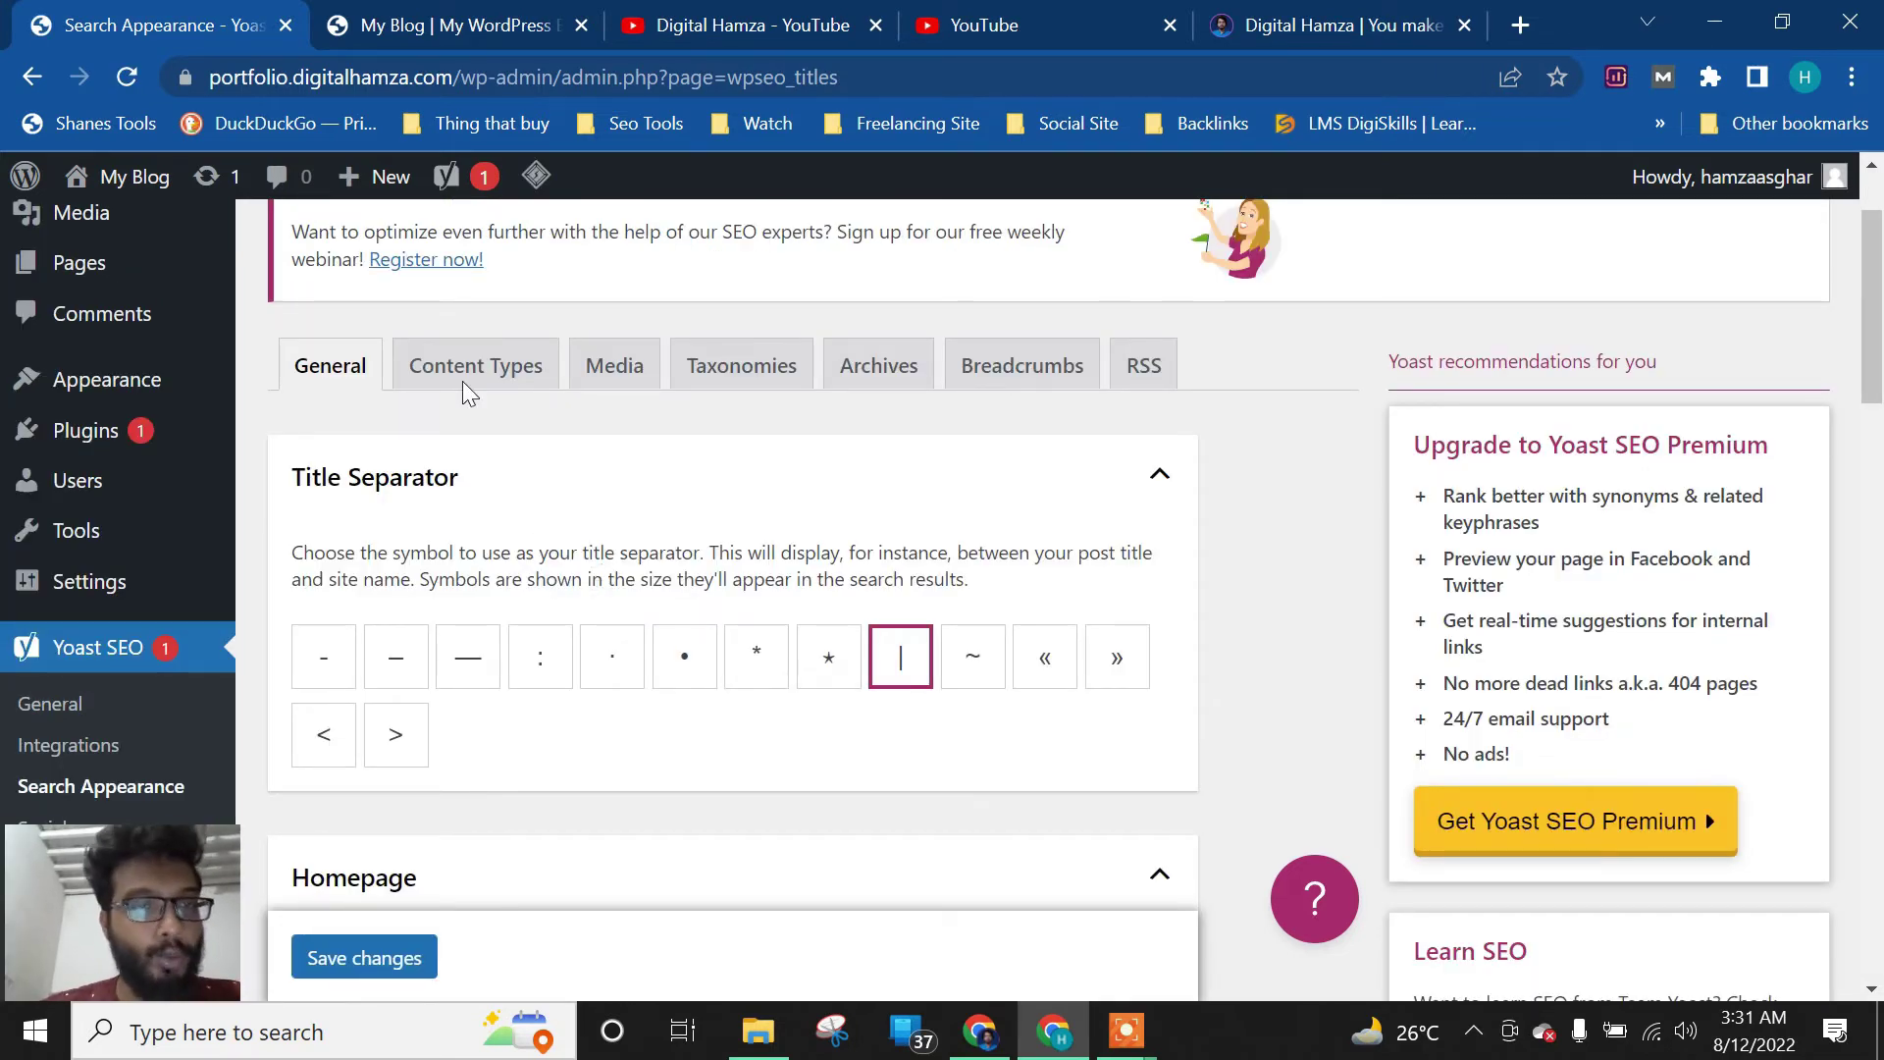
# Examine the Content Types defaults for posts and pages and the Media setting for redirecting attachment URLs
pyautogui.scroll(-2, 676, 565)
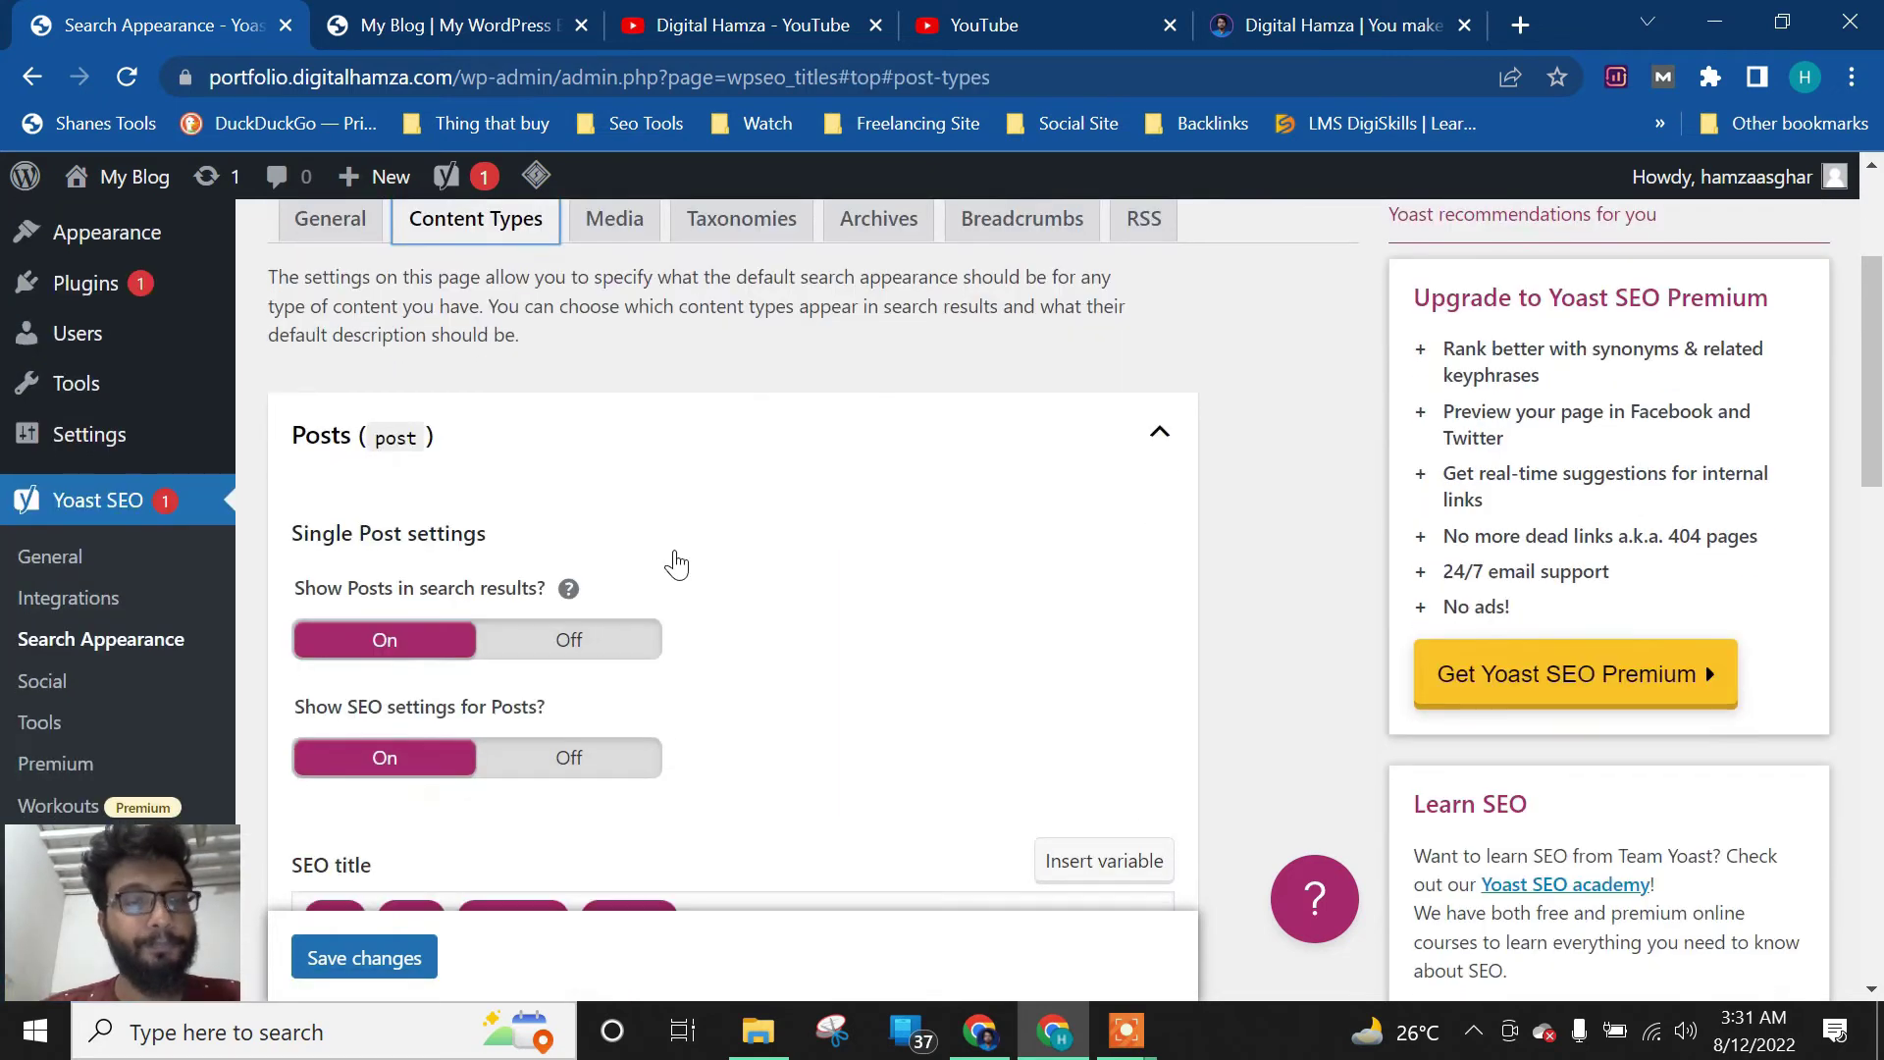
pyautogui.scroll(-2, 501, 490)
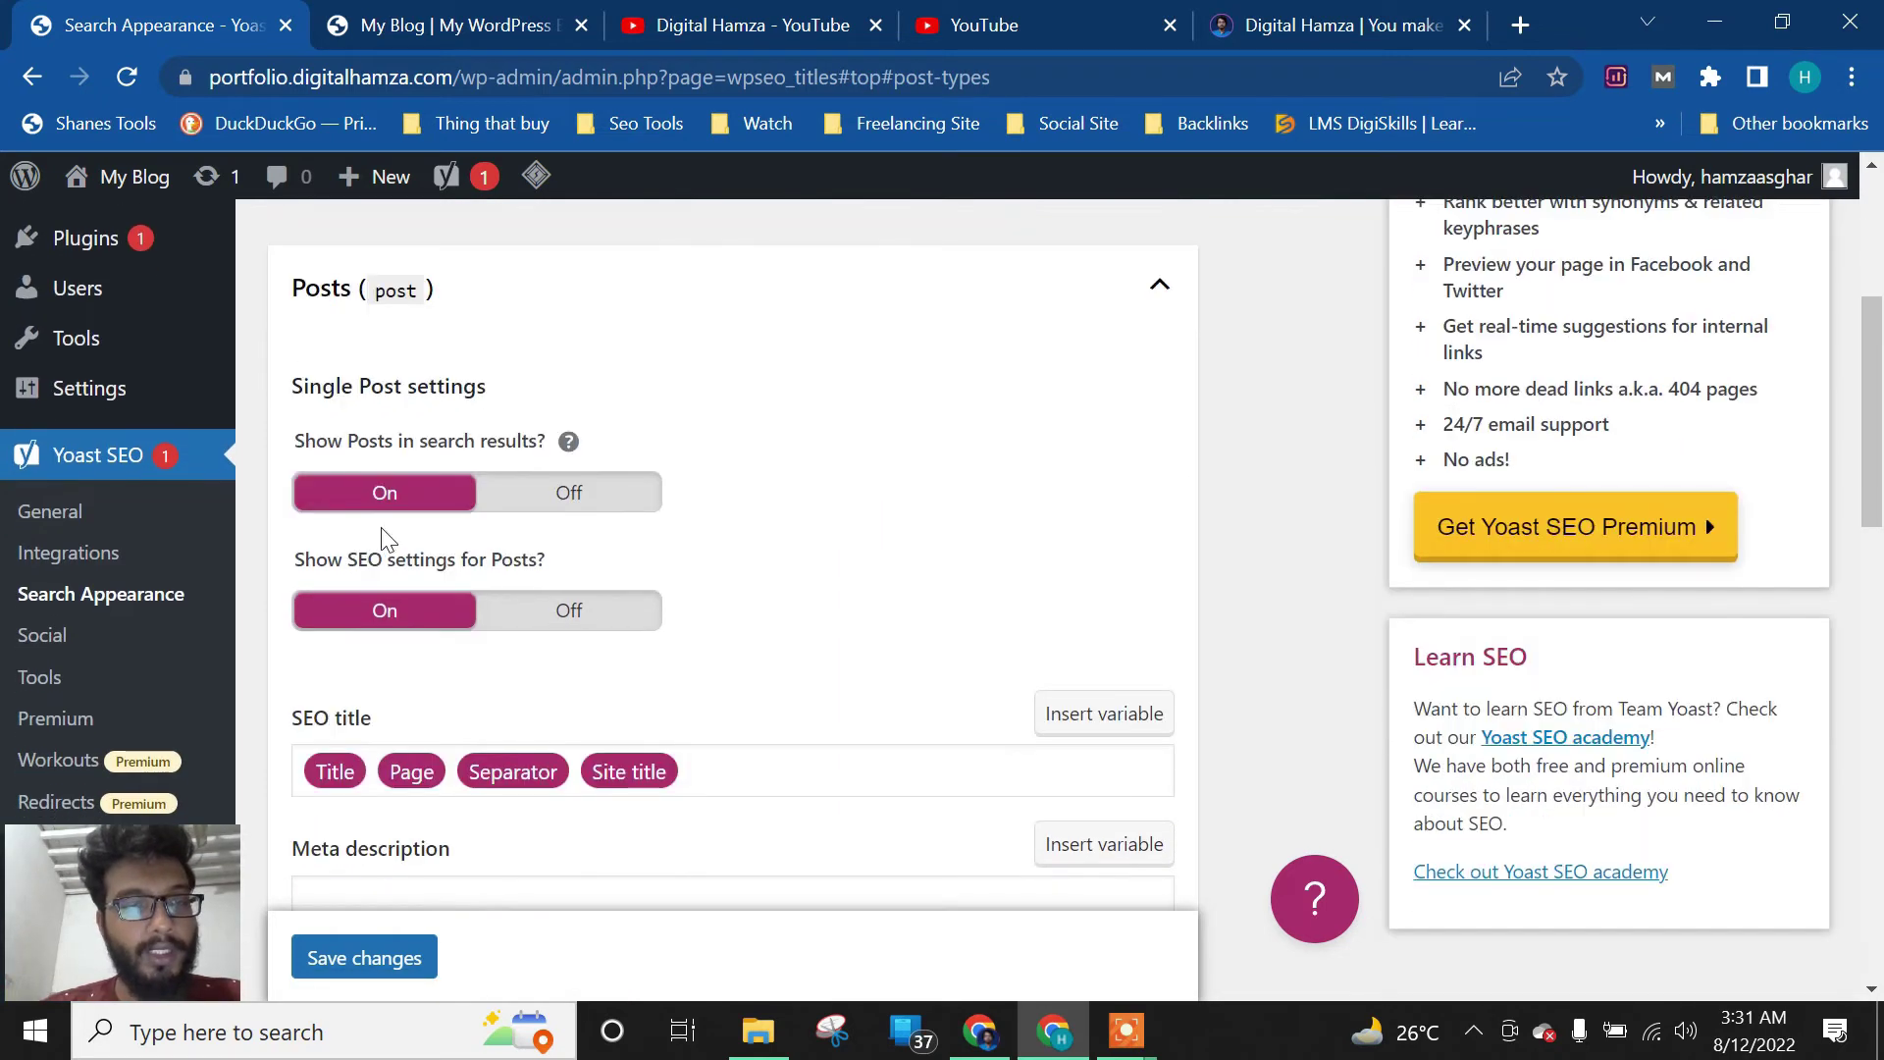
pyautogui.scroll(-4, 382, 550)
pyautogui.scroll(-2, 506, 428)
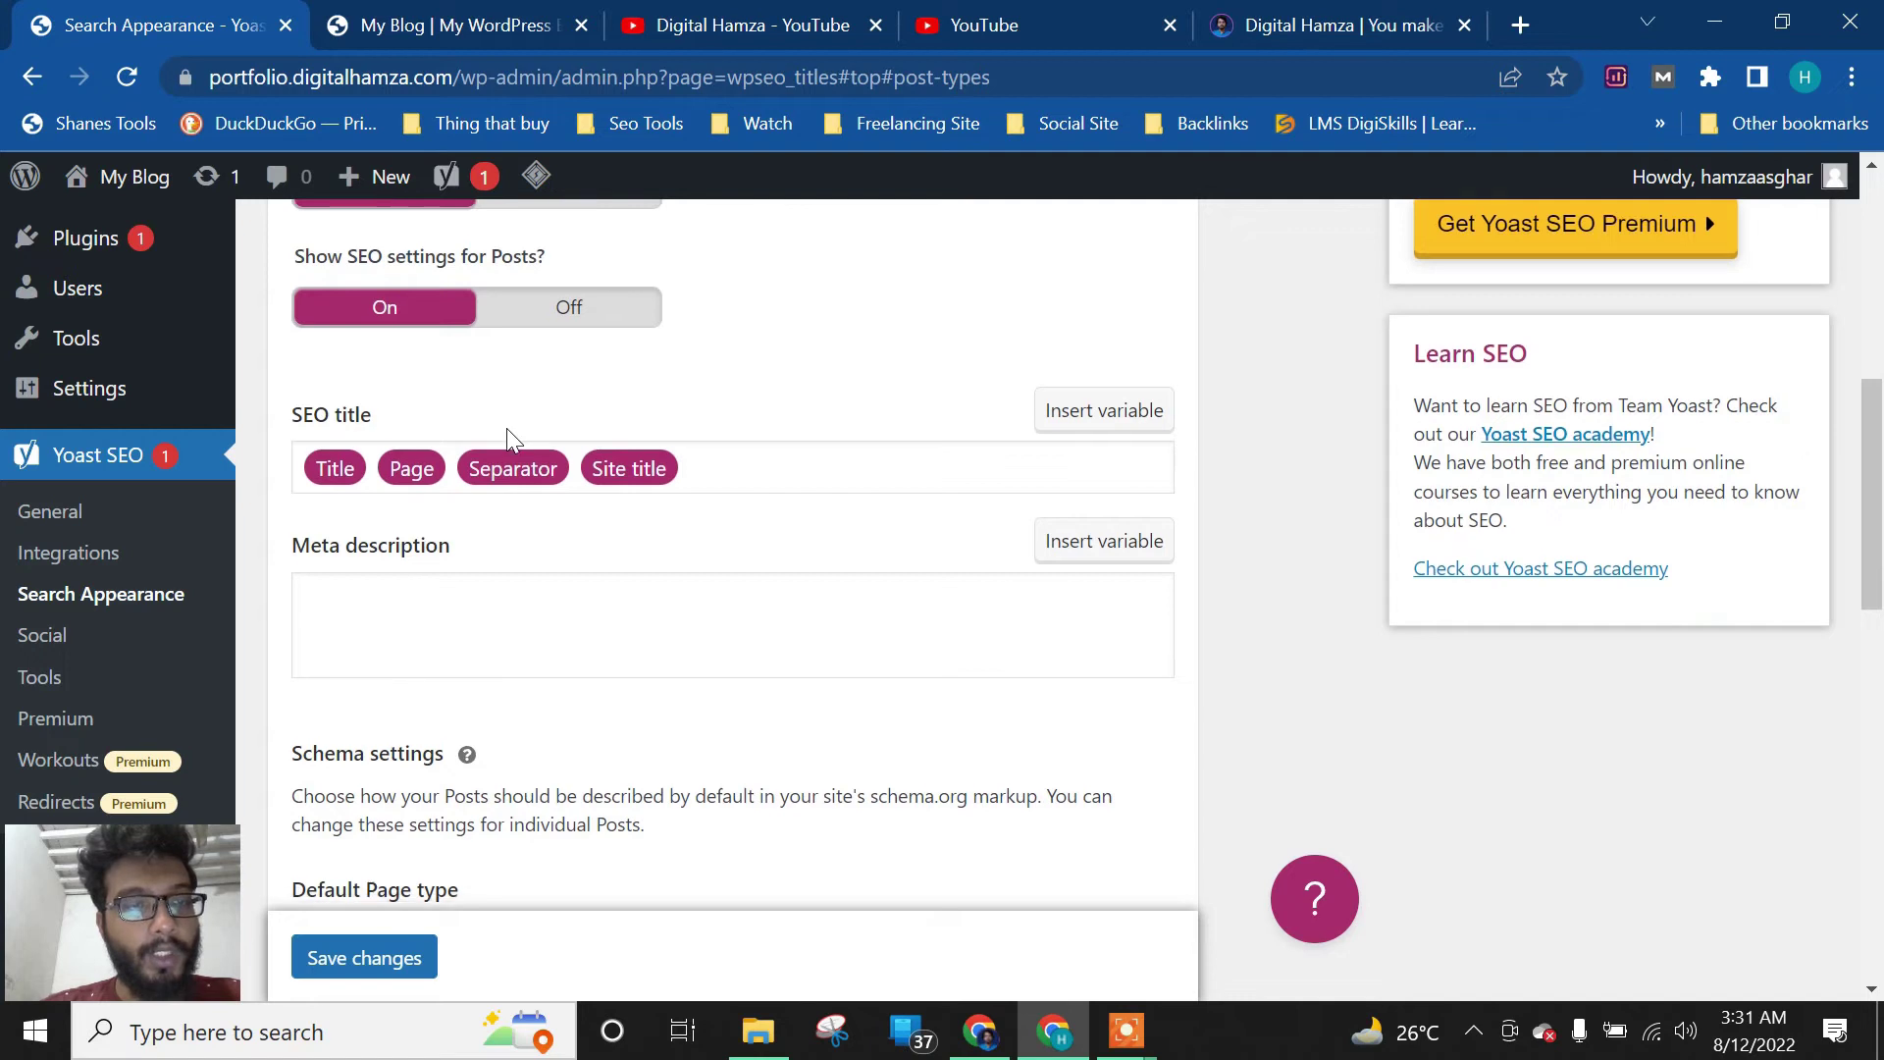
pyautogui.scroll(-15, 447, 619)
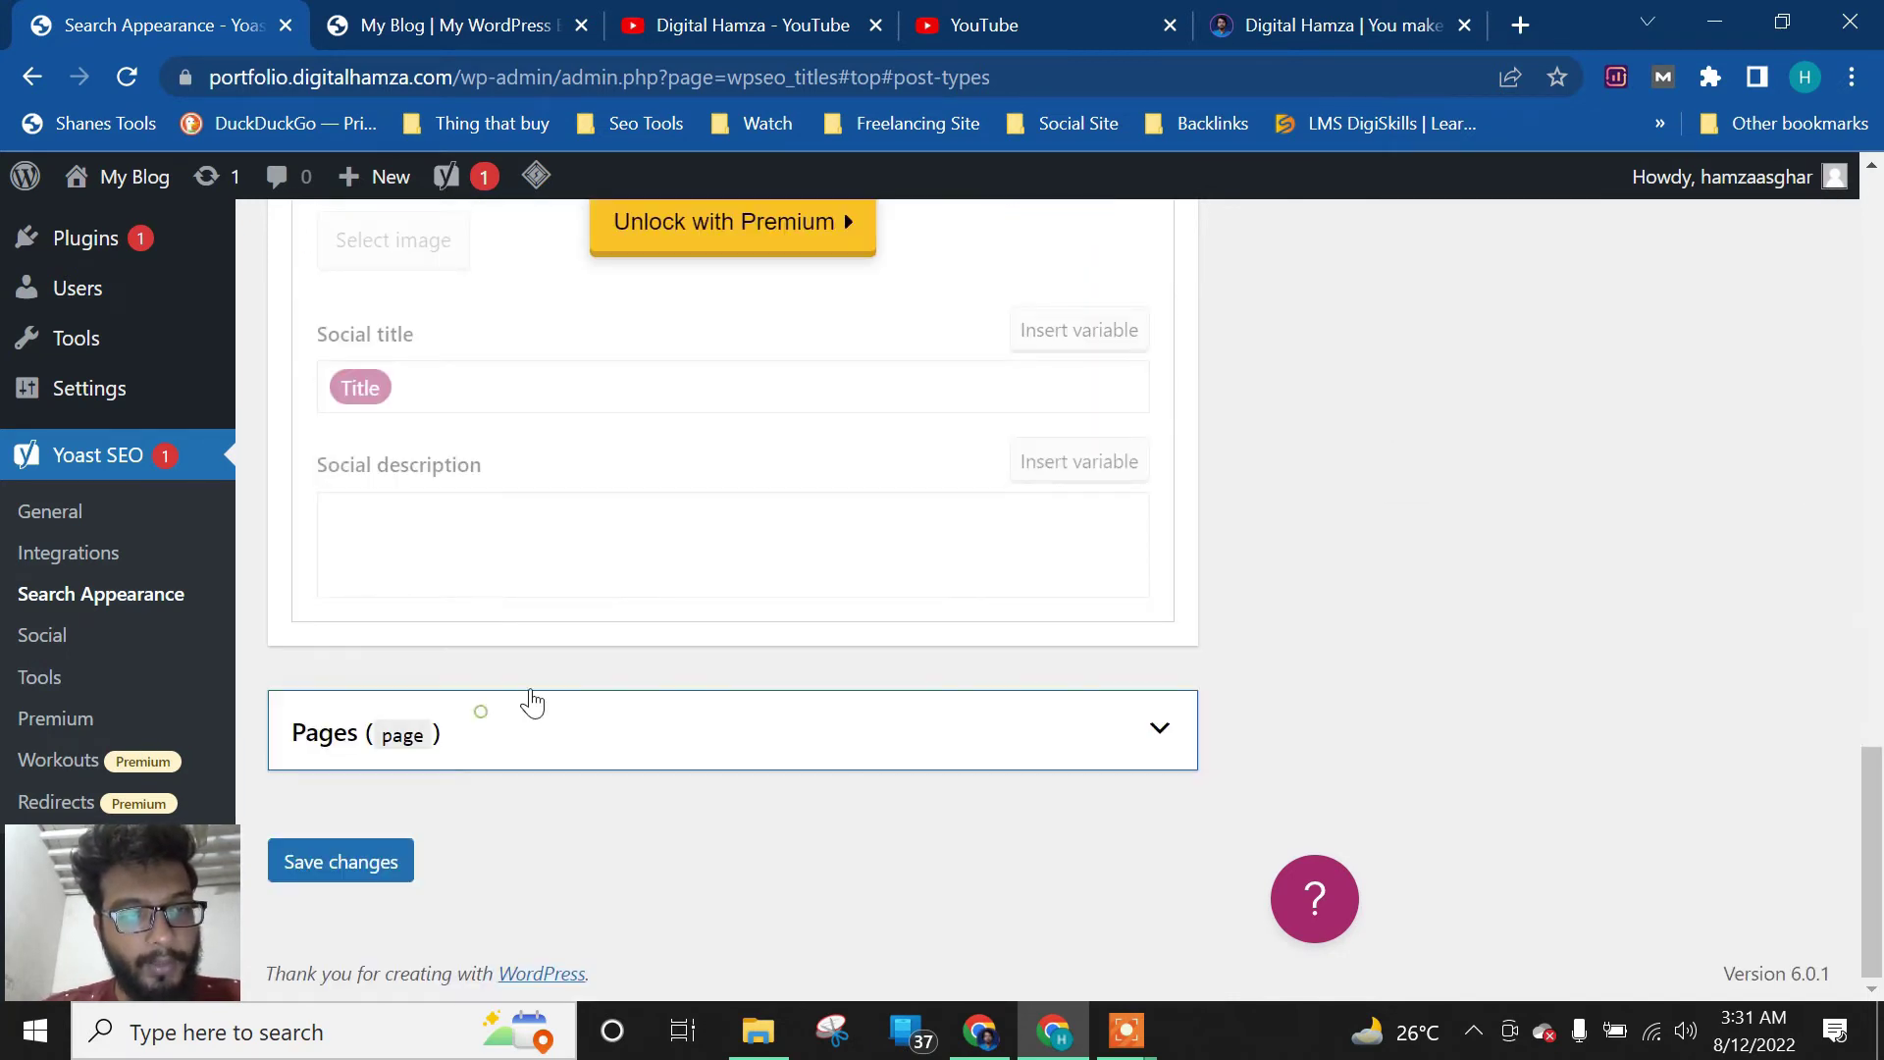
pyautogui.click(529, 707)
pyautogui.scroll(-6, 602, 652)
pyautogui.scroll(-12, 540, 736)
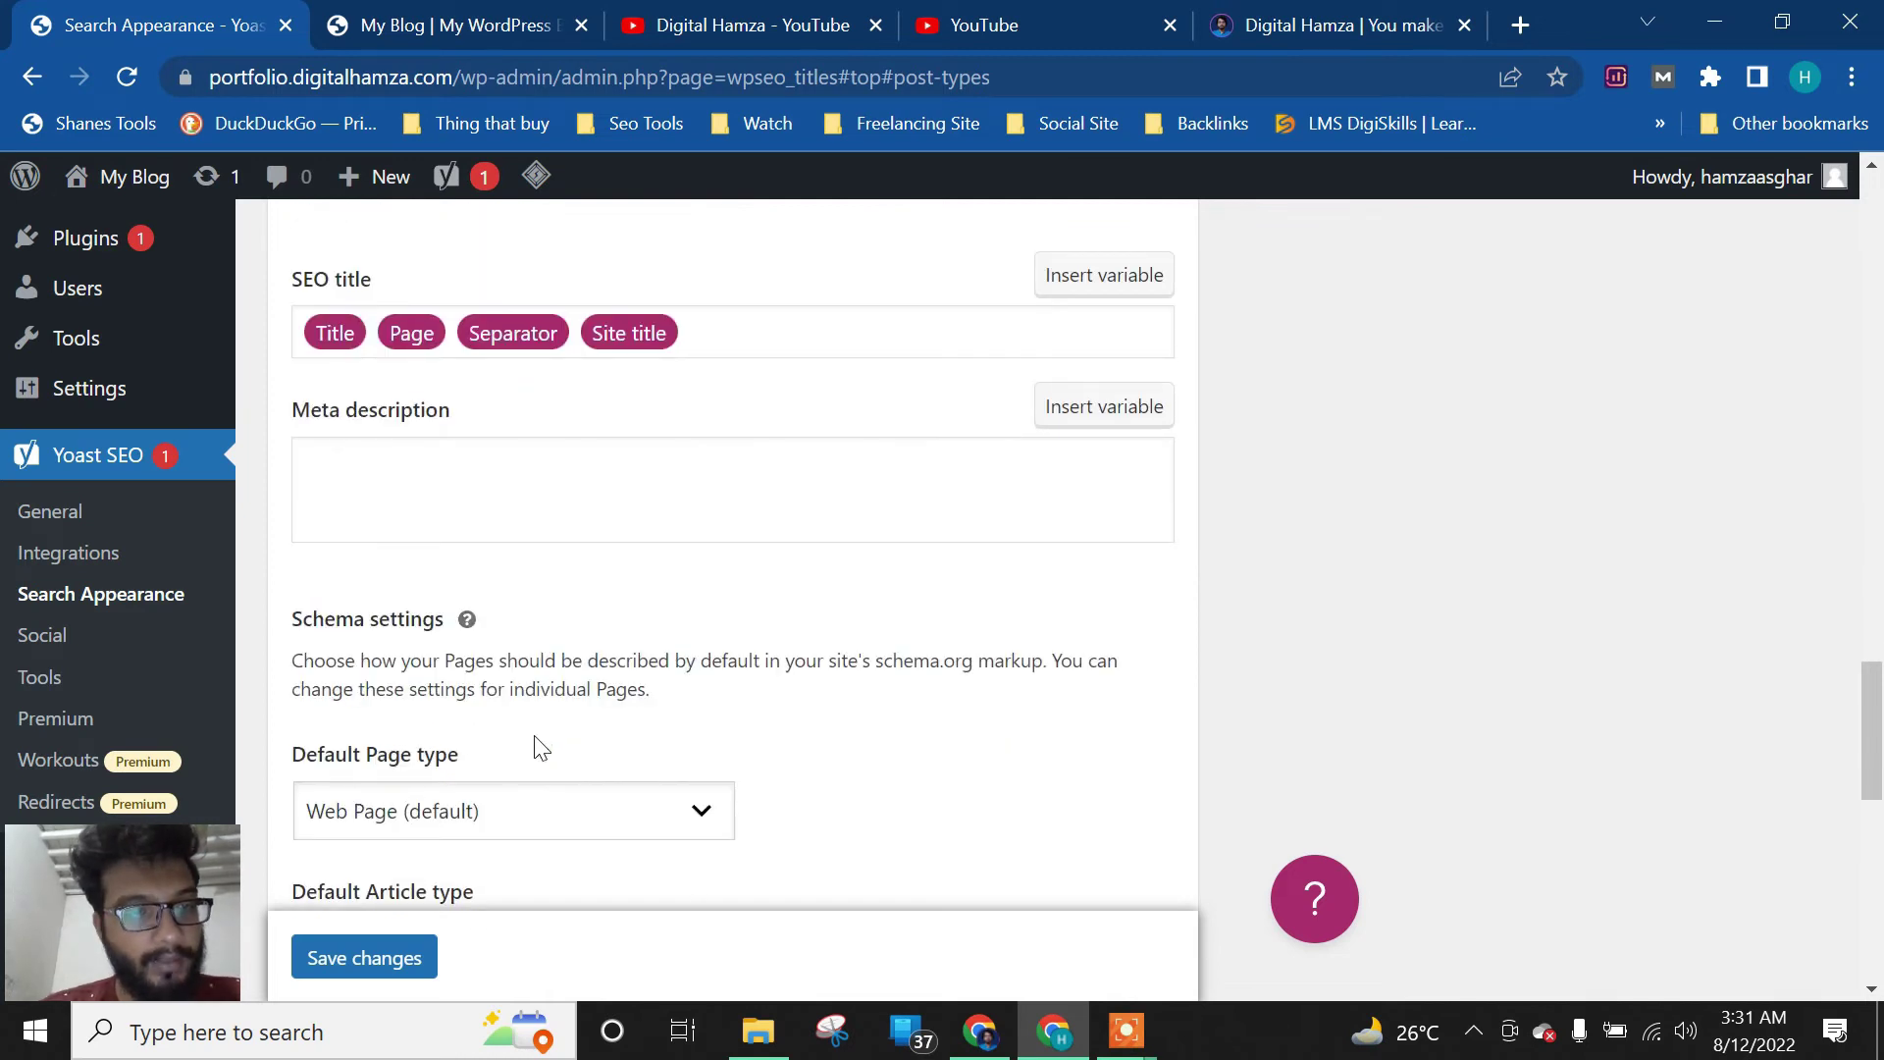
pyautogui.scroll(10, 538, 741)
pyautogui.scroll(8, 550, 736)
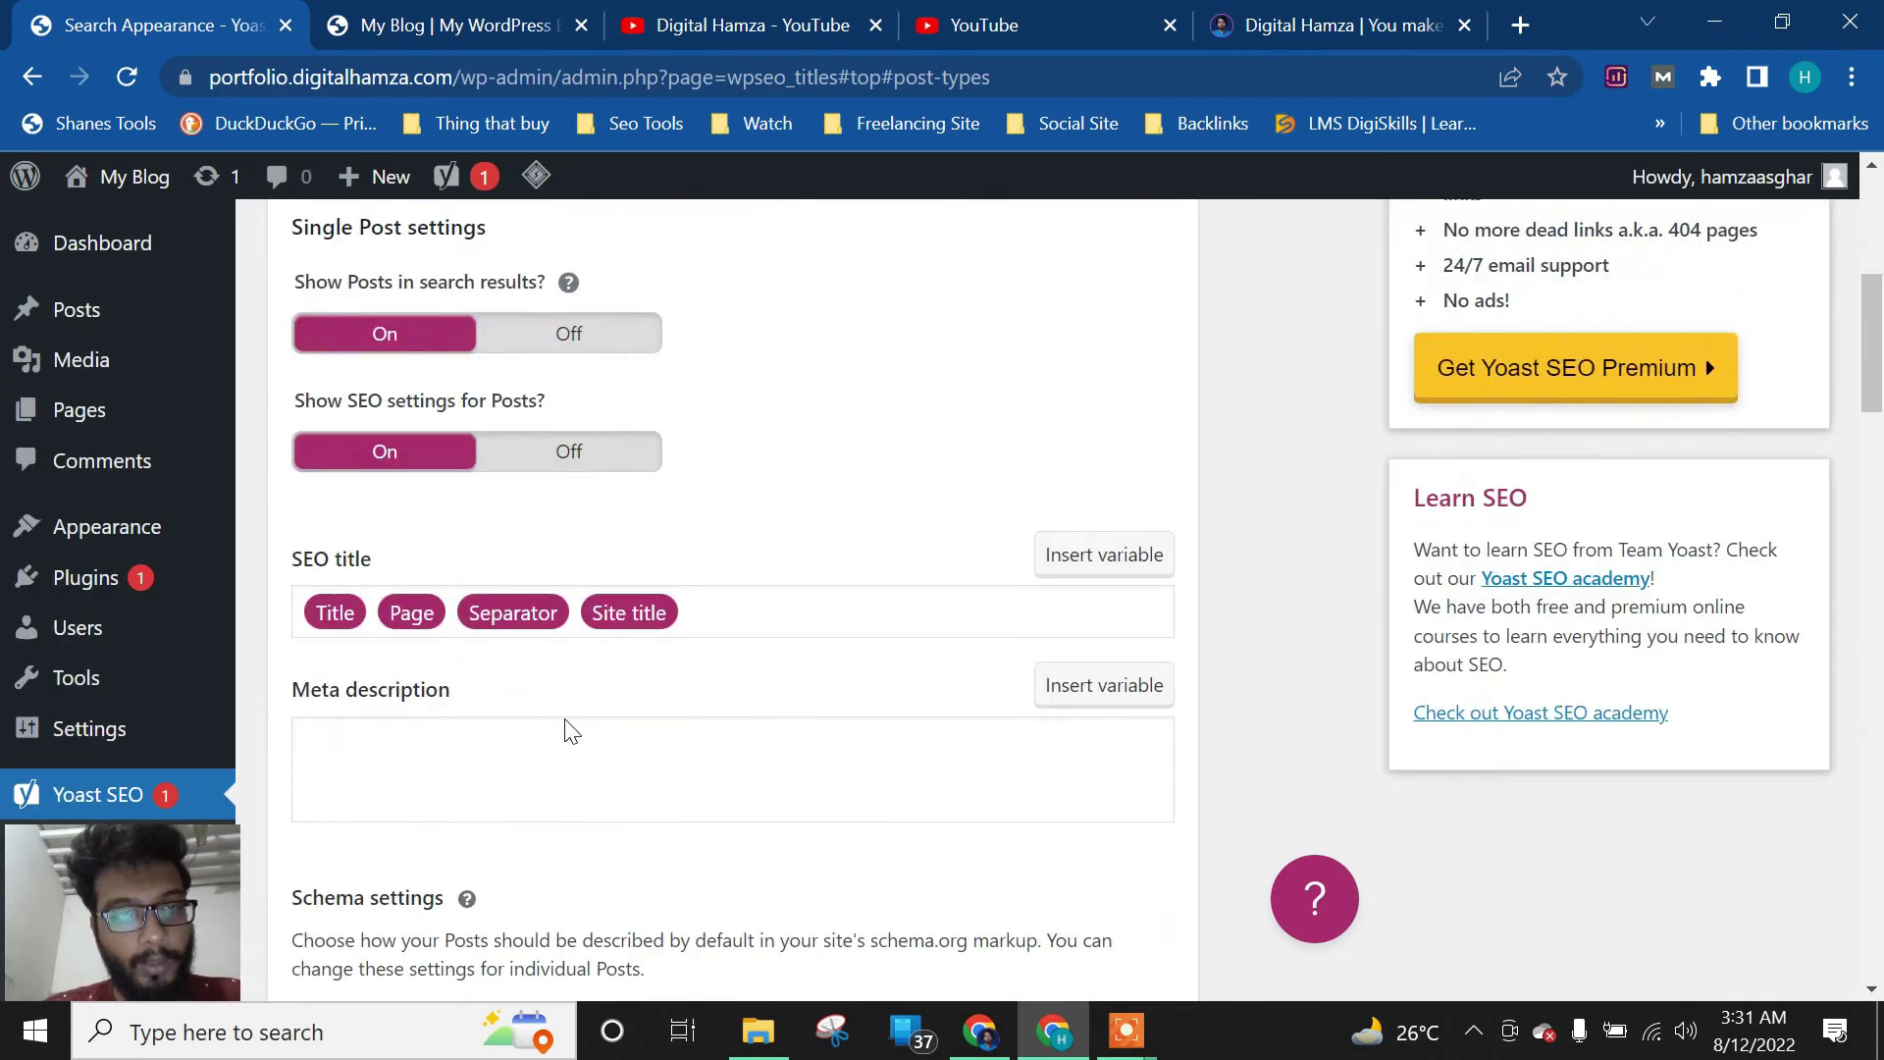
pyautogui.click(635, 274)
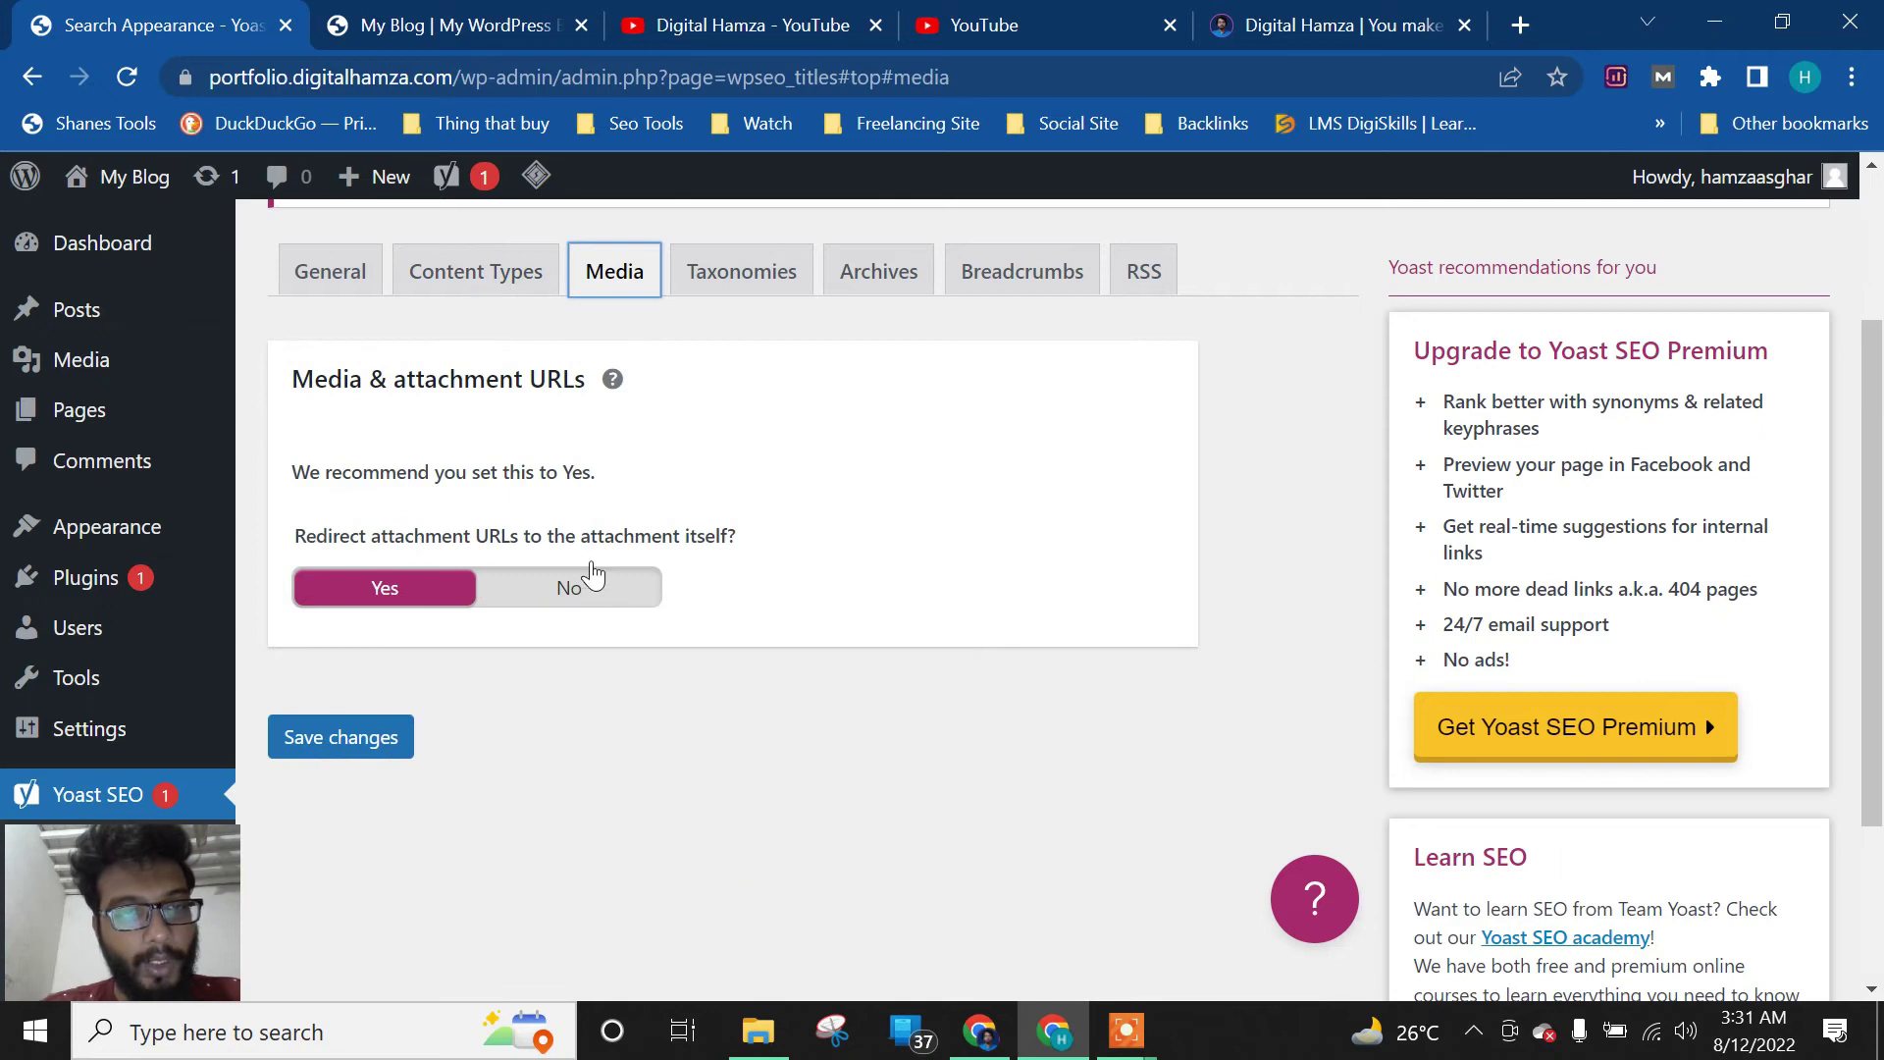
# Turn off showing categories in search results and SEO settings for categories under Taxonomies
pyautogui.click(721, 278)
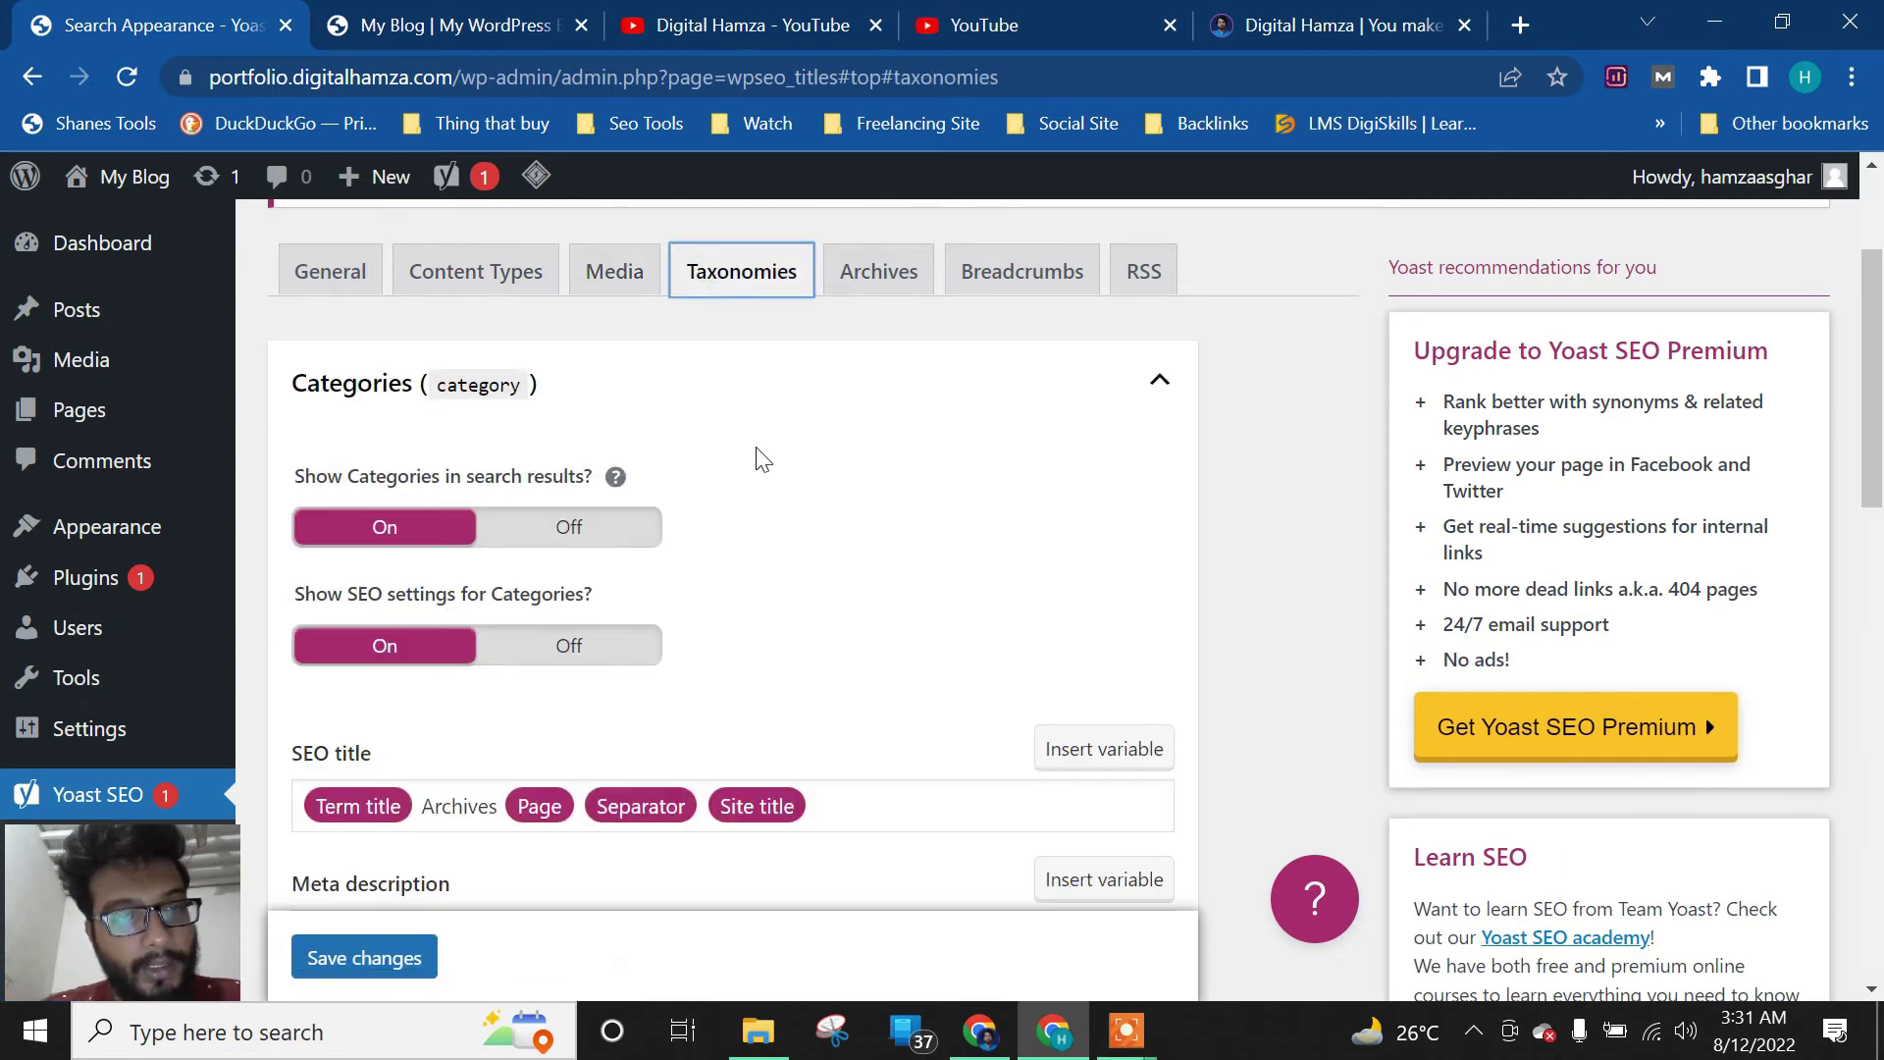
pyautogui.click(564, 527)
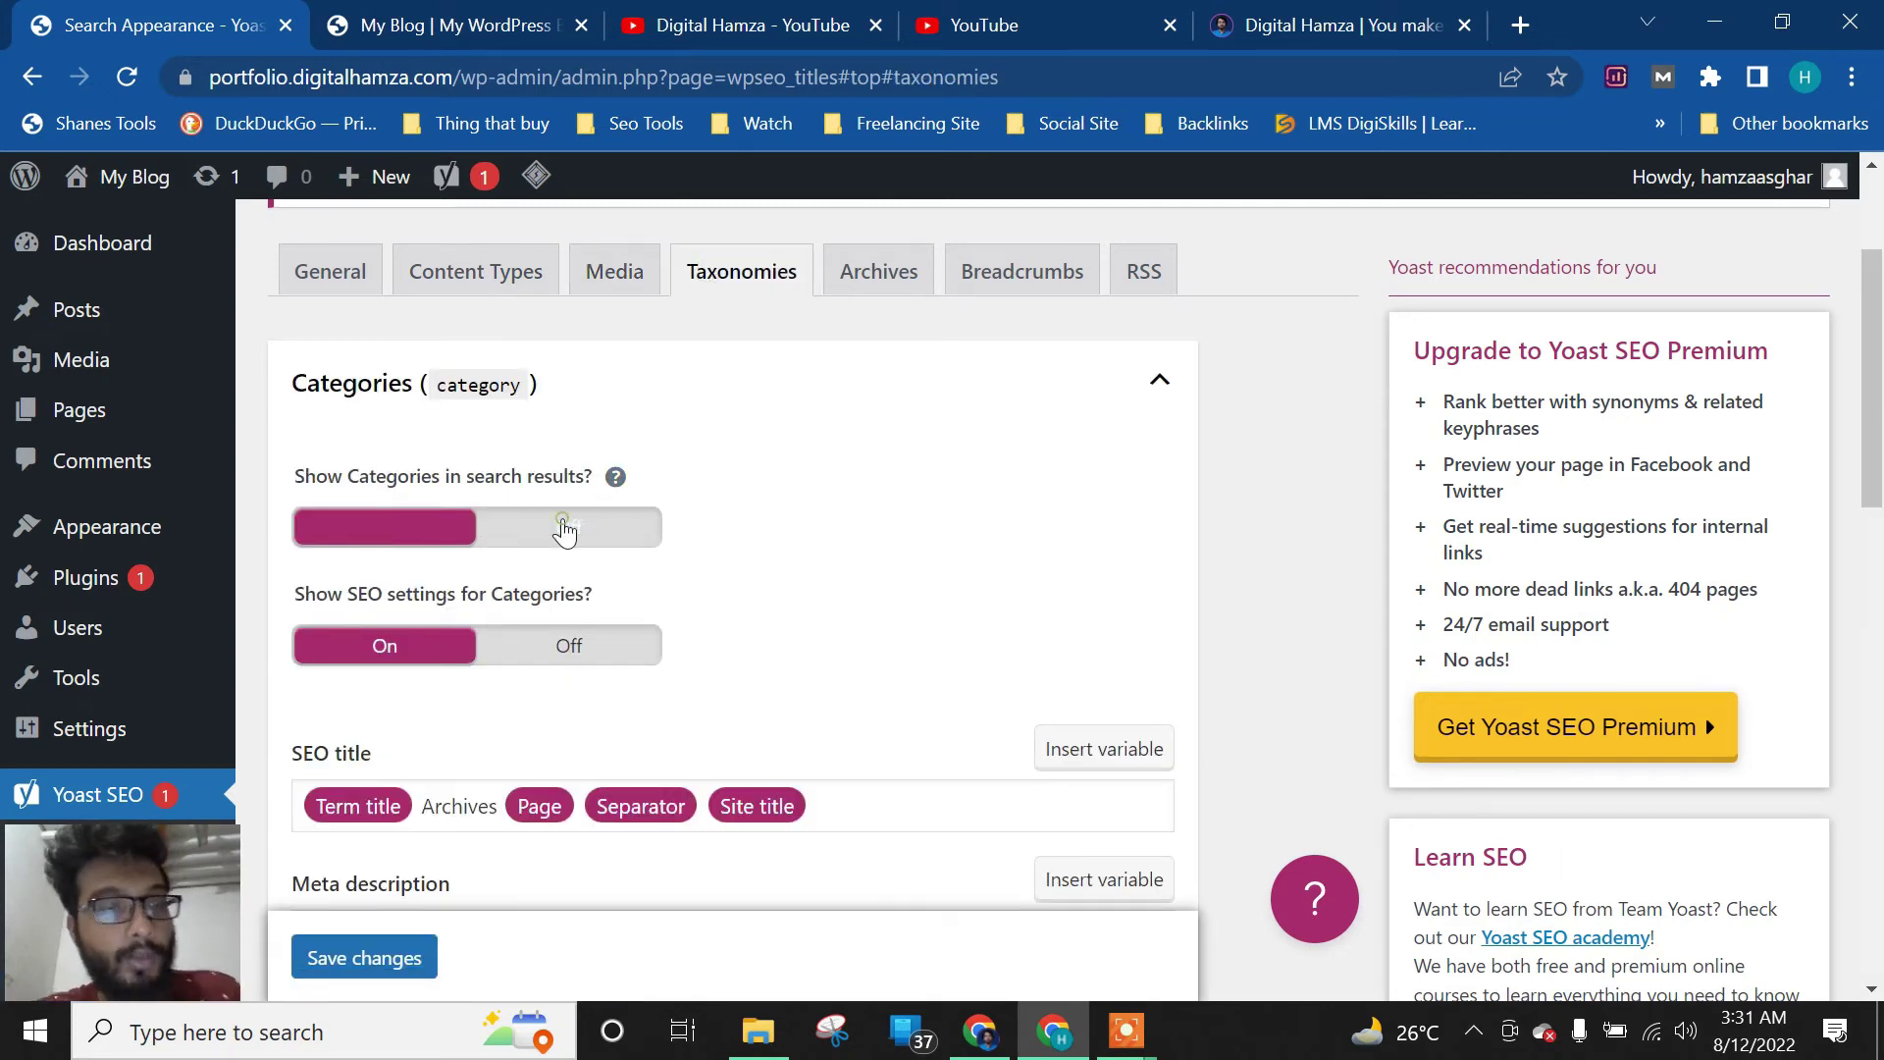
pyautogui.click(557, 647)
pyautogui.scroll(-4, 799, 538)
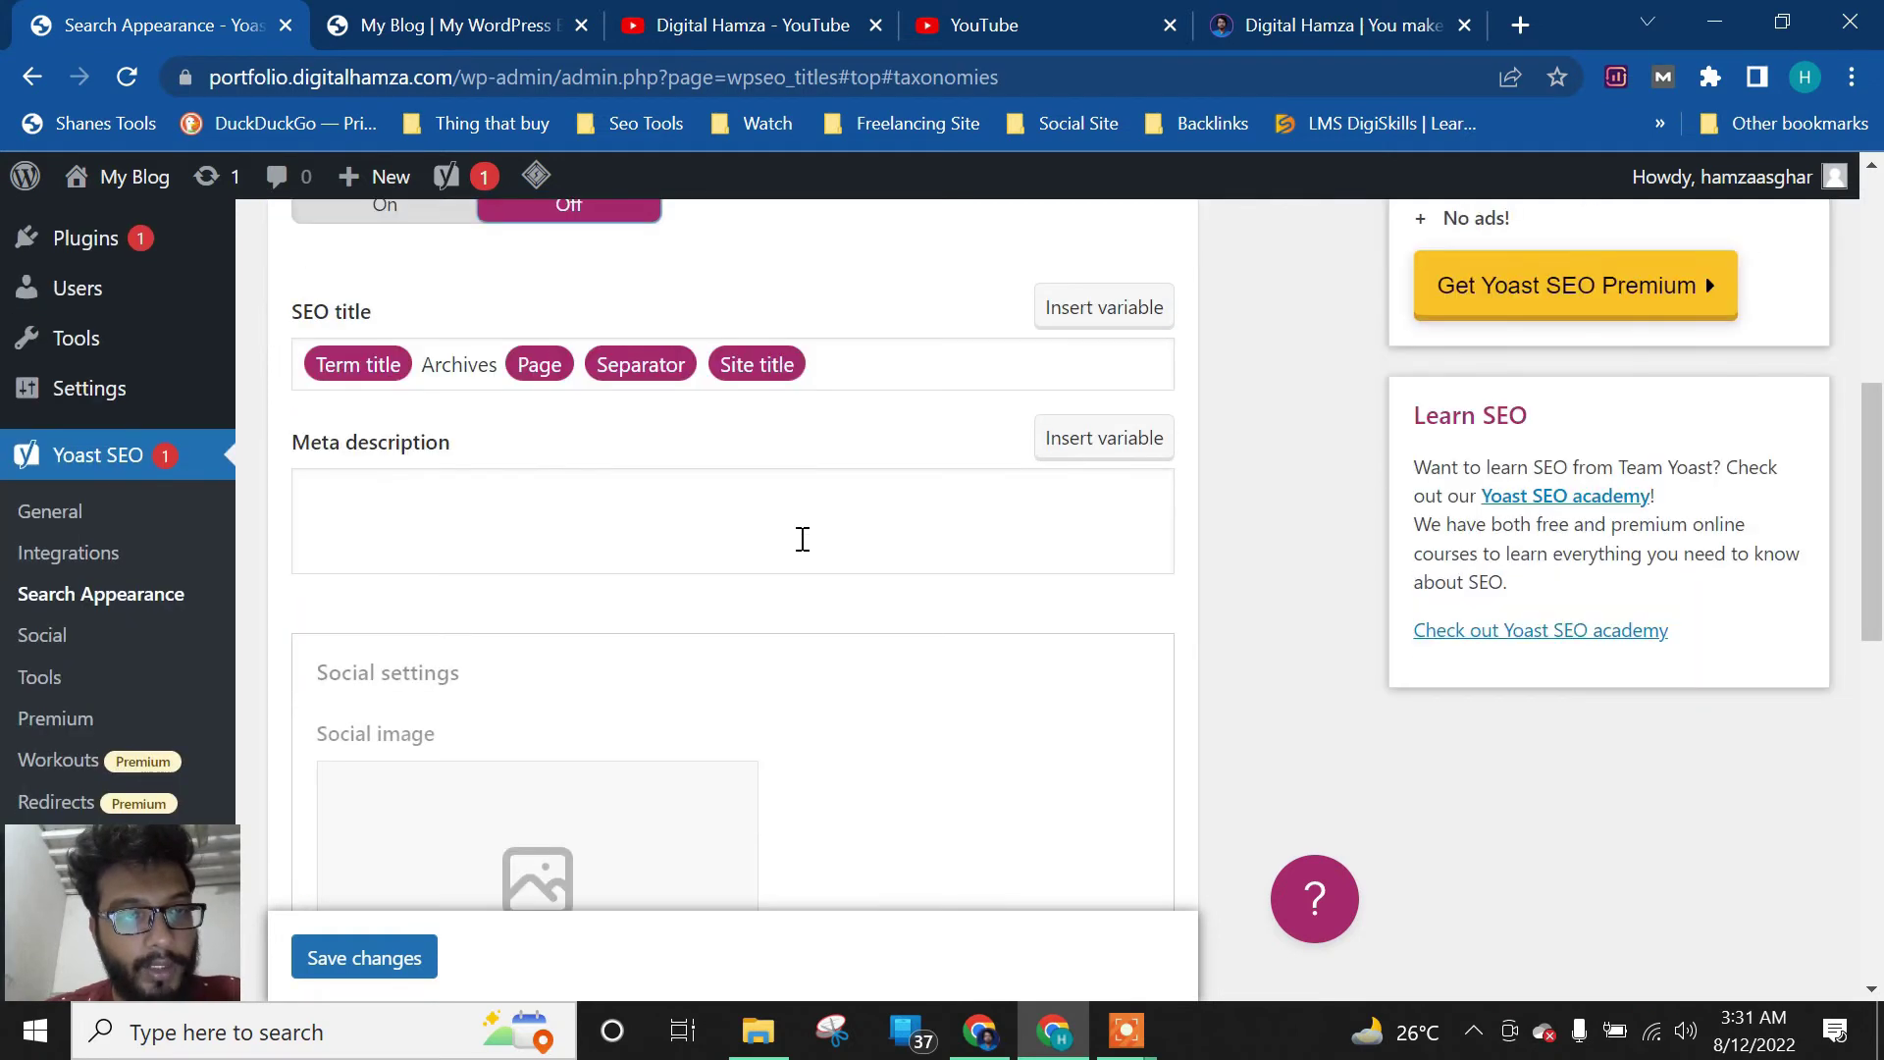
# Turn off showing tags in search results, SEO settings for tags, and format-based archives under Taxonomies
pyautogui.scroll(3, 408, 379)
pyautogui.moveTo(307, 326); pyautogui.dragTo(616, 333)
pyautogui.click(774, 392)
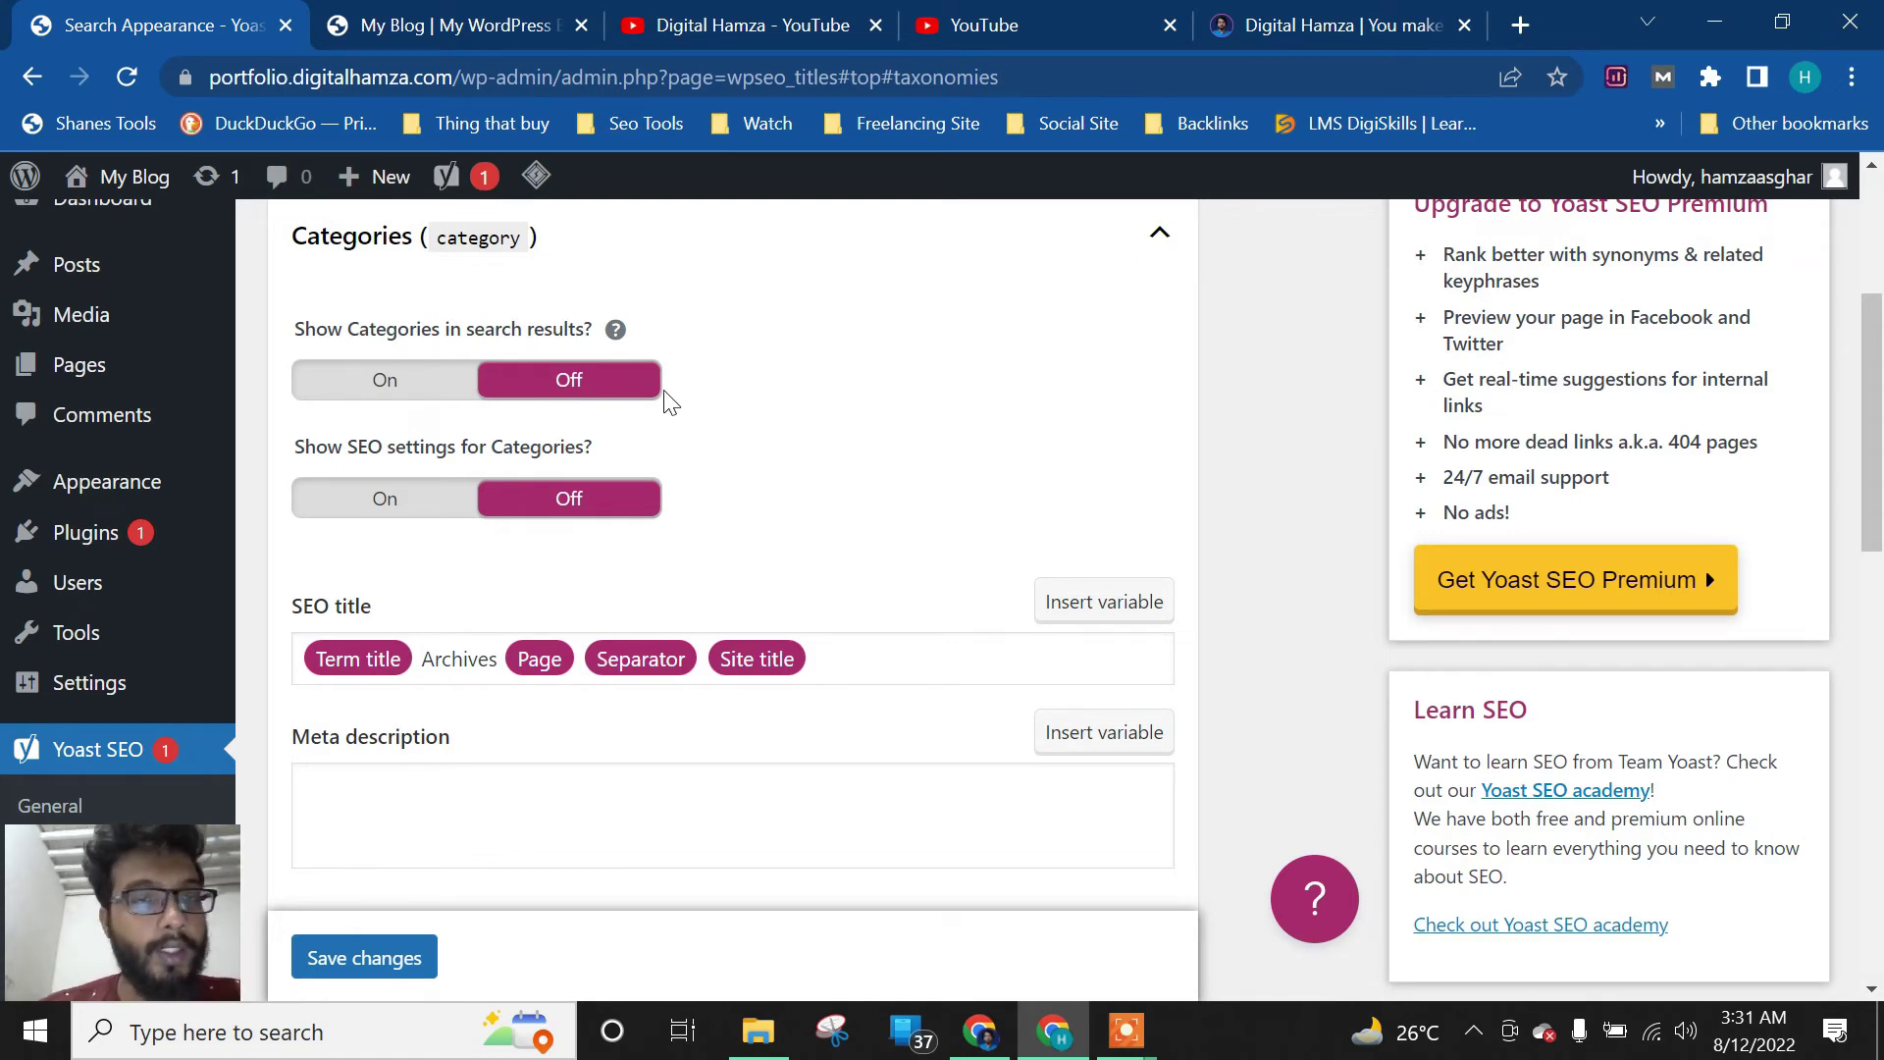
pyautogui.scroll(-12, 648, 406)
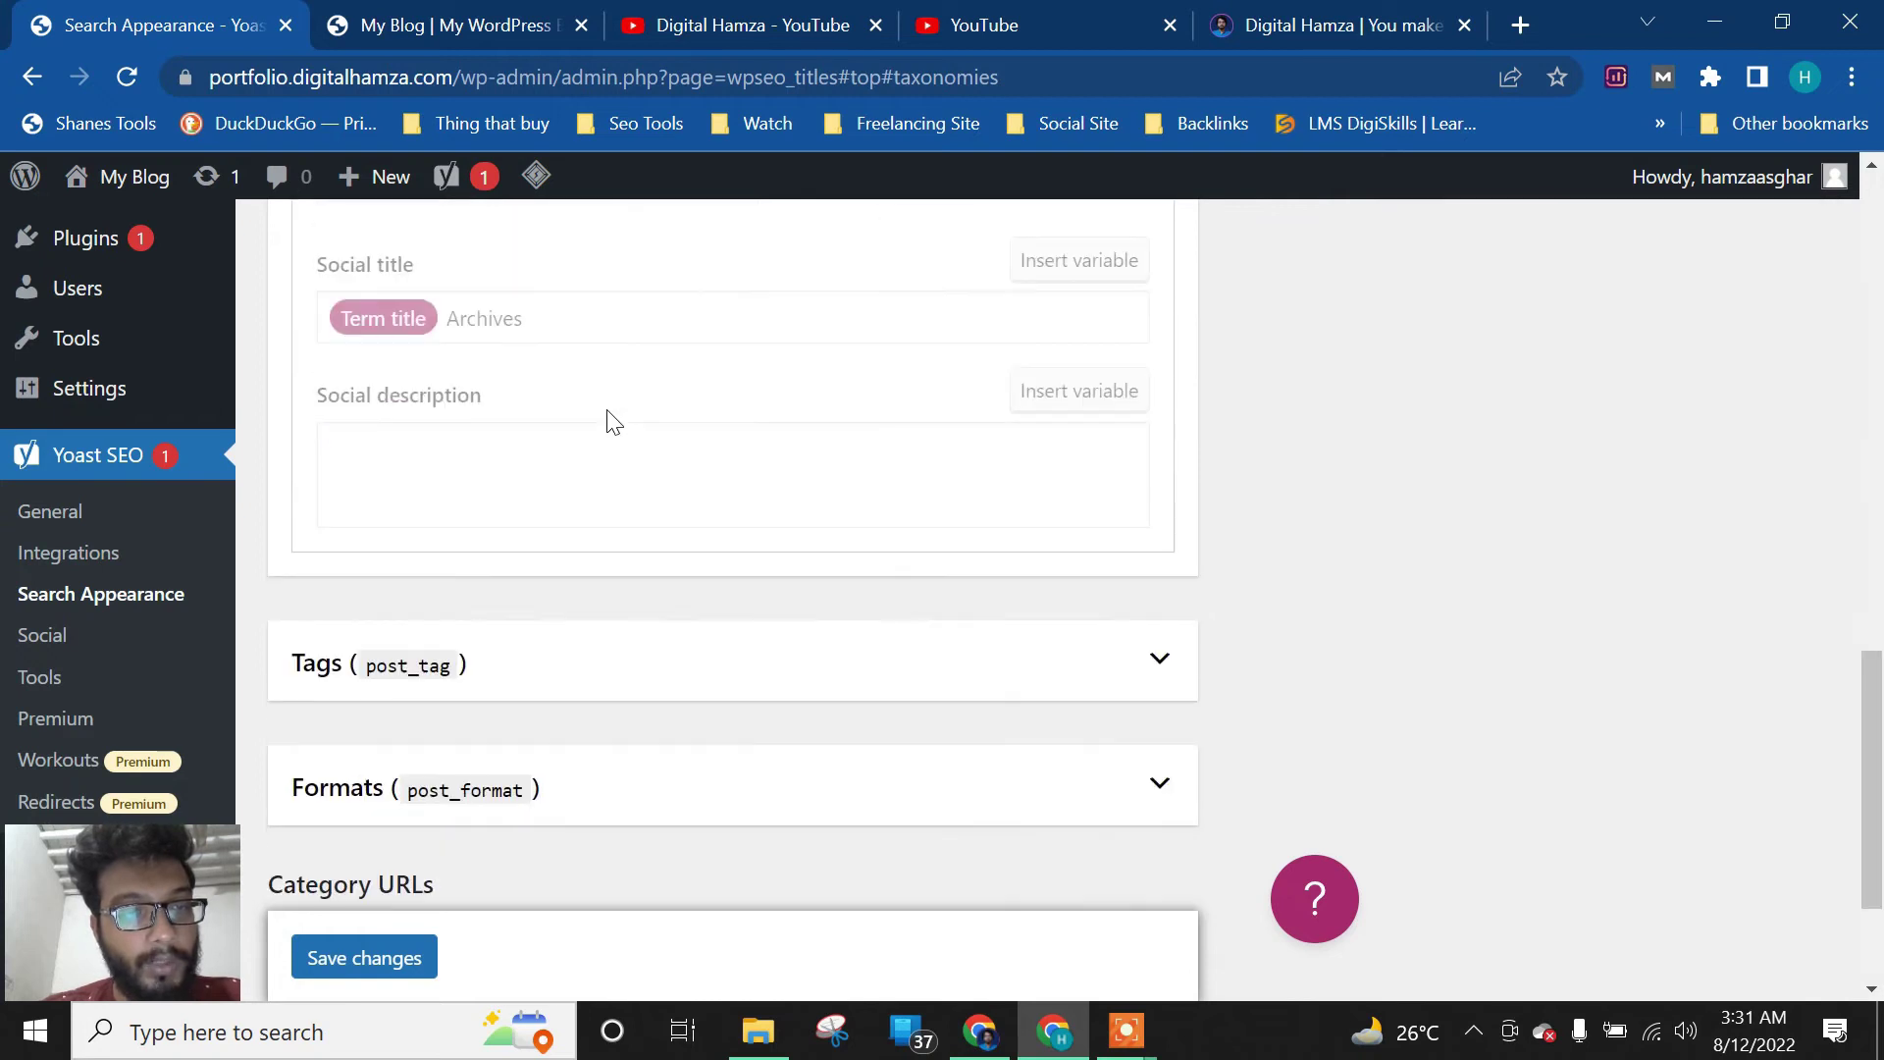
pyautogui.scroll(-2, 611, 420)
pyautogui.click(623, 467)
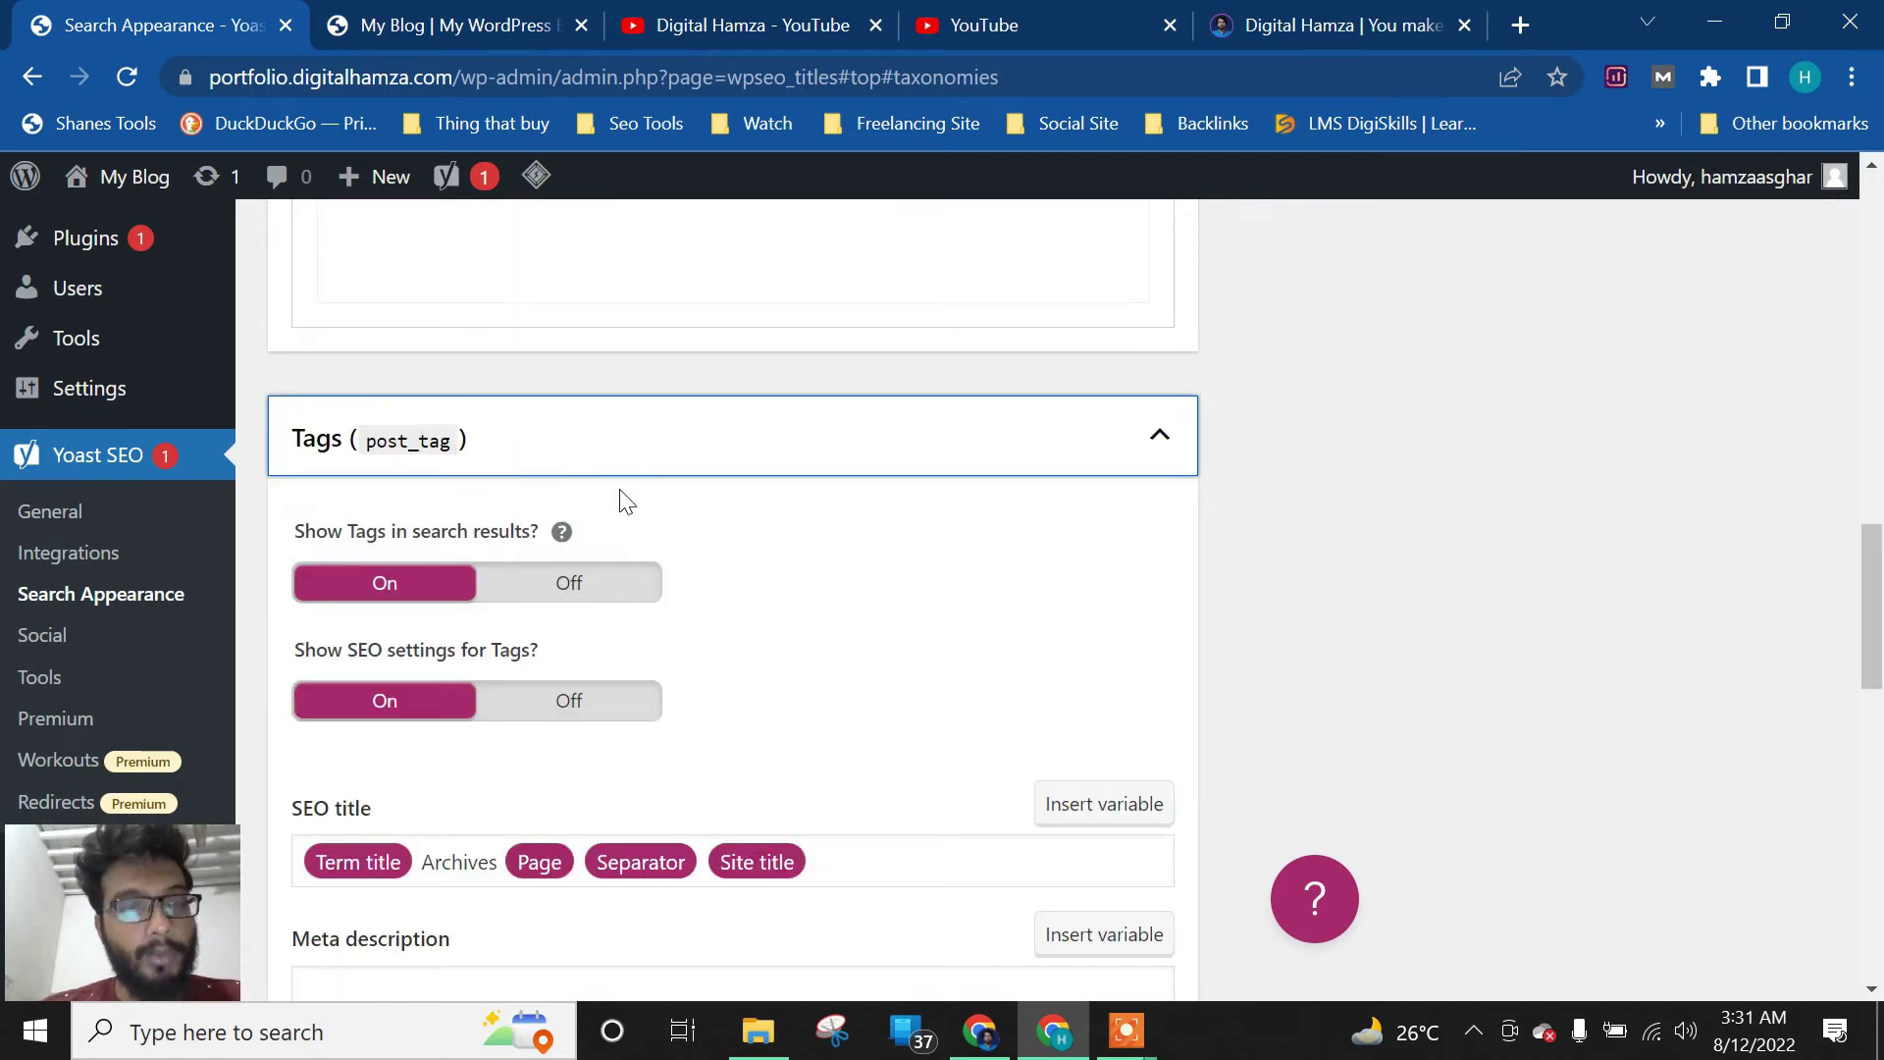
pyautogui.click(567, 583)
pyautogui.click(648, 699)
pyautogui.scroll(-10, 647, 700)
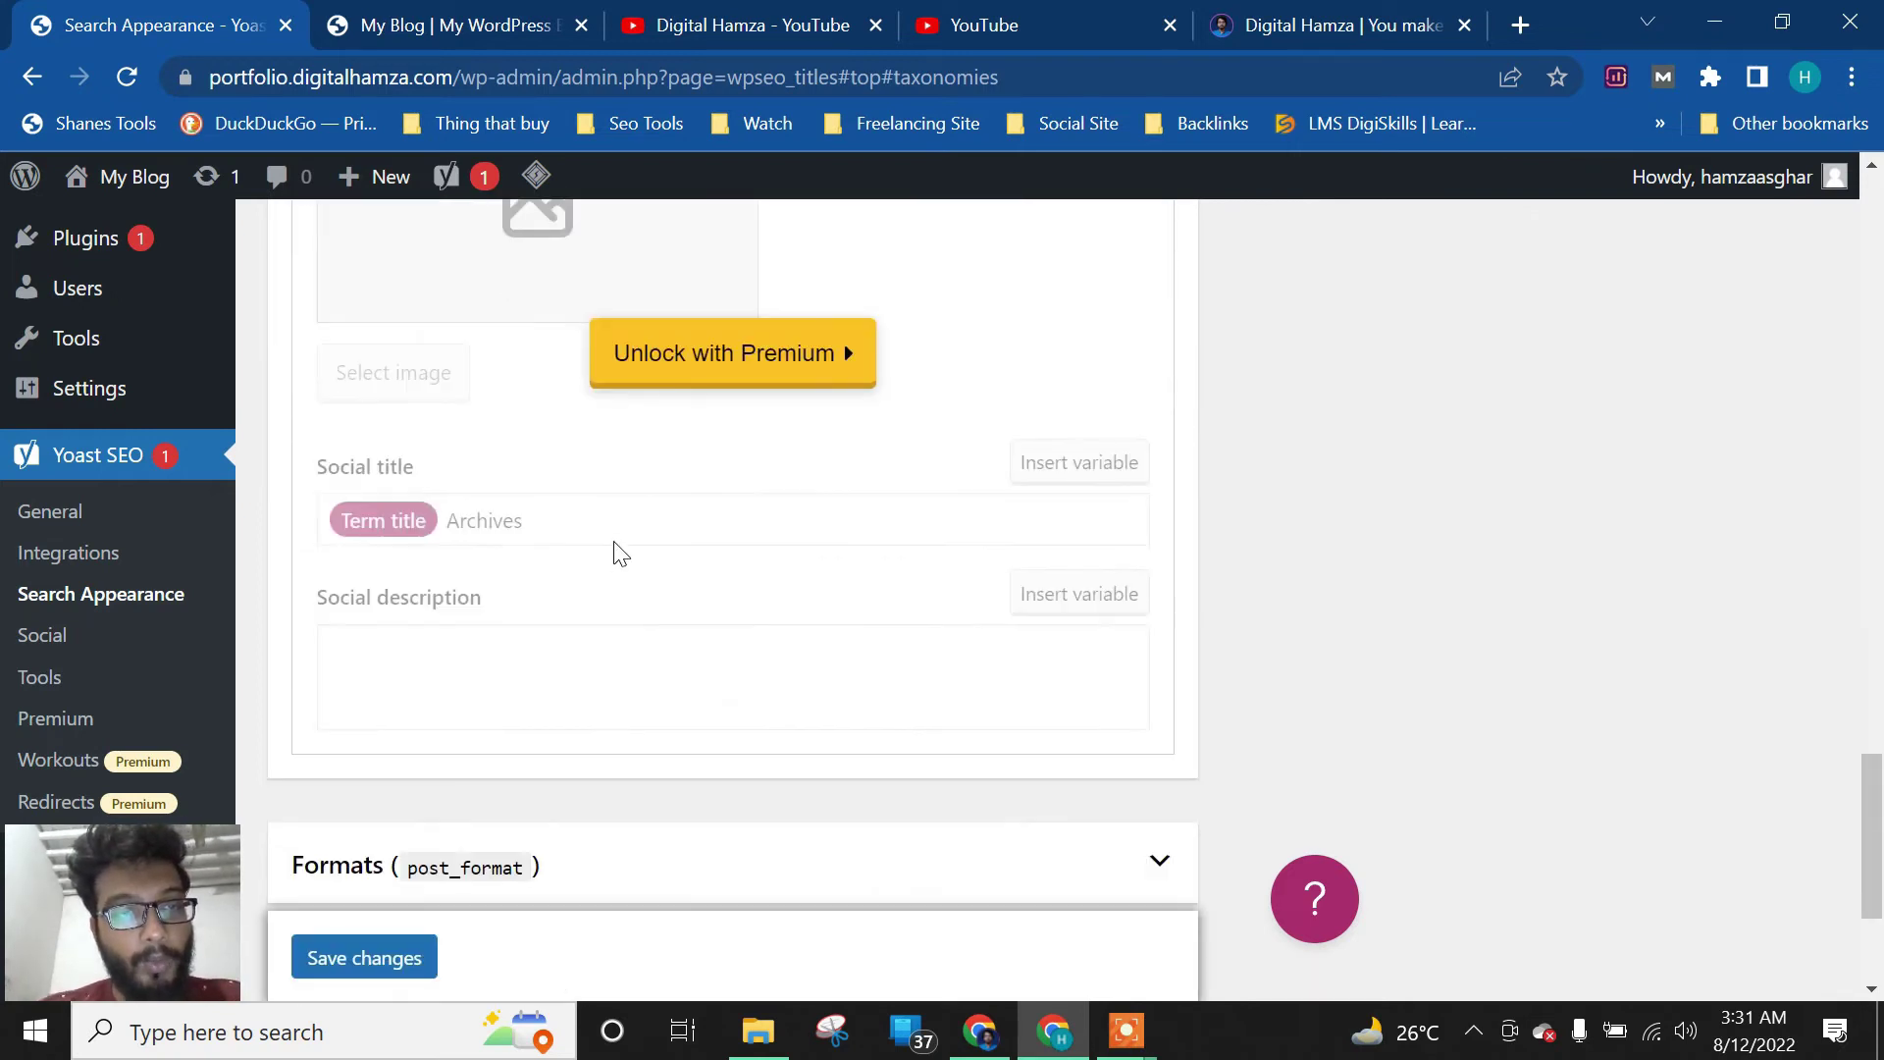
pyautogui.click(598, 579)
pyautogui.click(589, 707)
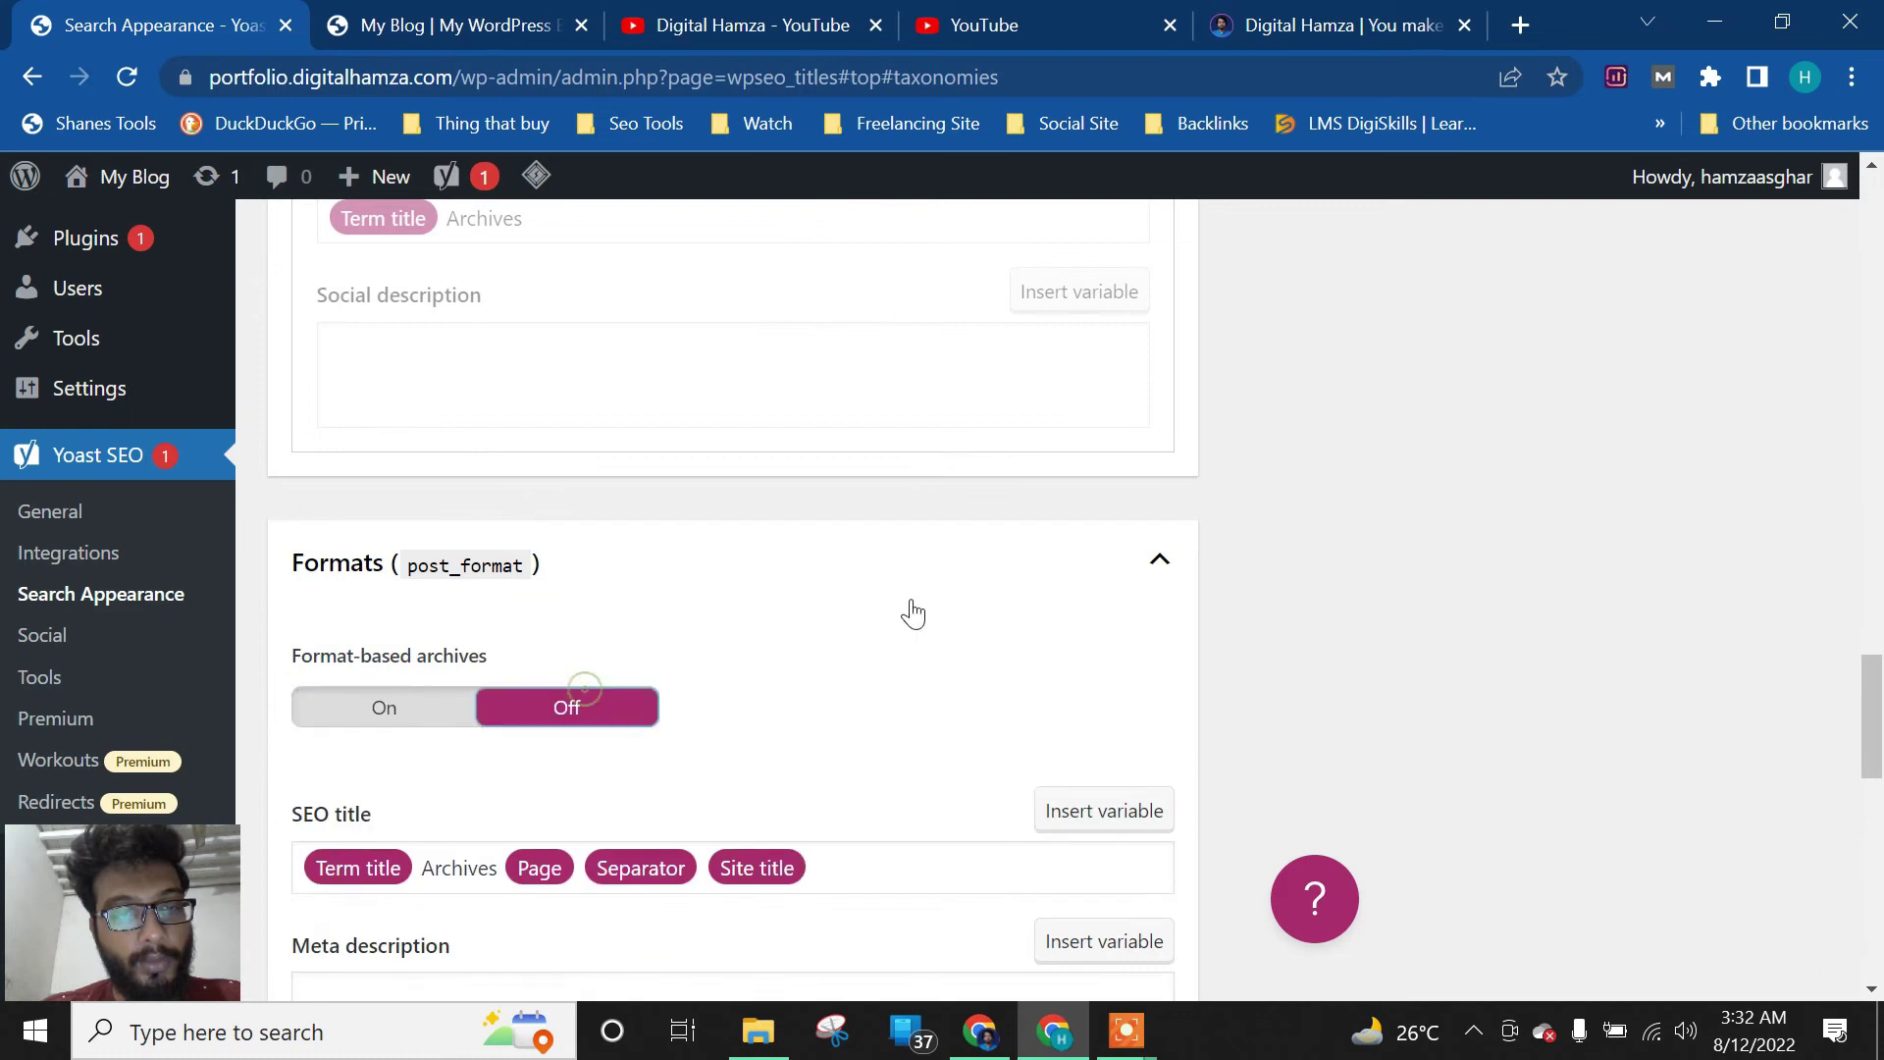
# Keep the categories prefix in the Category URLs setting and save the taxonomy changes
pyautogui.scroll(-4, 662, 726)
pyautogui.scroll(-8, 666, 726)
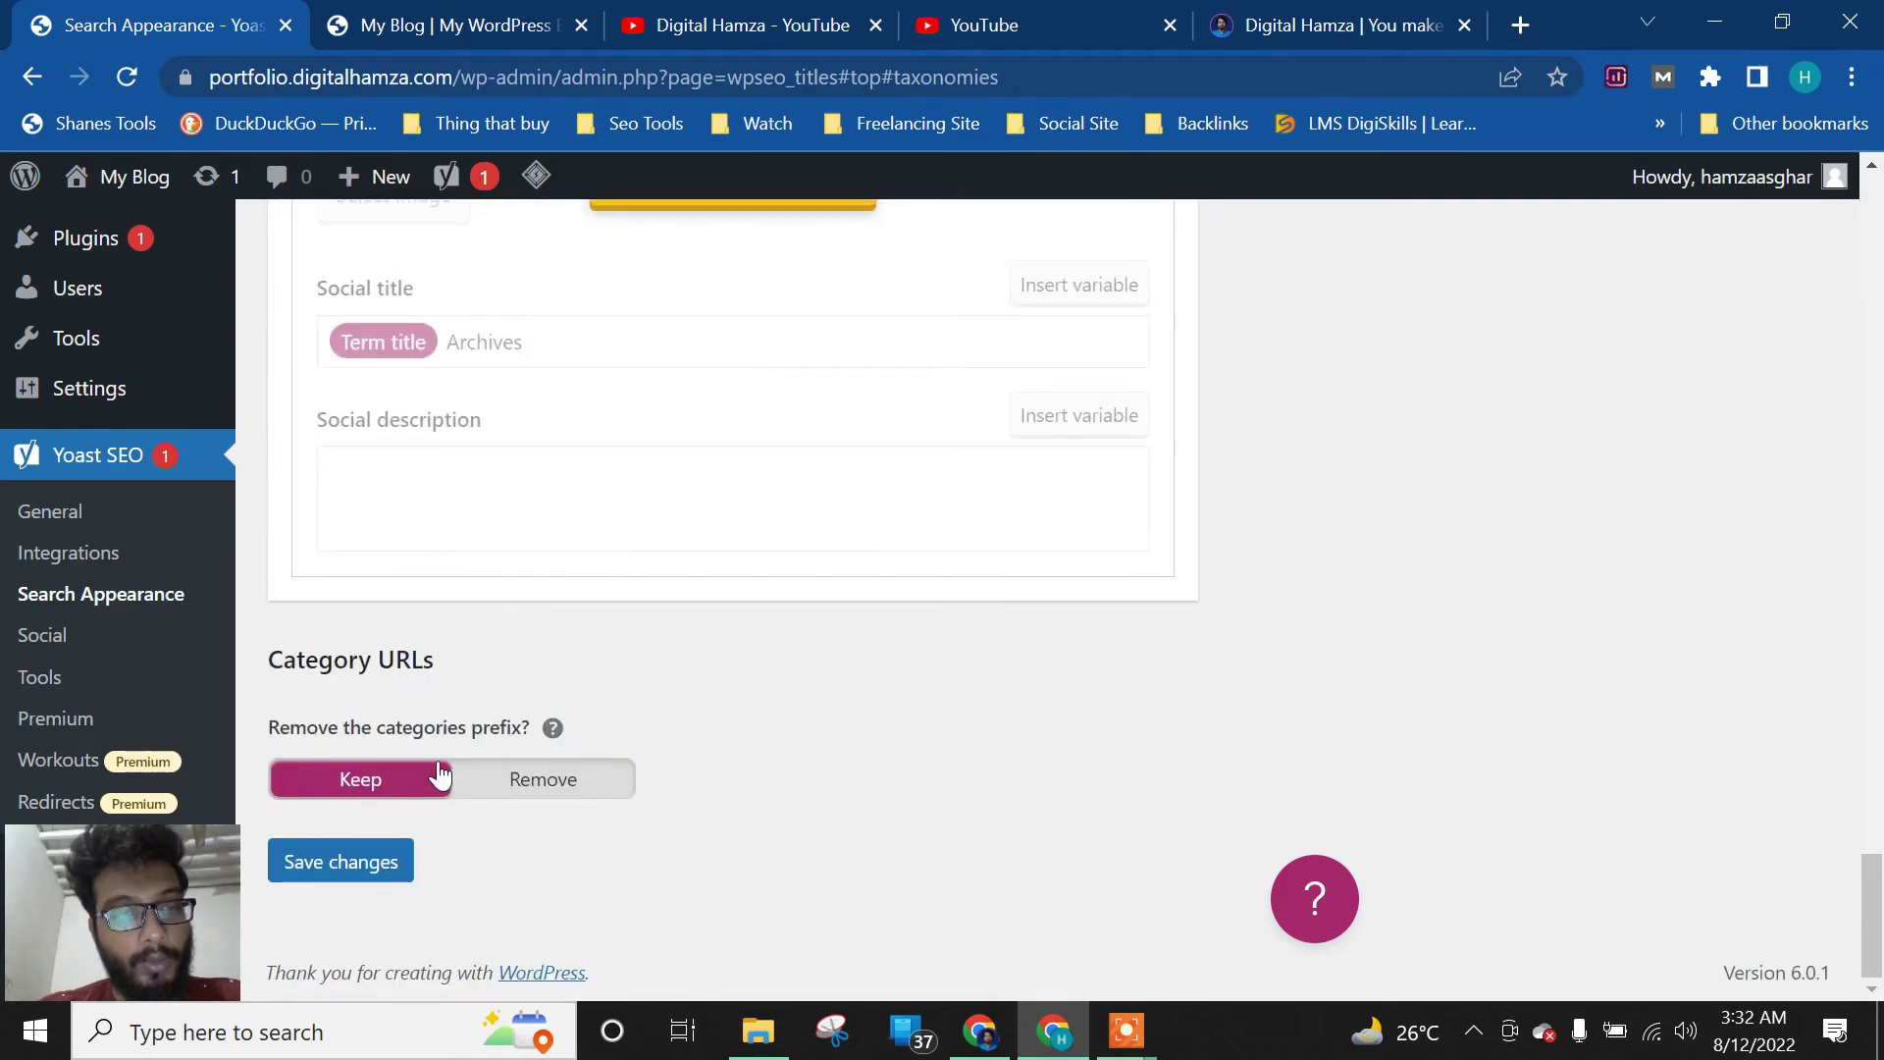
pyautogui.moveTo(269, 718); pyautogui.dragTo(555, 791)
pyautogui.click(553, 782)
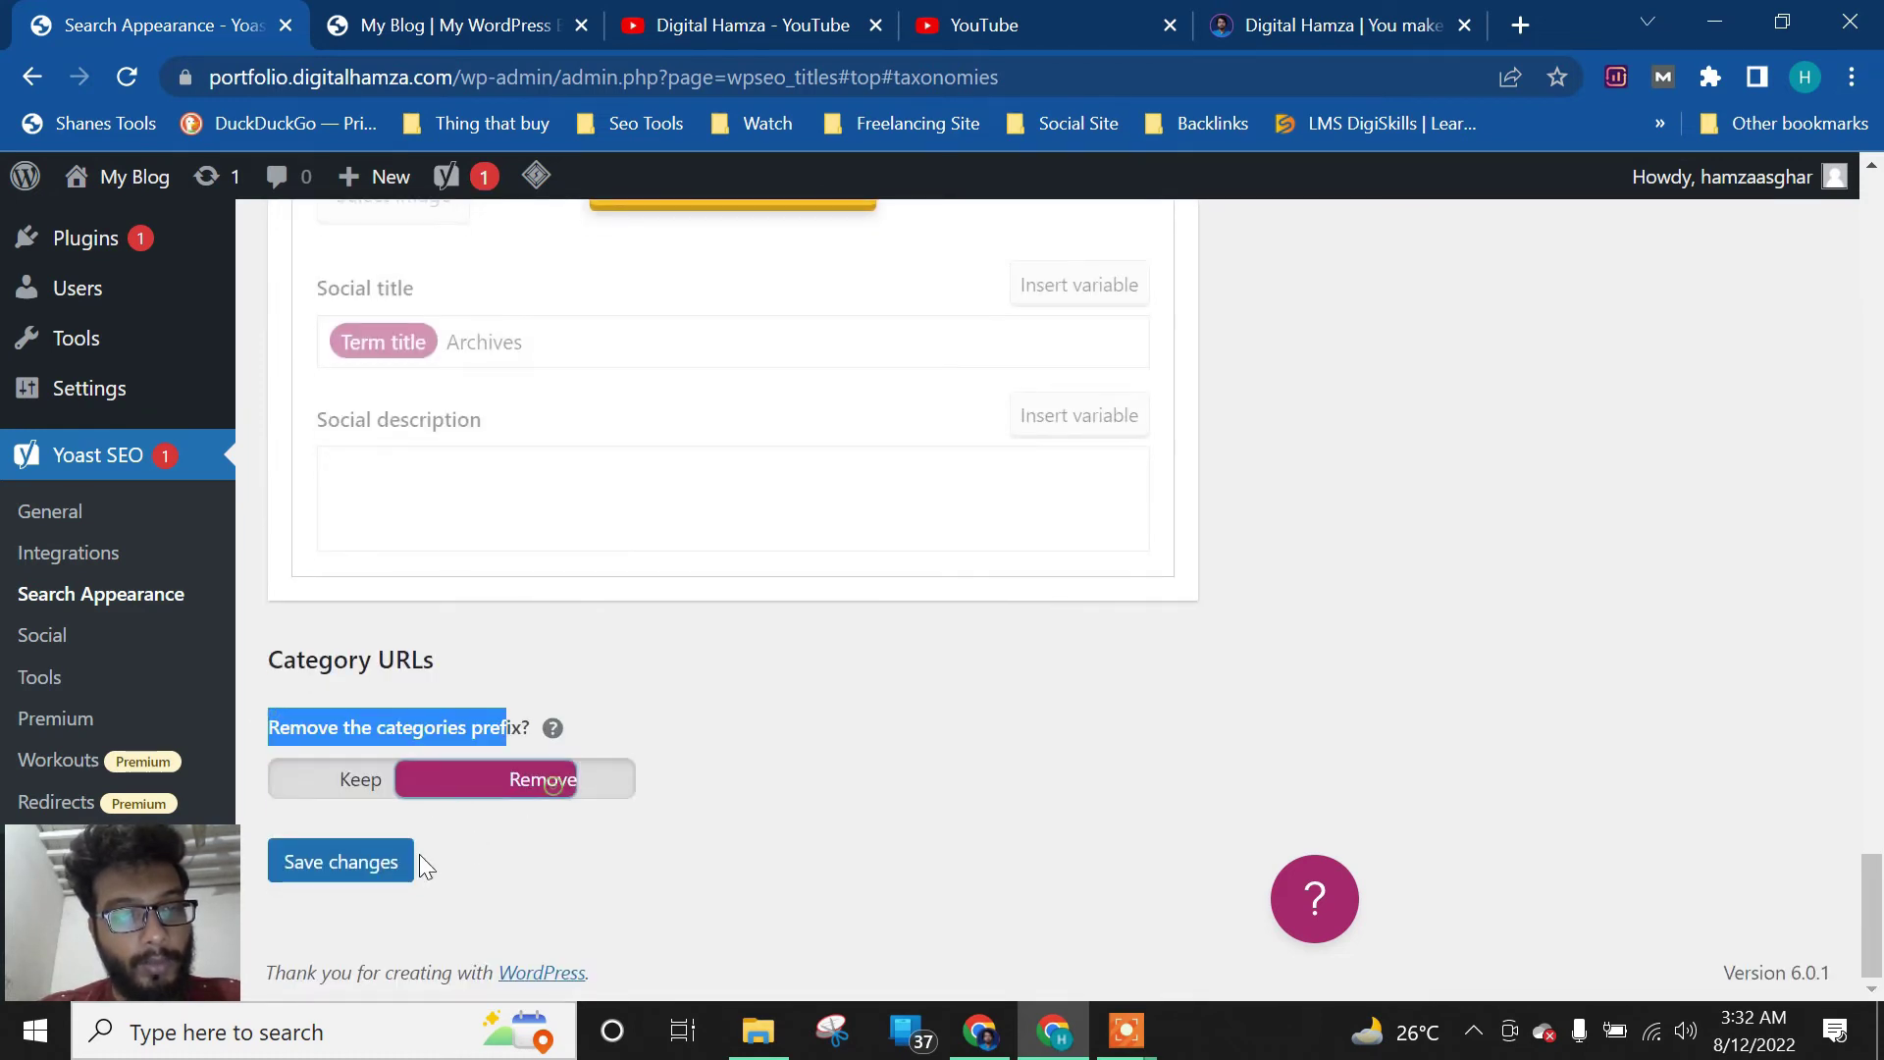
pyautogui.click(365, 785)
pyautogui.click(381, 881)
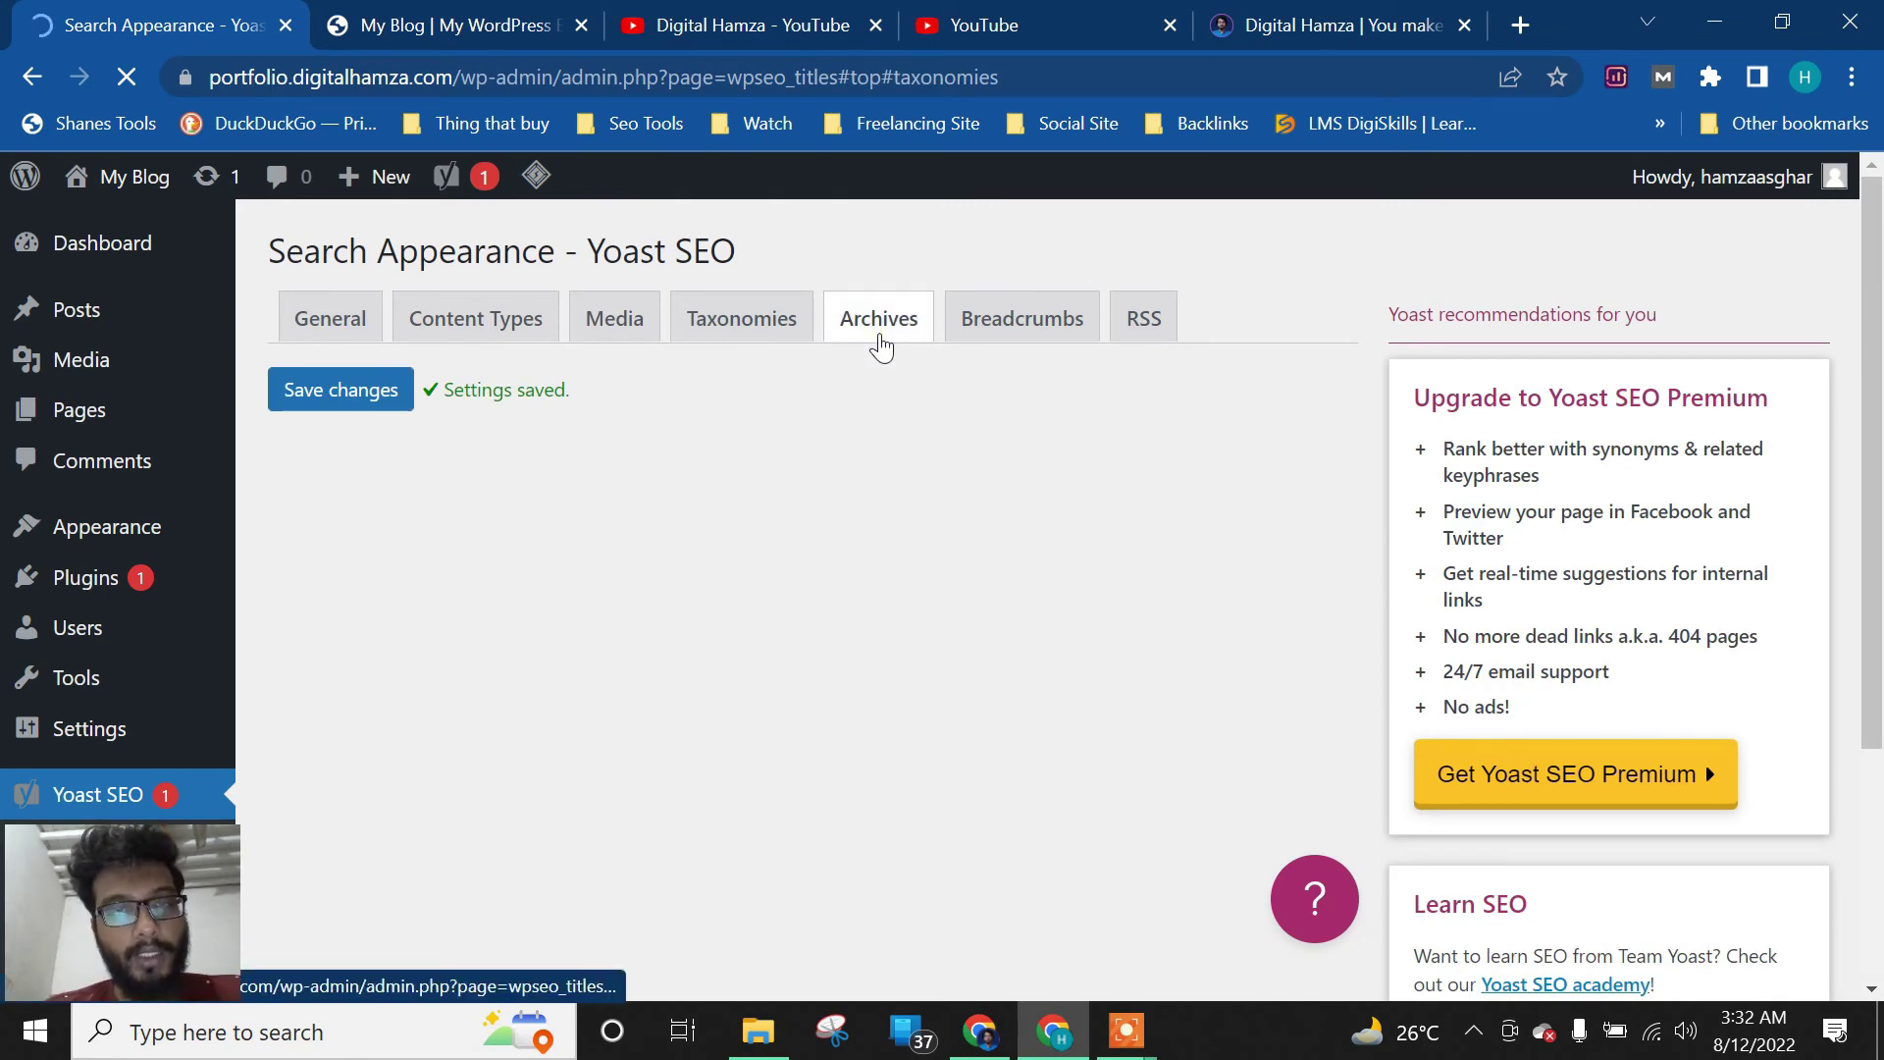
# Review the author archives options in the Search Appearance Archives settings and turn author archives off
pyautogui.click(868, 523)
pyautogui.scroll(-3, 839, 631)
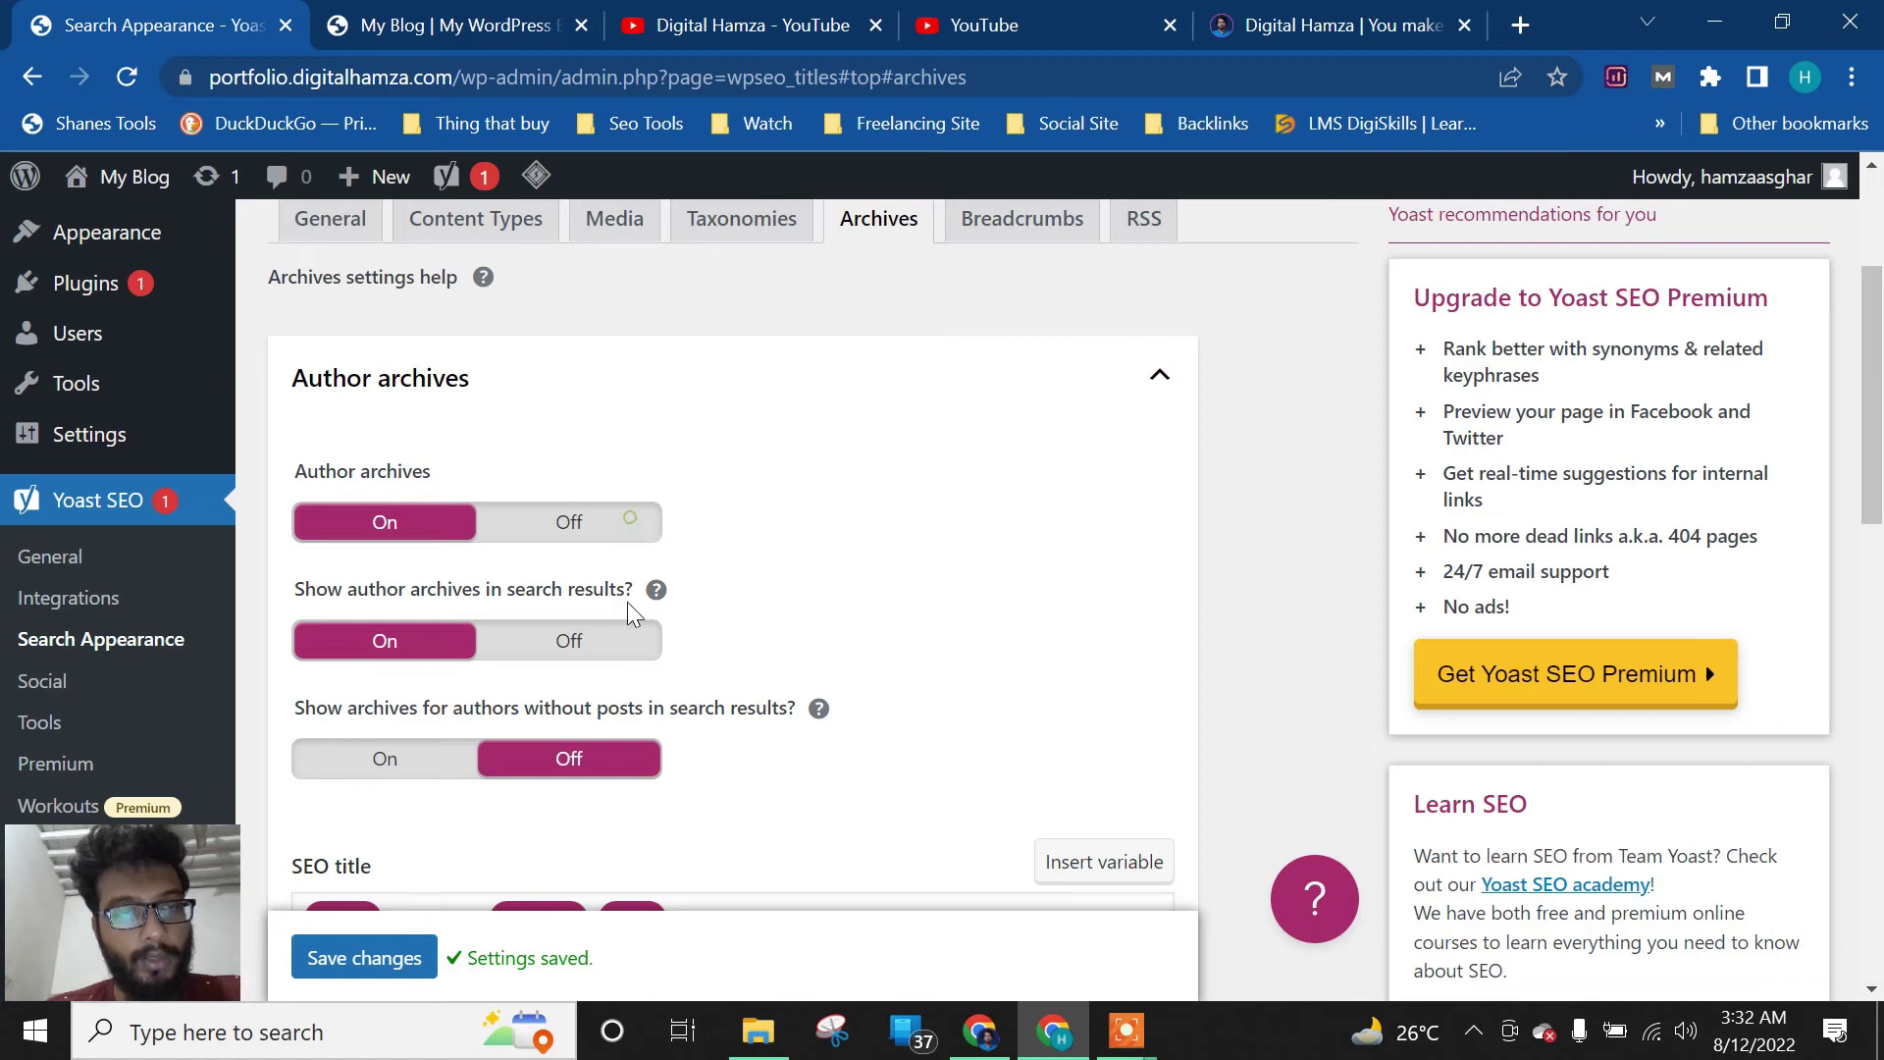
pyautogui.click(628, 522)
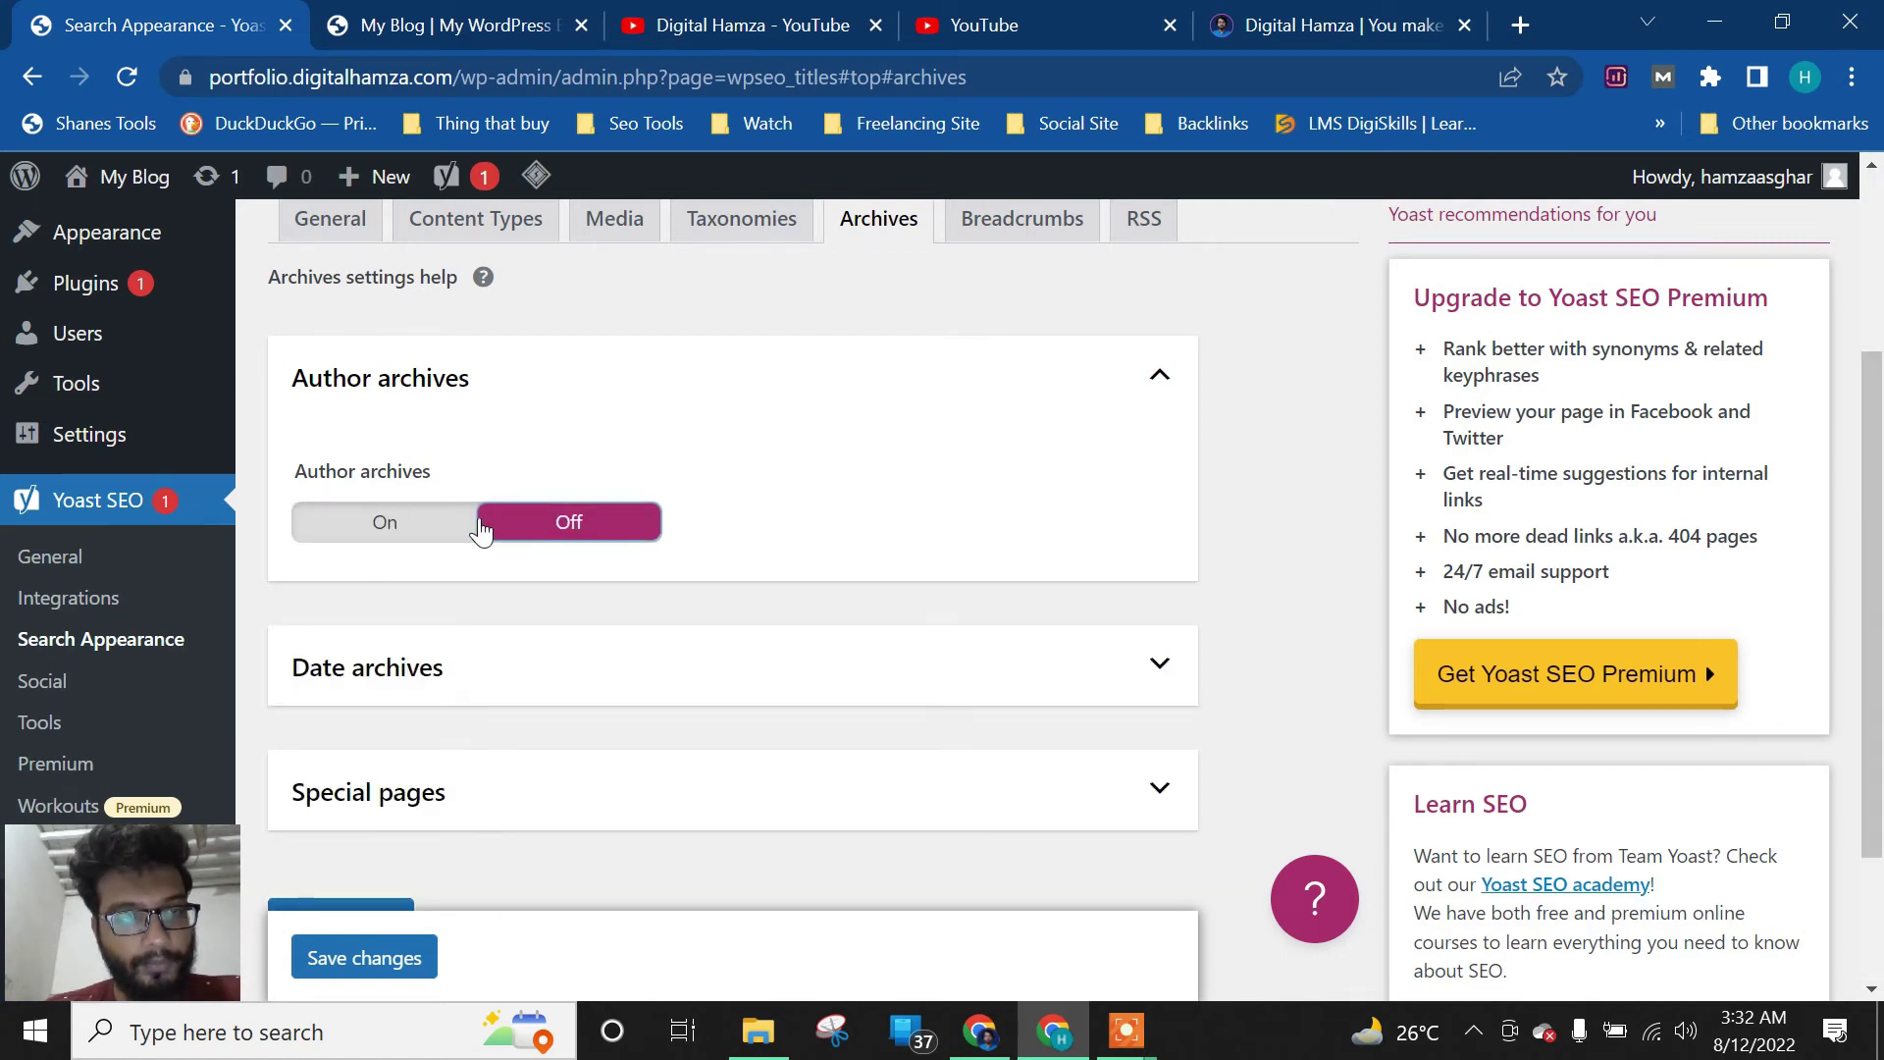
pyautogui.click(462, 535)
pyautogui.scroll(-1, 655, 545)
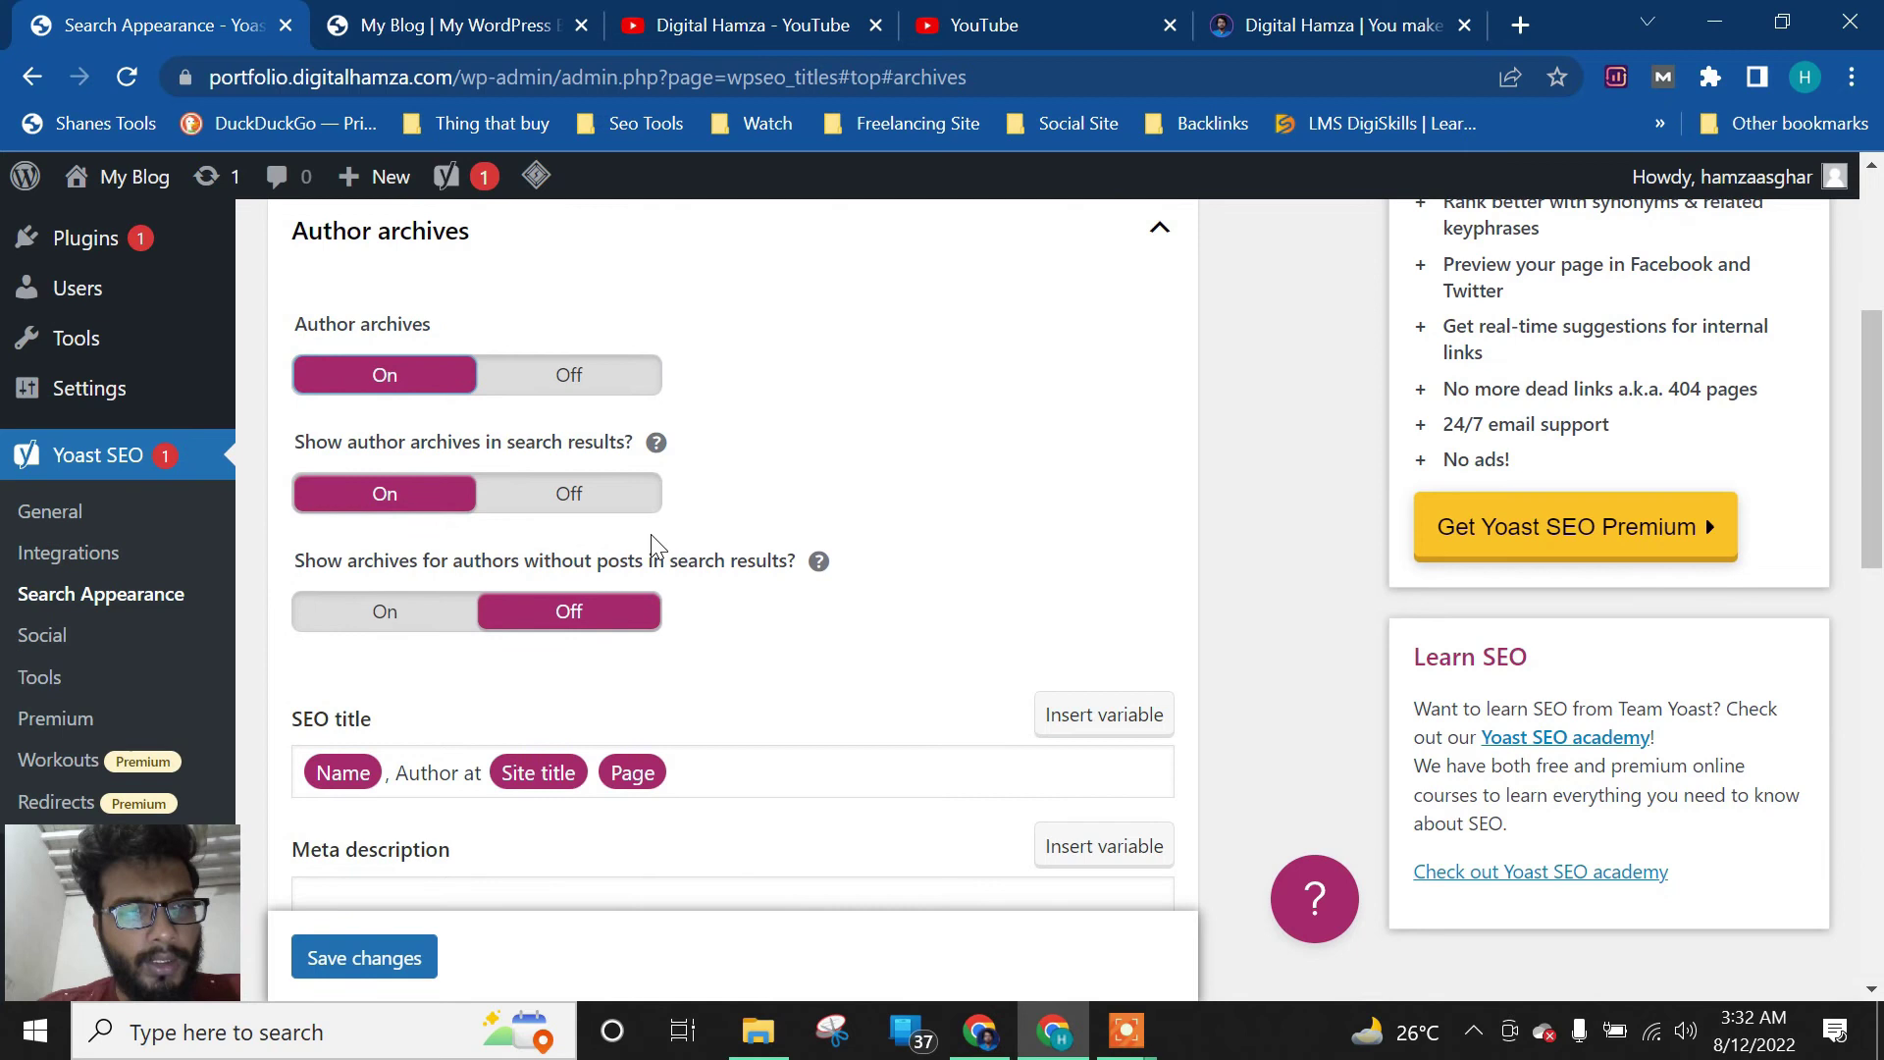
pyautogui.moveTo(286, 441); pyautogui.dragTo(577, 441)
pyautogui.click(862, 408)
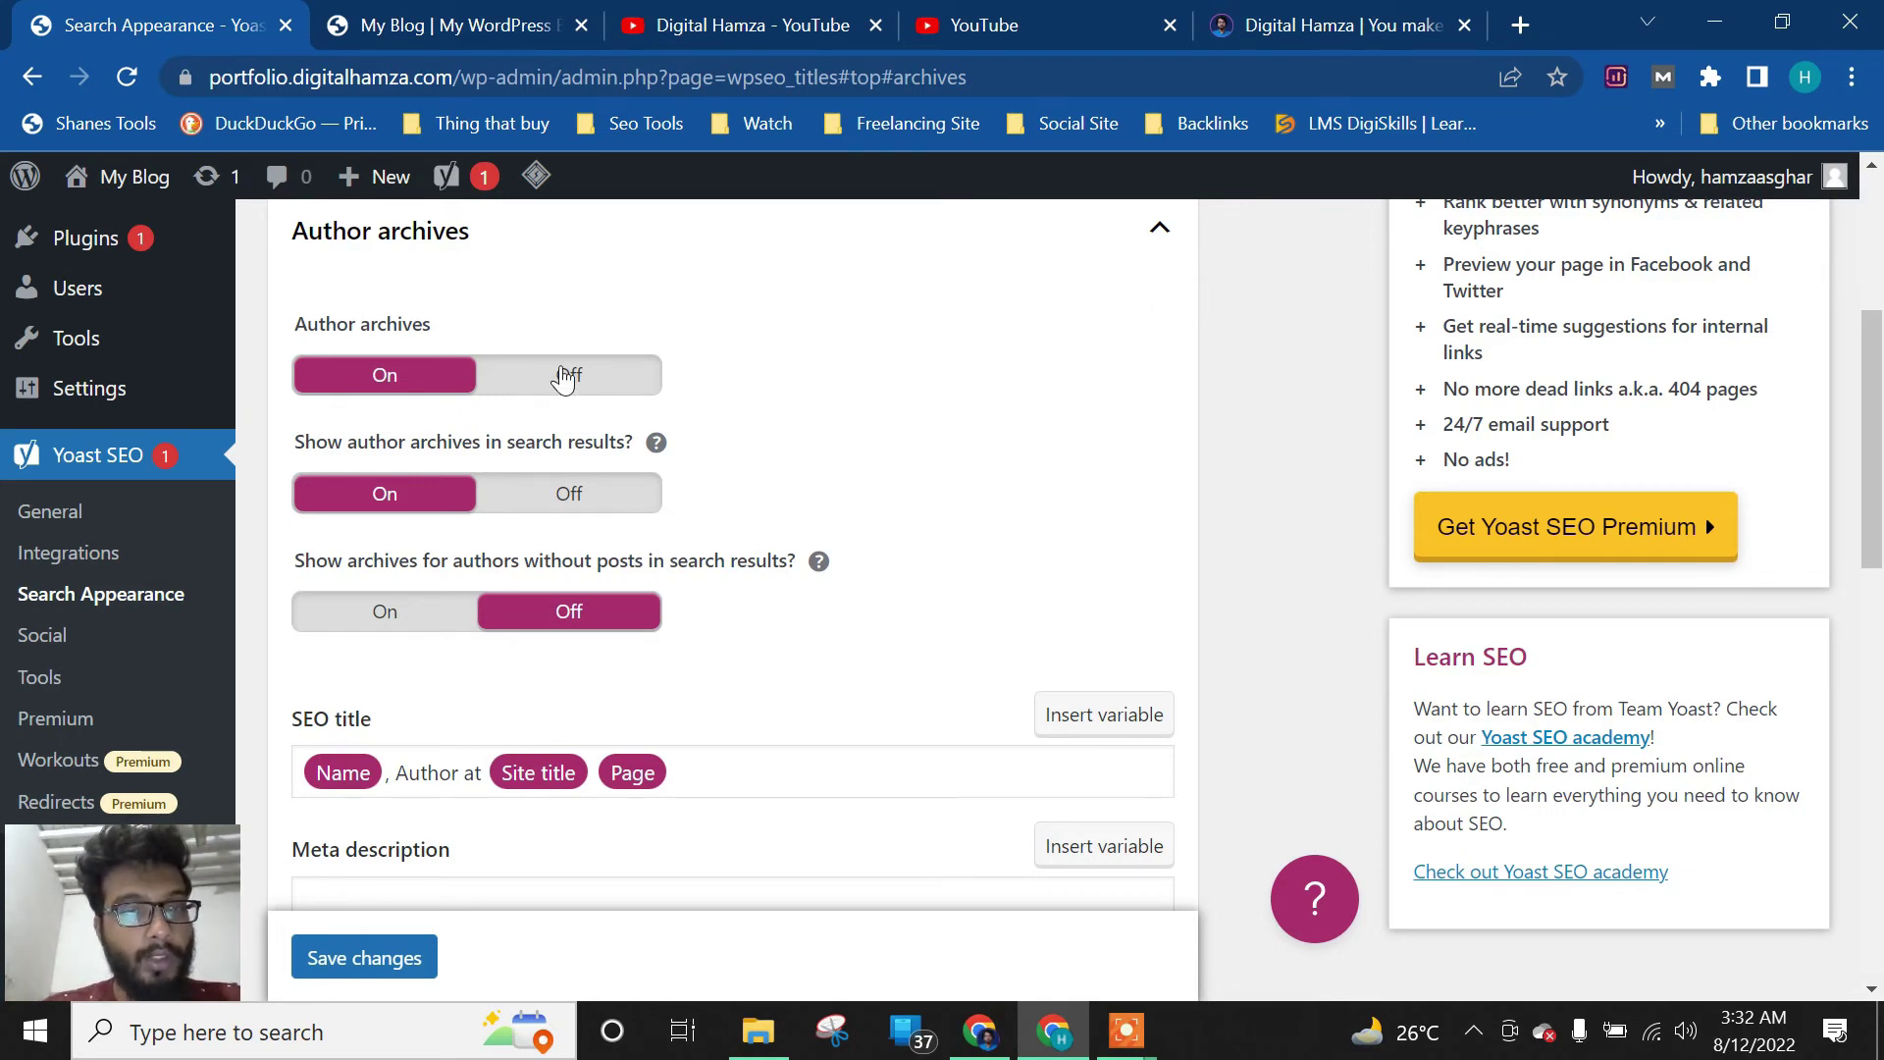
pyautogui.click(569, 375)
# Turn off date archives, leave Special pages at its defaults, and save the Archives changes
pyautogui.scroll(-1, 662, 442)
pyautogui.click(659, 457)
pyautogui.scroll(-2, 511, 422)
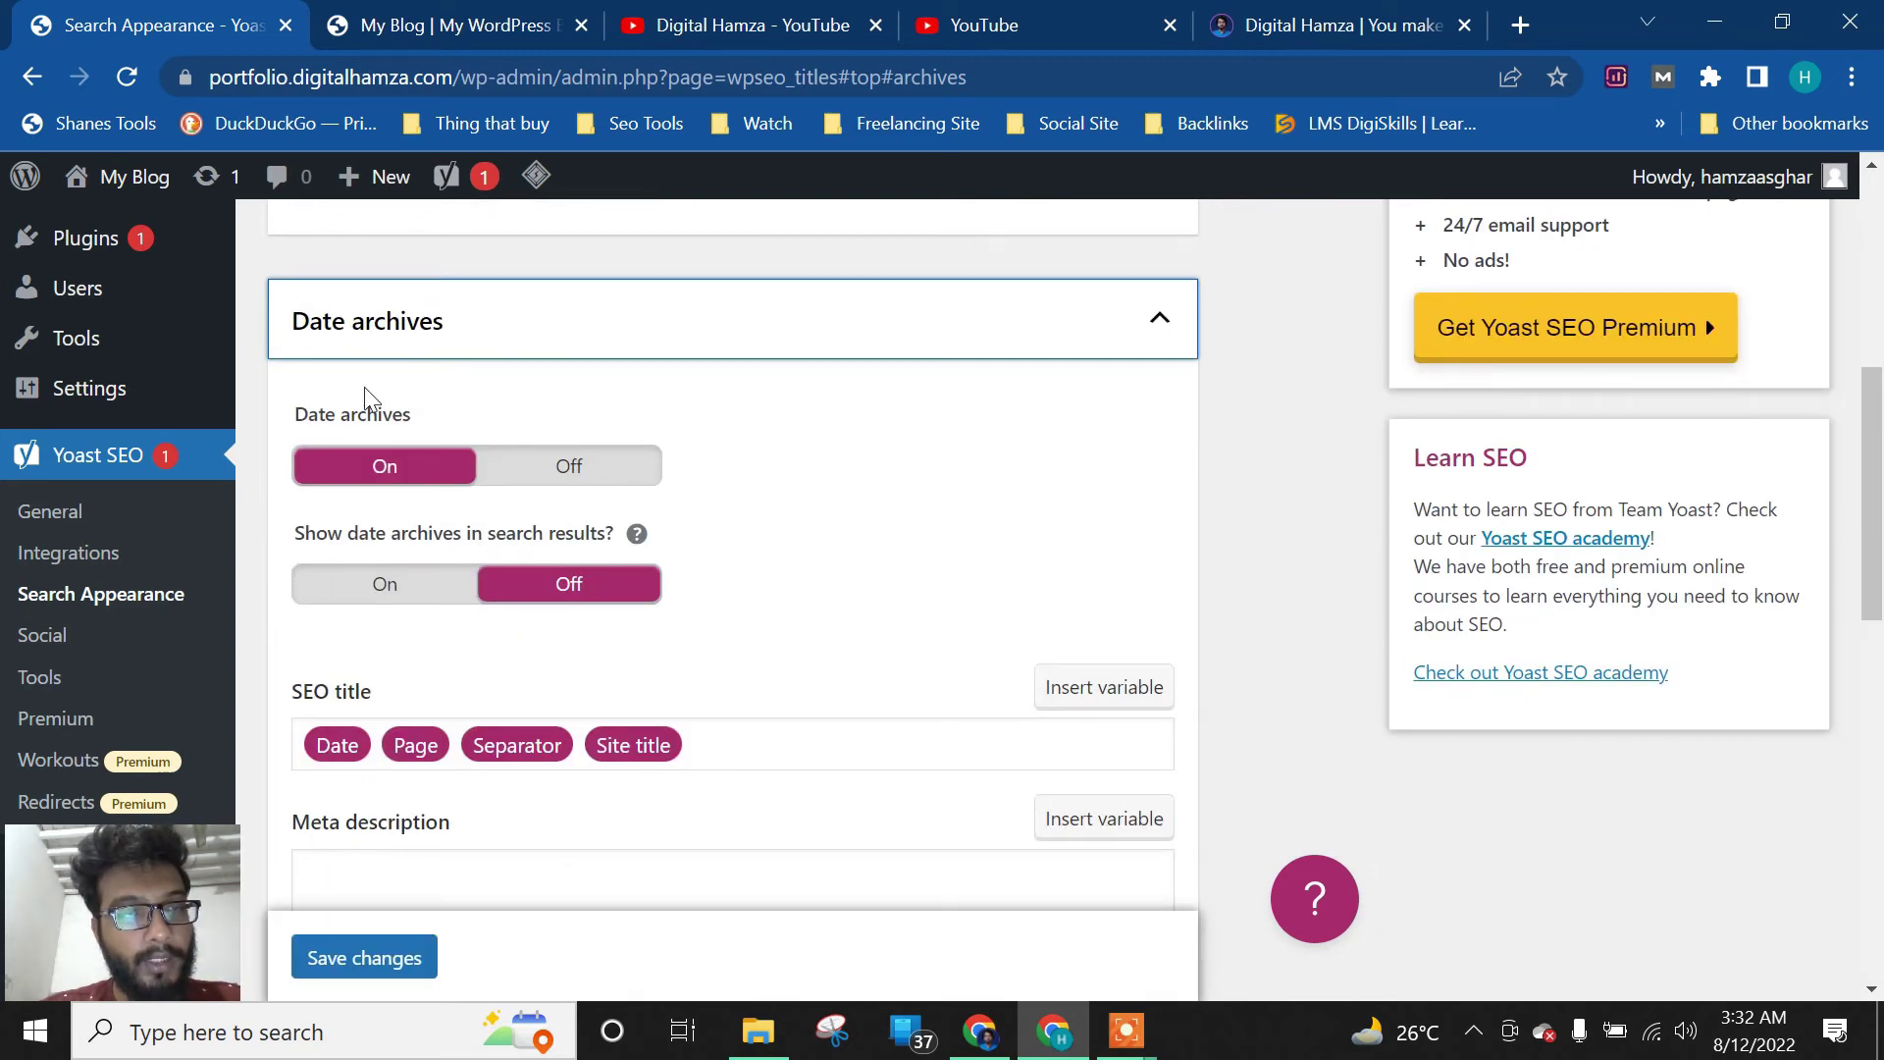
pyautogui.click(505, 478)
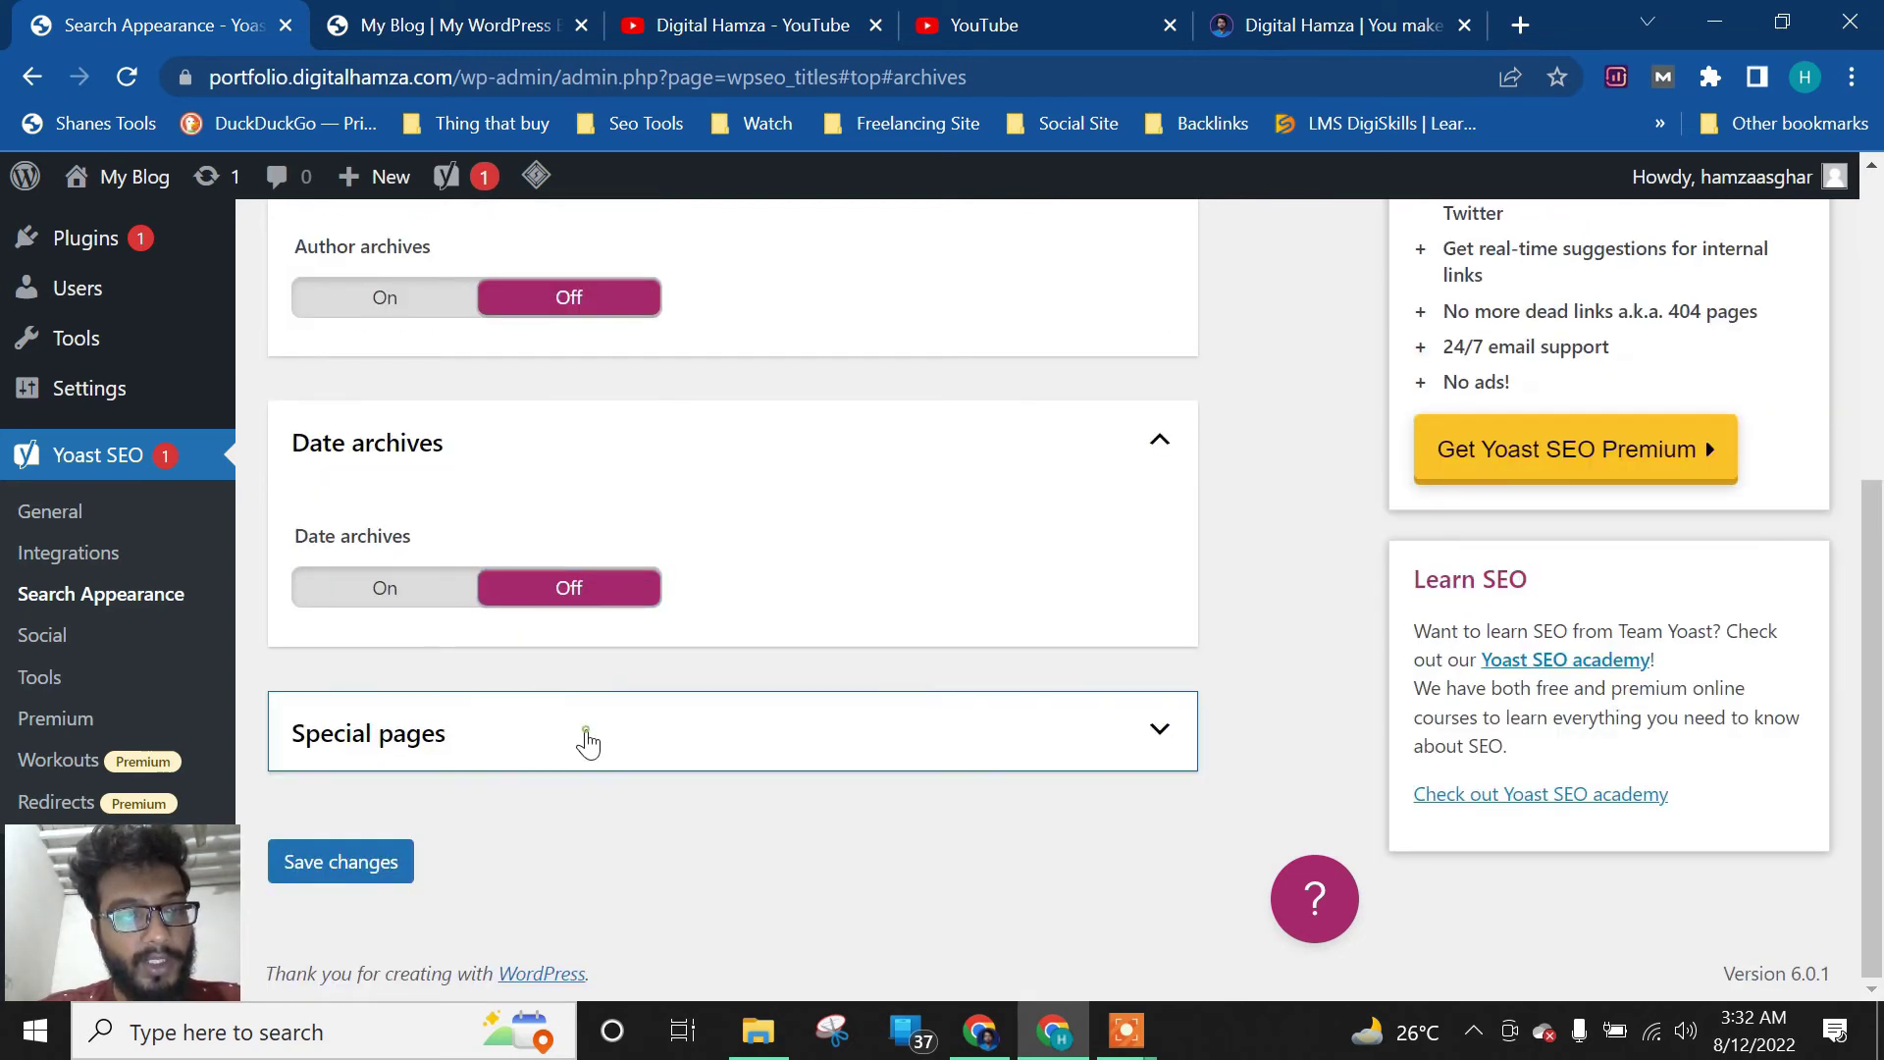
pyautogui.click(584, 737)
pyautogui.scroll(-3, 589, 726)
pyautogui.click(359, 840)
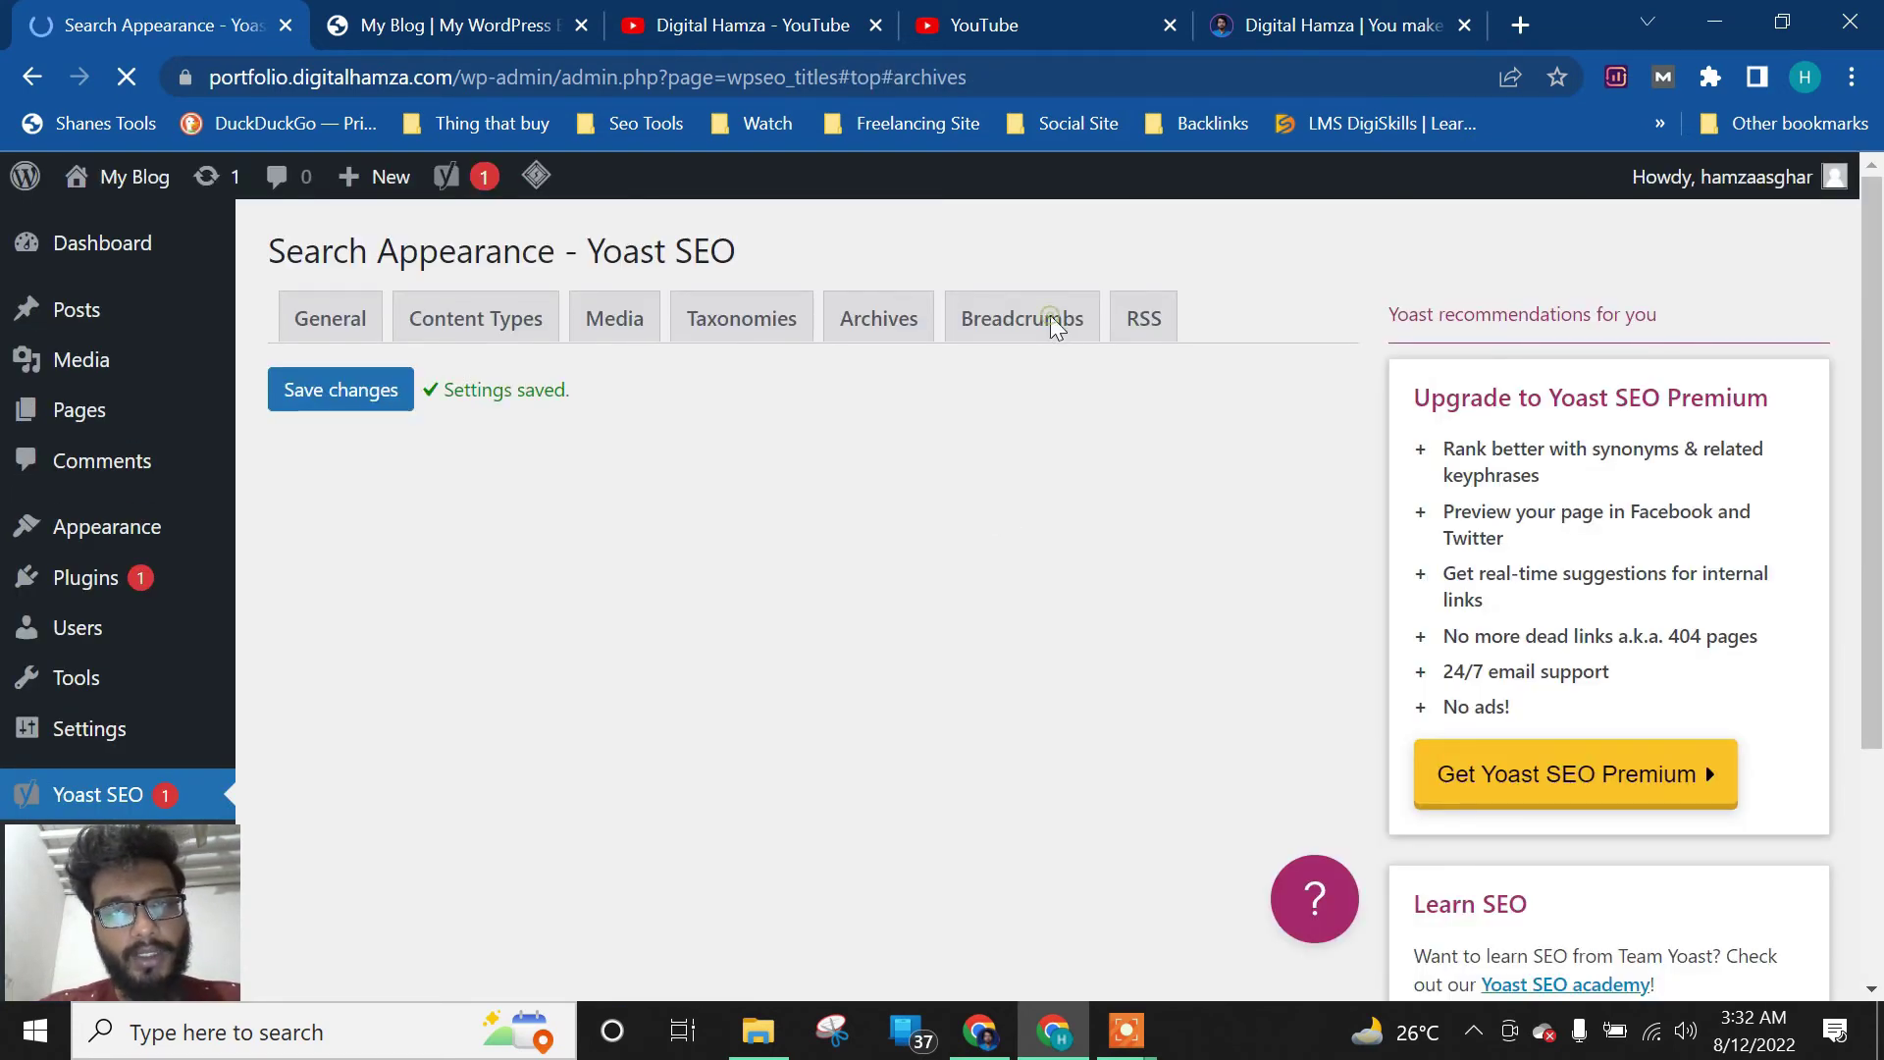
pyautogui.scroll(-10, 589, 455)
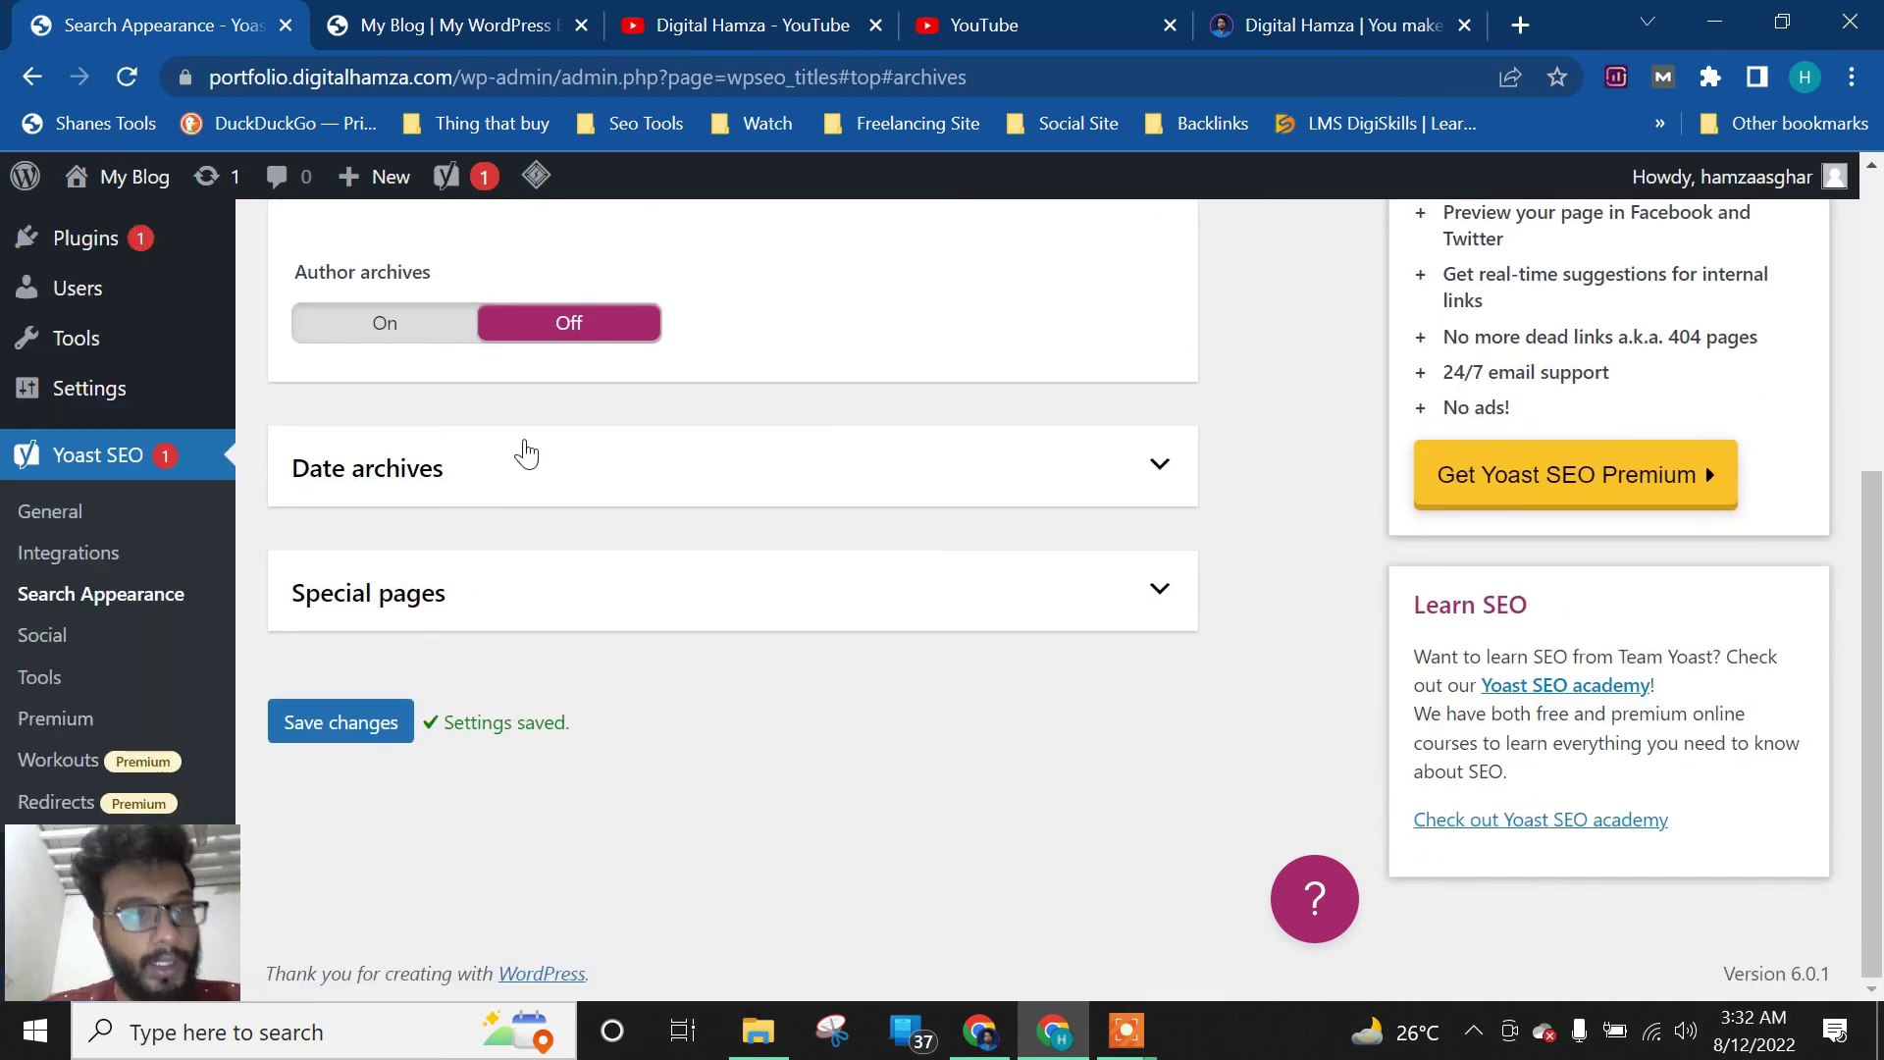
# Look over Yoast SEO's Social accounts page and its built-in Tools, including the file and bulk editors
pyautogui.click(53, 640)
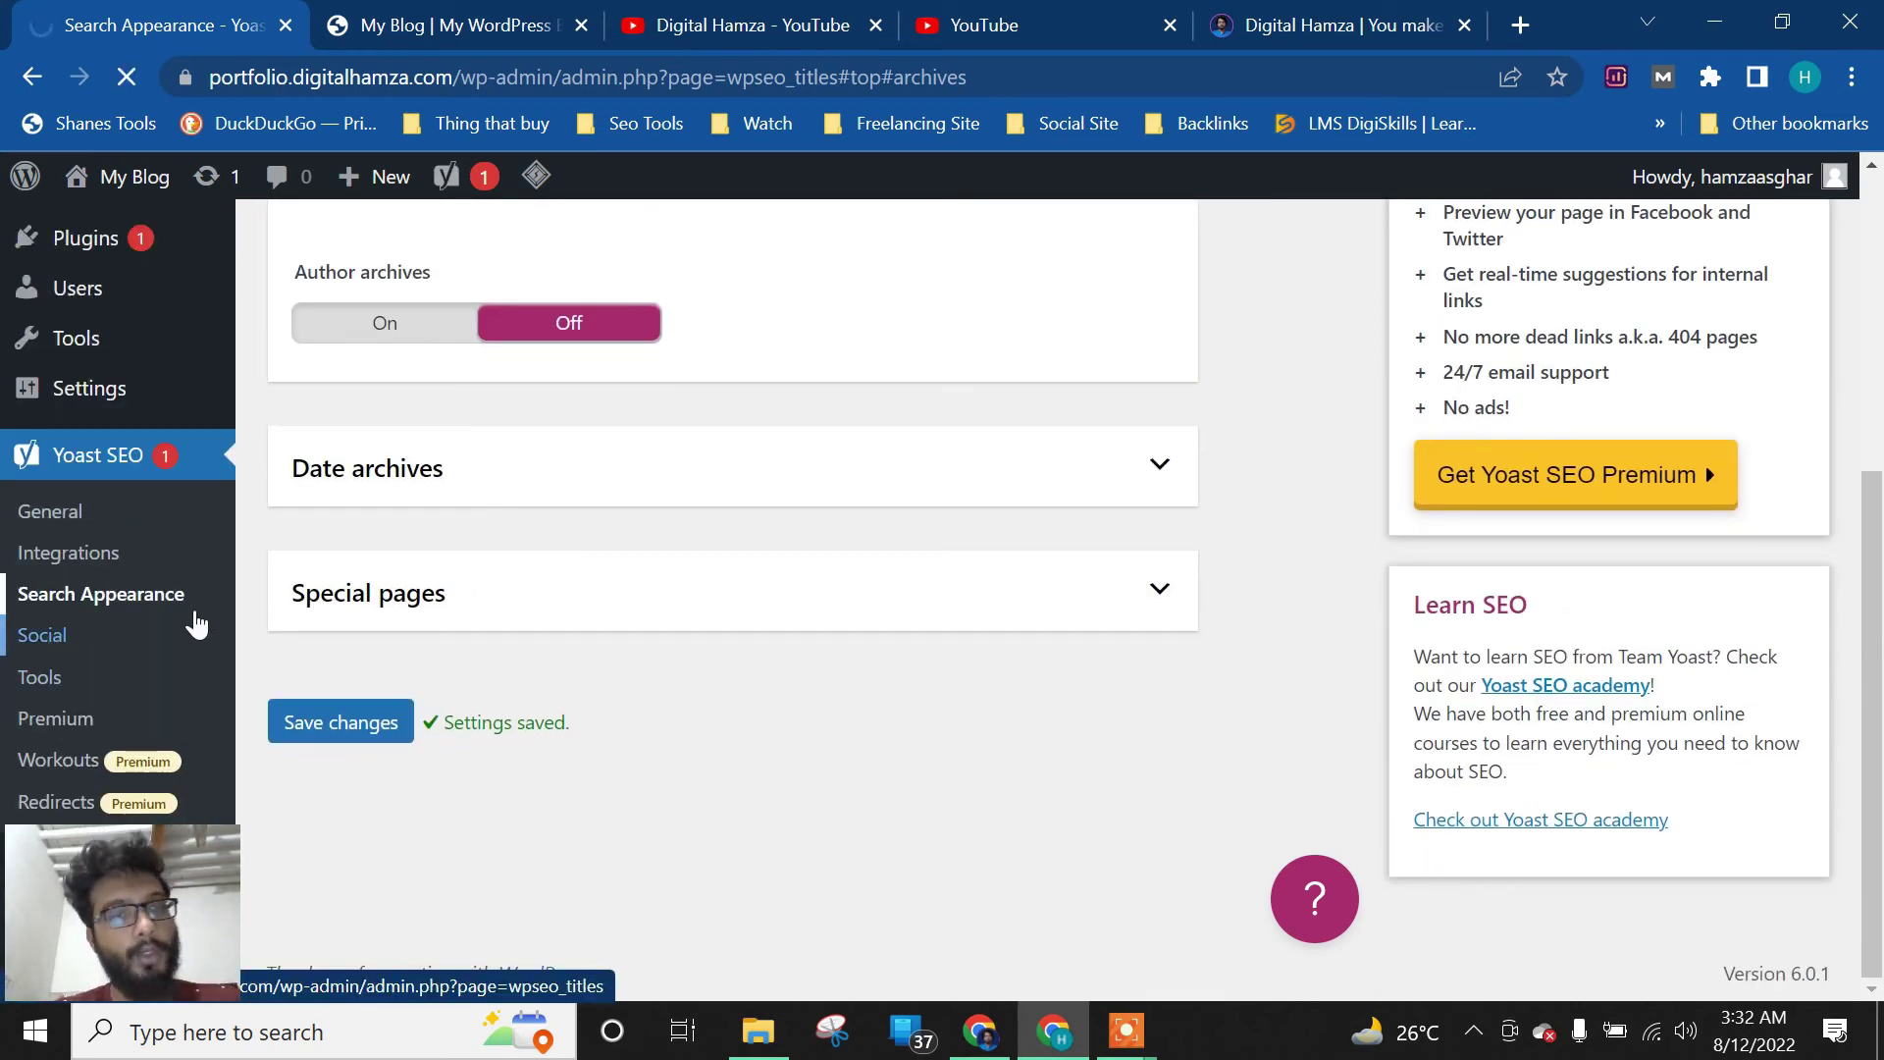
pyautogui.scroll(-2, 211, 745)
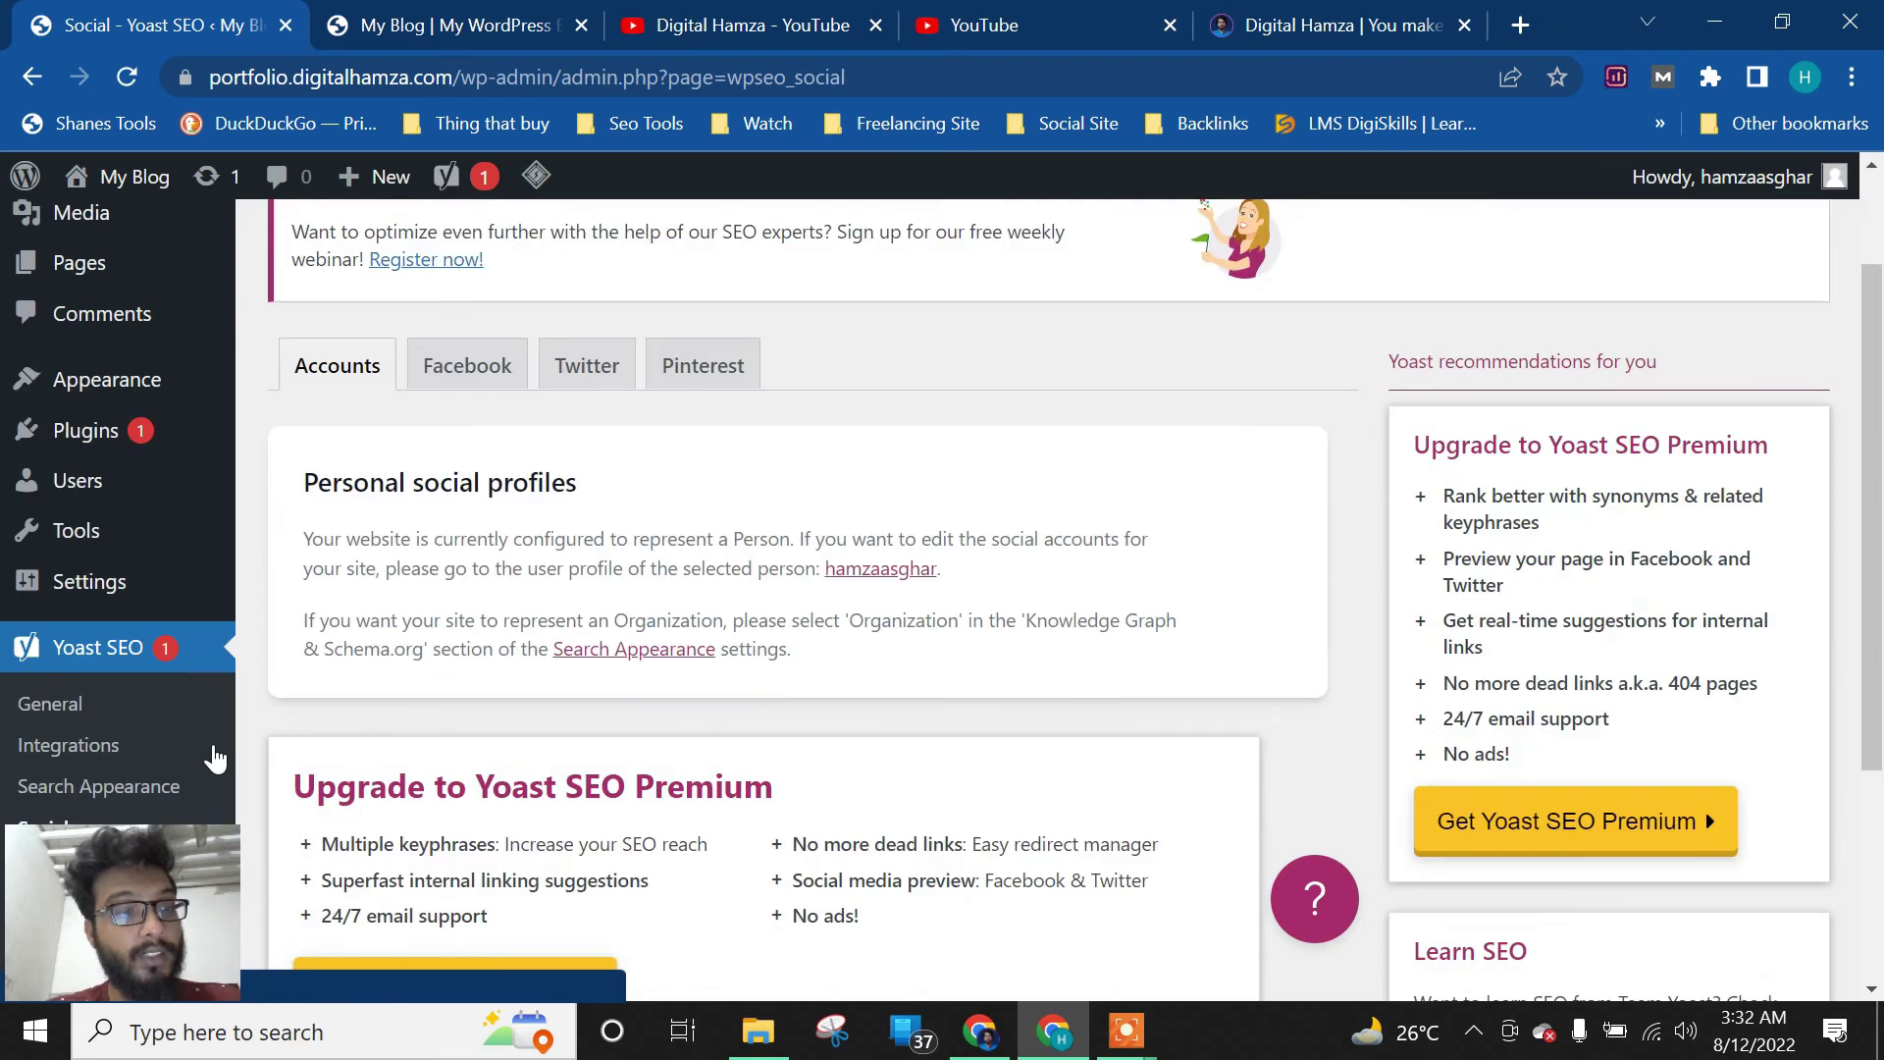
pyautogui.scroll(-3, 214, 755)
pyautogui.click(39, 677)
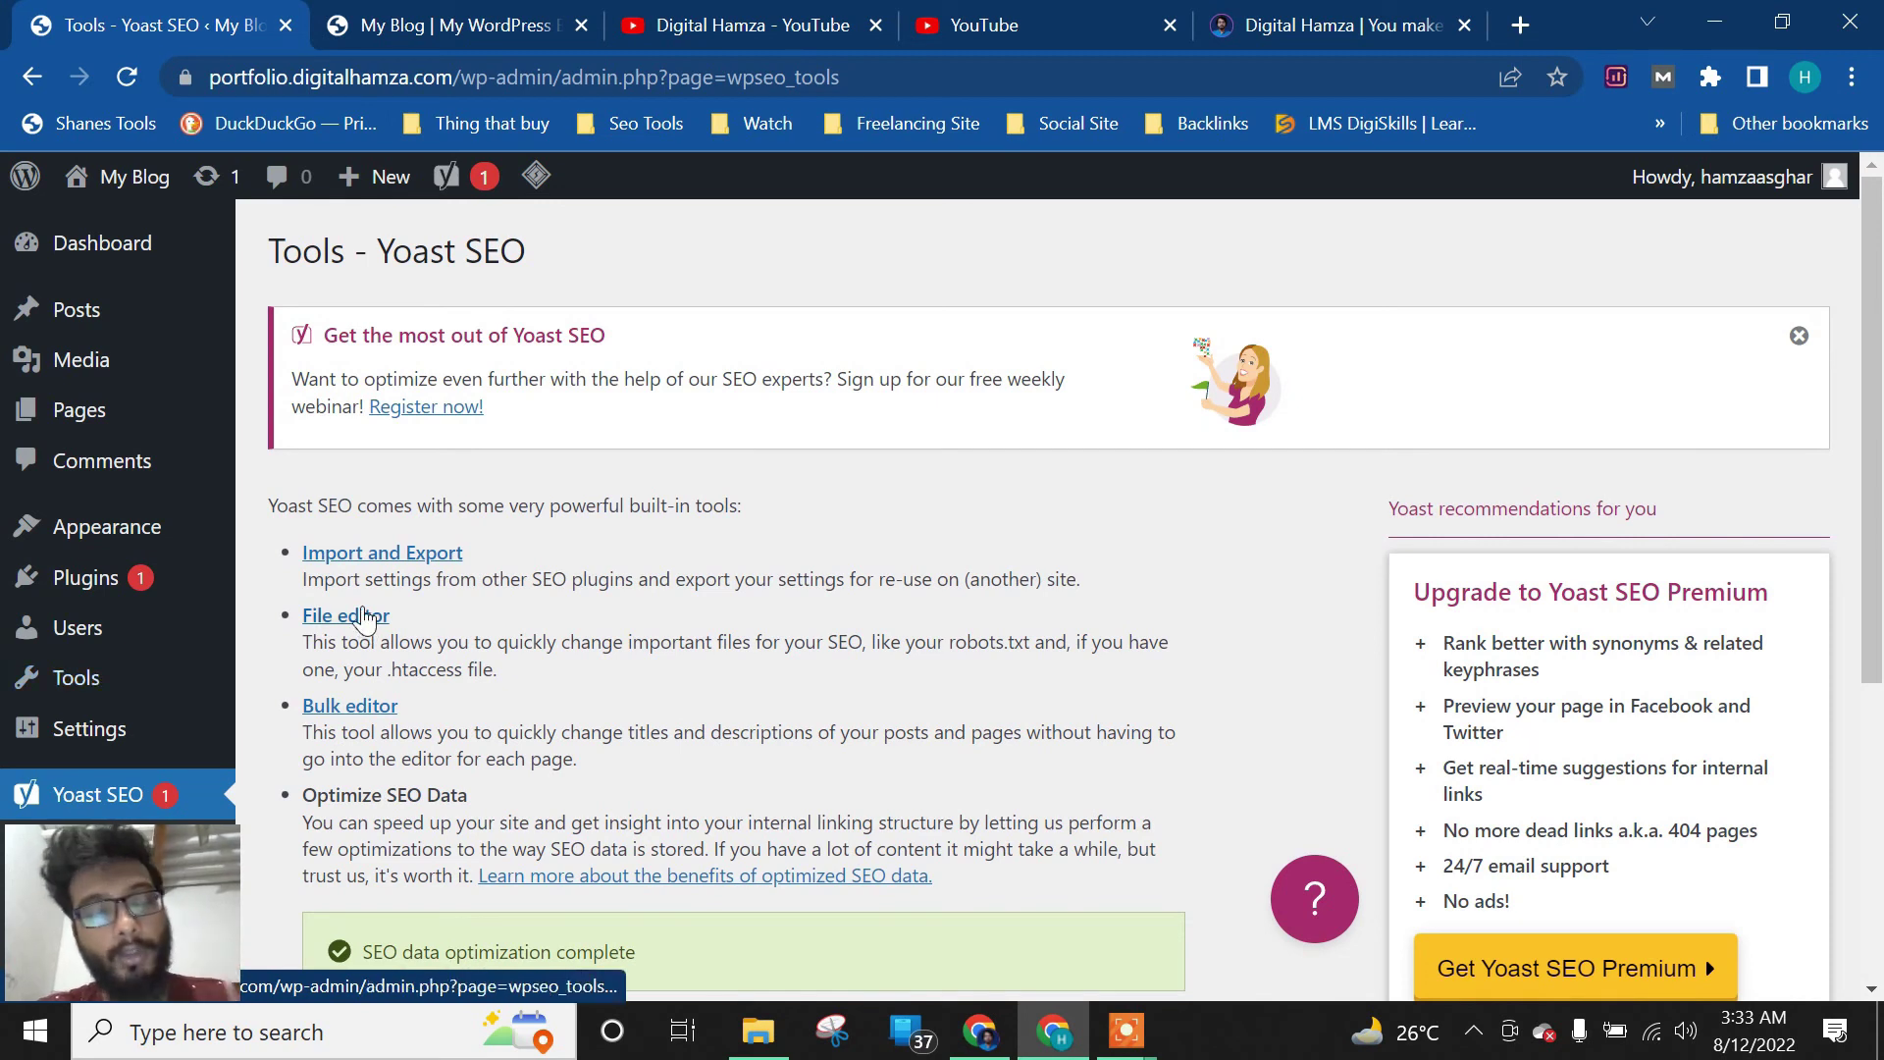
pyautogui.scroll(-5, 438, 608)
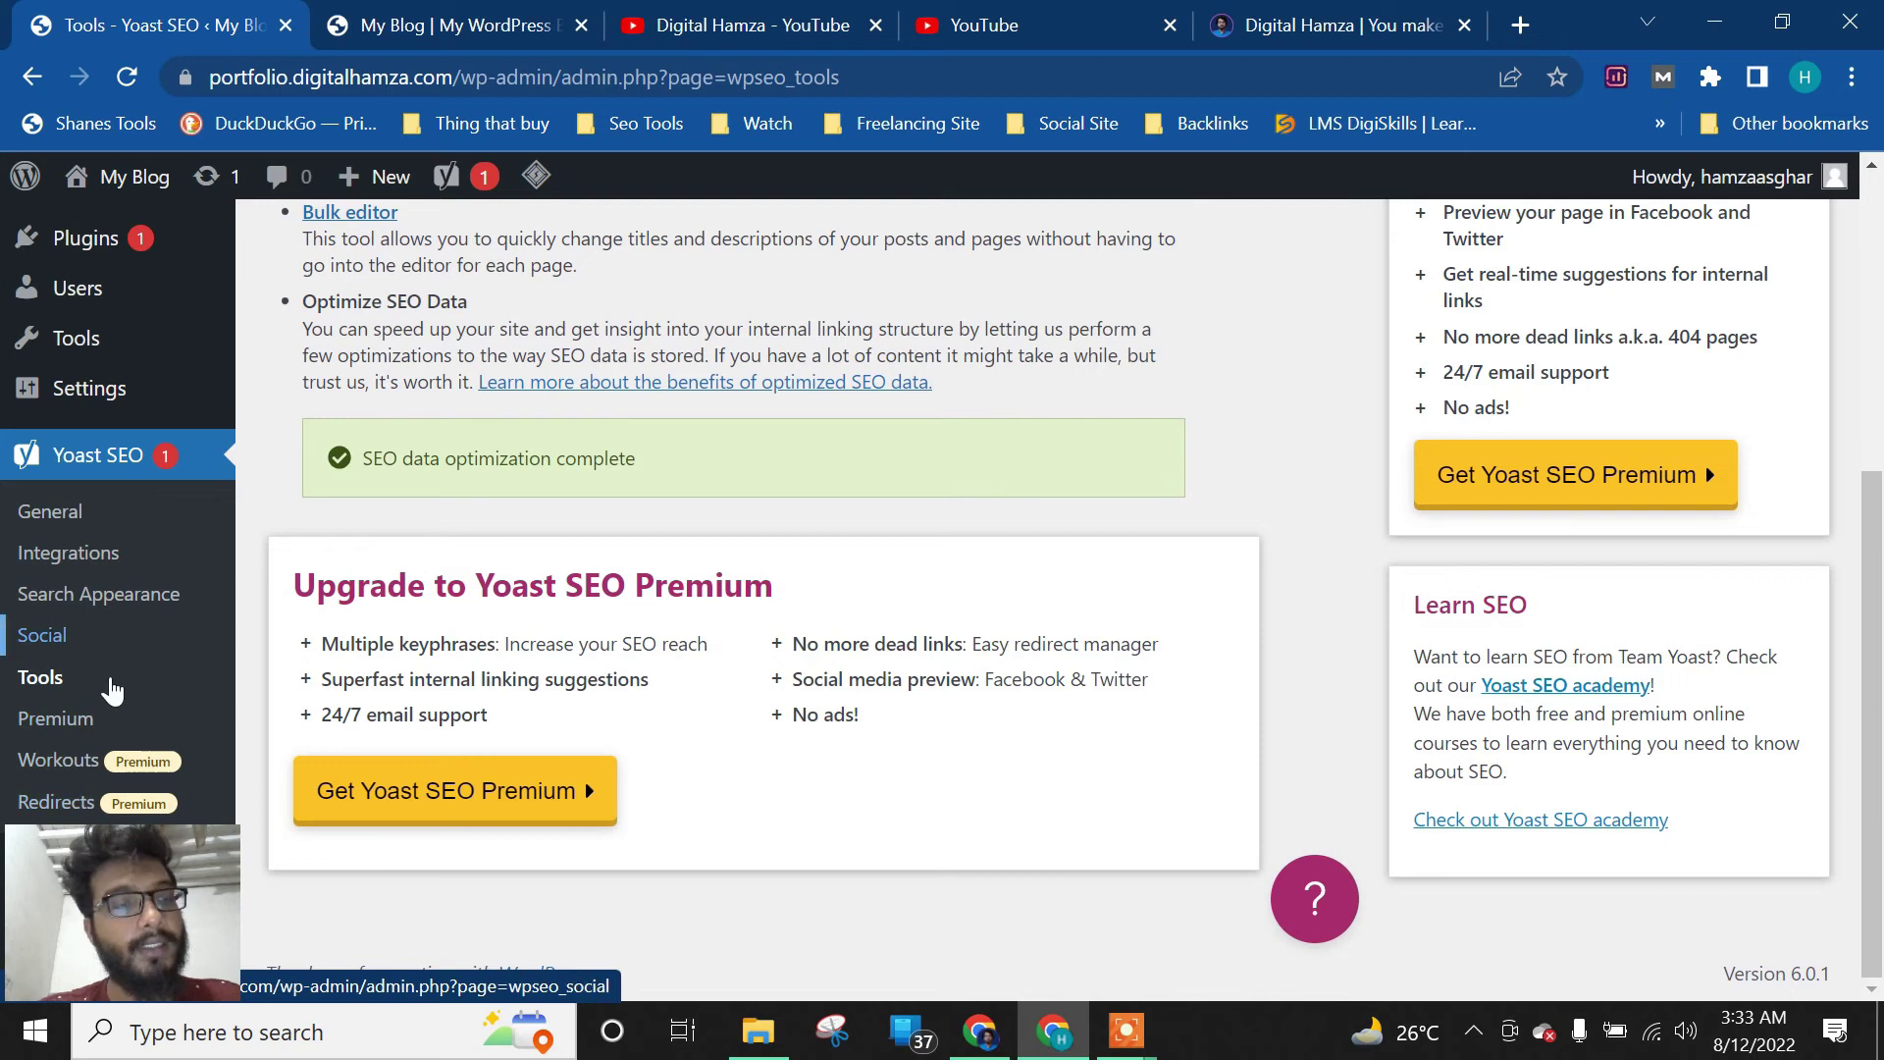
pyautogui.scroll(5, 513, 638)
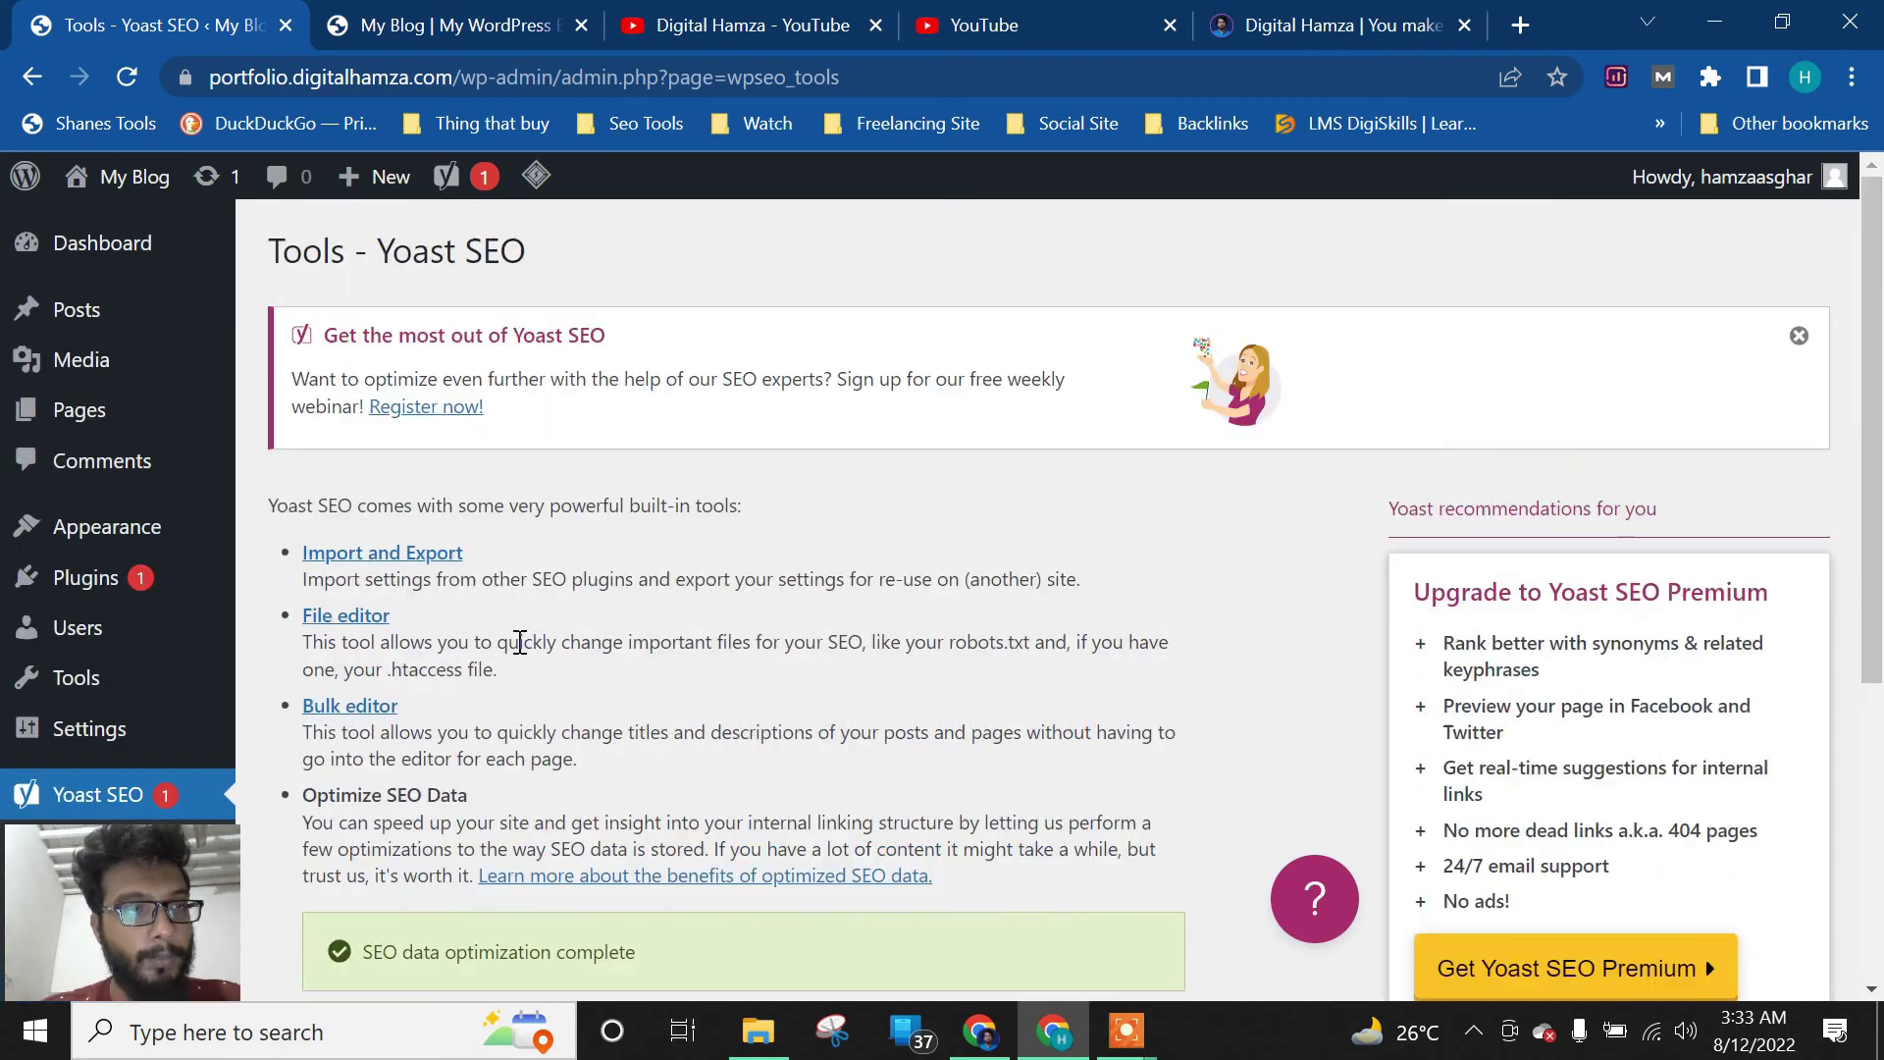
# Open the installed plugins list and examine the descriptions of Smush and WP Fastest Cache
pyautogui.click(85, 578)
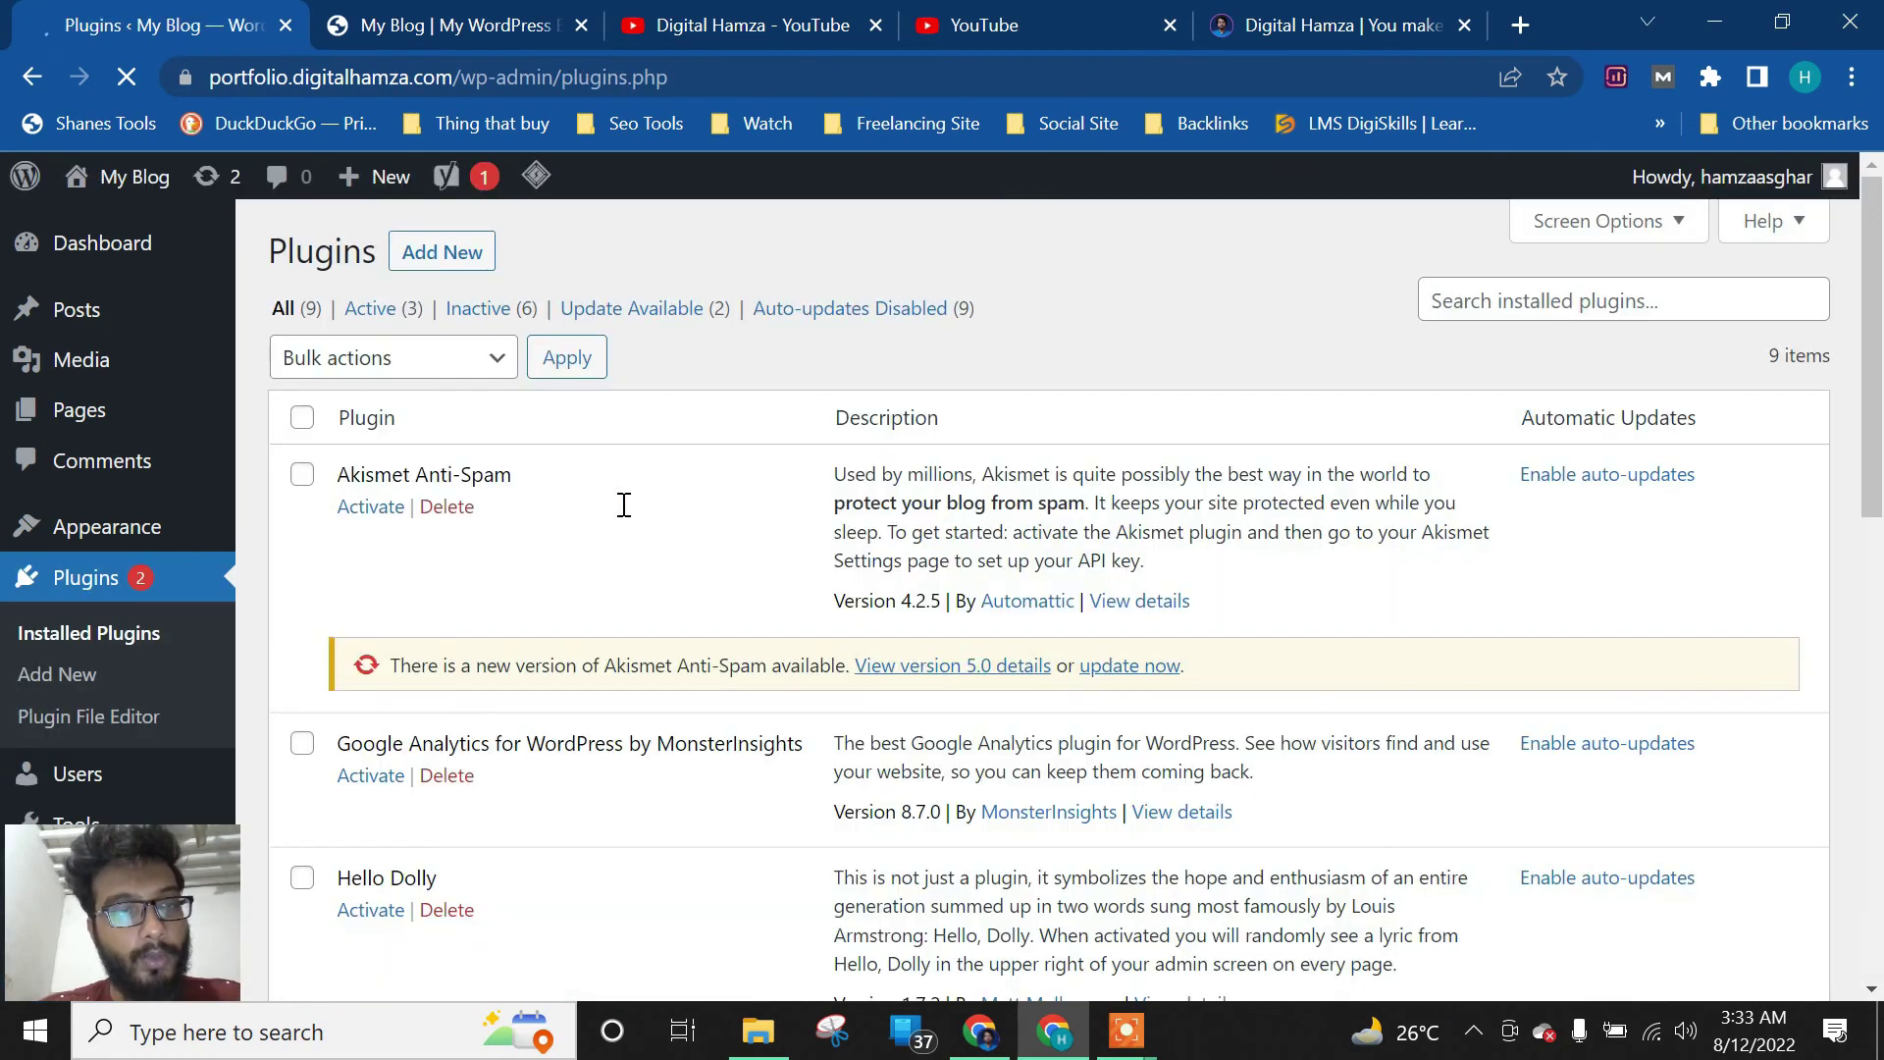
pyautogui.scroll(-8, 622, 504)
pyautogui.scroll(-3, 589, 569)
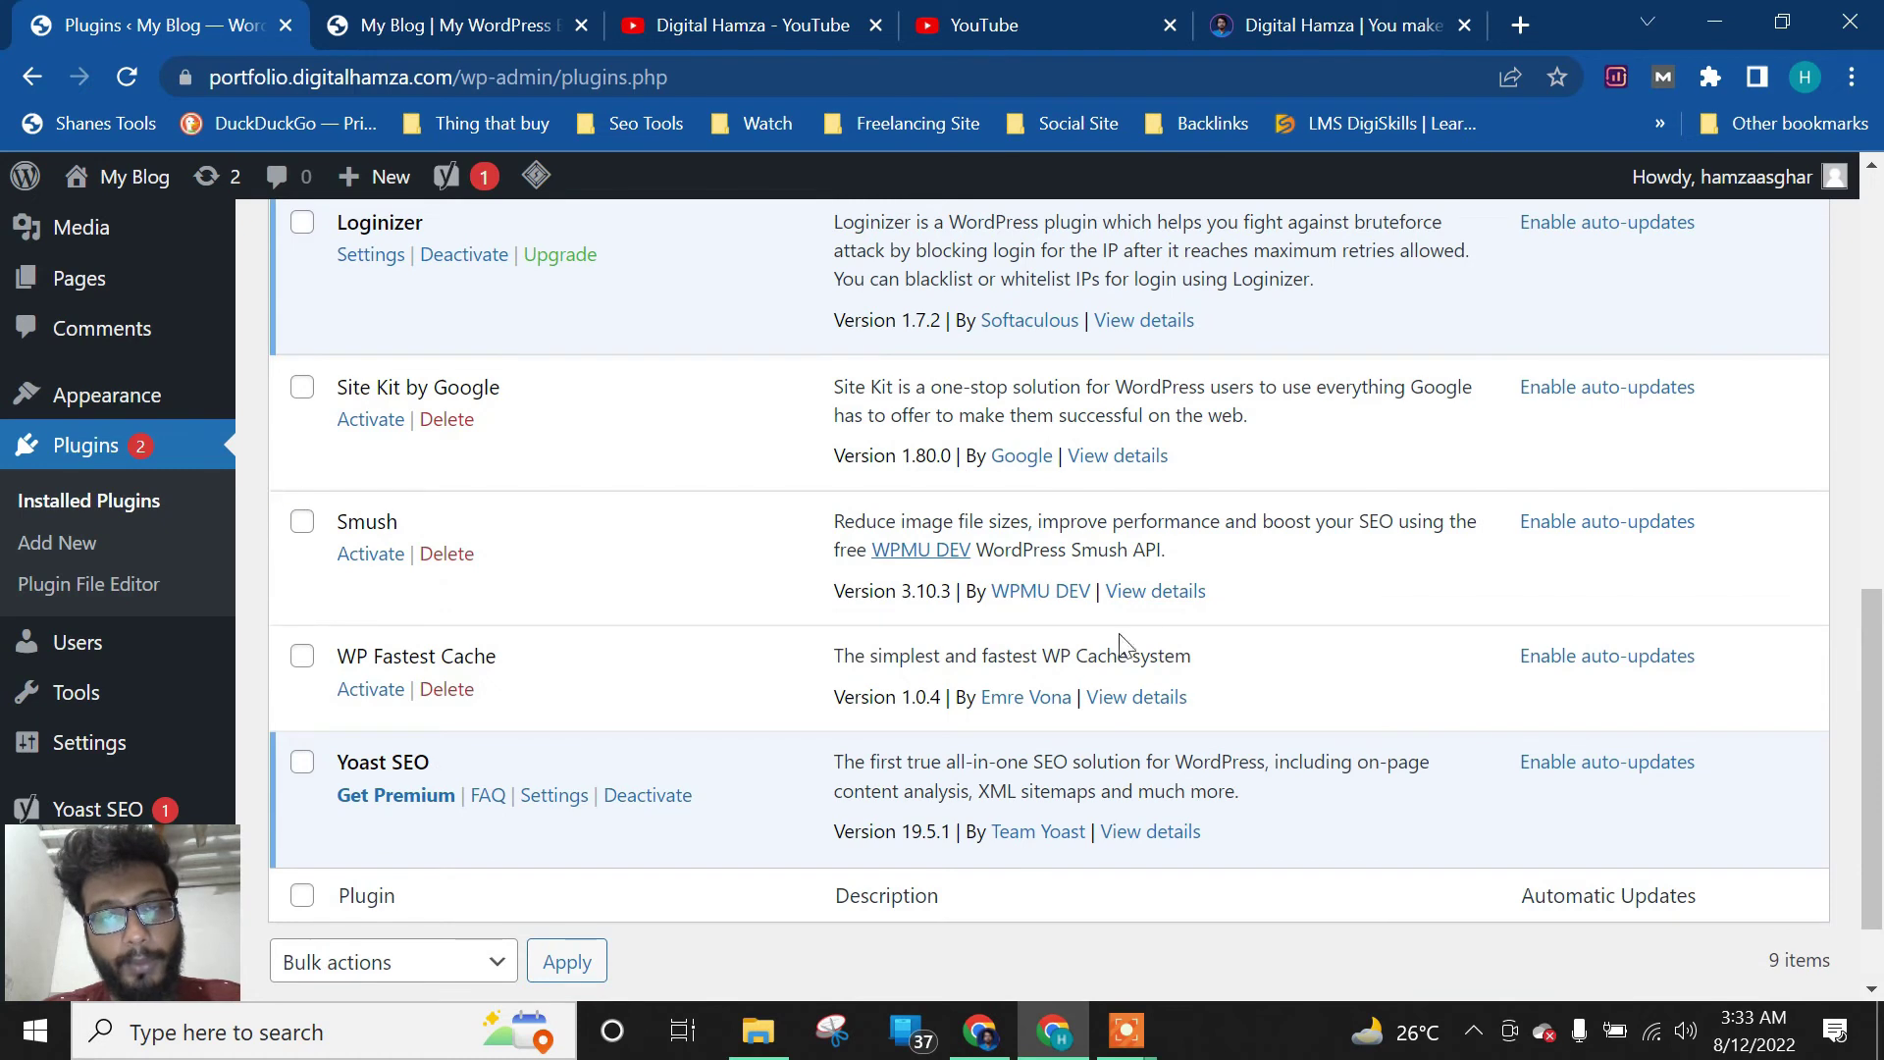
pyautogui.moveTo(1209, 589); pyautogui.dragTo(766, 527)
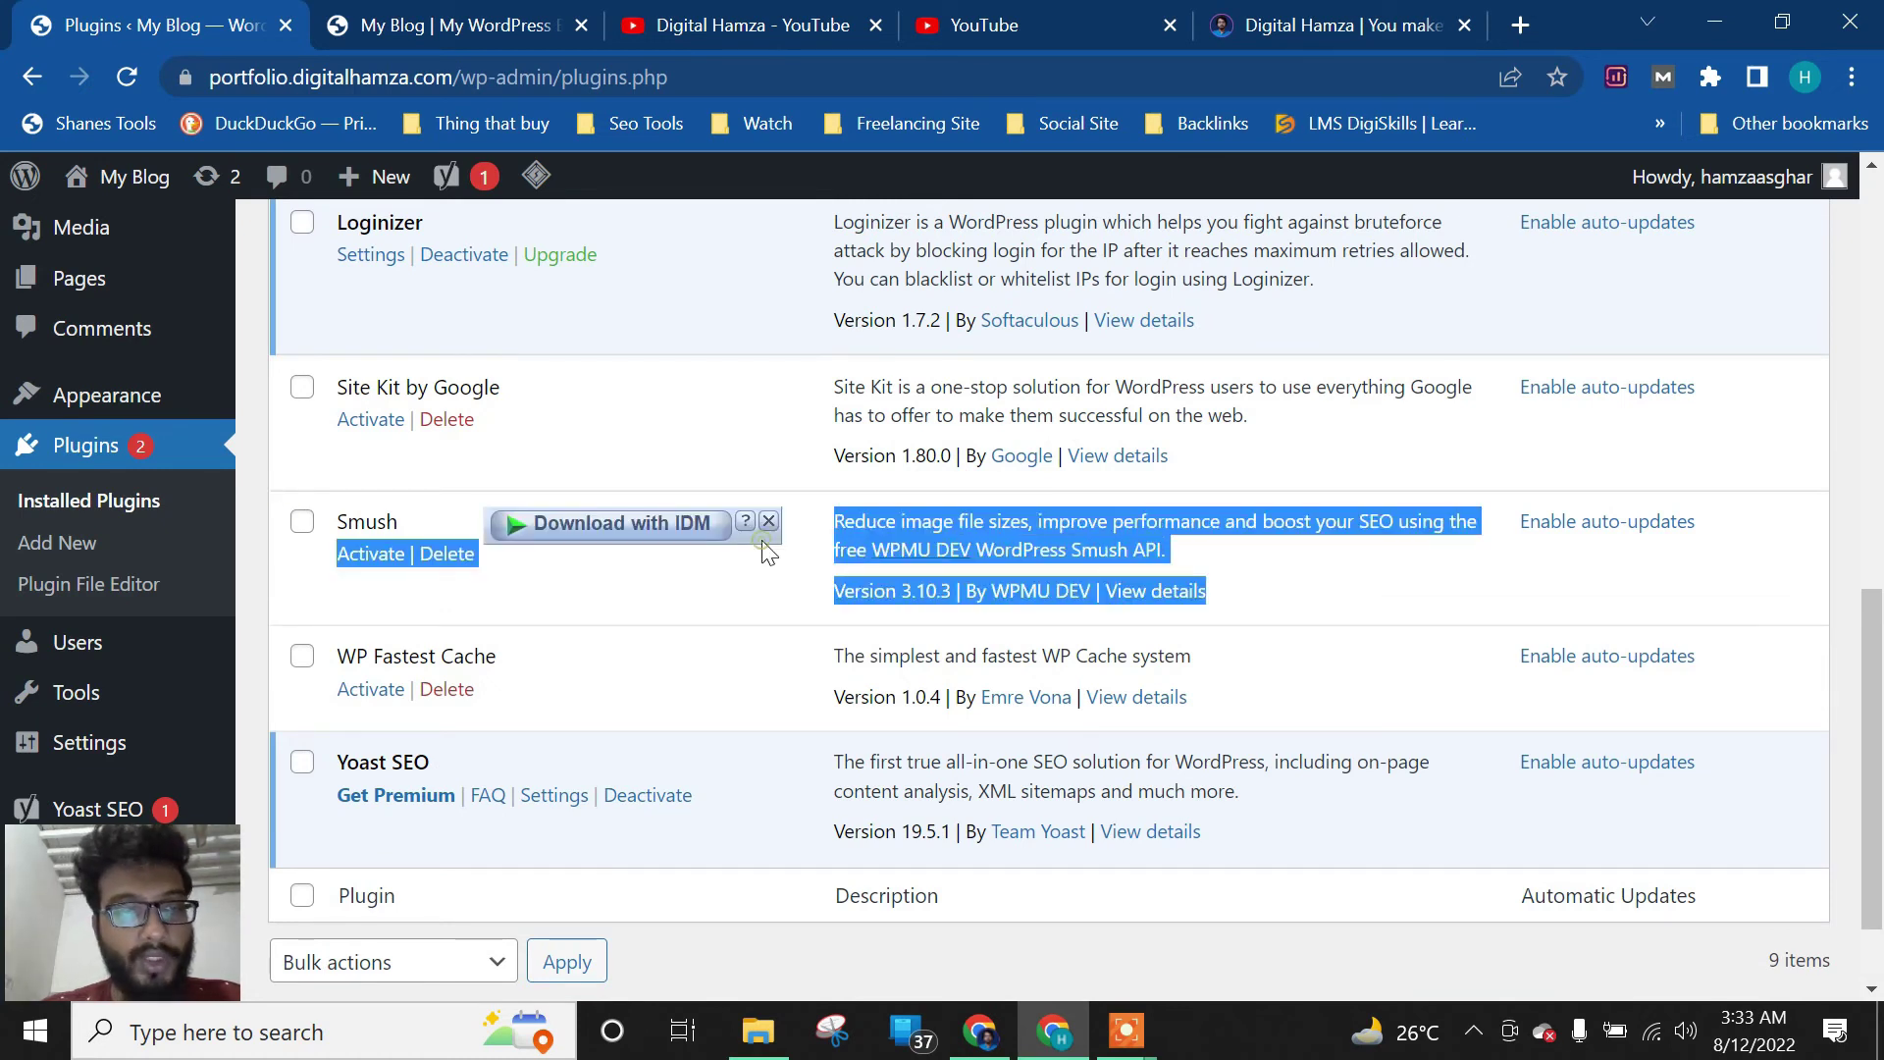
pyautogui.click(766, 525)
pyautogui.click(771, 544)
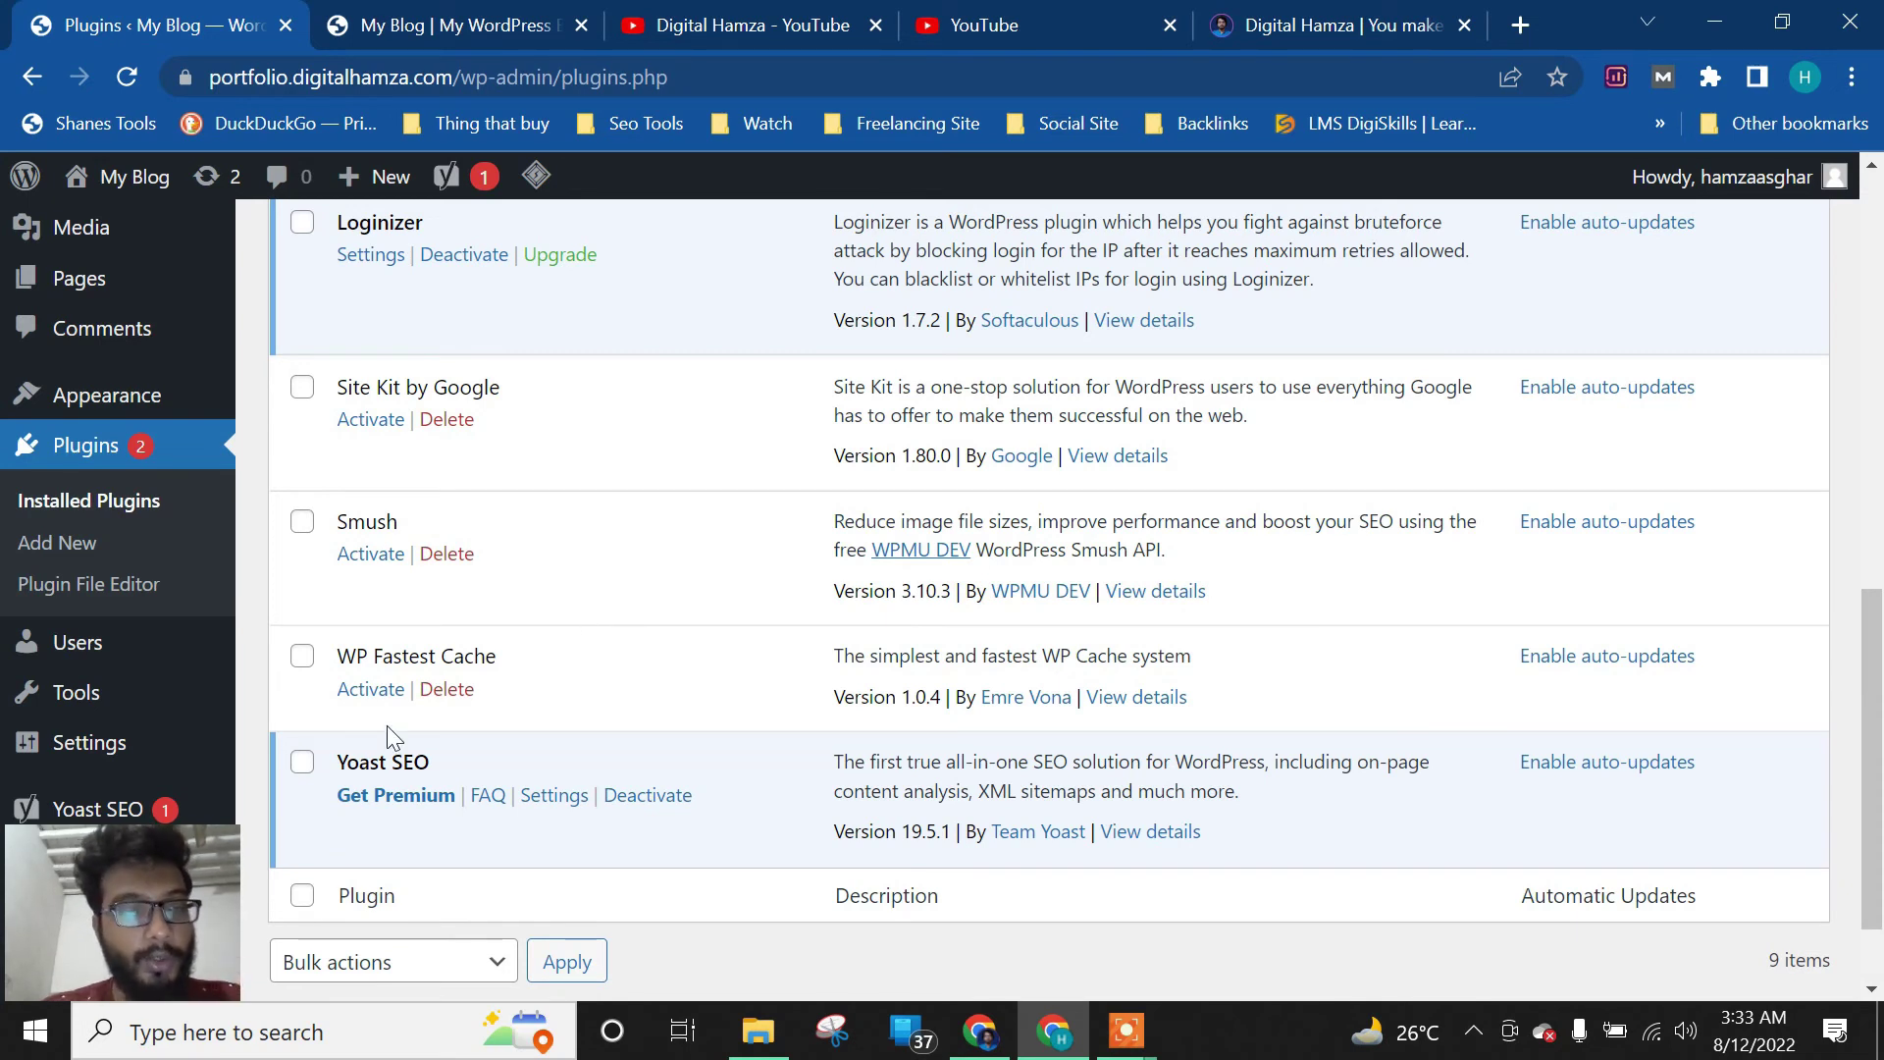
pyautogui.moveTo(1223, 707); pyautogui.dragTo(813, 677)
pyautogui.click(805, 651)
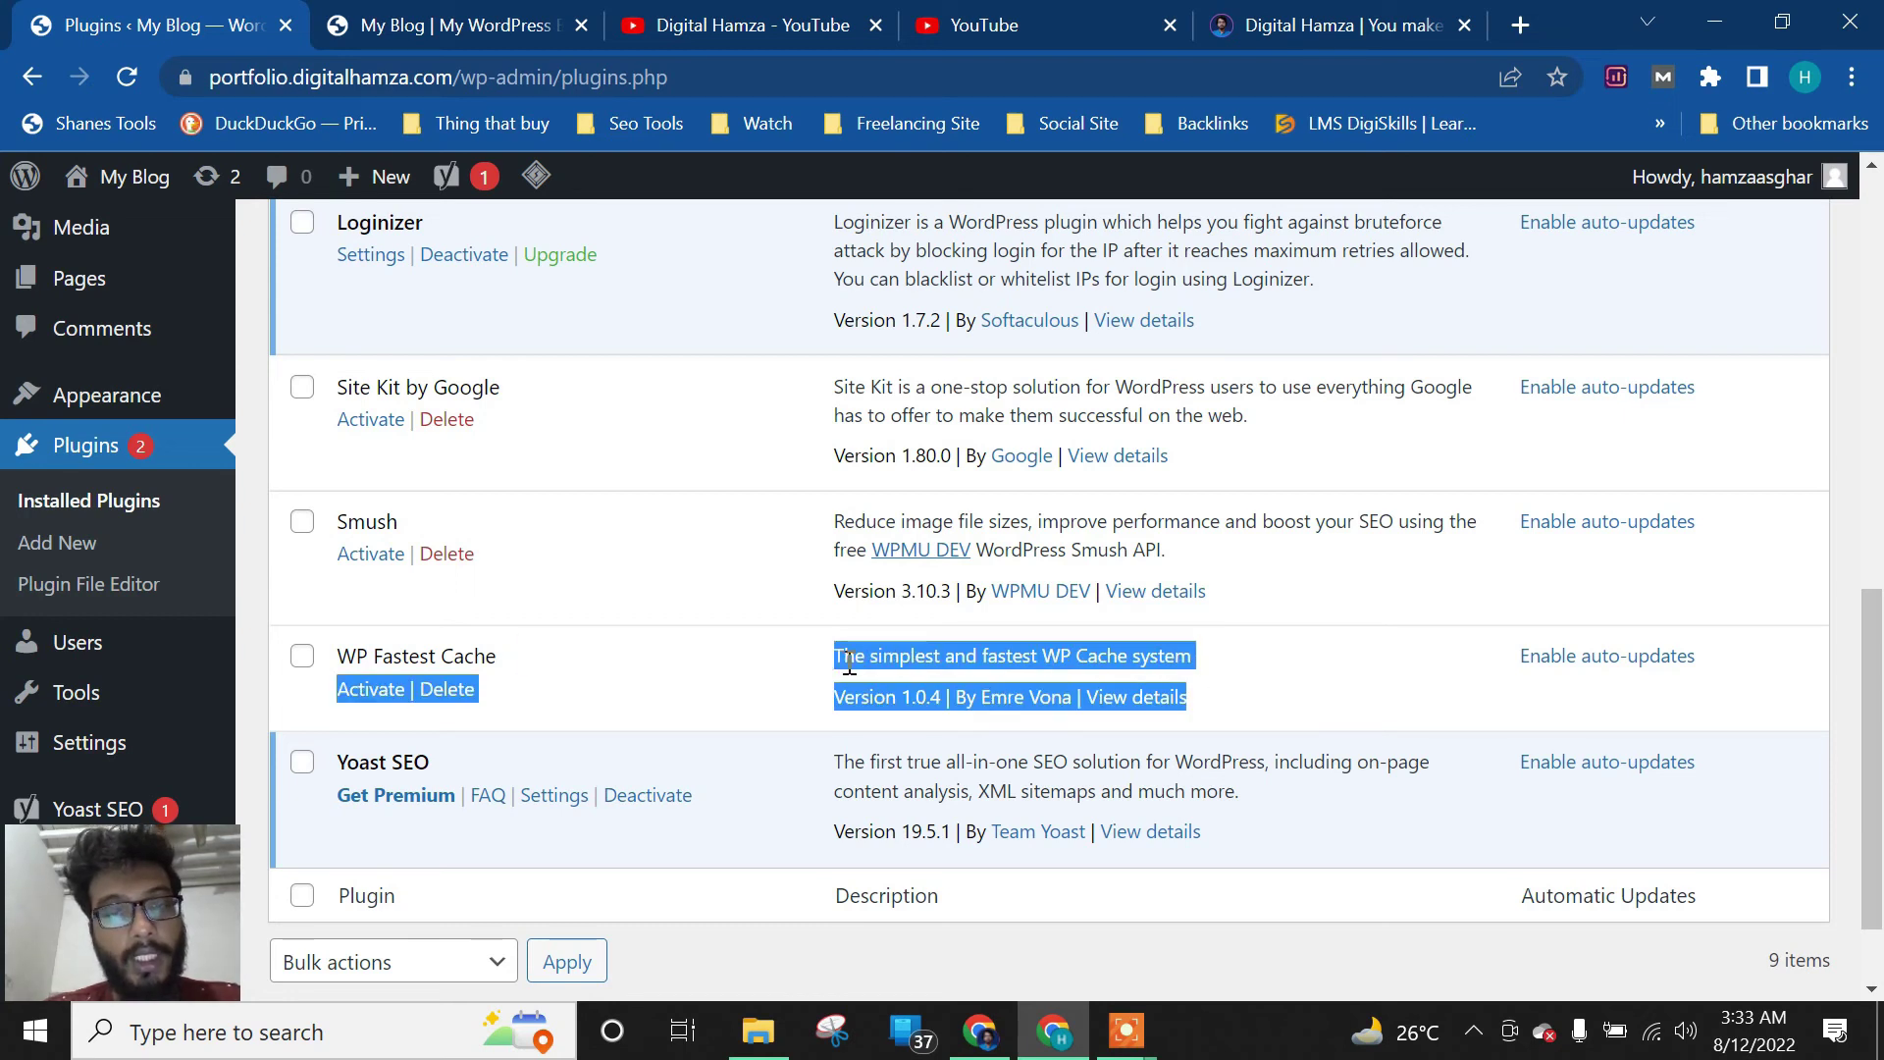
pyautogui.click(846, 664)
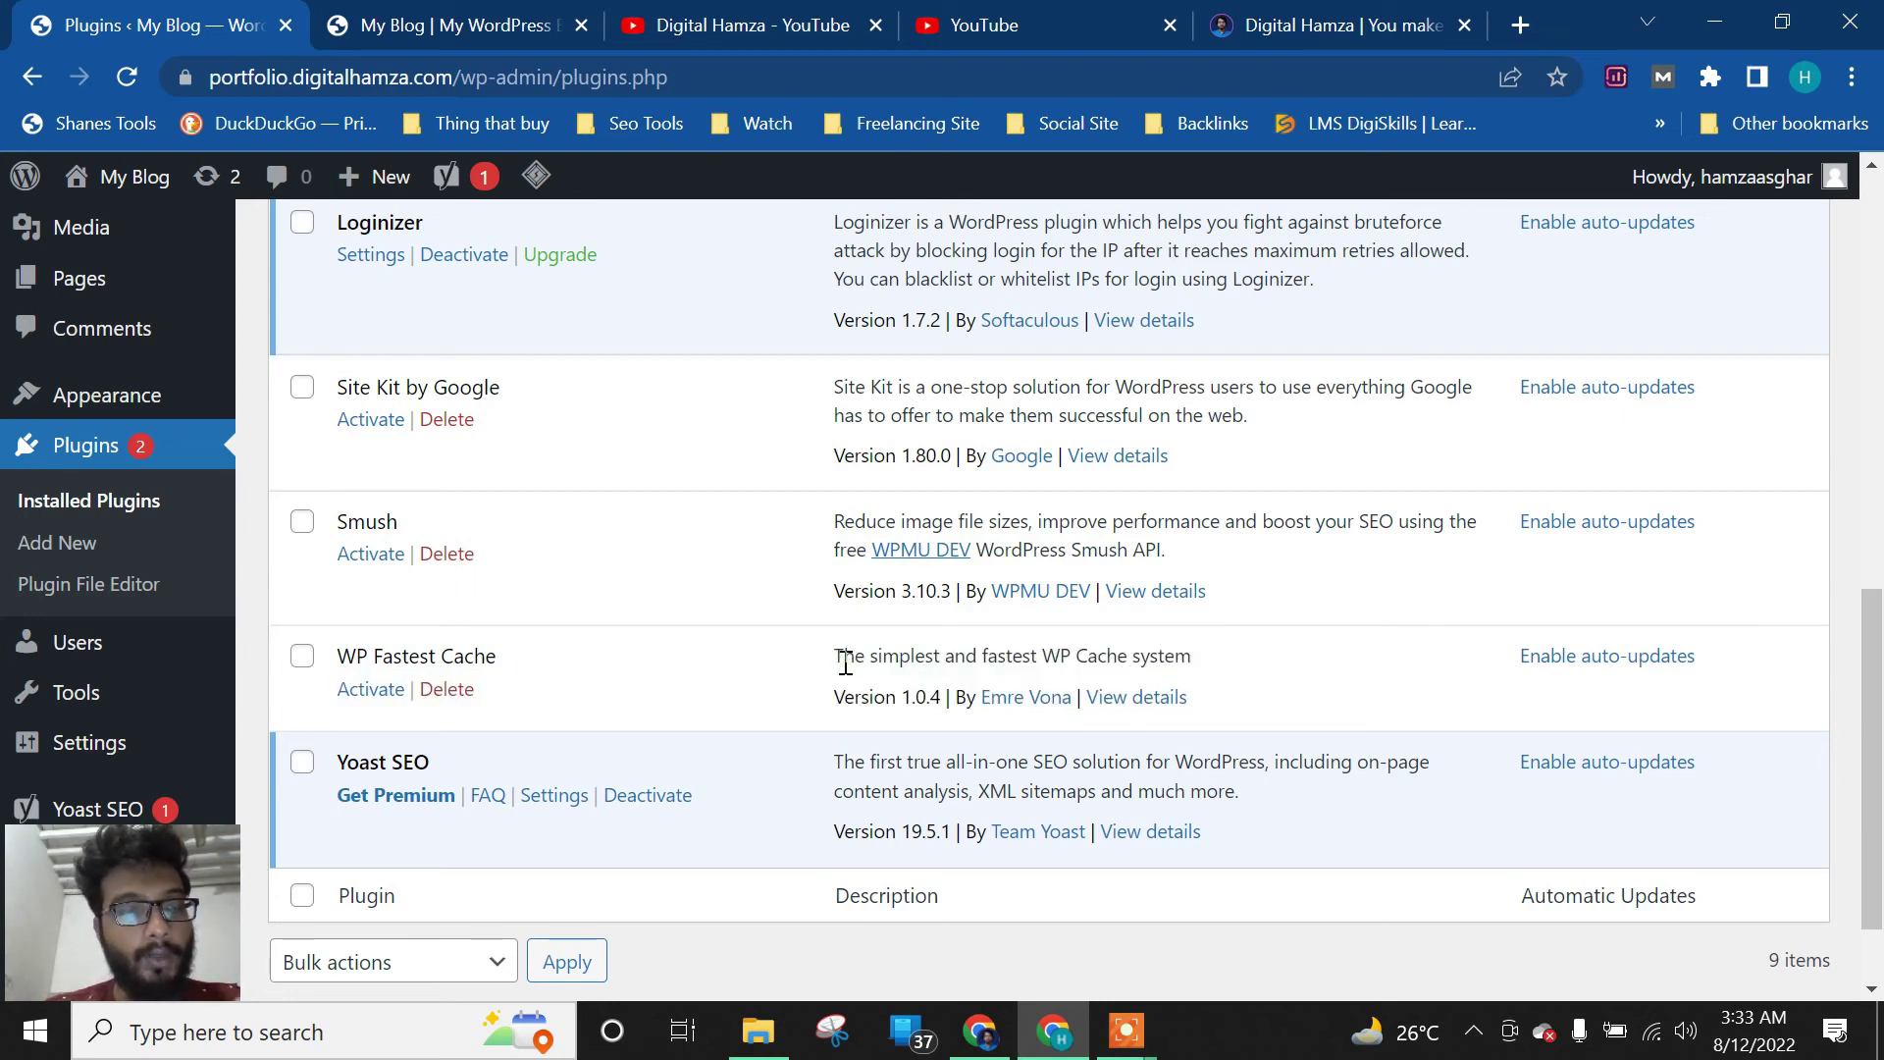
# Examine the Google Analytics for WordPress by MonsterInsights and Site Kit by Google entries among the installed plugins
pyautogui.scroll(3, 846, 664)
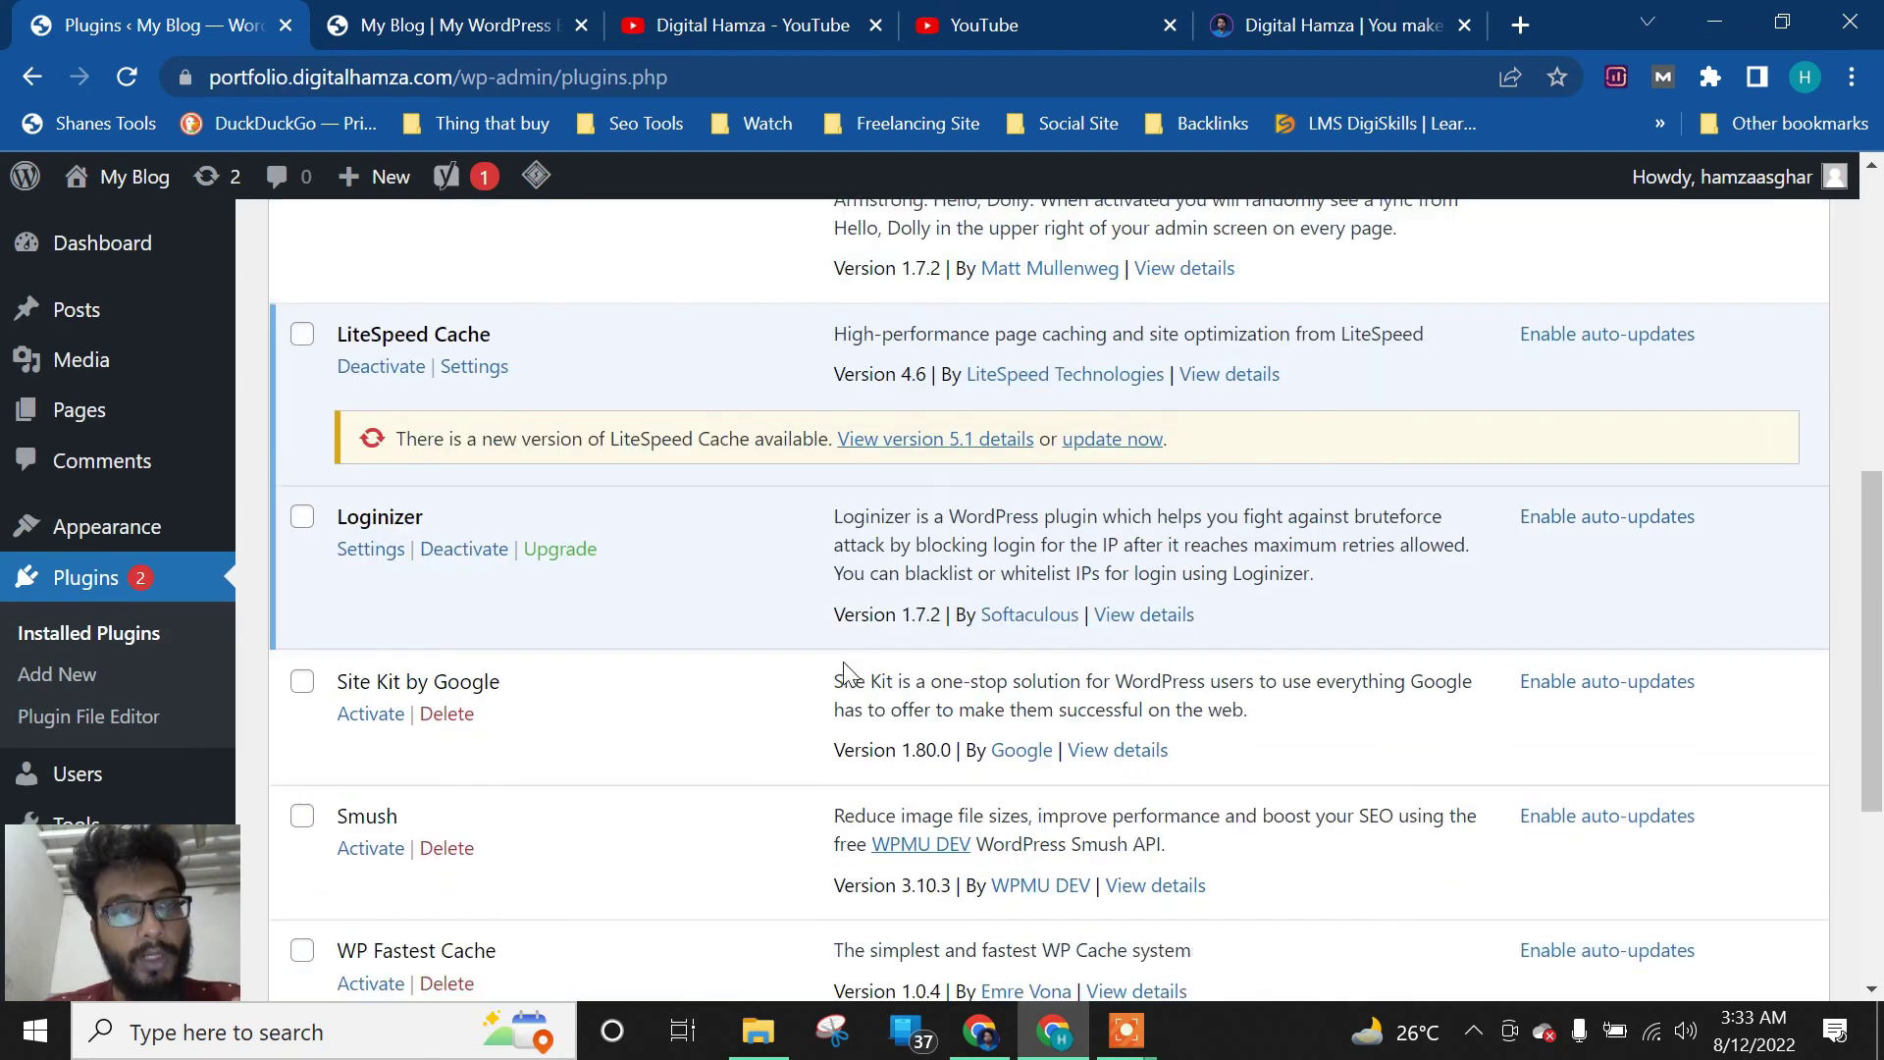
pyautogui.scroll(3, 846, 672)
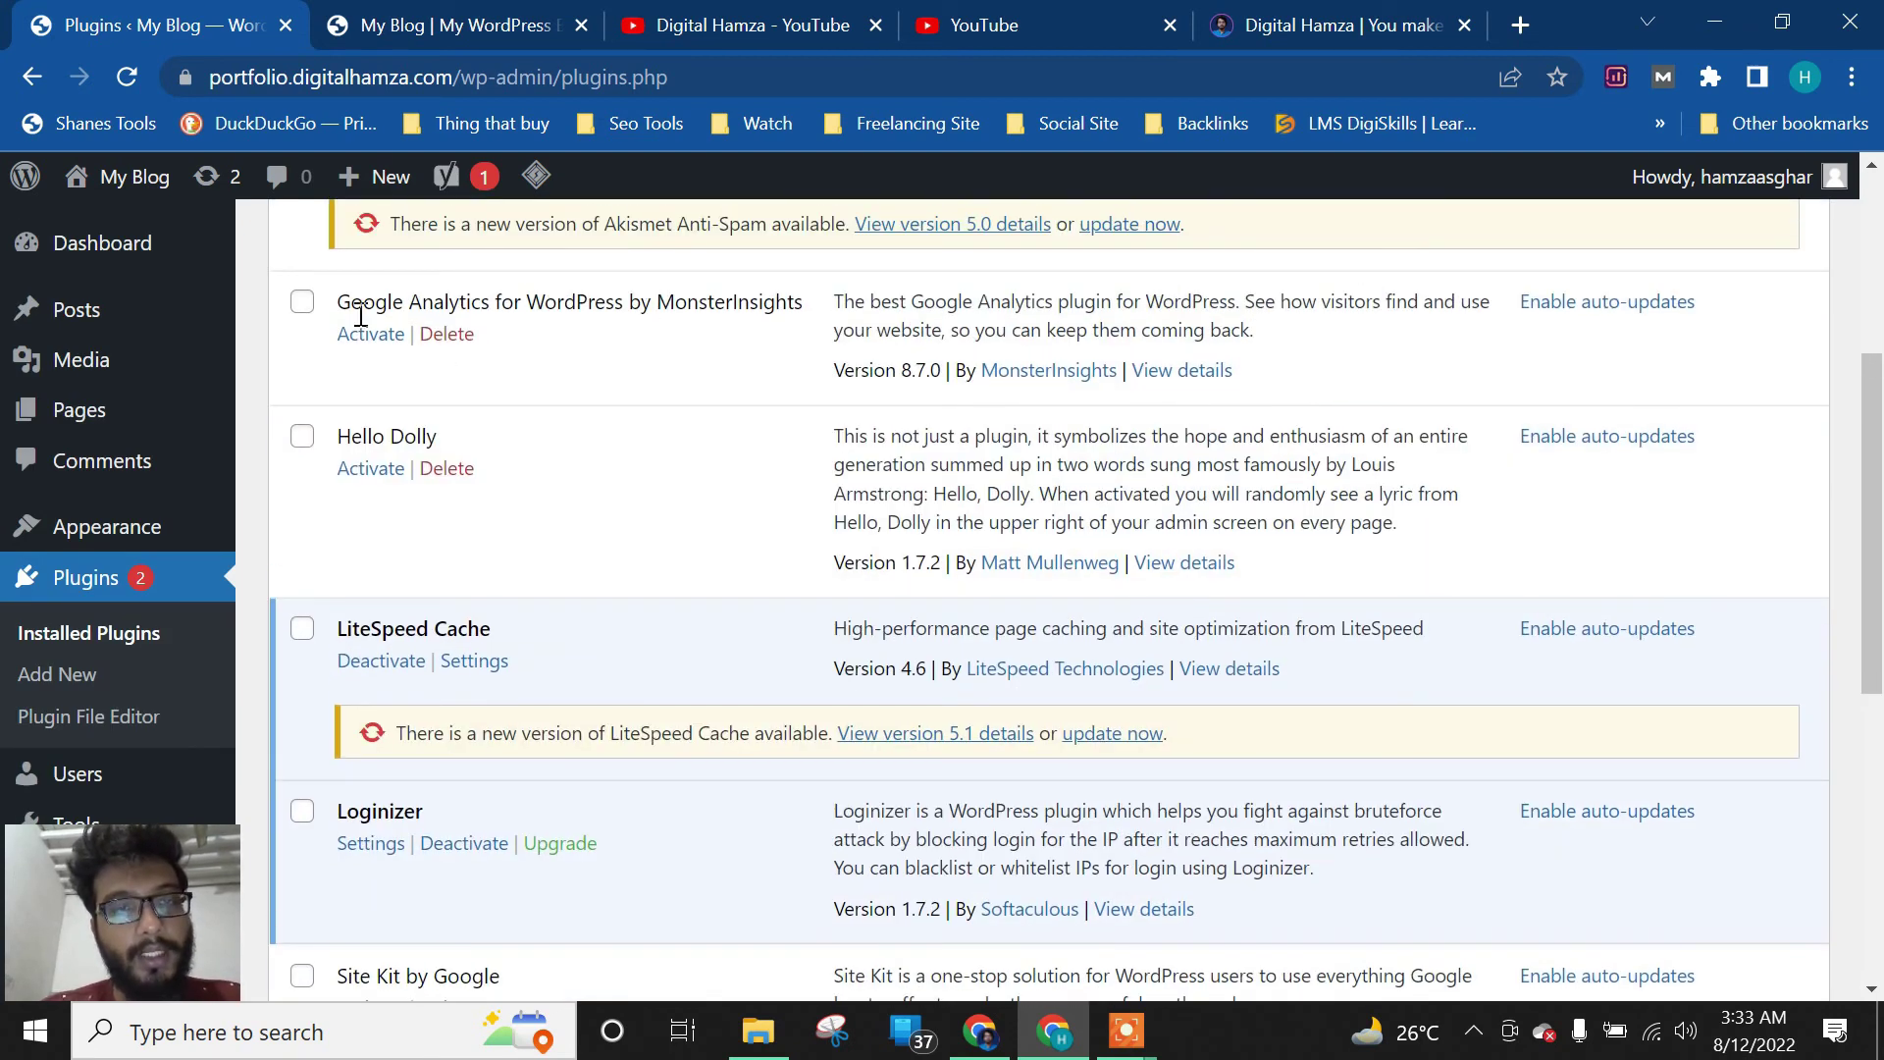
pyautogui.moveTo(340, 302); pyautogui.dragTo(782, 300)
pyautogui.click(784, 302)
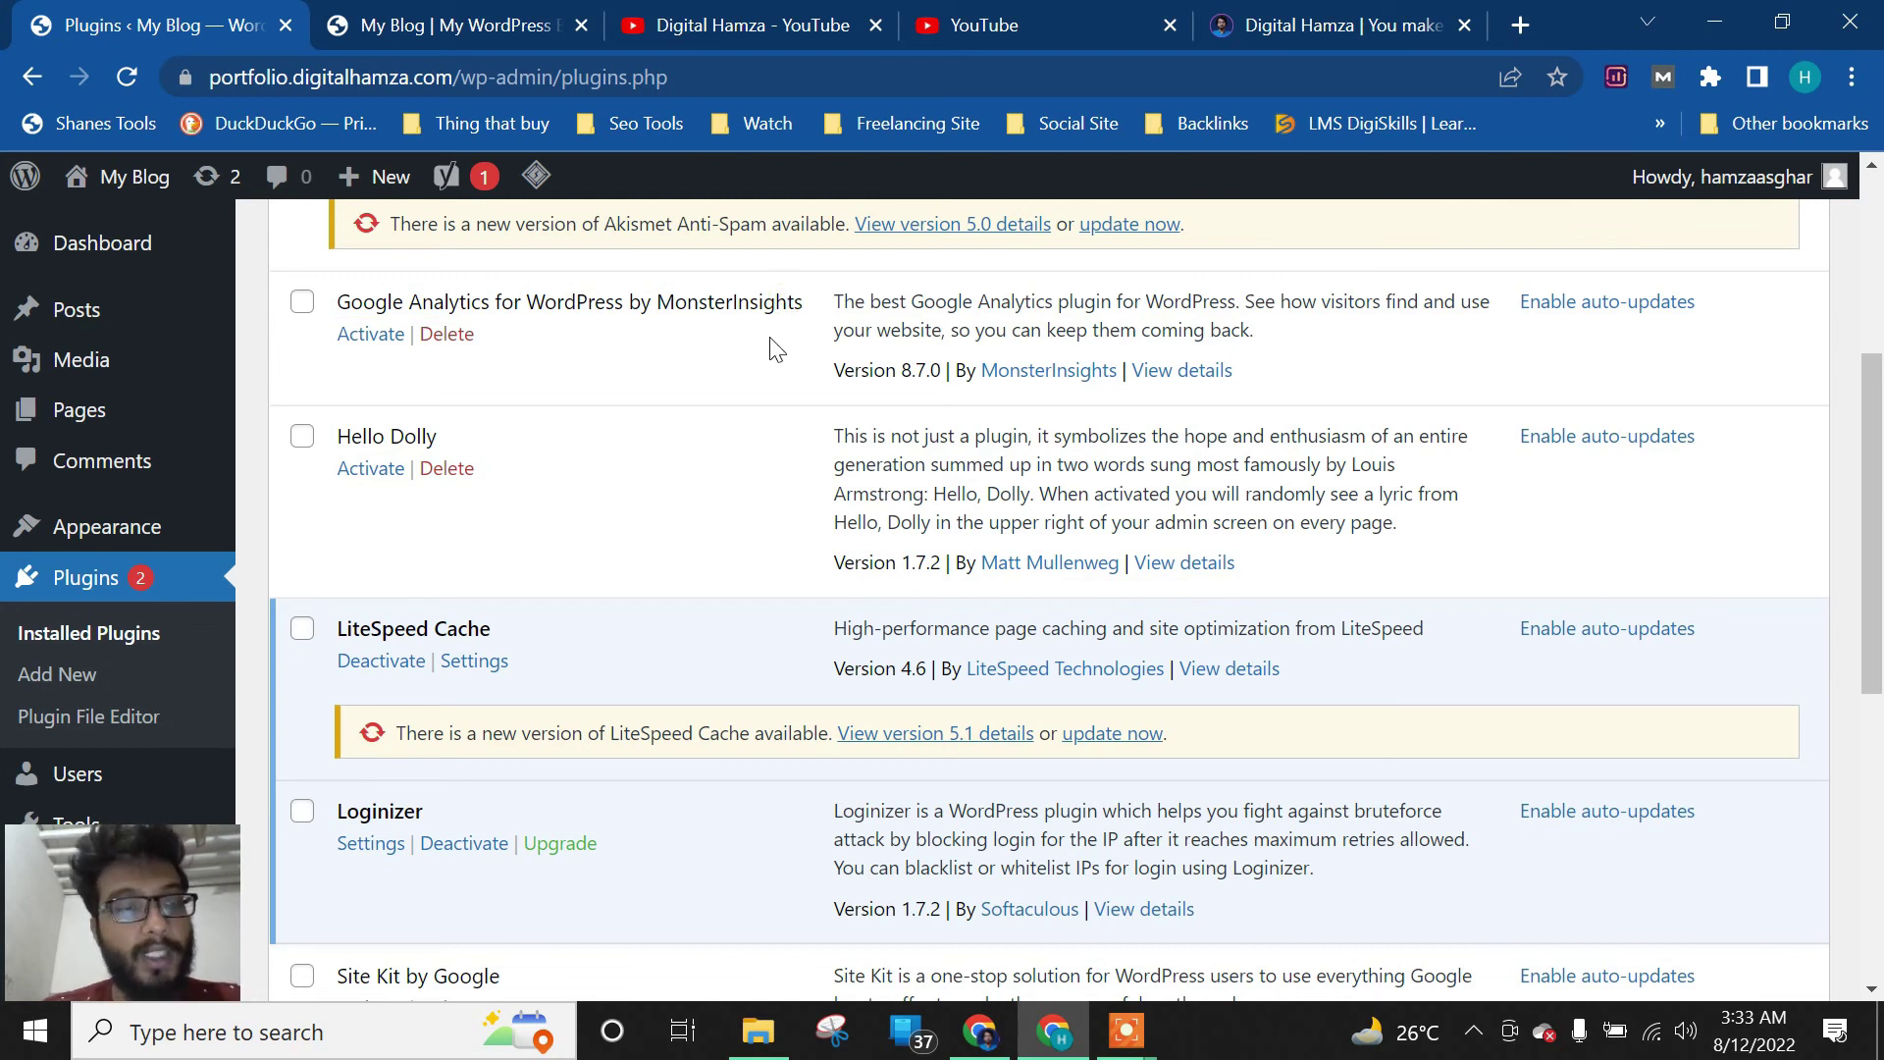
pyautogui.scroll(-6, 775, 348)
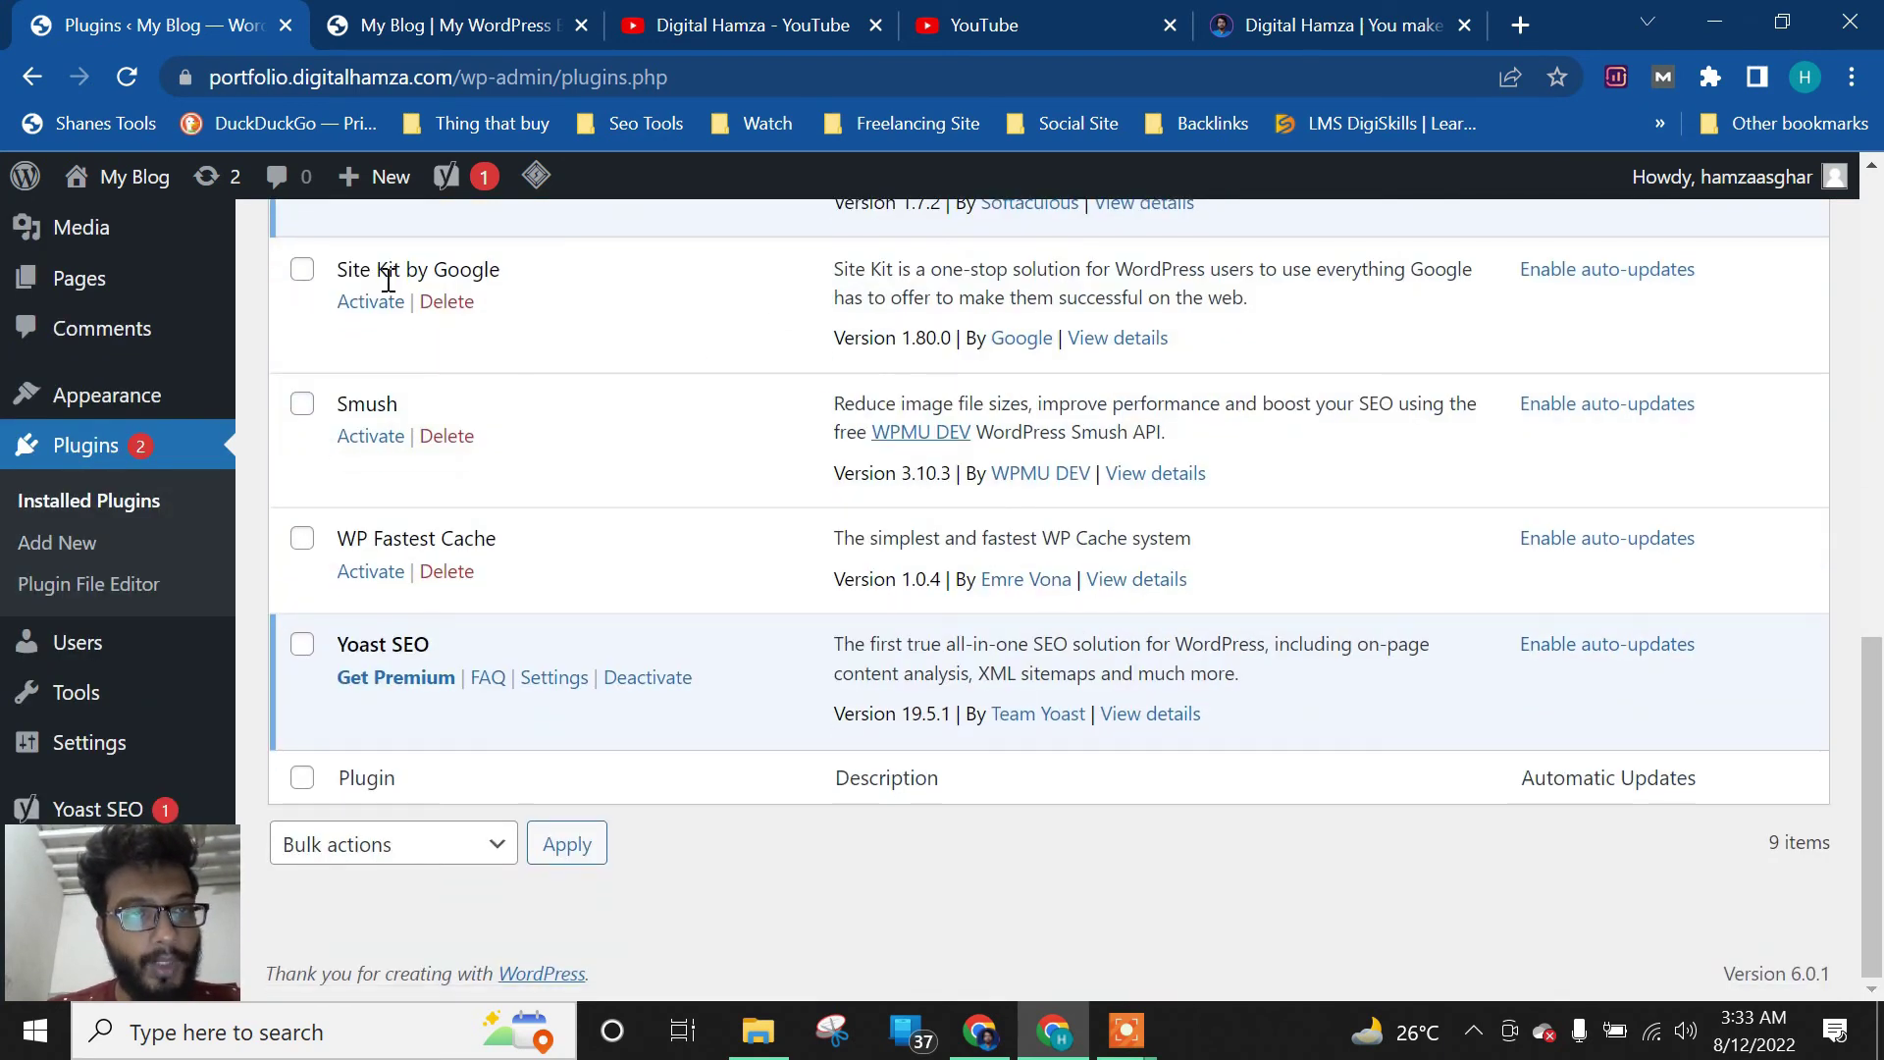
pyautogui.moveTo(339, 261); pyautogui.dragTo(1244, 345)
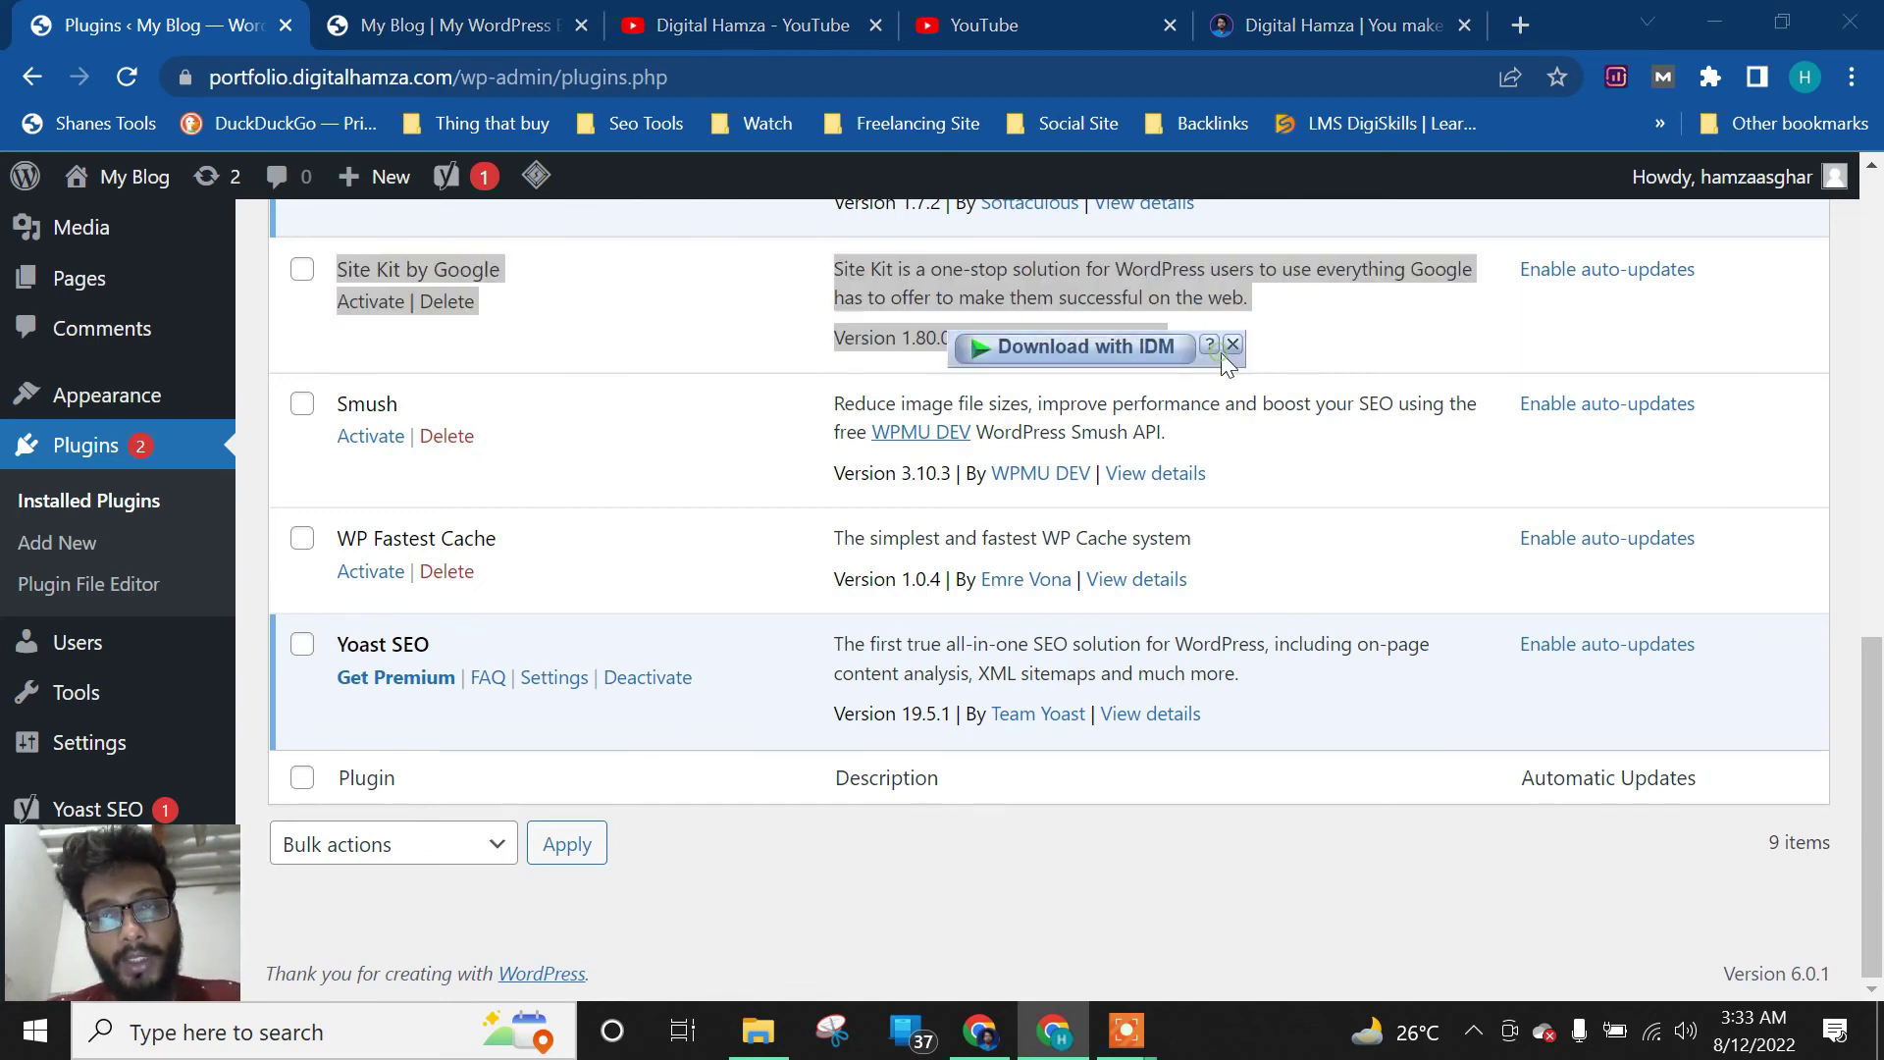
pyautogui.click(1229, 349)
pyautogui.click(1194, 421)
pyautogui.click(1234, 349)
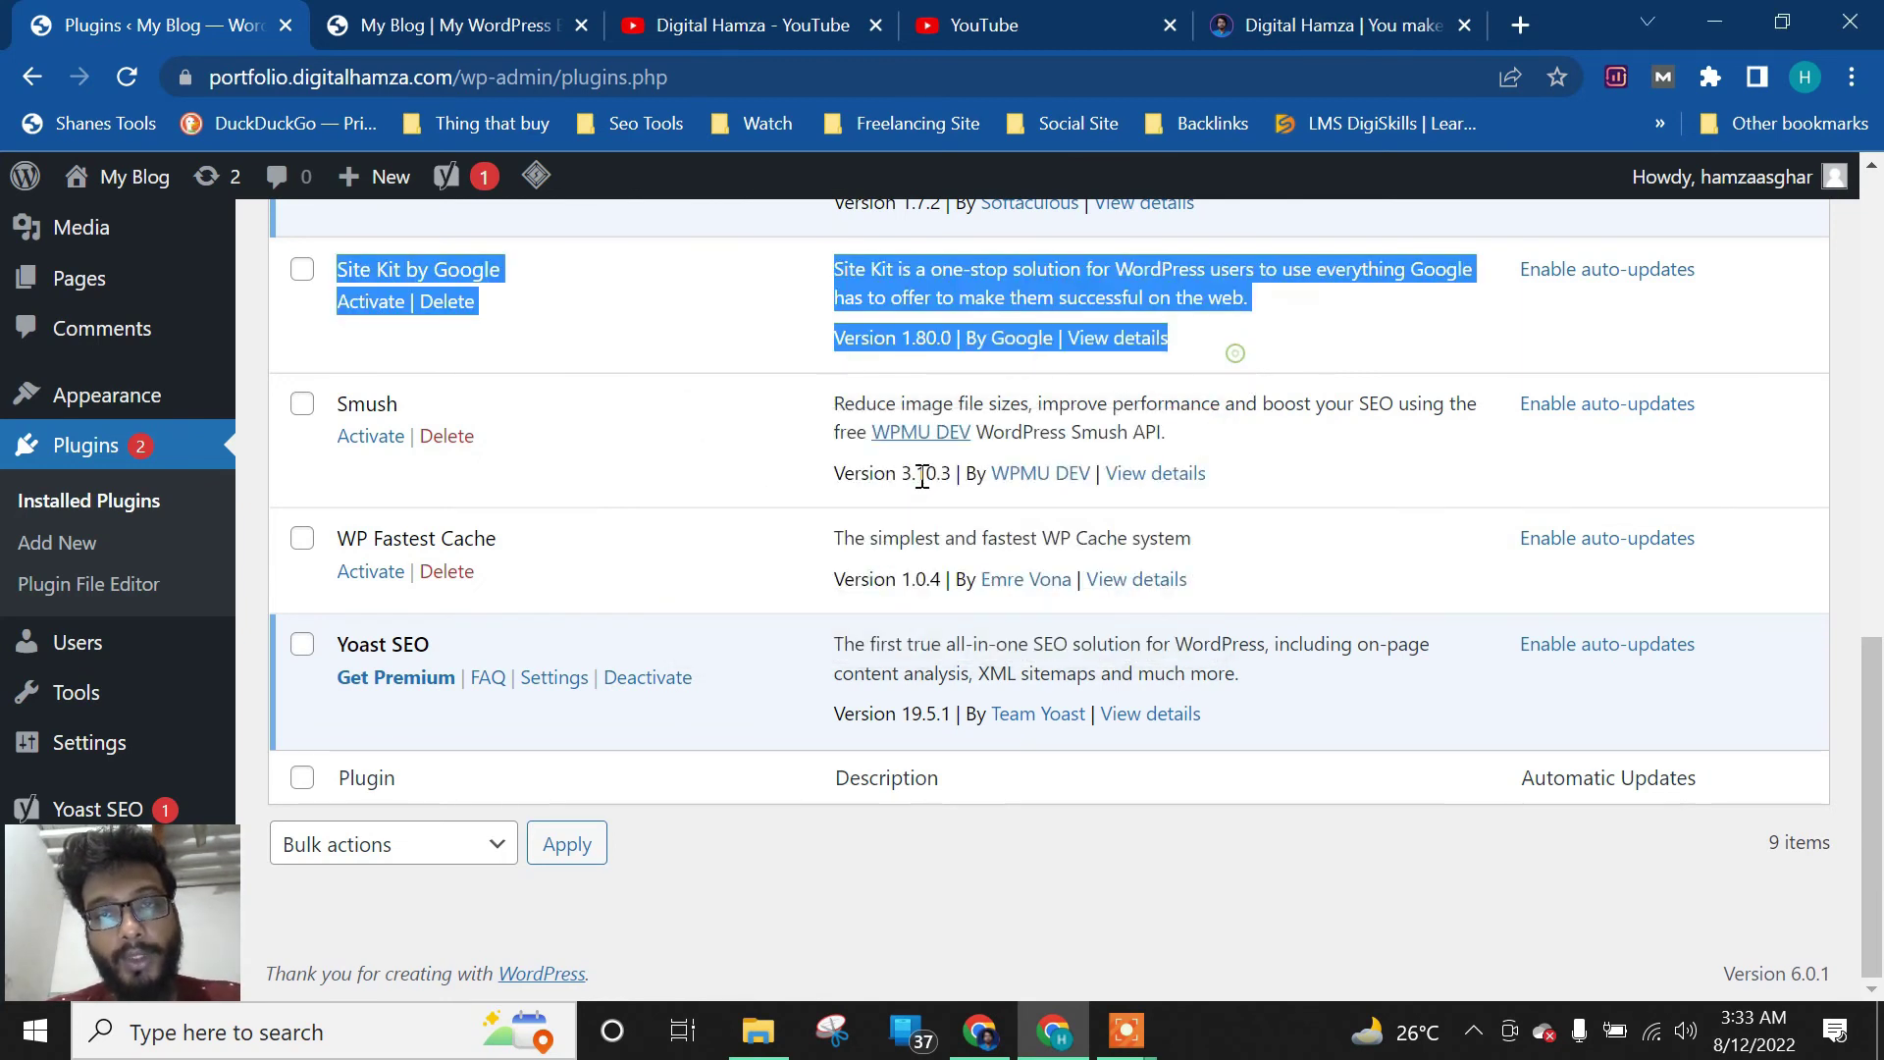
pyautogui.click(761, 333)
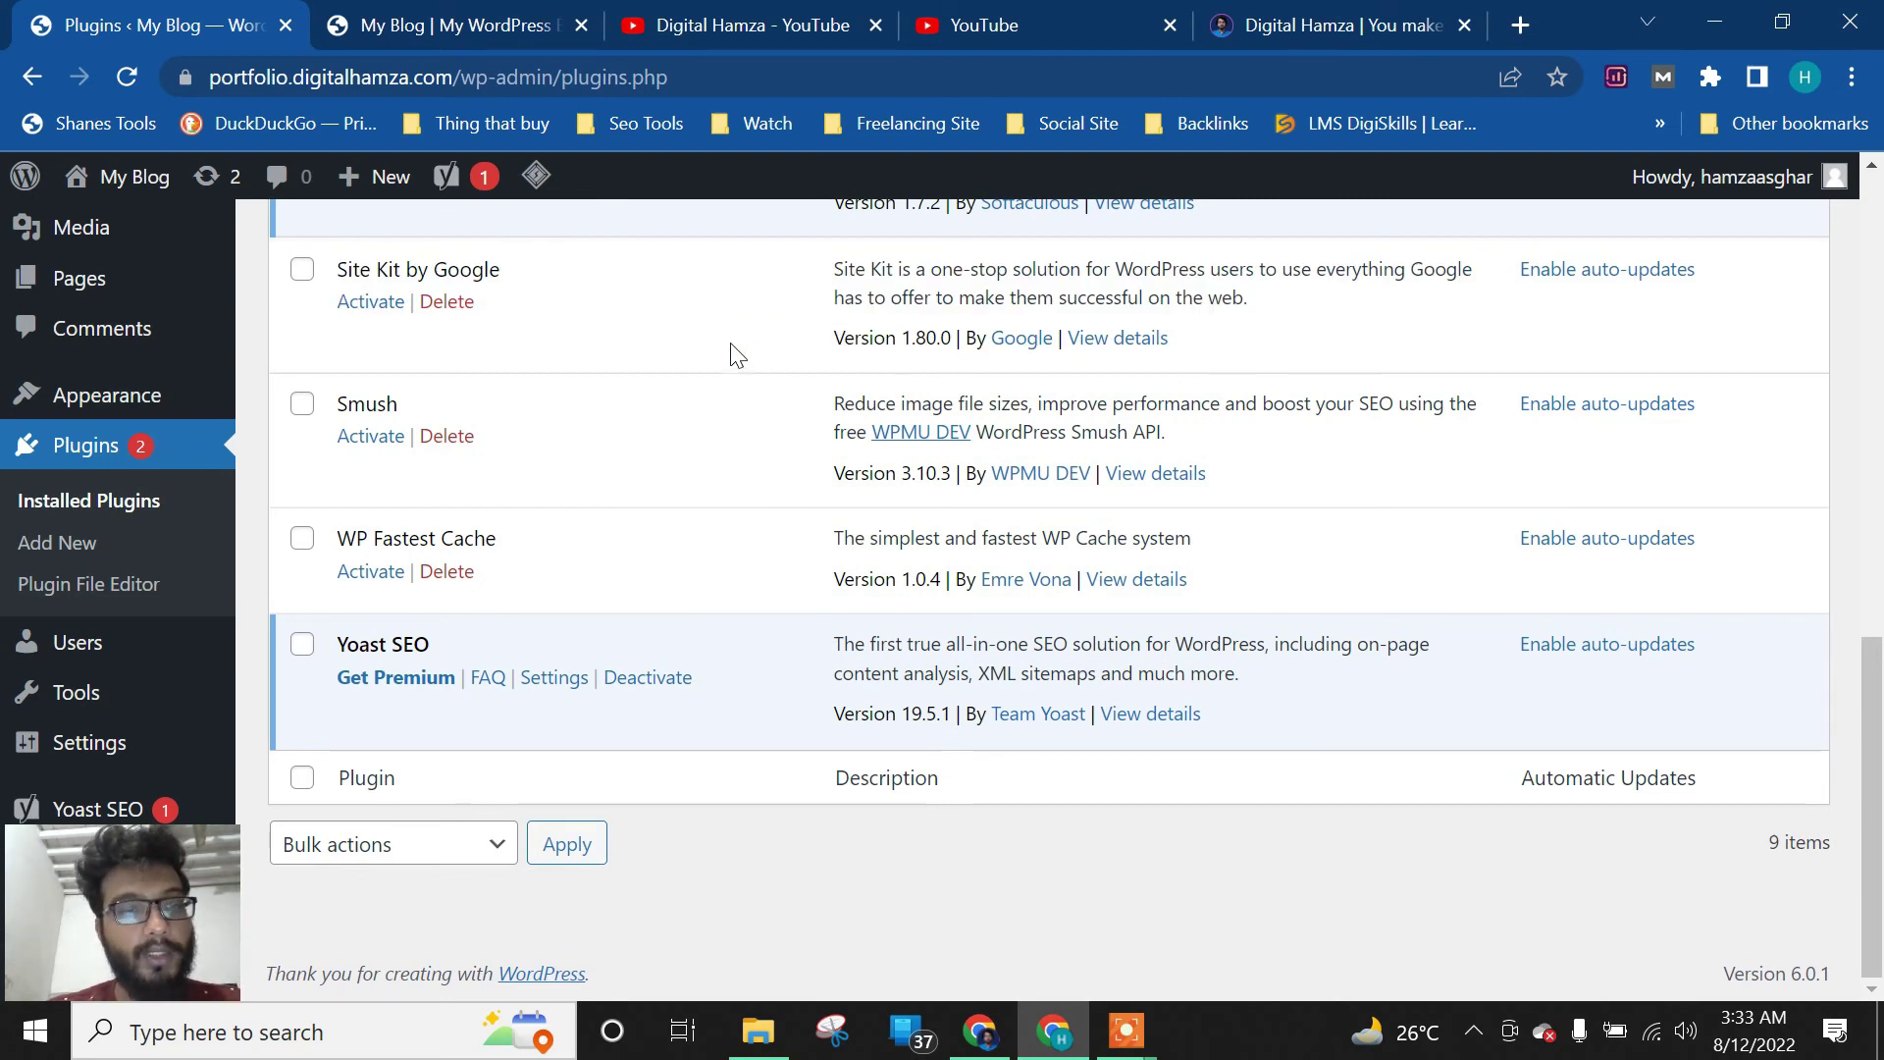
pyautogui.scroll(5, 648, 598)
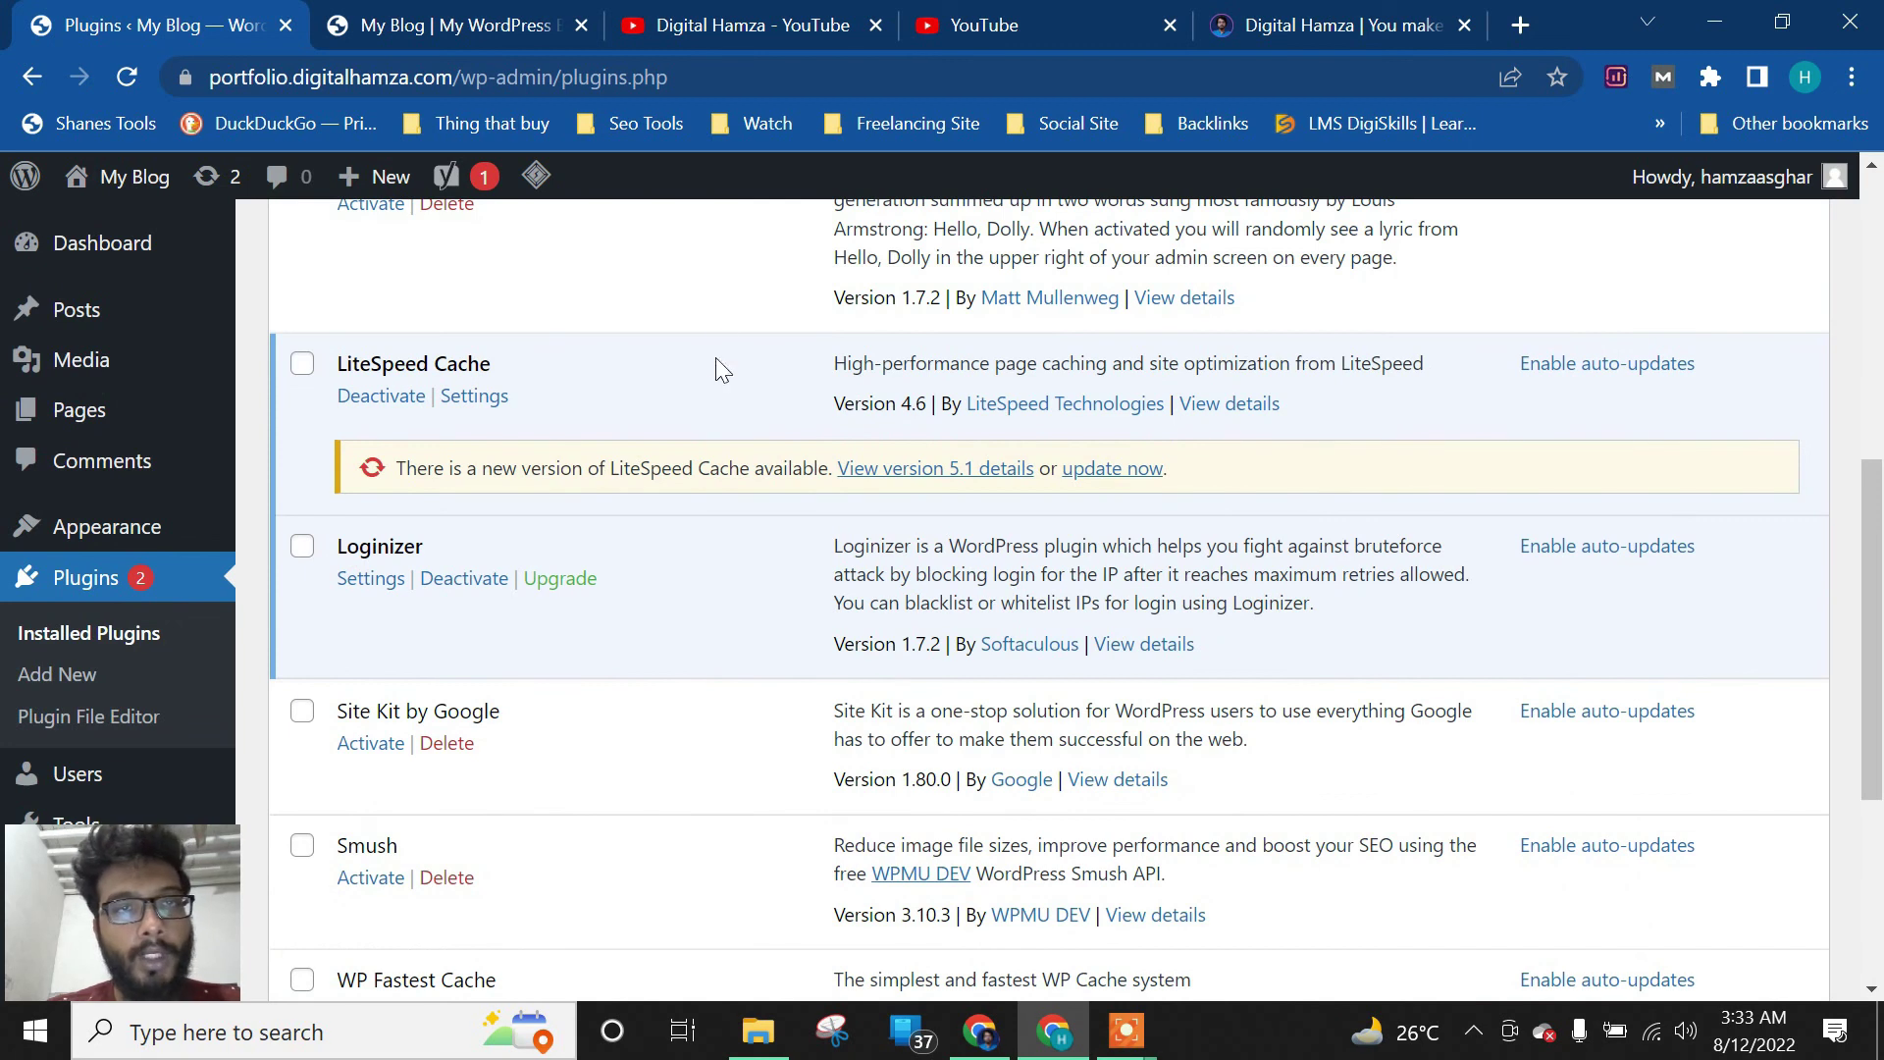
# Reload the blog's front page and open its Site Identity settings in the theme customizer
pyautogui.click(515, 13)
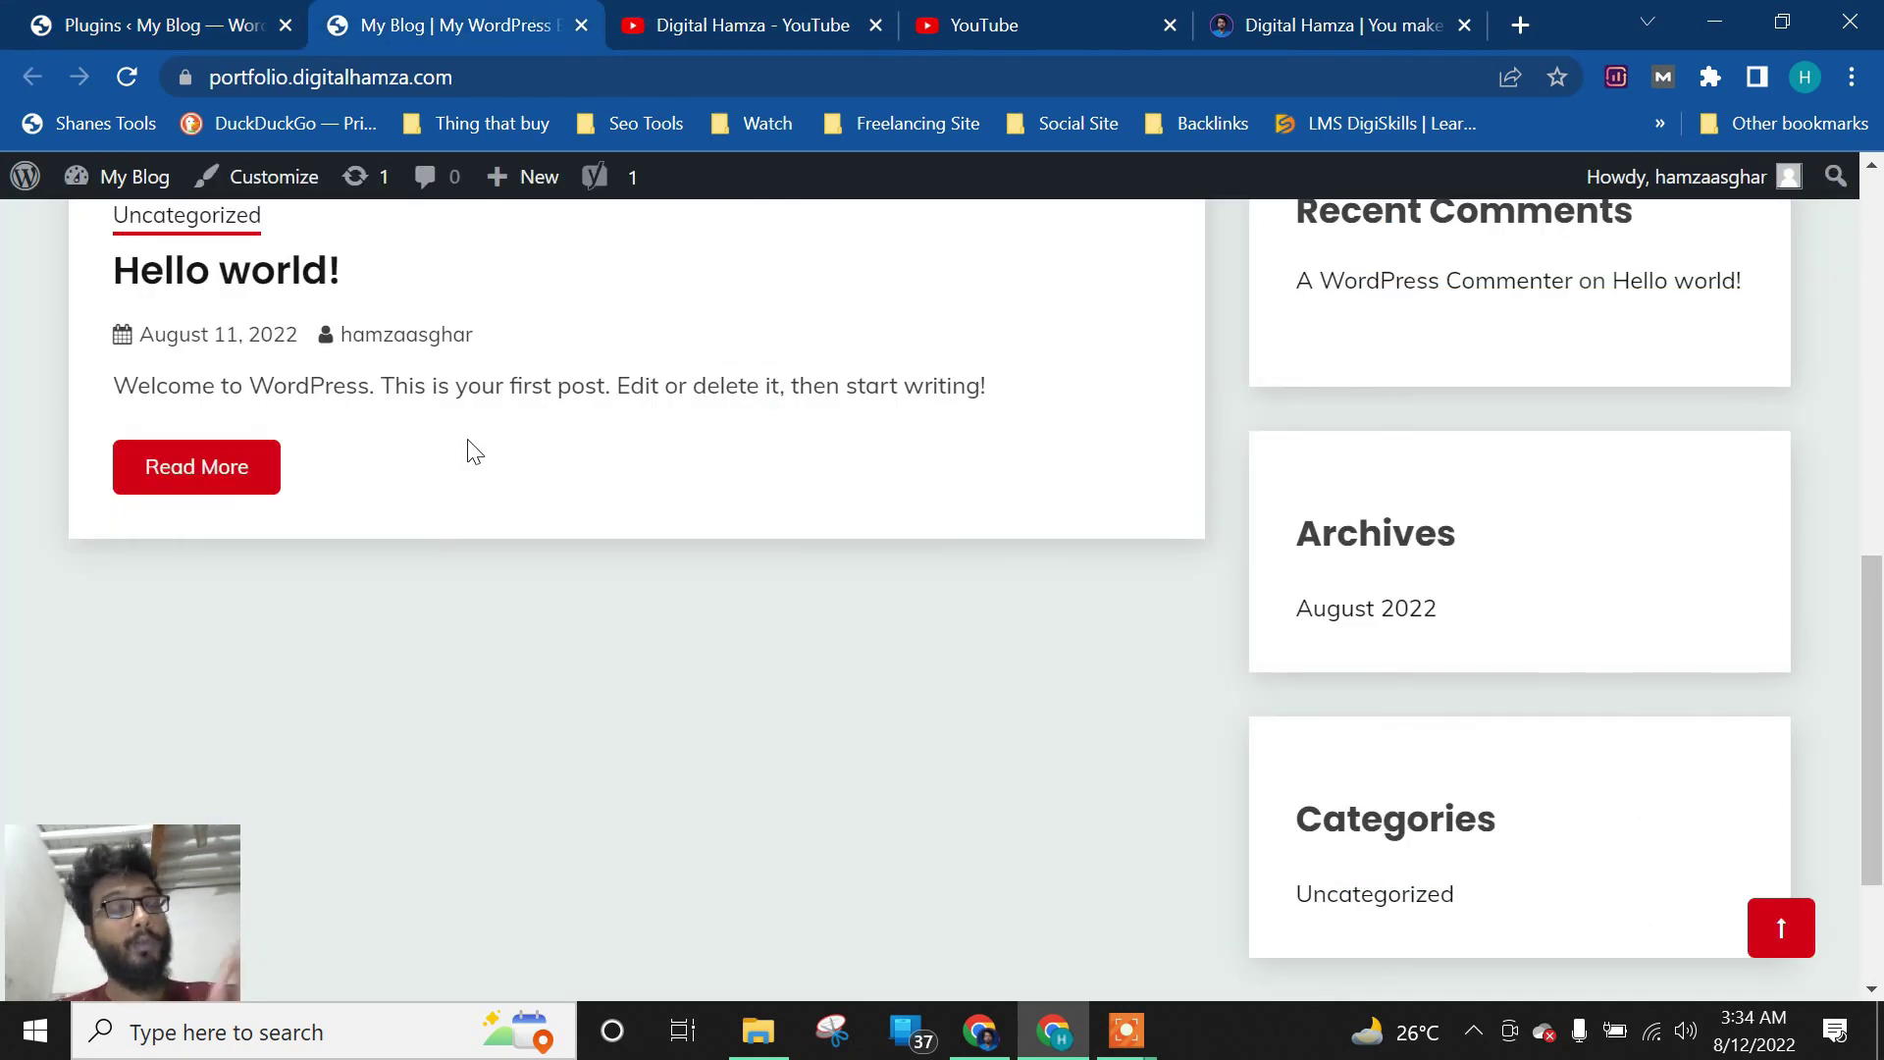
pyautogui.scroll(4, 467, 451)
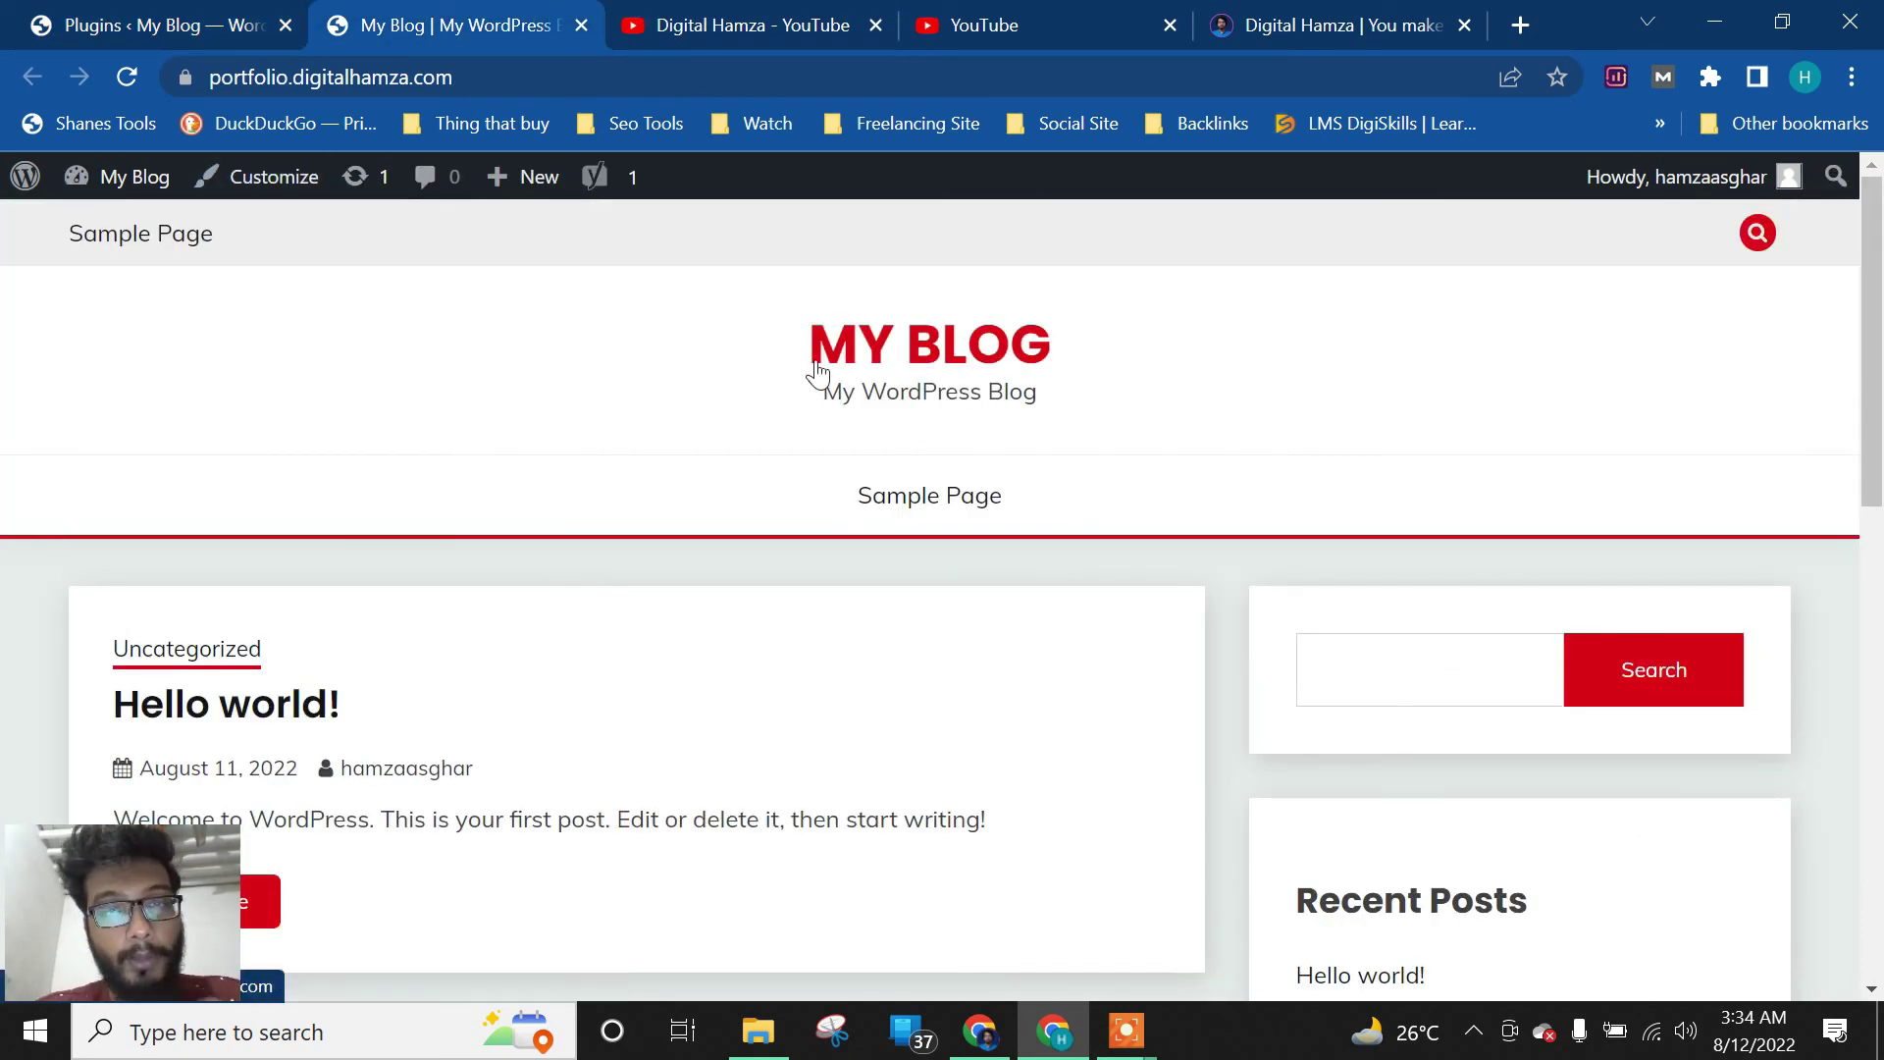
pyautogui.click(874, 365)
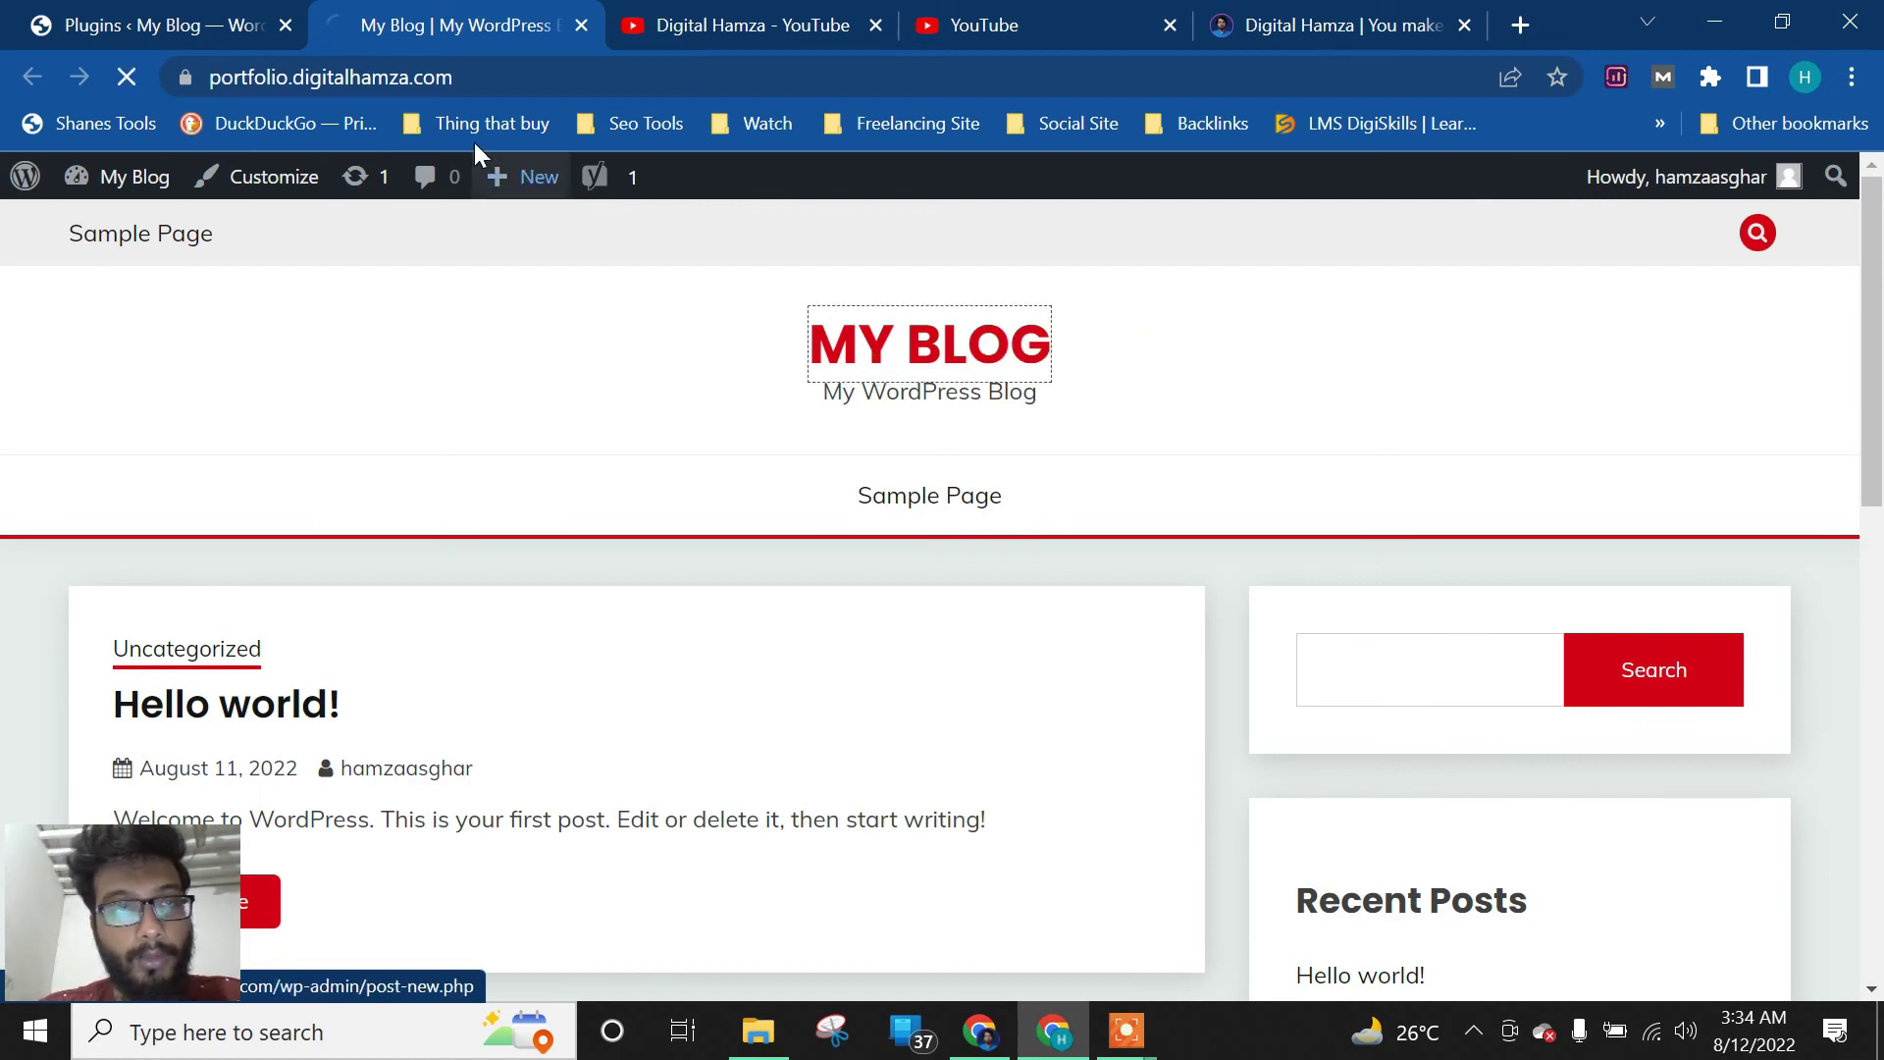
pyautogui.click(253, 182)
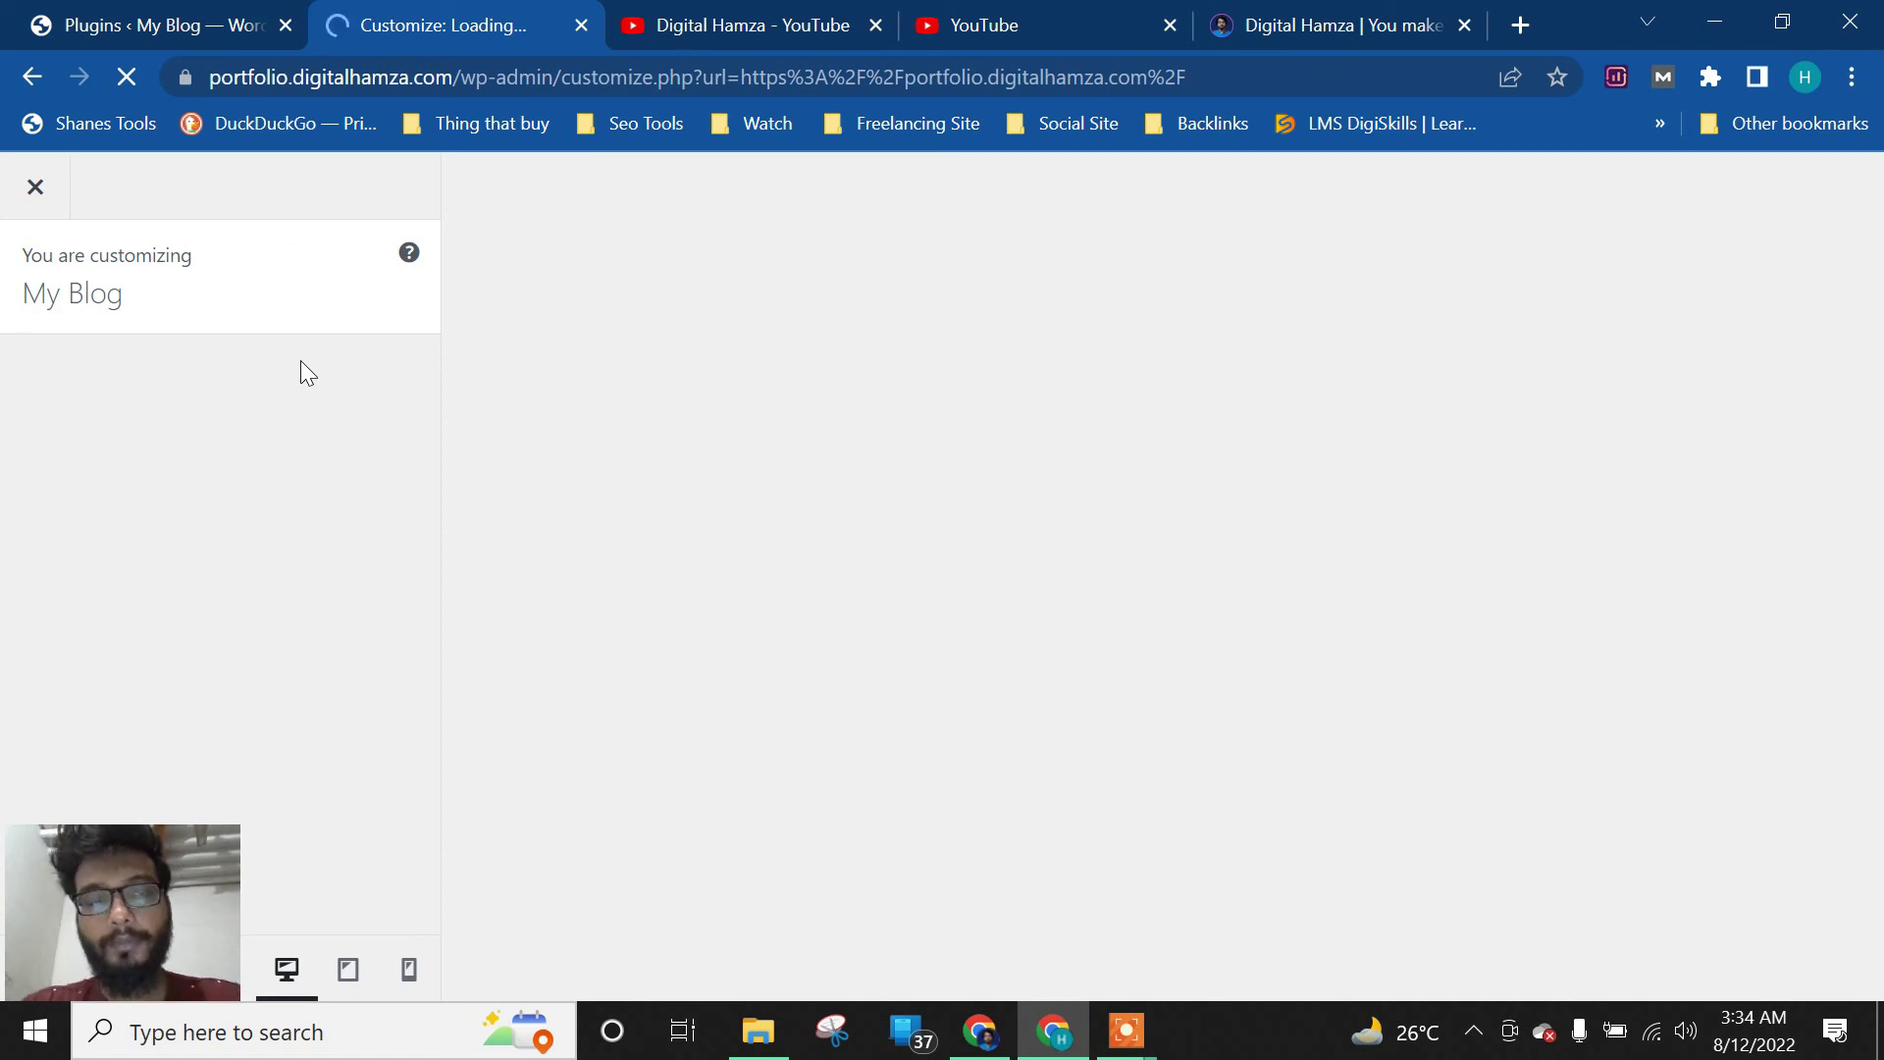
pyautogui.scroll(-2, 171, 593)
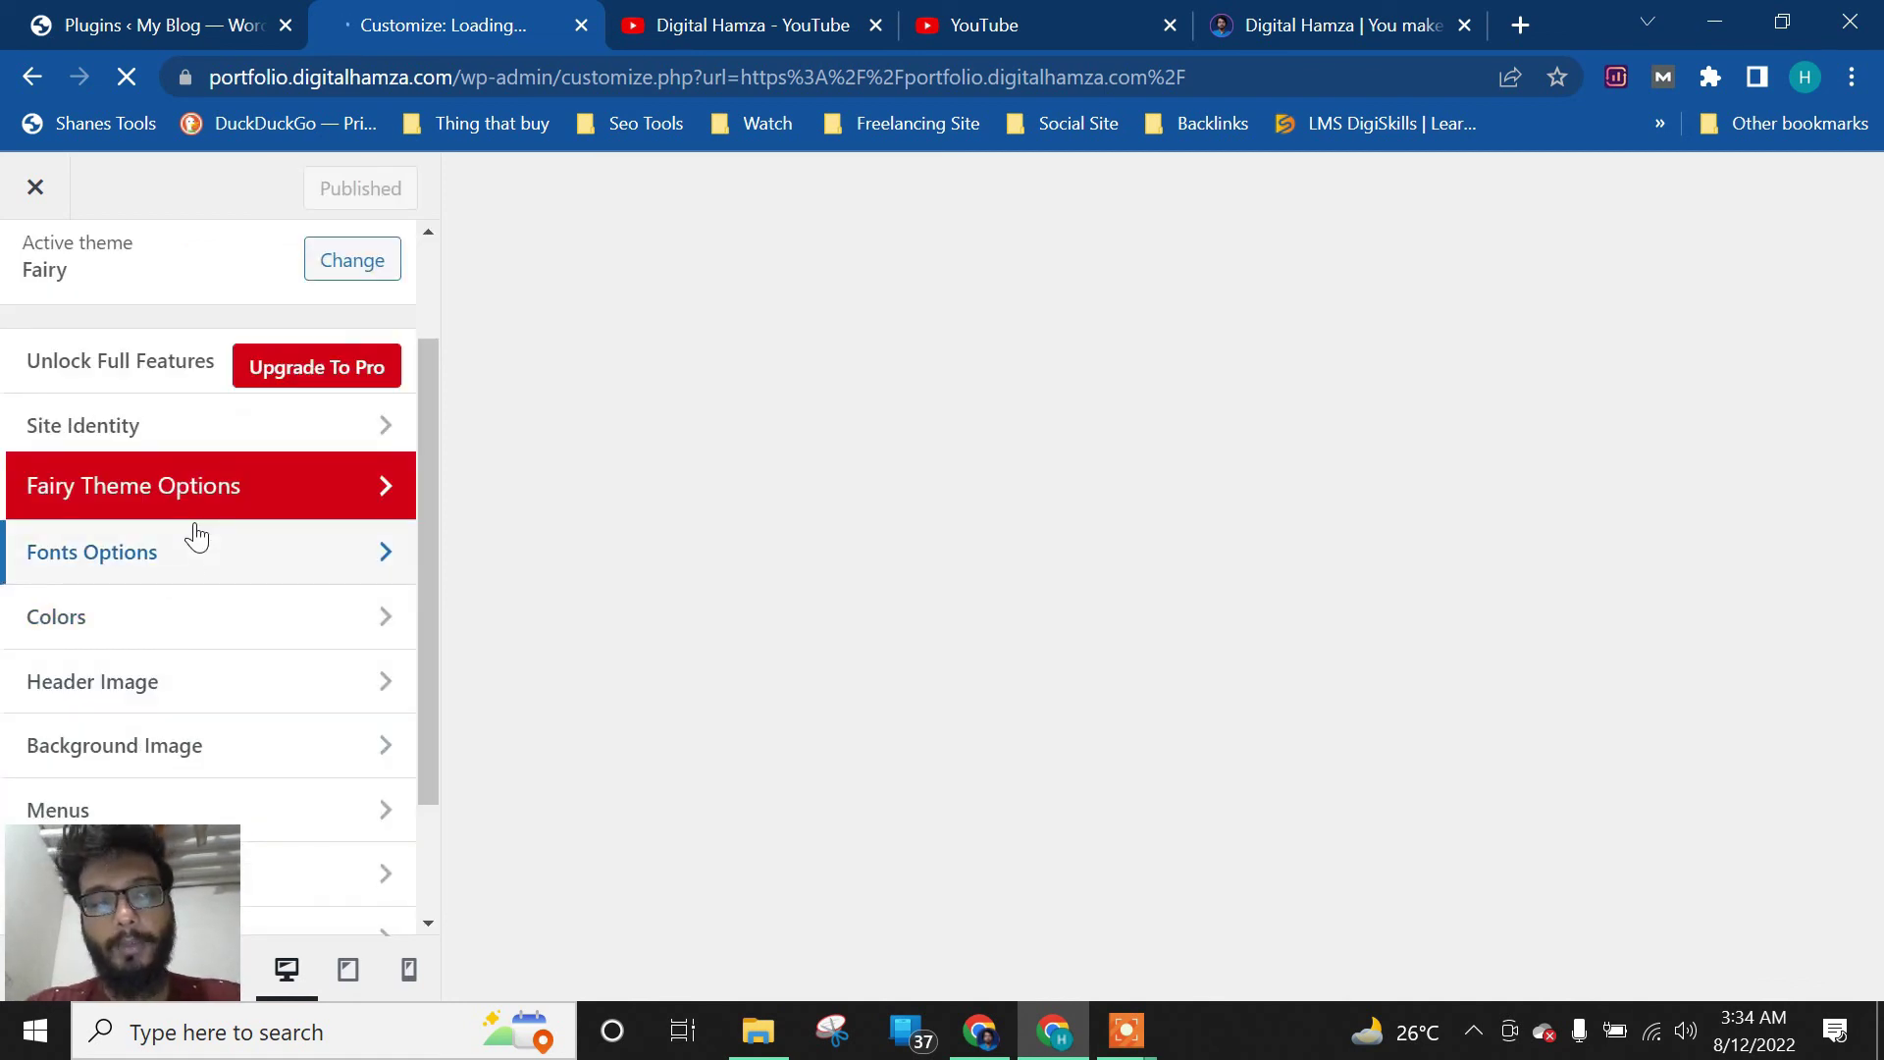
pyautogui.click(286, 432)
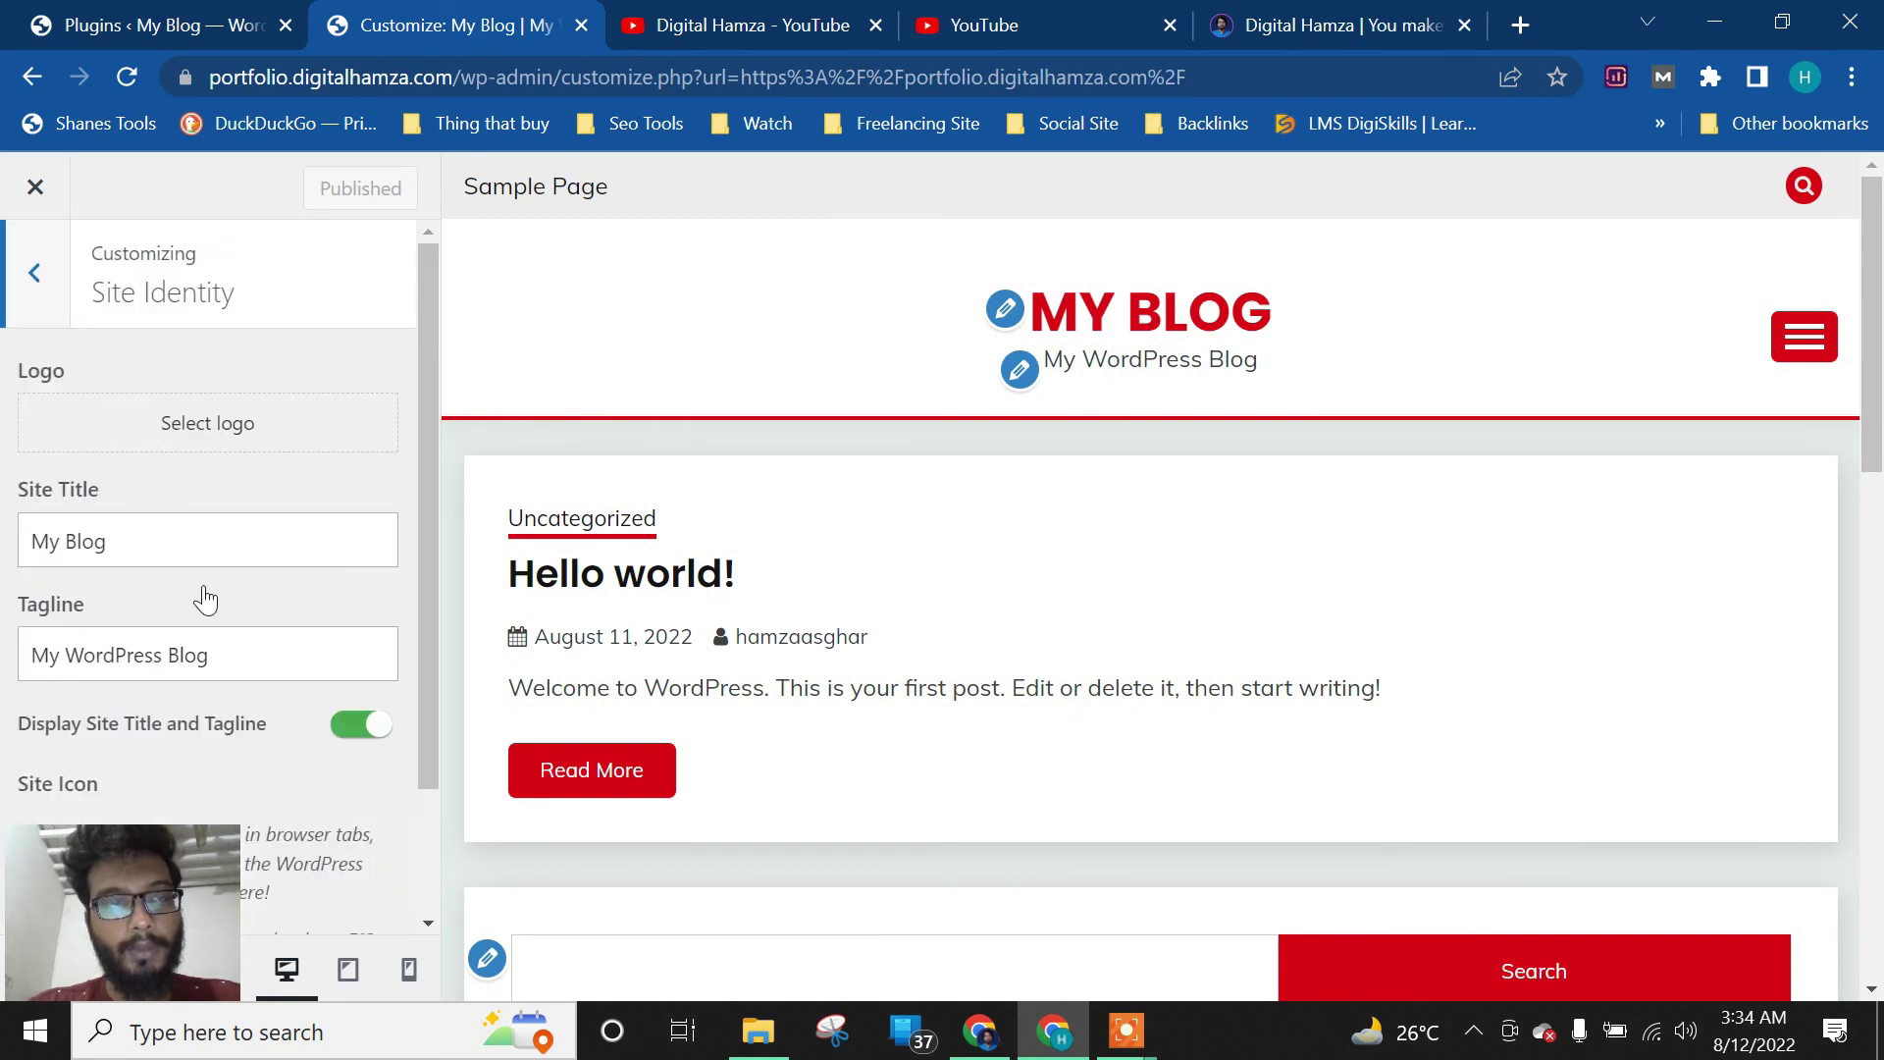
# Replace the site title with "Digital hamza Portfolio"
pyautogui.scroll(-2, 211, 549)
pyautogui.tripleClick(229, 389)
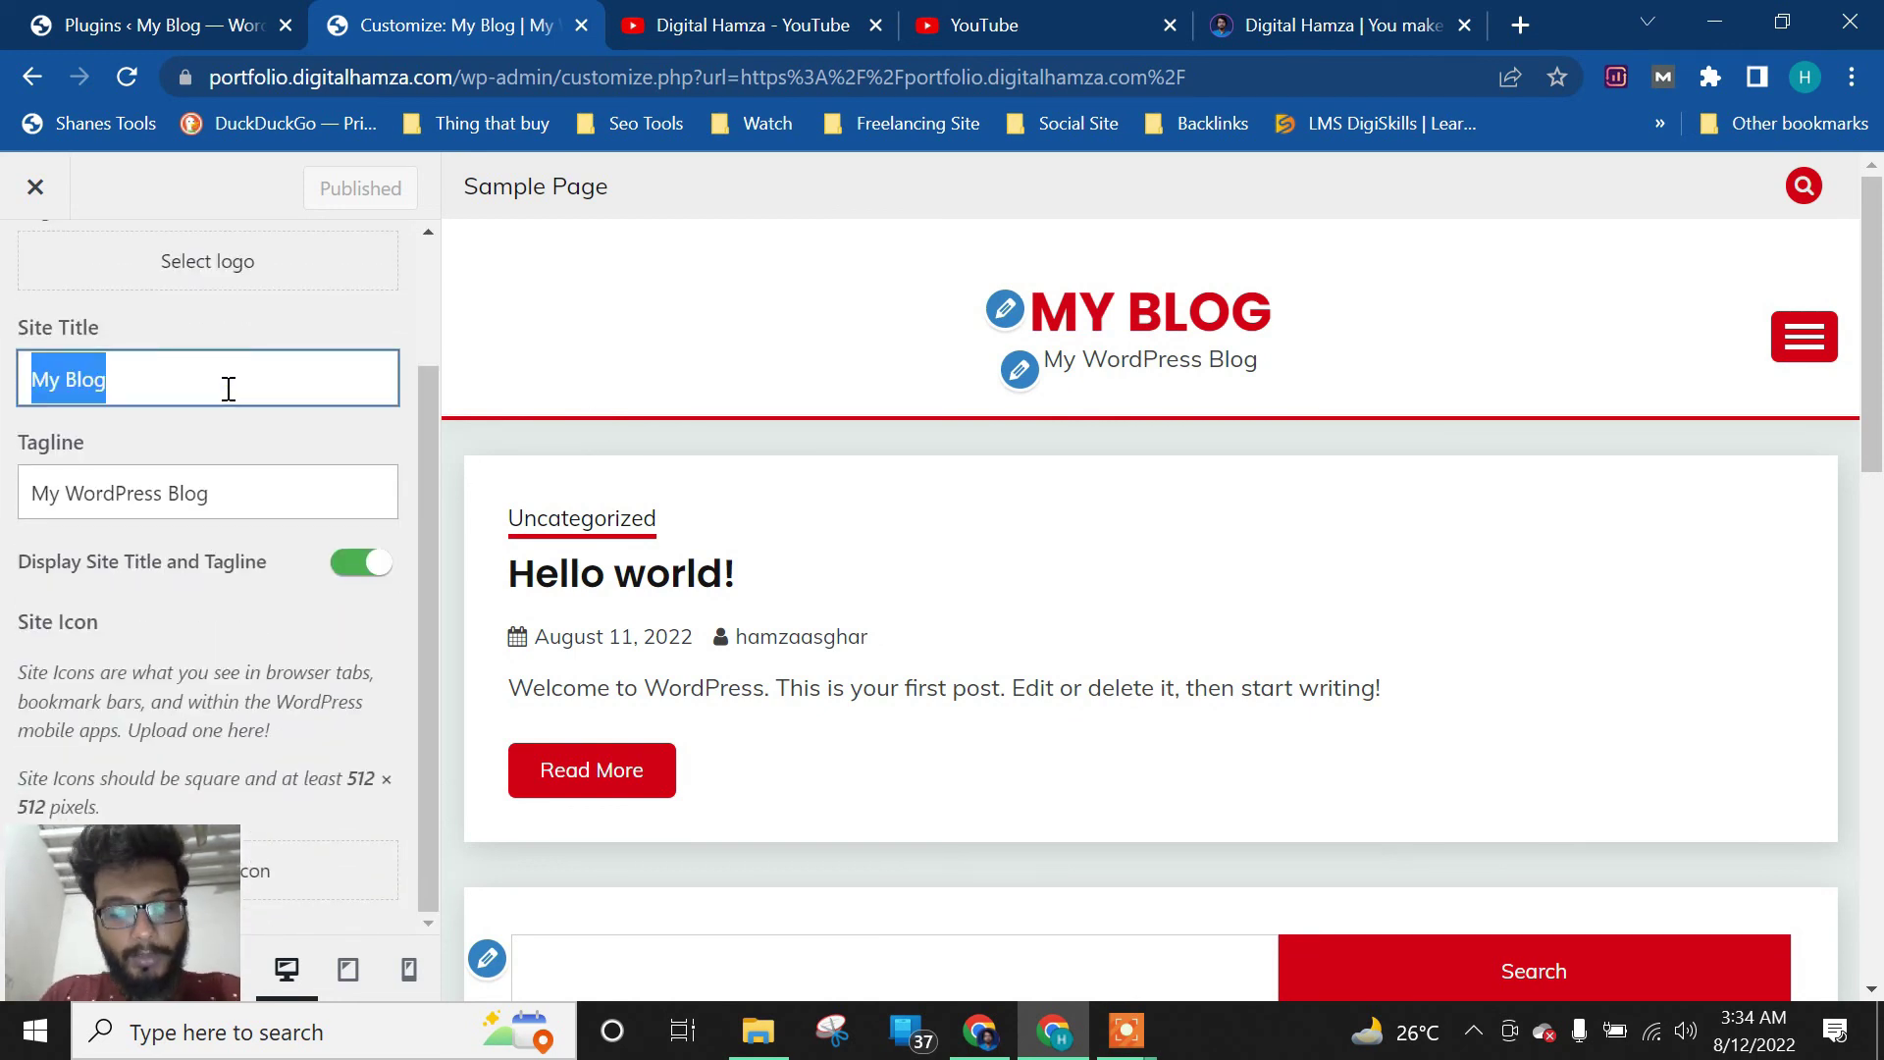
pyautogui.write('Dig')
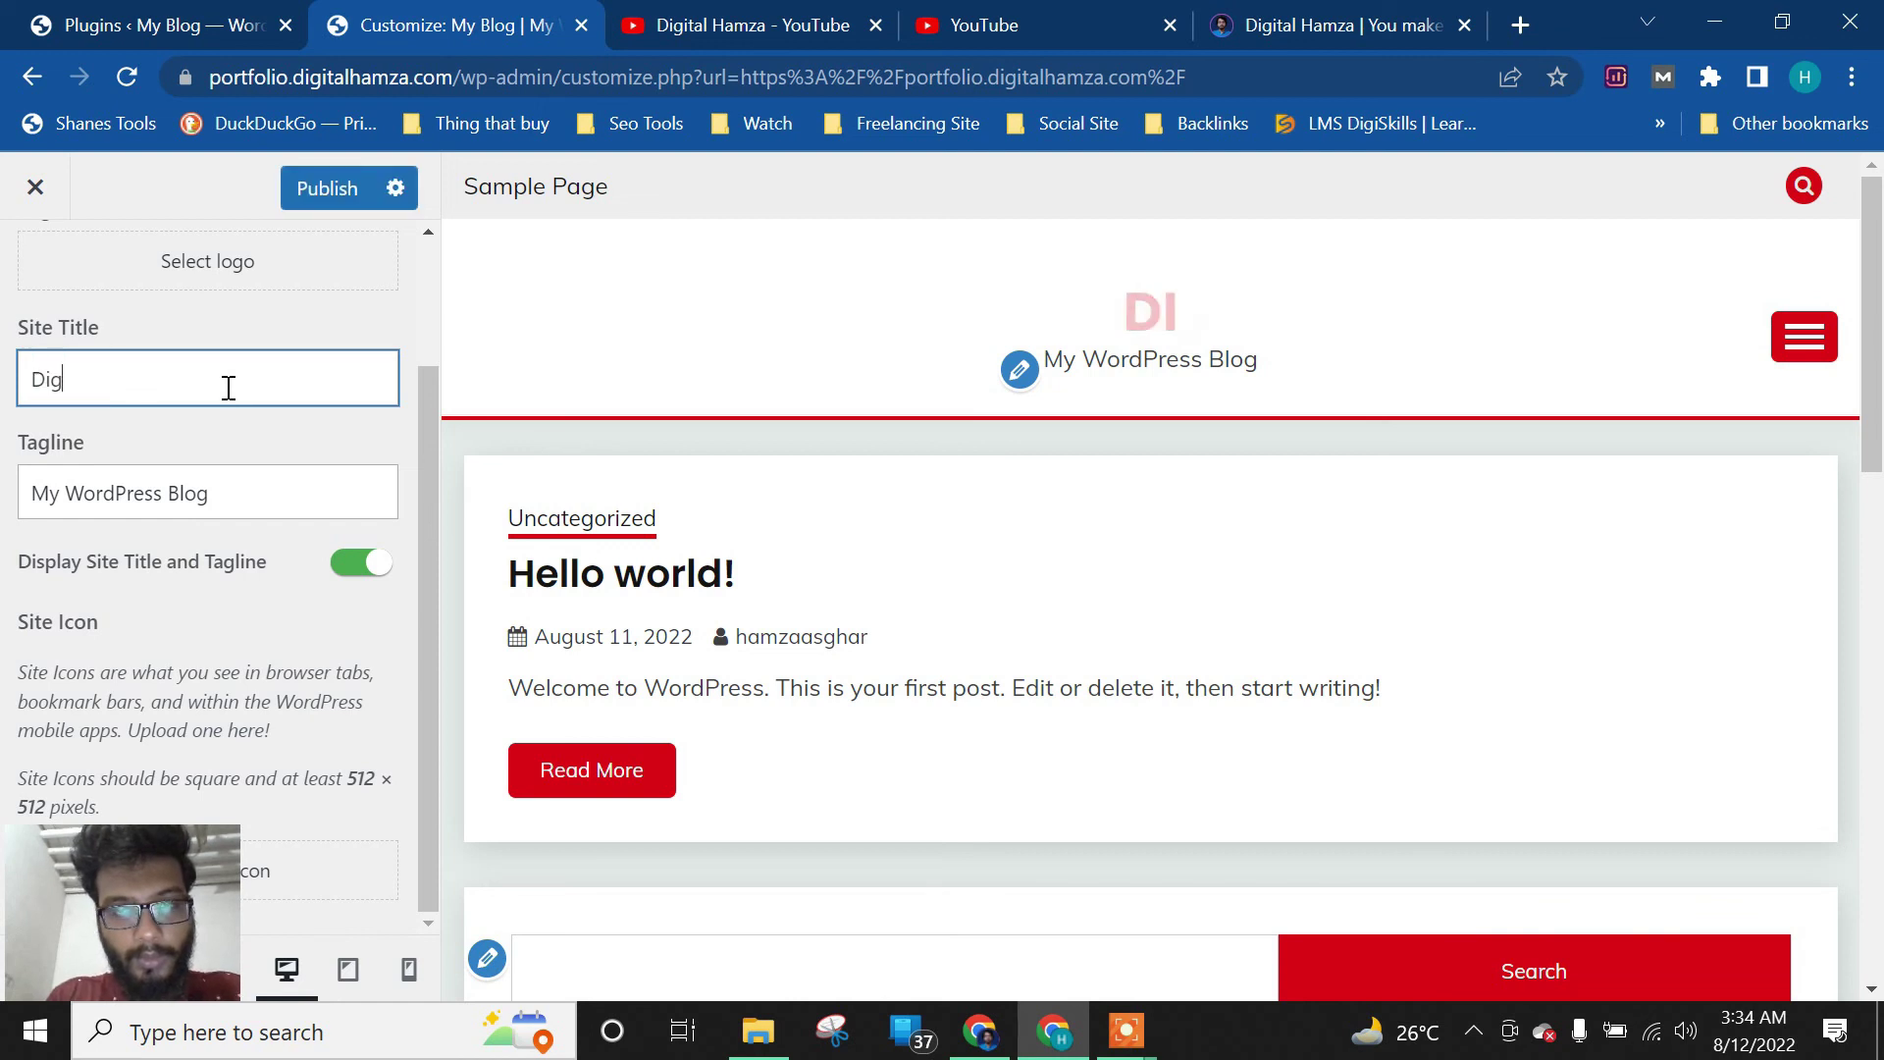
pyautogui.write('ital hamza ')
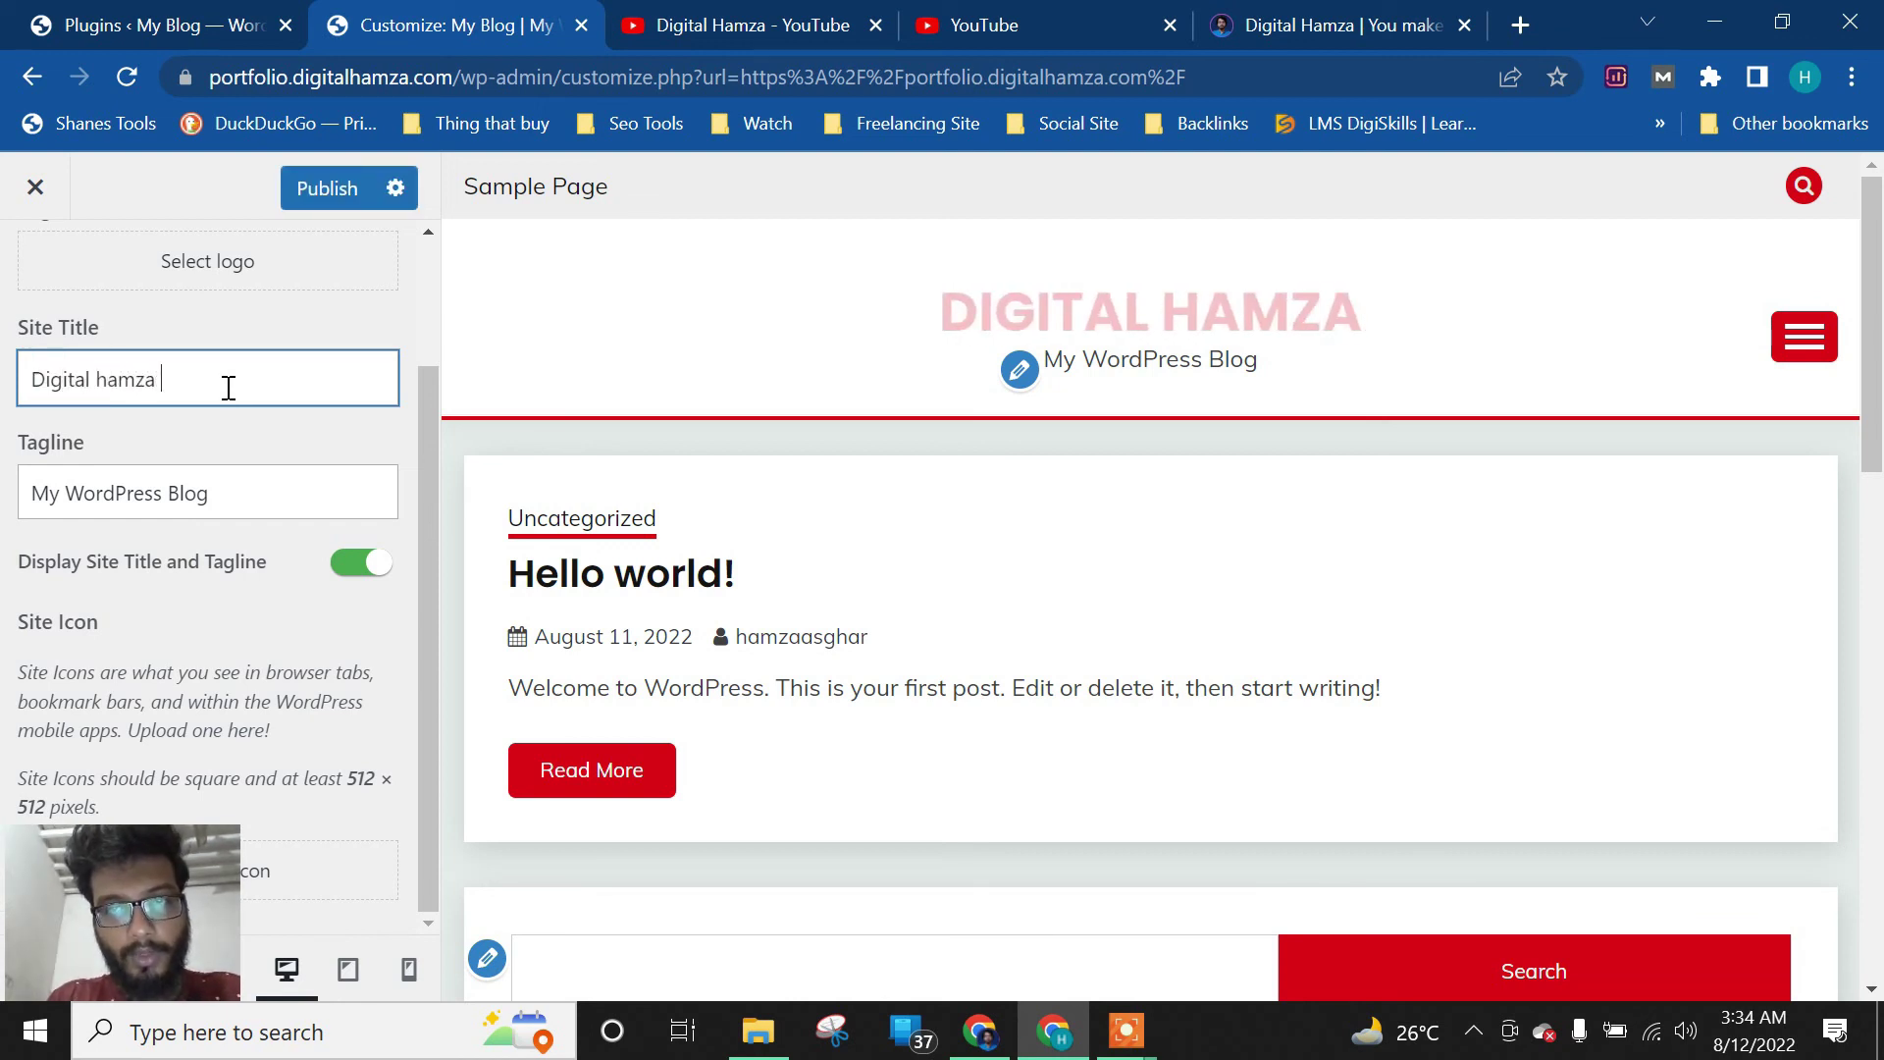
pyautogui.write('Portfolio')
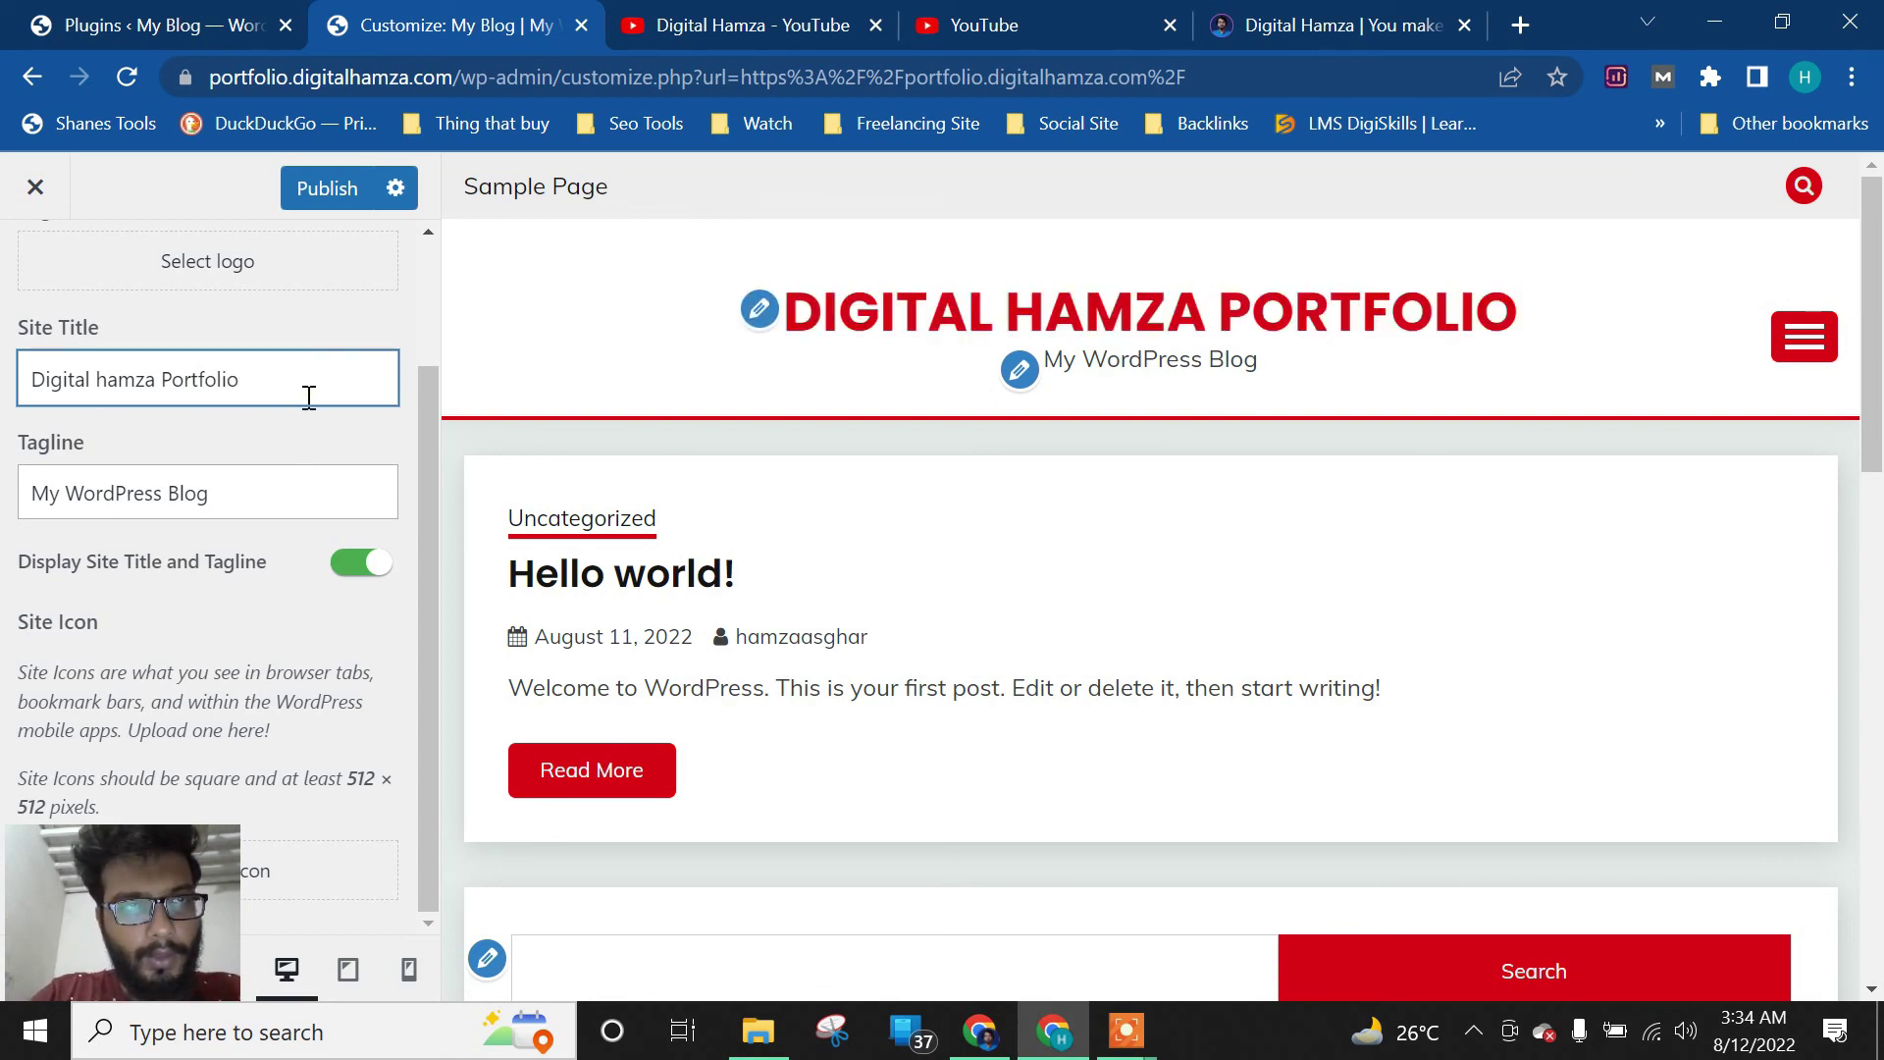
# Replace the tagline with "My Previous Work", fixing the misspelt middle word with the suggested spelling
pyautogui.moveTo(208, 492); pyautogui.dragTo(12, 491)
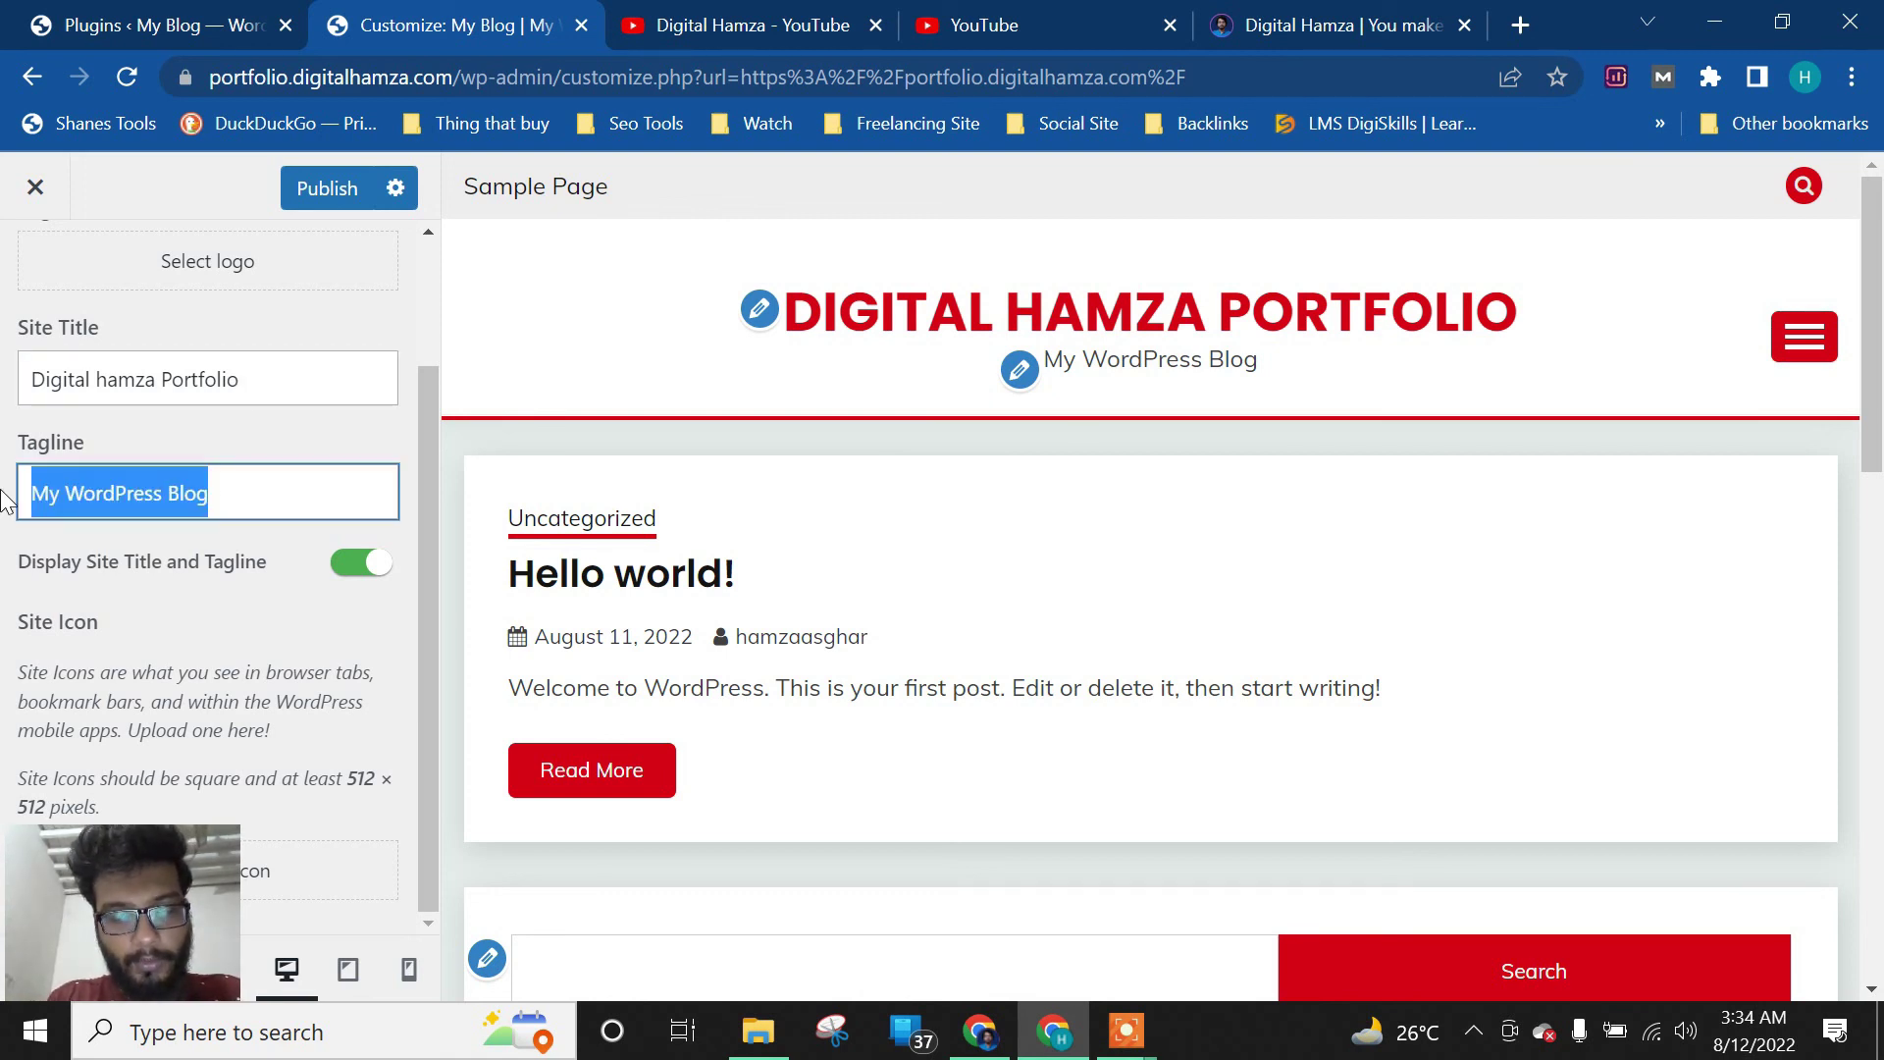
pyautogui.write('My Pre')
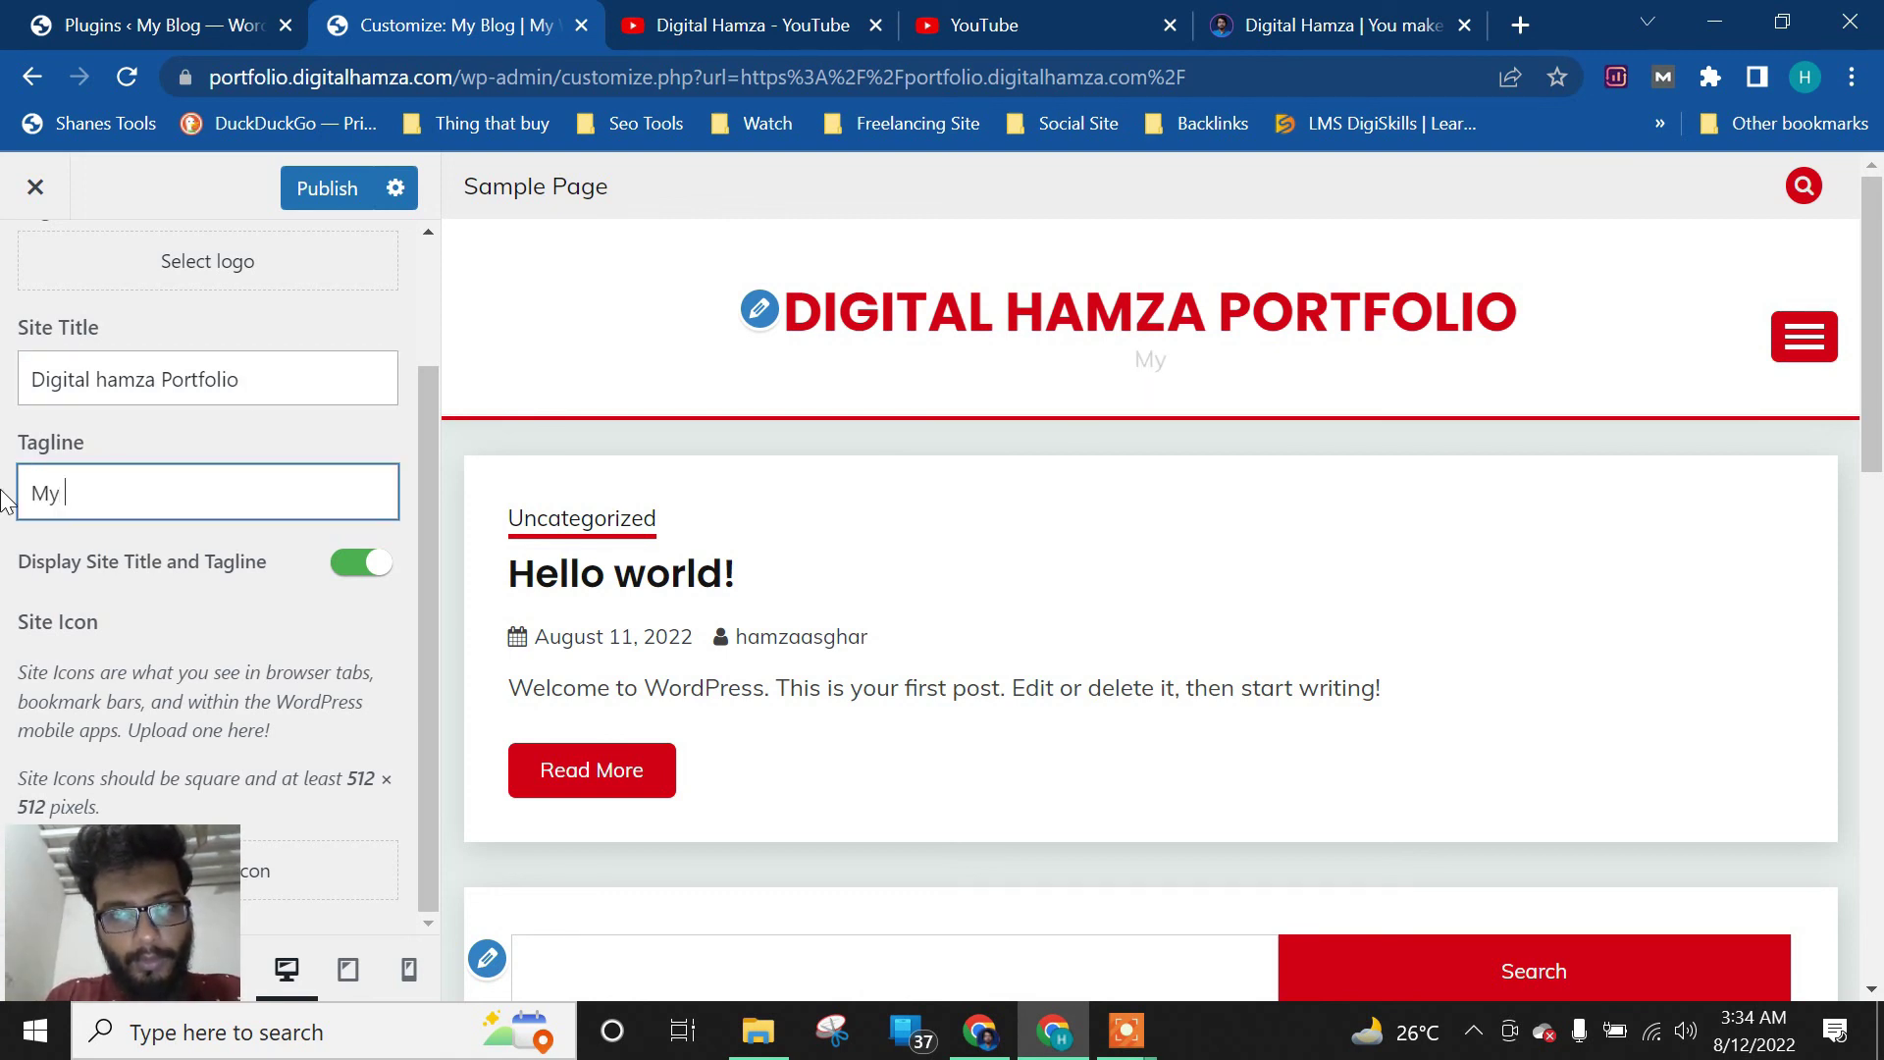
pyautogui.write('Work')
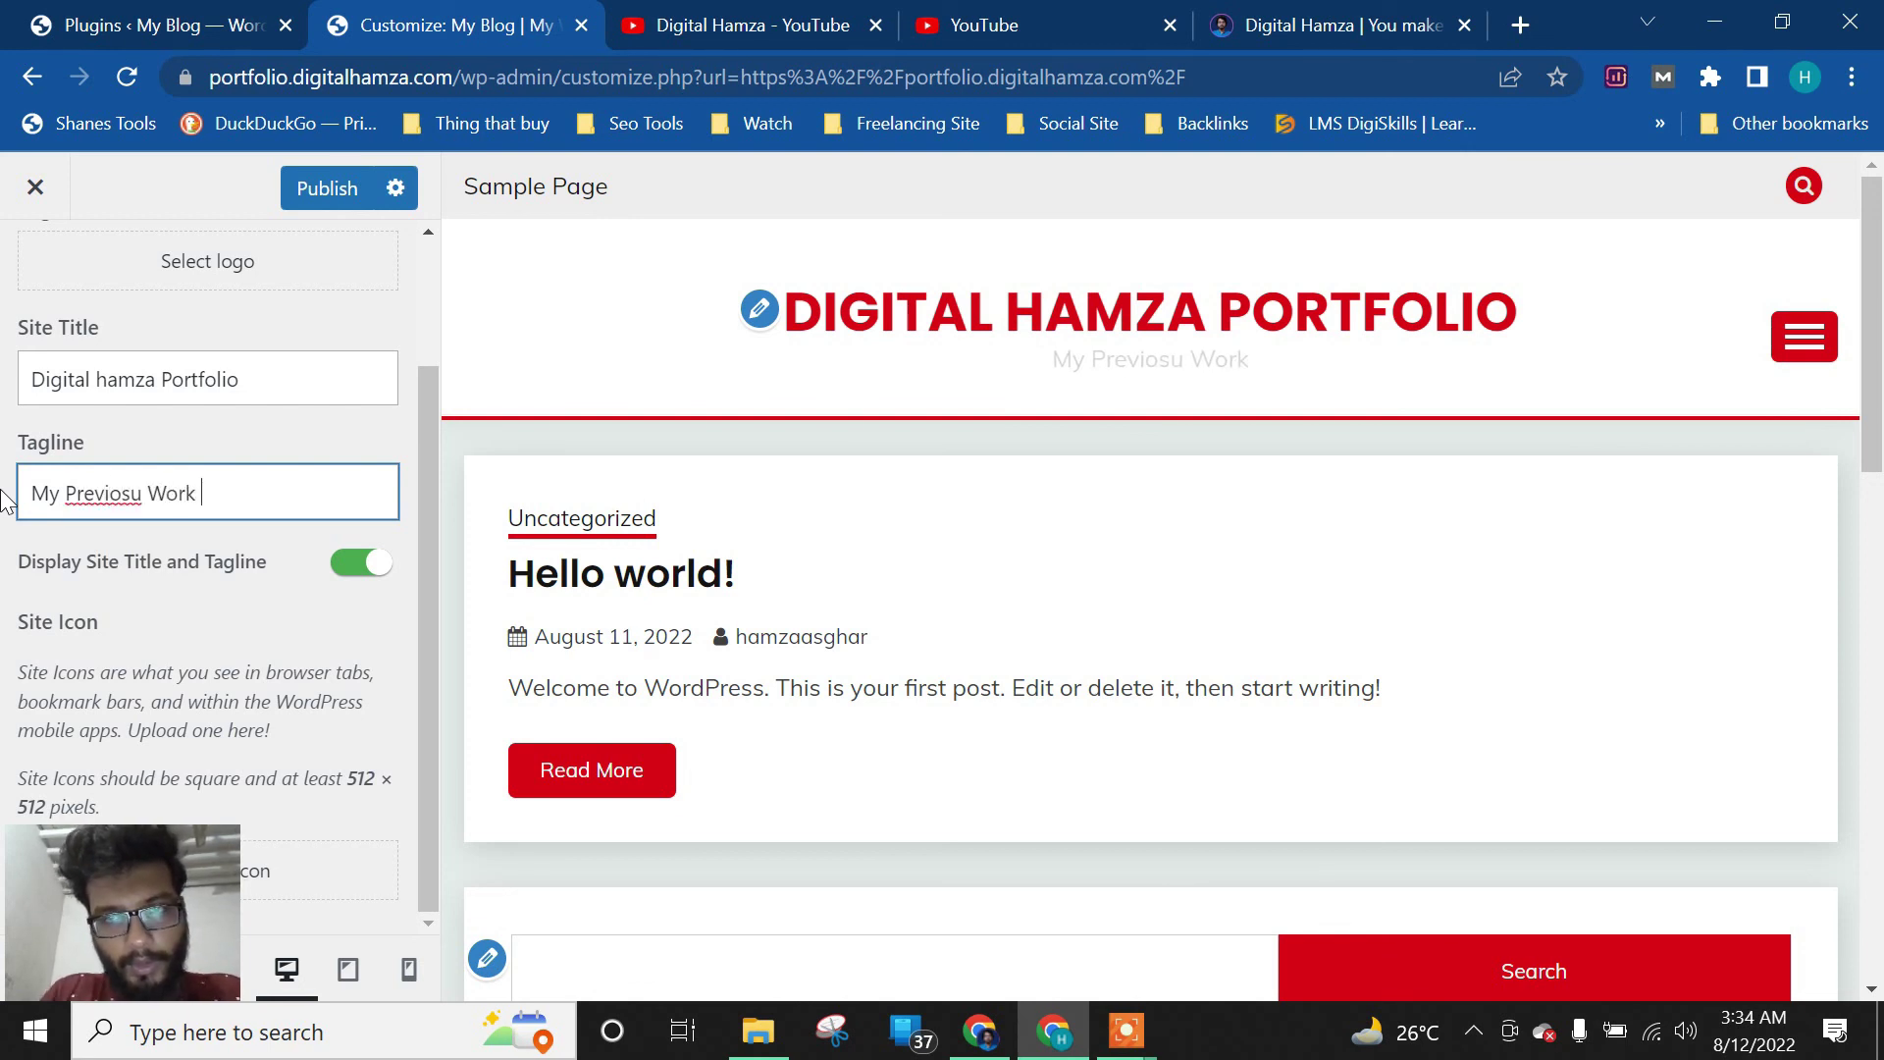
pyautogui.rightClick(123, 496)
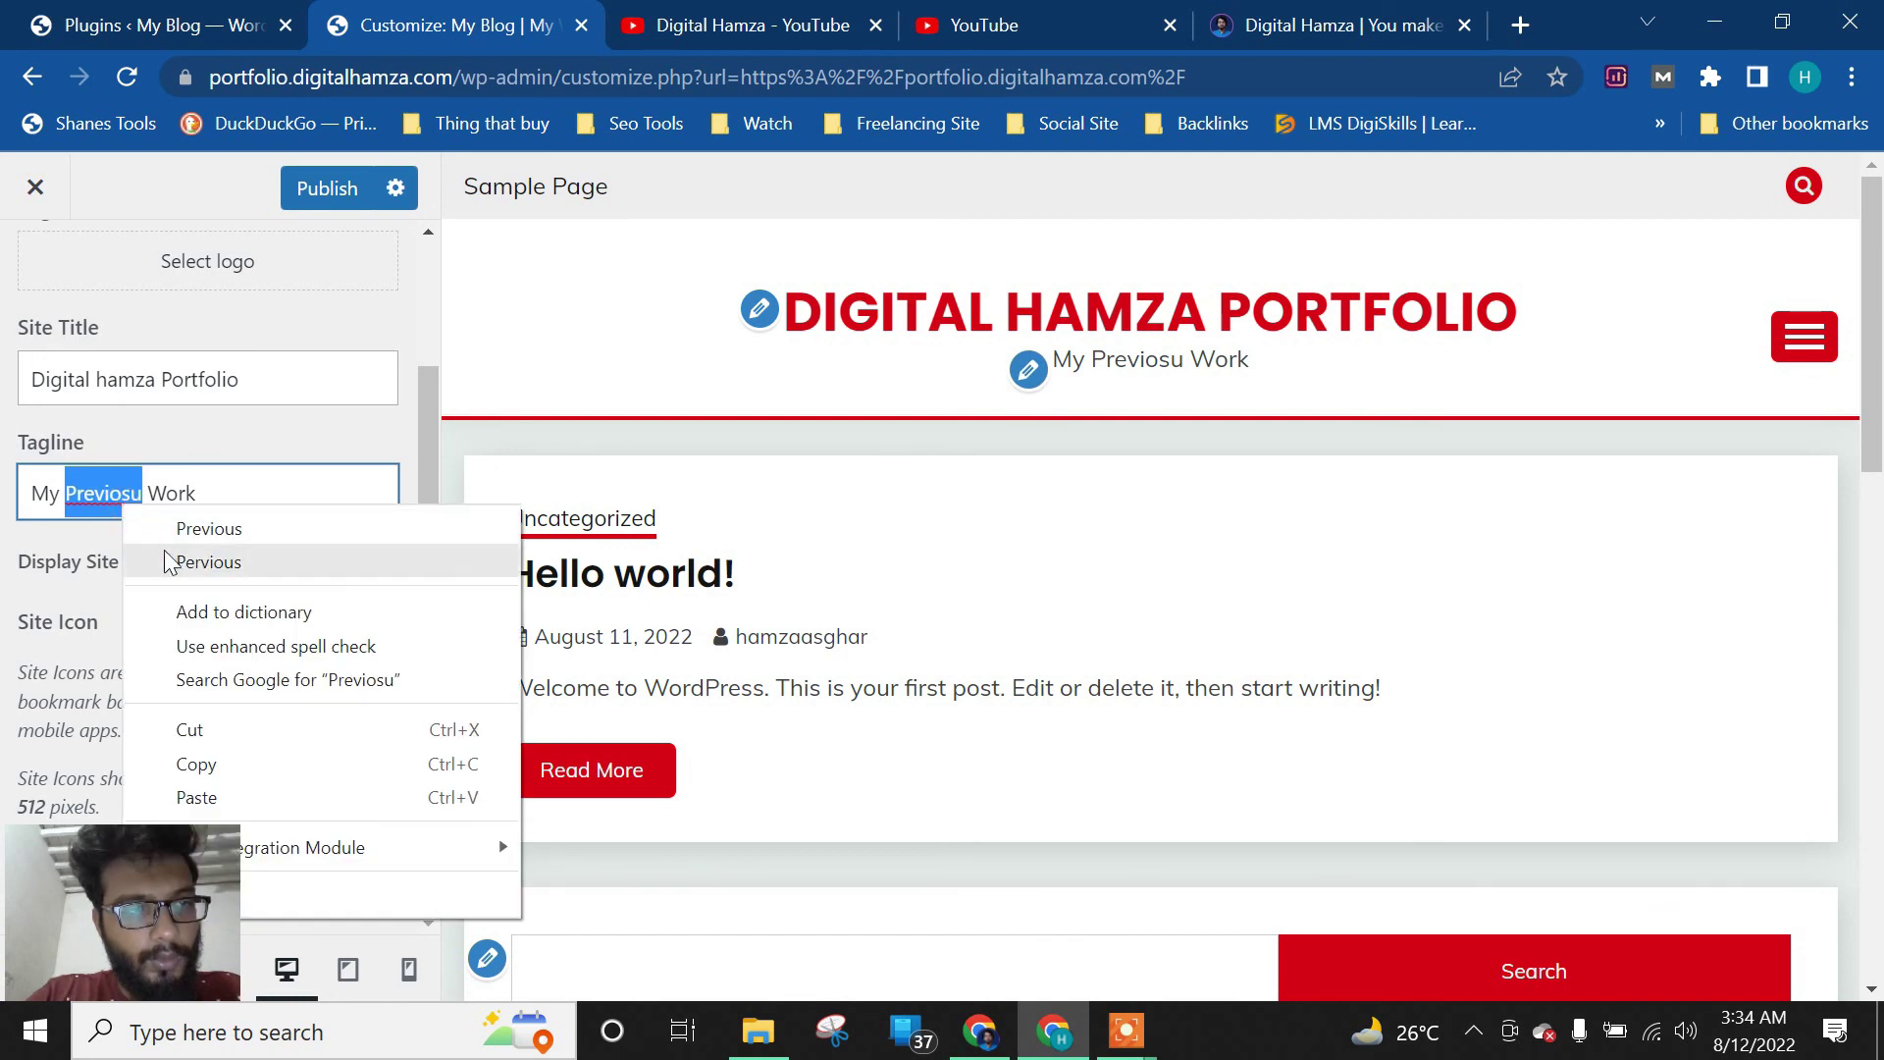
pyautogui.click(187, 528)
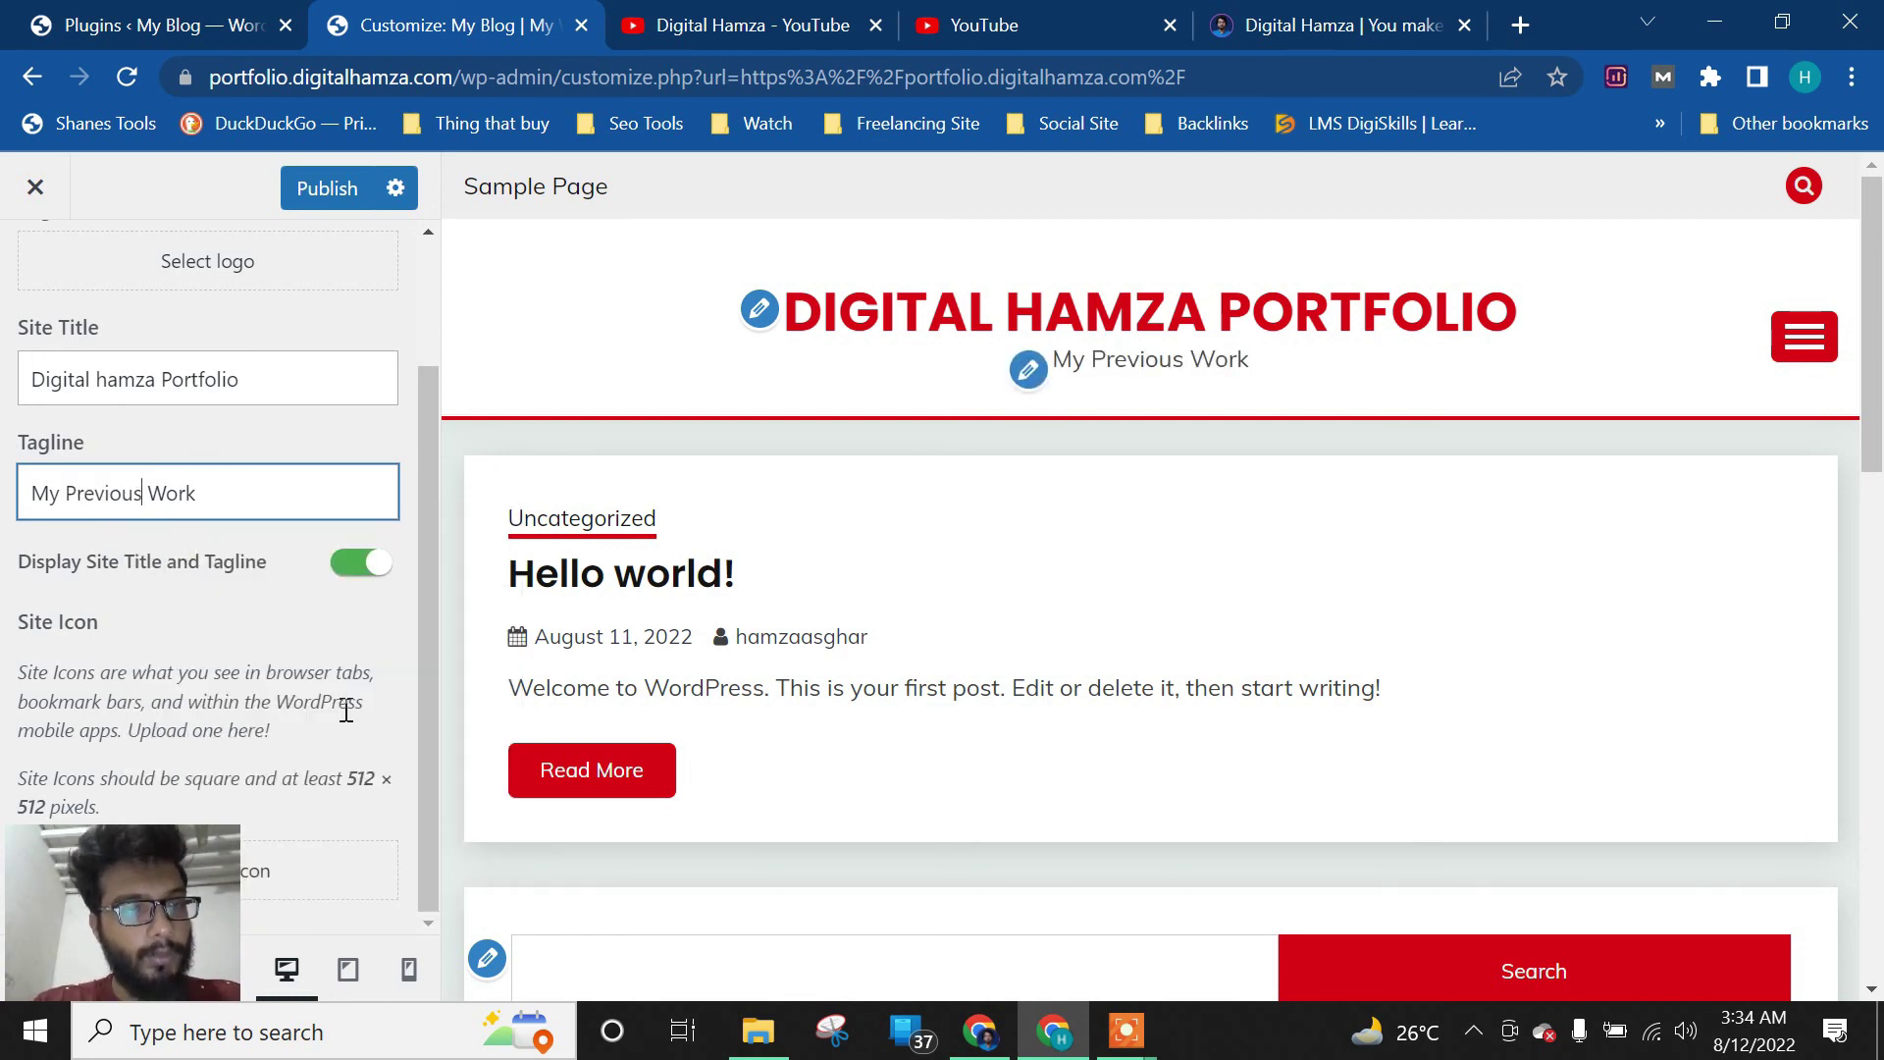
# Look at the site icon image picker without choosing a file, and publish the site identity changes
pyautogui.click(294, 889)
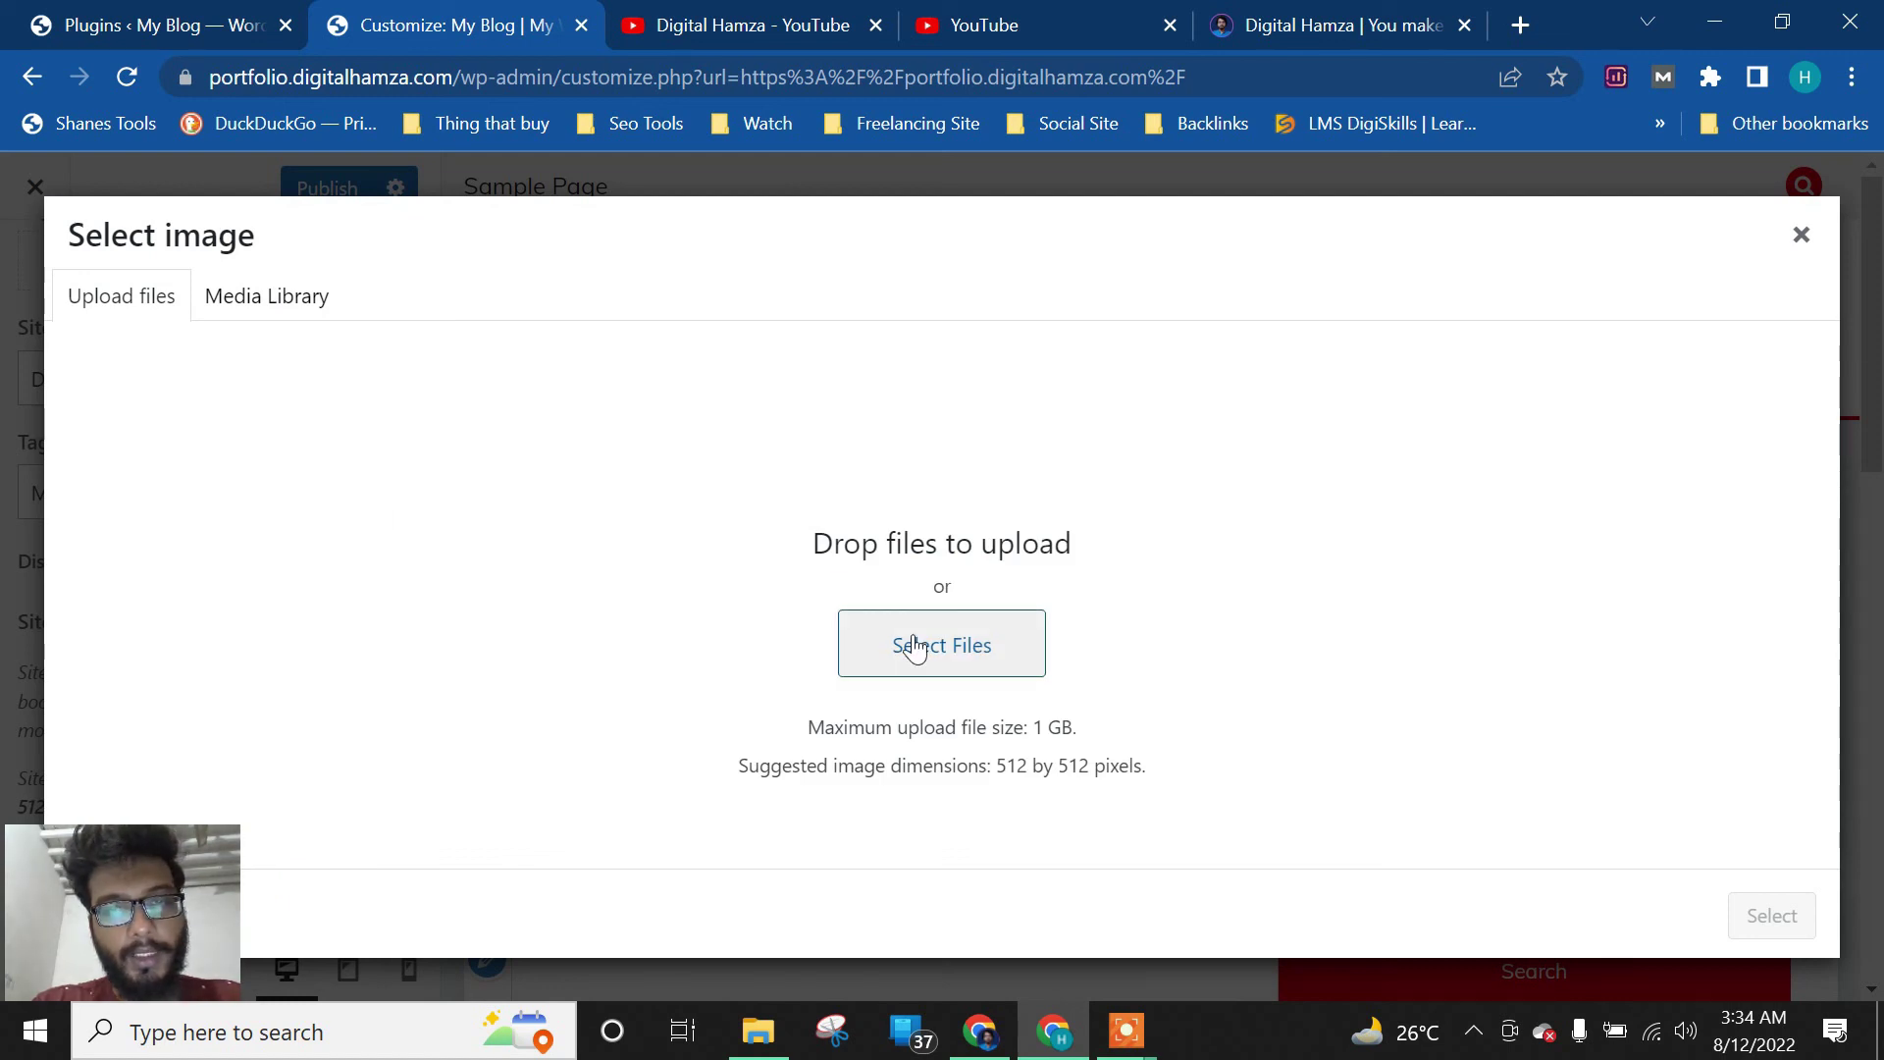
pyautogui.click(1800, 234)
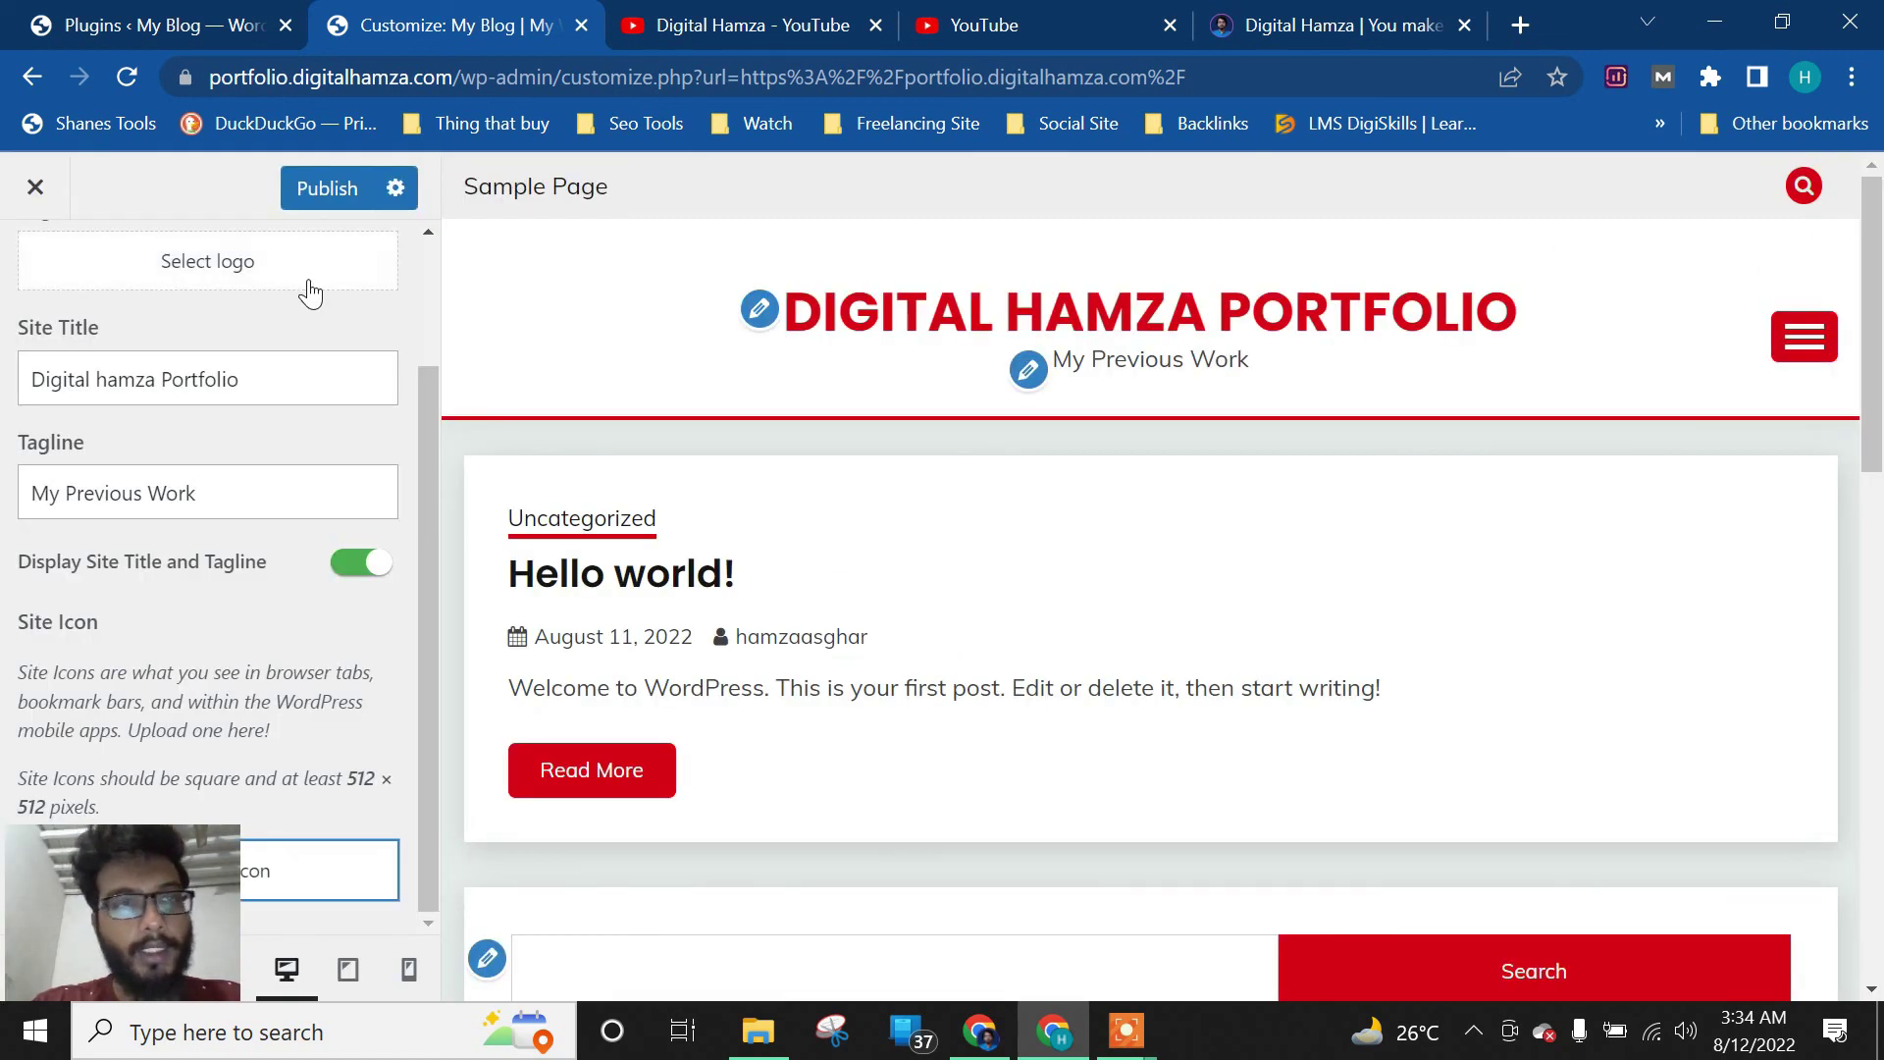
pyautogui.click(328, 187)
pyautogui.scroll(2, 68, 334)
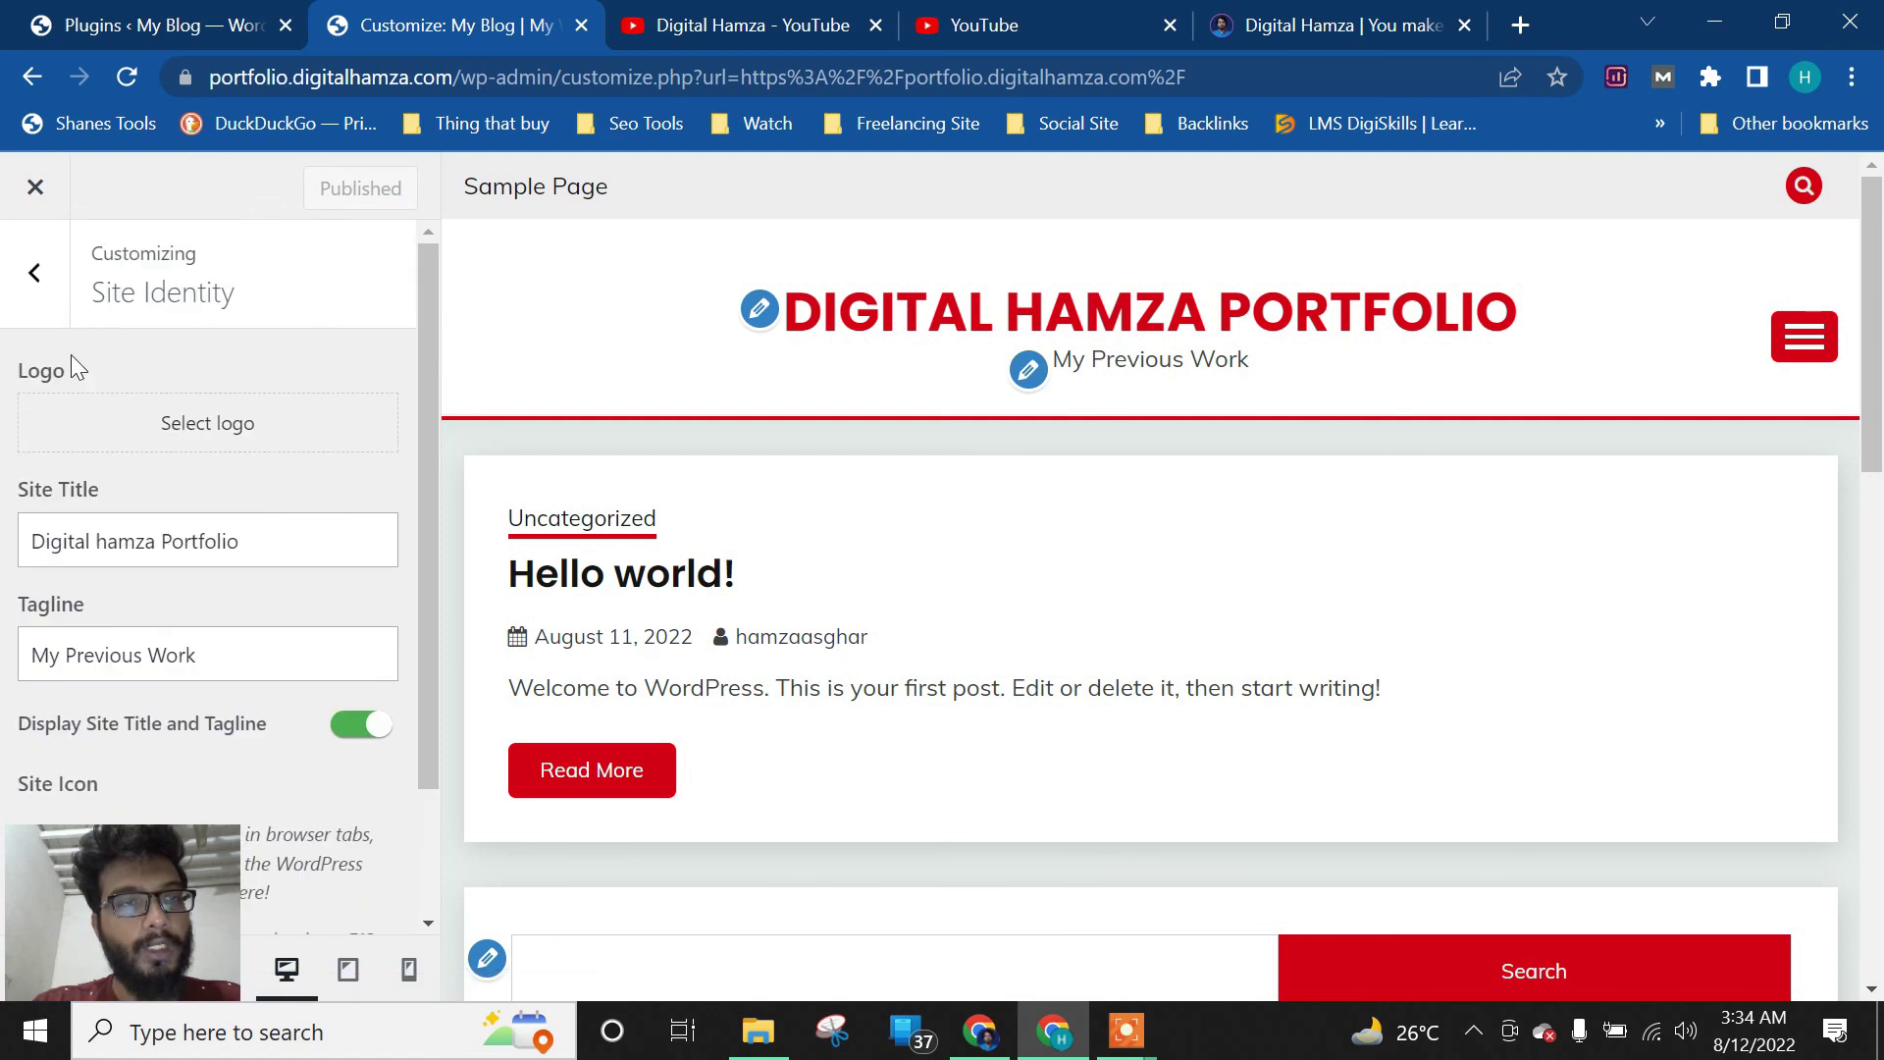
# Return to the customizer's main list of sections, look through it and close the customizer
pyautogui.click(34, 273)
pyautogui.scroll(-2, 118, 504)
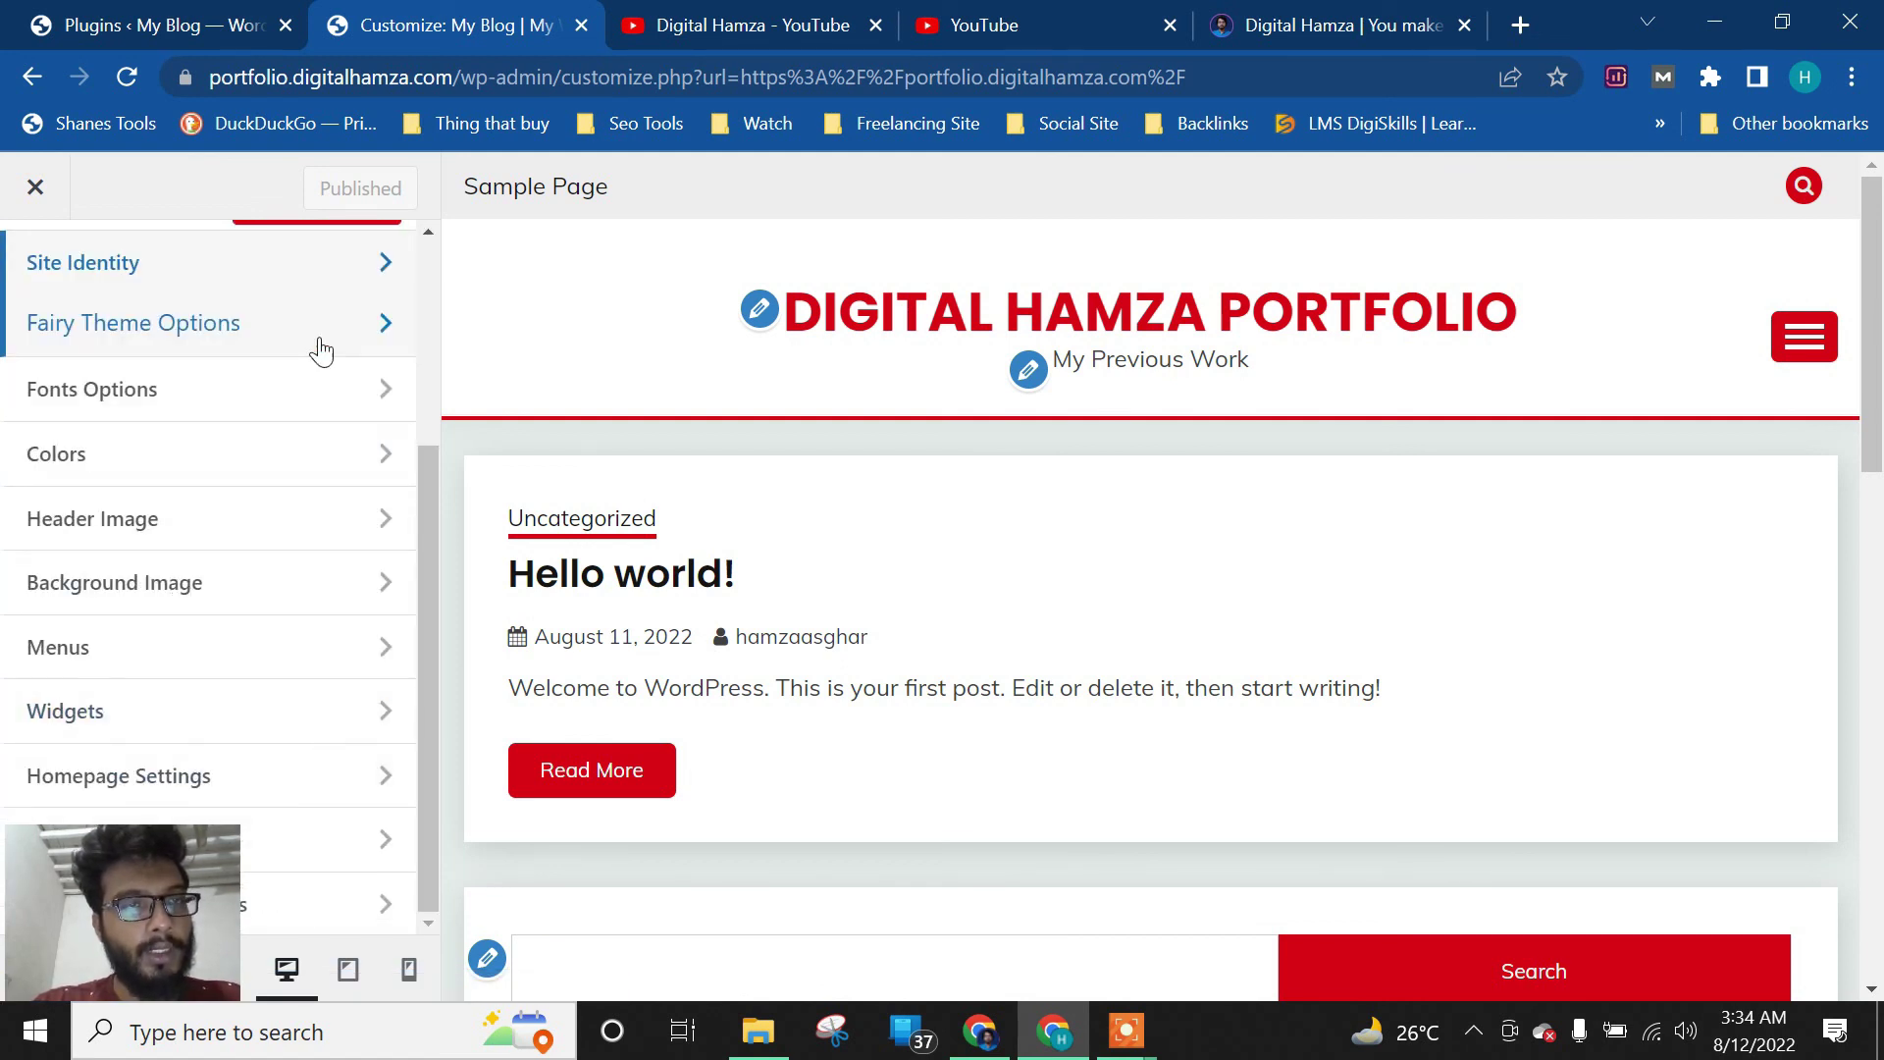
pyautogui.scroll(3, 260, 694)
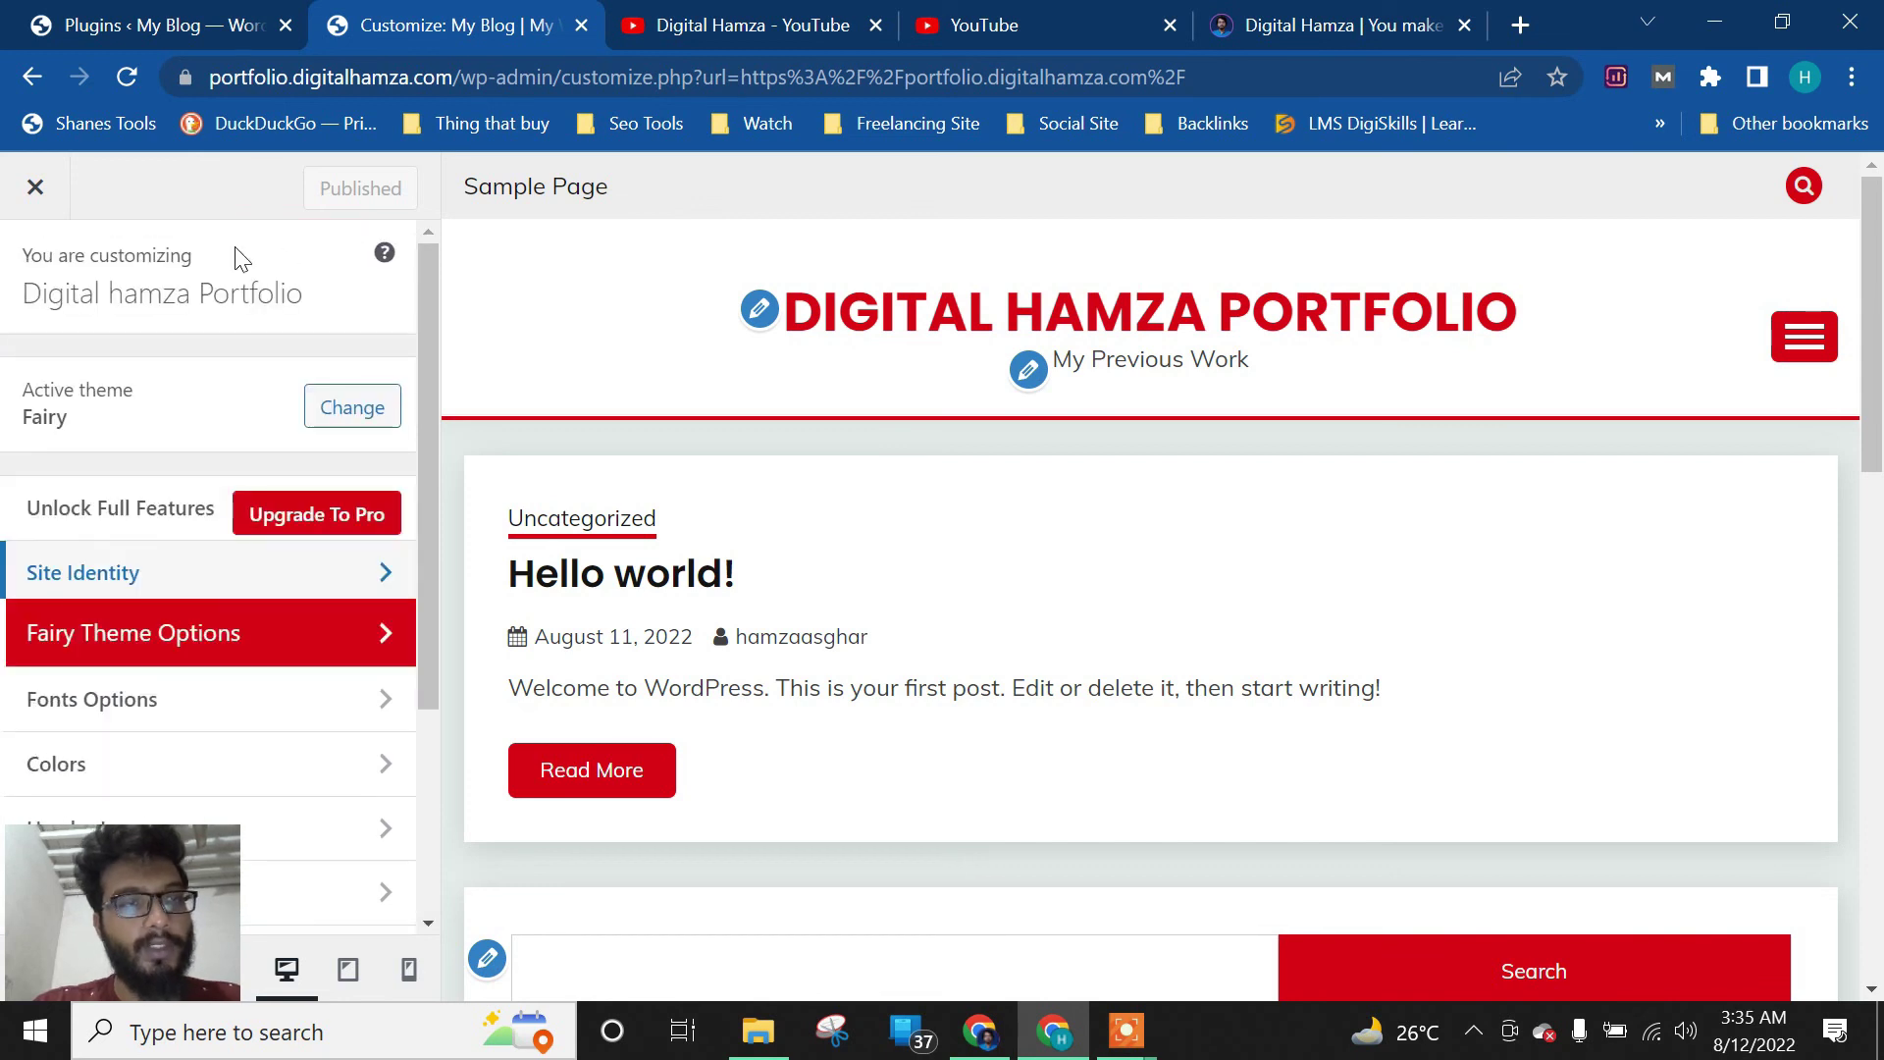
pyautogui.click(37, 190)
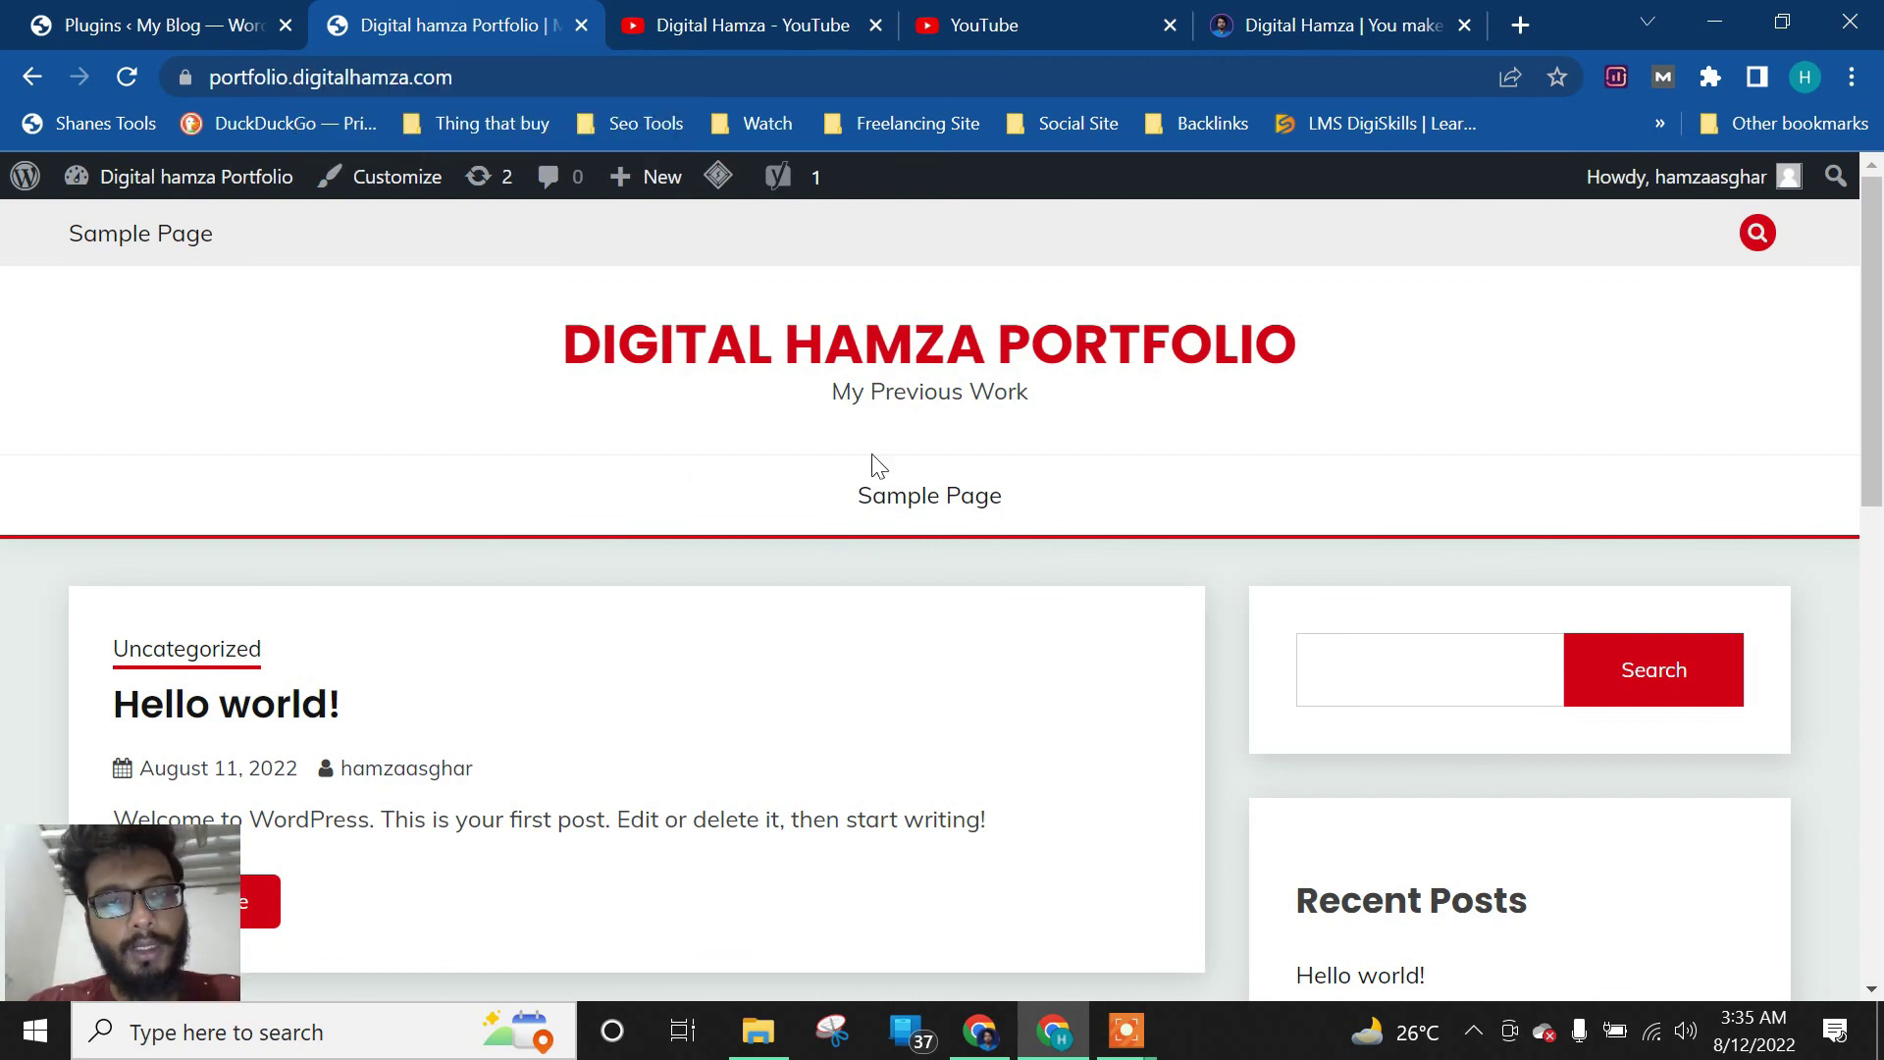
# Check the tagline and site title on the blog's front page, and switch to the Digital Hamza YouTube channel's videos
pyautogui.moveTo(838, 402); pyautogui.dragTo(1042, 393)
pyautogui.click(997, 392)
pyautogui.tripleClick(1022, 392)
pyautogui.moveTo(563, 370); pyautogui.dragTo(1330, 369)
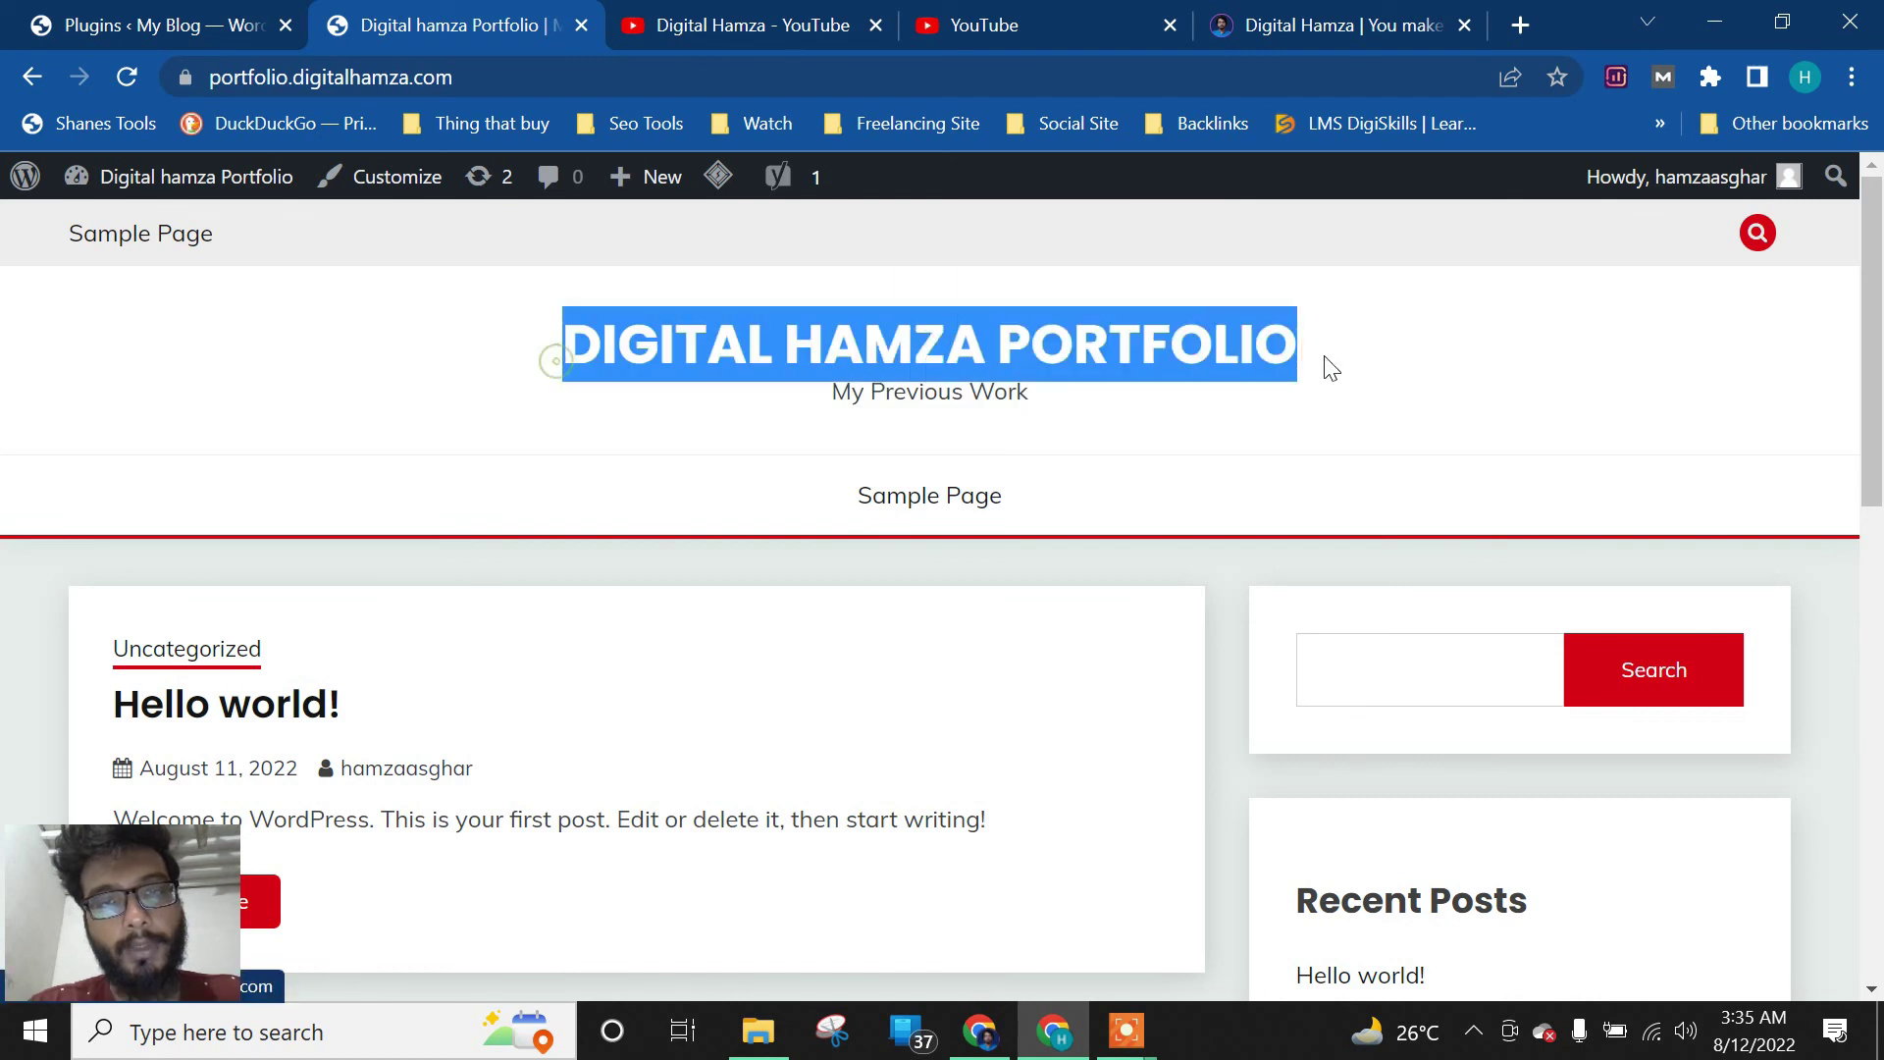
pyautogui.click(1383, 441)
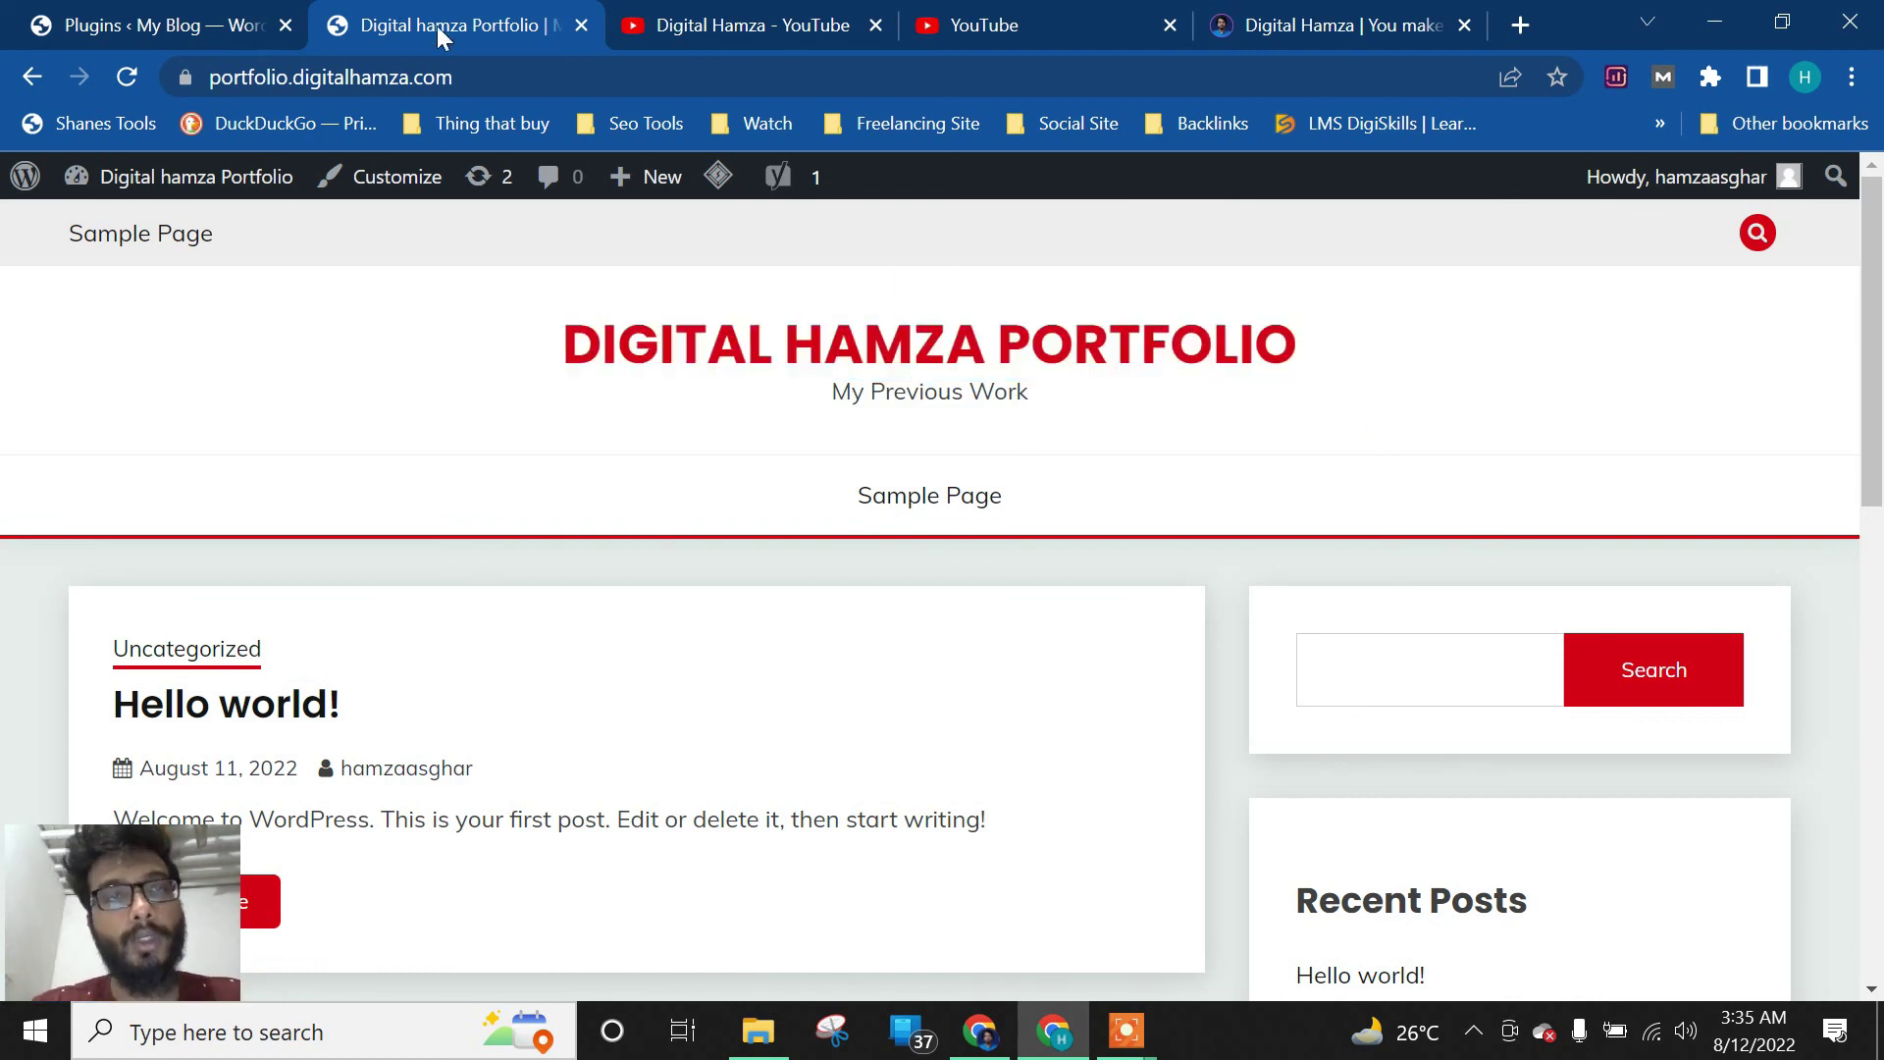
pyautogui.click(680, 14)
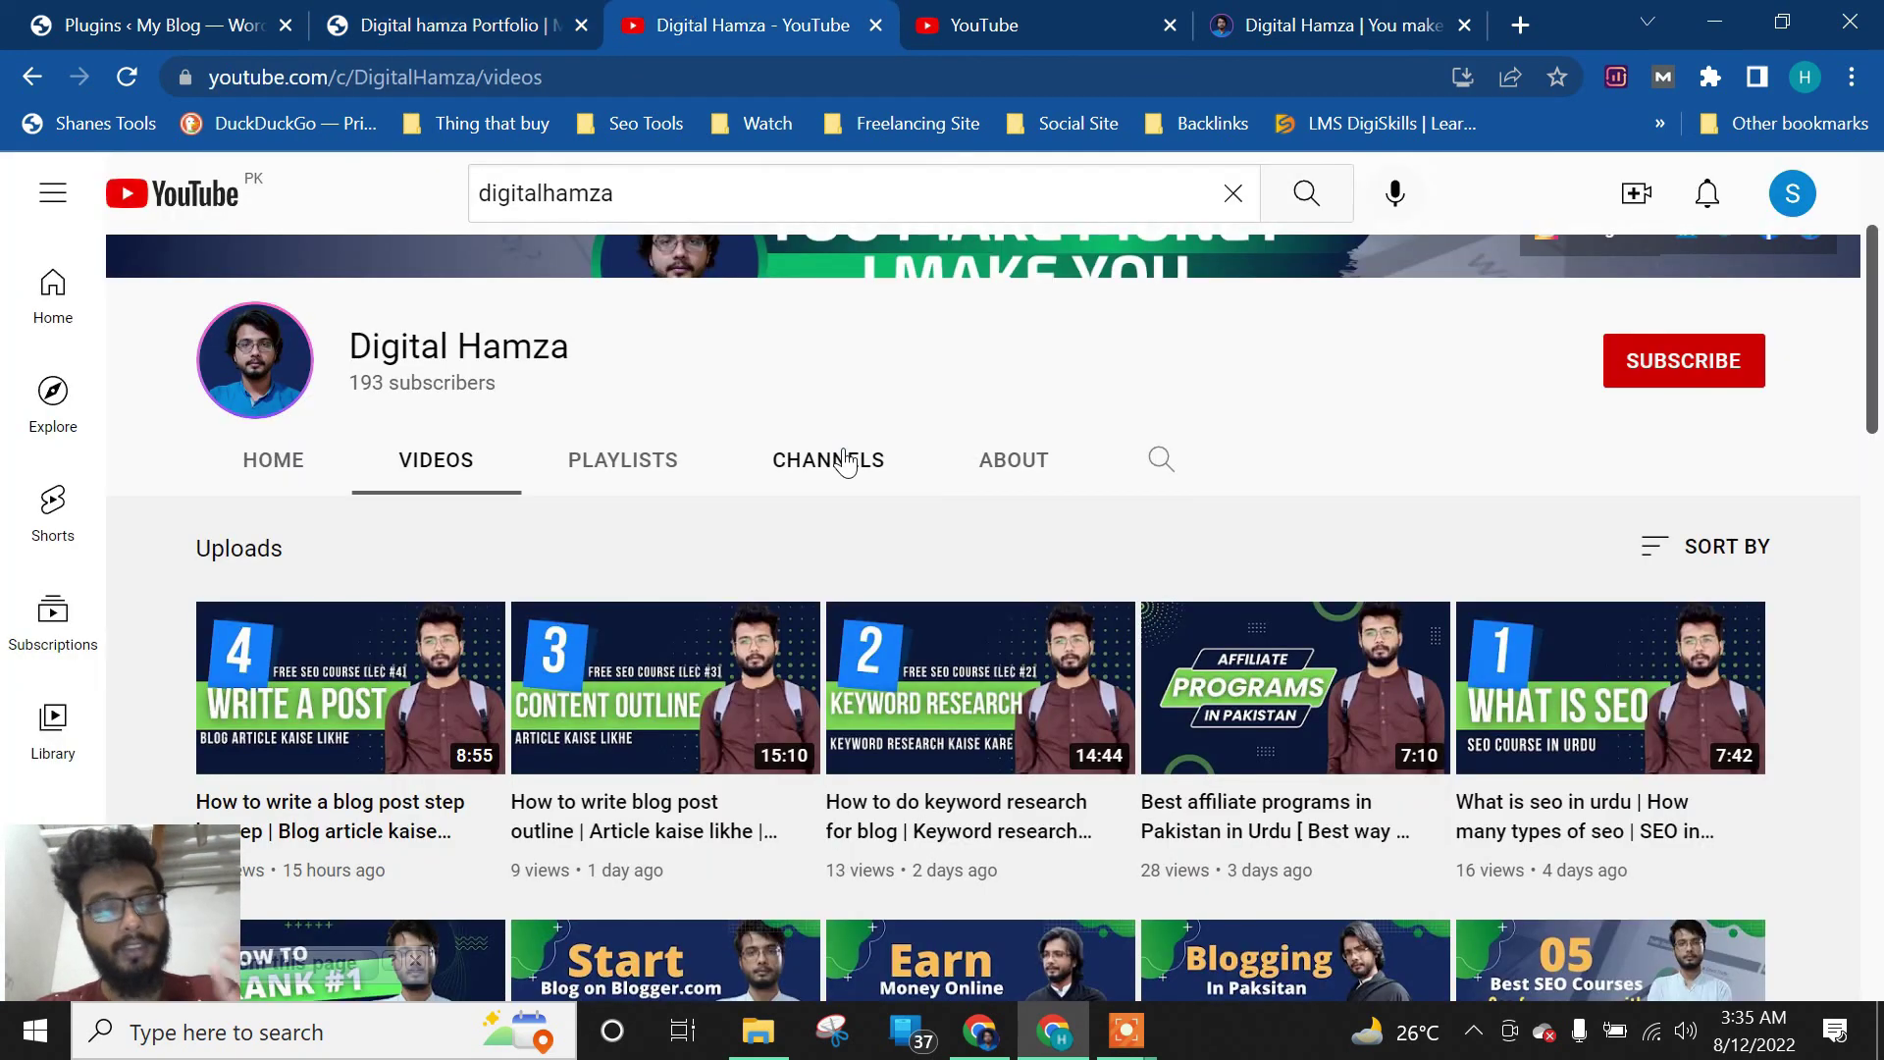